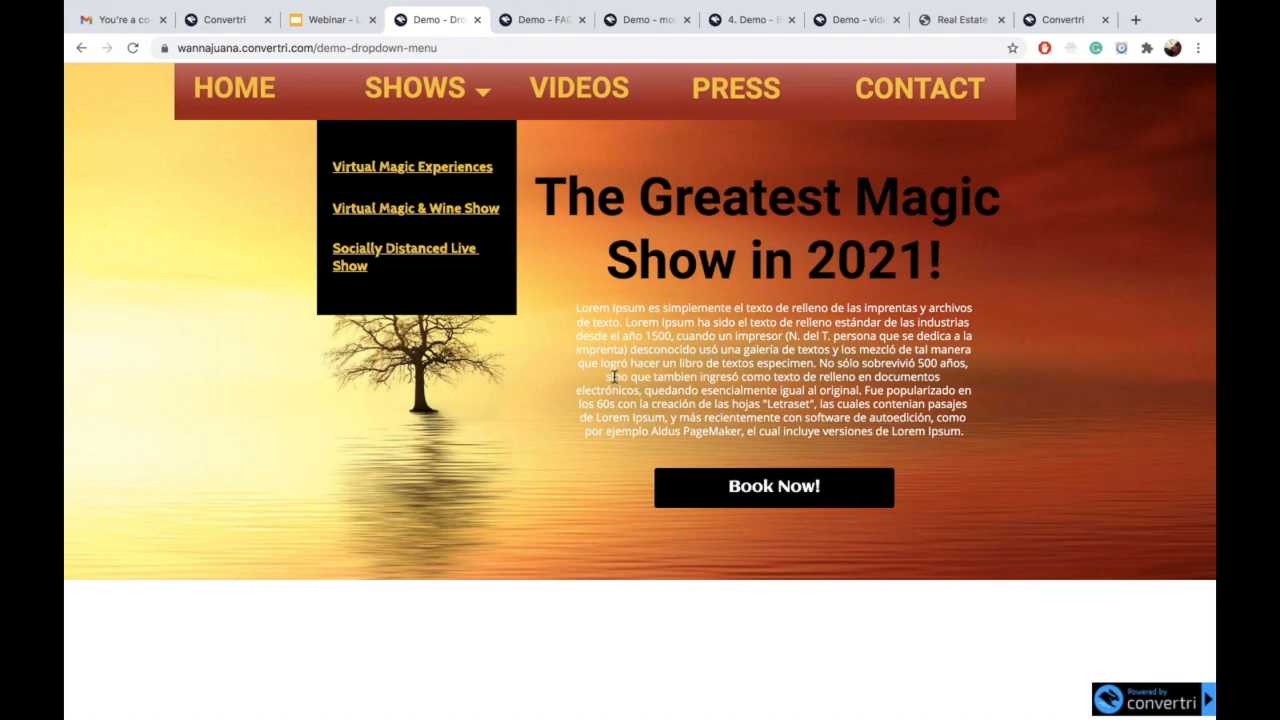
Step: Switch to the Demo - FAQ page
click(545, 22)
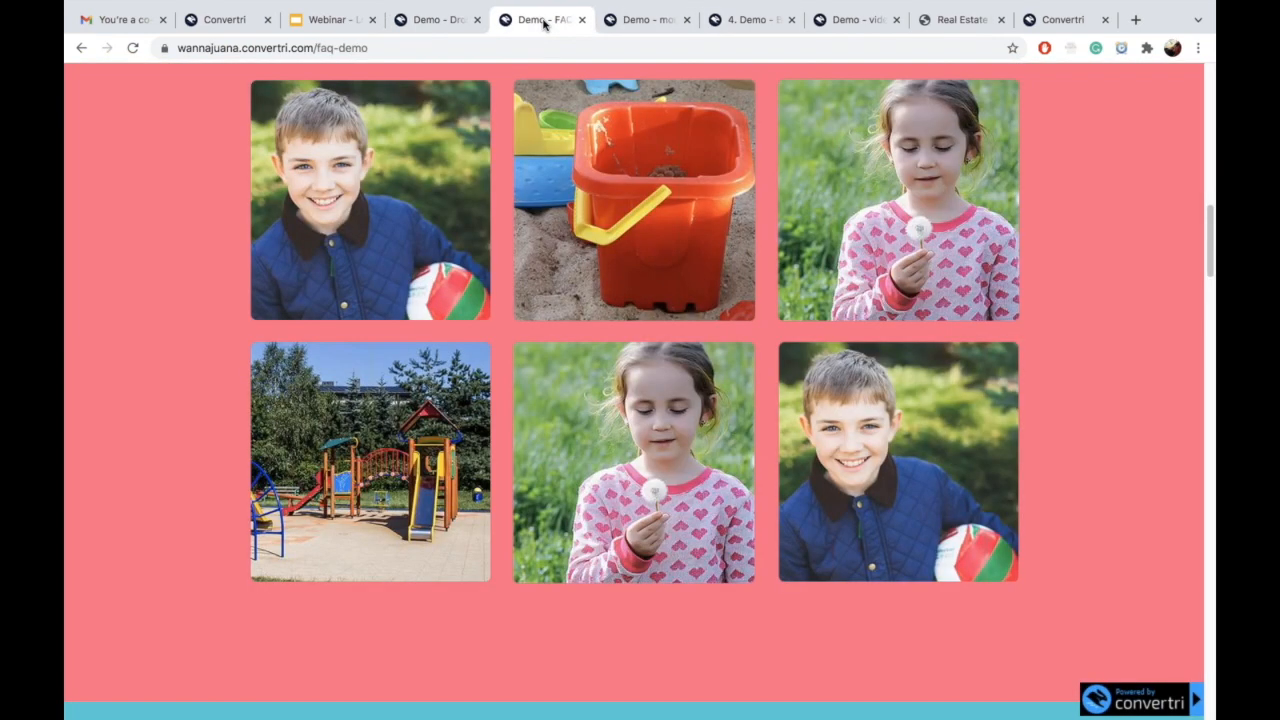
Step: Open and close the class size answer, then go to the Belize real-estate FAQ page
scroll(715, 234, down, 7)
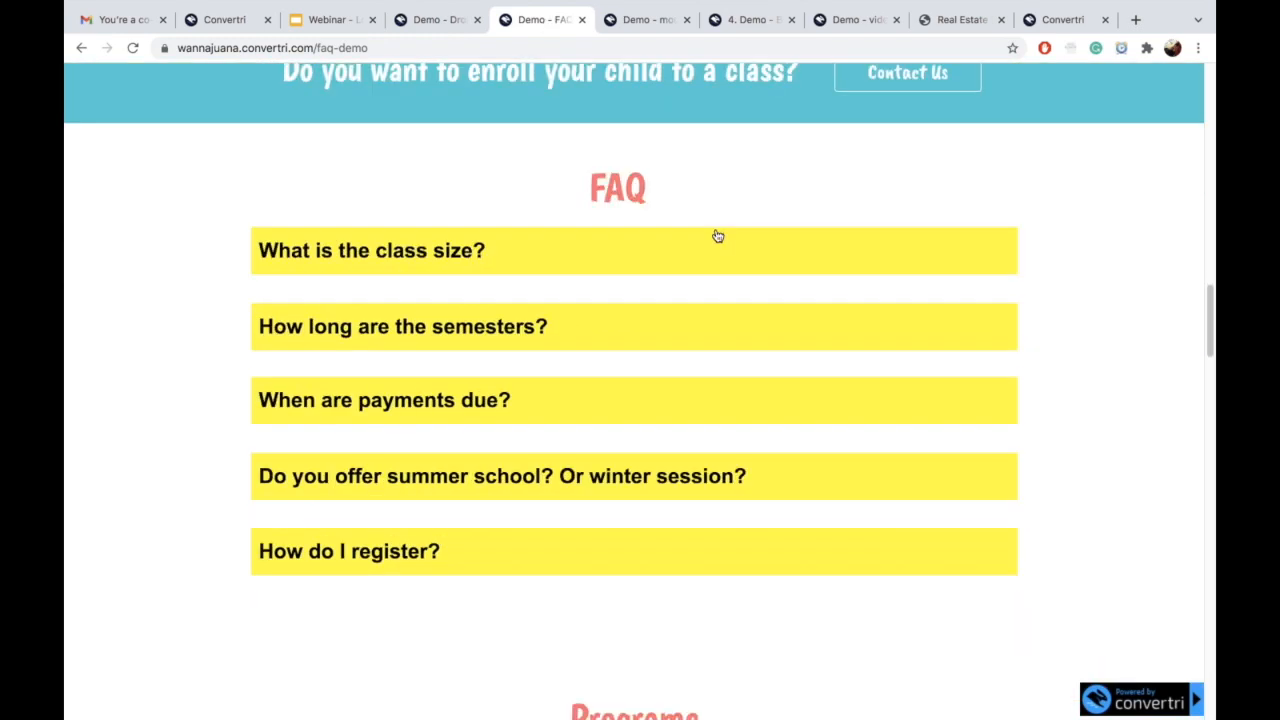
click(717, 236)
click(1005, 107)
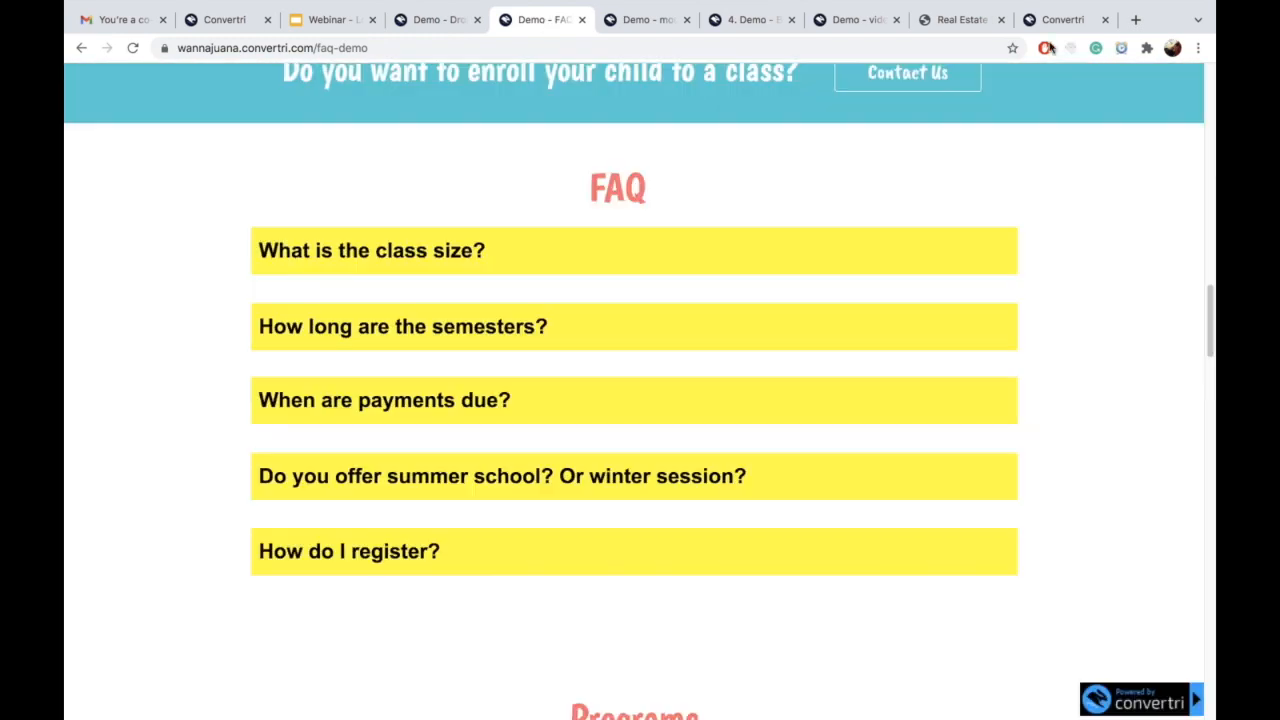
click(964, 20)
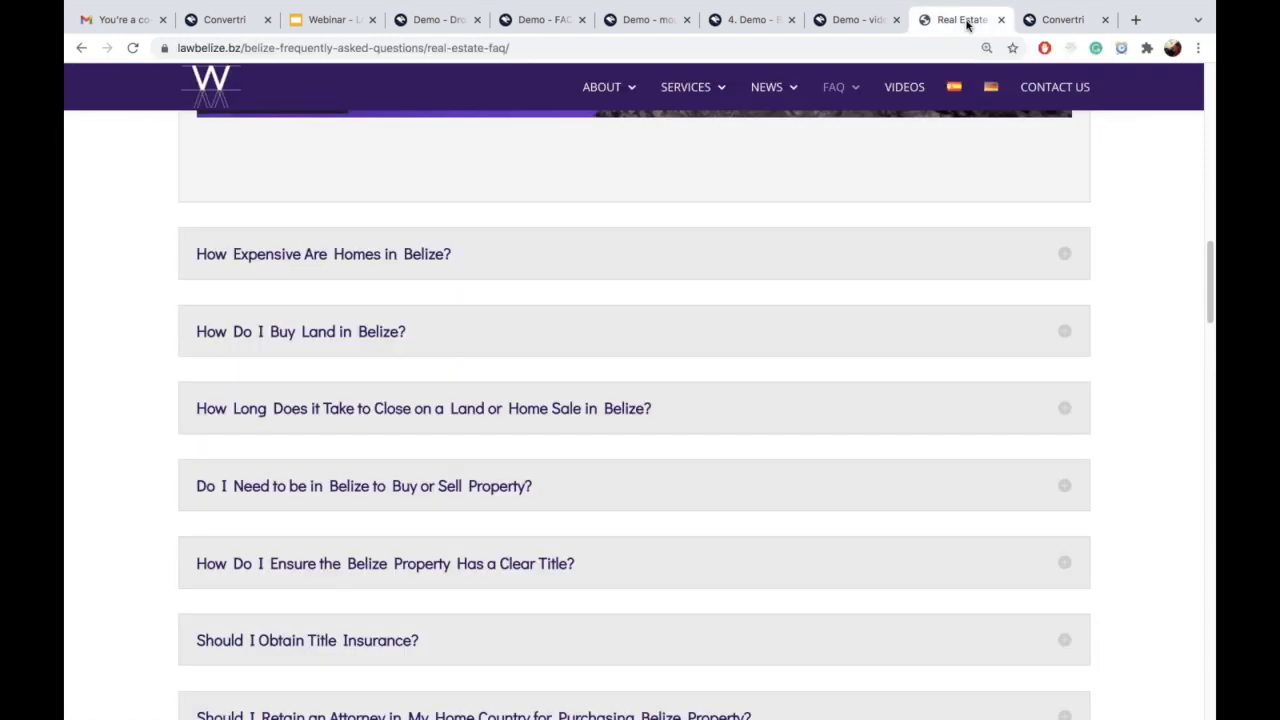
Step: Expand 'How Expensive Are Homes in Belize?', then return to the FAQ demo page
click(758, 249)
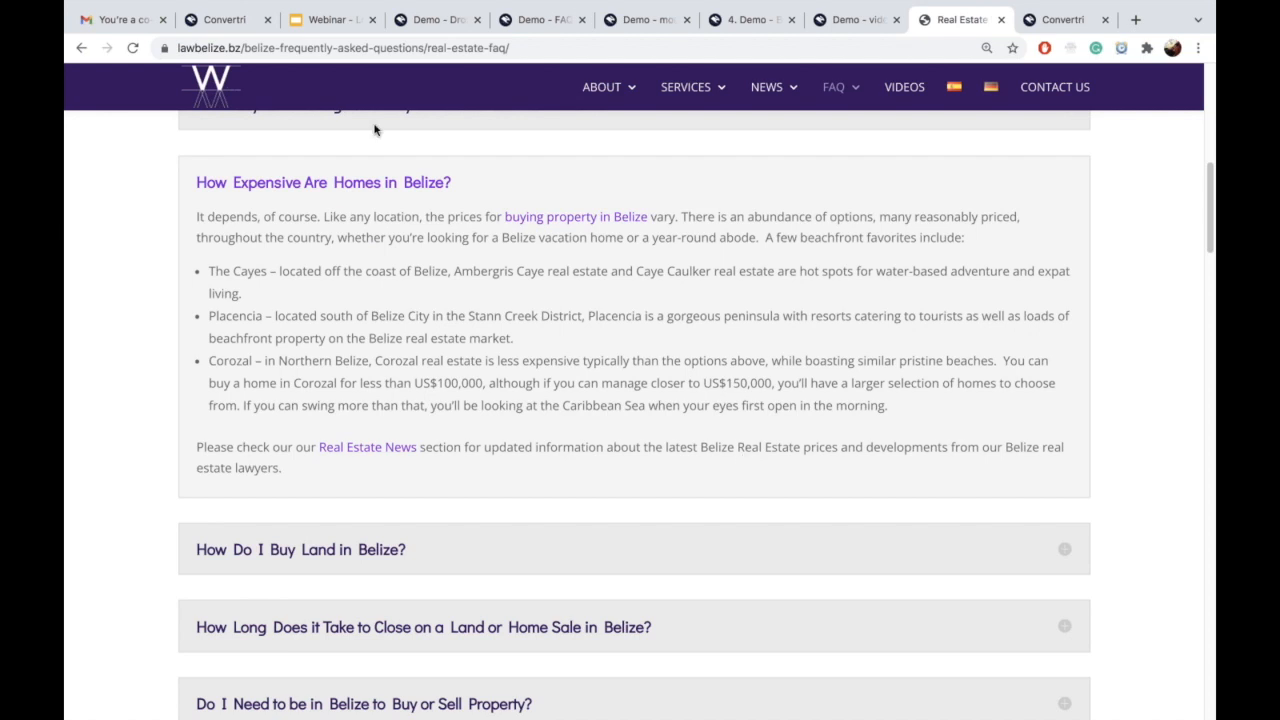
click(440, 20)
click(537, 20)
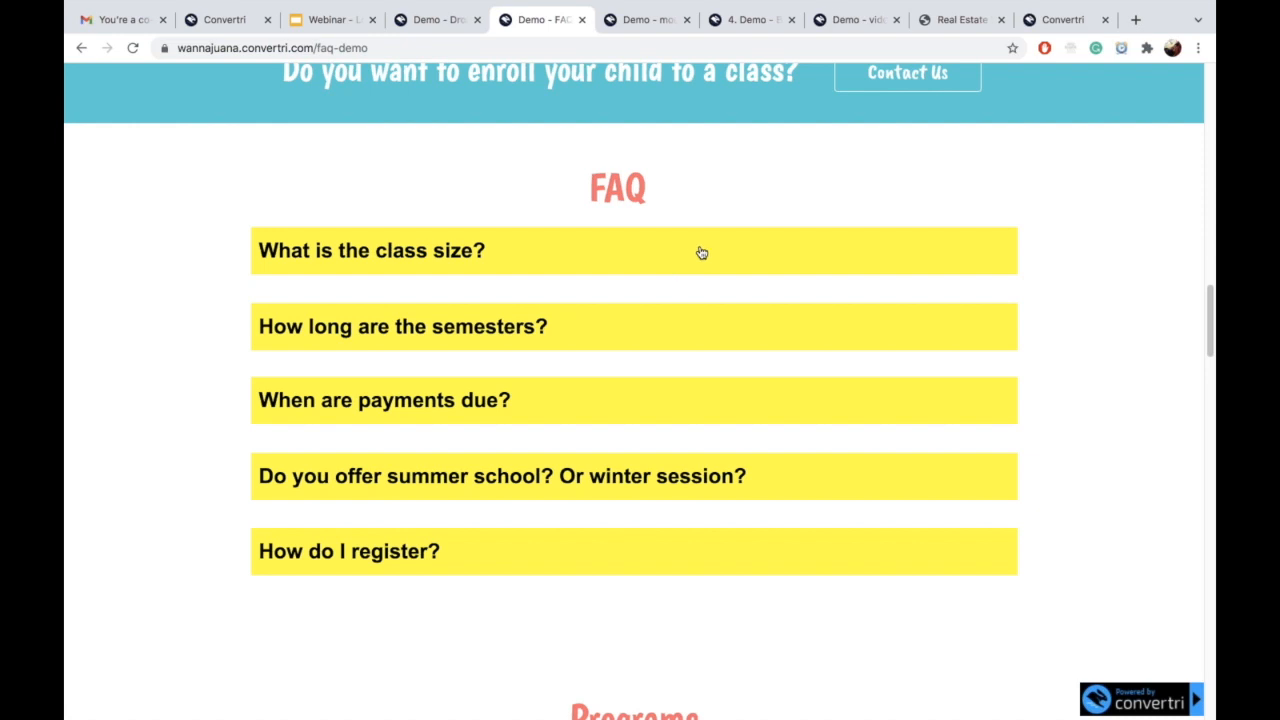
Step: Open and close the class size and payments-due answer pop-ups on the FAQ demo
scroll(701, 253, up, 4)
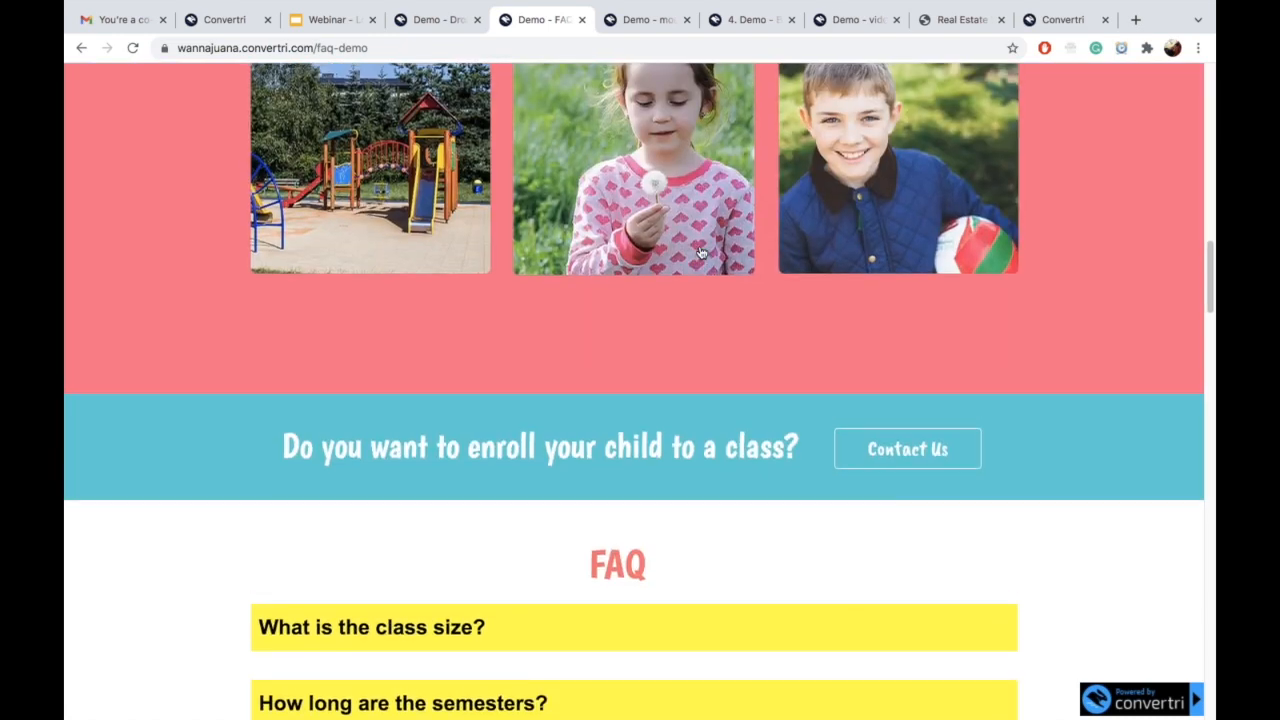
scroll(701, 253, down, 5)
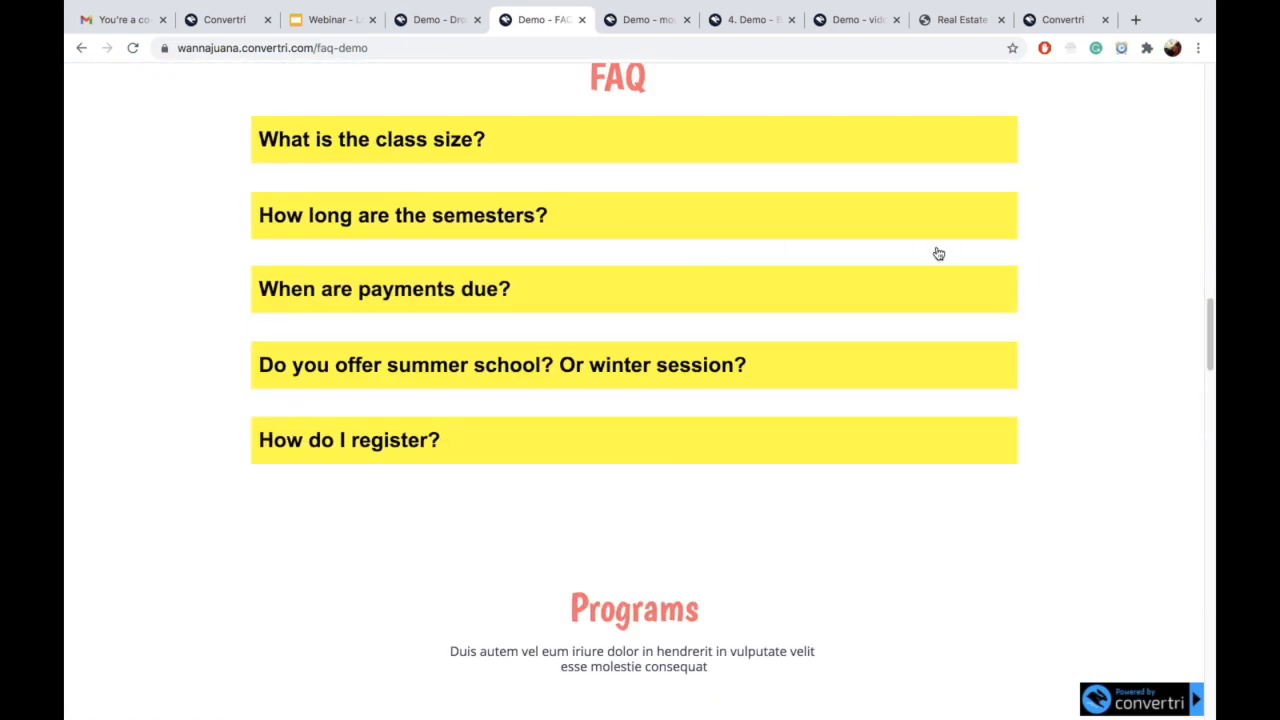
click(581, 150)
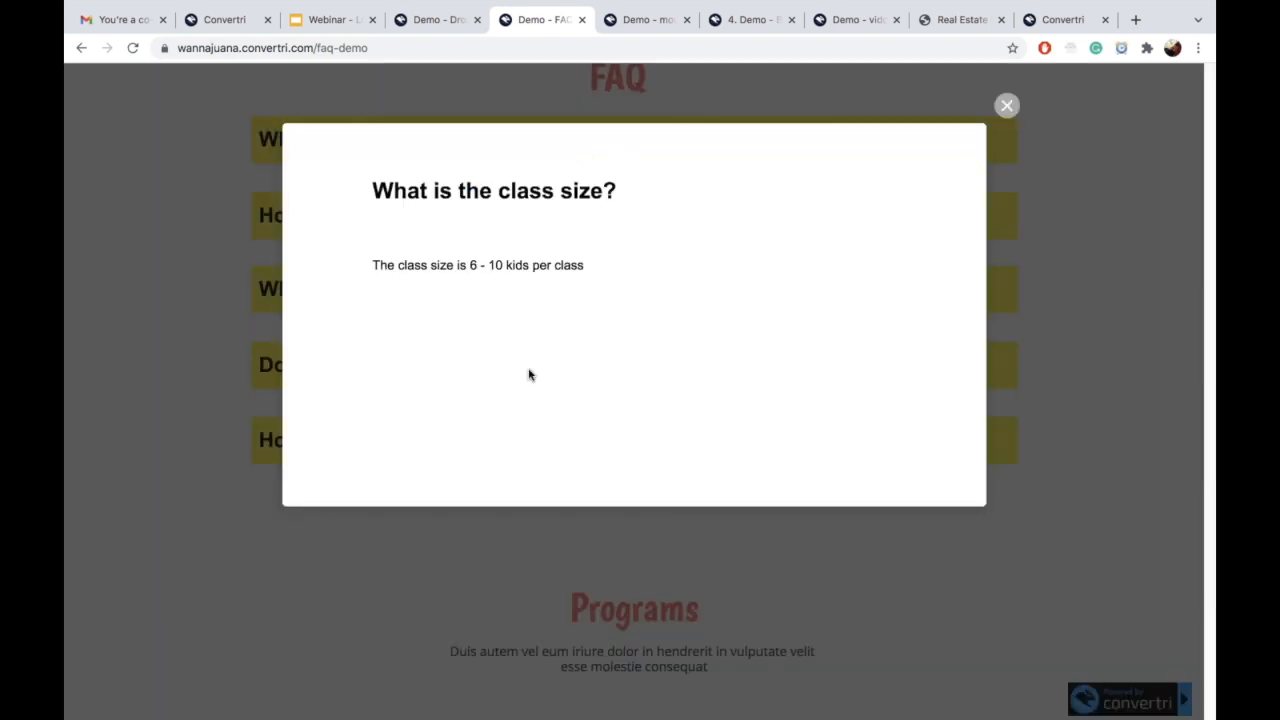
click(1006, 105)
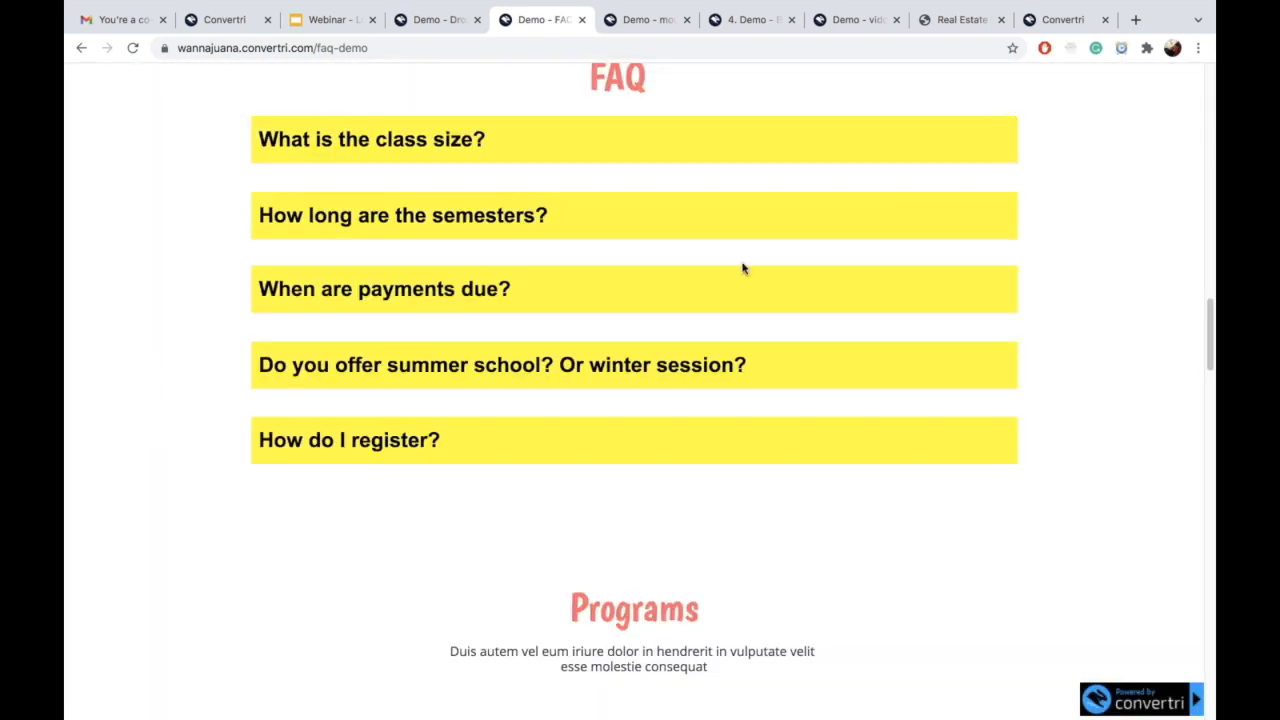
click(724, 289)
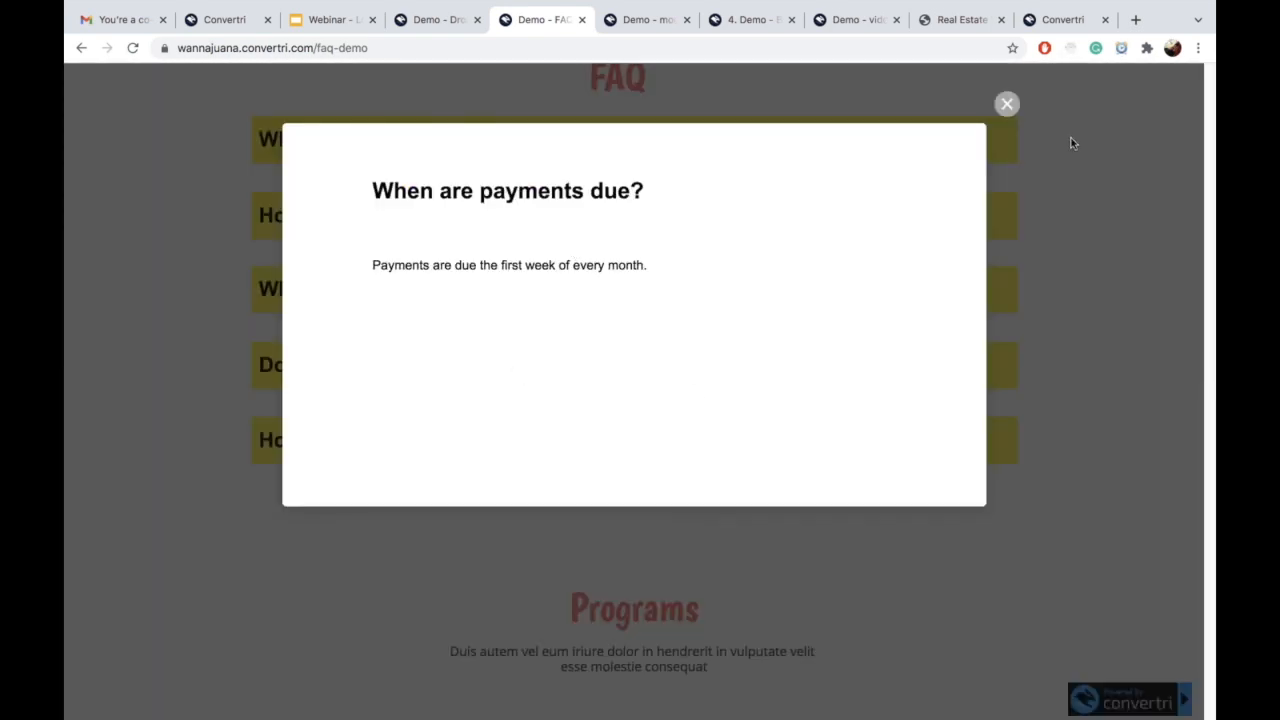
click(1006, 104)
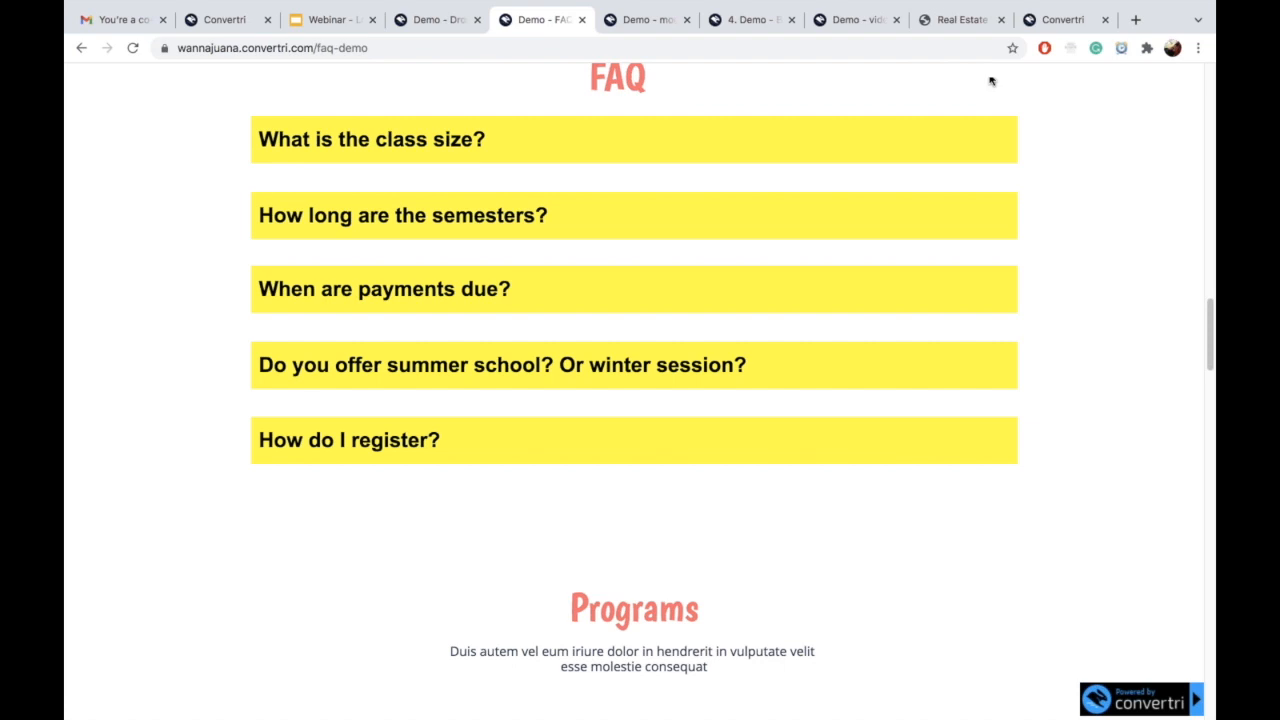
click(637, 21)
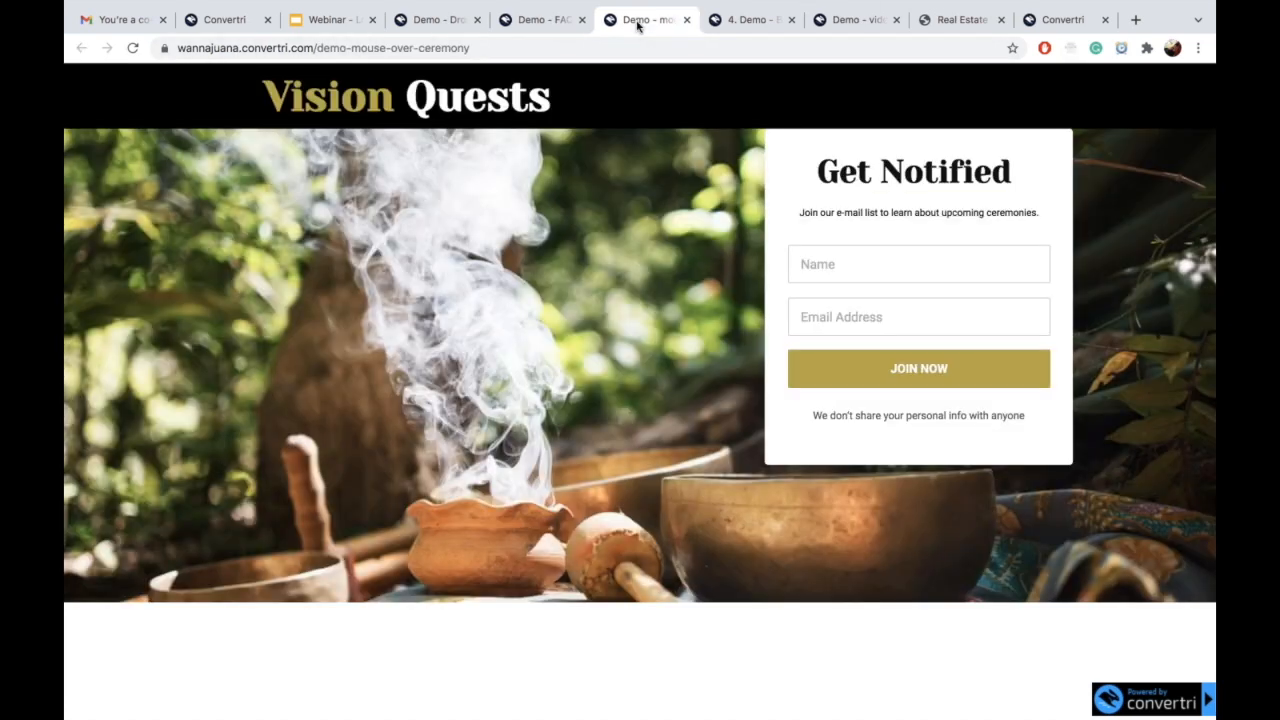
mouse_move(543, 304)
mouse_move(484, 411)
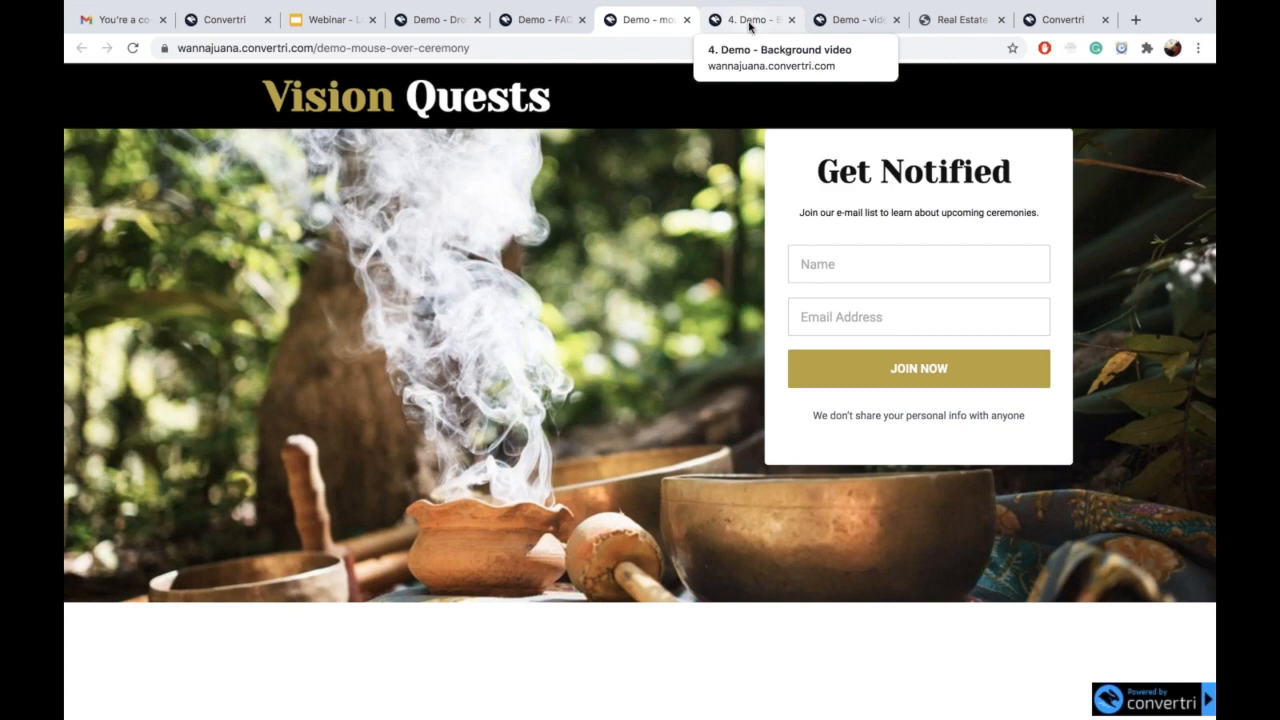
mouse_move(622, 229)
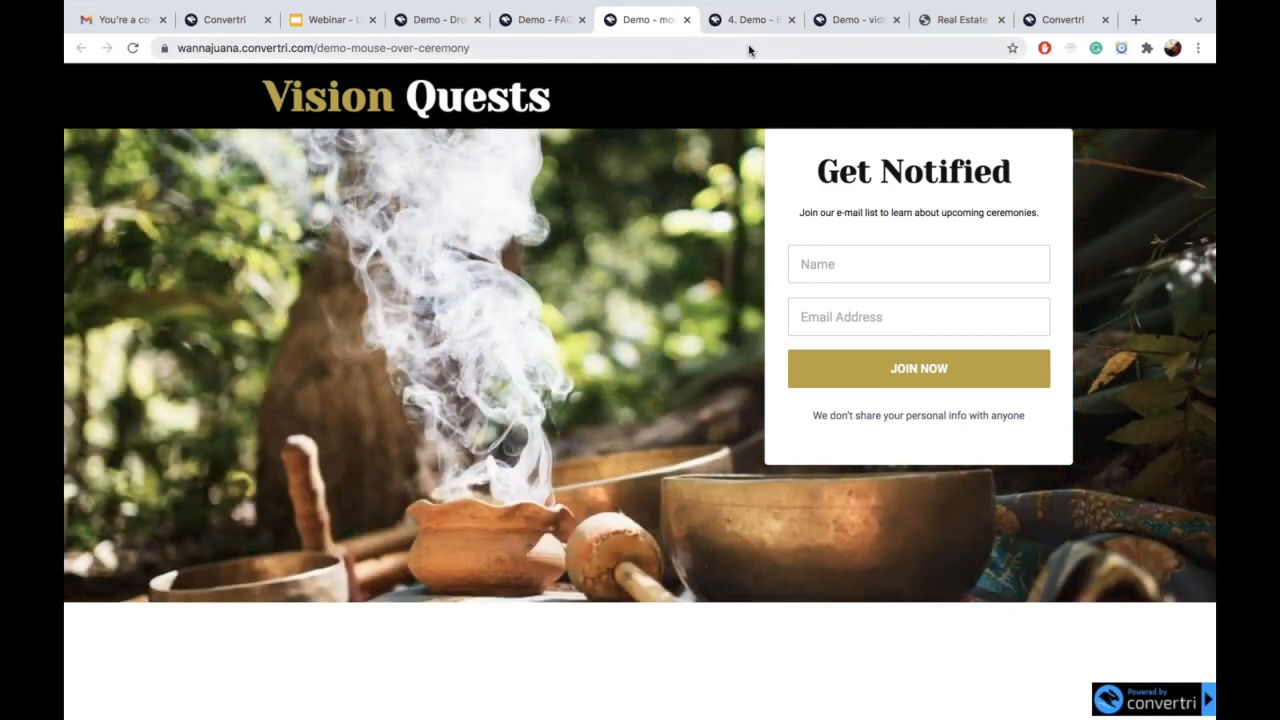
Step: Scroll through the background-video demo's hero, quote and Top Articles sections
click(750, 20)
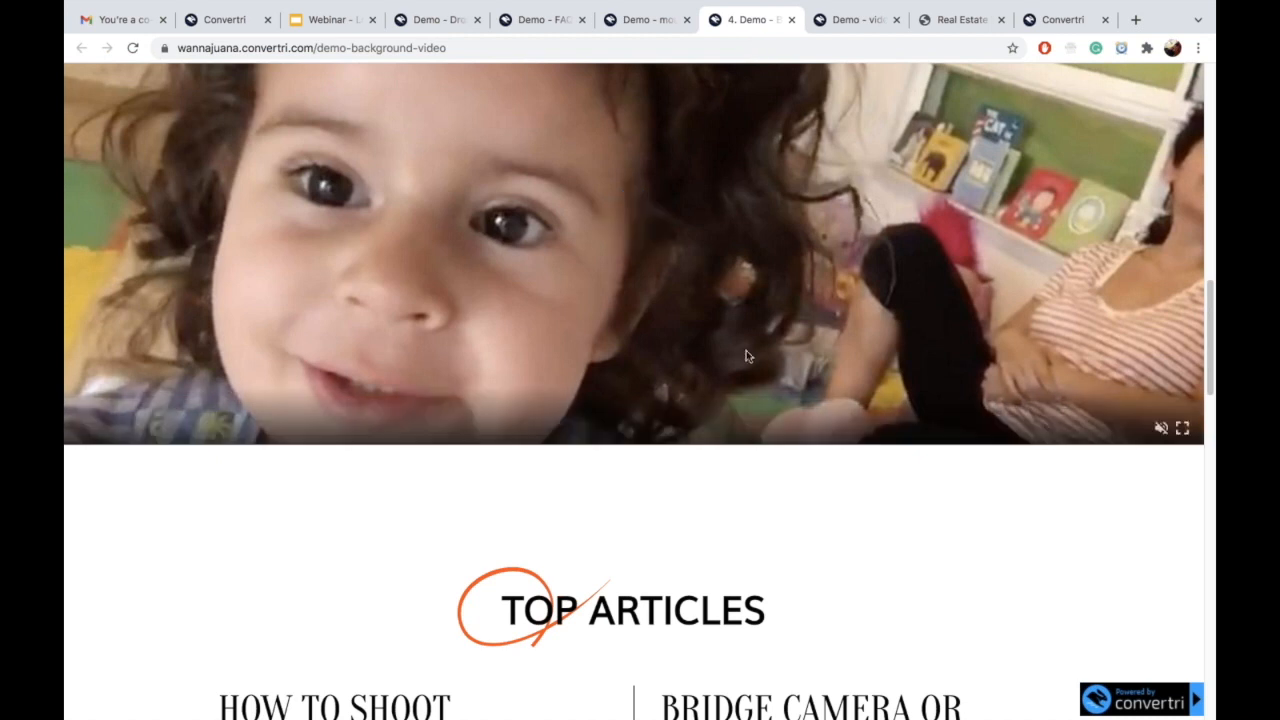
scroll(746, 350, up, 5)
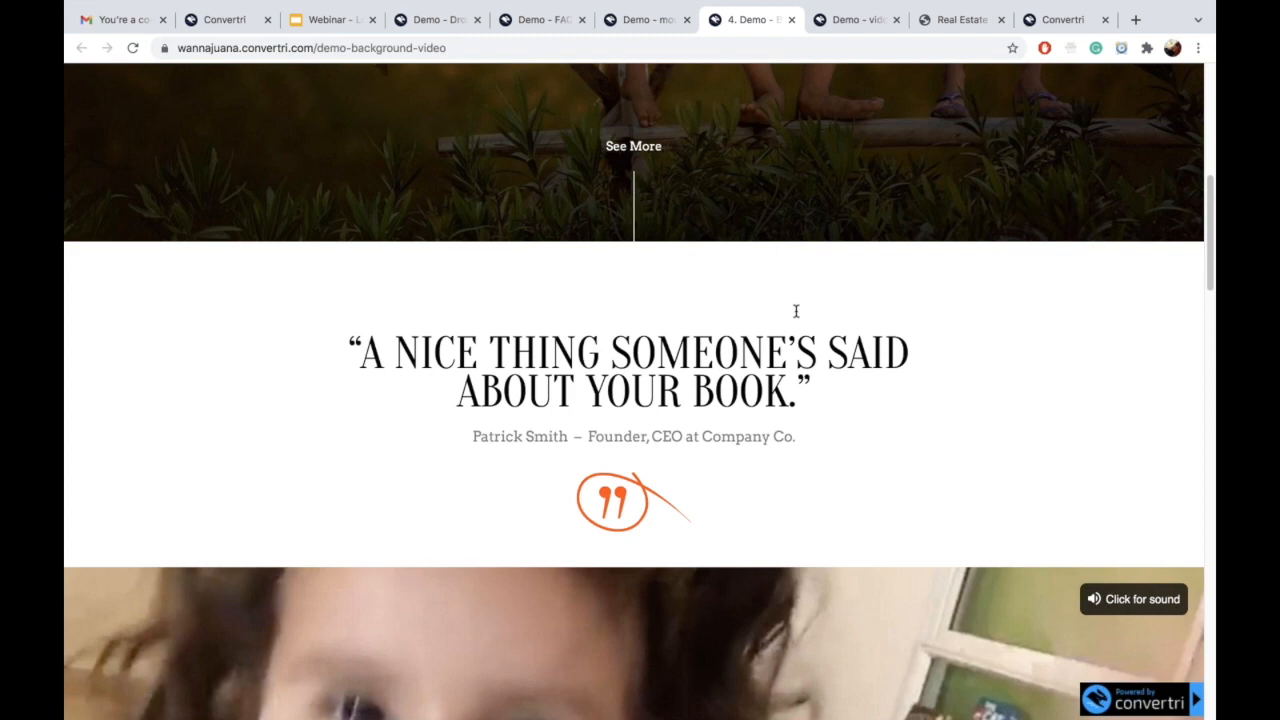
scroll(854, 251, up, 10)
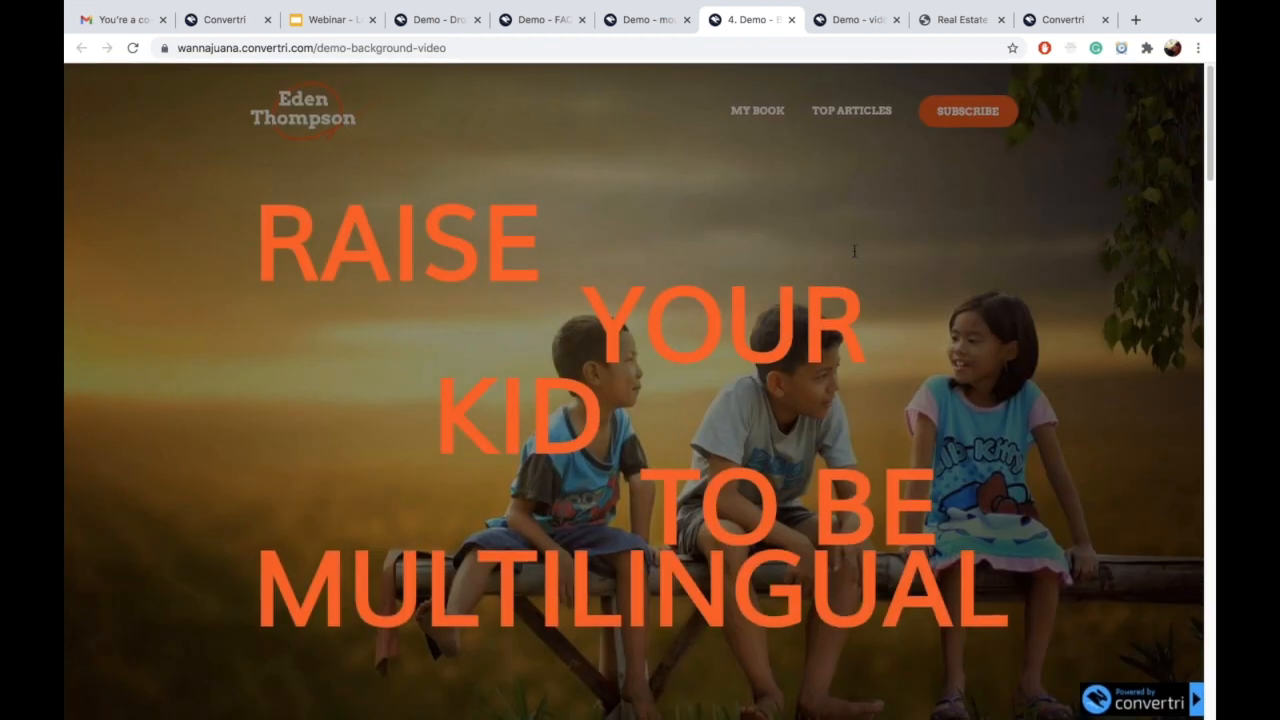
scroll(854, 251, down, 15)
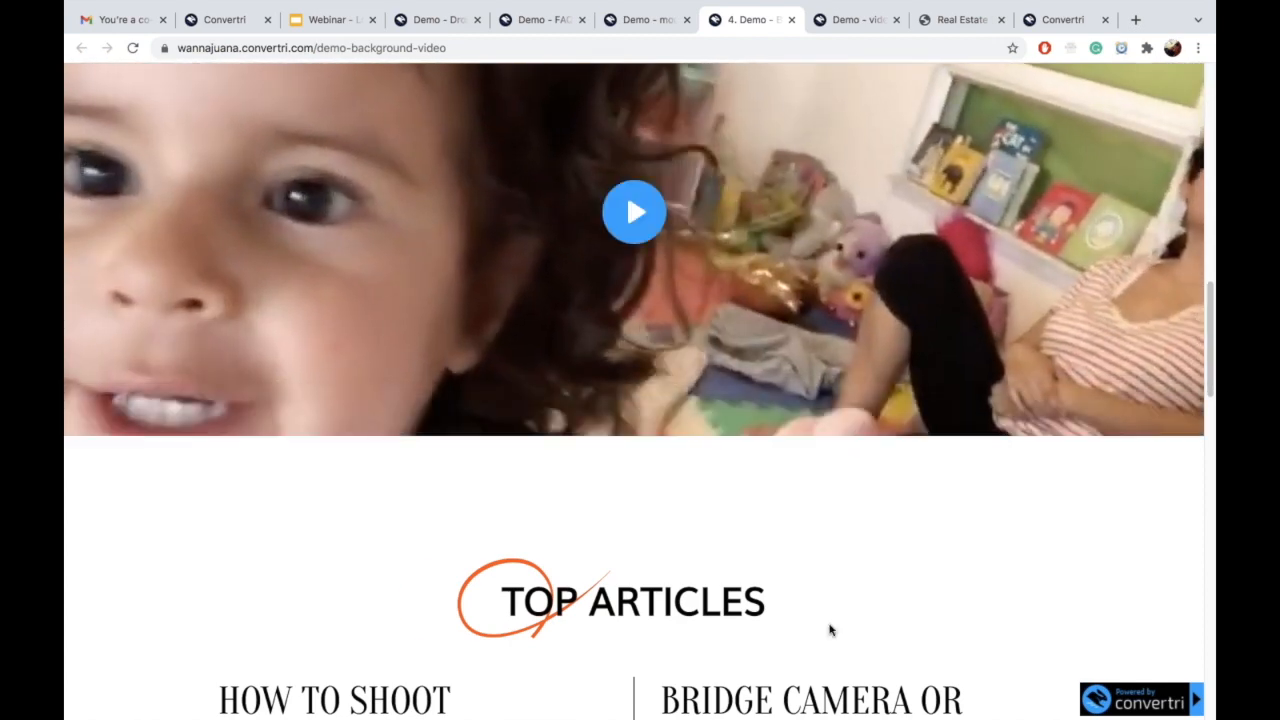
scroll(829, 630, up, 2)
scroll(786, 630, down, 4)
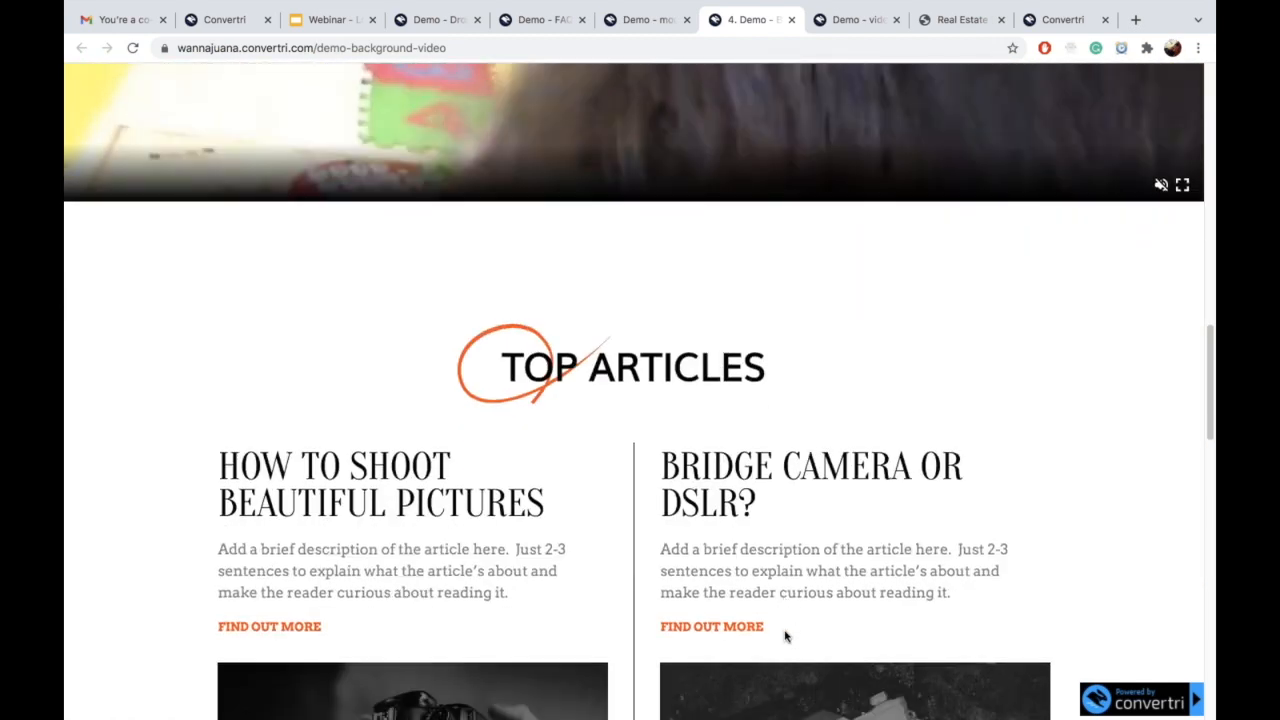
scroll(780, 620, down, 1)
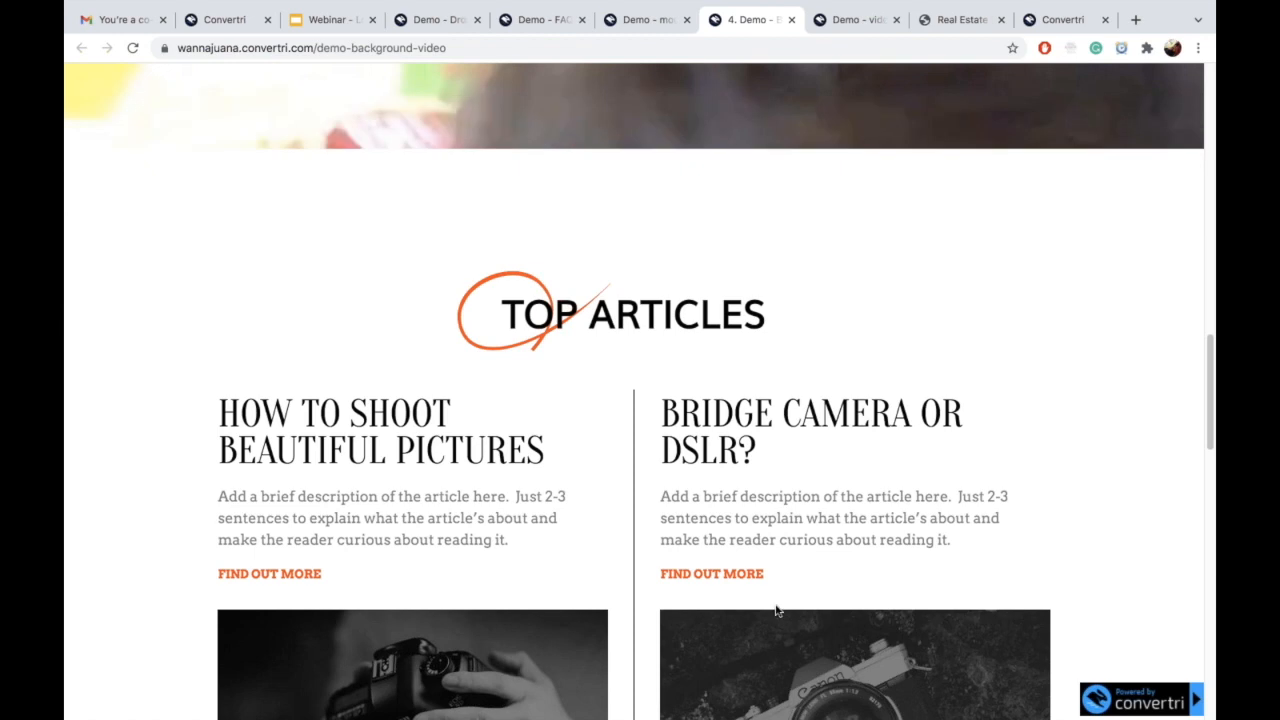
scroll(776, 608, up, 4)
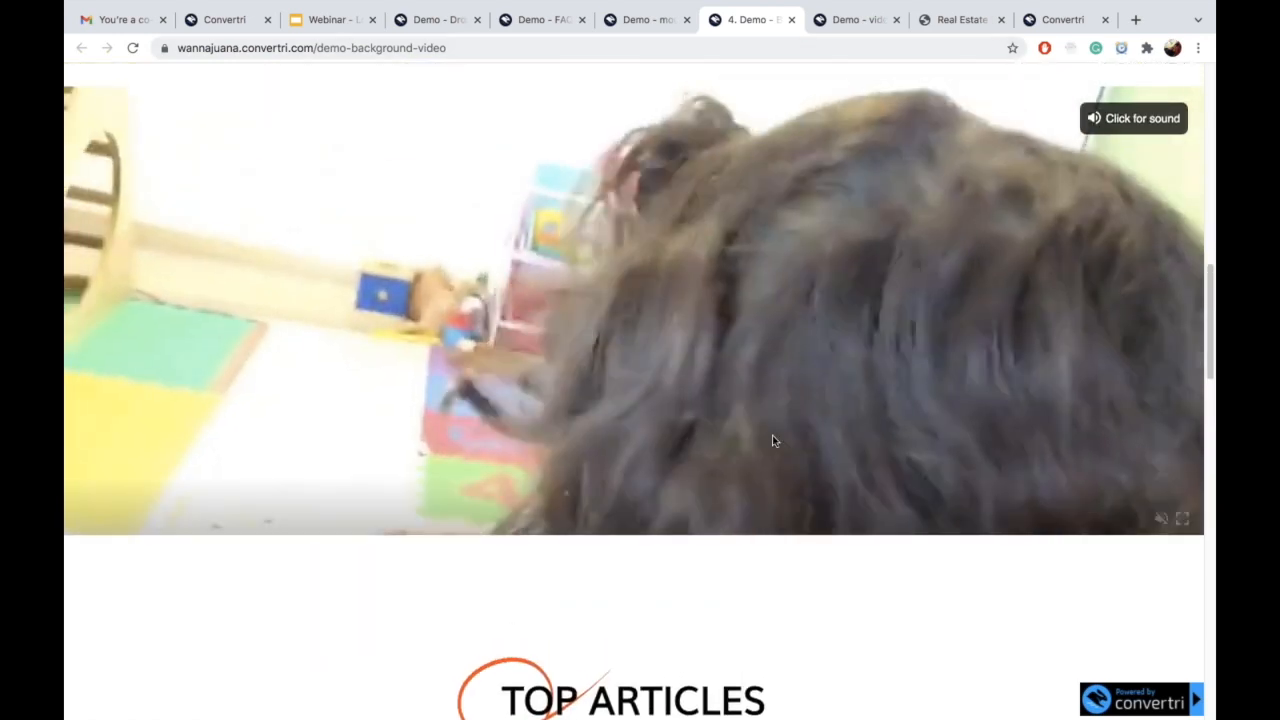
scroll(772, 441, up, 3)
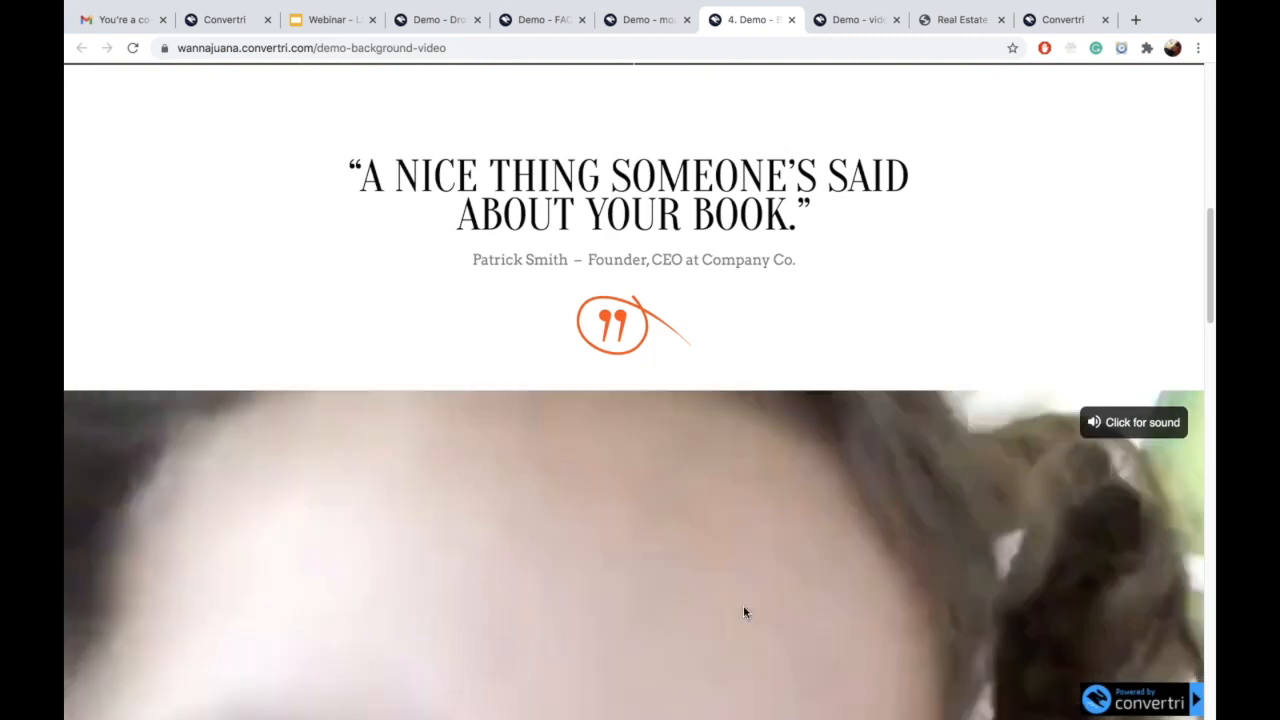
scroll(743, 612, down, 3)
scroll(907, 475, up, 4)
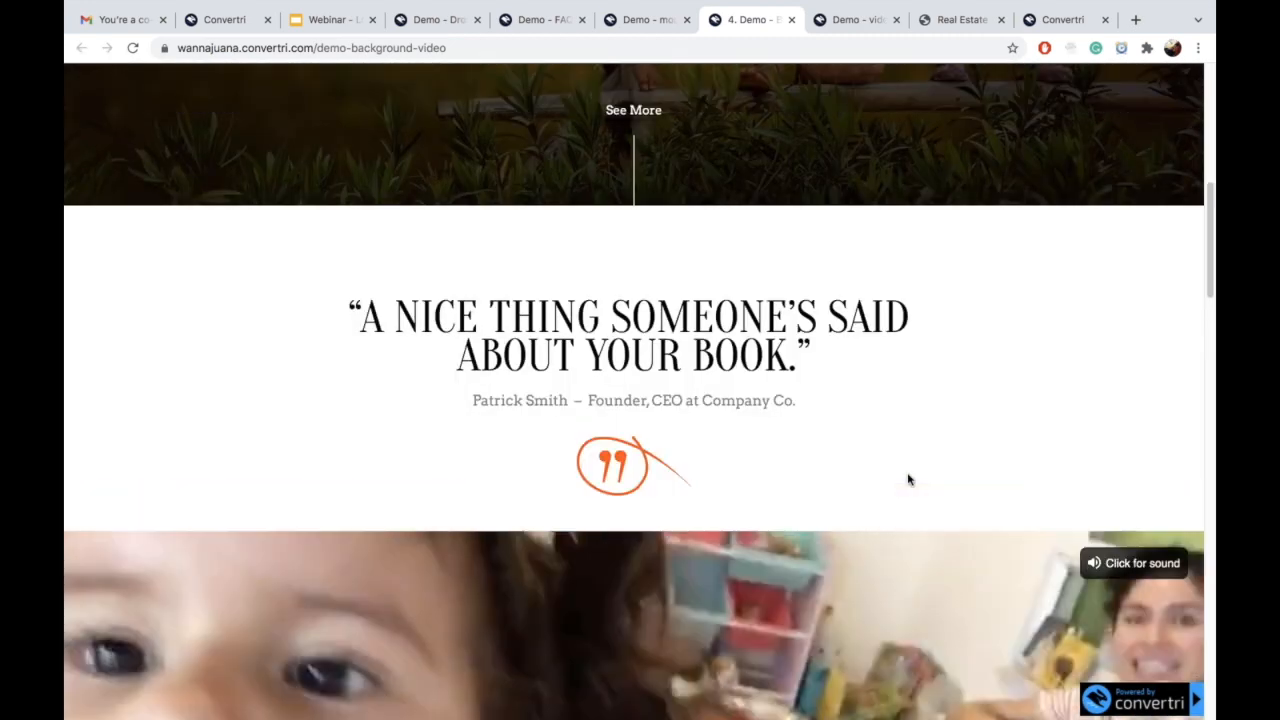
scroll(896, 440, up, 1)
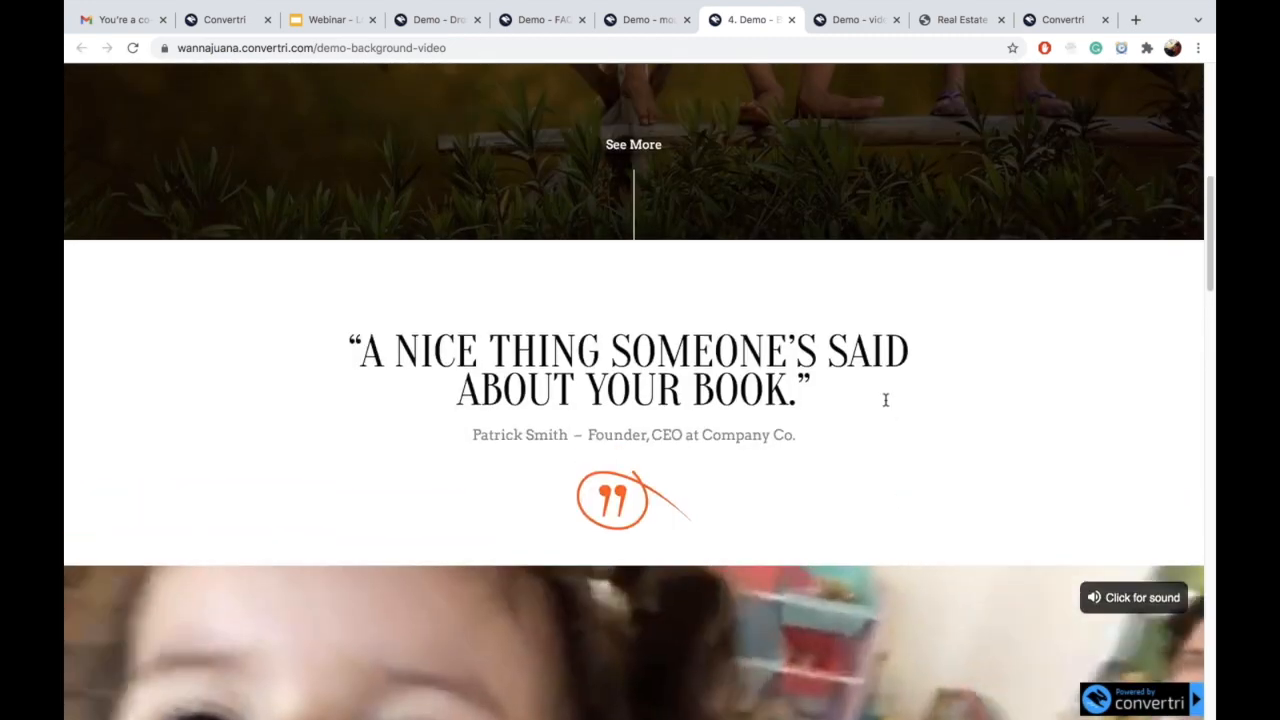
Step: Go to the Rent A Cat video demo page and start the video playing
click(847, 21)
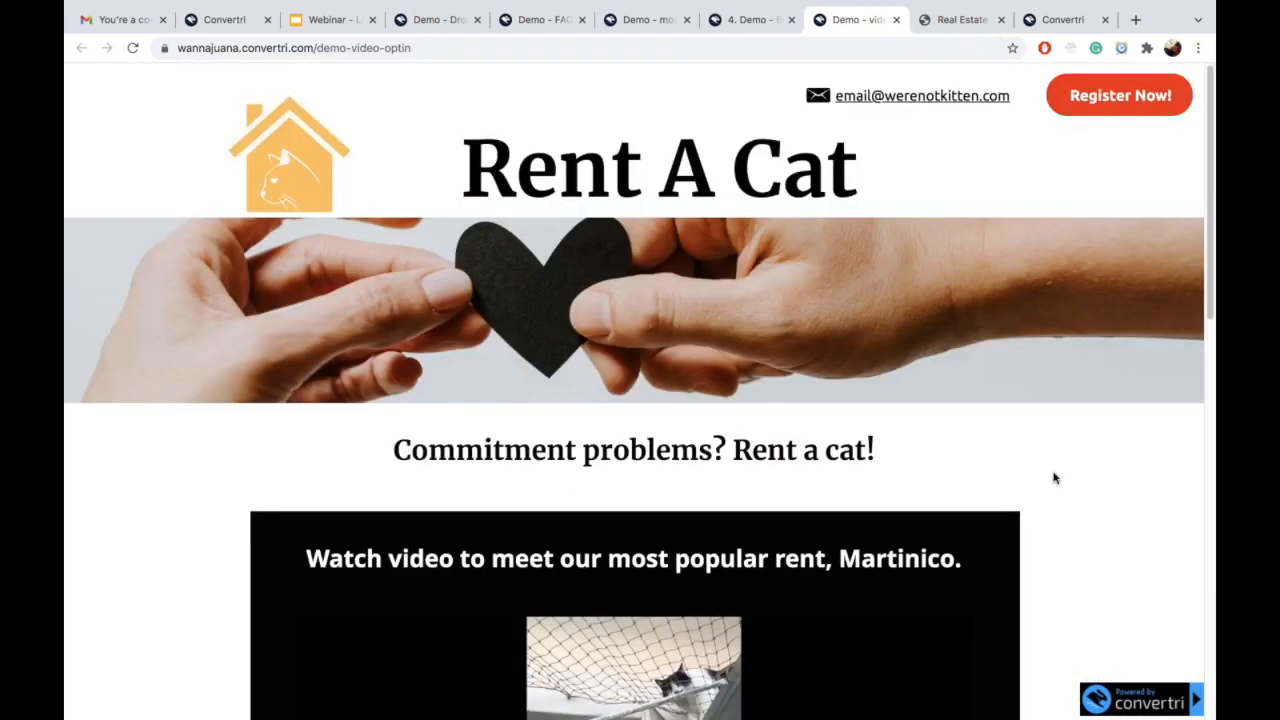
scroll(1053, 478, down, 3)
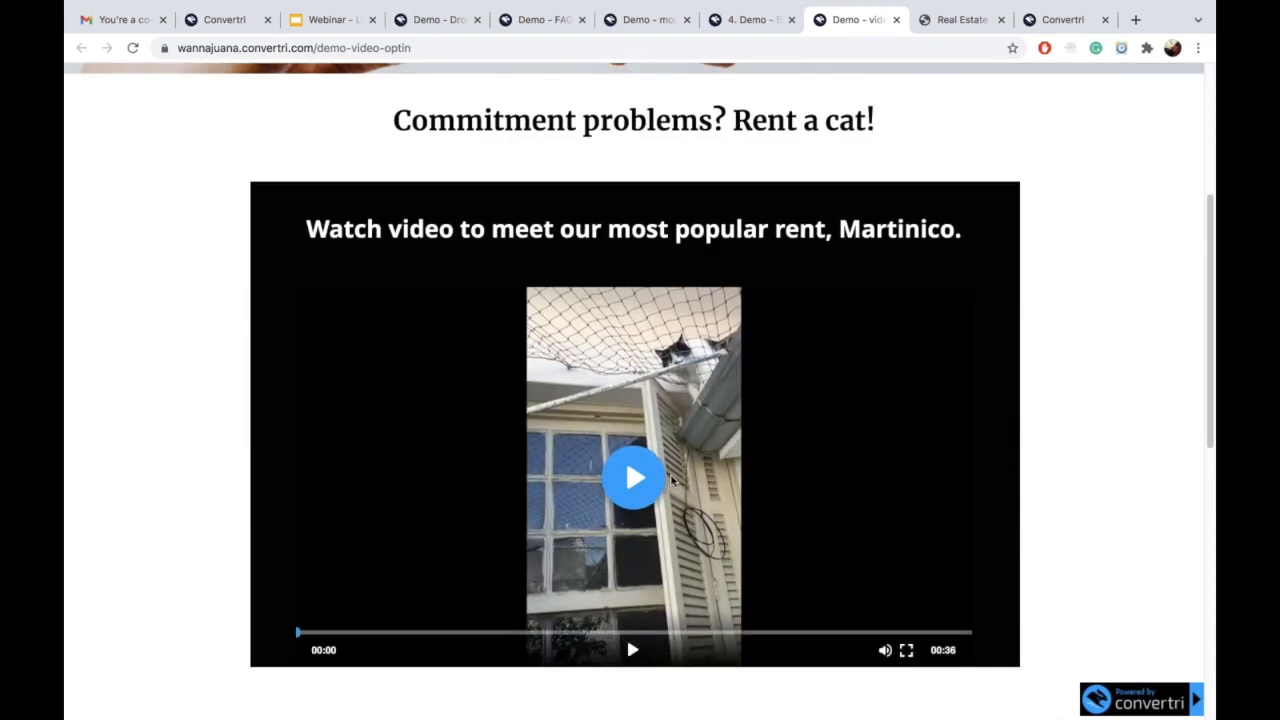
click(630, 645)
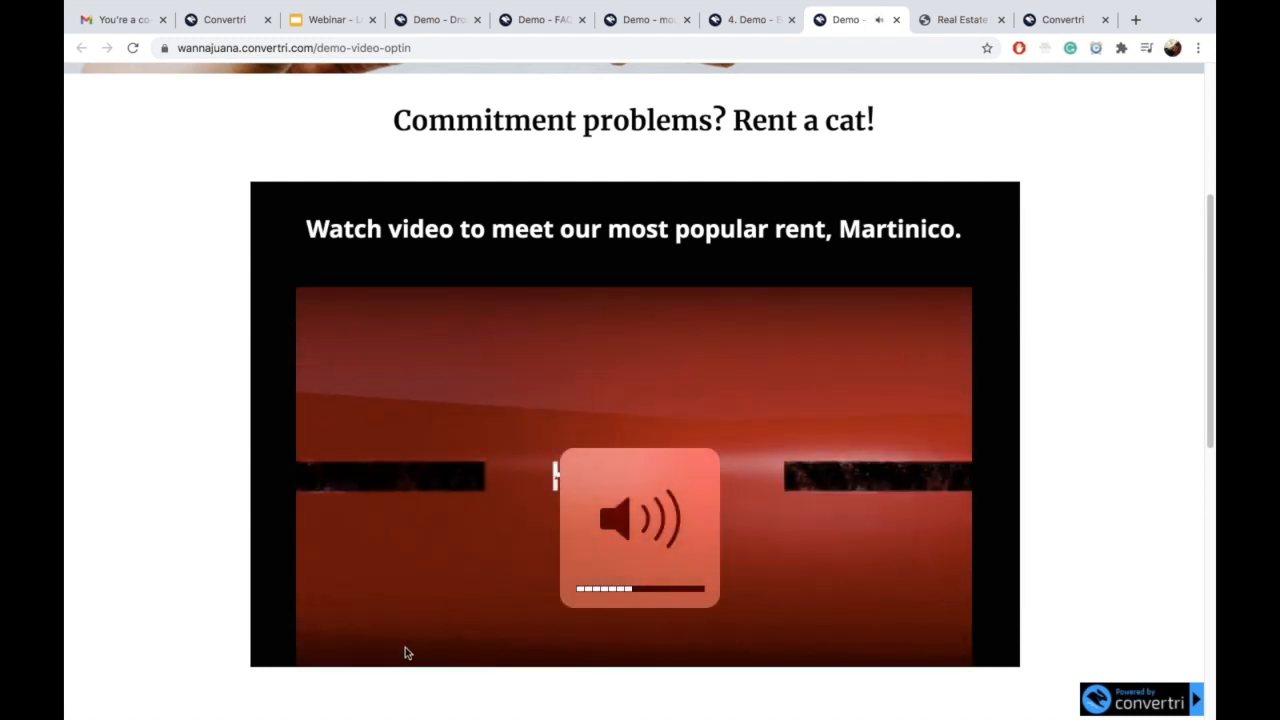
Step: Seek the video ahead past 00:19 until the Register for FREE popup appears
drag(395, 637, 455, 638)
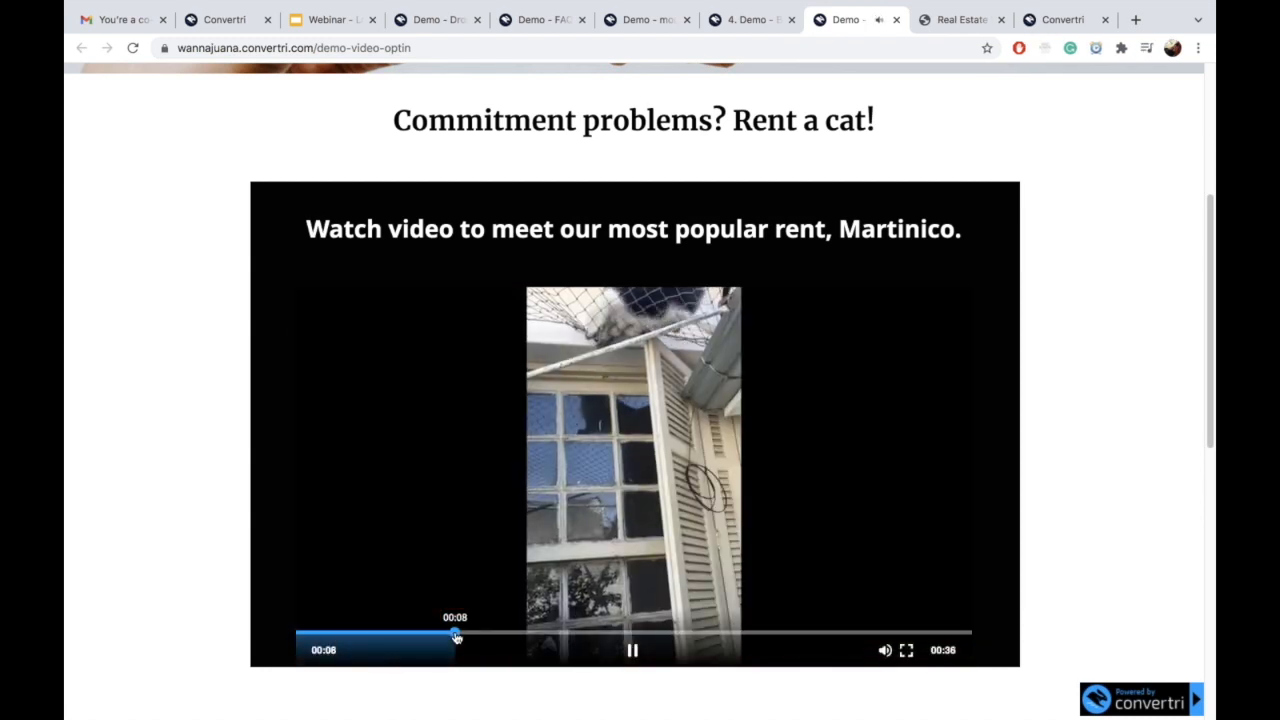
click(520, 634)
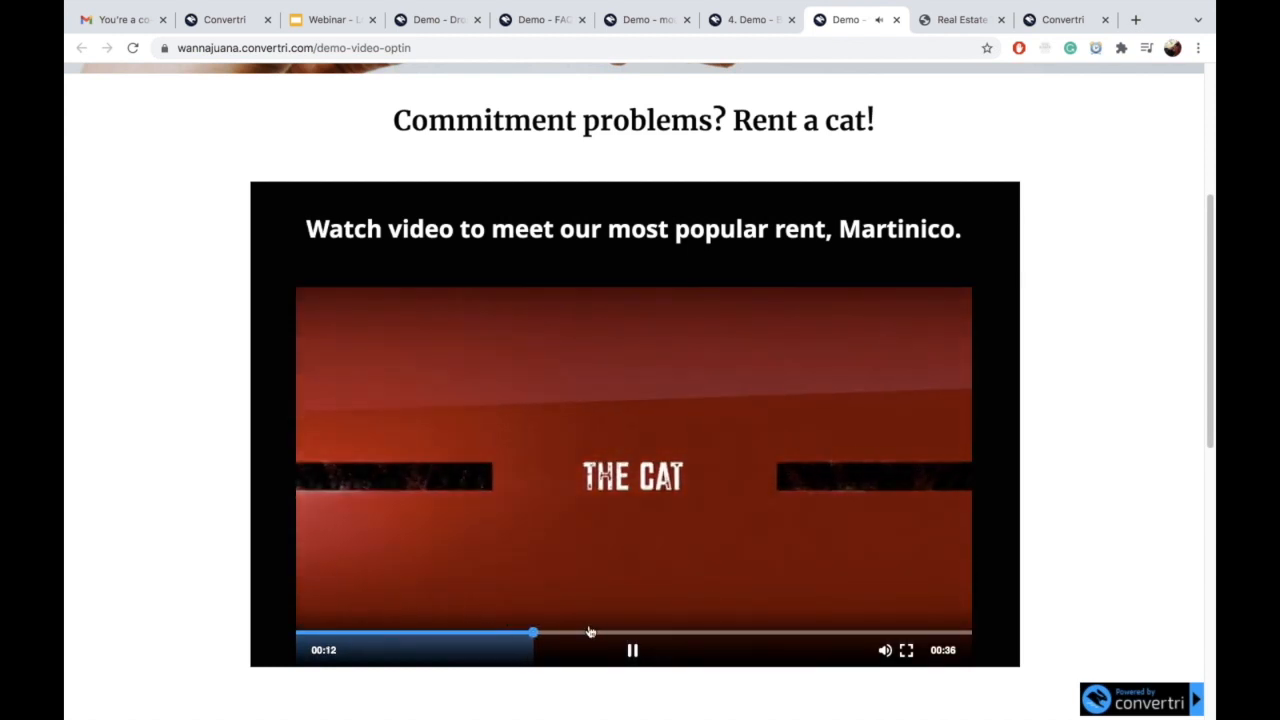
click(607, 634)
click(649, 636)
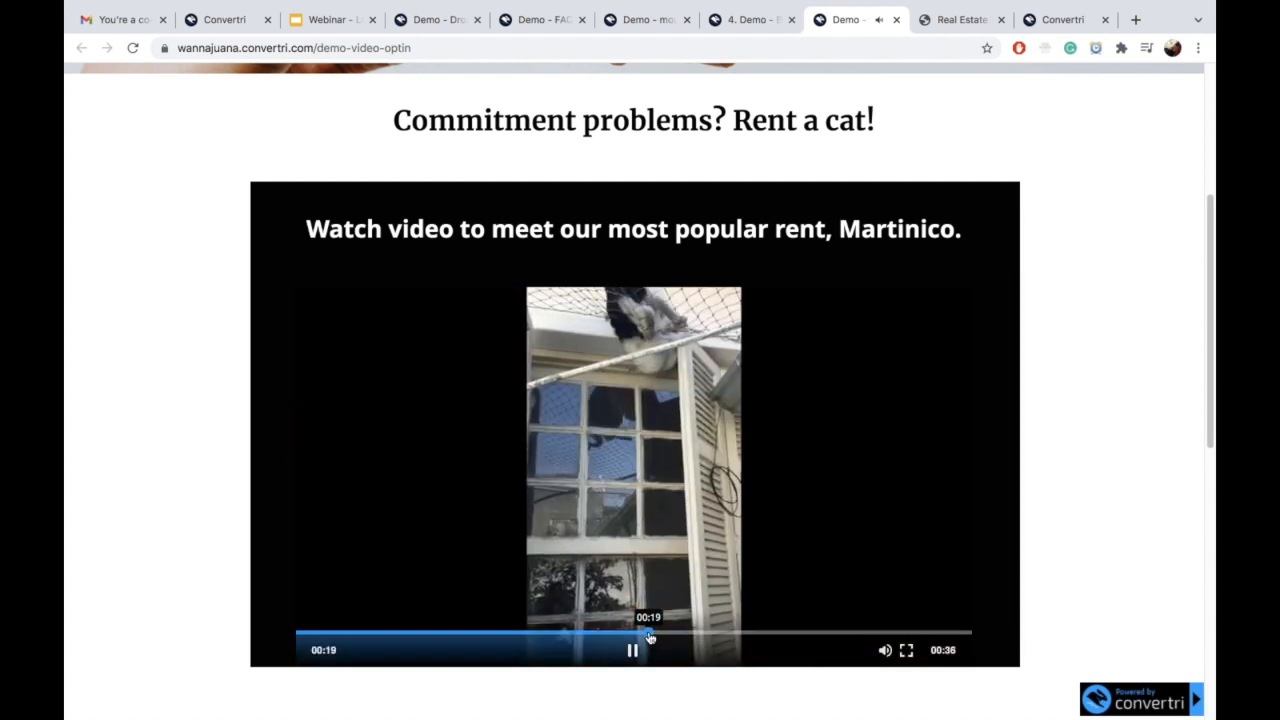
click(694, 634)
click(735, 635)
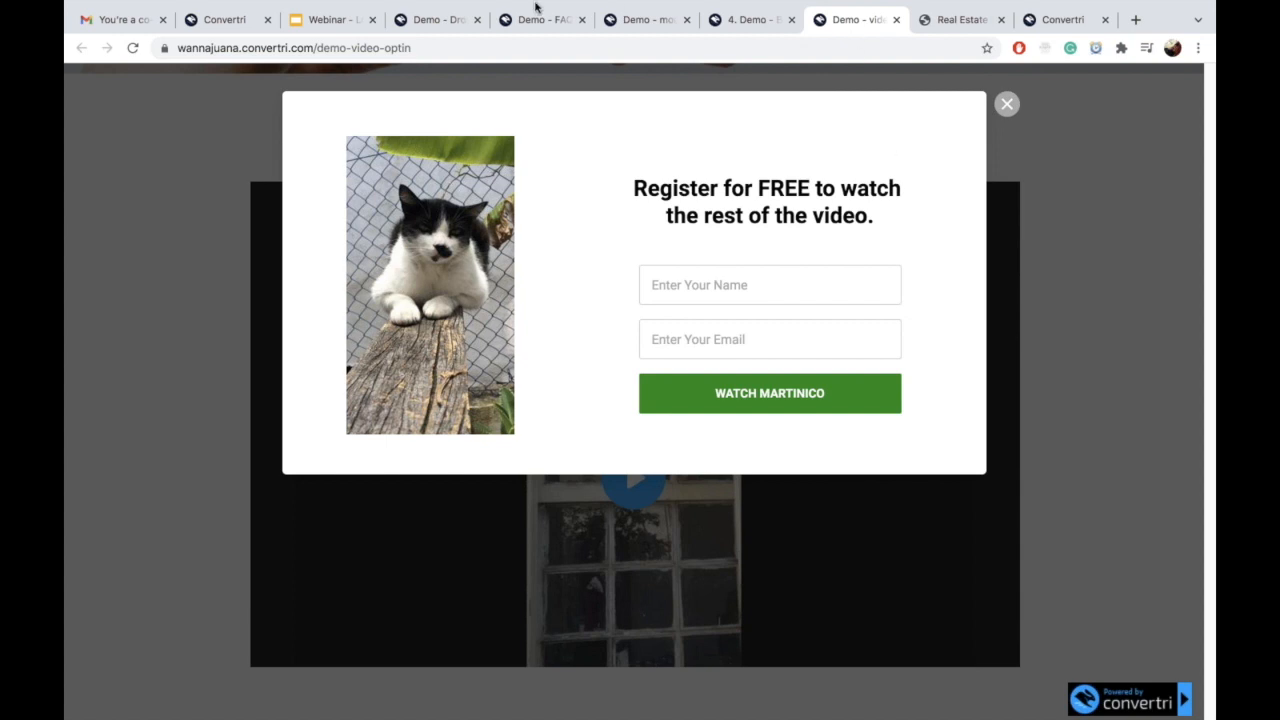
Step: Check the live SHOWS dropdown, then open I. Demo - Dropown Menu for editing from the E.A.T. funnel
click(437, 19)
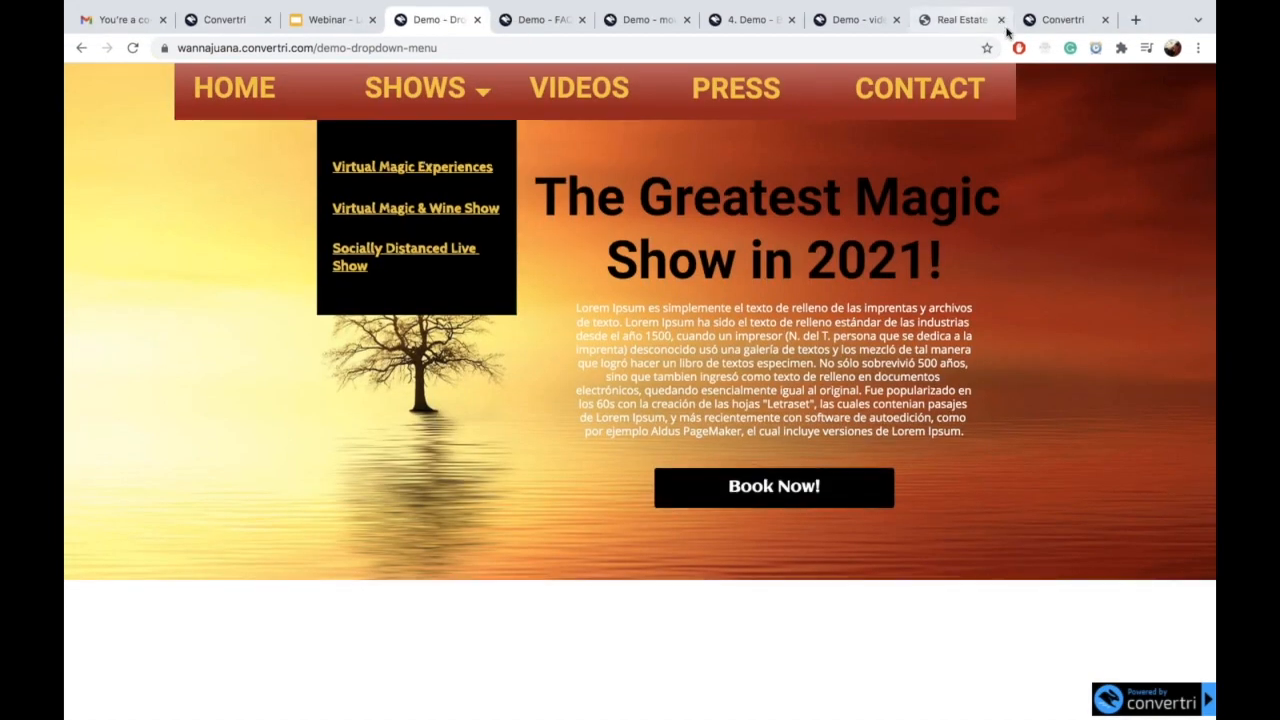
click(1040, 24)
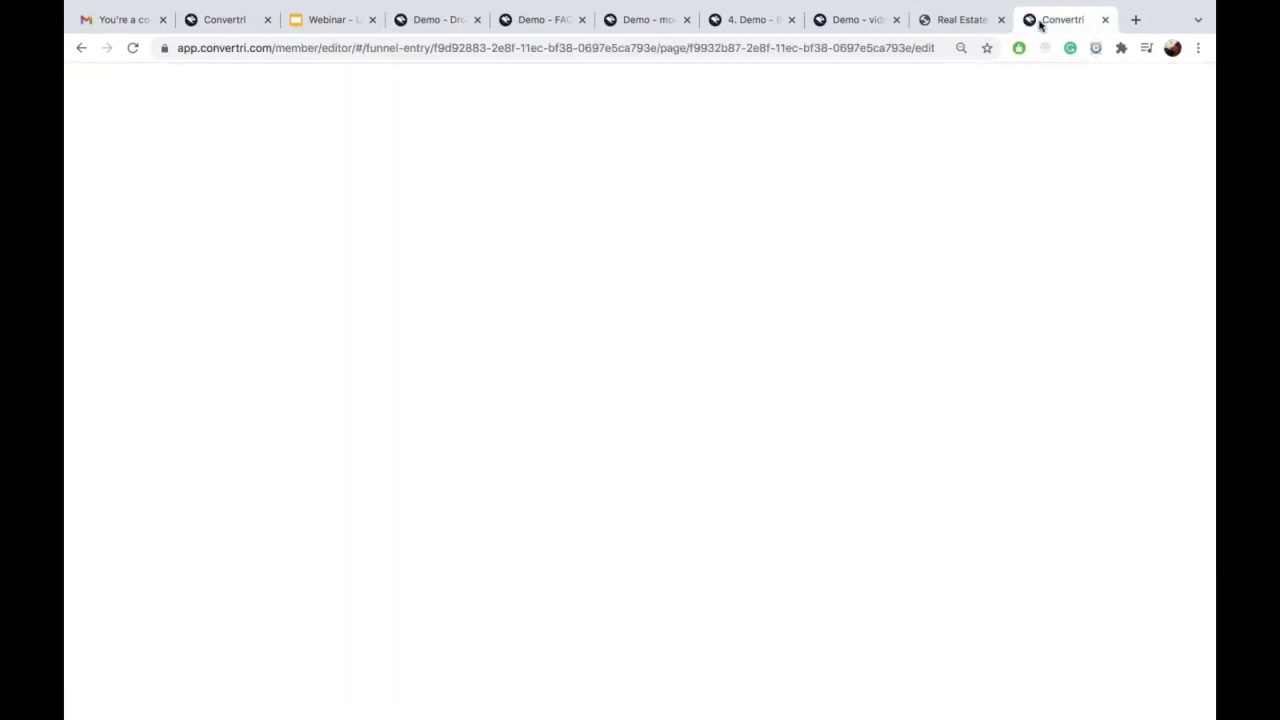
click(942, 24)
click(879, 24)
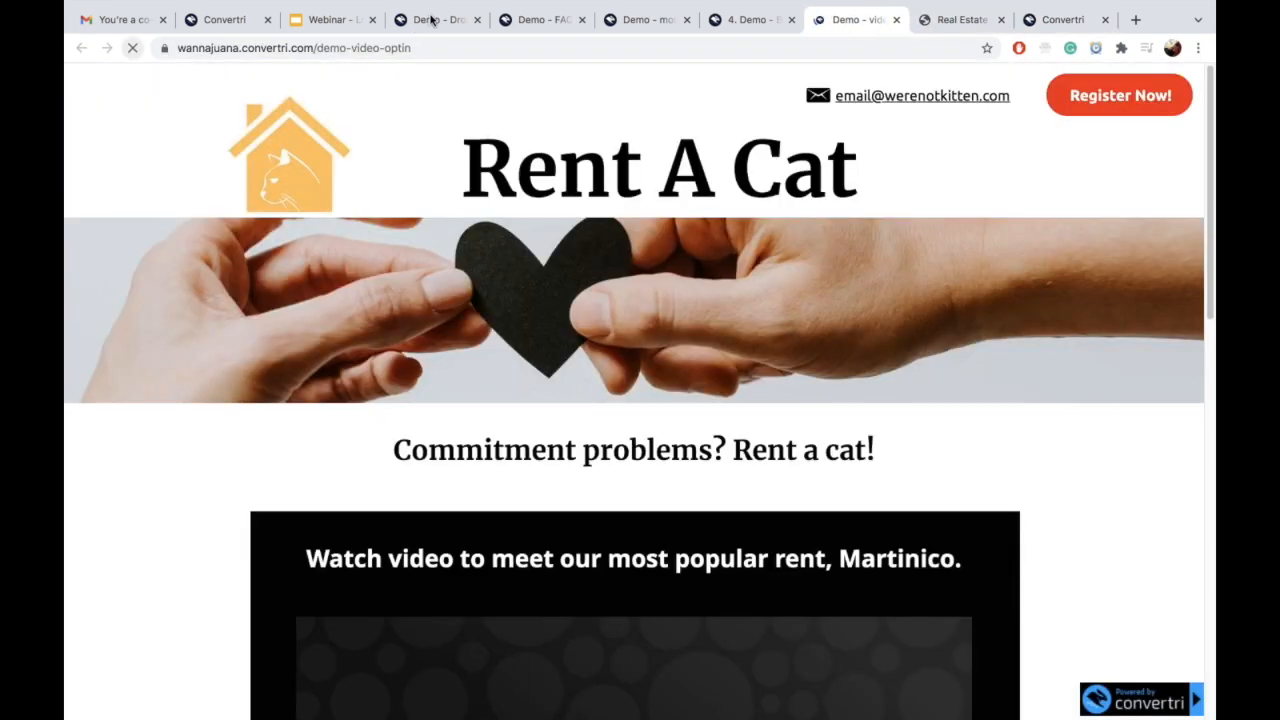
click(428, 20)
click(432, 100)
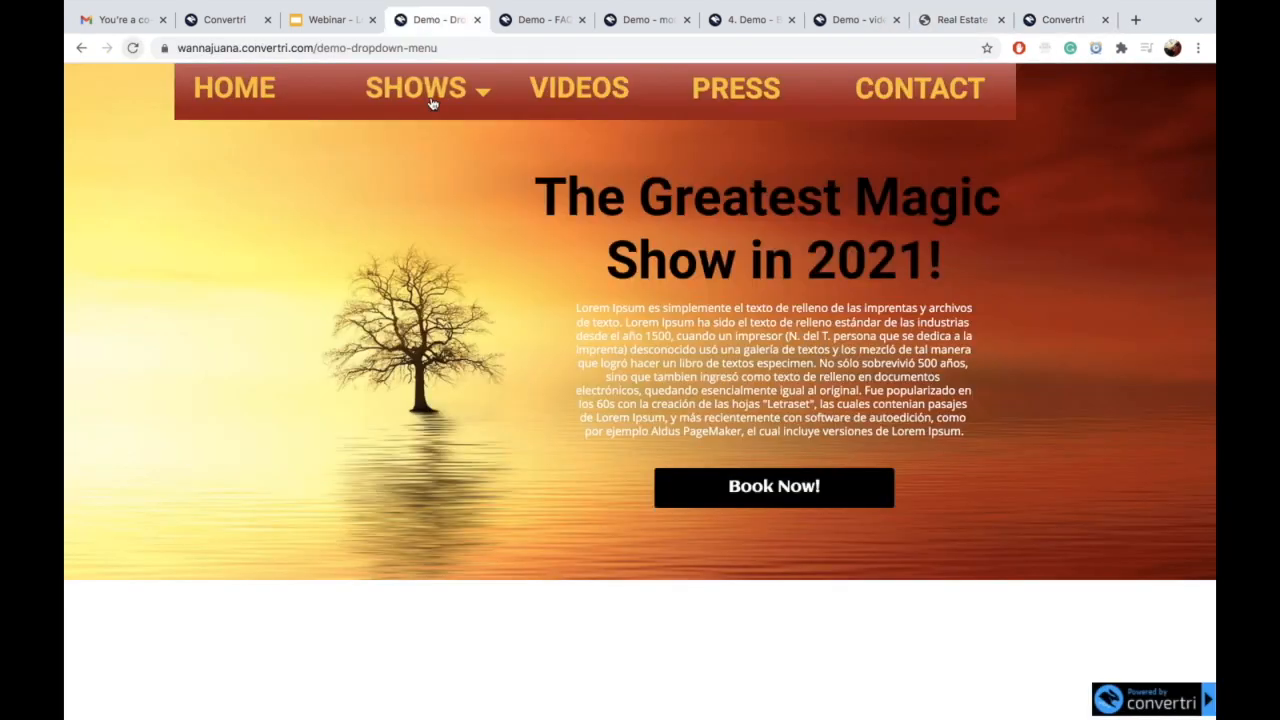
click(430, 96)
click(226, 20)
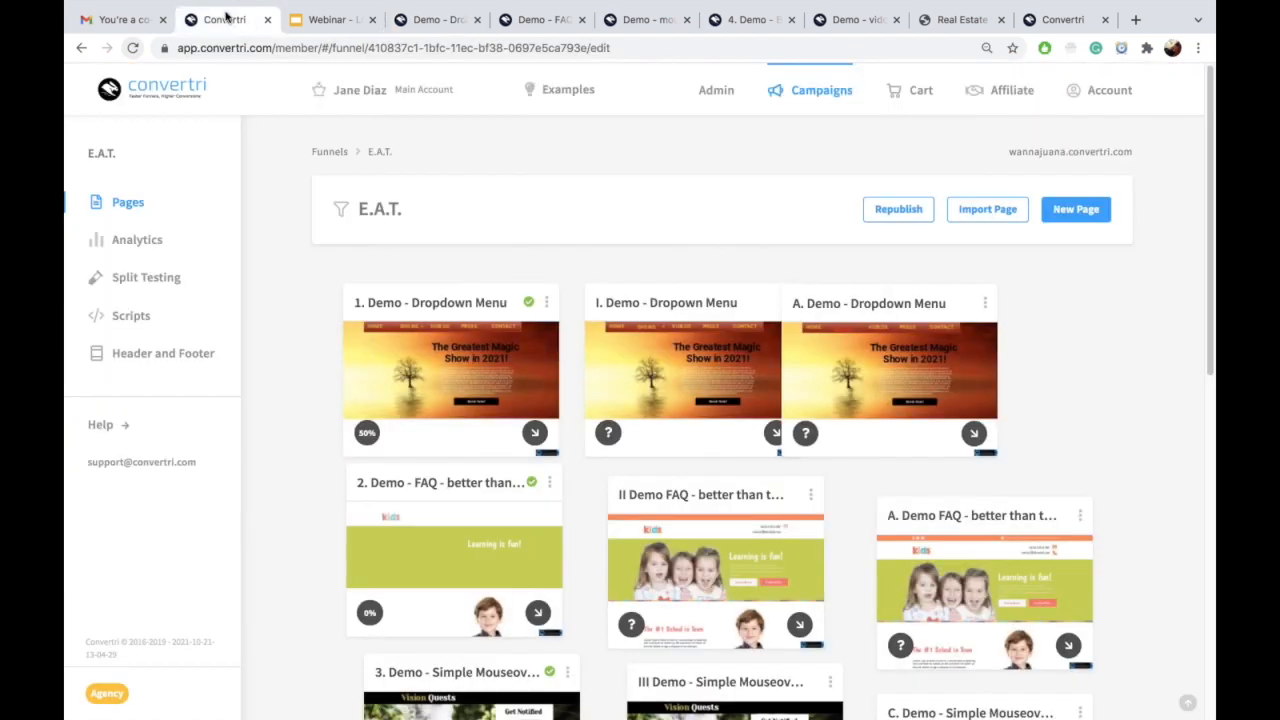
click(707, 387)
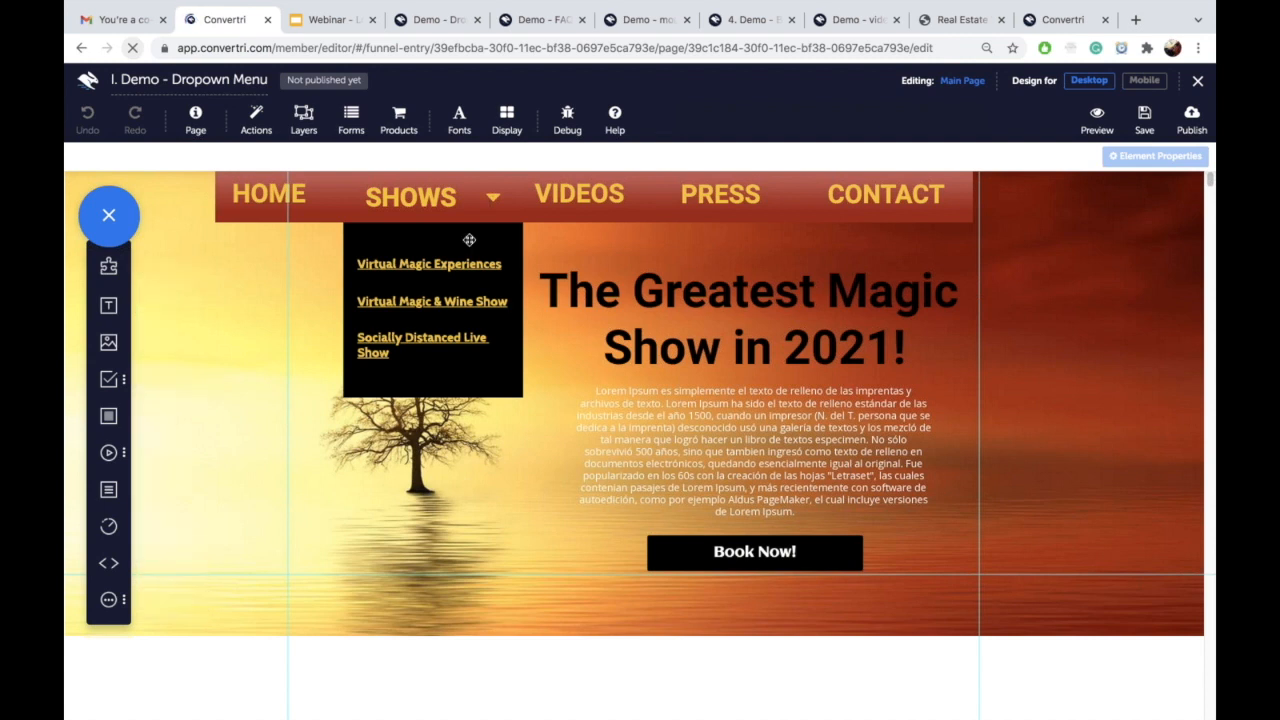
Step: Delete the black link box under SHOWS and save the page
click(506, 244)
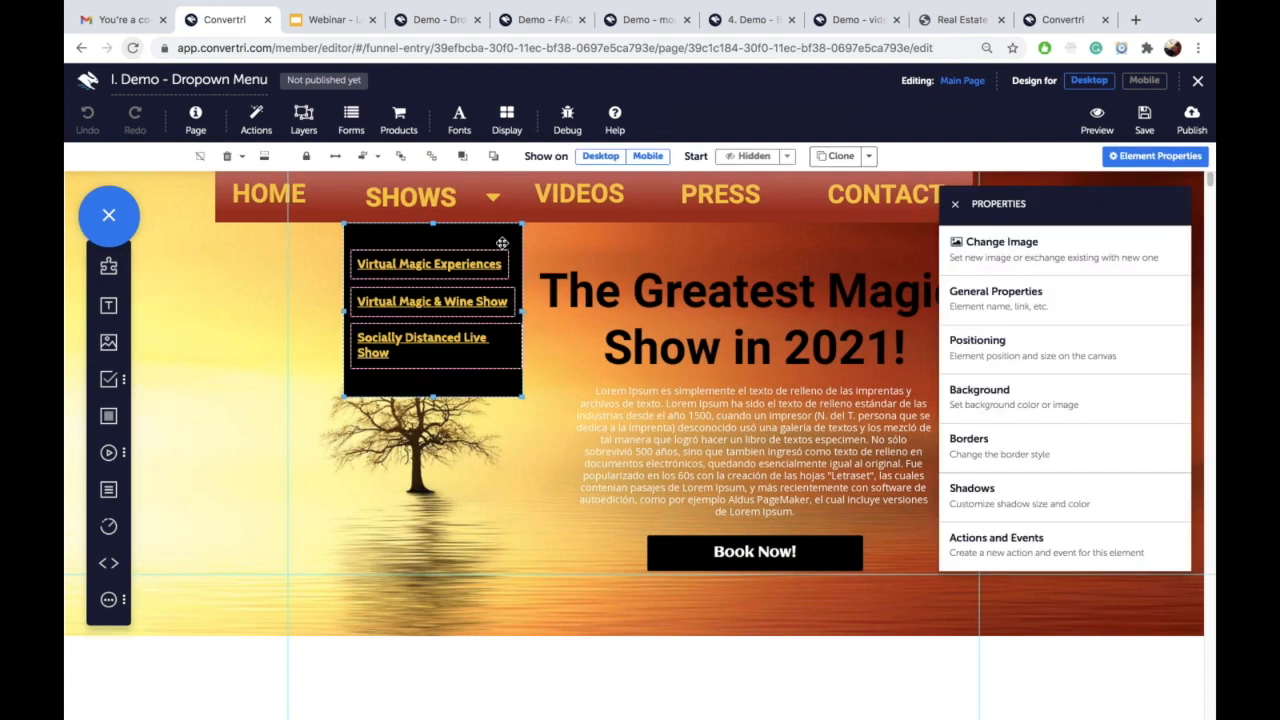
key(Delete)
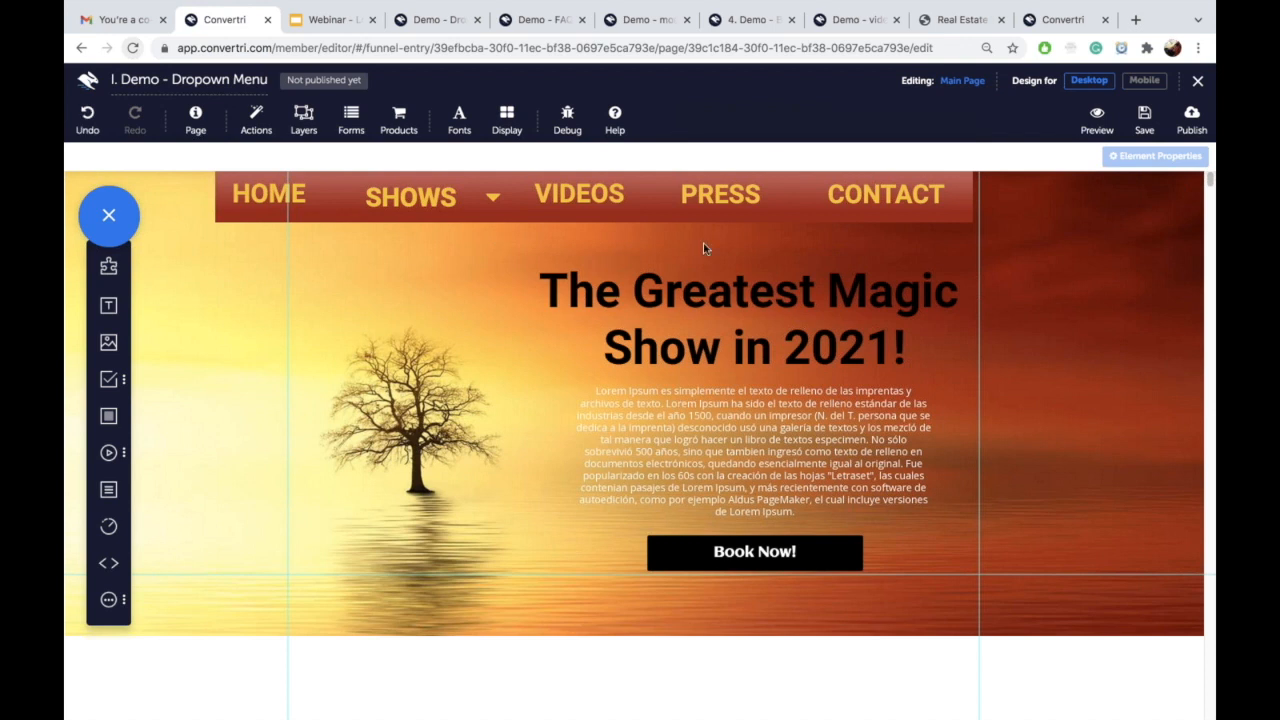
click(1146, 121)
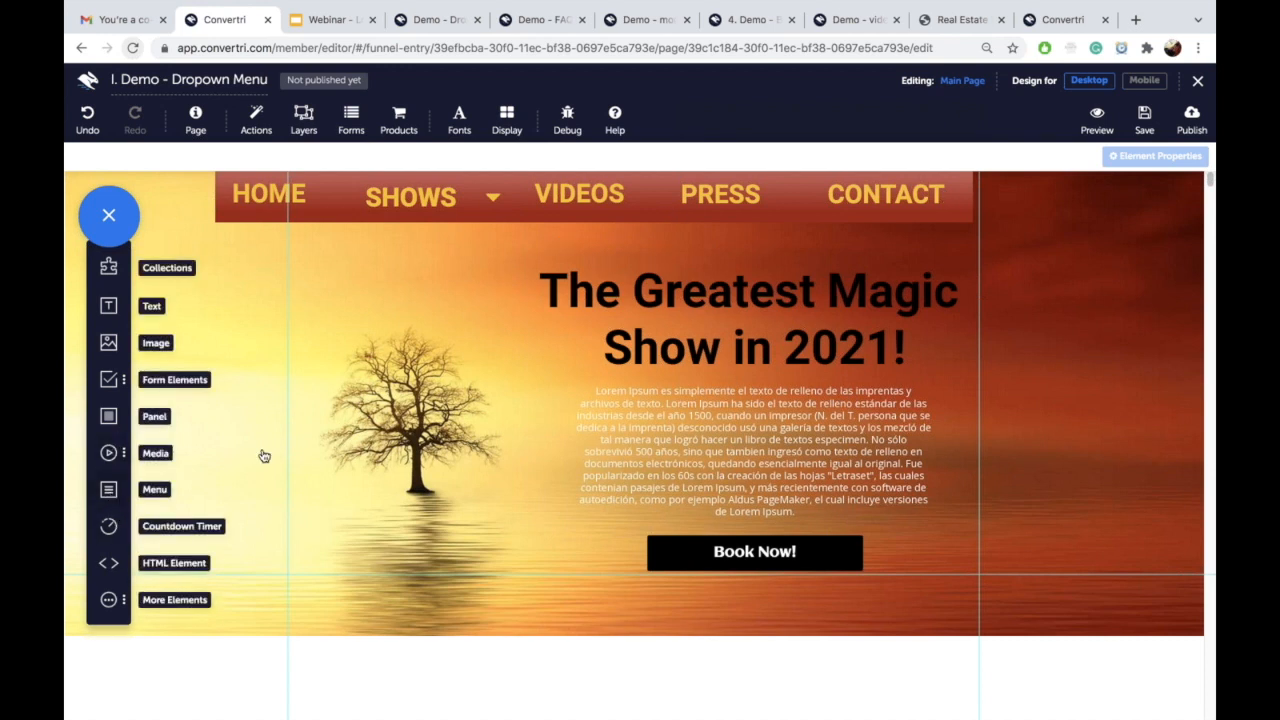
drag(541, 203, 408, 318)
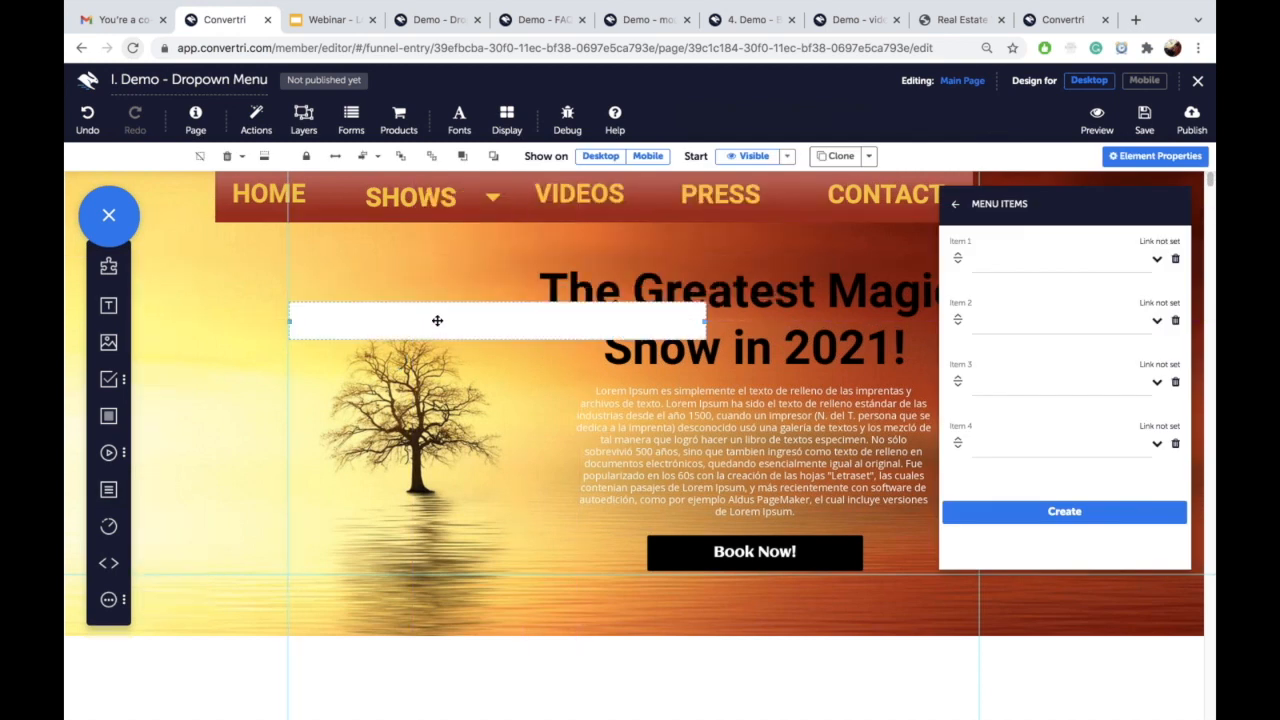
click(955, 205)
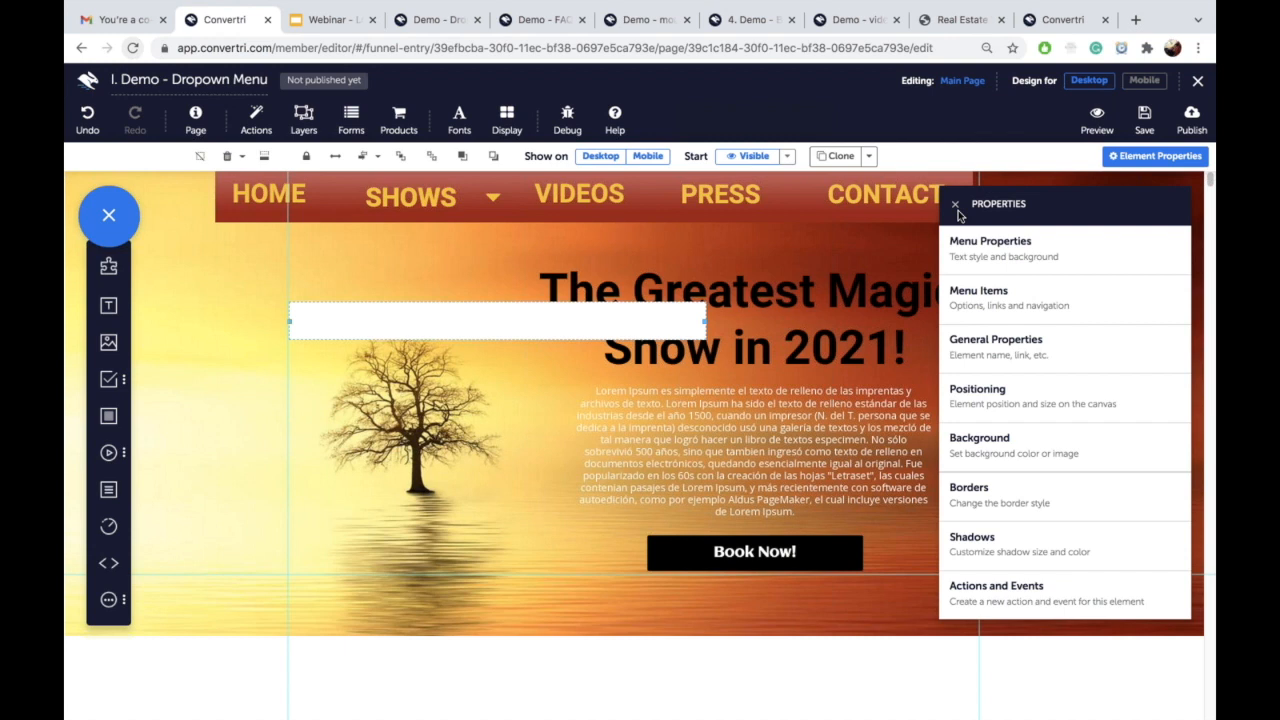
click(979, 251)
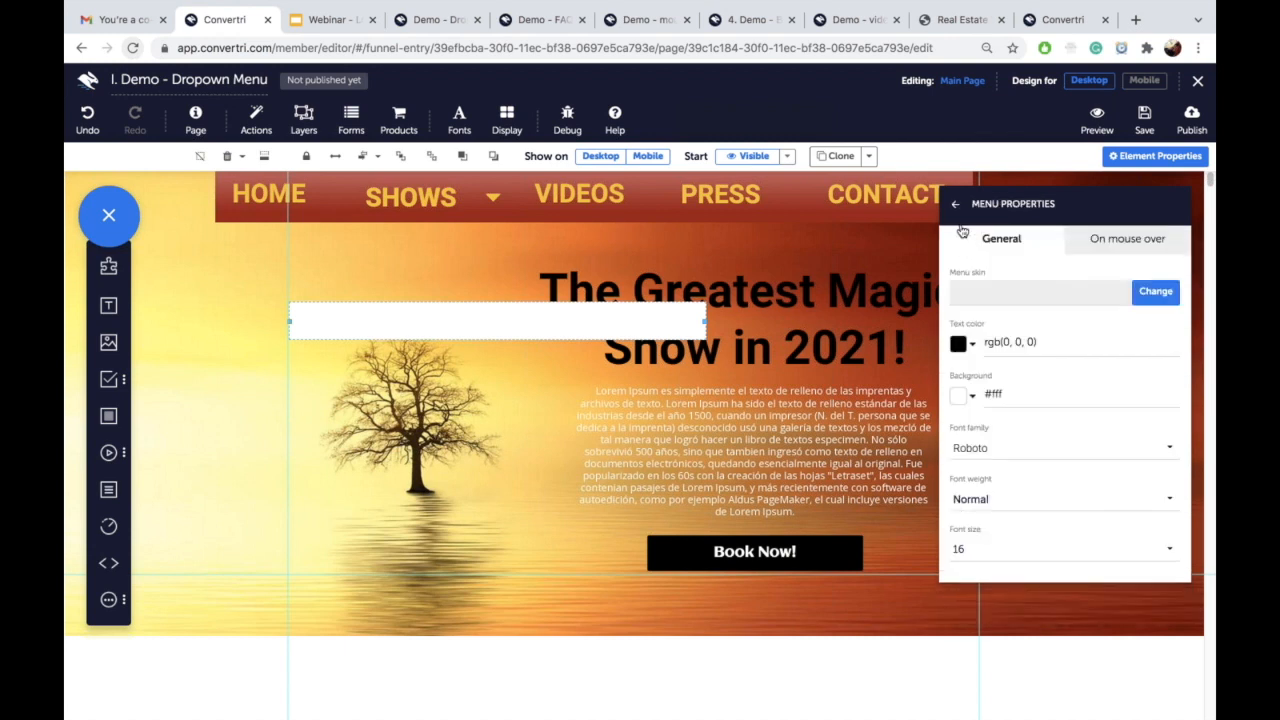
click(955, 204)
click(980, 298)
click(991, 255)
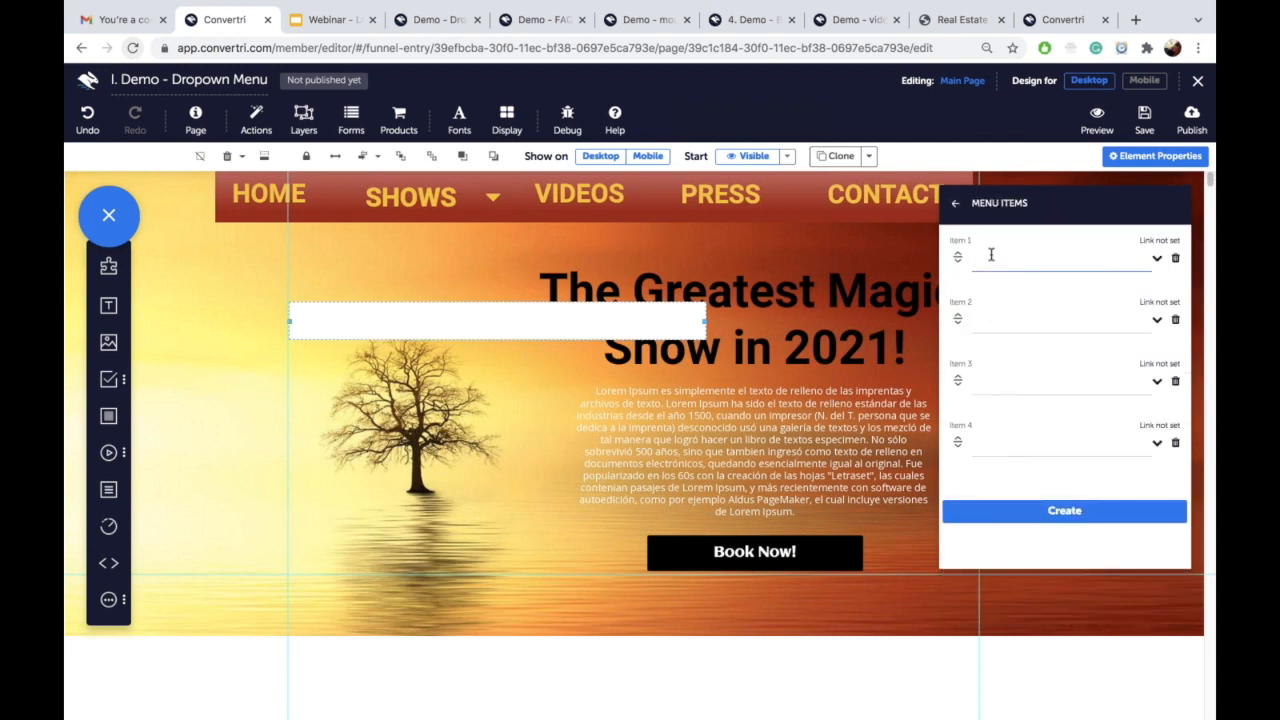
text(HOME)
click(983, 330)
text(ABOUT)
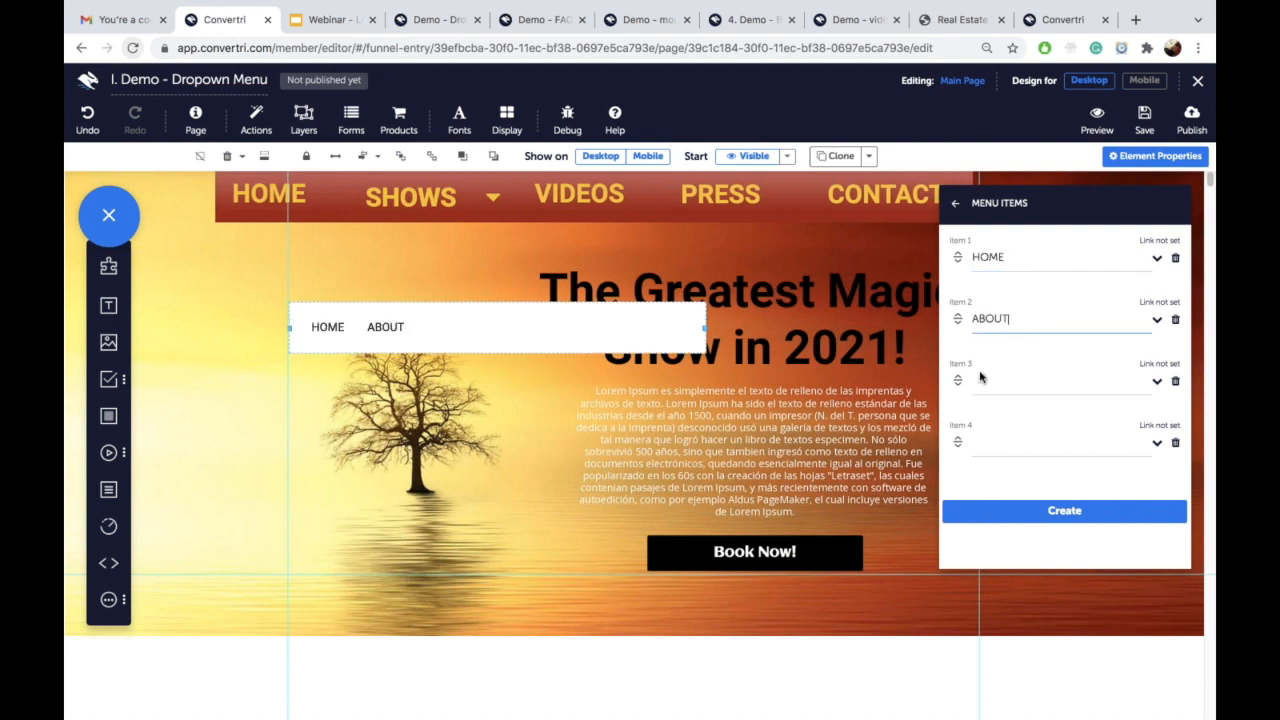
click(1156, 259)
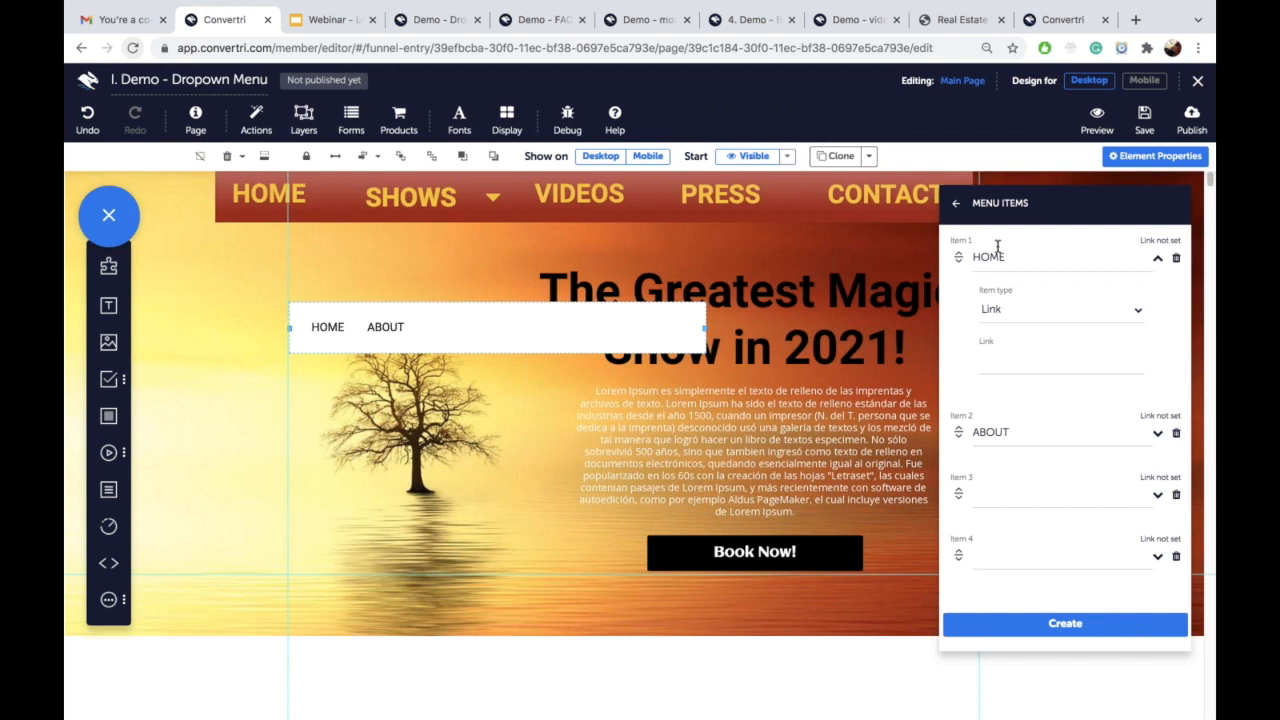
click(552, 333)
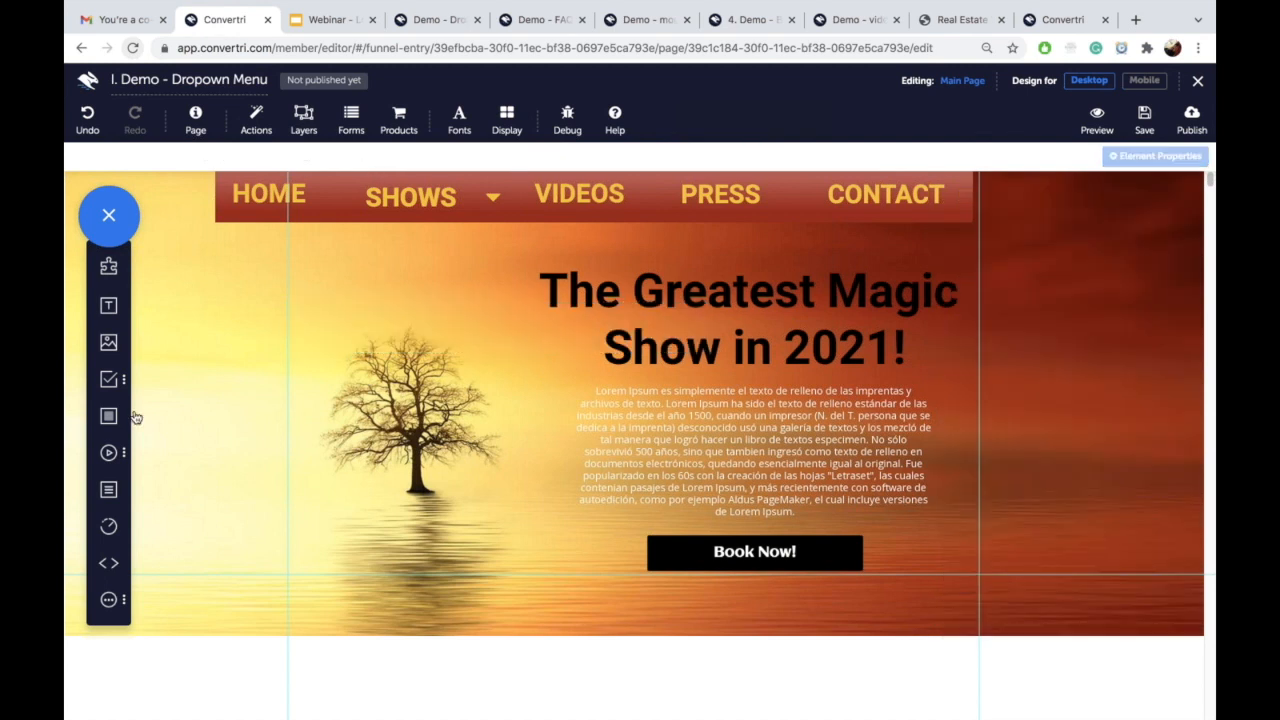
Step: Add a shortened grey panel left of the body text, containing a HOME text item
drag(113, 418, 357, 391)
drag(497, 374, 497, 511)
drag(495, 533, 447, 394)
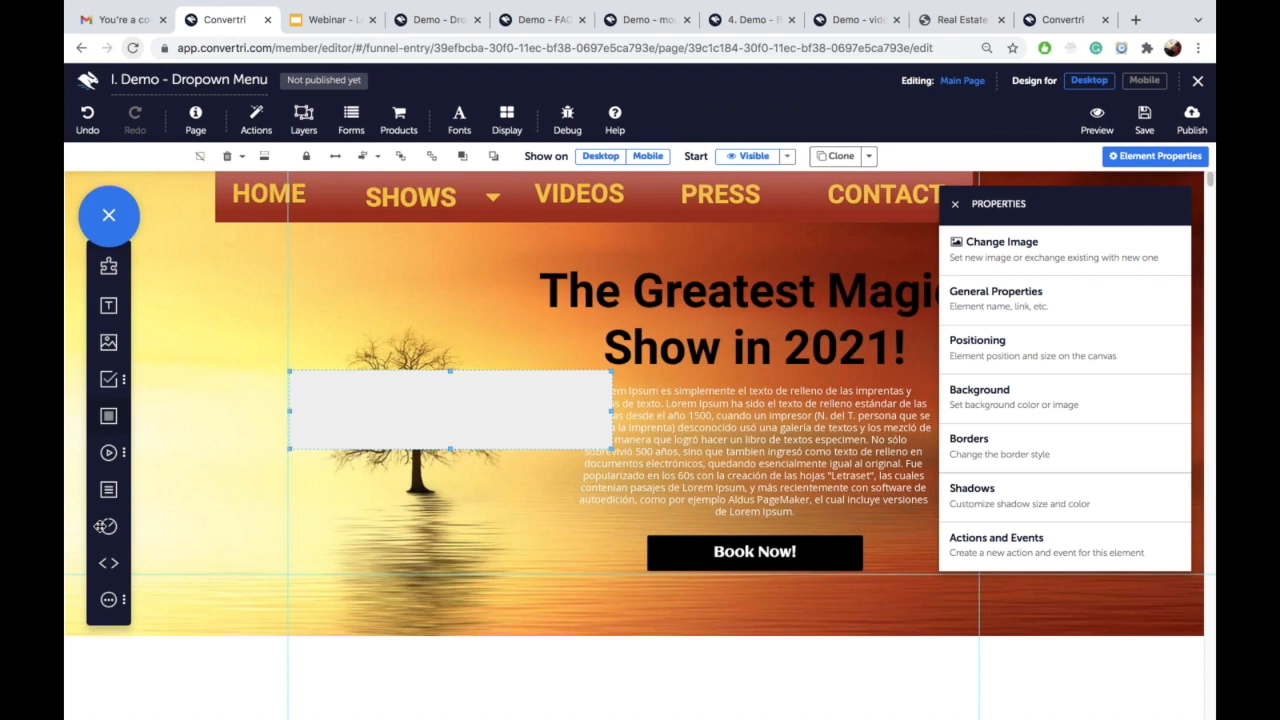
drag(109, 305, 333, 409)
click(333, 405)
text(HOME)
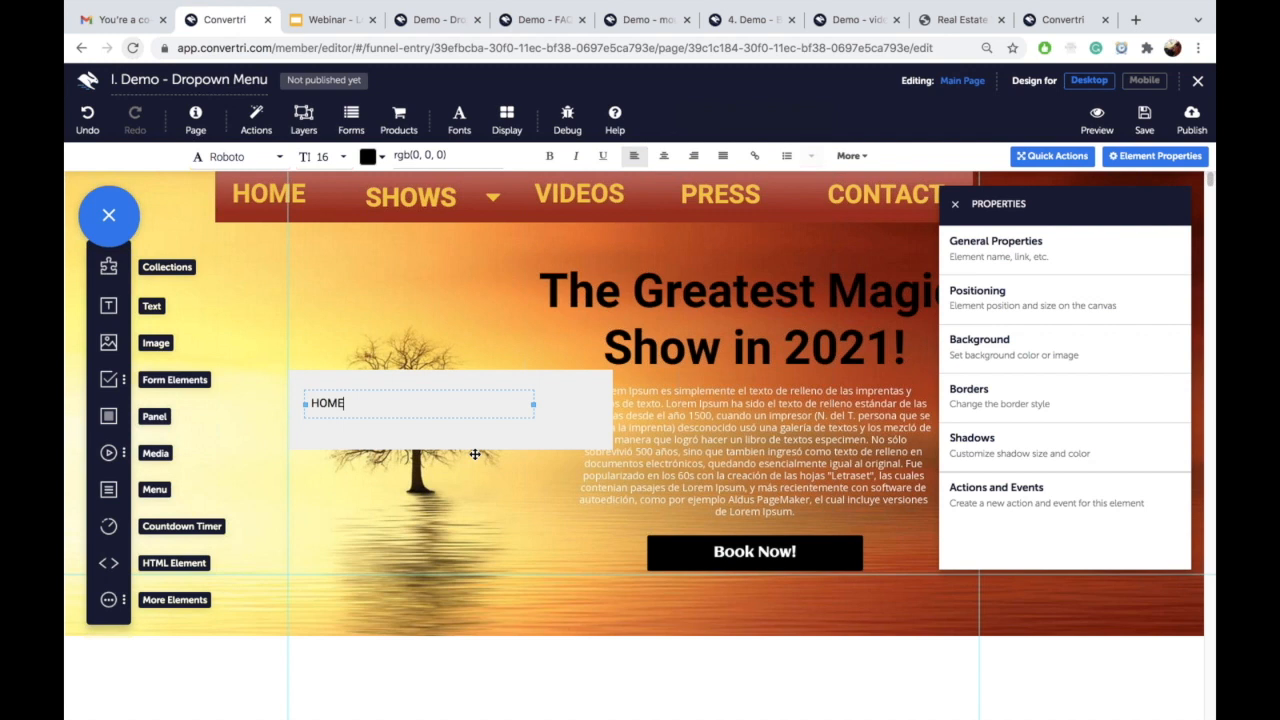
click(532, 403)
mouse_move(532, 403)
mouse_down()
mouse_move(339, 403)
mouse_move(428, 402)
mouse_up()
Step: Clone the HOME text twice, relabelling the copies SHOWS and VIDEOS
click(833, 157)
double_click(425, 405)
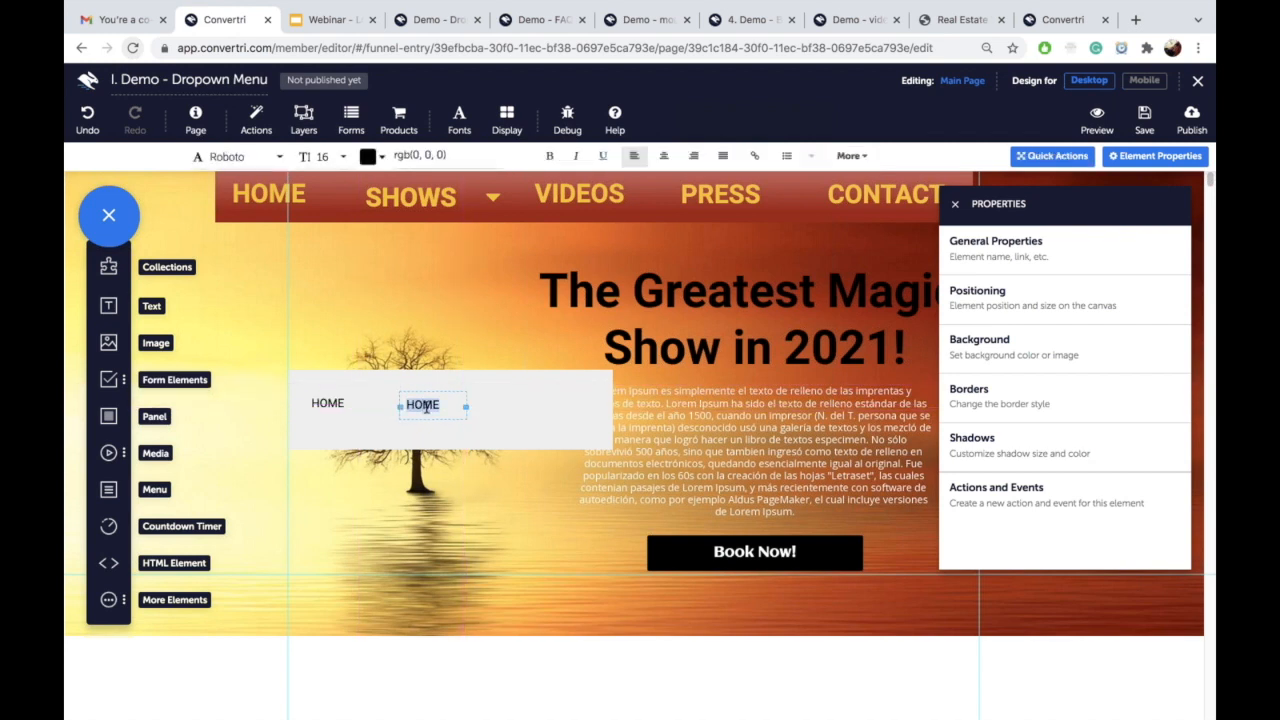
text(SHOWS)
key(Escape)
click(838, 156)
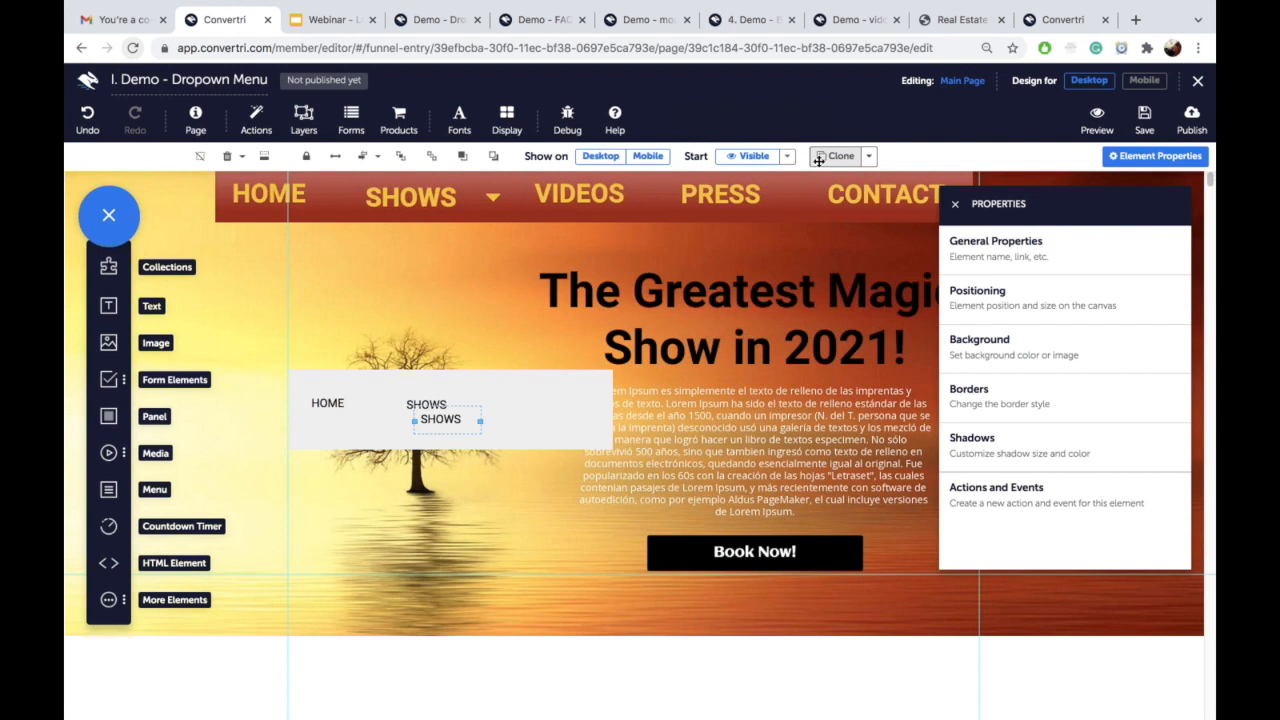
drag(466, 410, 539, 400)
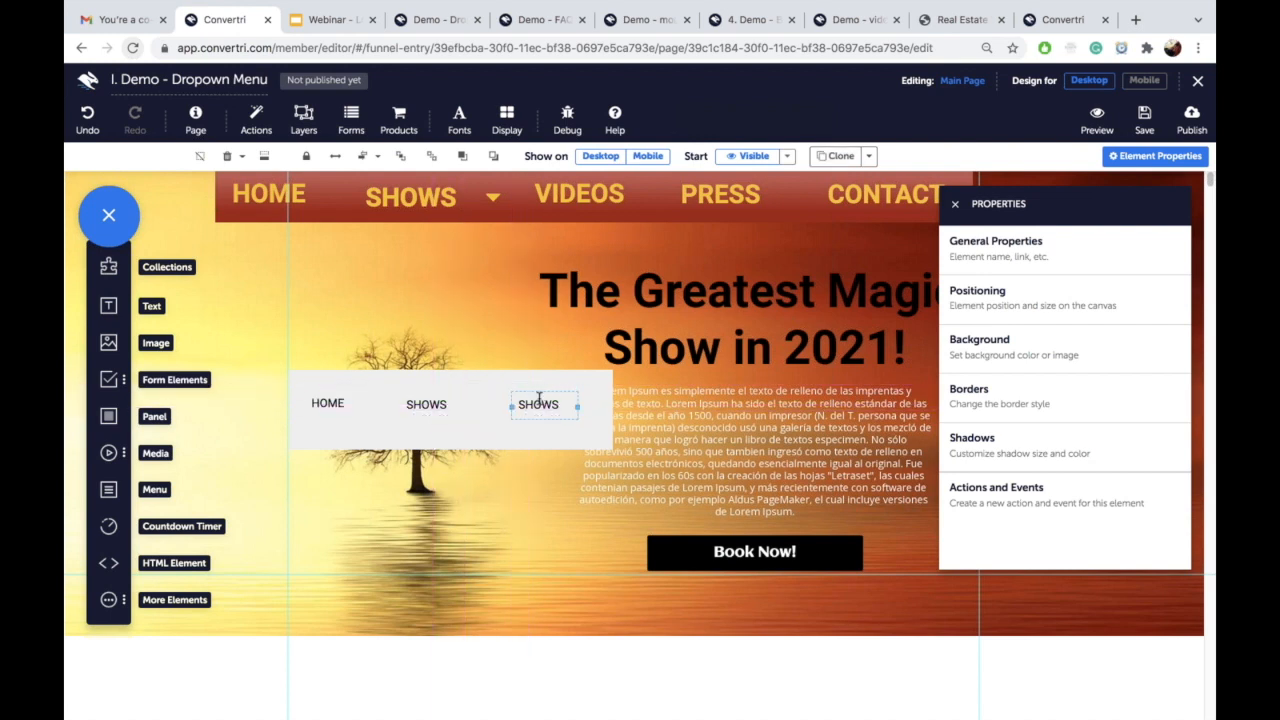
double_click(539, 402)
text(VIDEOS)
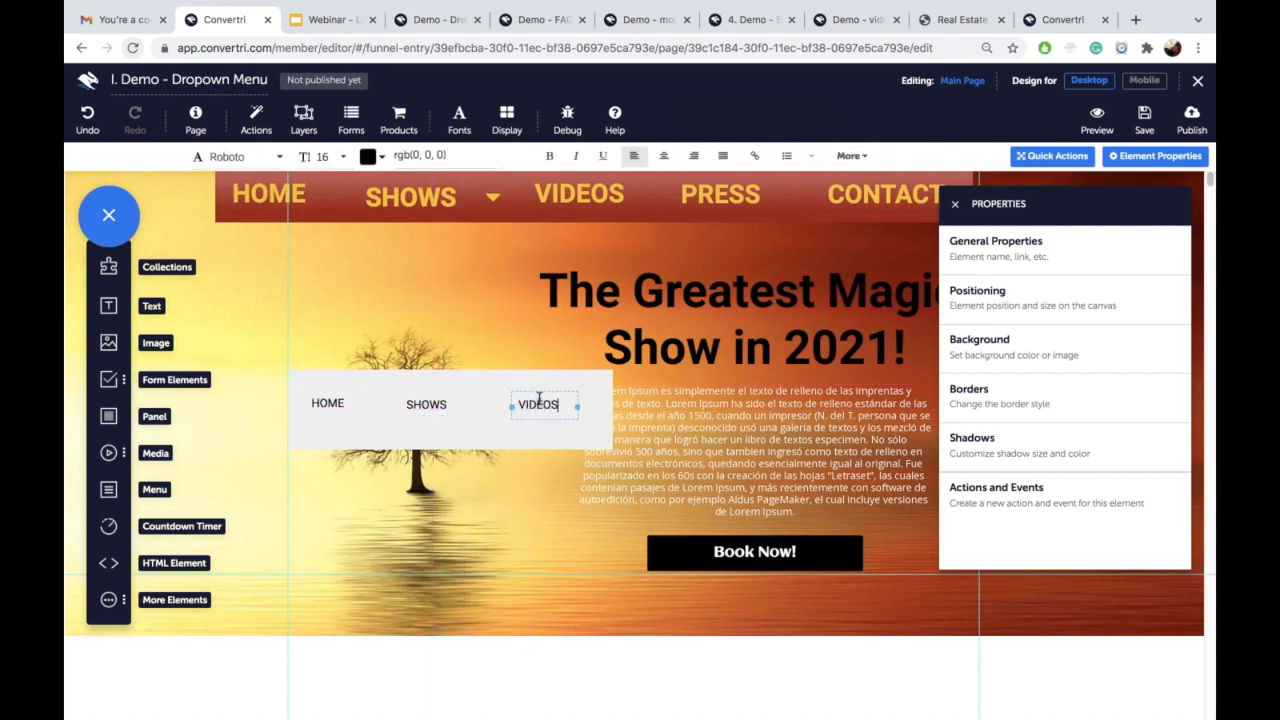
click(340, 402)
double_click(340, 402)
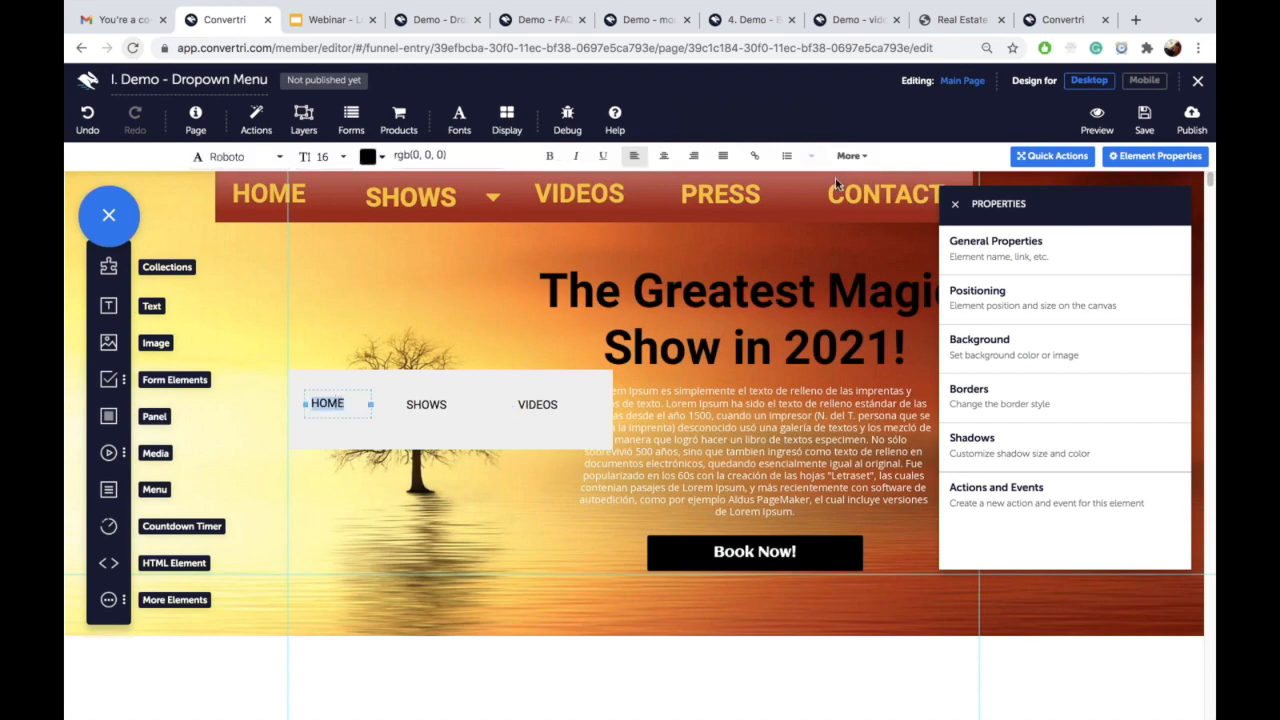
Step: Try HOME's hyperlink Open in a new tab option, cancel it, and delete the grey panel
click(757, 160)
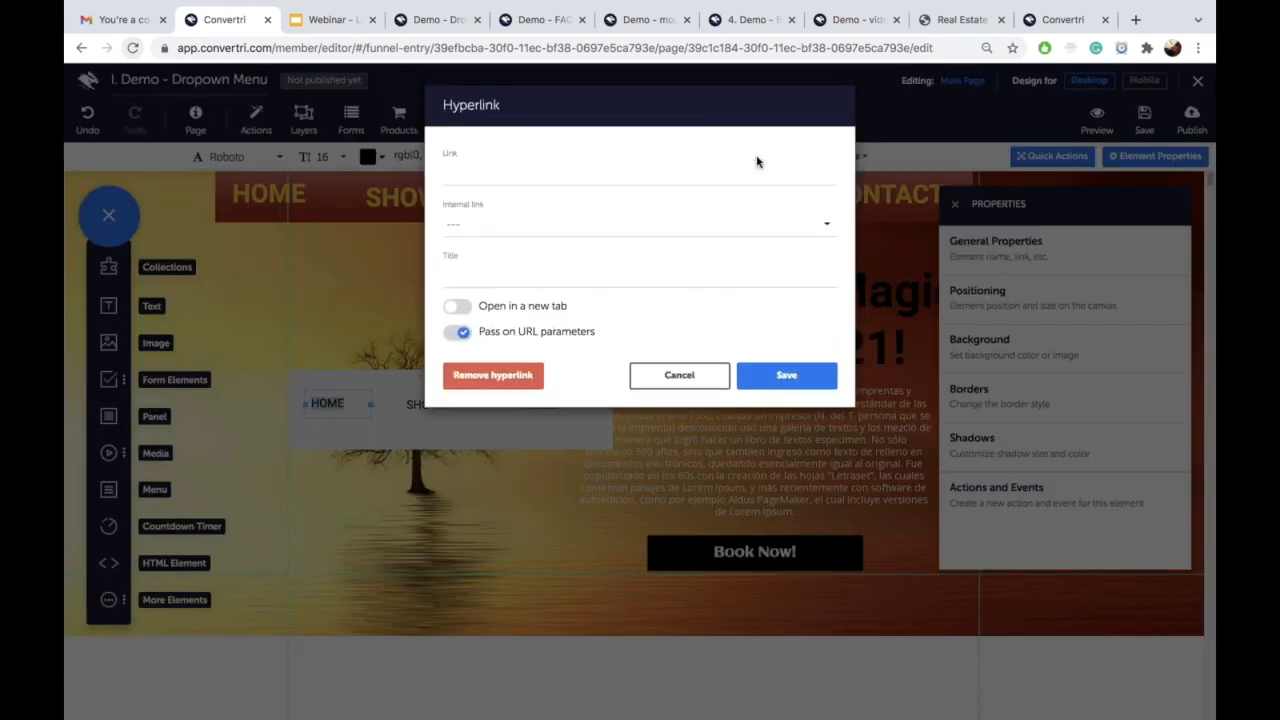
click(633, 179)
click(459, 310)
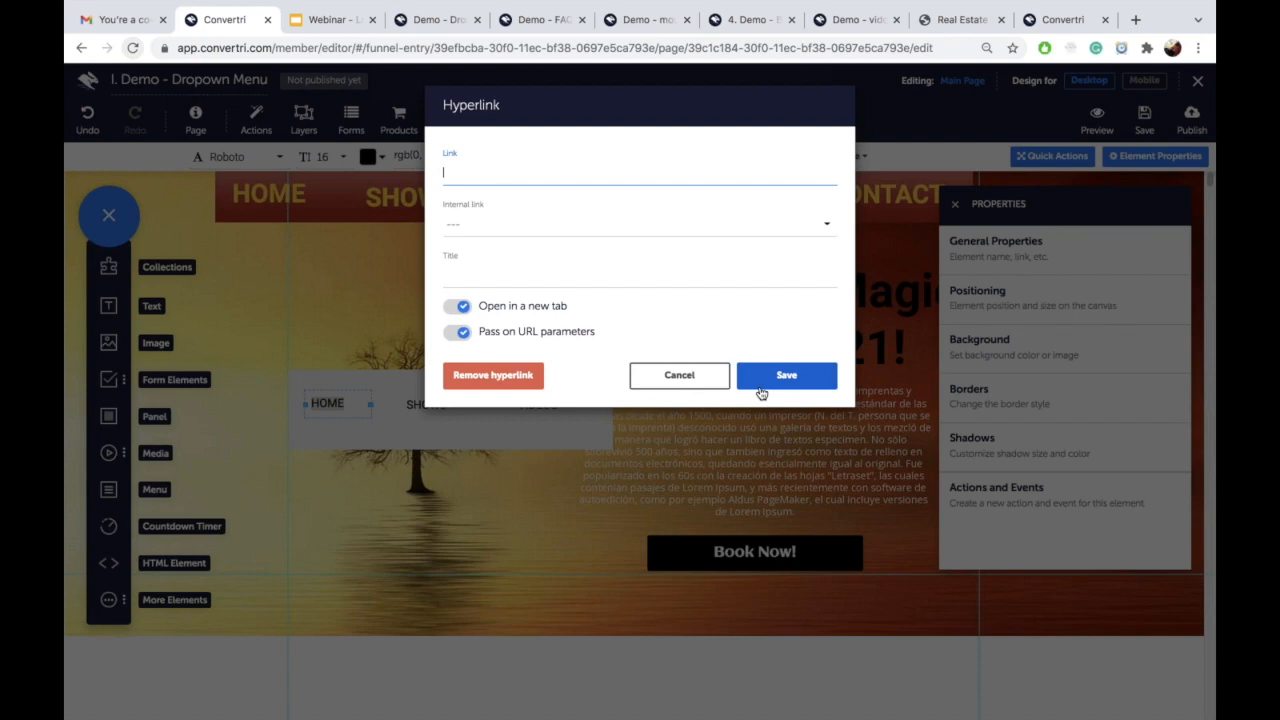
click(686, 384)
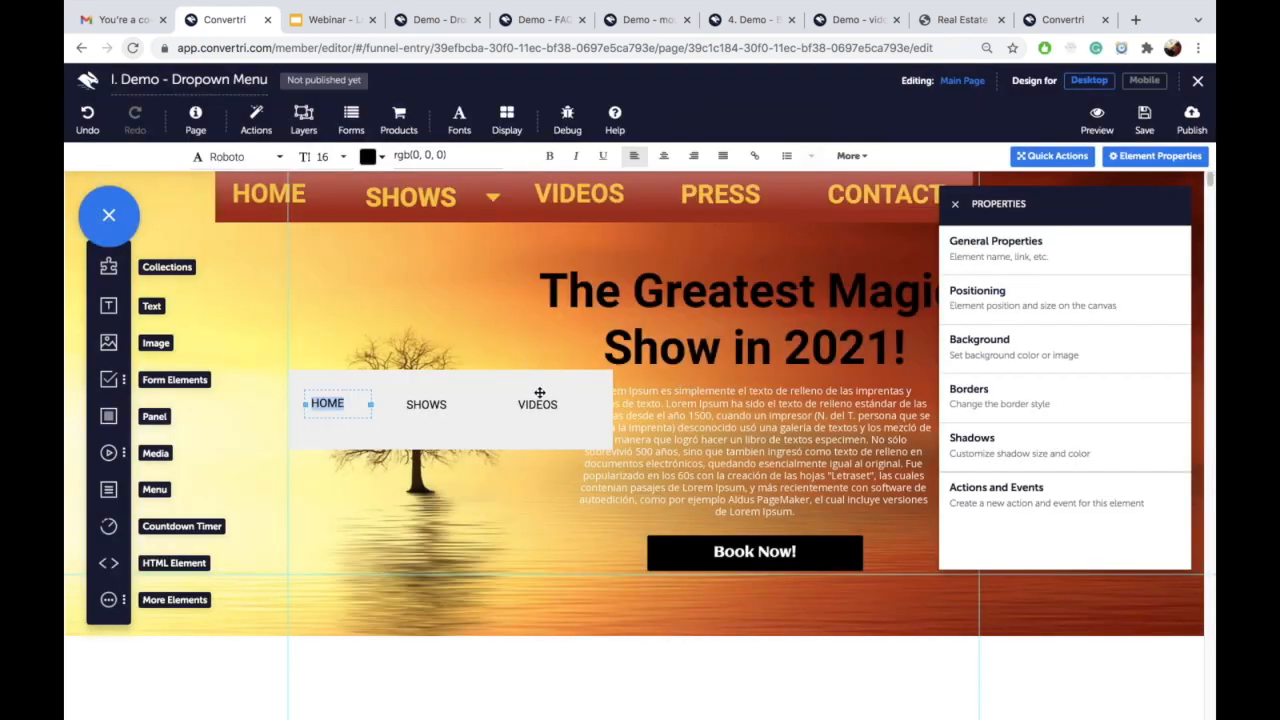
click(543, 389)
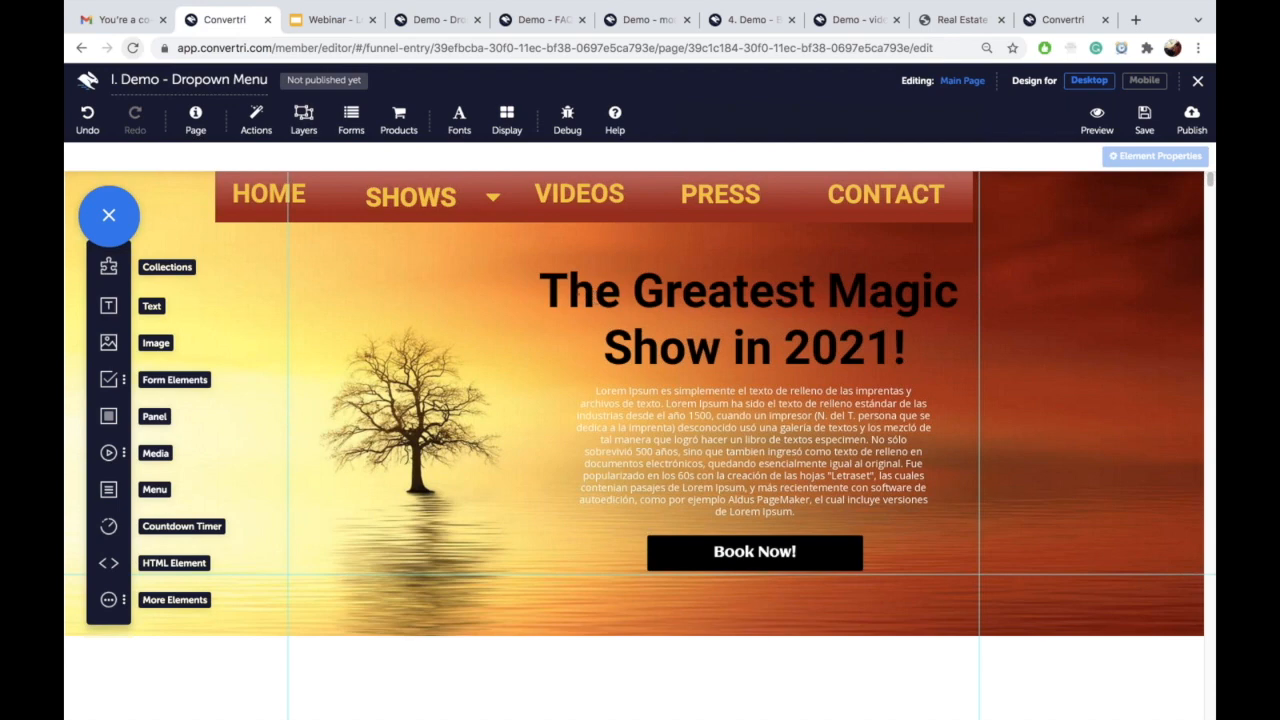
click(412, 28)
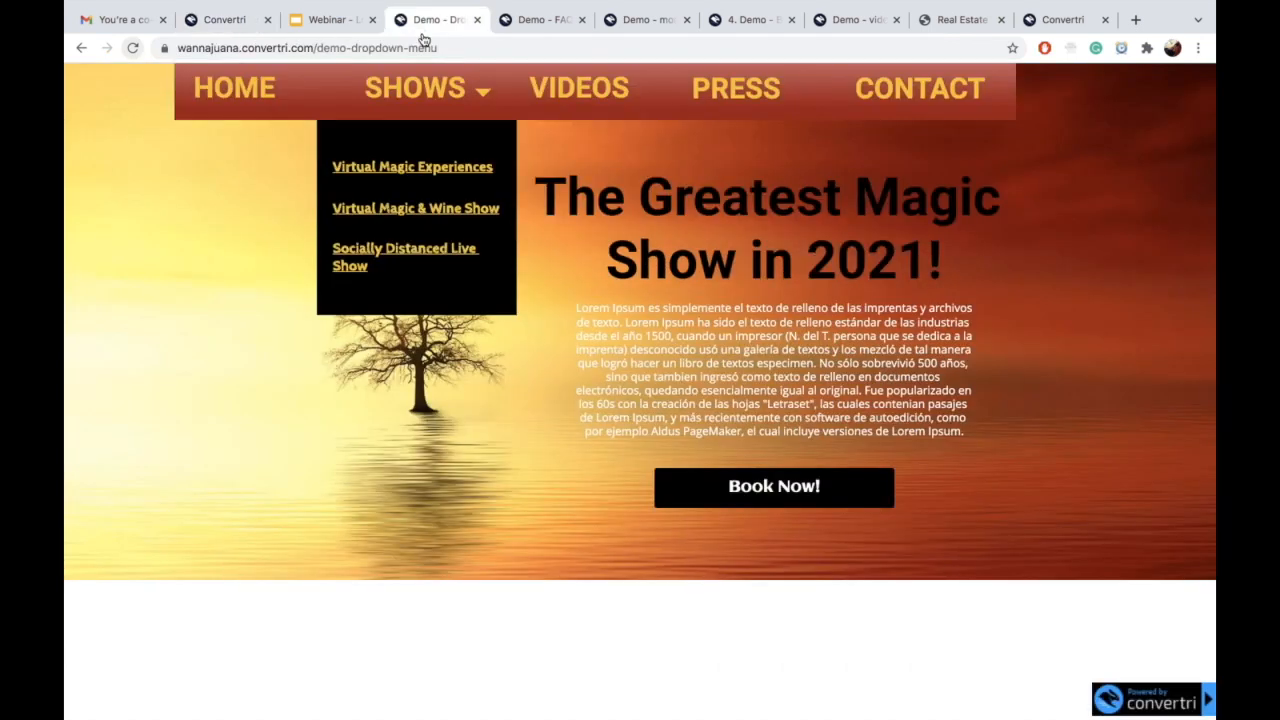
mouse_move(486, 90)
click(221, 22)
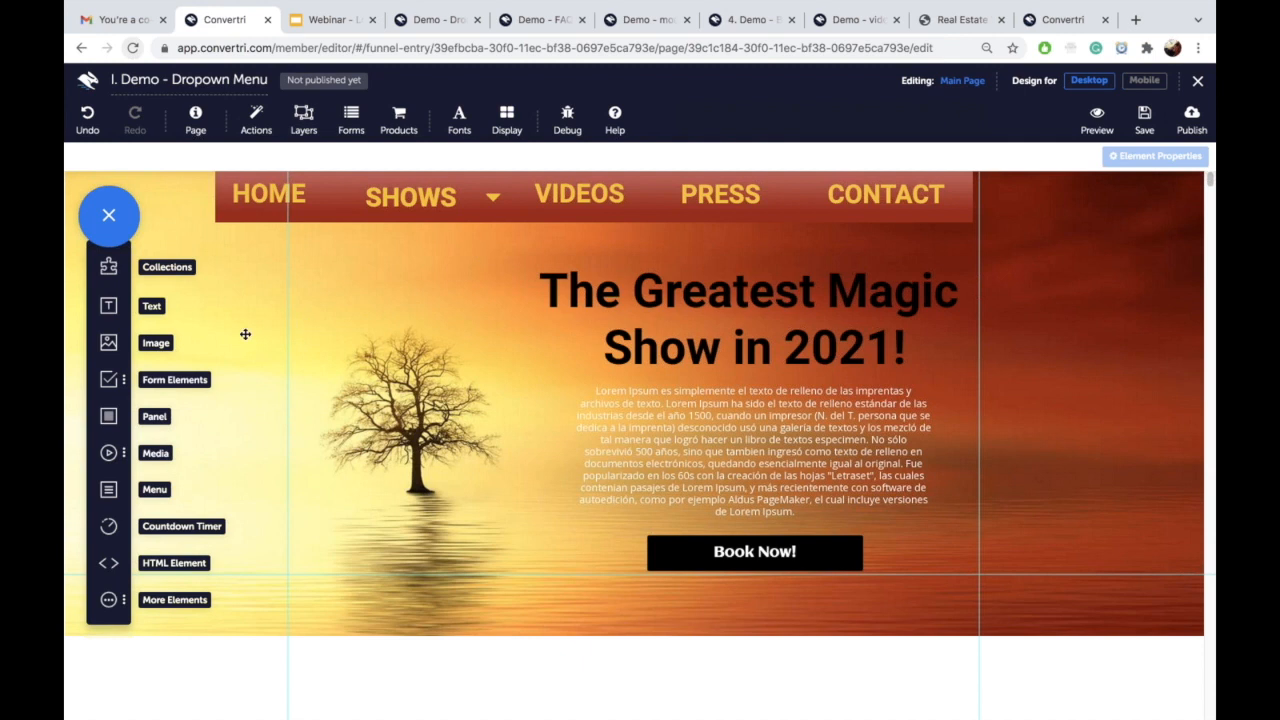
Step: Add a grey panel and resize it into a small box just below the SHOWS item
click(110, 419)
drag(651, 297, 638, 384)
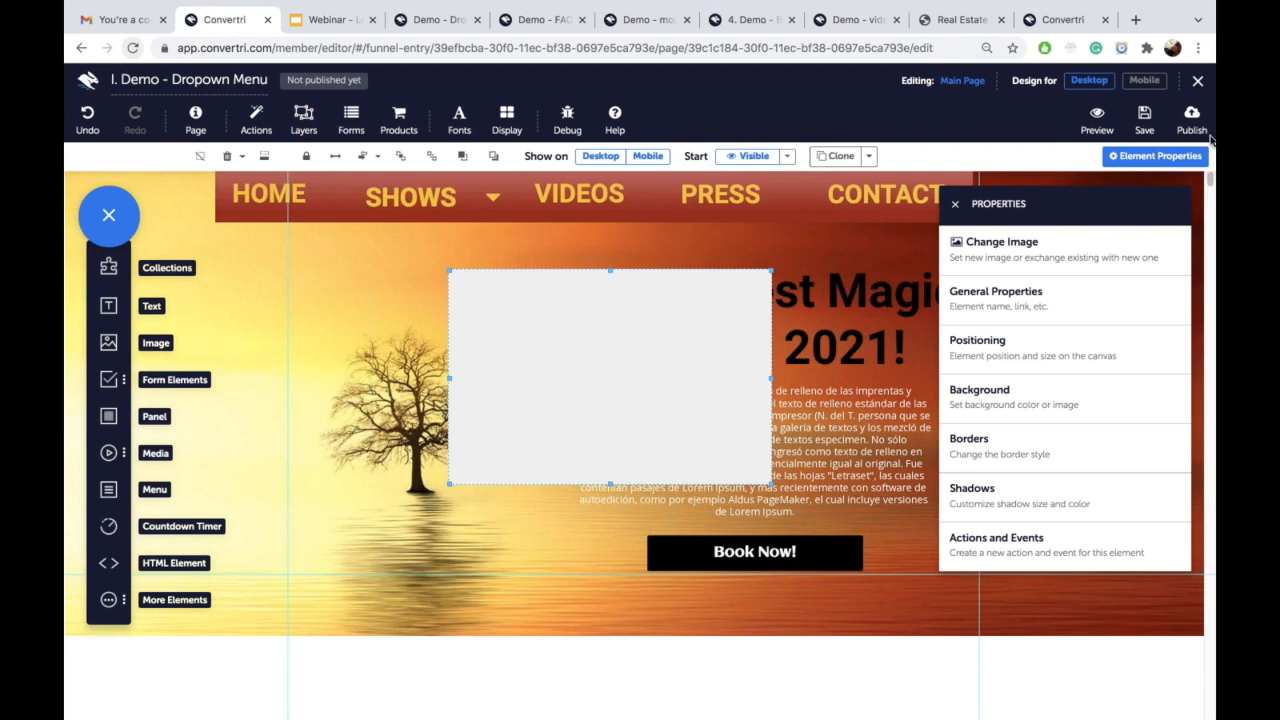
drag(677, 359, 498, 326)
drag(432, 451, 432, 390)
drag(592, 316, 460, 316)
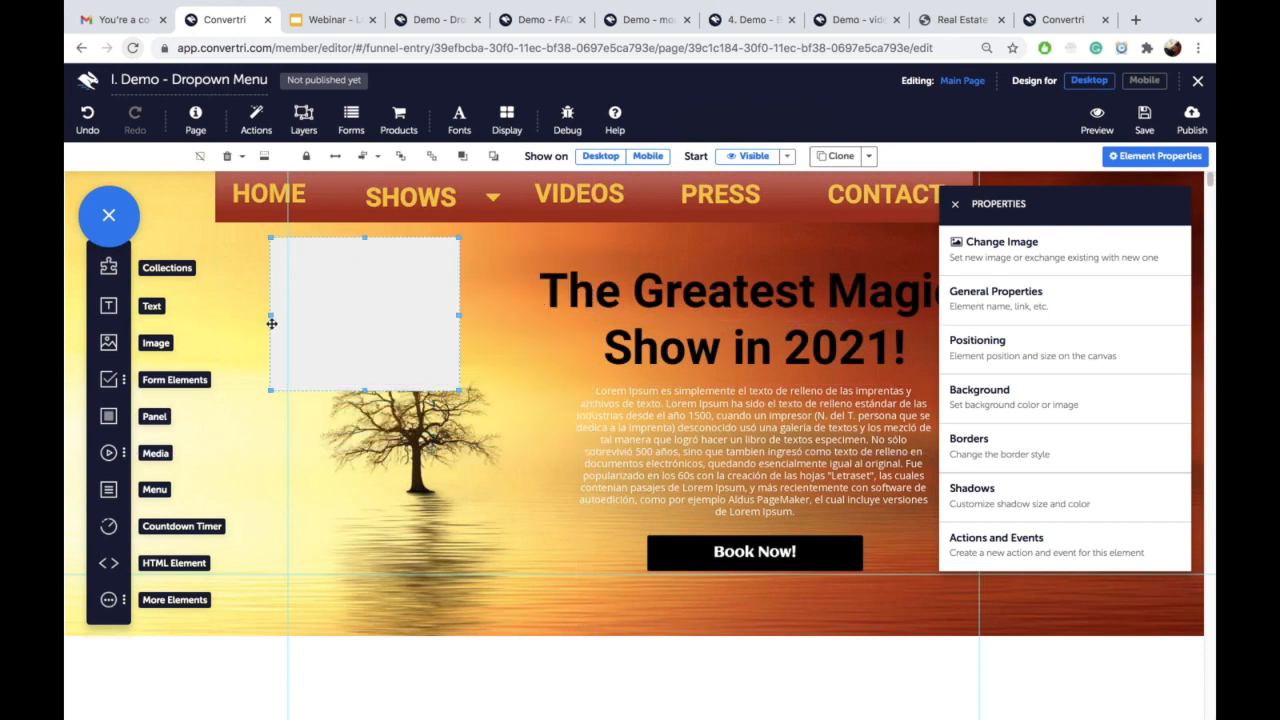
drag(270, 315, 306, 315)
drag(391, 314, 417, 300)
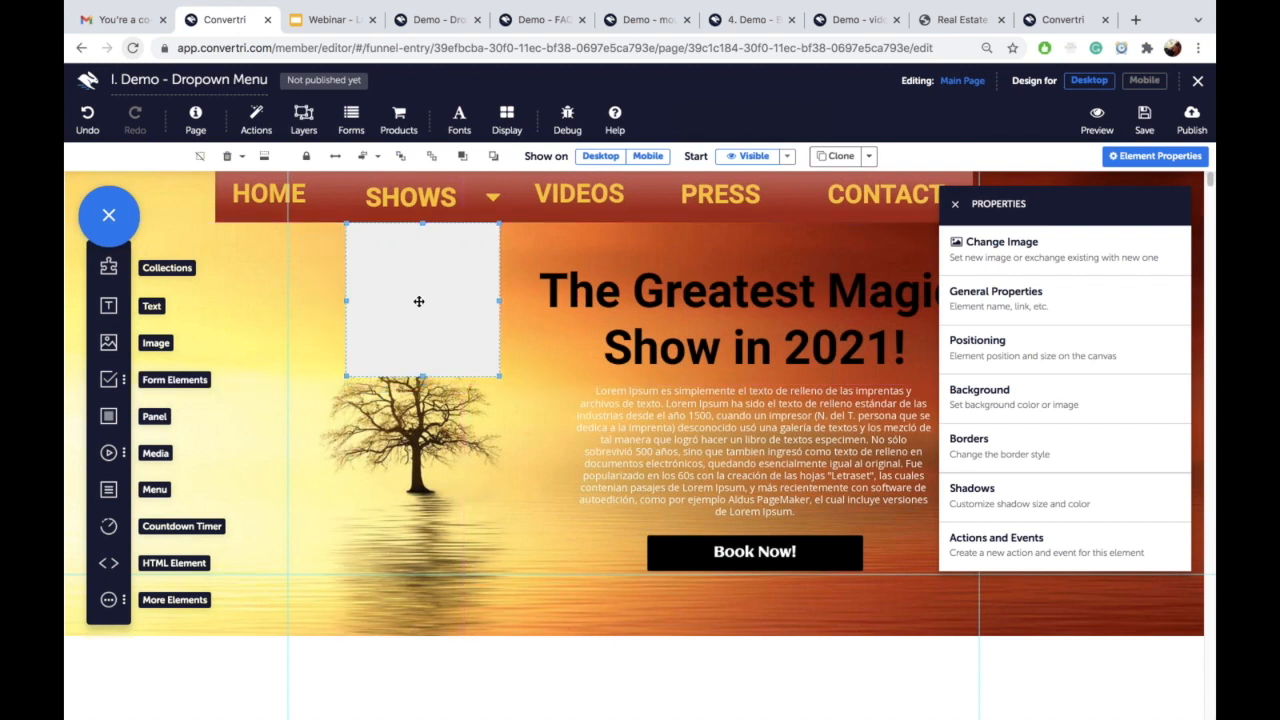
Step: Set the panel's background fill to black, after trying pink, yellow and transparent
click(1024, 399)
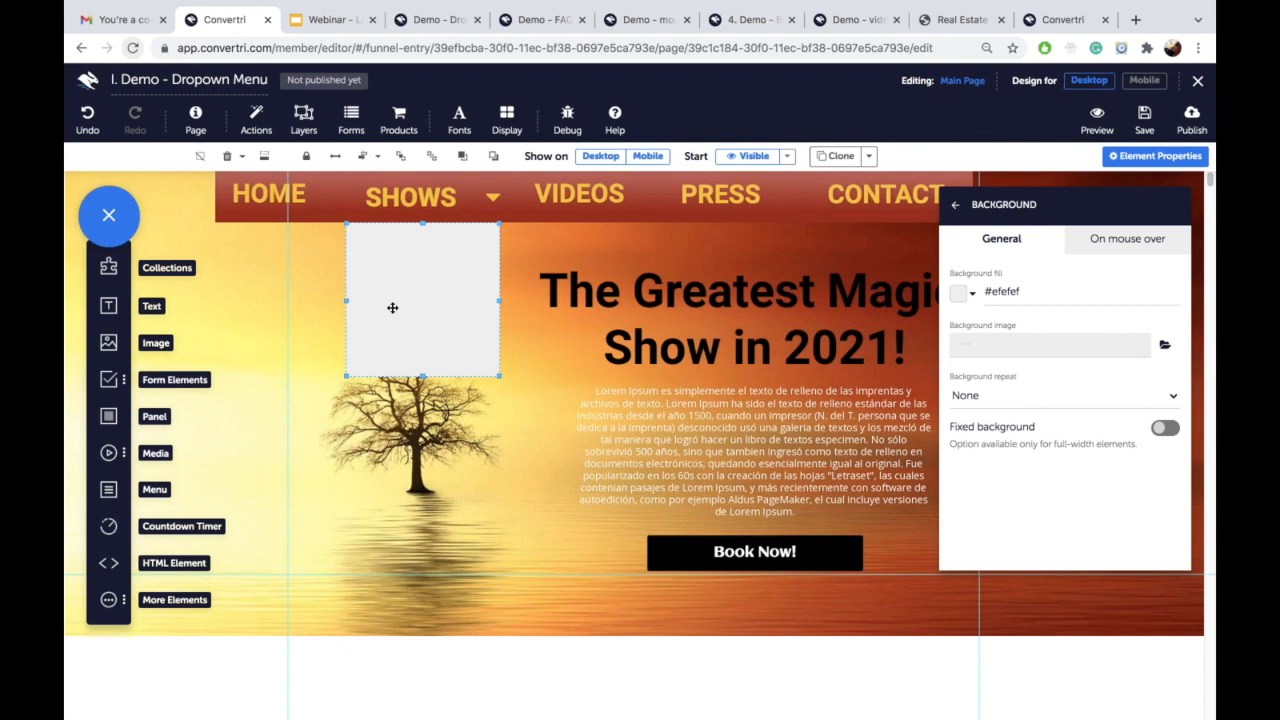
click(1005, 290)
triple_click(1005, 290)
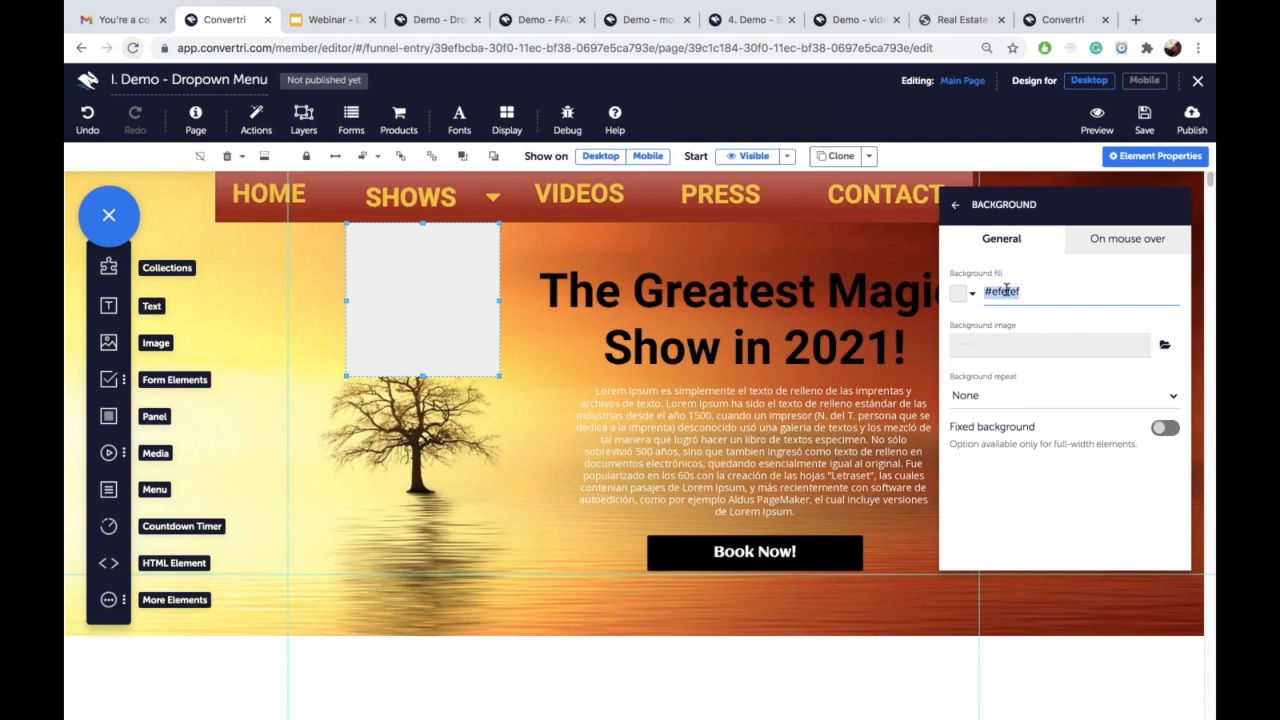
text(black)
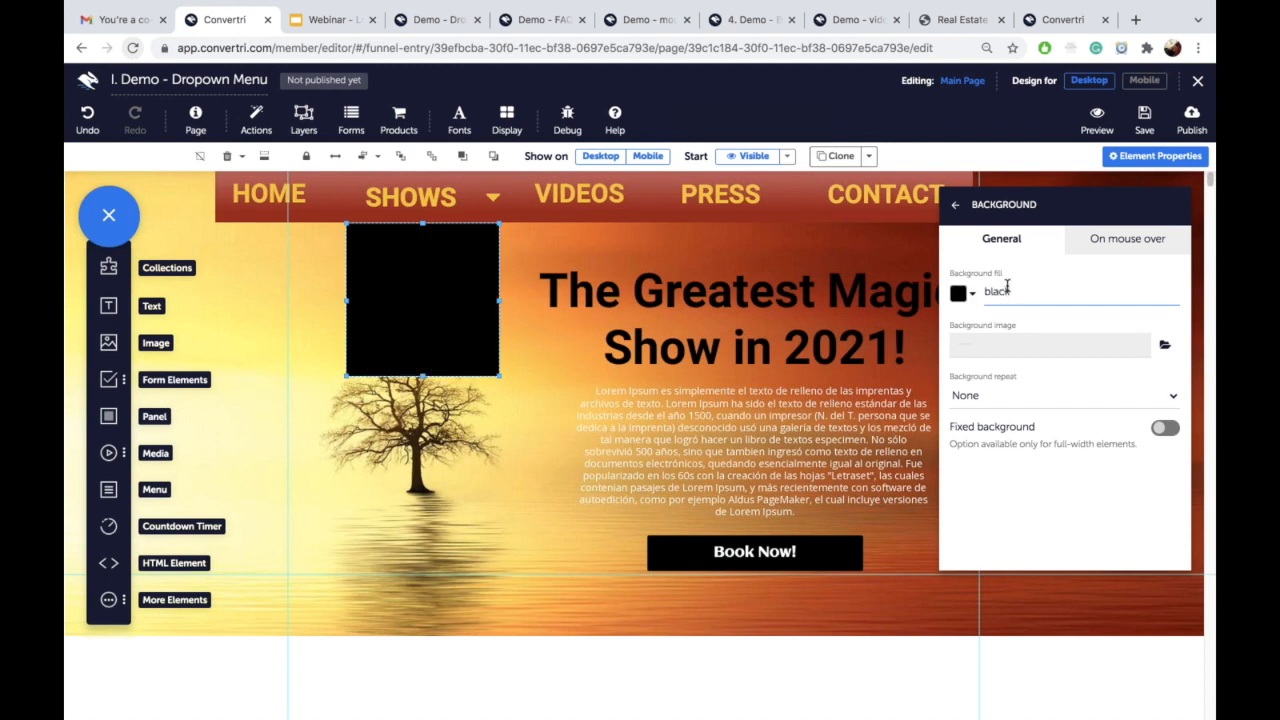
double_click(1006, 287)
text(pink)
double_click(1006, 287)
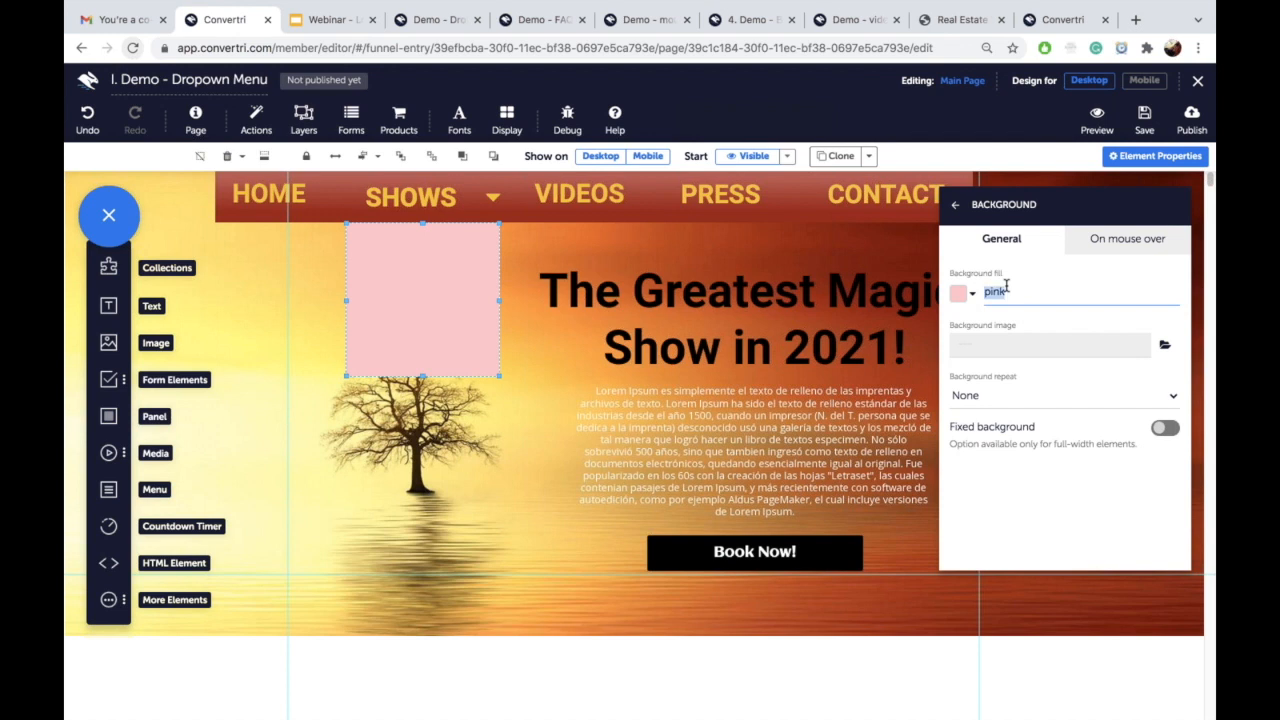
text(ye)
key(BackSpace)
key(BackSpace)
text(yellow)
double_click(1006, 287)
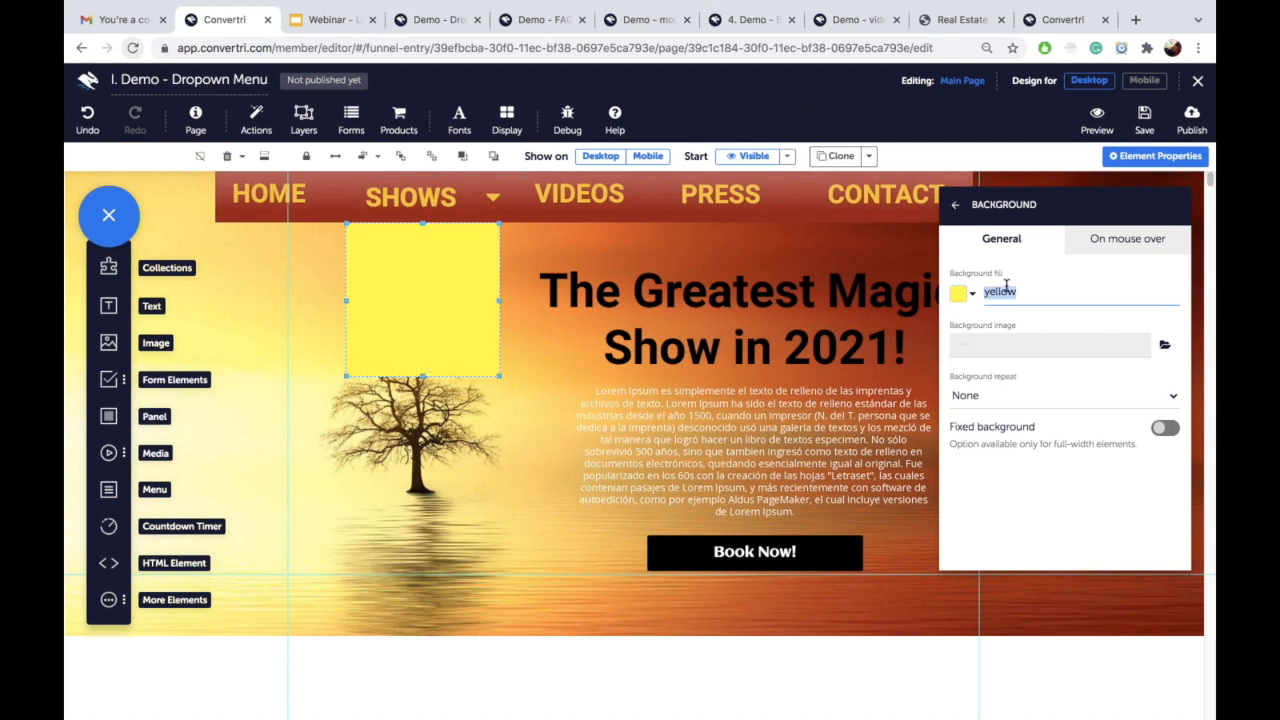
text(transparent)
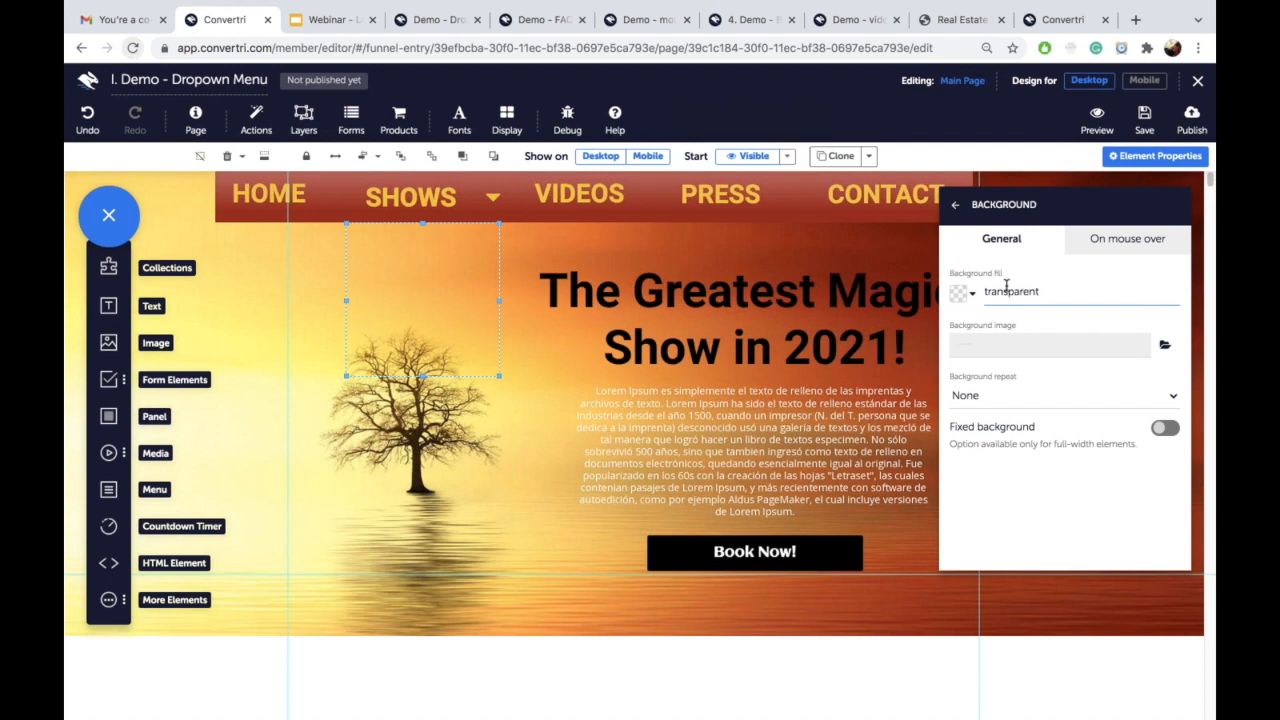
double_click(1006, 287)
text(black)
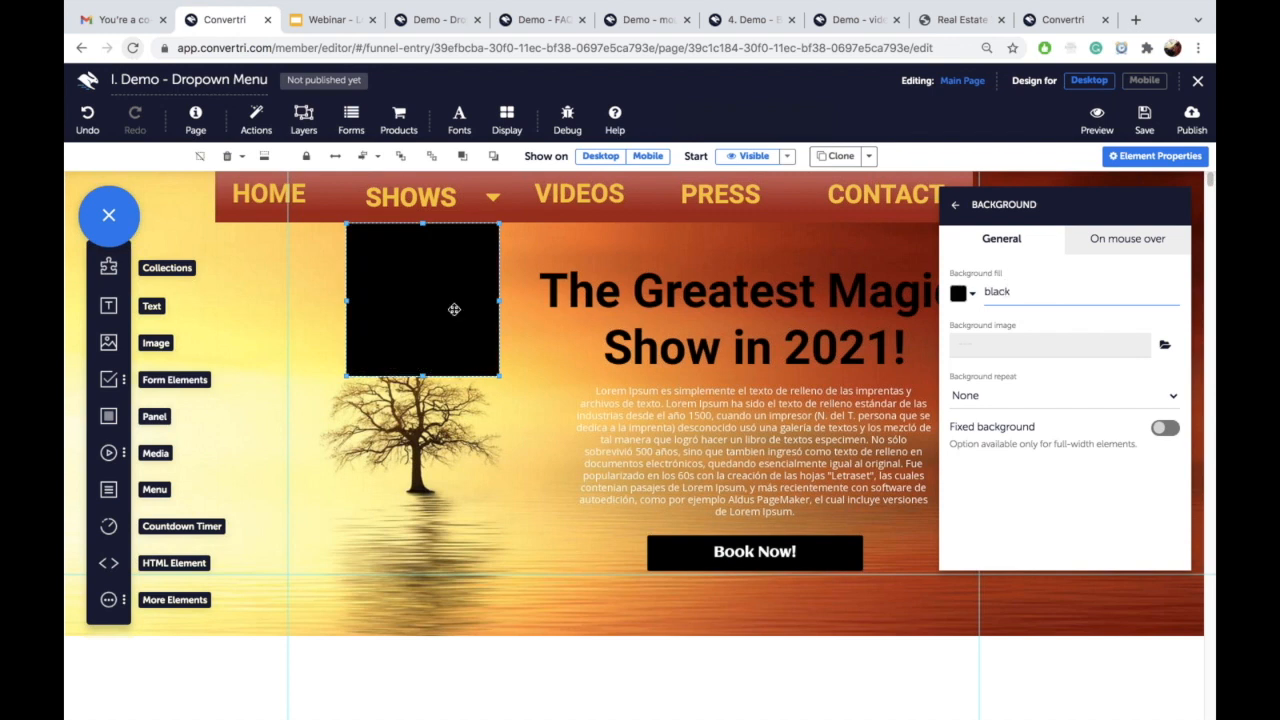
Step: Nudge the black panel slightly lower beneath SHOWS
click(422, 288)
drag(422, 288, 425, 302)
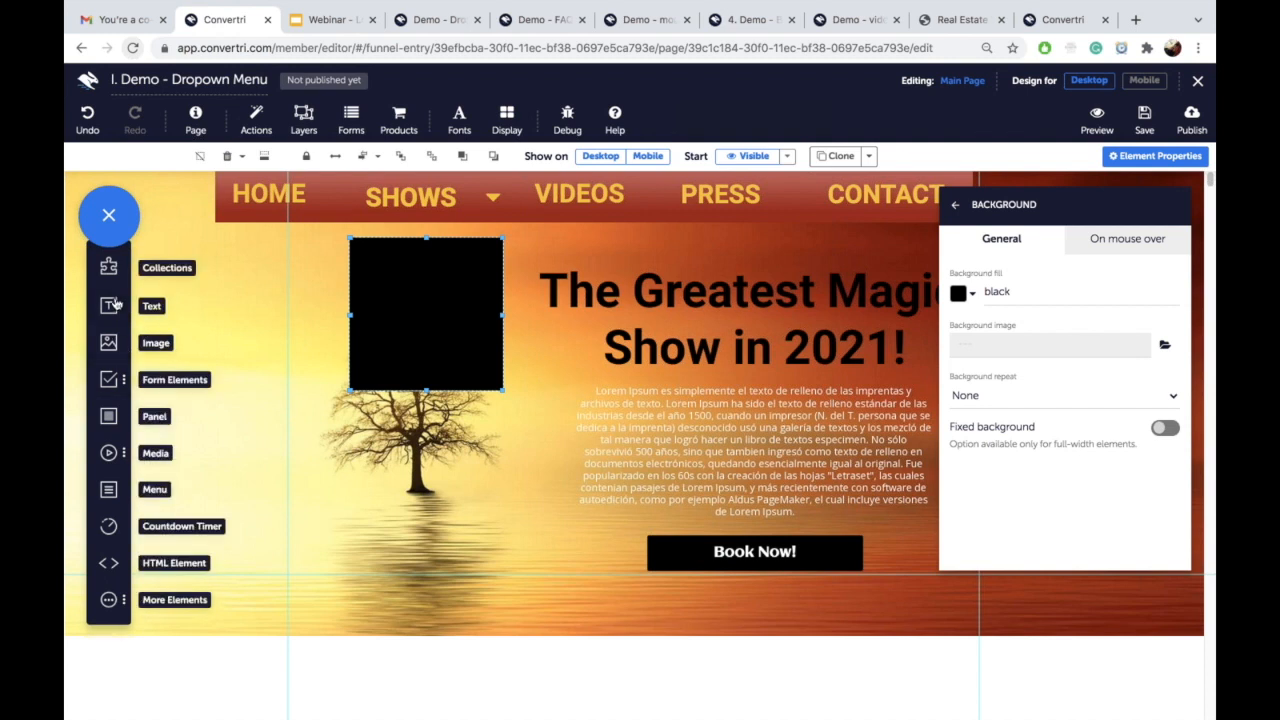
drag(110, 306, 437, 447)
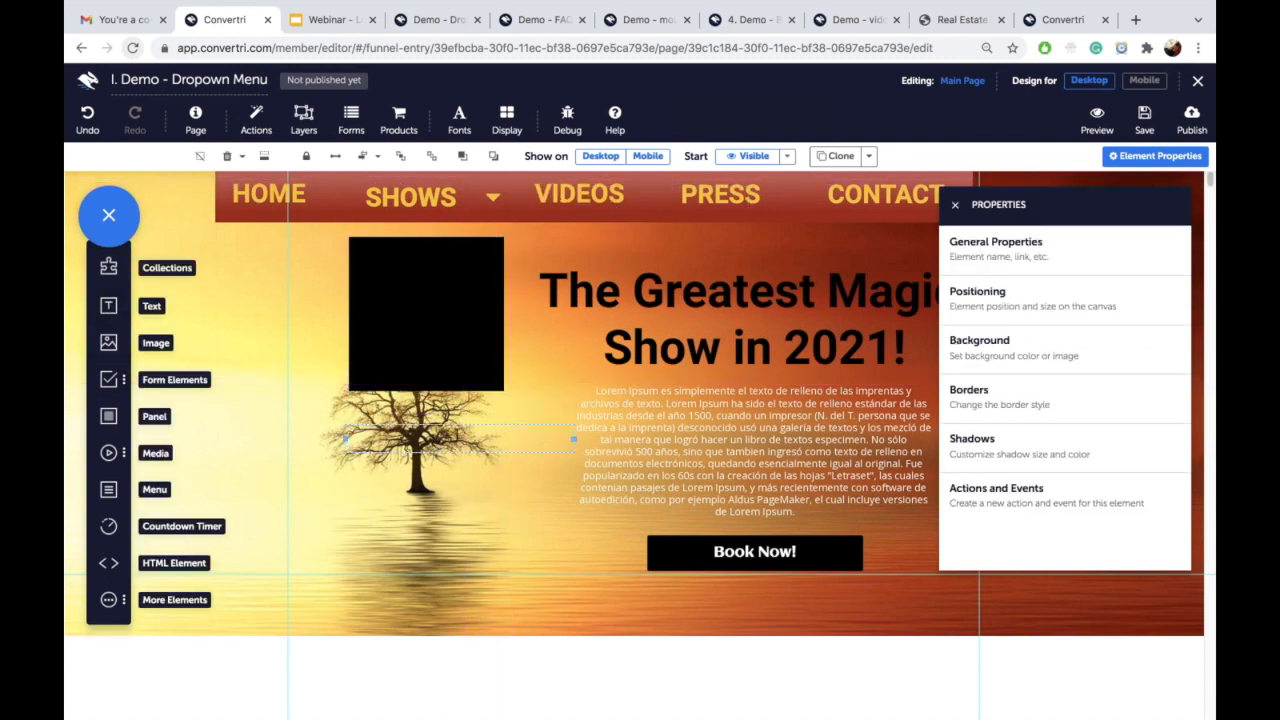
Step: Add a white 'link 1' text and fit it inside the black panel
text(link 1)
triple_click(361, 441)
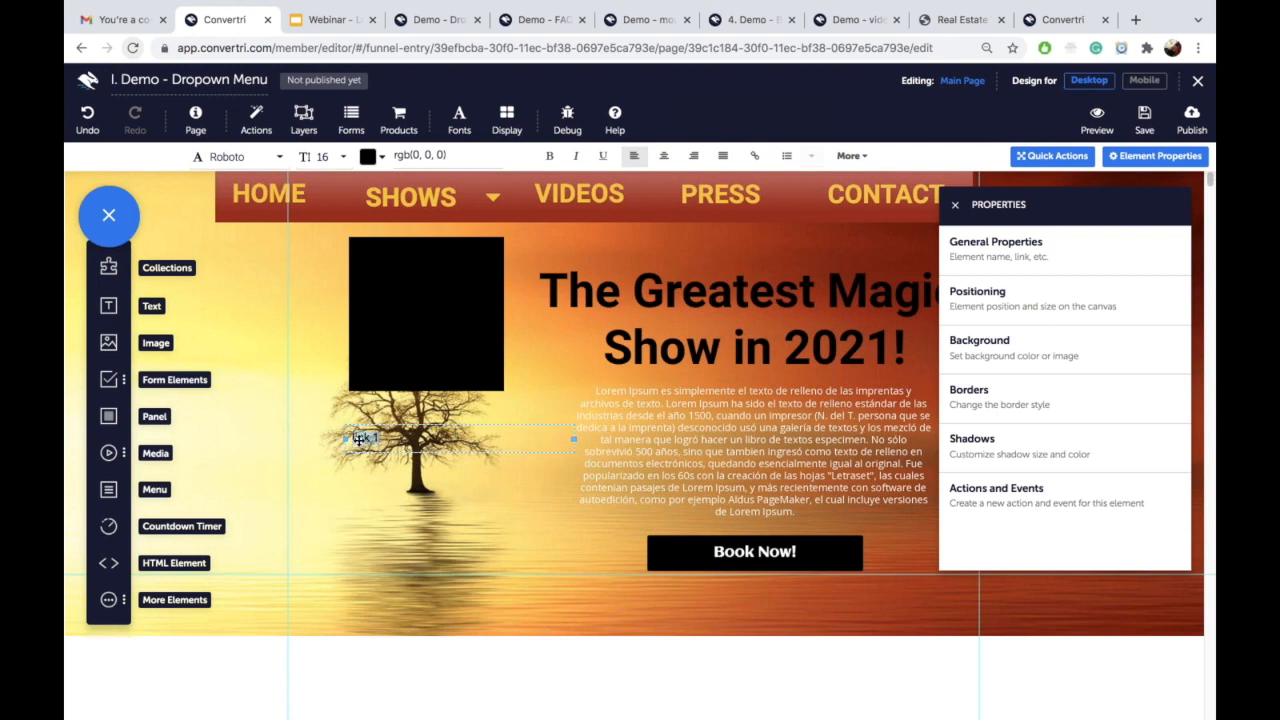
click(430, 162)
triple_click(430, 162)
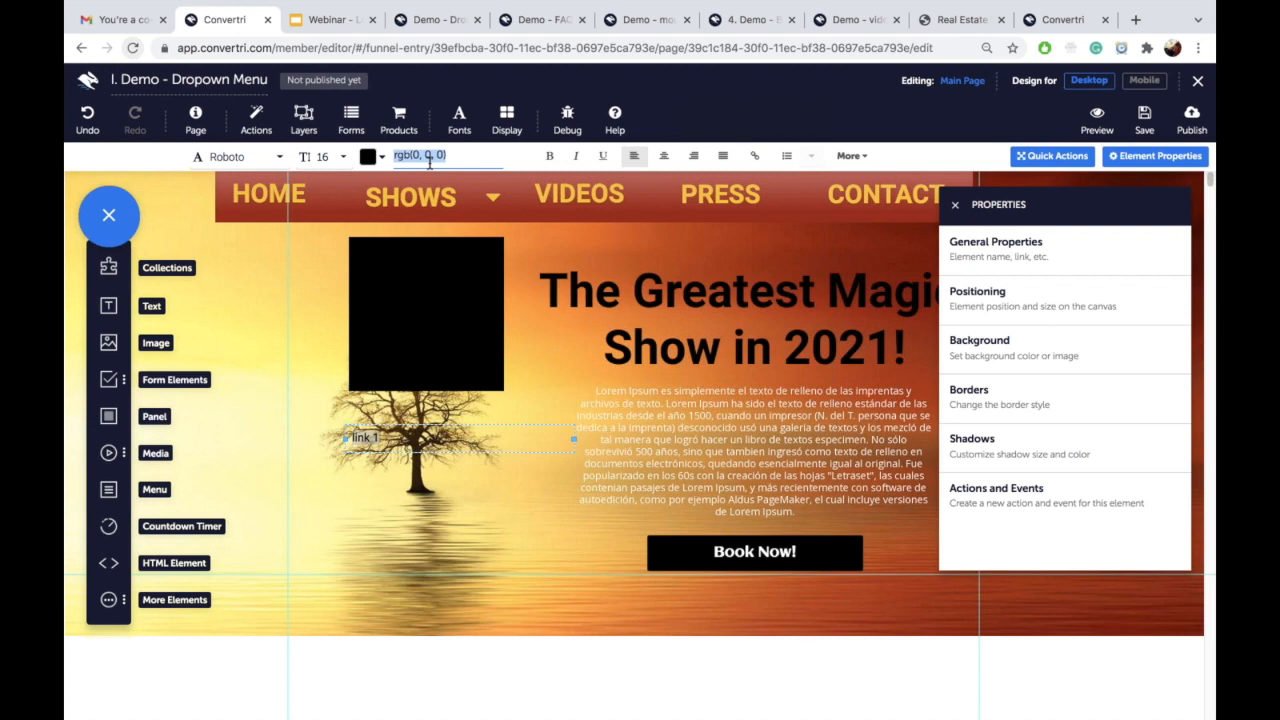
text(white)
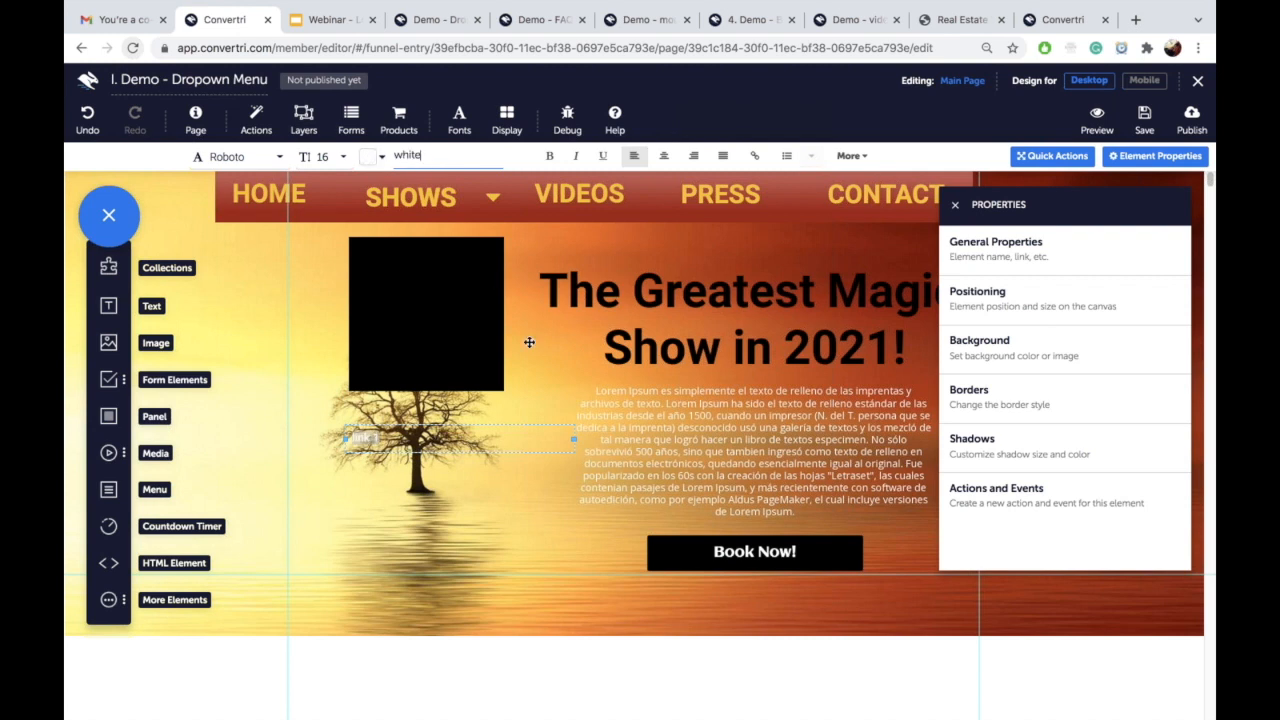
drag(570, 441, 410, 254)
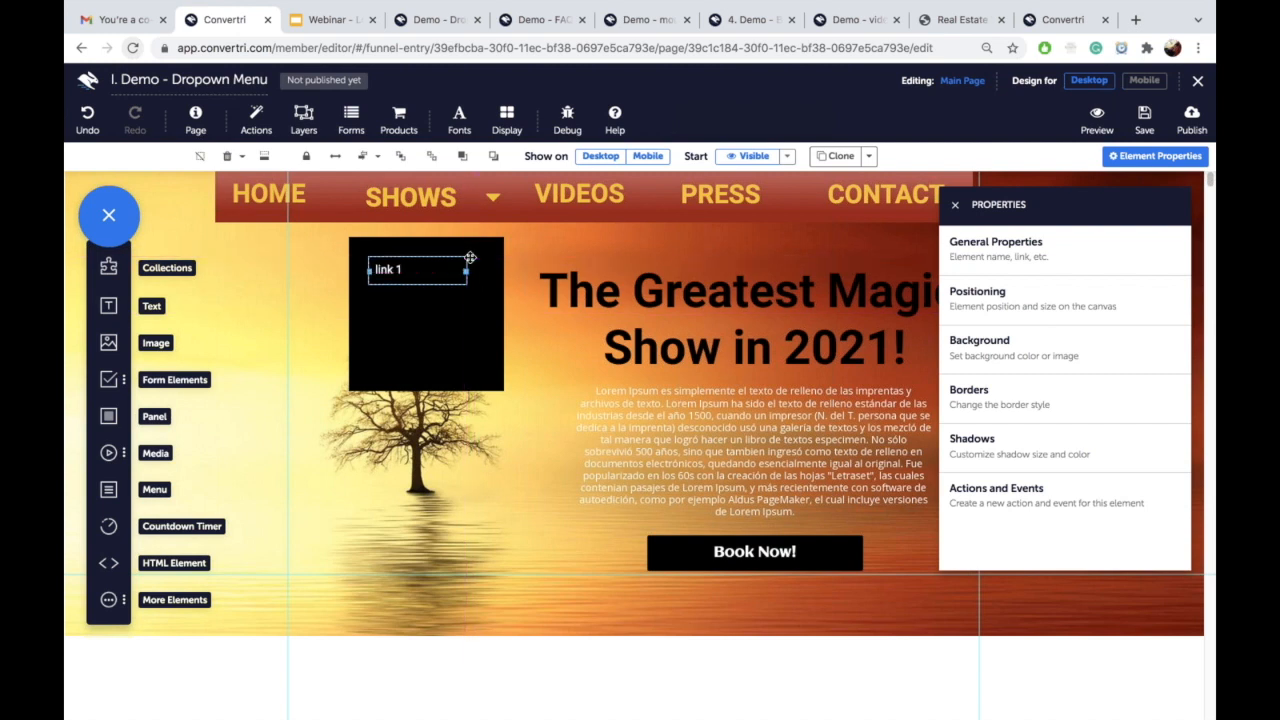
Step: Clone the link and change the copy below it to read 'link 2'
click(836, 156)
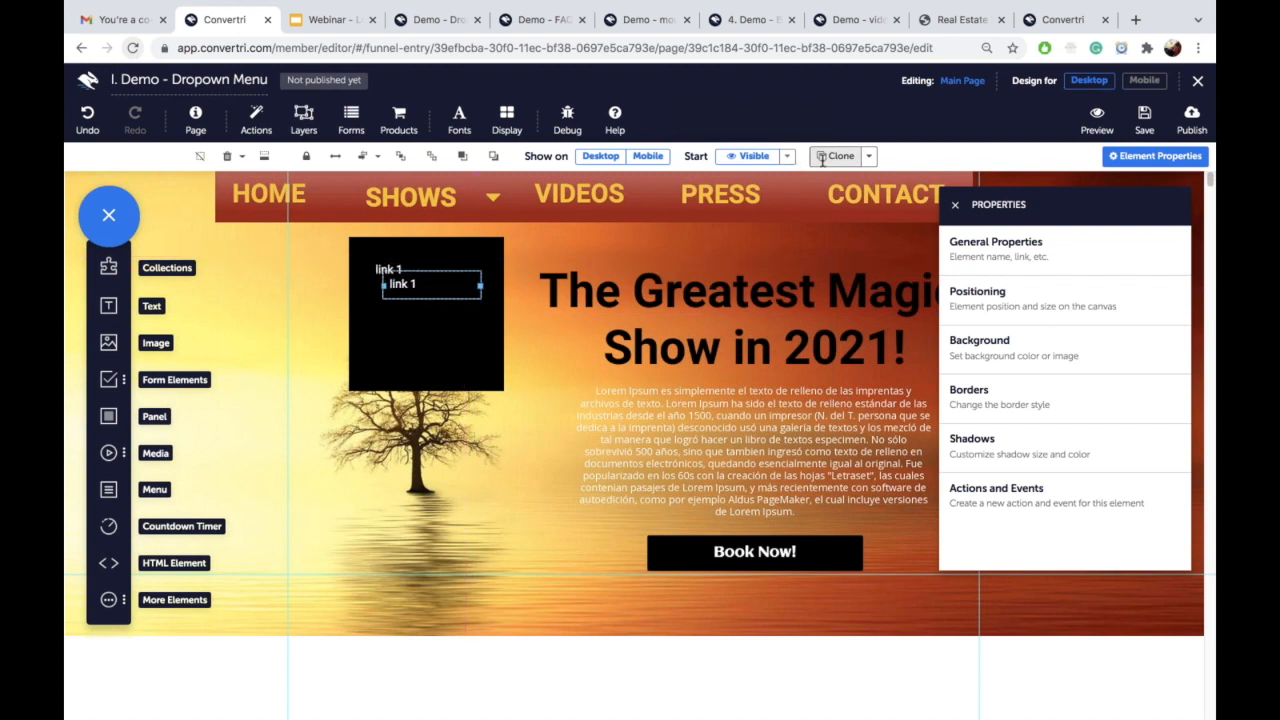
drag(435, 297, 415, 319)
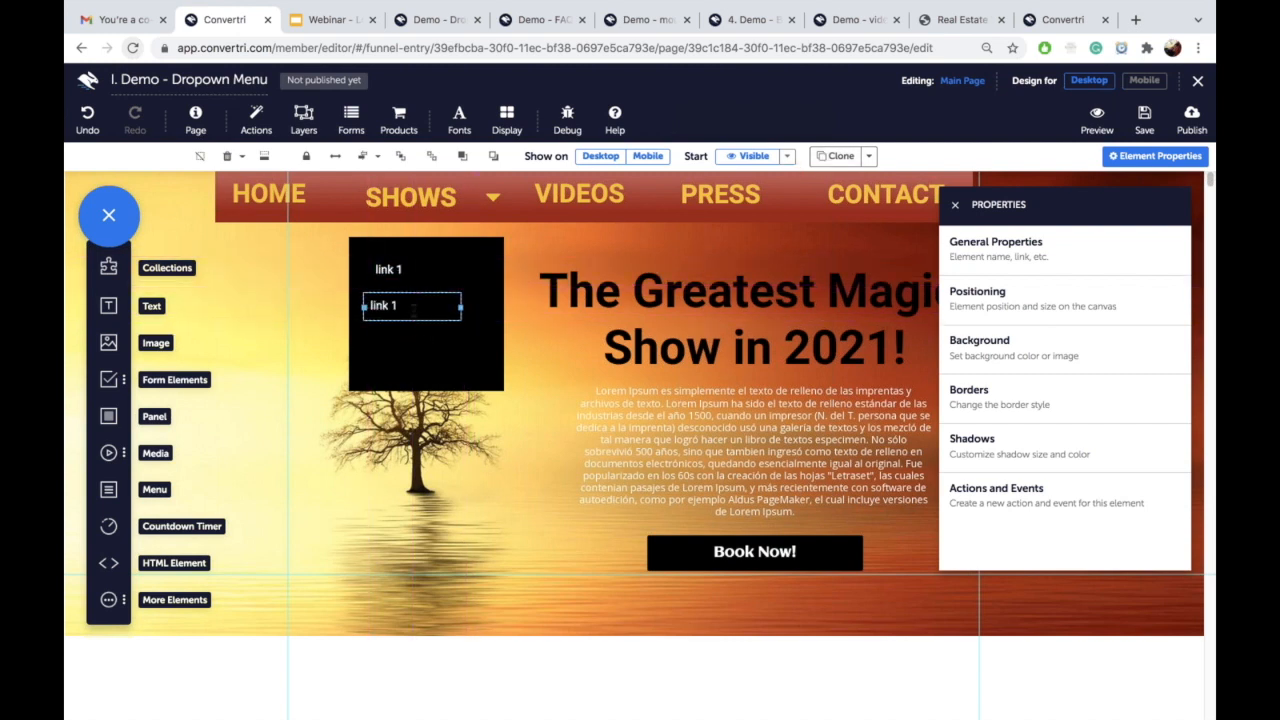
click(412, 307)
key(BackSpace)
text(2)
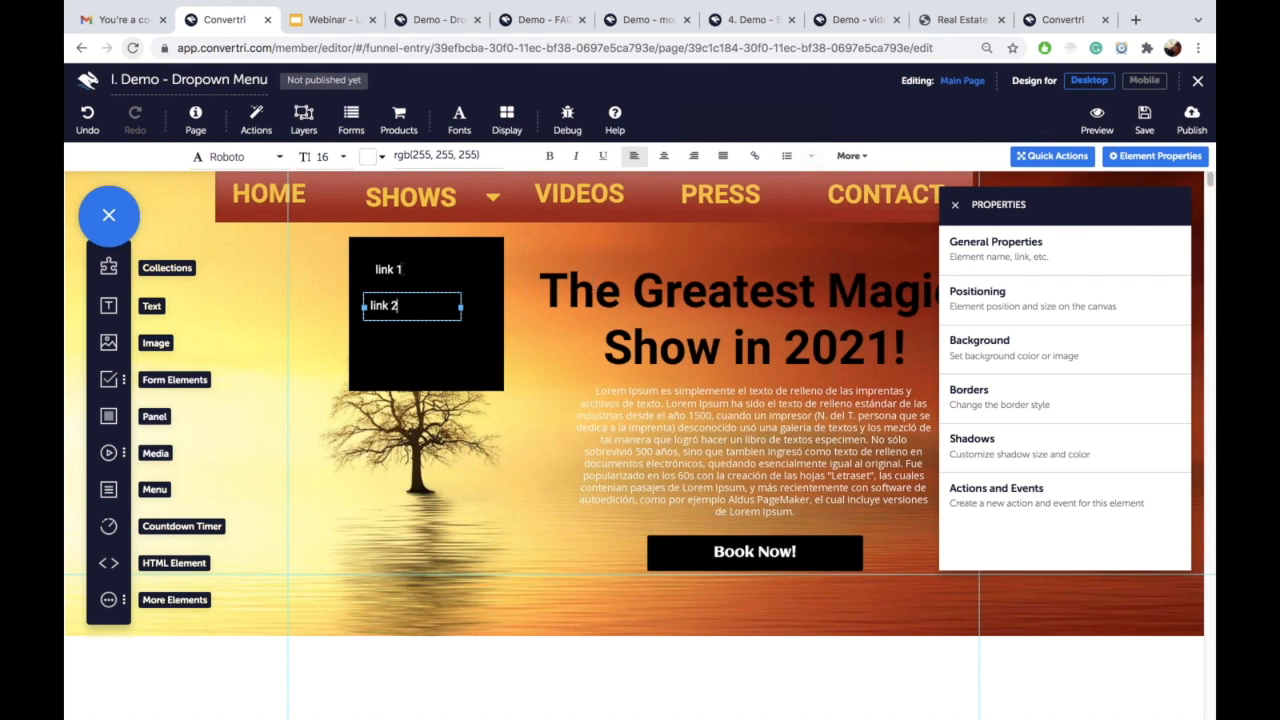
click(396, 288)
Step: Clone again and edit the third copy to read 'link 3'
click(836, 156)
drag(429, 336, 402, 378)
double_click(402, 378)
key(BackSpace)
text(3)
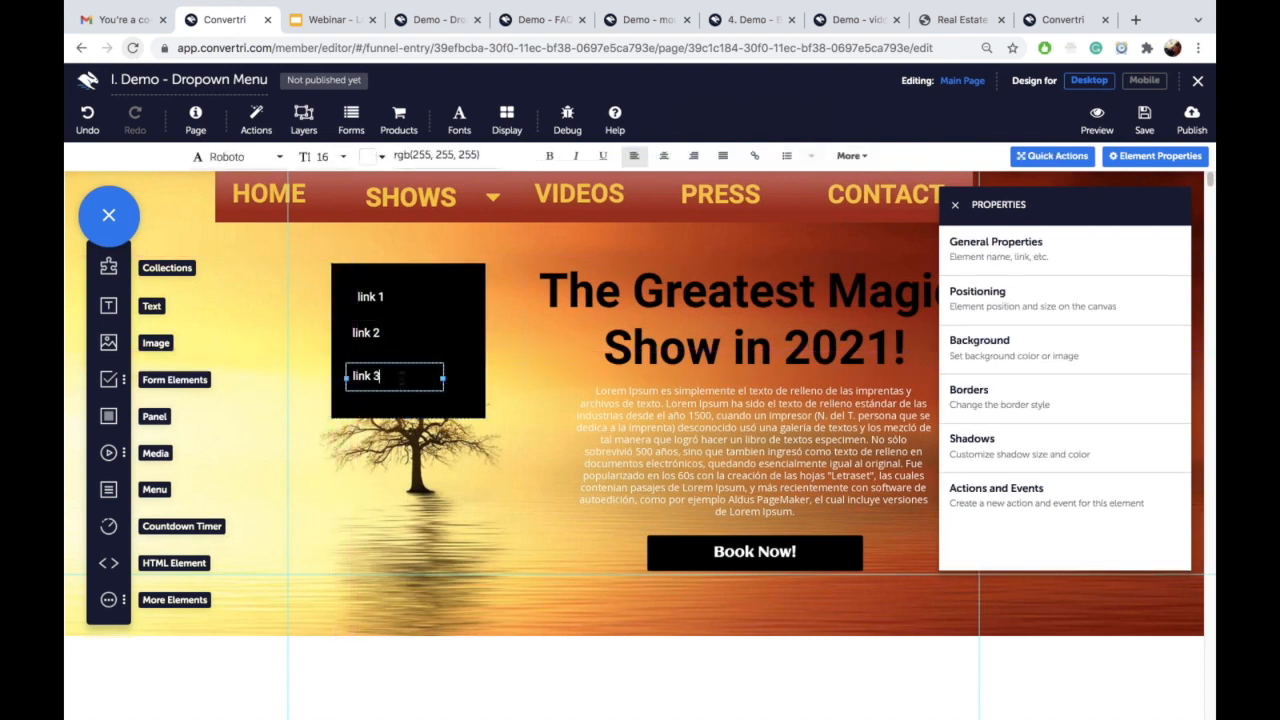
triple_click(376, 377)
click(420, 19)
mouse_move(494, 98)
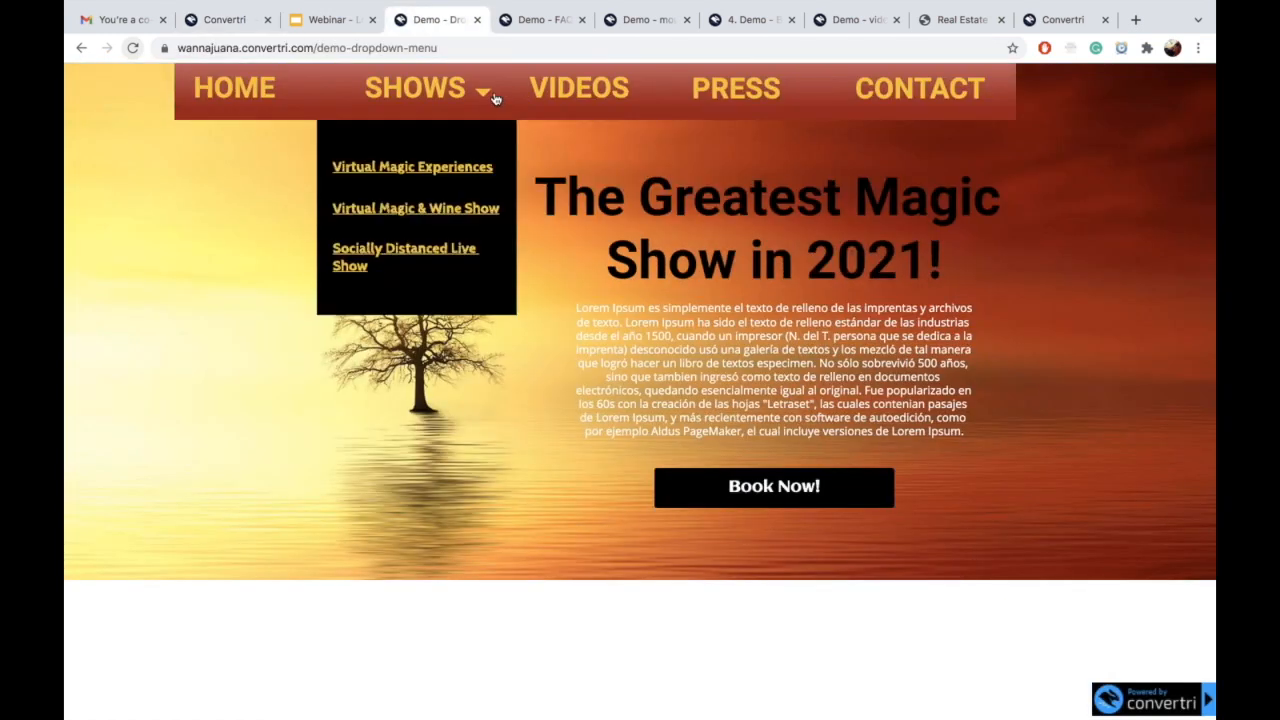
click(448, 172)
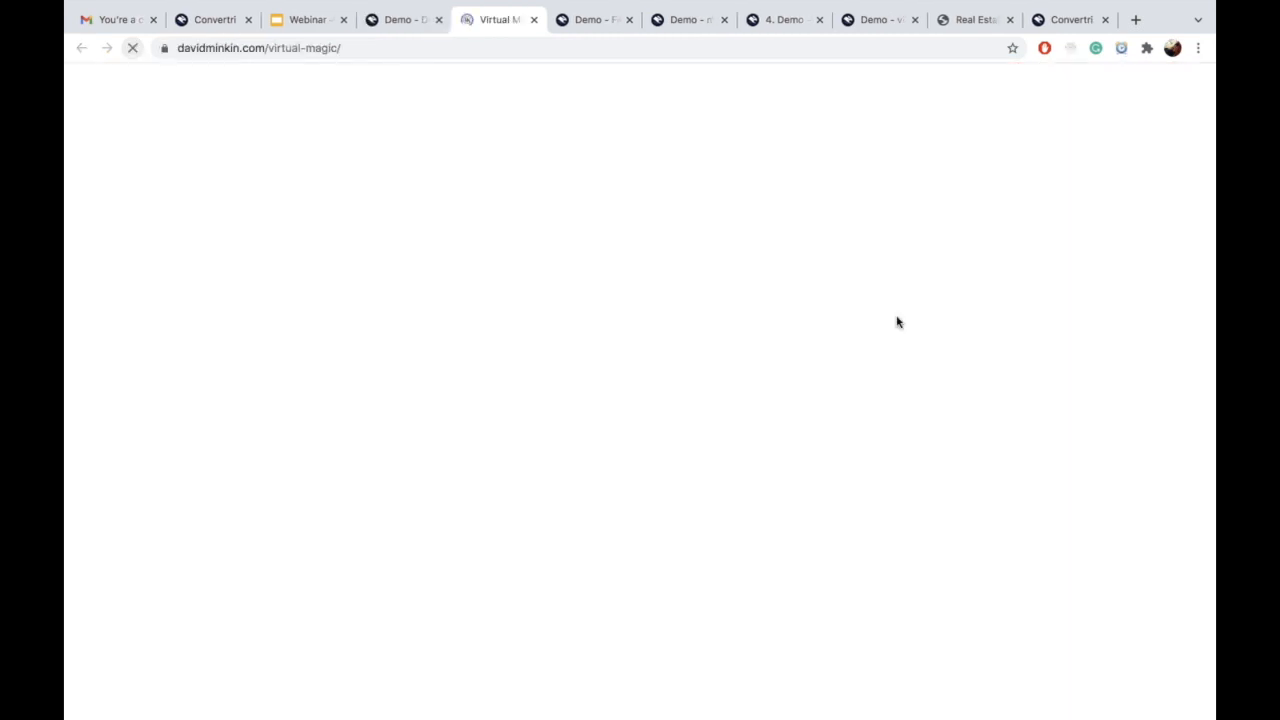
click(398, 20)
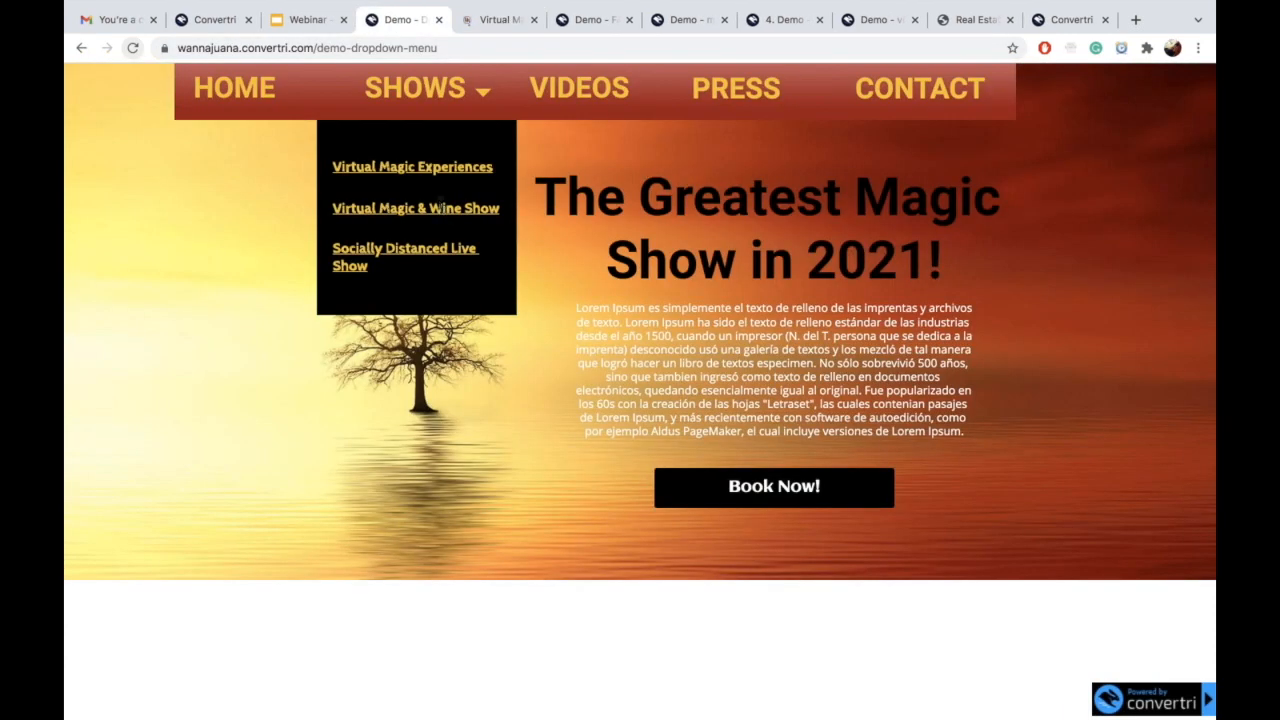
click(443, 208)
click(367, 17)
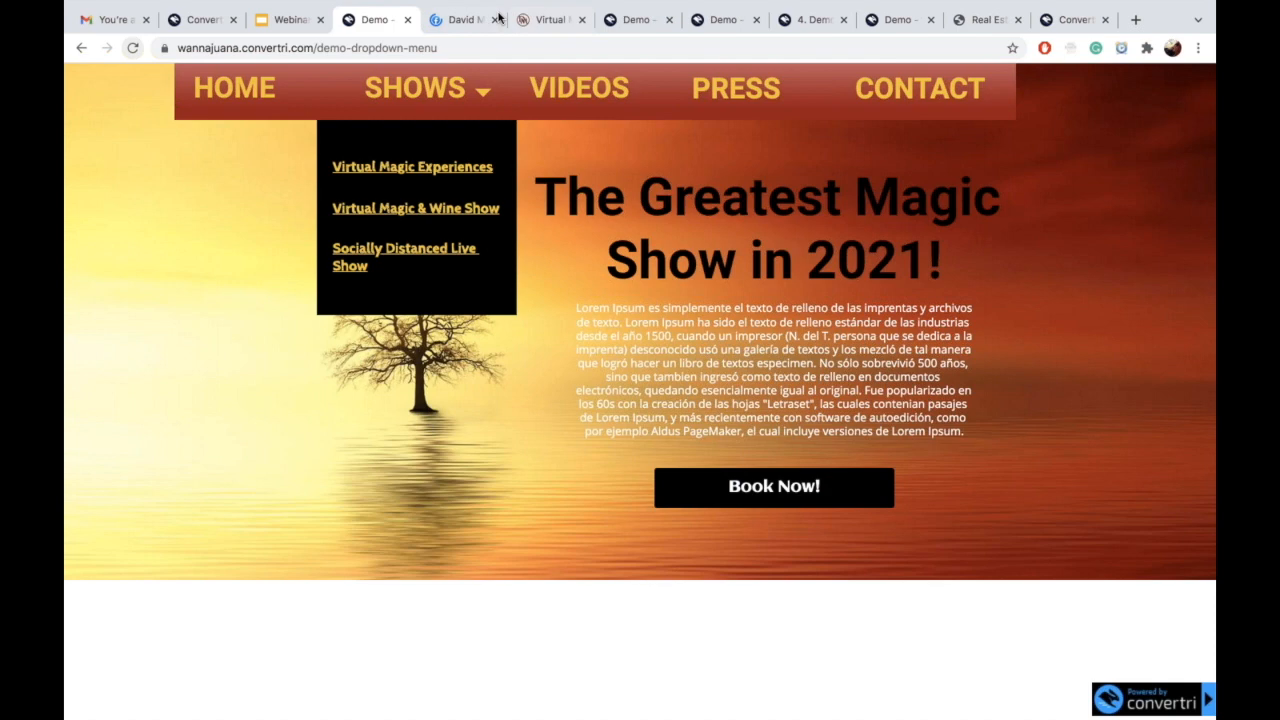
click(478, 20)
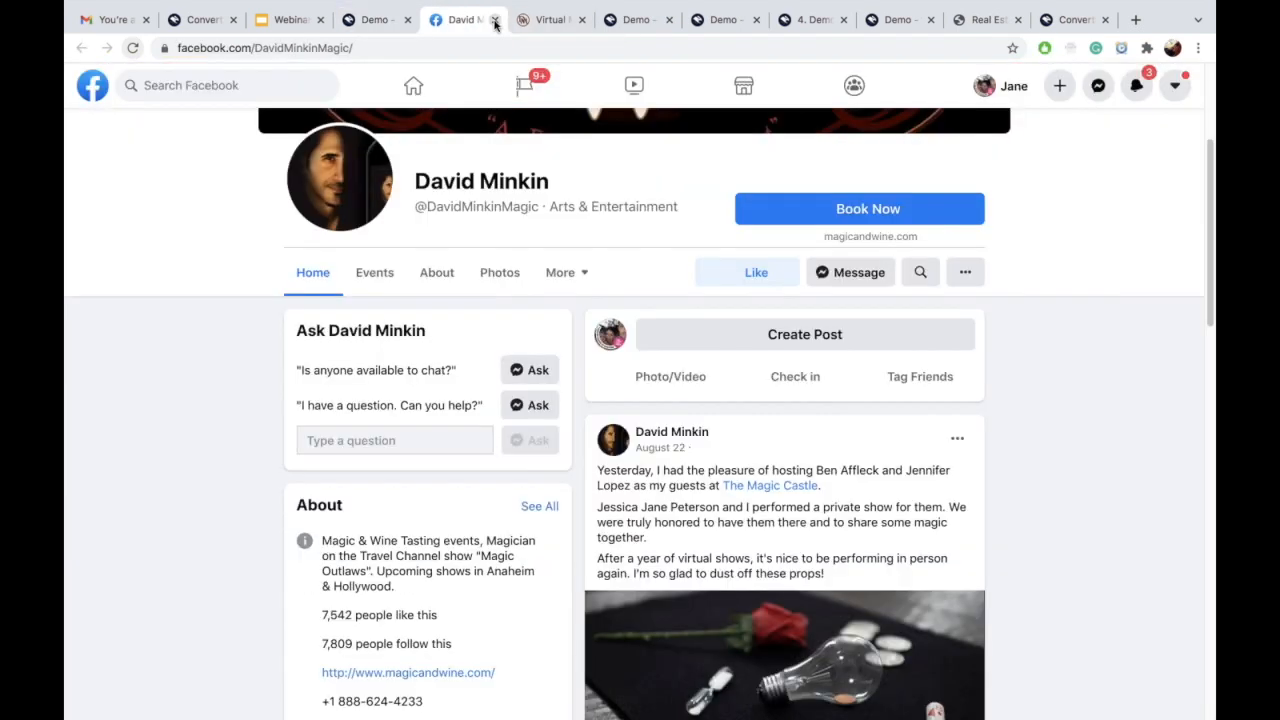
click(494, 20)
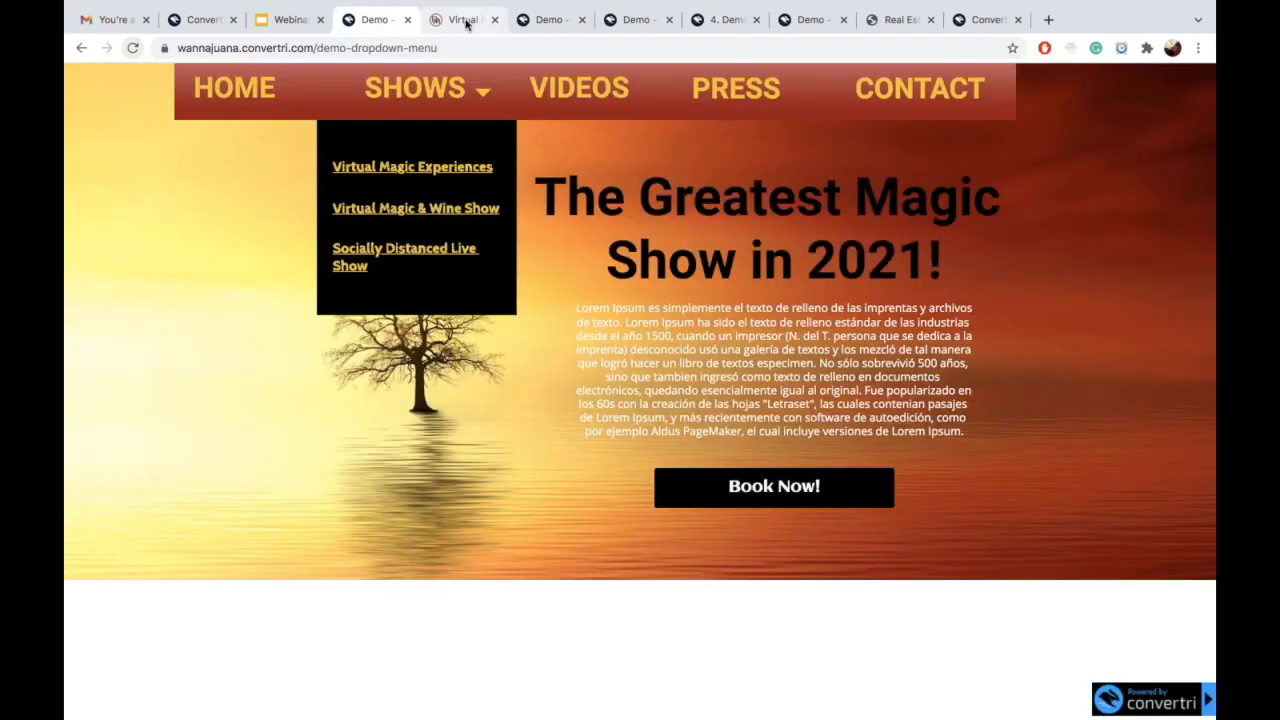
click(490, 20)
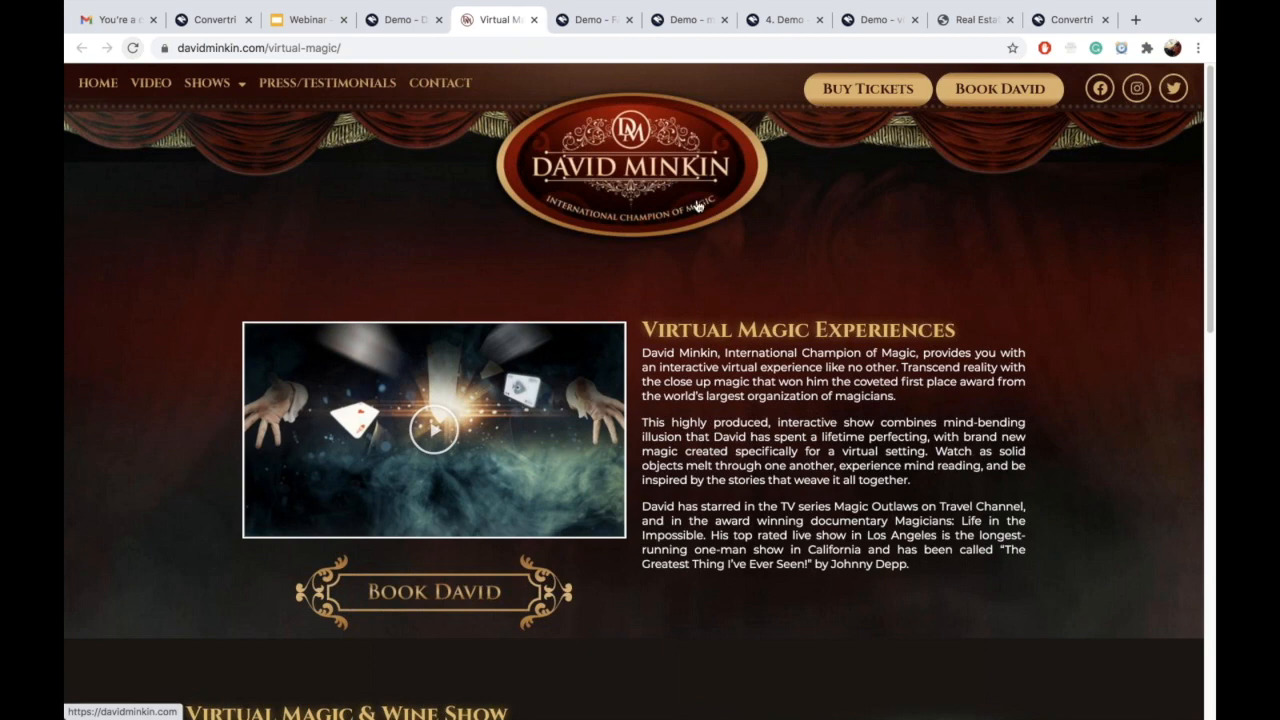
click(534, 20)
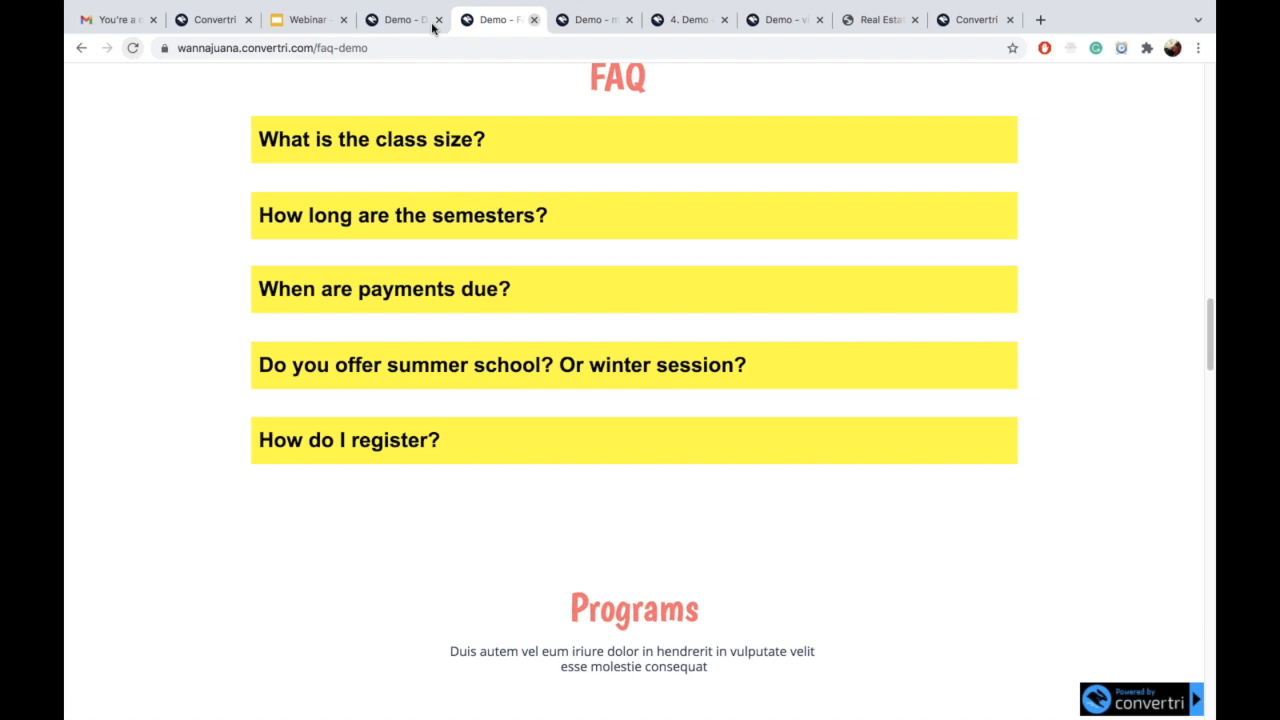
click(399, 22)
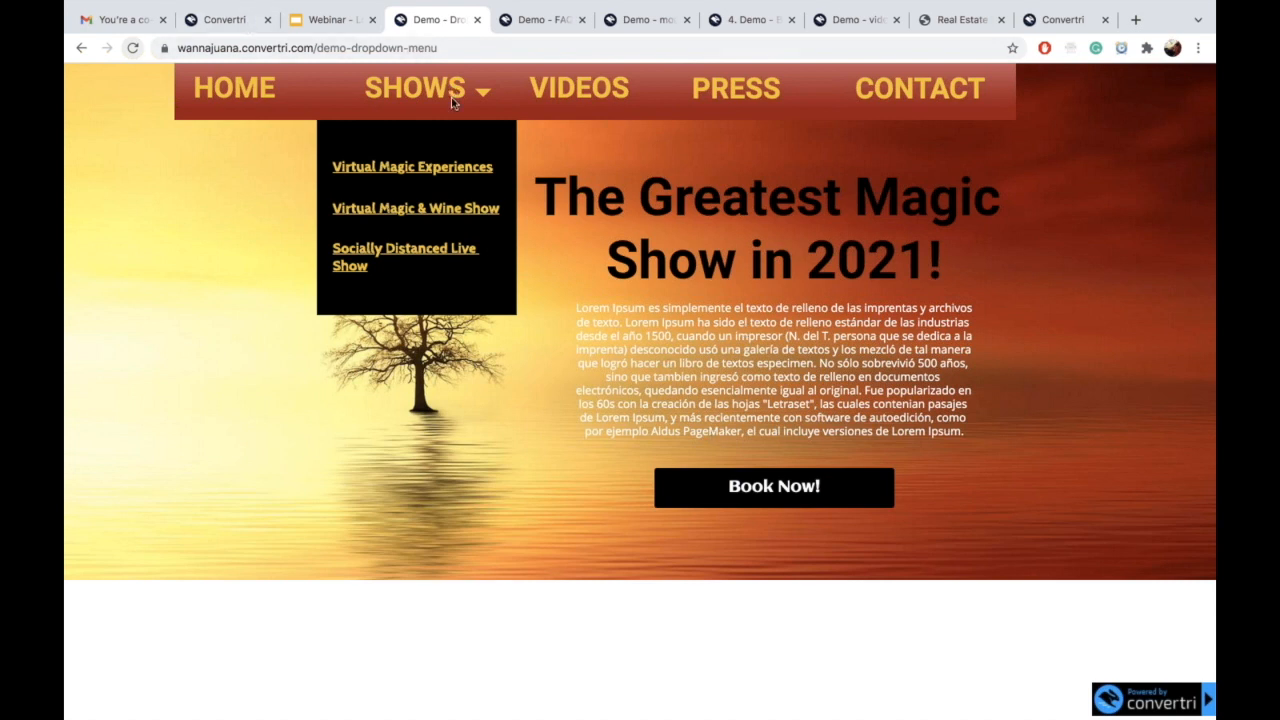
click(225, 19)
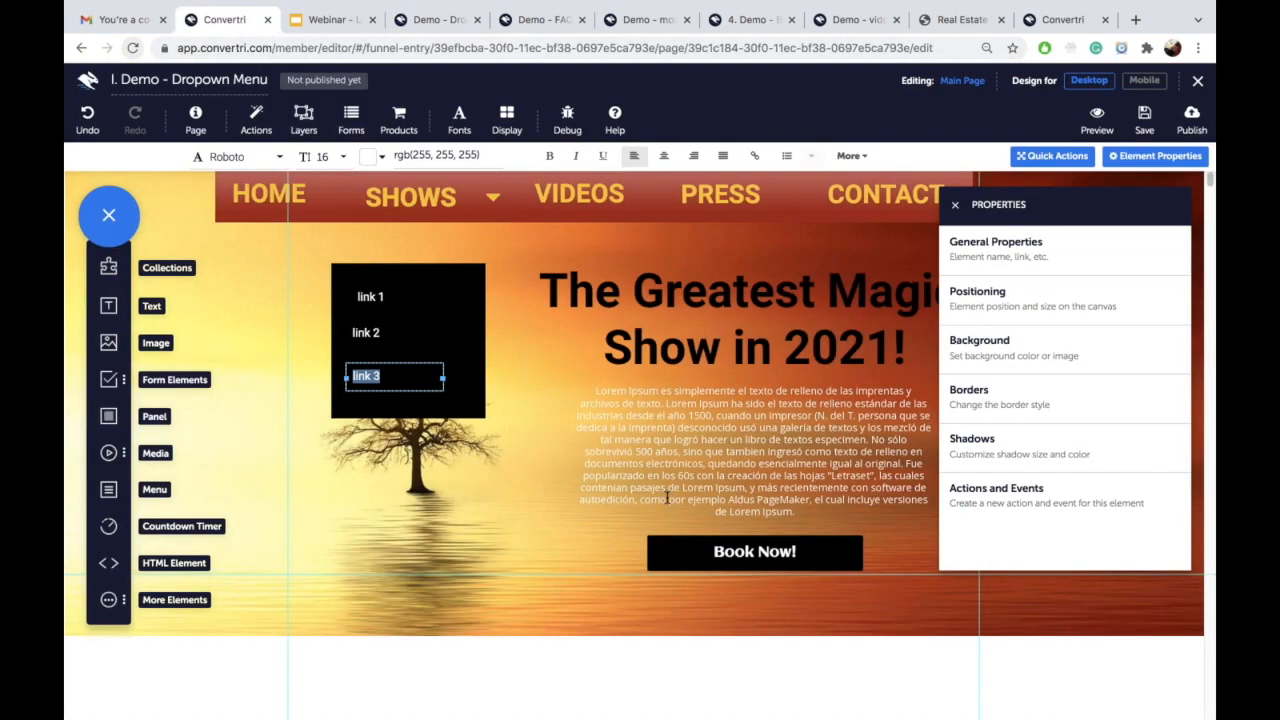
Step: Switch to the 'Demo - Dropdown' tab showing the published dropdown page
click(420, 378)
click(453, 294)
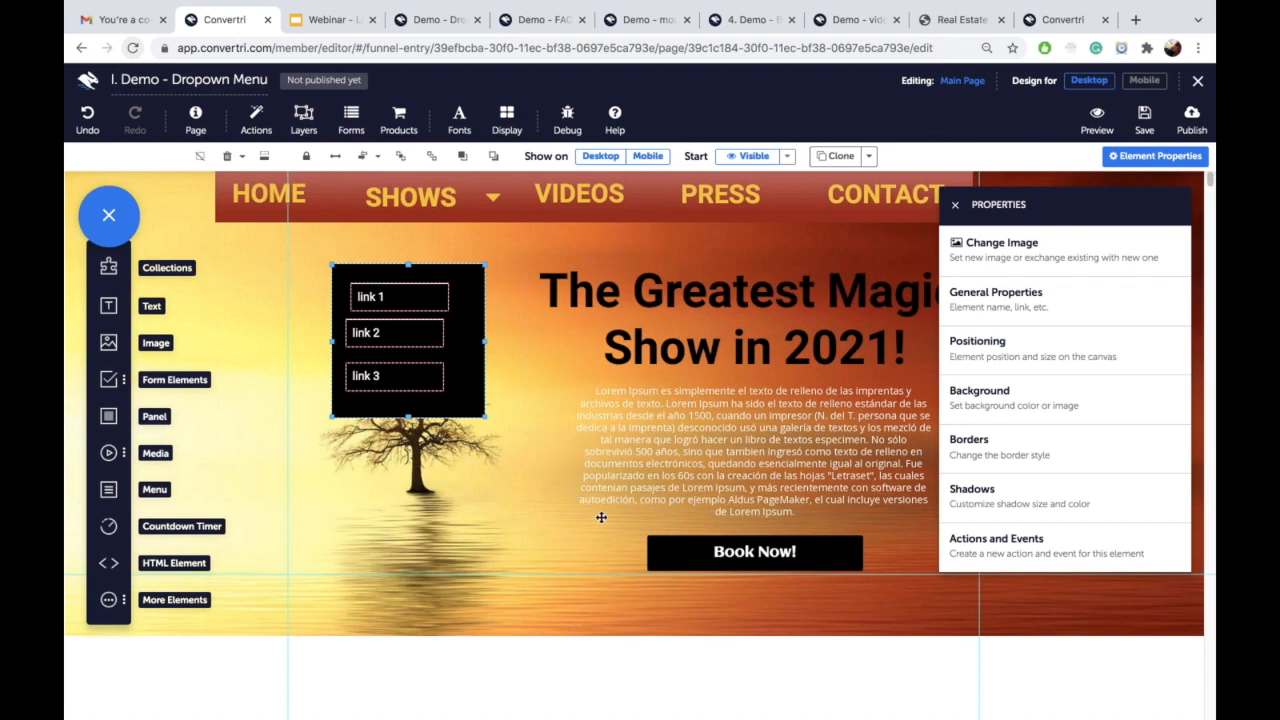
click(435, 22)
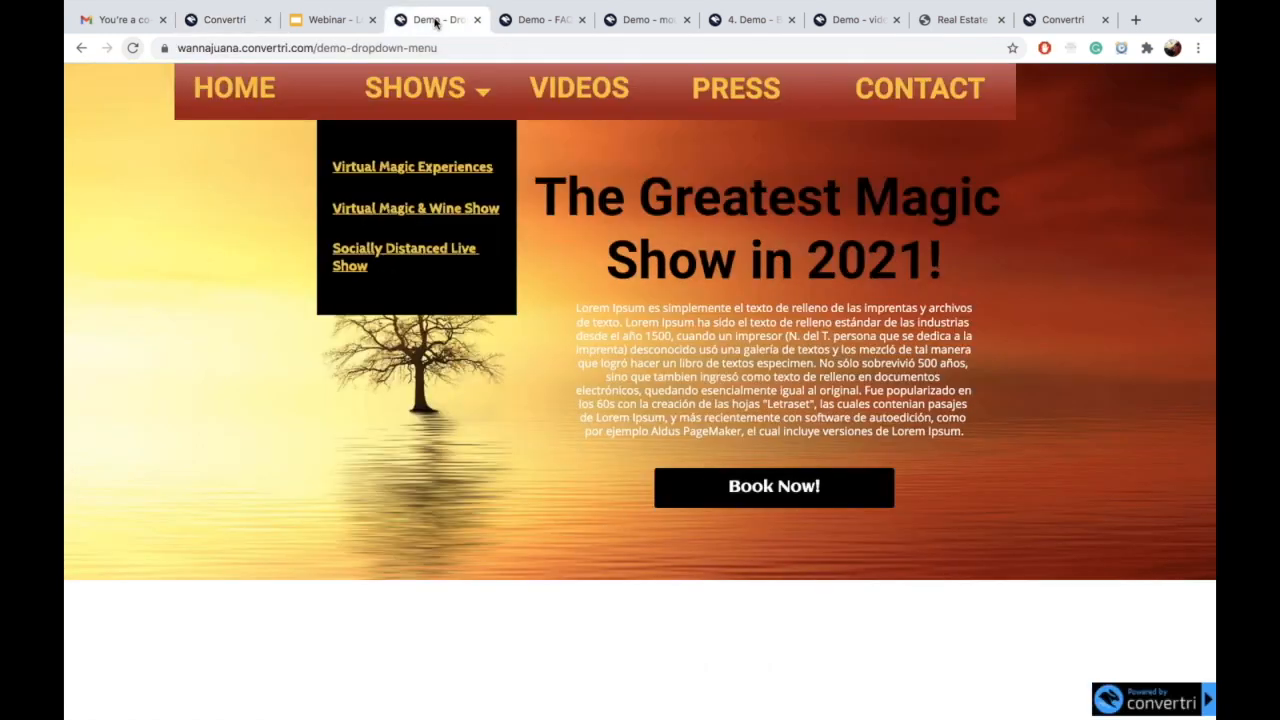
Step: Open and close the live SHOWS dropdown, then return to the Convertri editor tab
click(450, 98)
click(416, 98)
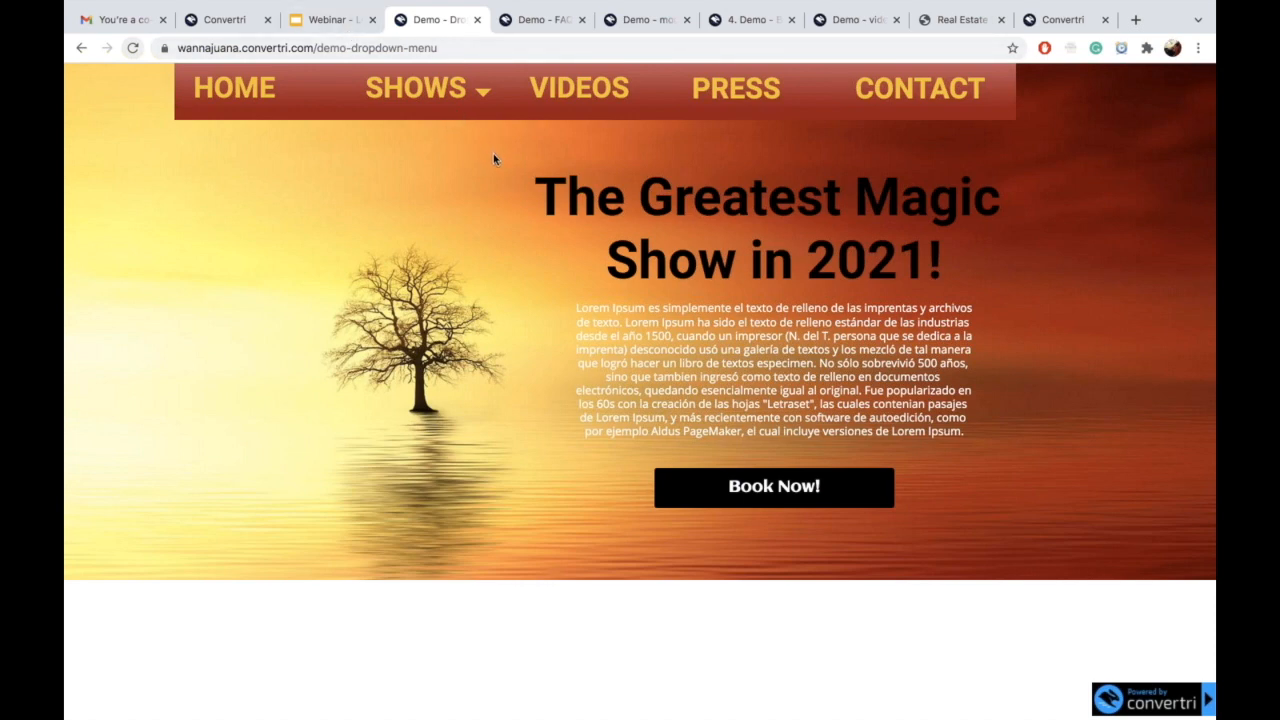
click(228, 22)
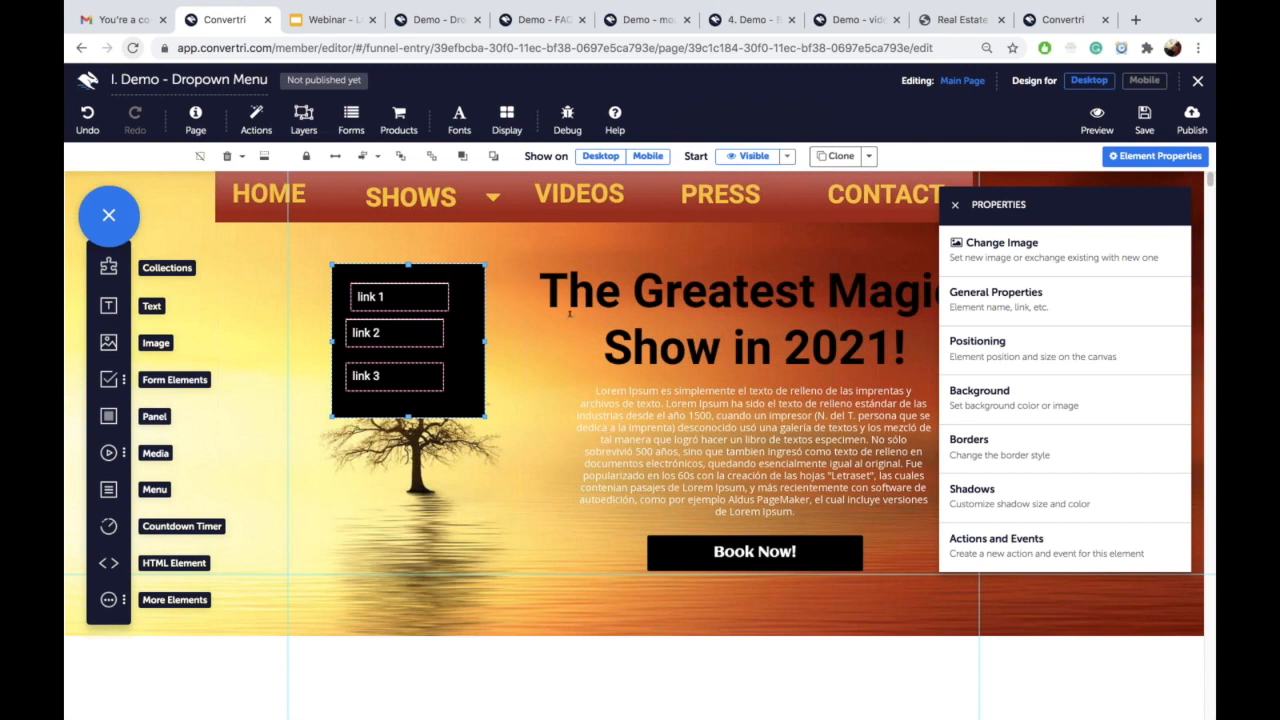
Step: Drag the SHOWS text out of the nav bar and shift the headline aside
click(416, 200)
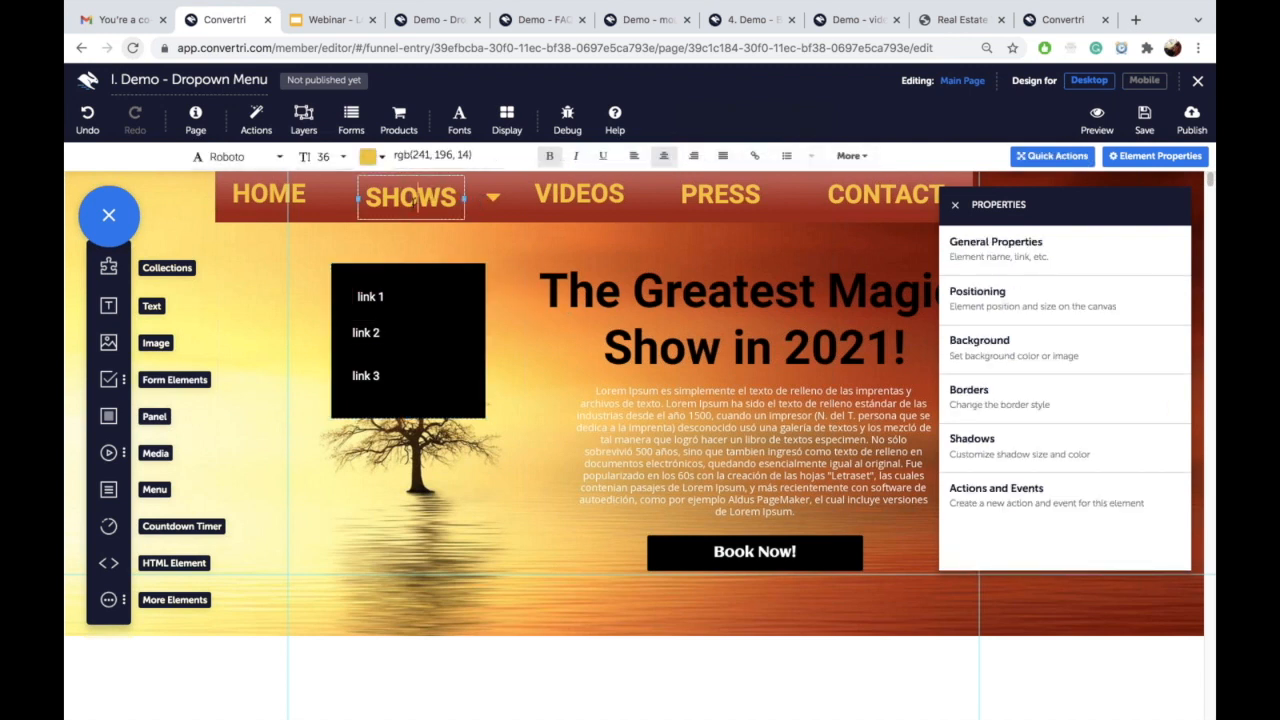
key(Escape)
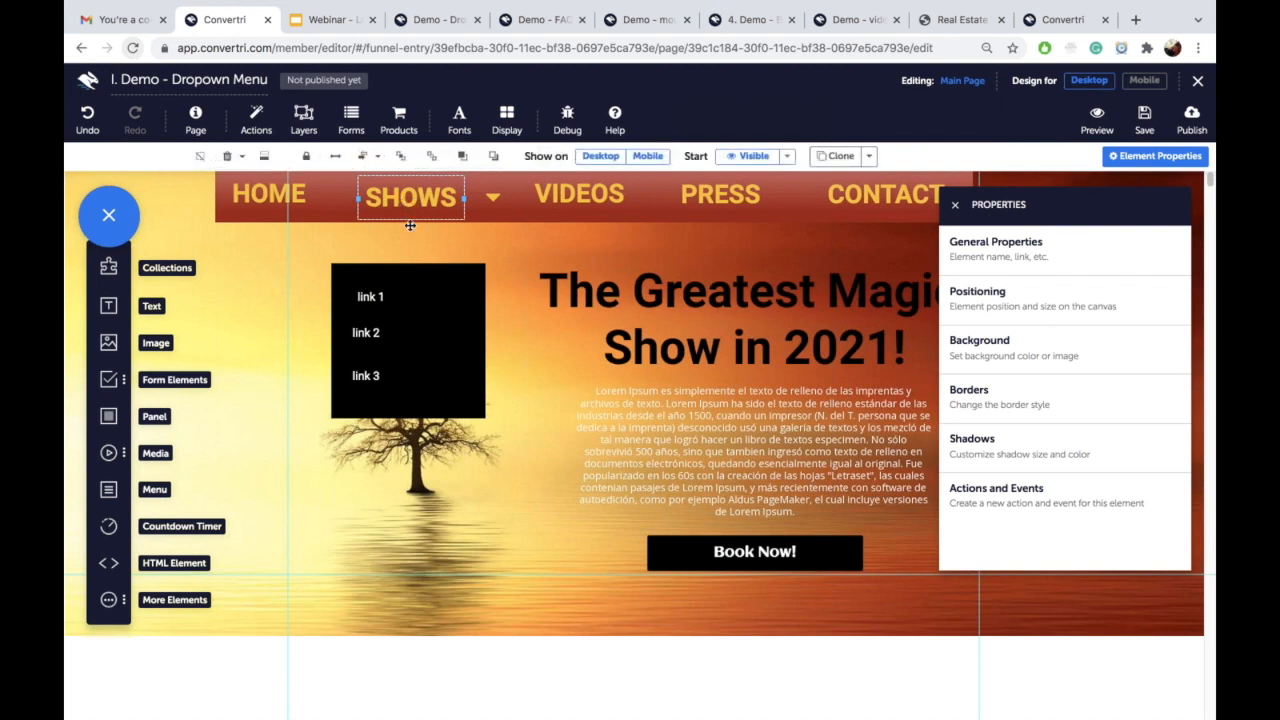
drag(410, 226, 530, 340)
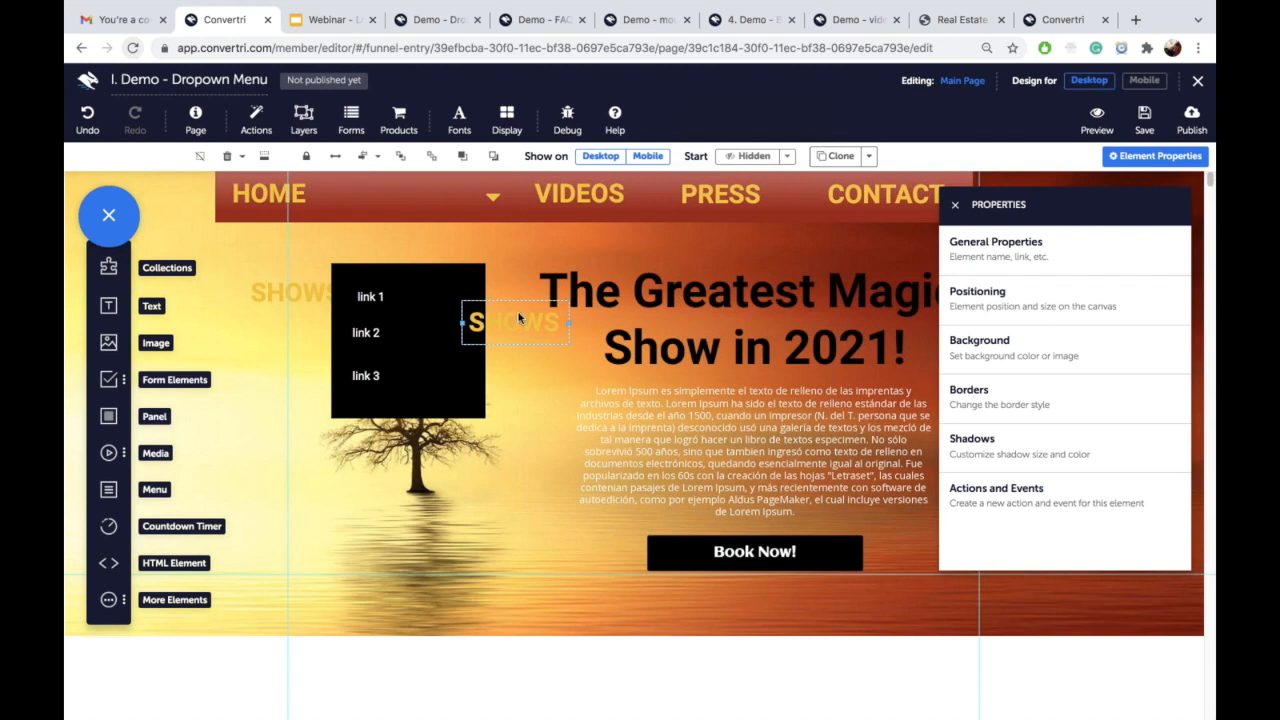
drag(523, 333, 323, 377)
drag(494, 339, 495, 339)
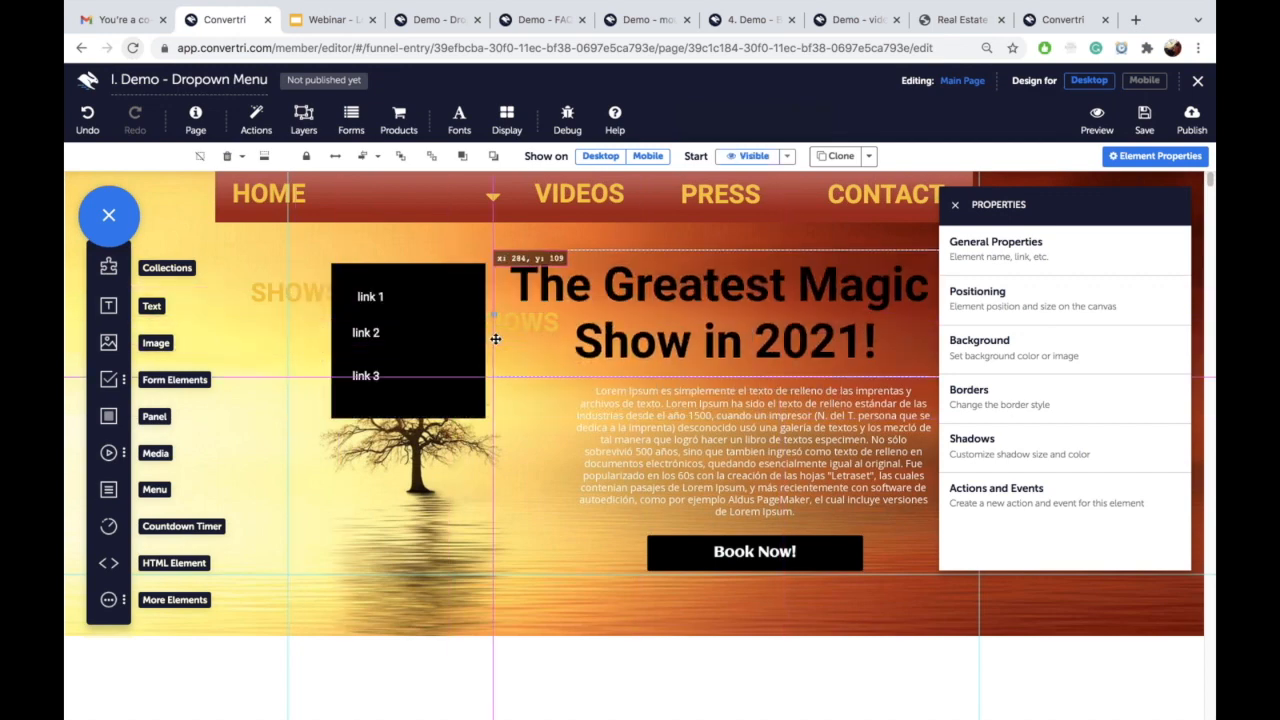
drag(530, 249, 600, 251)
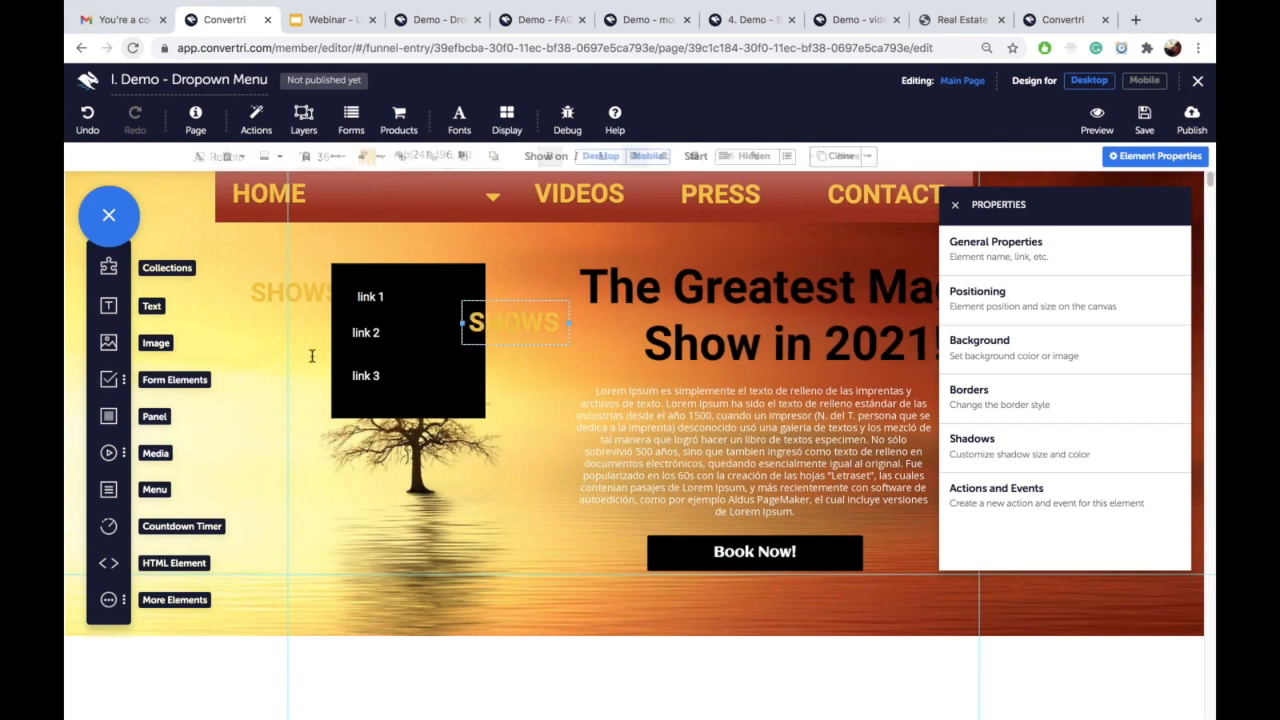
Step: Move both SHOWS texts down into the white area below the hero
click(311, 357)
click(507, 310)
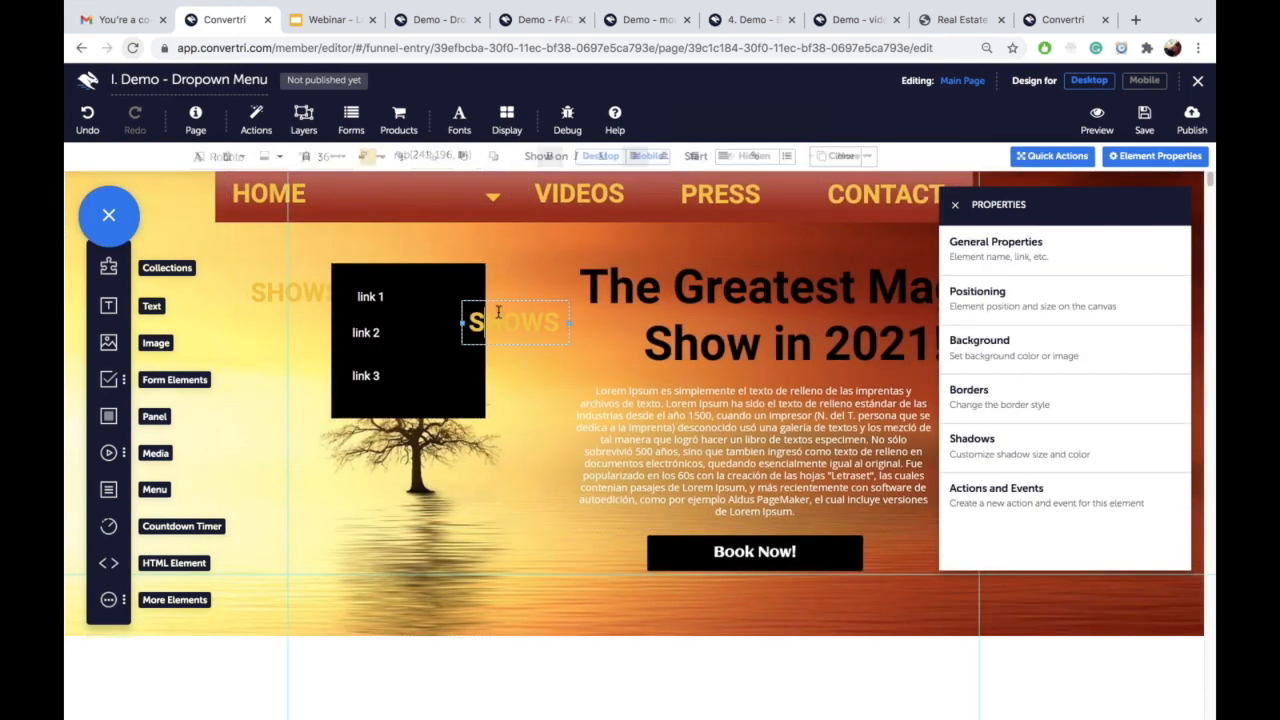
drag(507, 310, 543, 682)
click(264, 286)
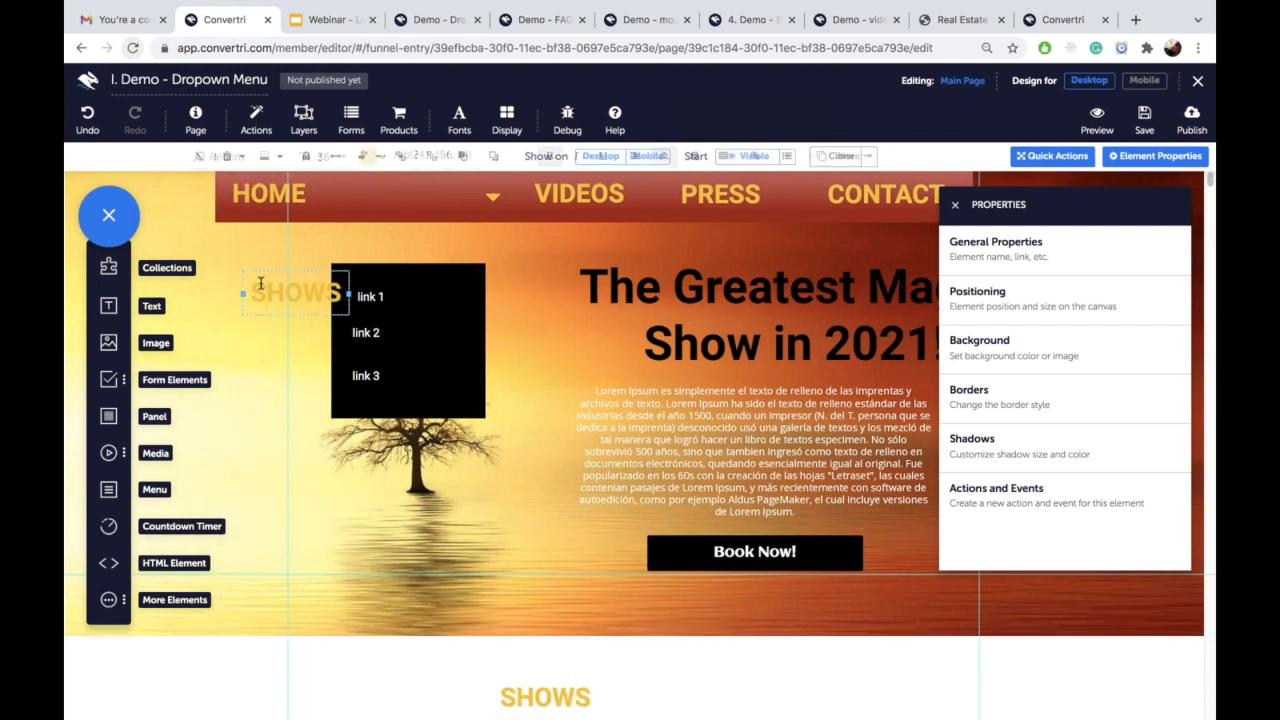
drag(264, 286, 302, 677)
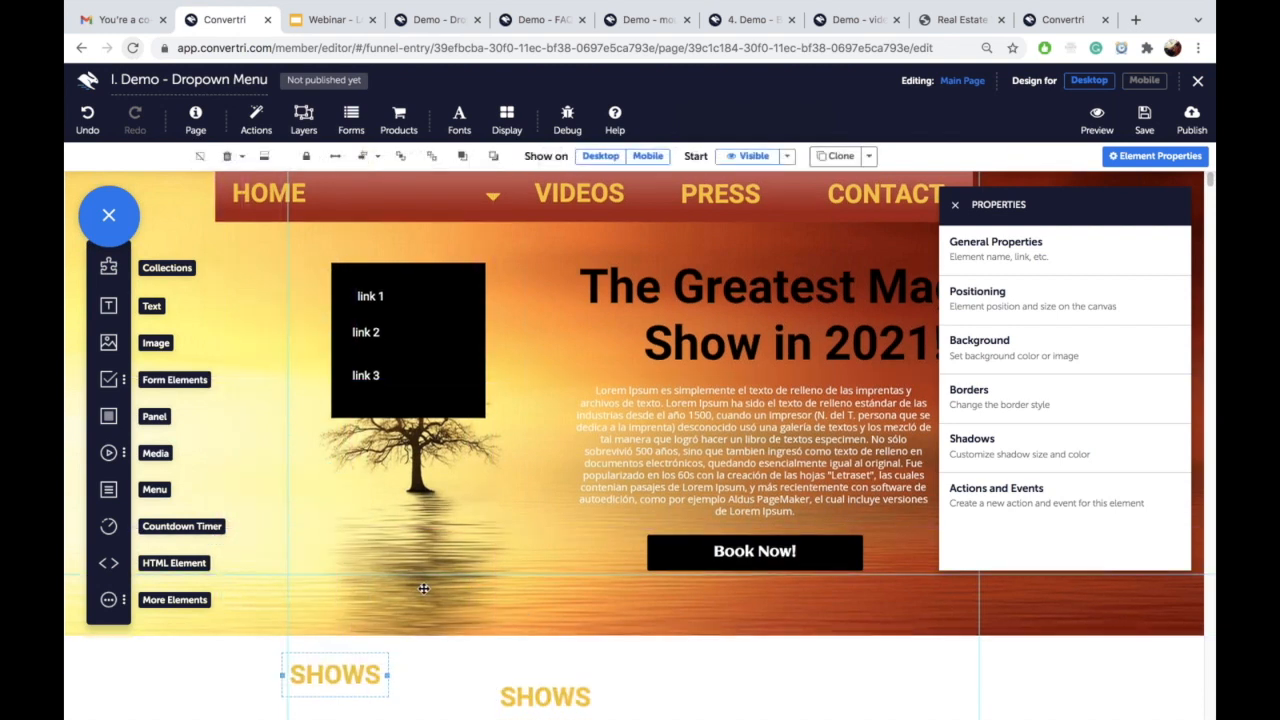
scroll(450, 590, down, 1)
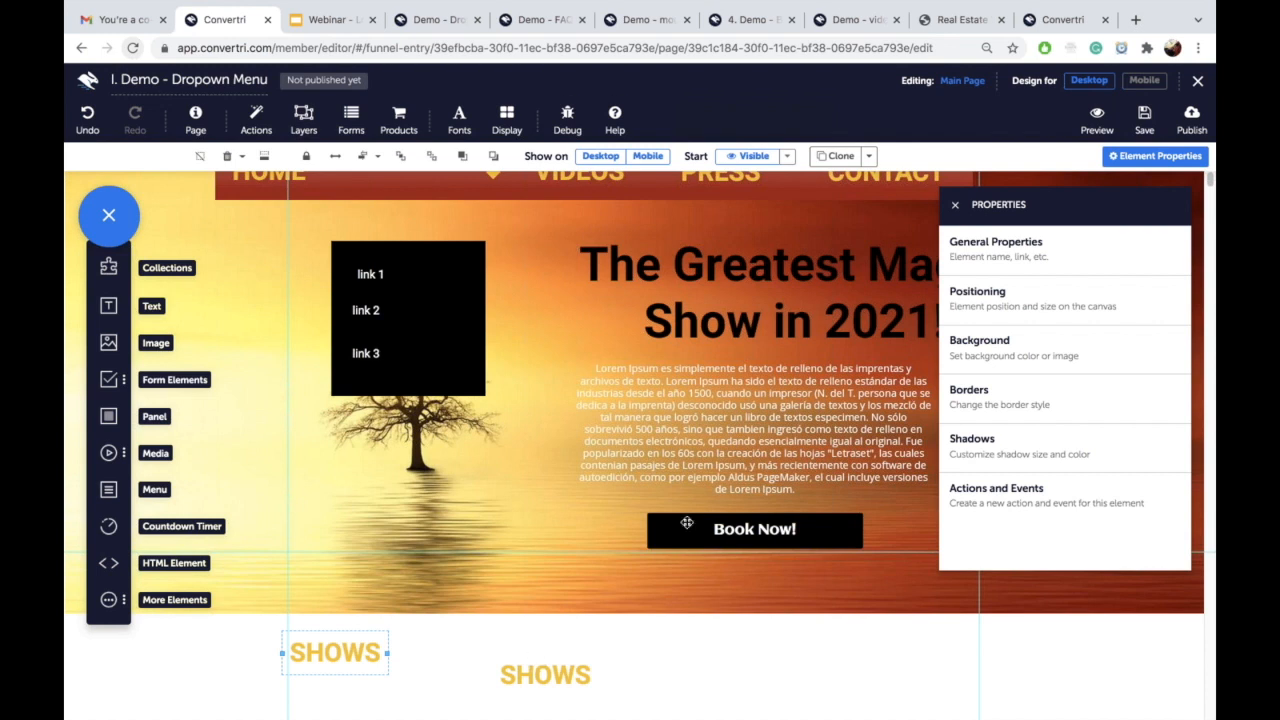
click(1012, 257)
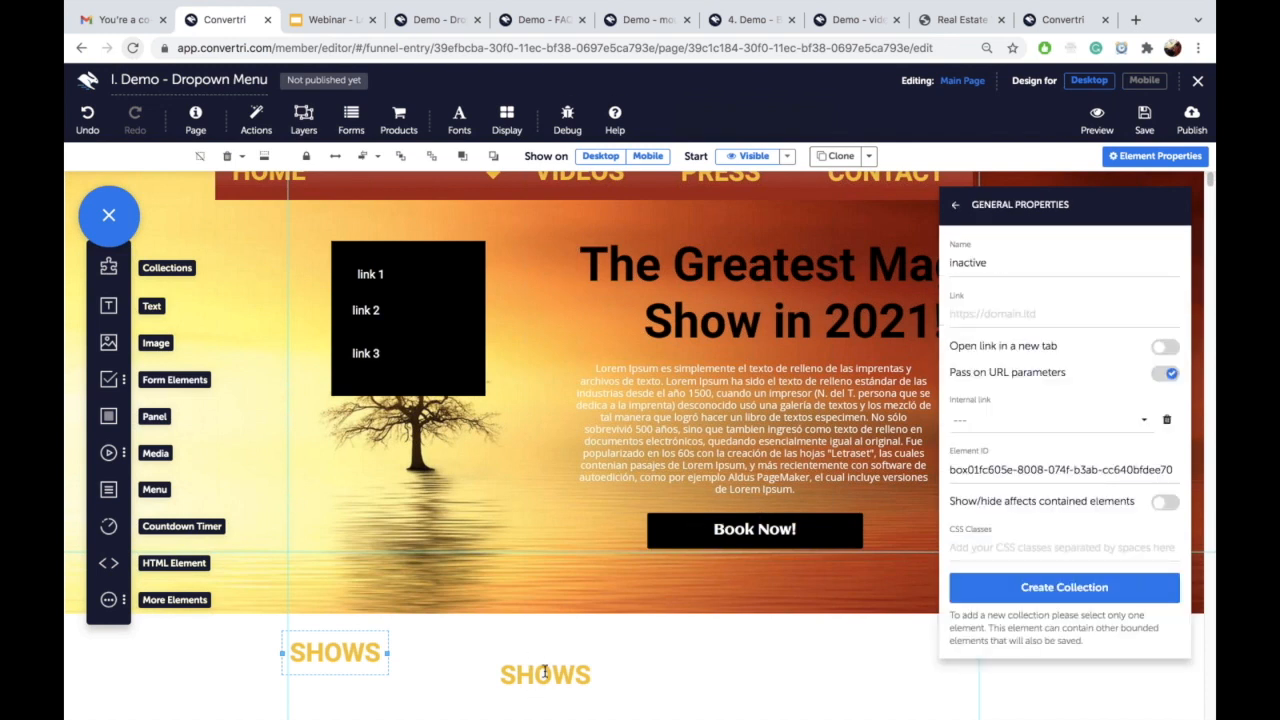
click(545, 675)
click(984, 264)
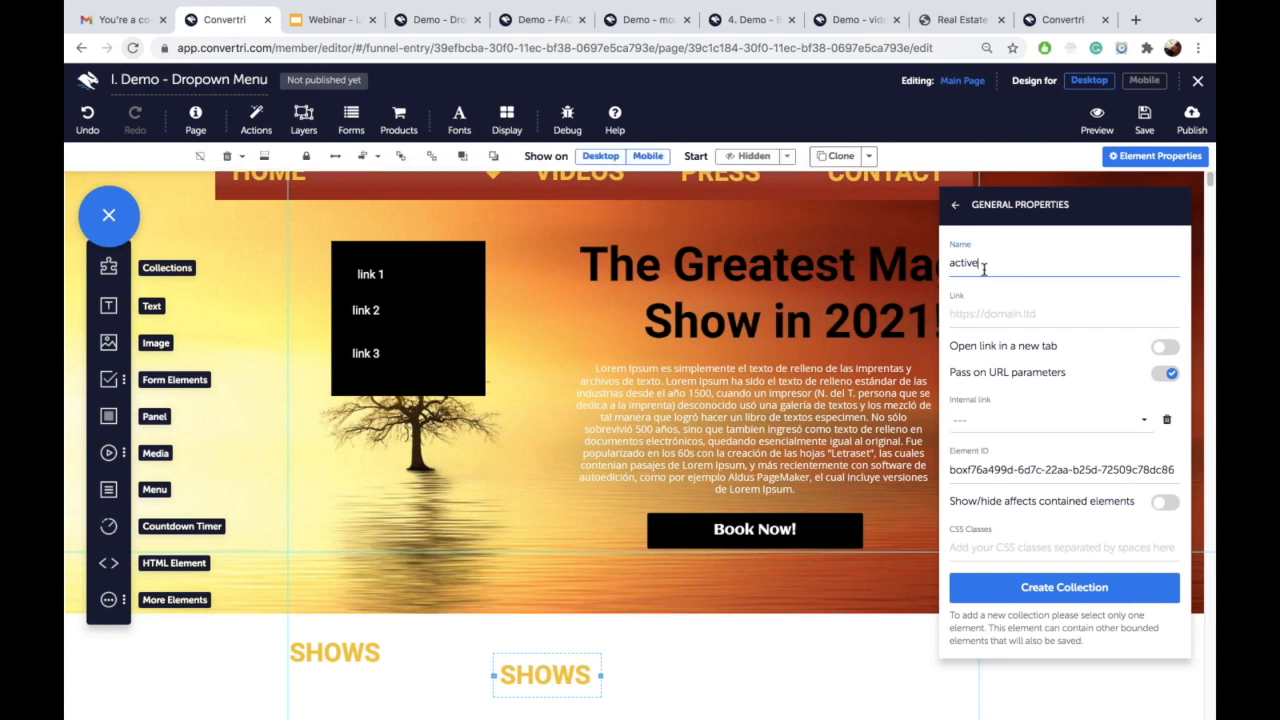
click(355, 656)
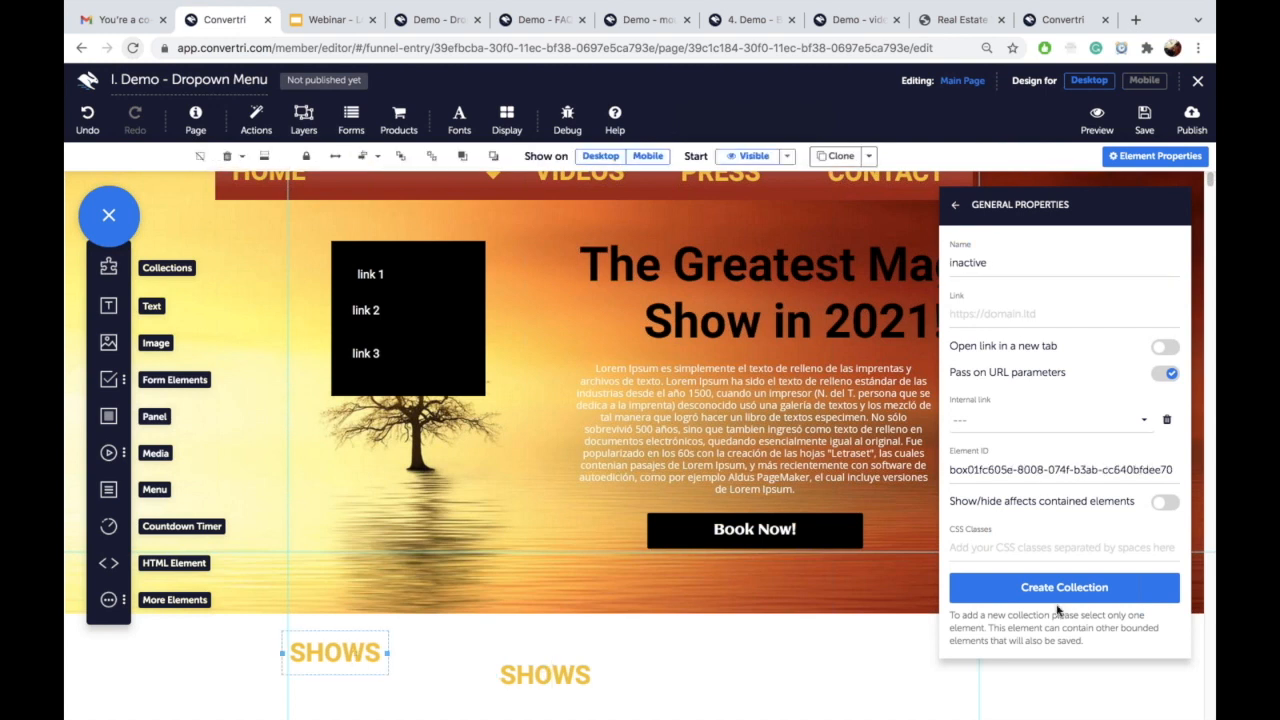
click(955, 205)
click(1073, 489)
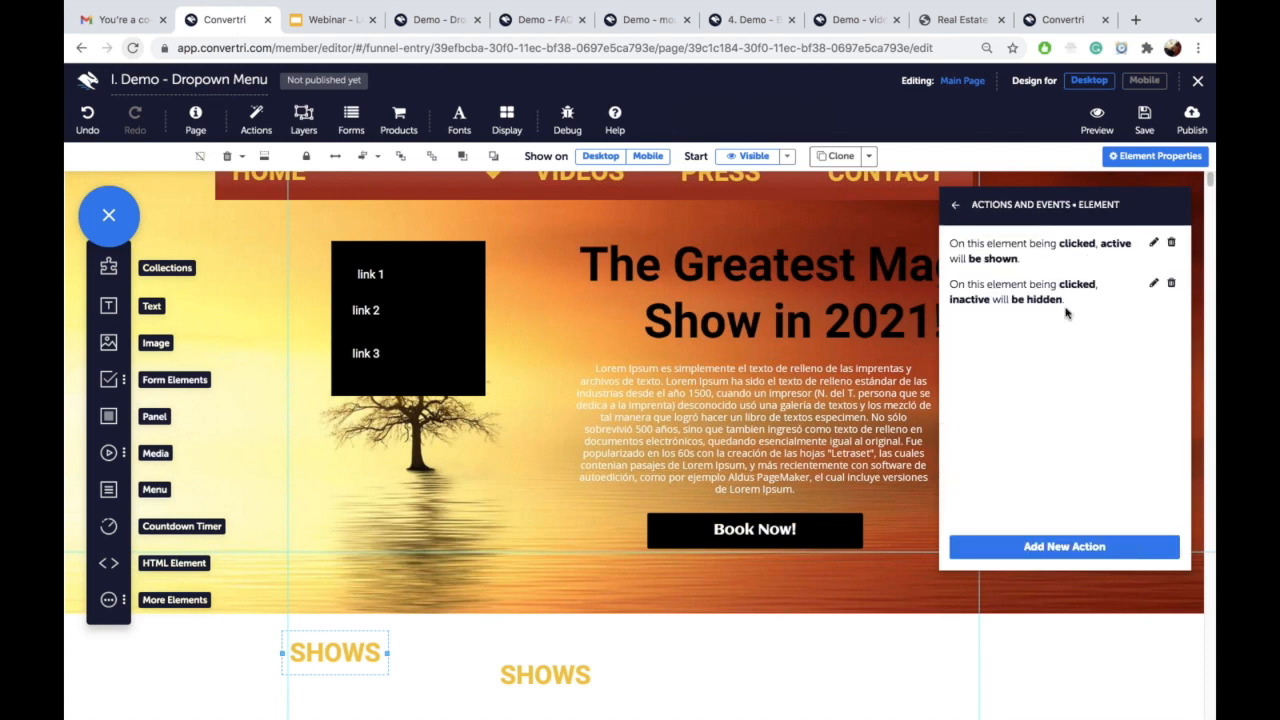
click(955, 205)
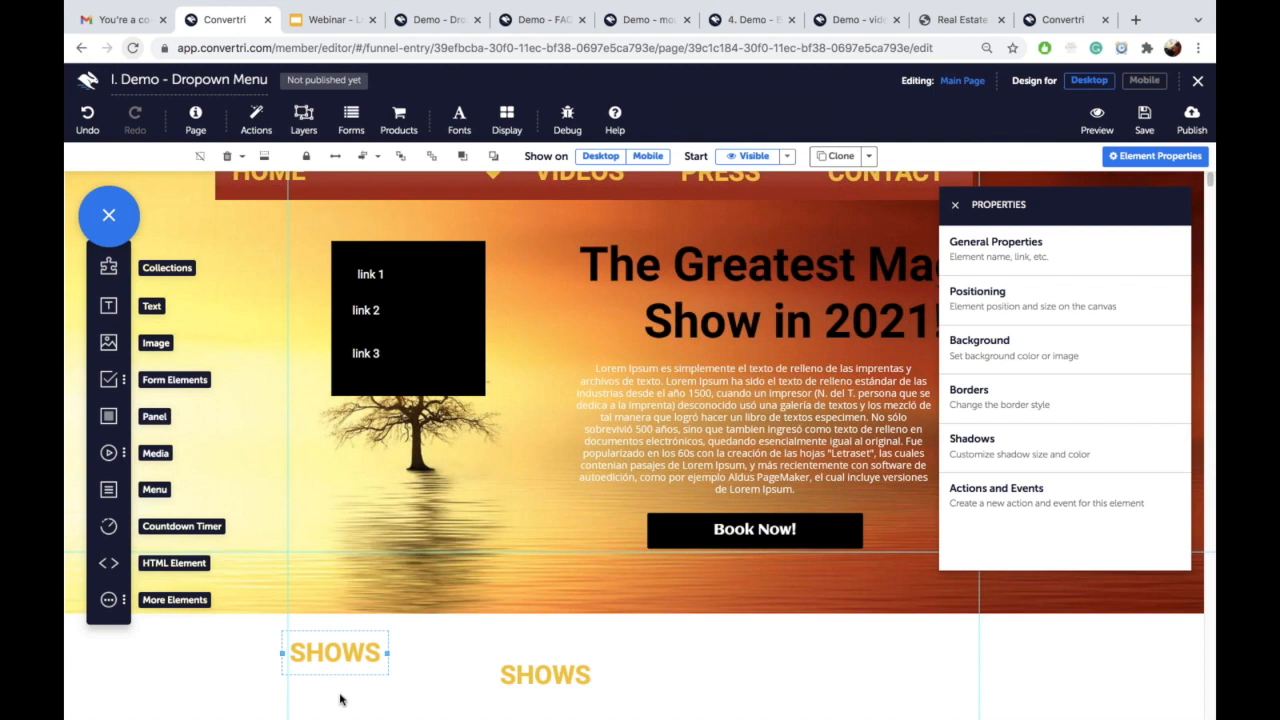
Step: Delete the left and right SHOWS texts from below the hero image
click(552, 679)
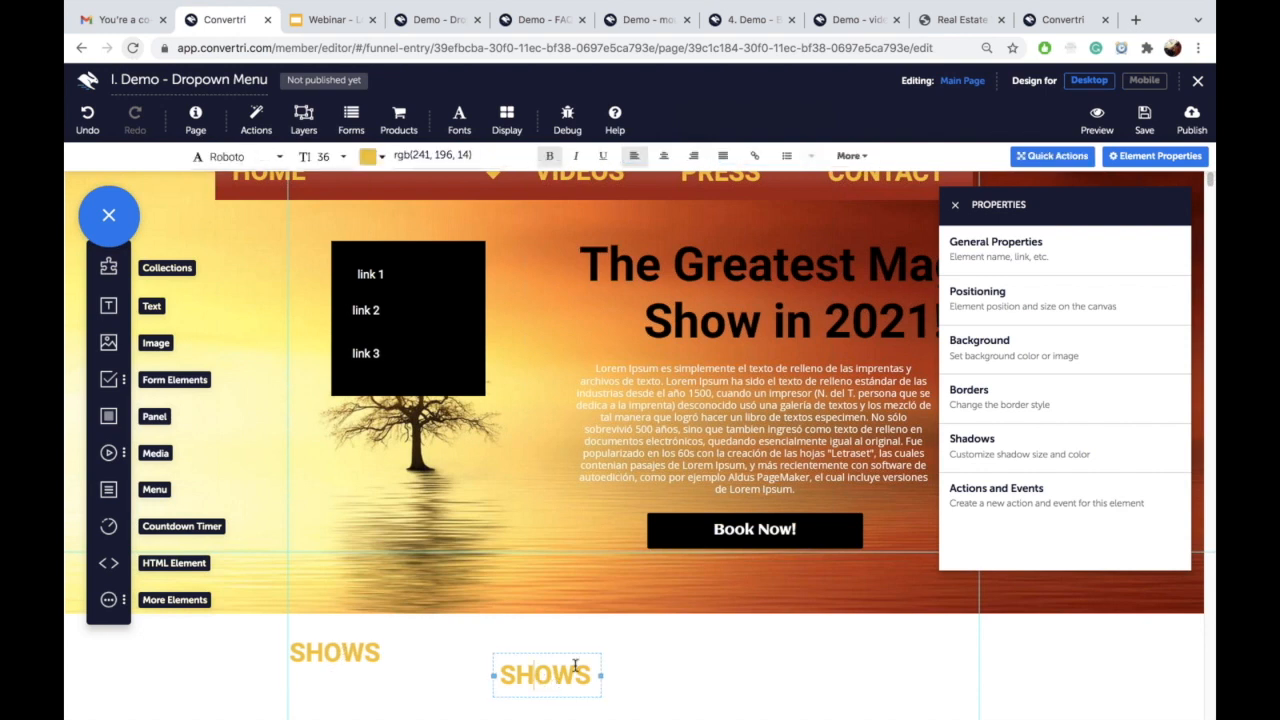
drag(571, 656, 578, 637)
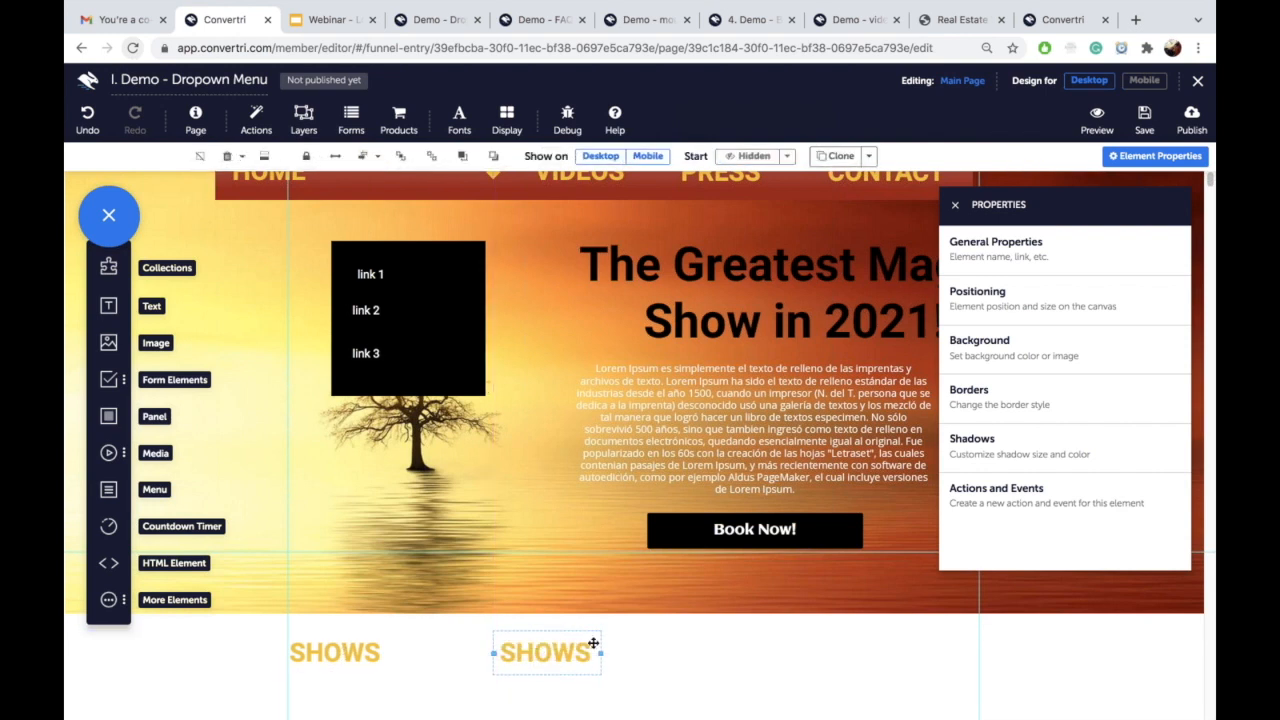
drag(323, 645, 290, 650)
click(330, 650)
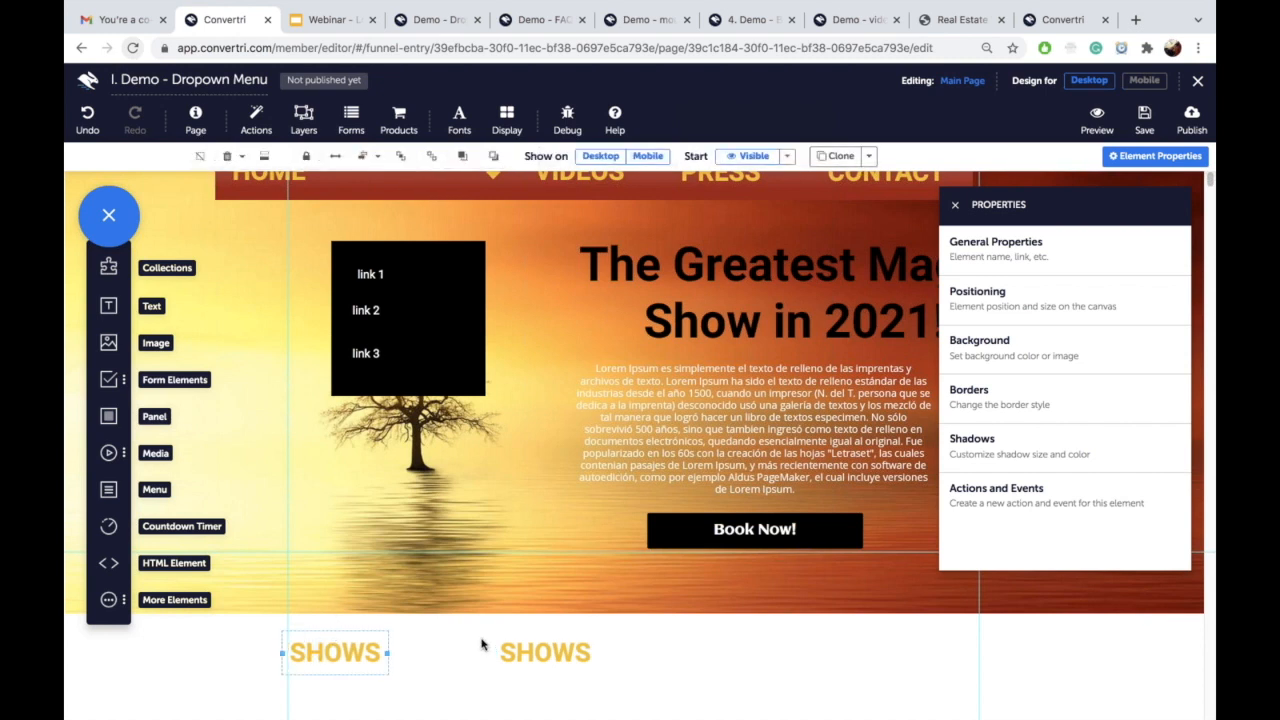
key(Delete)
click(534, 642)
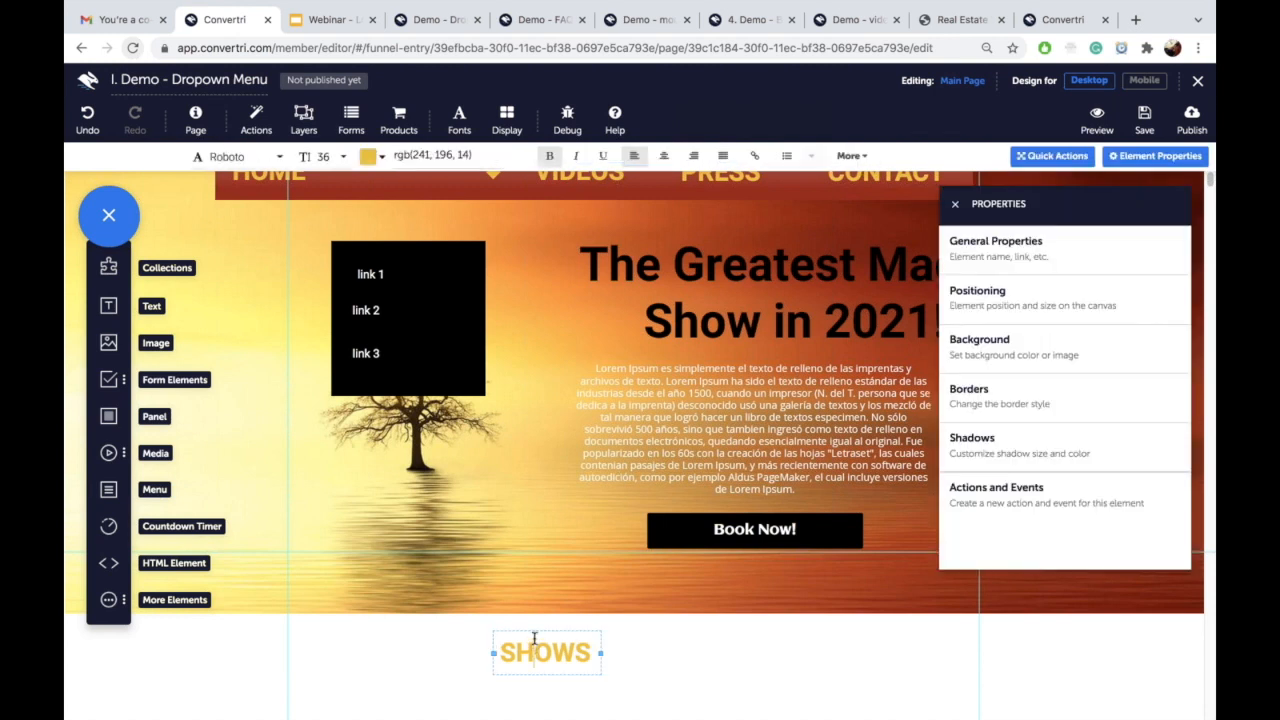
key(Delete)
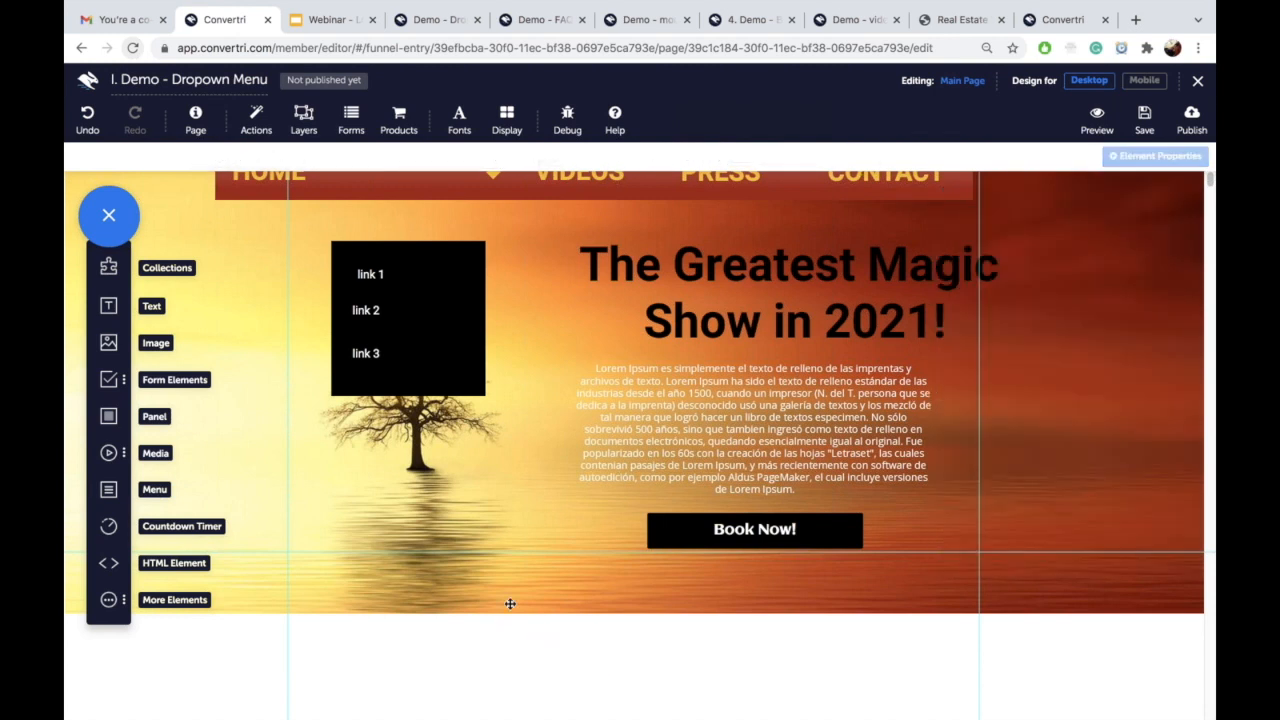
drag(108, 305, 463, 623)
Step: Type 'inactive' in the new text box and style it as a red Heading 1
scroll(580, 637, down, 1)
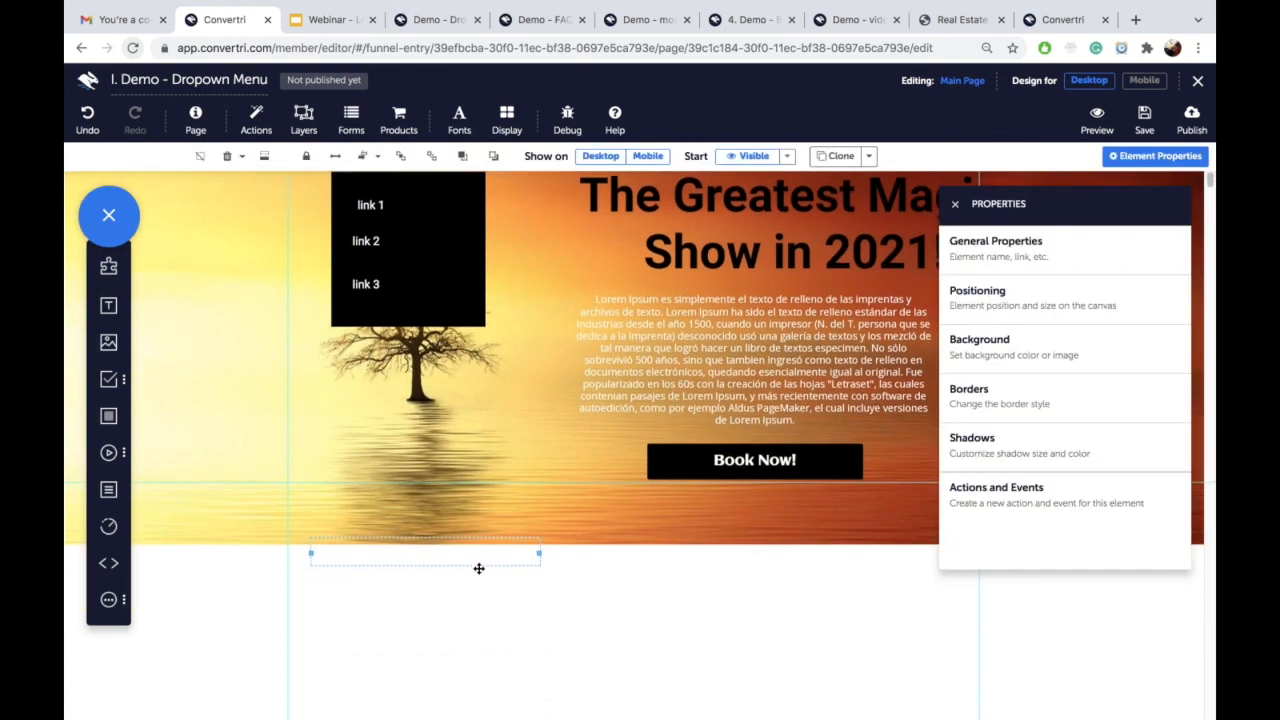
scroll(616, 635, down, 2)
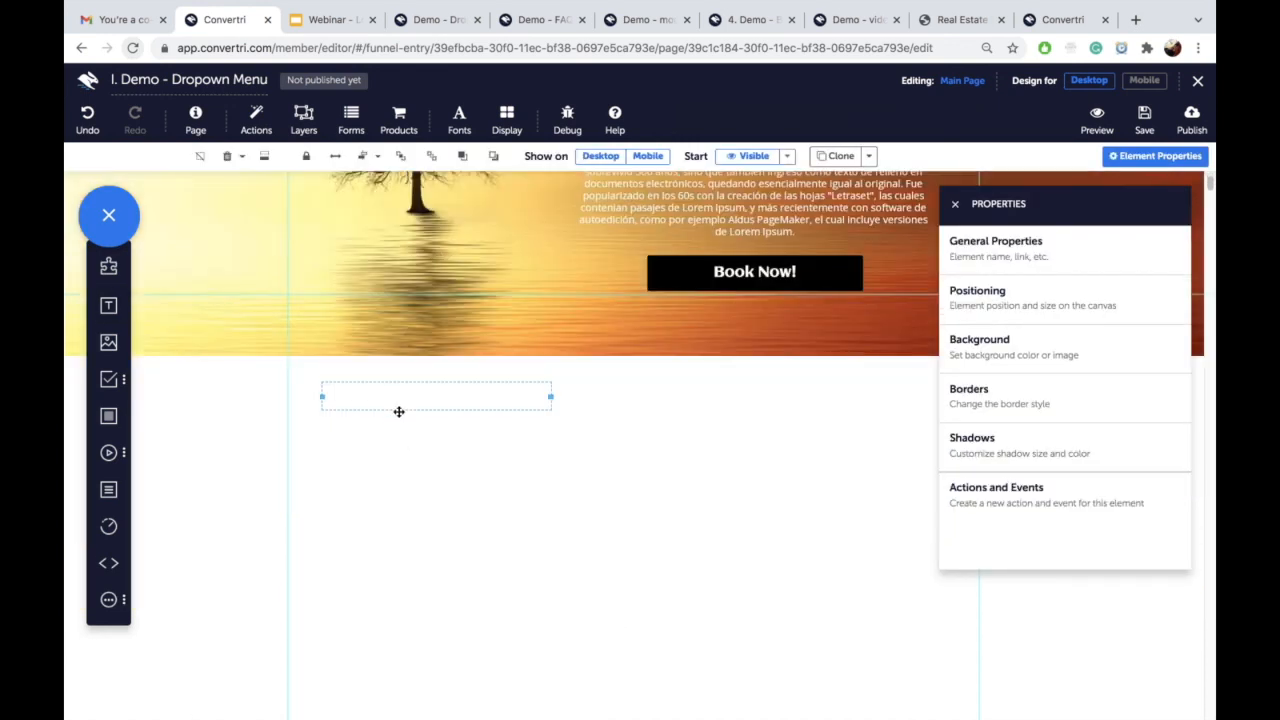
click(397, 400)
text(inactive)
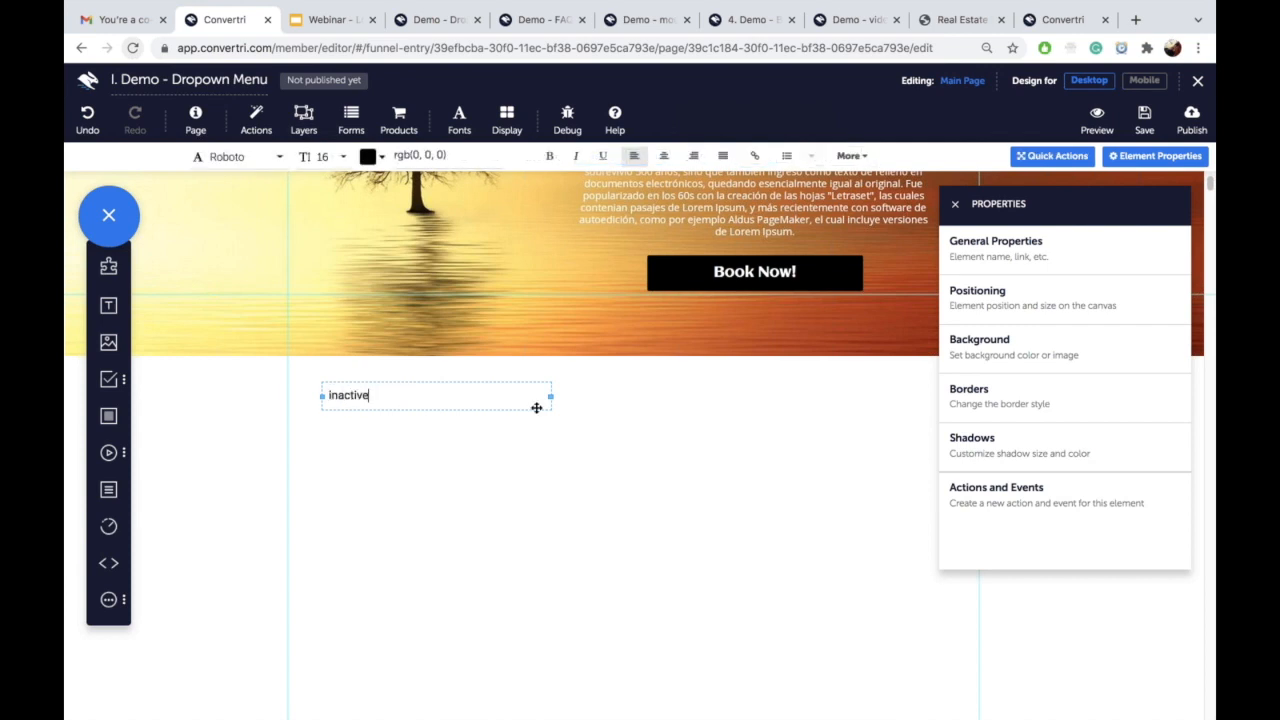
drag(550, 397, 436, 397)
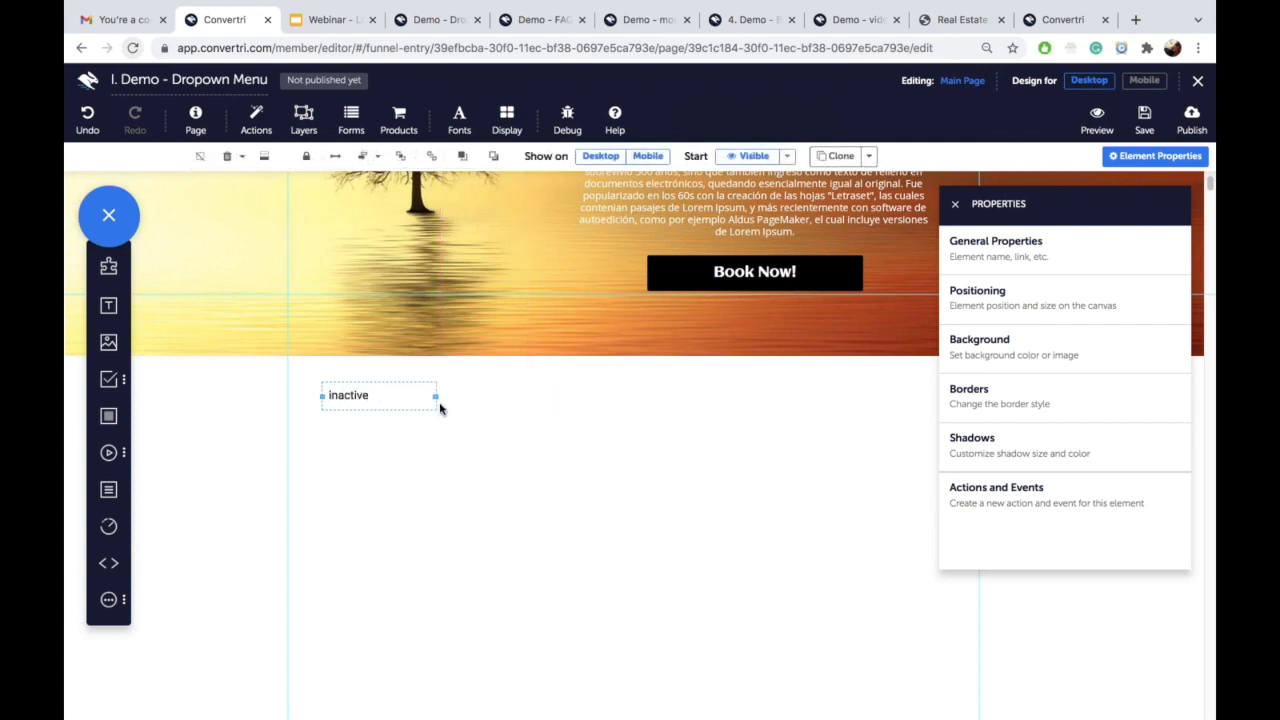
double_click(366, 396)
click(840, 164)
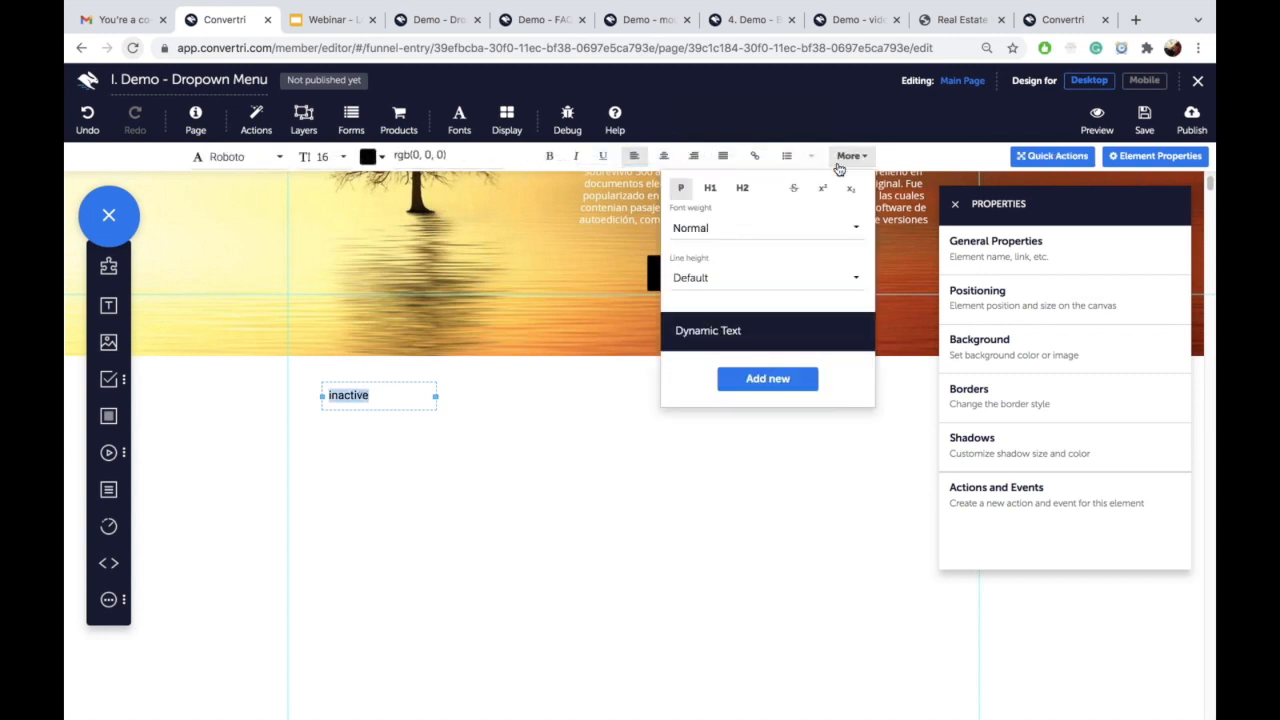
click(712, 188)
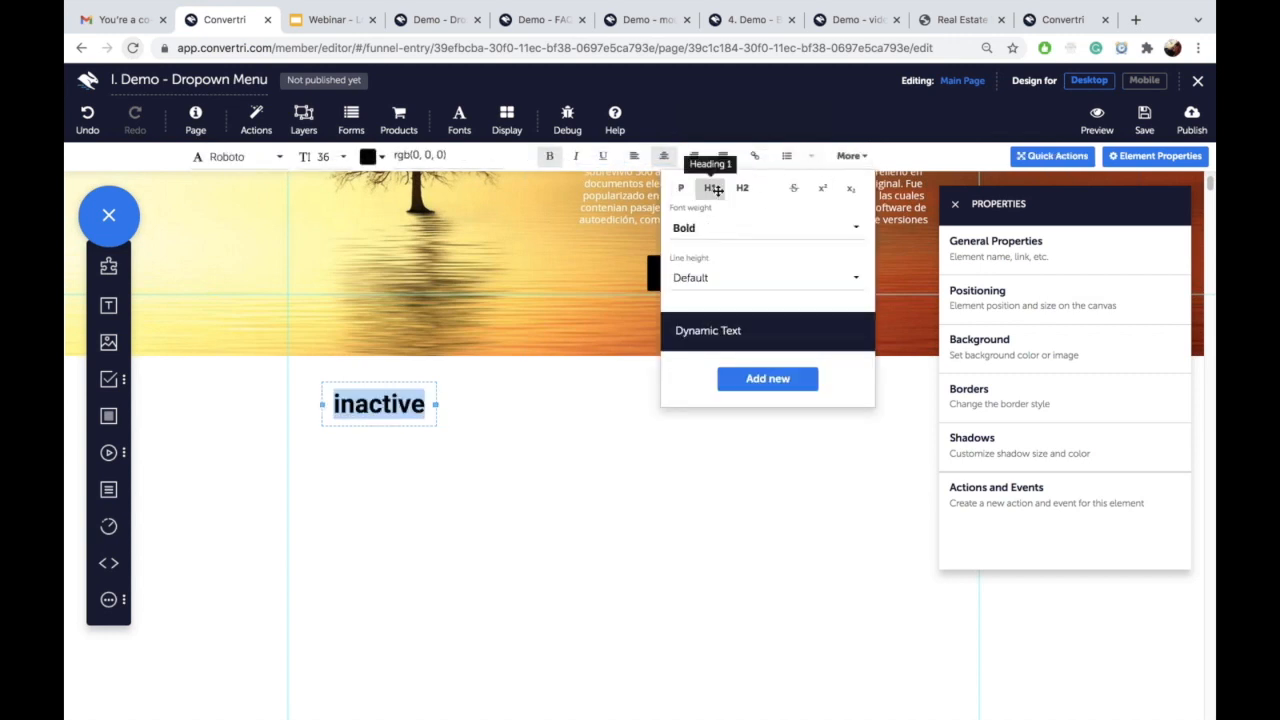
click(420, 155)
text(re)
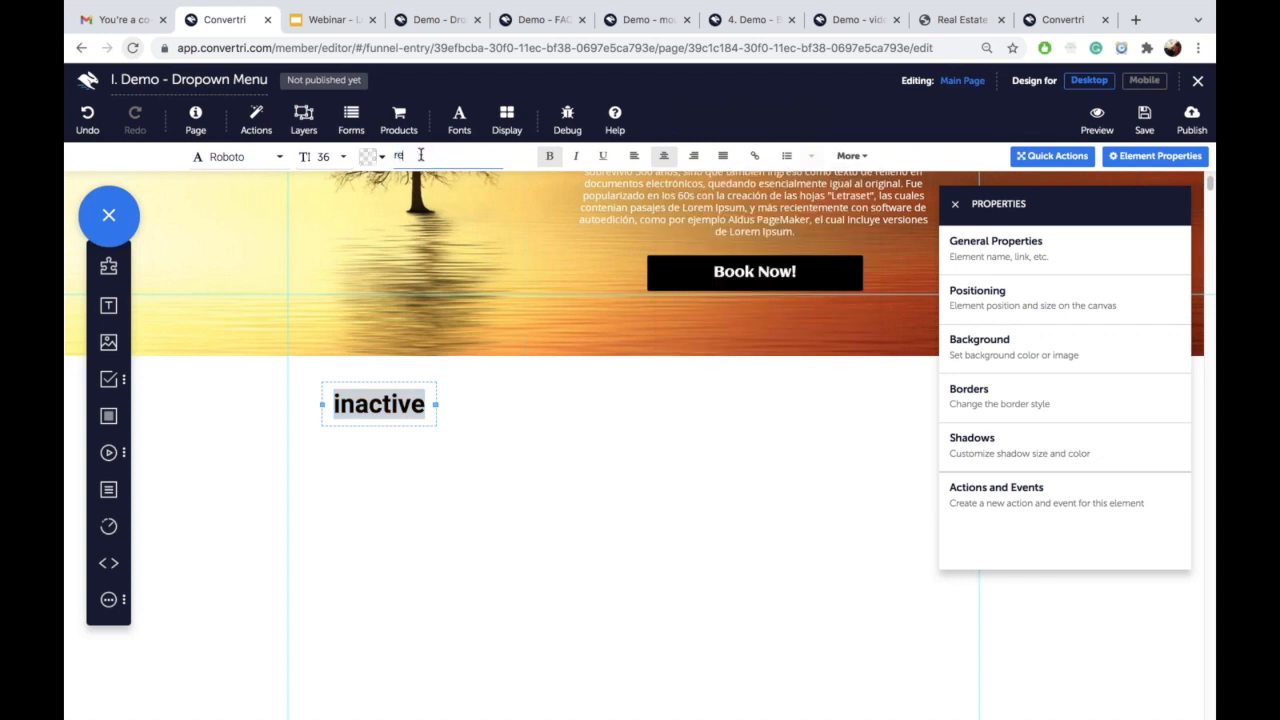
text(d)
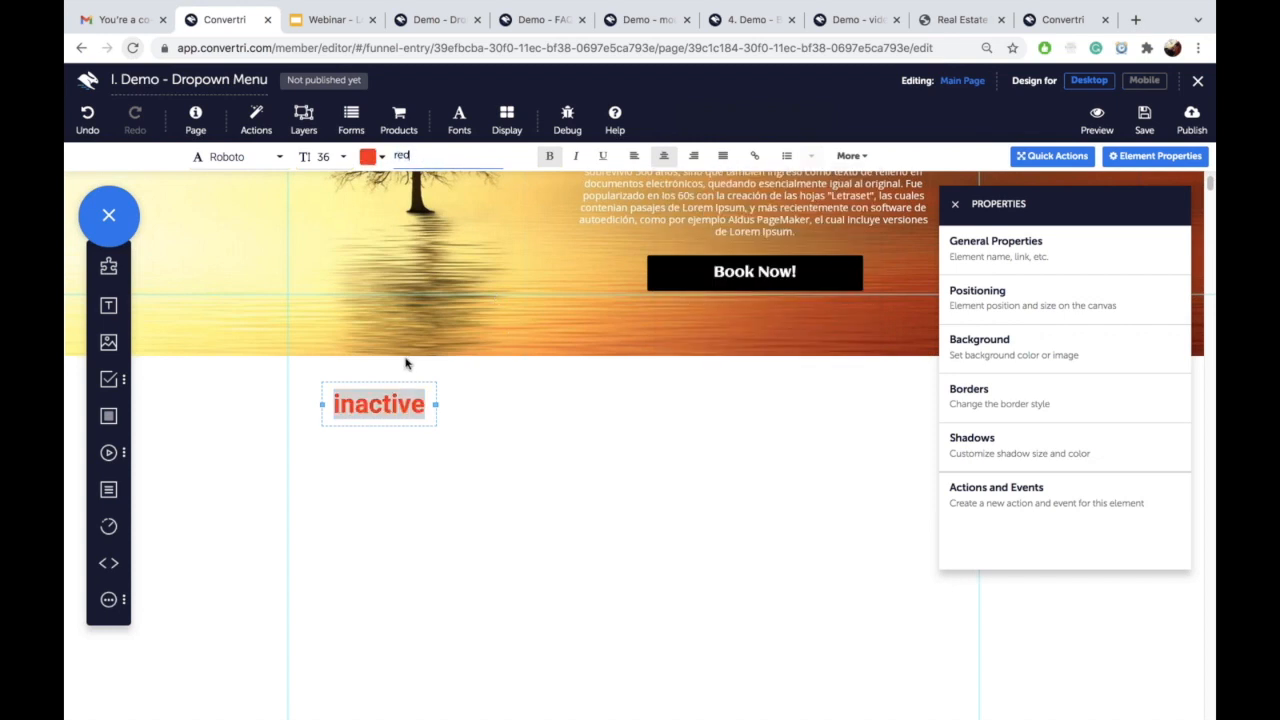
click(396, 388)
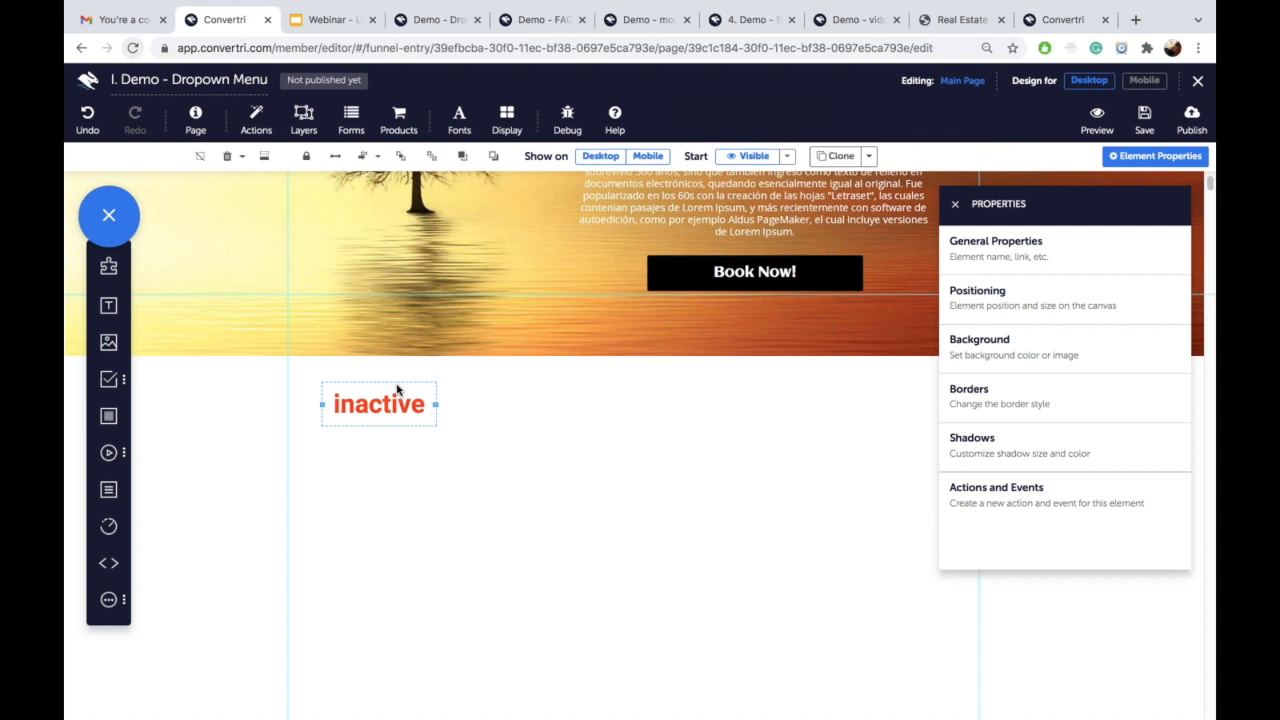
click(826, 158)
Step: Place the clone right of inactive, reword it 'active' and colour its text green
drag(418, 438, 603, 423)
double_click(574, 404)
text(act)
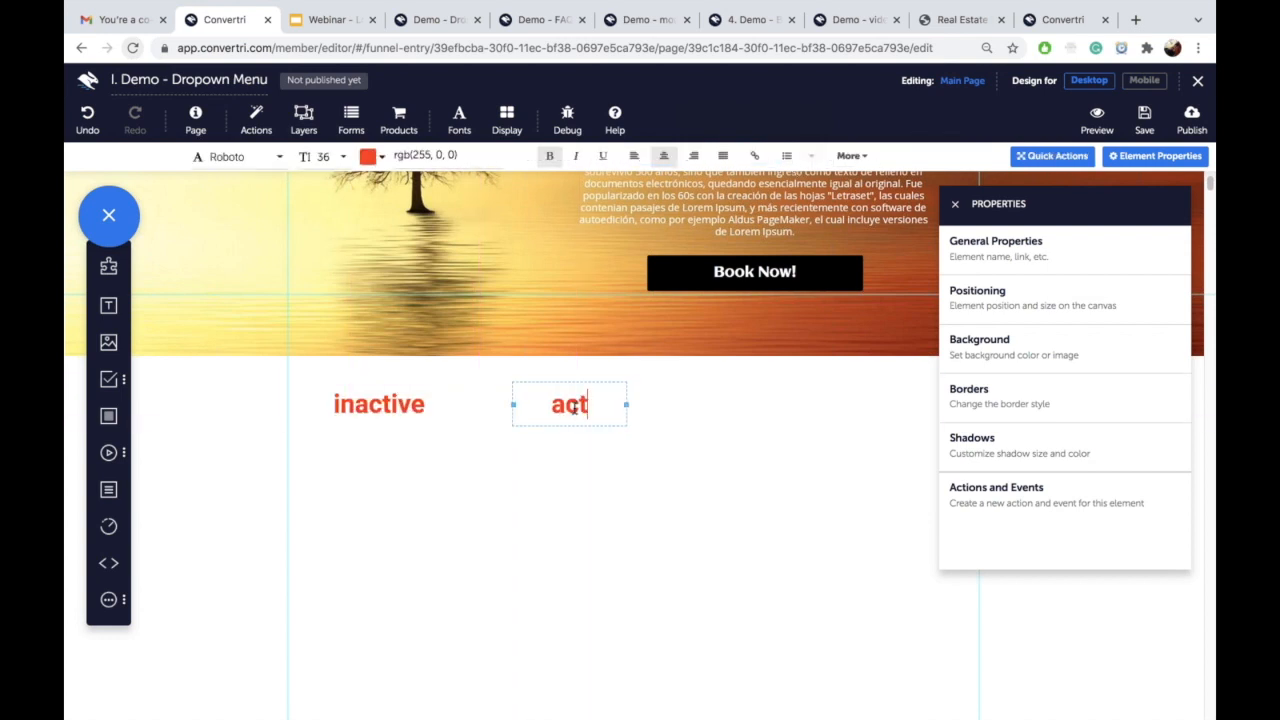
text(ive)
double_click(574, 405)
text(green)
key(super+z)
key(super+z)
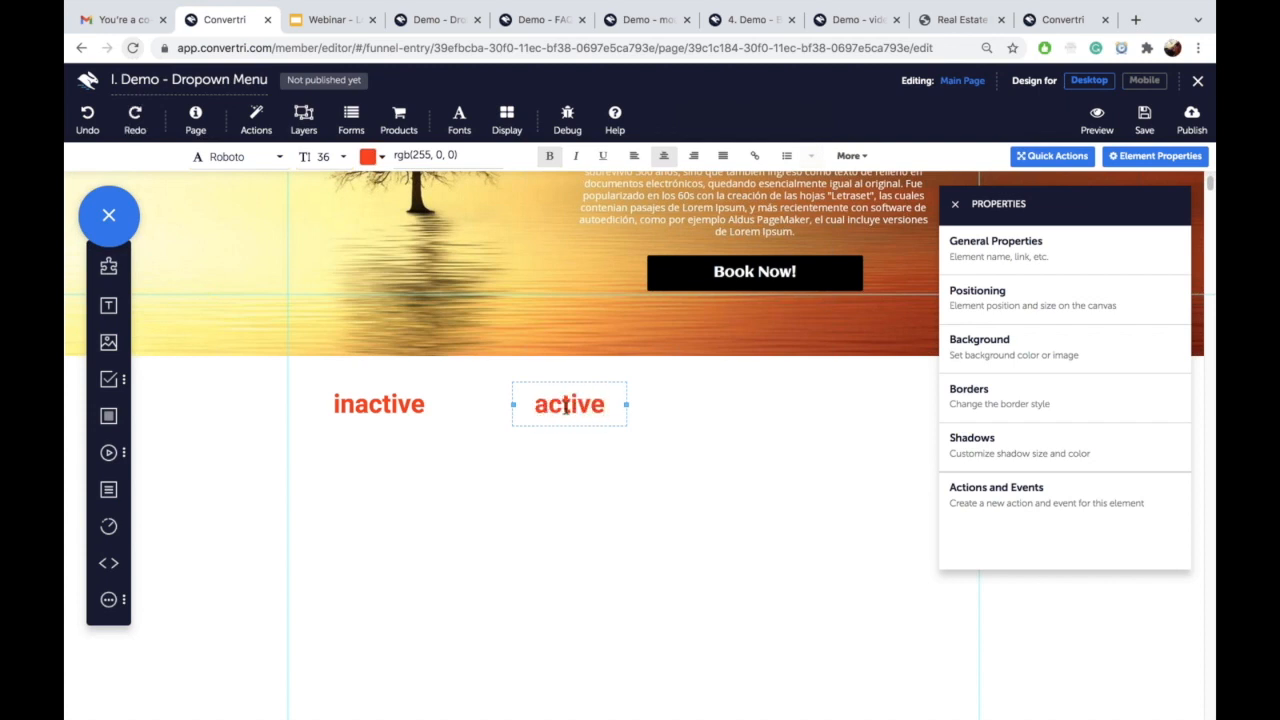
double_click(541, 402)
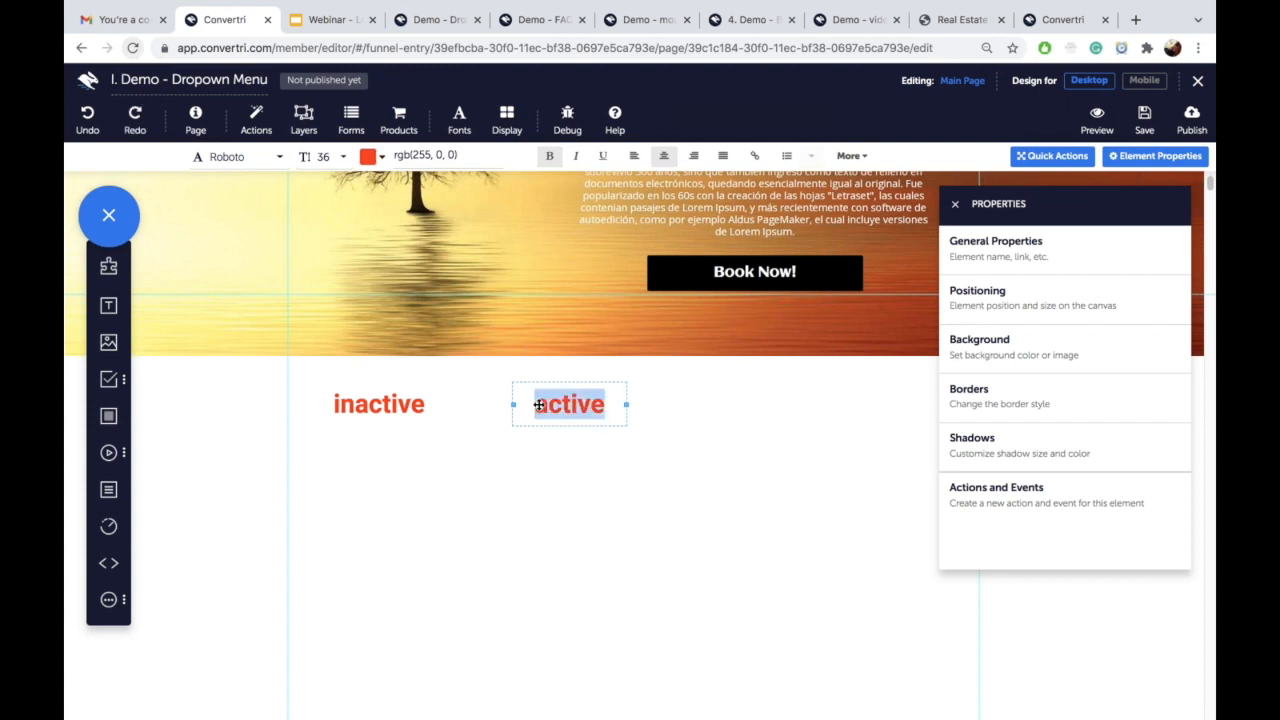
triple_click(418, 157)
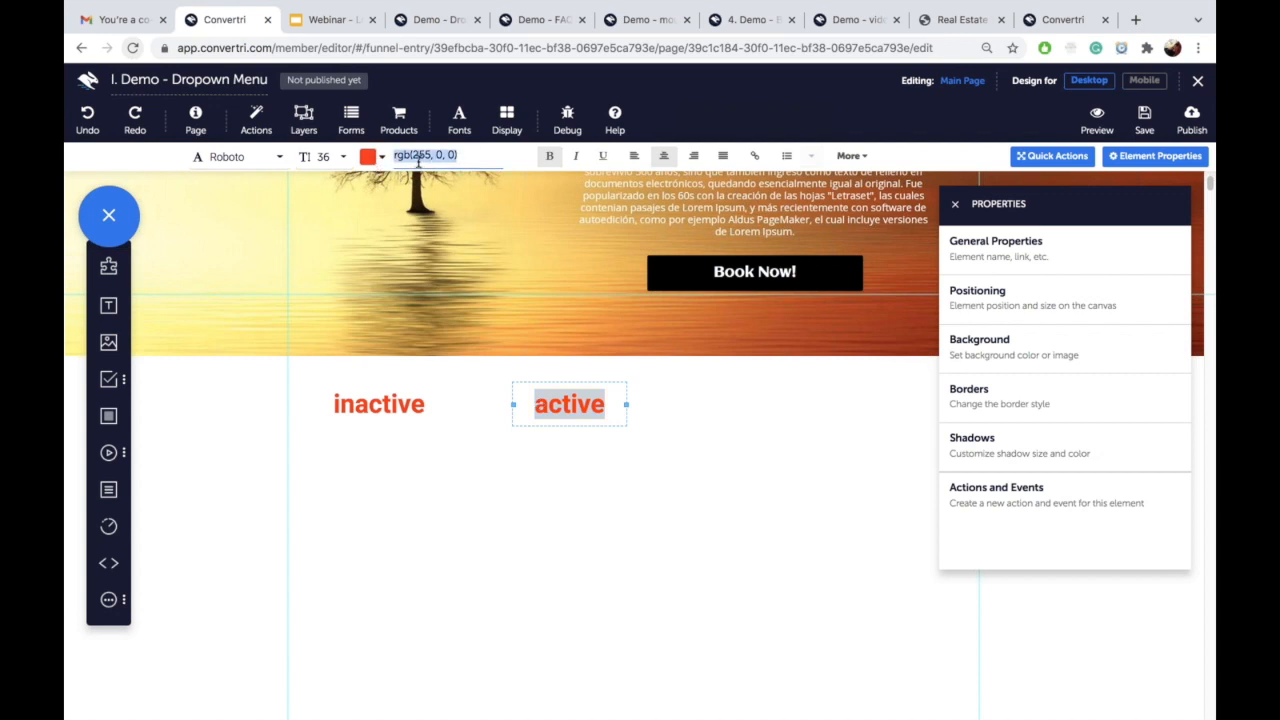
text(g)
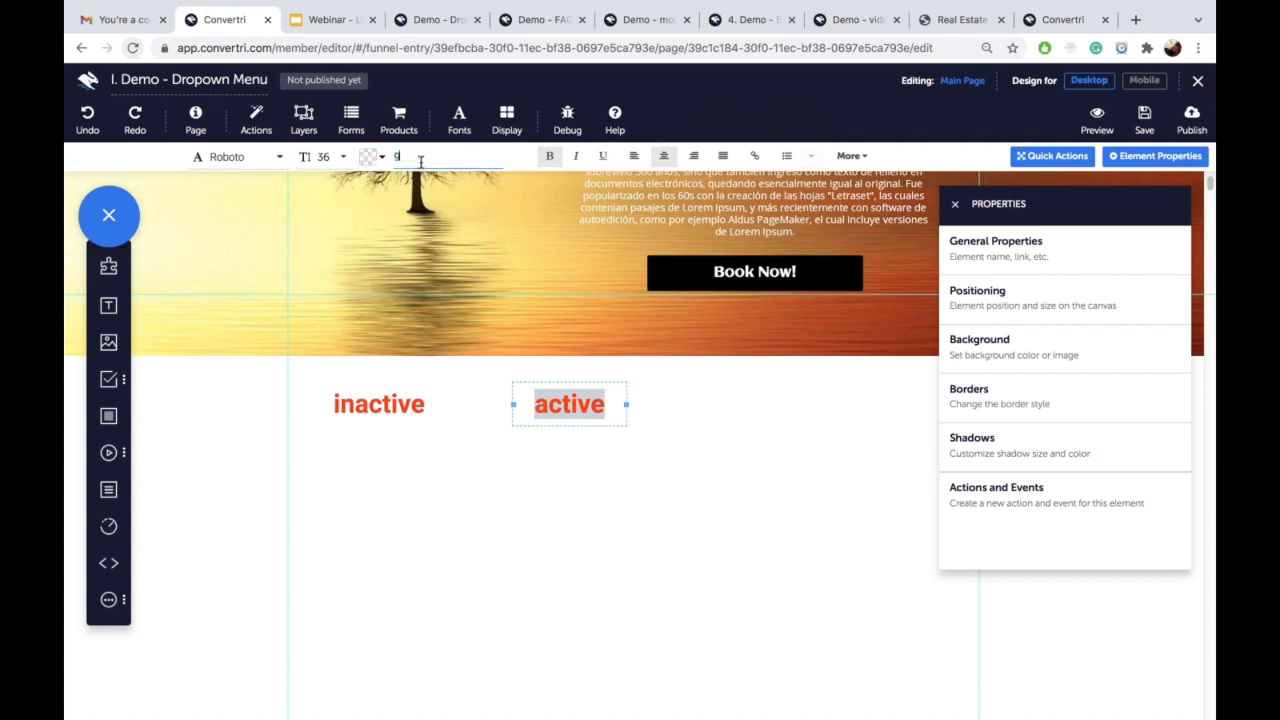
text(reen)
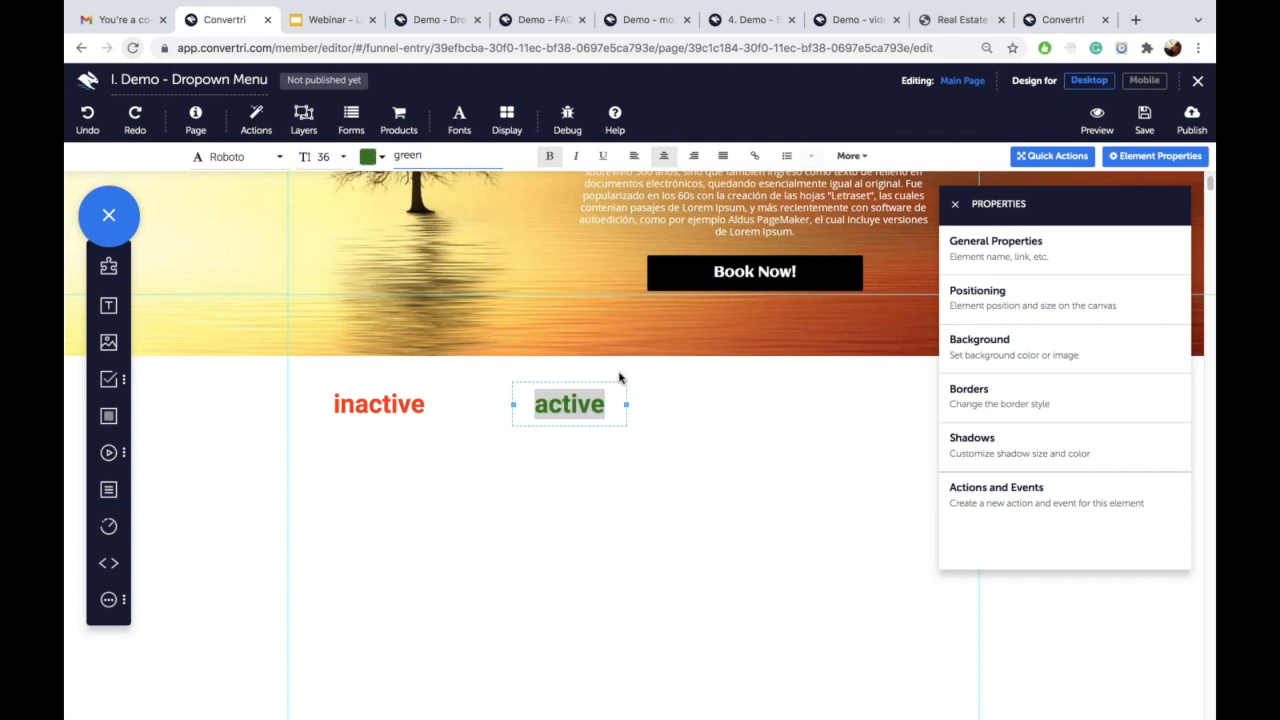
click(399, 409)
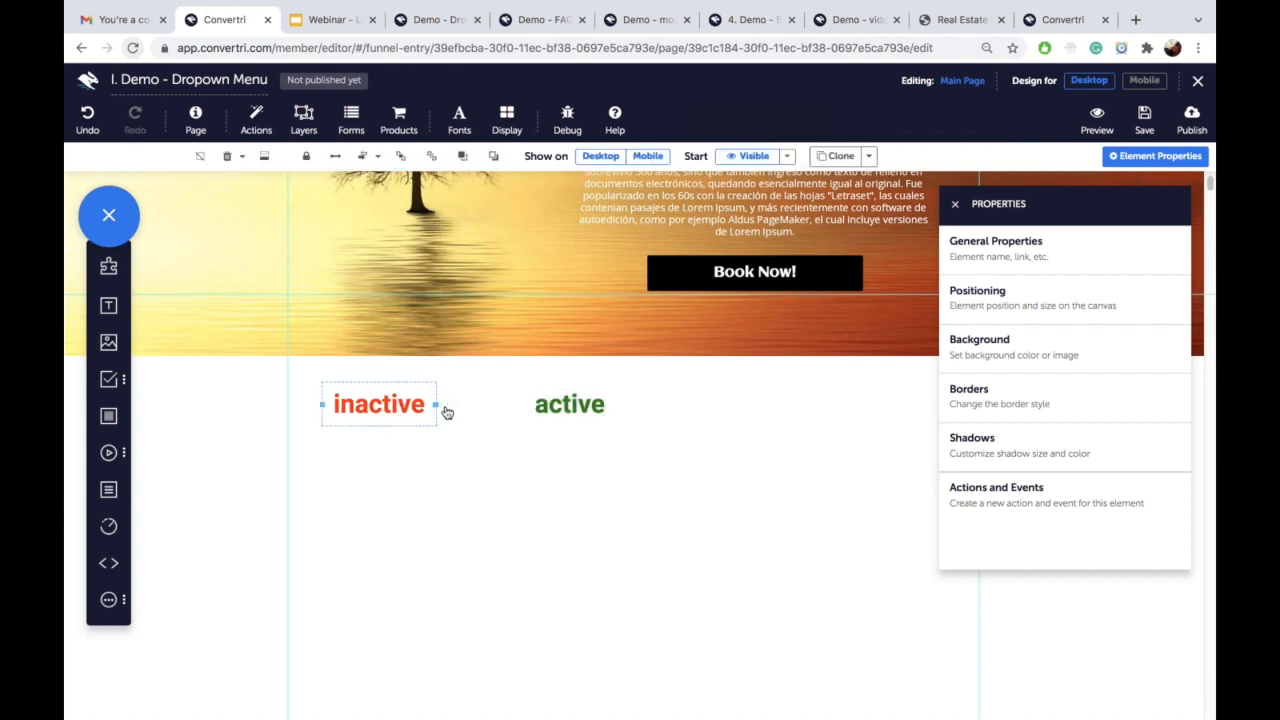
Step: Name the red label 'inactive' and the green label 'active'
click(1023, 250)
text(inactive)
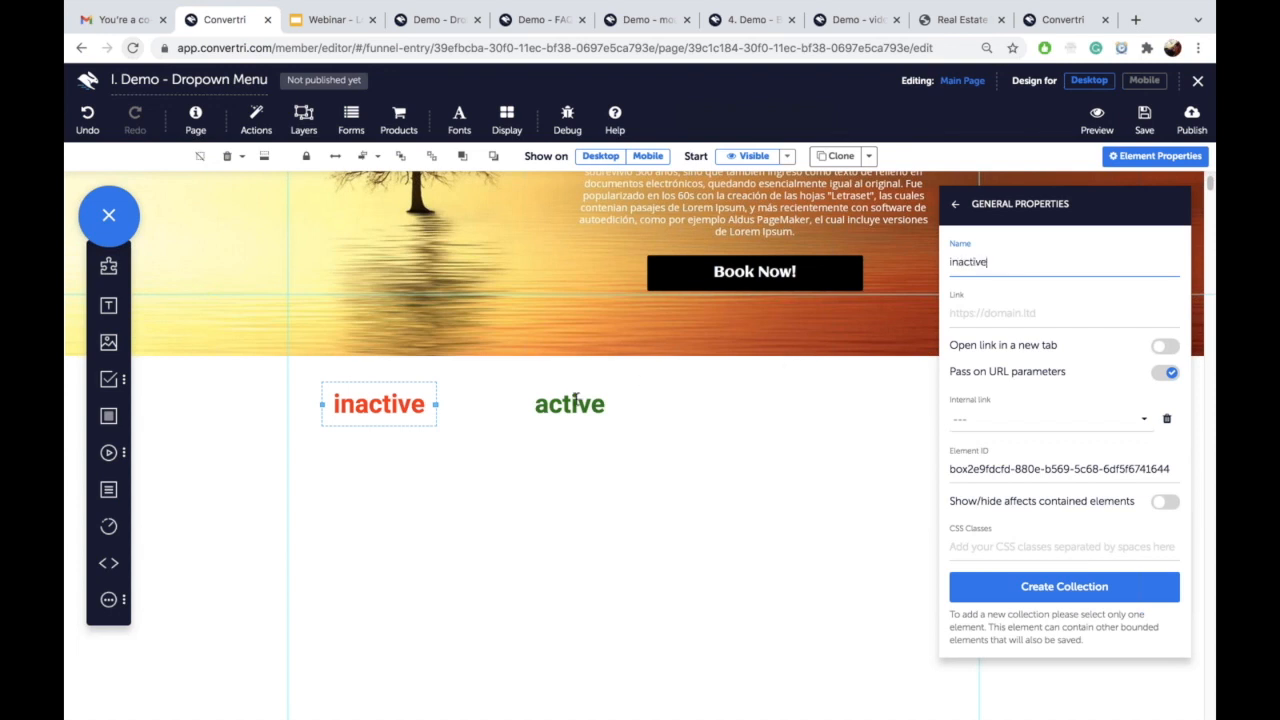
click(578, 395)
click(975, 265)
text(active)
Step: Name the black link box 'menu 1' and save the page
scroll(444, 277, up, 3)
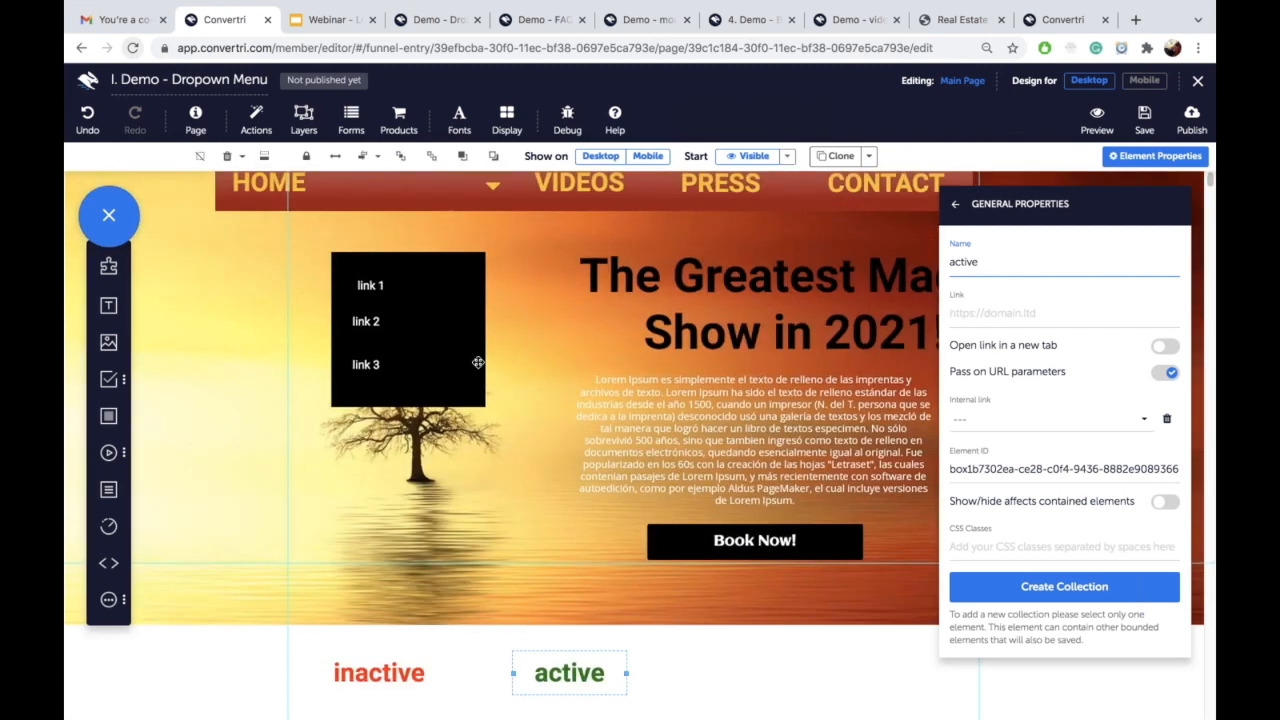
click(466, 291)
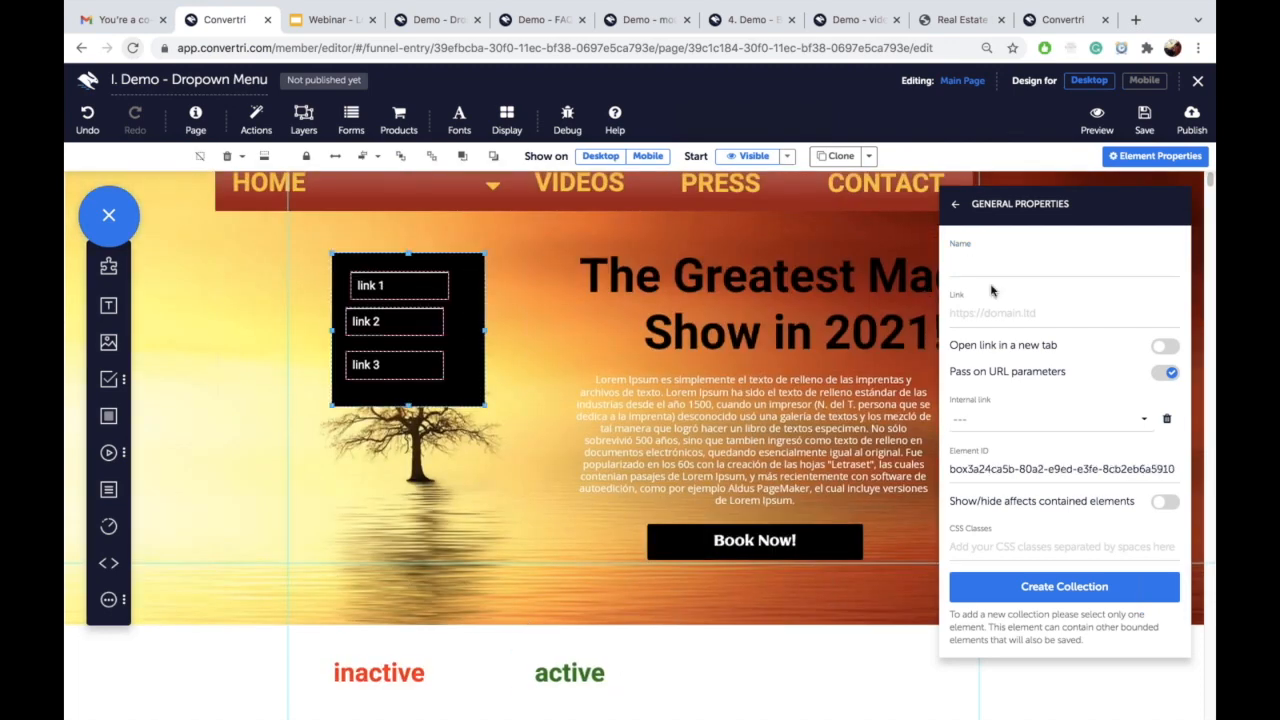
click(1013, 265)
text(menu 1)
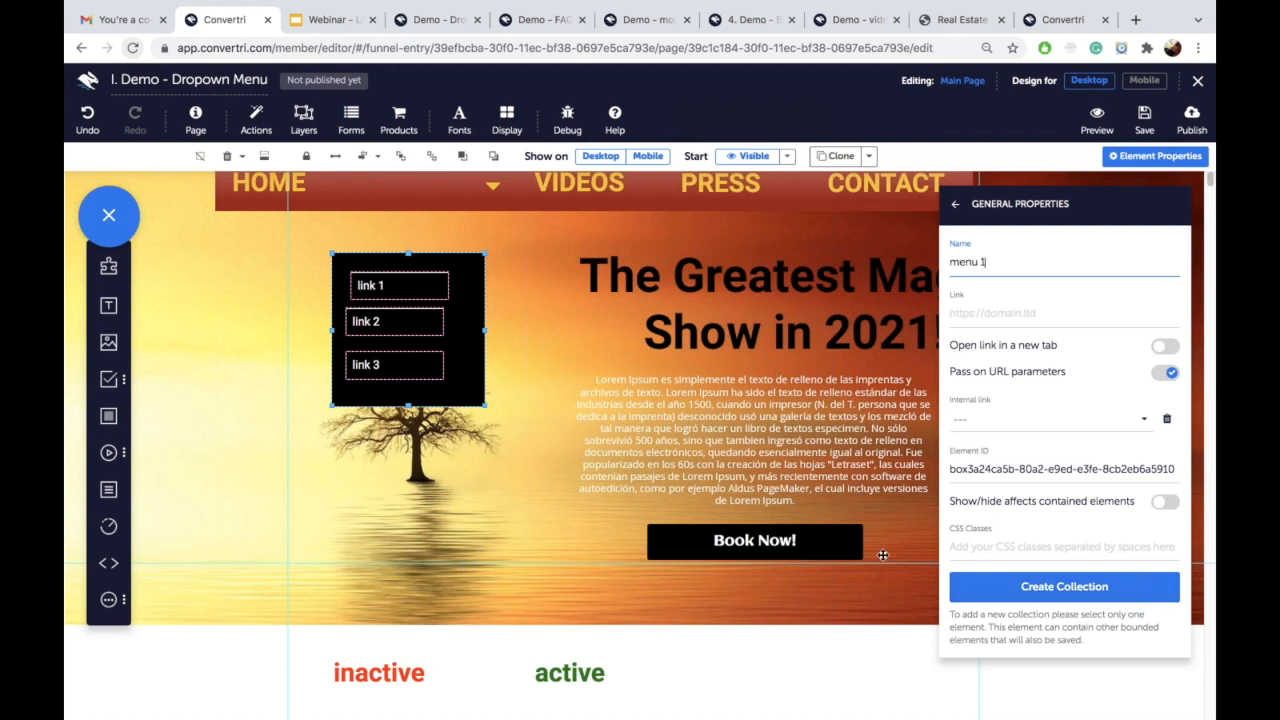
click(1143, 120)
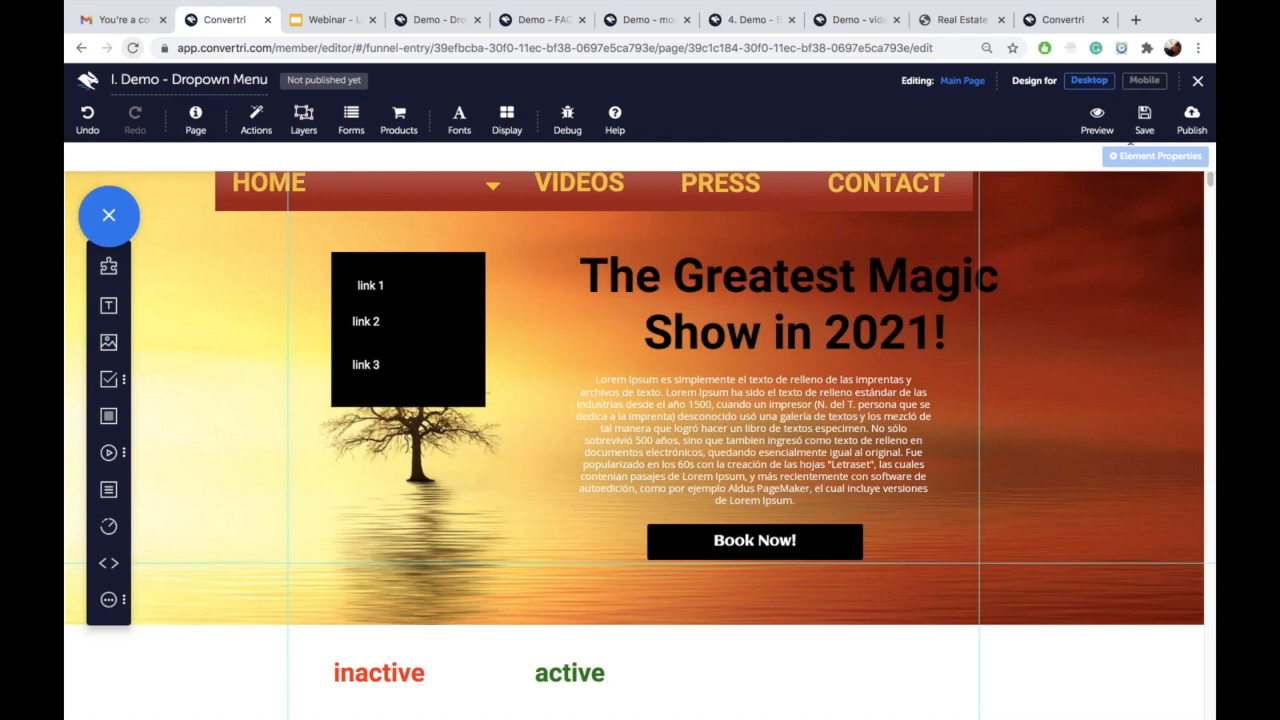
Step: Check the inactive label's starting visibility options unchanged, then select the green active label
scroll(626, 480, down, 3)
scroll(531, 497, up, 3)
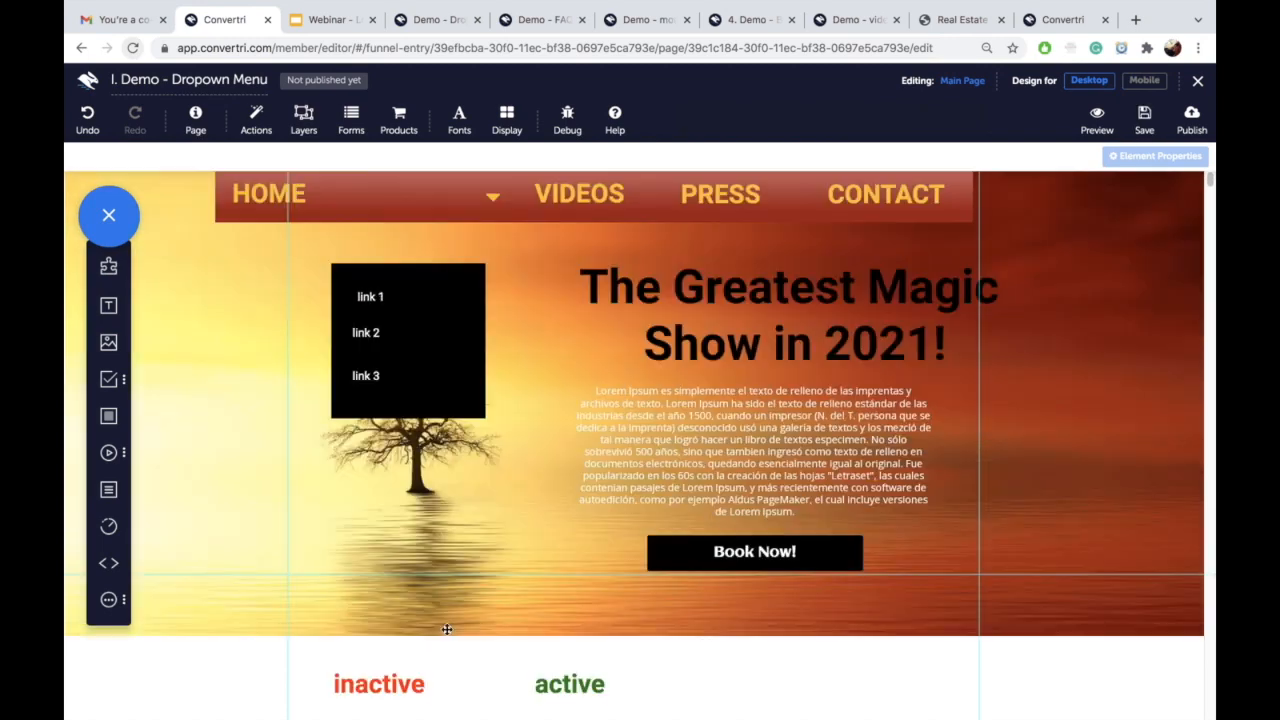
click(398, 672)
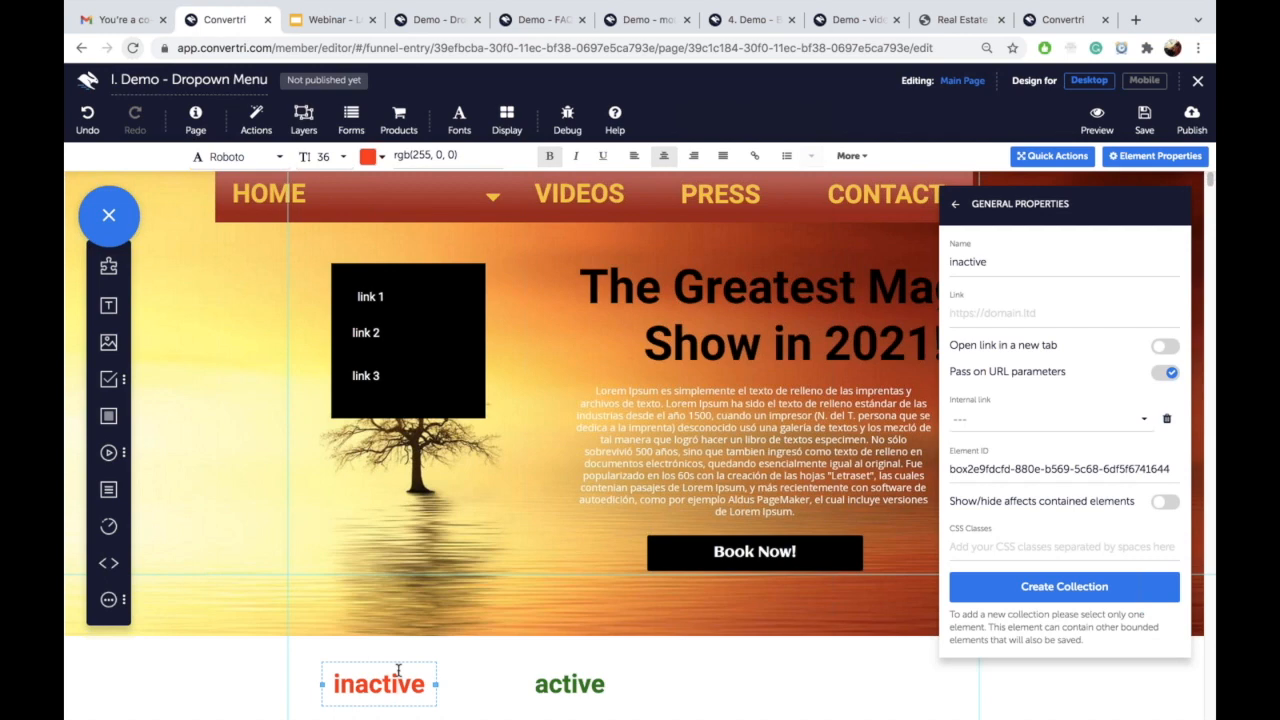
scroll(398, 672, down, 2)
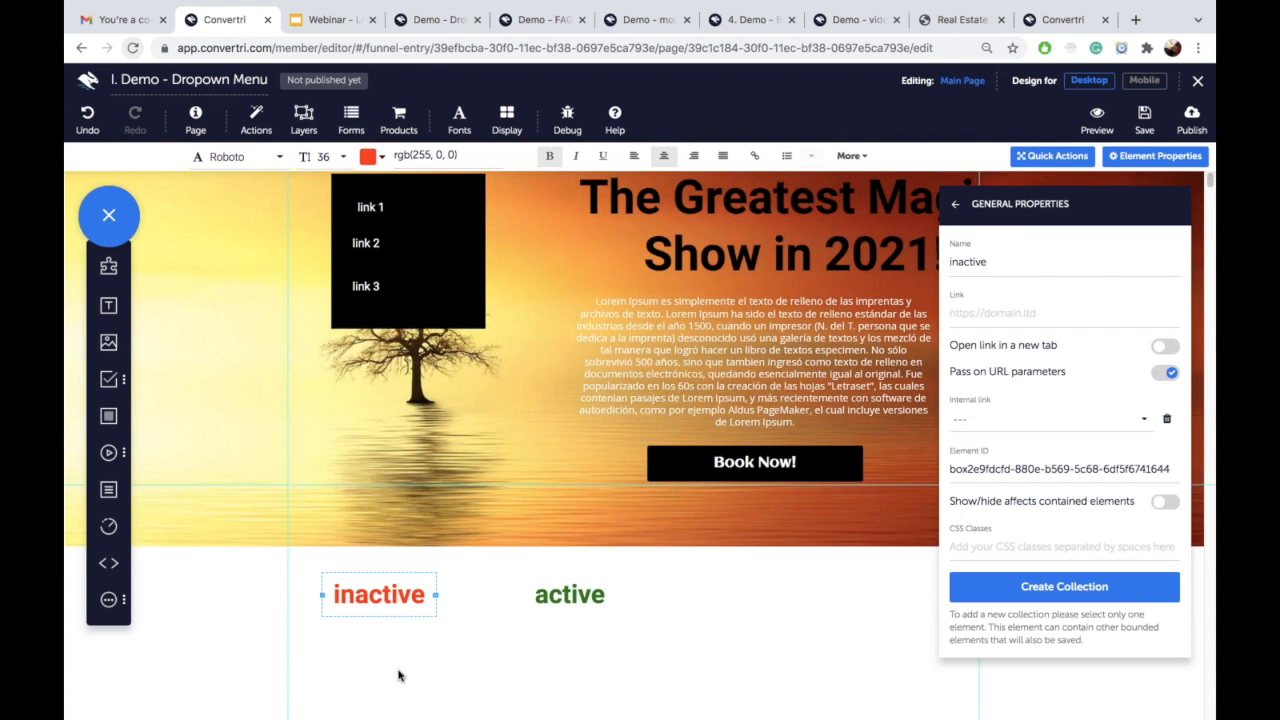
click(412, 571)
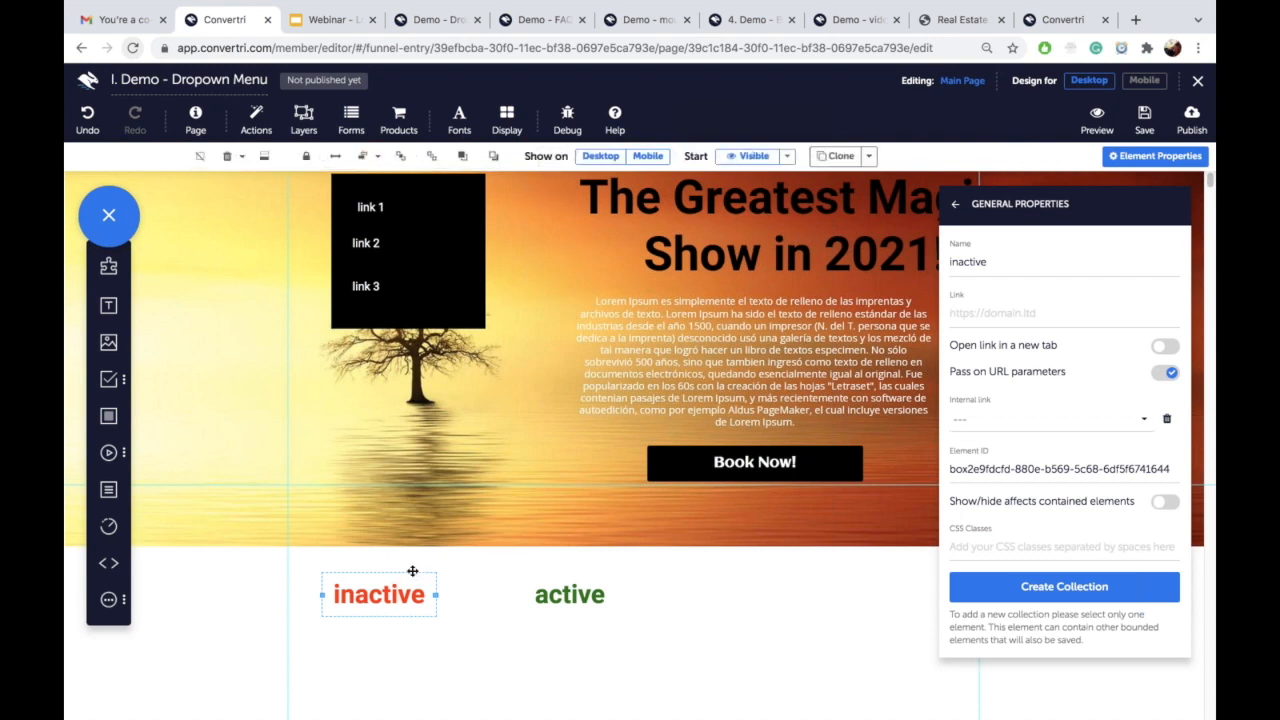
click(786, 158)
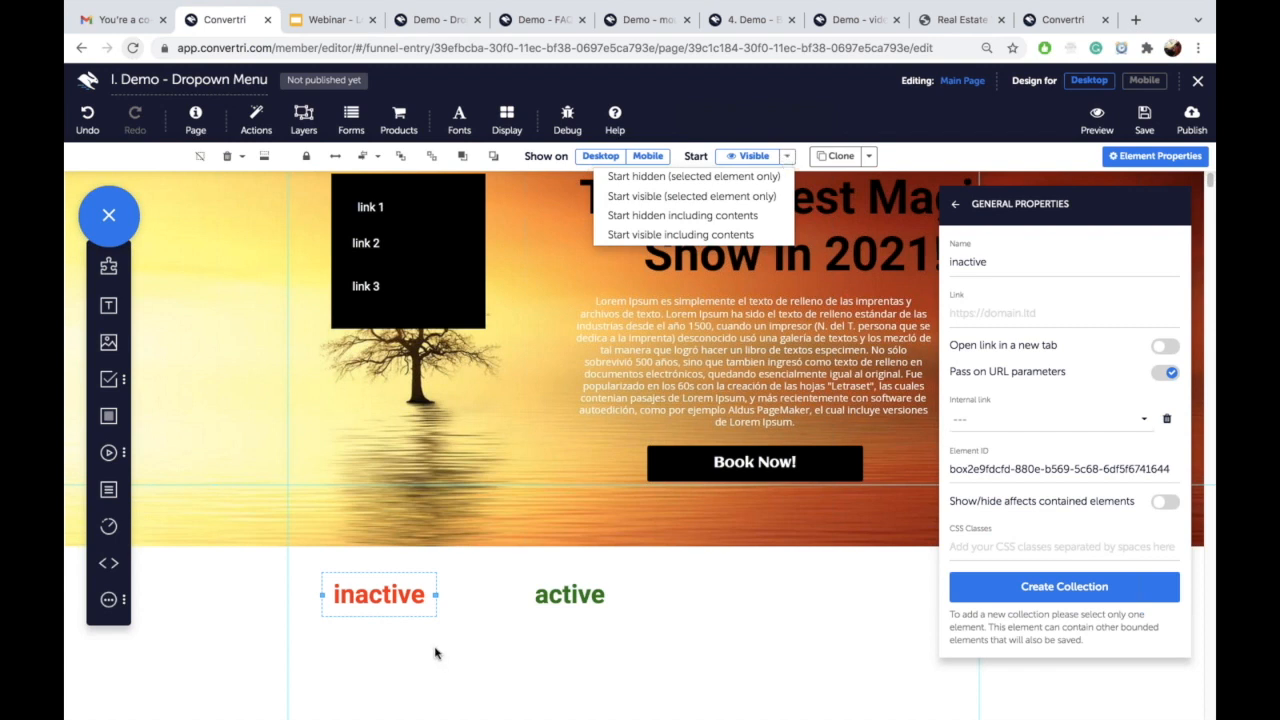
click(727, 197)
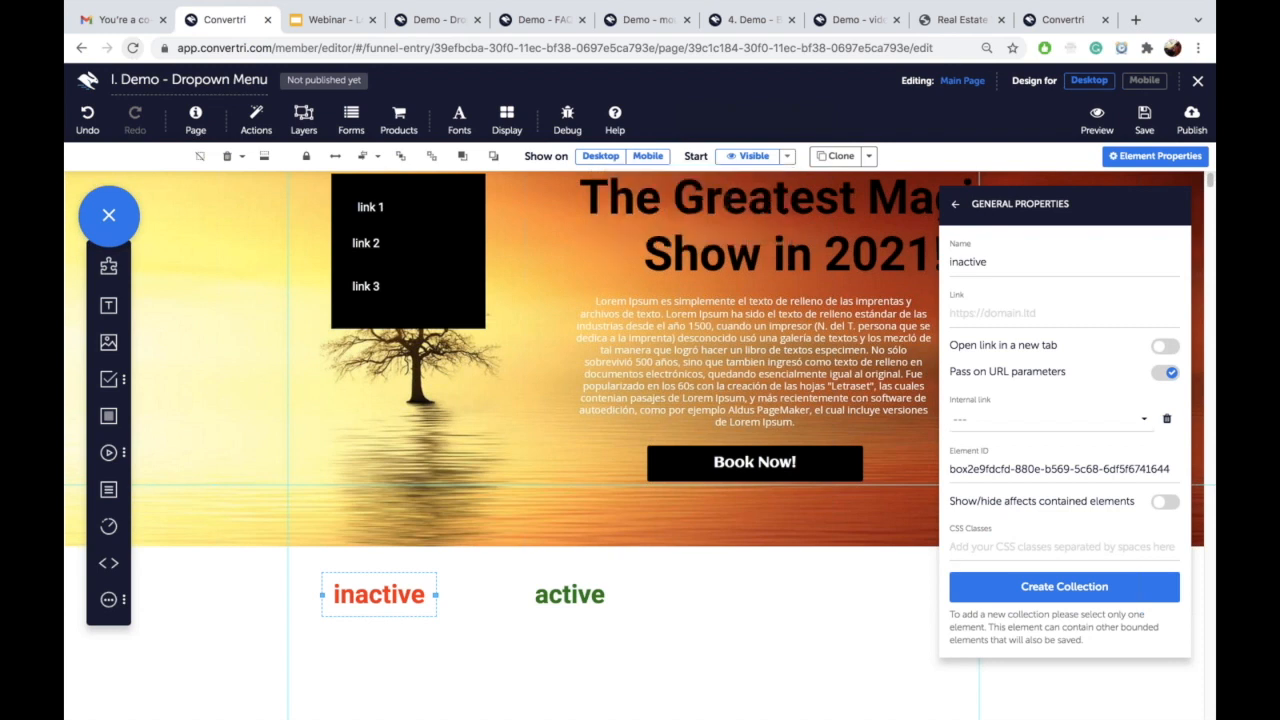
click(571, 598)
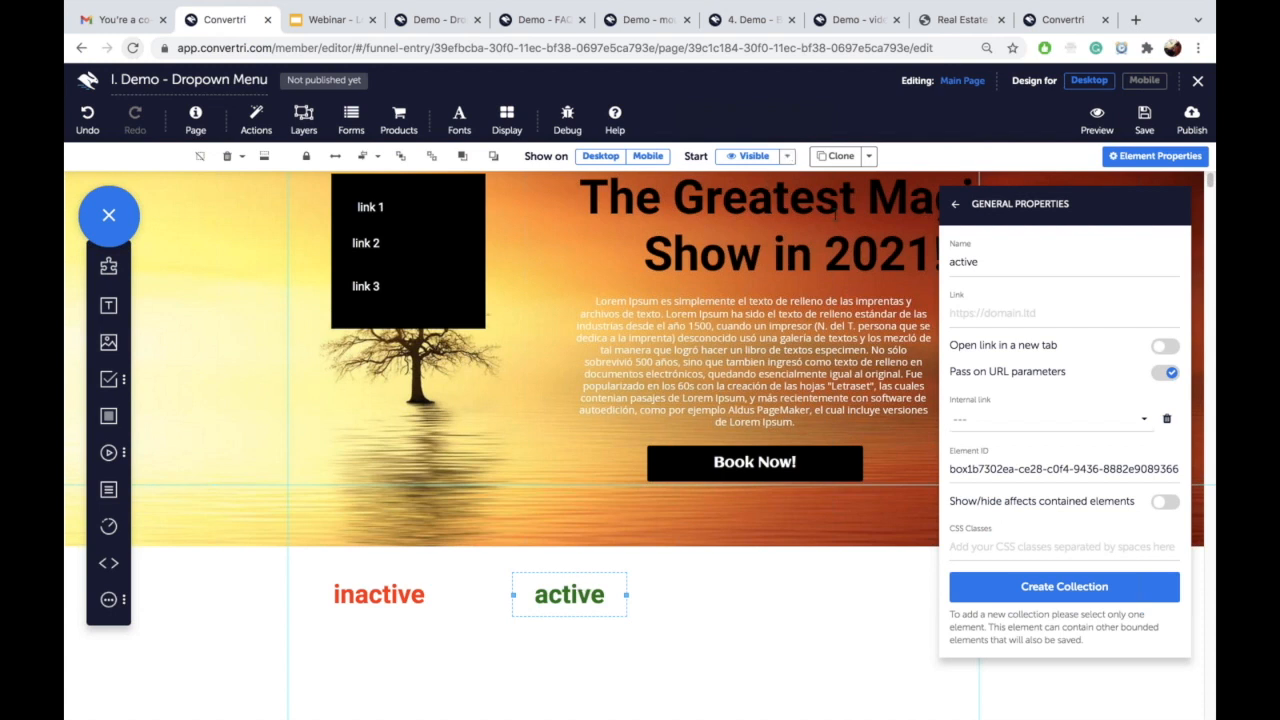
Step: Make the active label and the black link box start hidden, along with the box's links
click(788, 158)
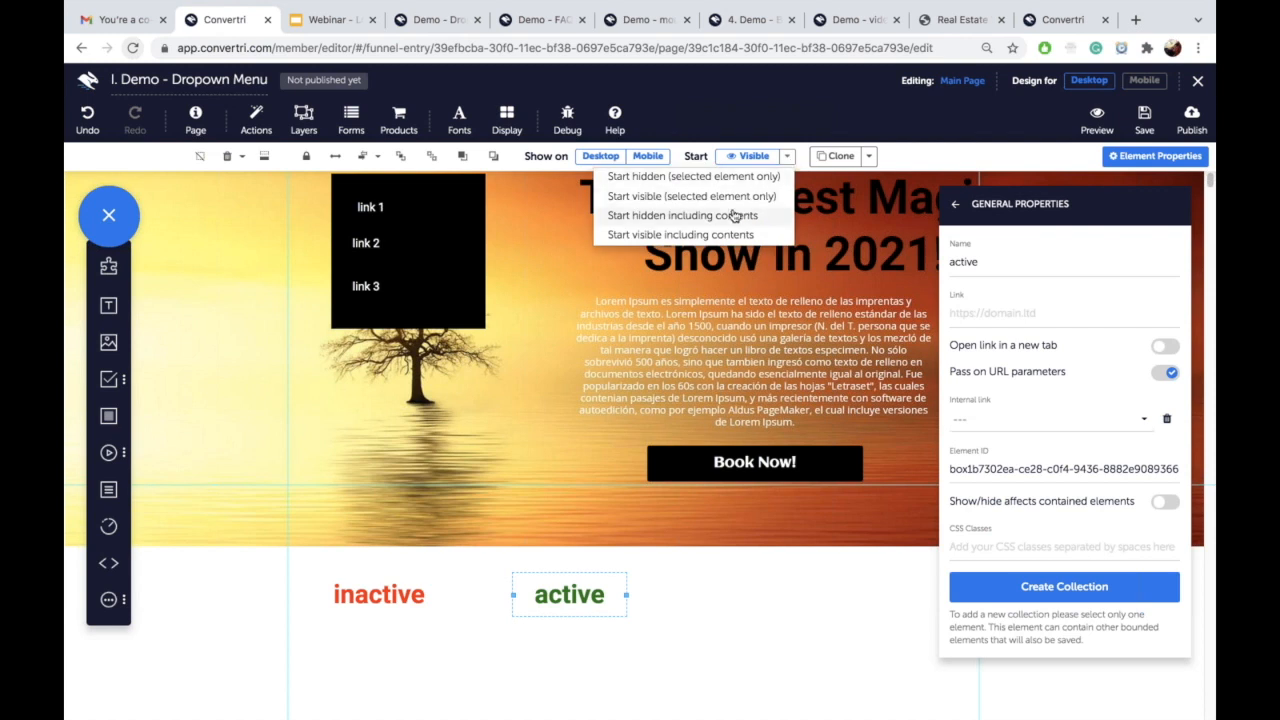
click(722, 177)
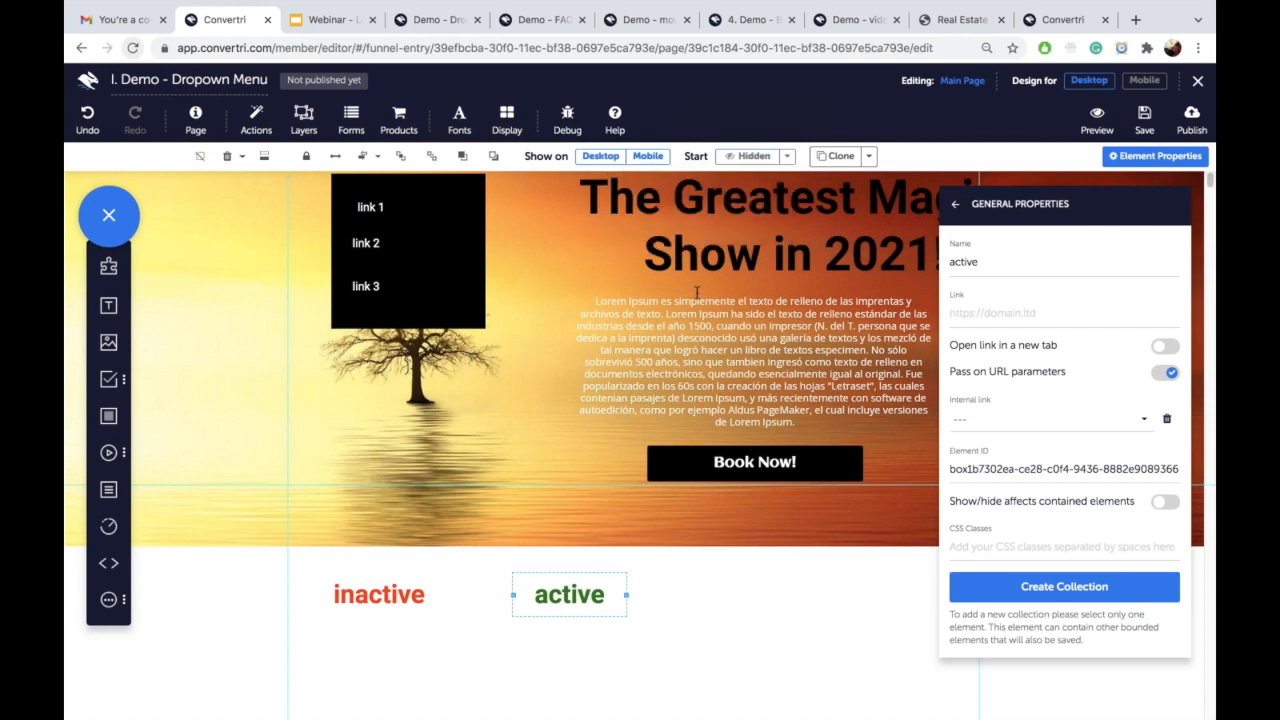
scroll(550, 380, up, 1)
click(461, 253)
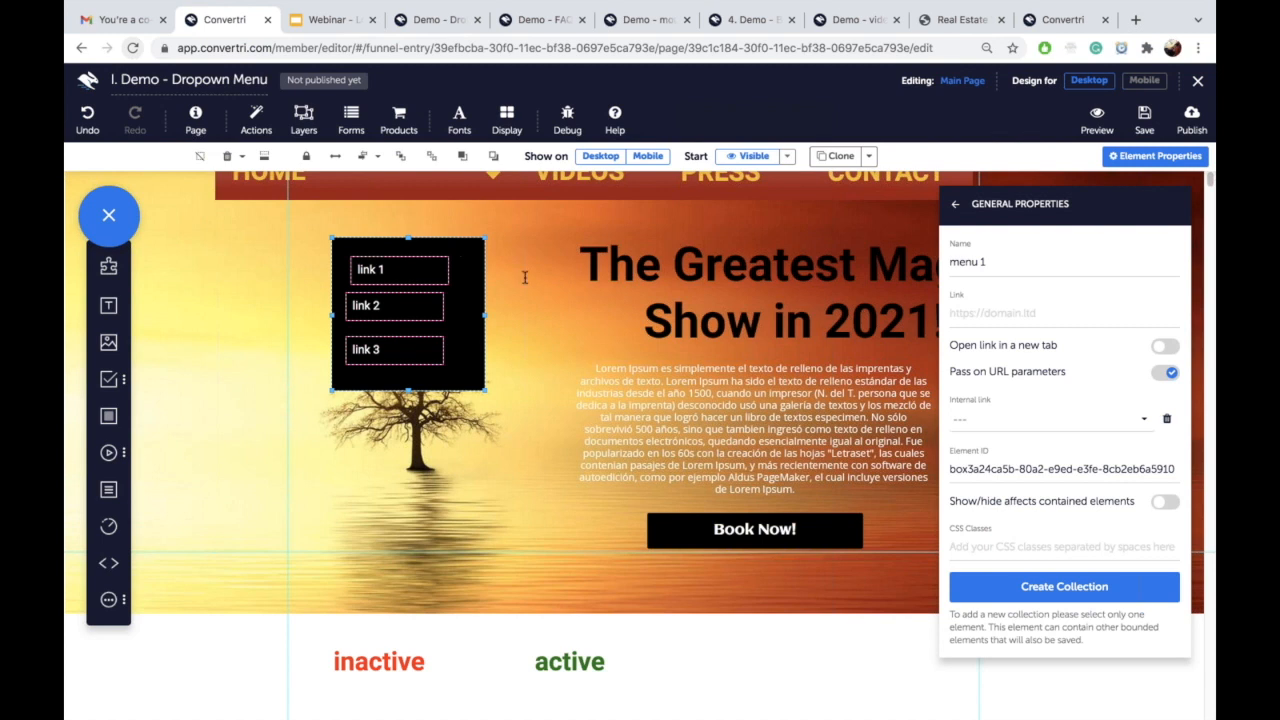
click(787, 156)
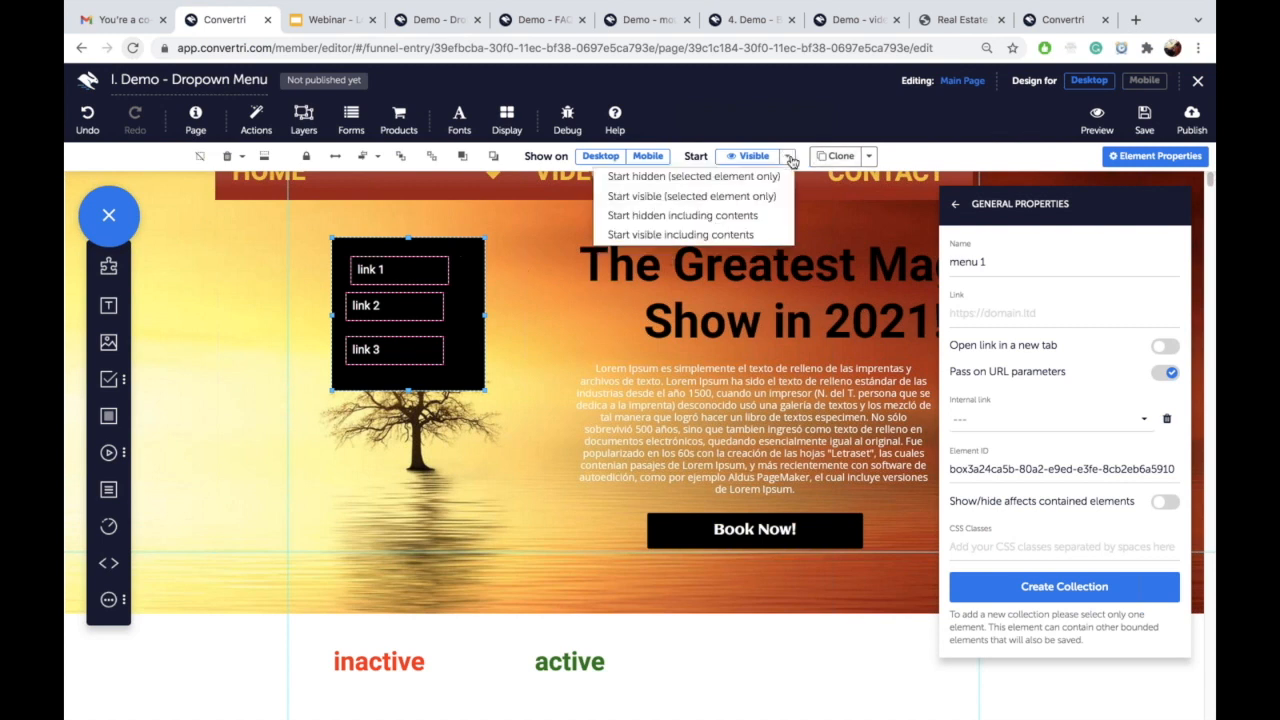
click(741, 219)
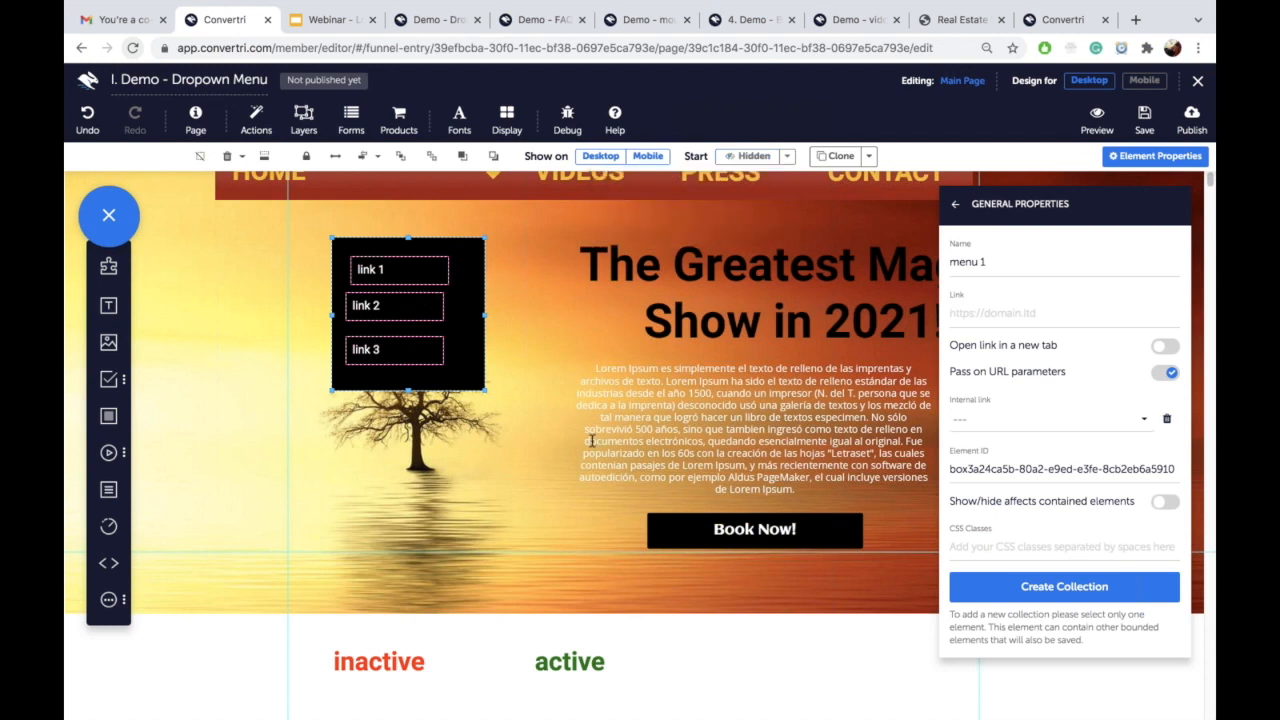
Step: Keep the inactive label visible at start, then reselect the inactive label
click(404, 656)
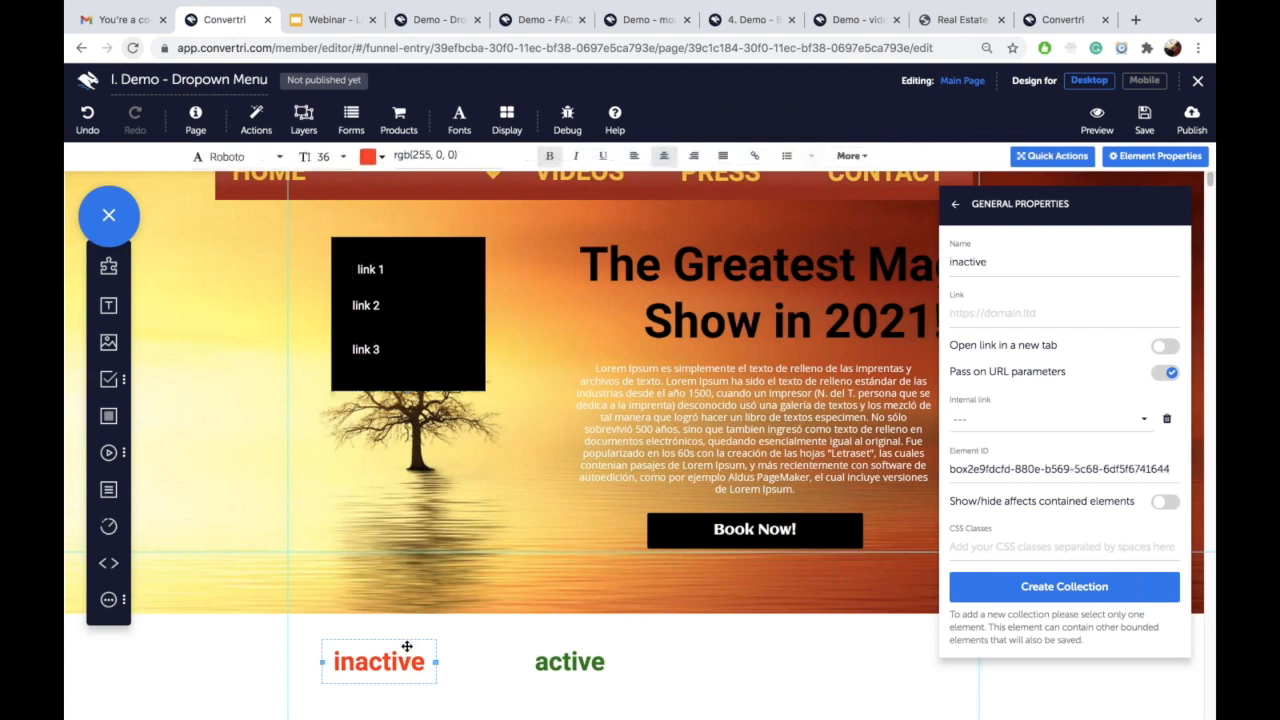
click(407, 647)
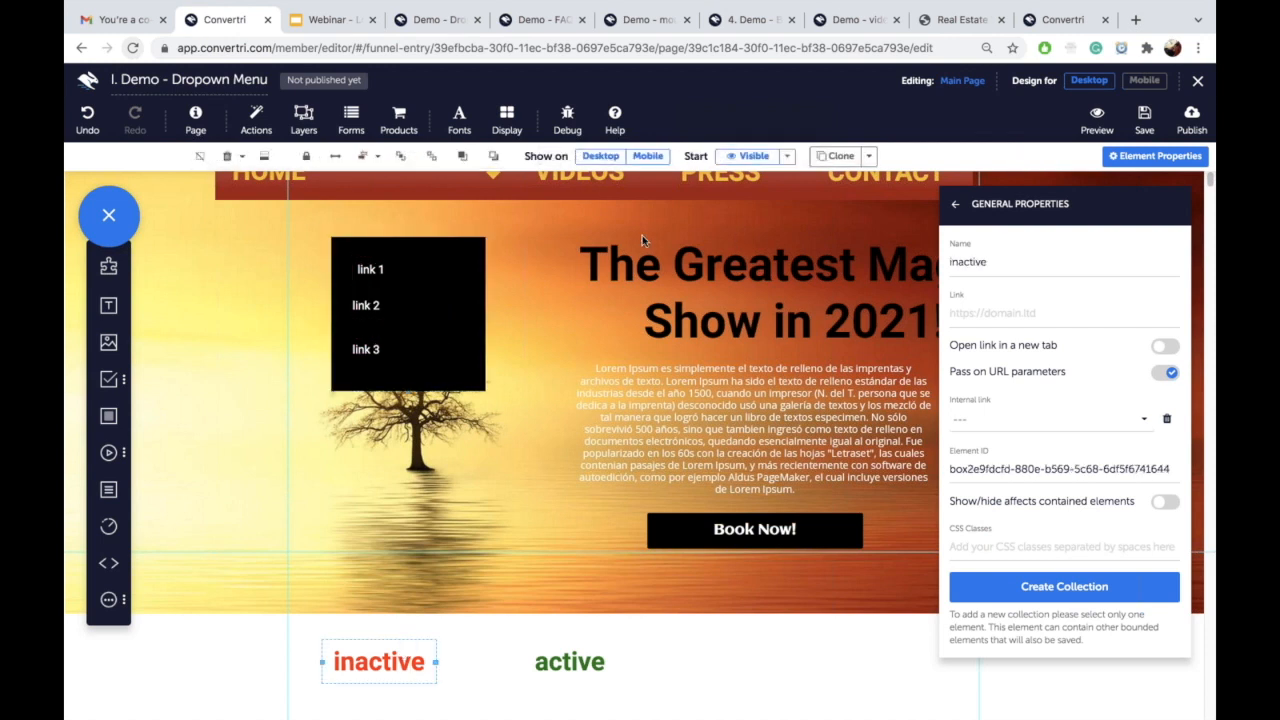
click(787, 156)
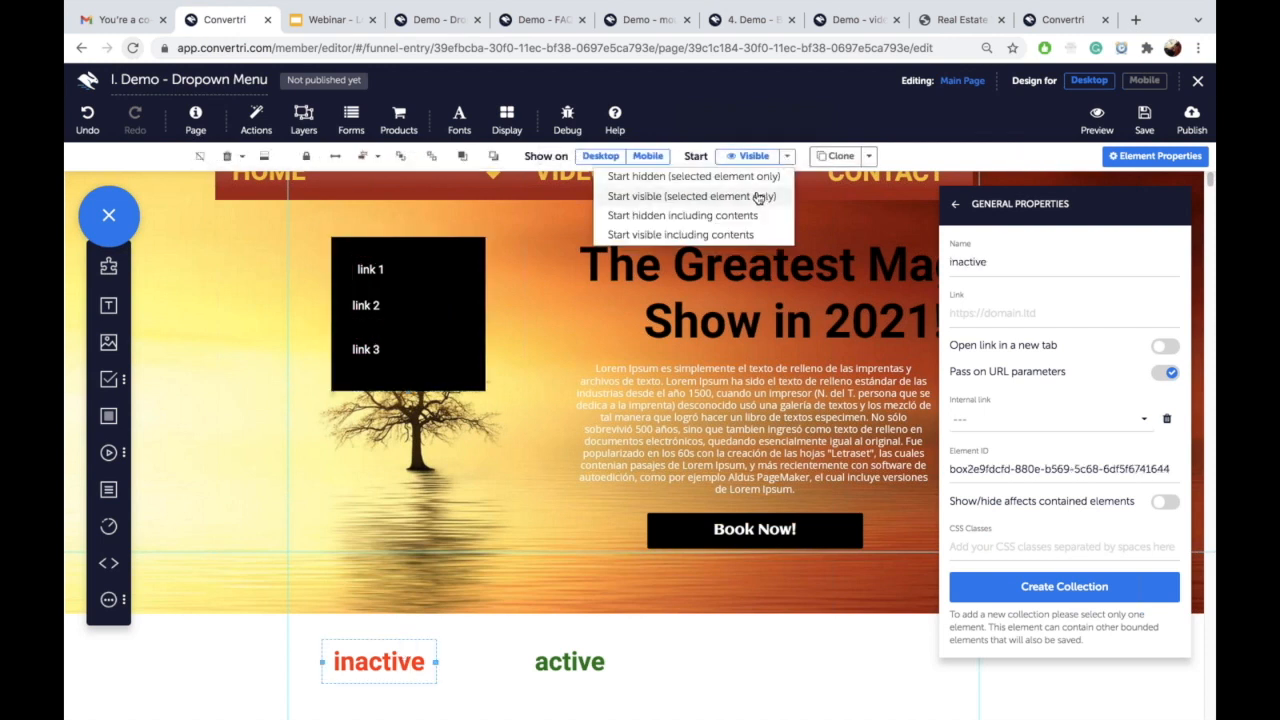
click(758, 197)
click(591, 660)
click(581, 646)
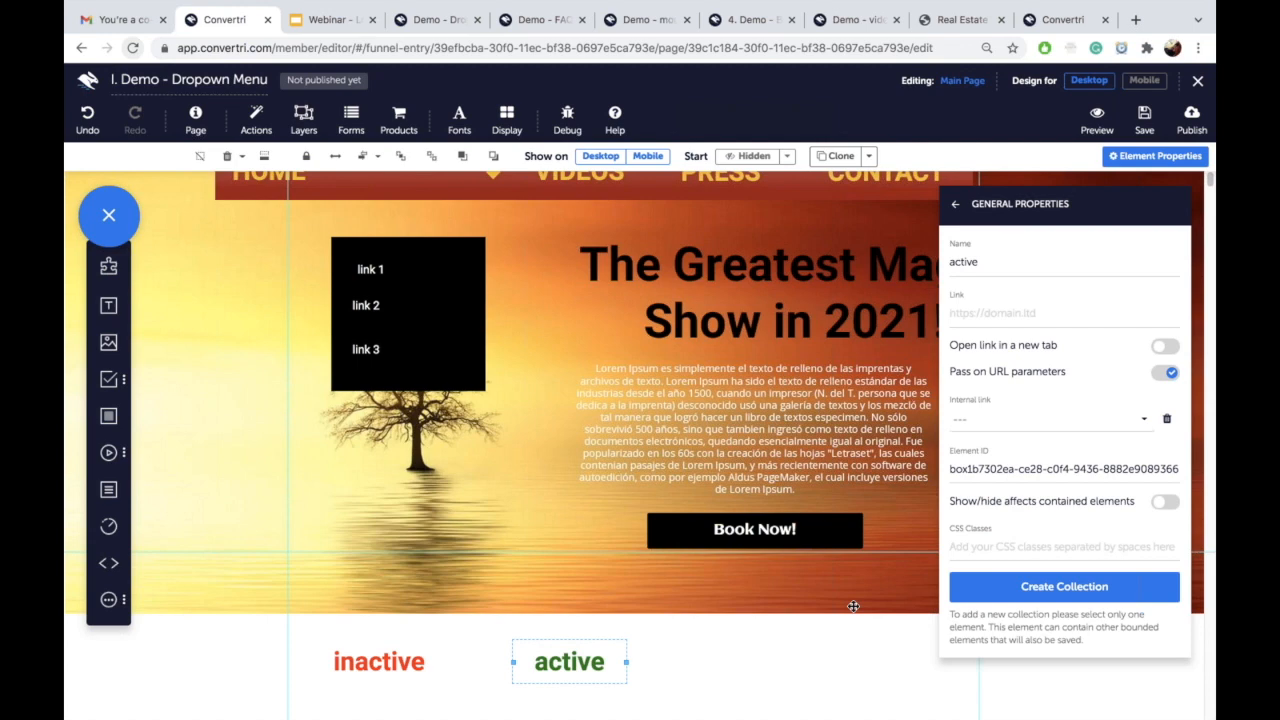
scroll(853, 606, down, 3)
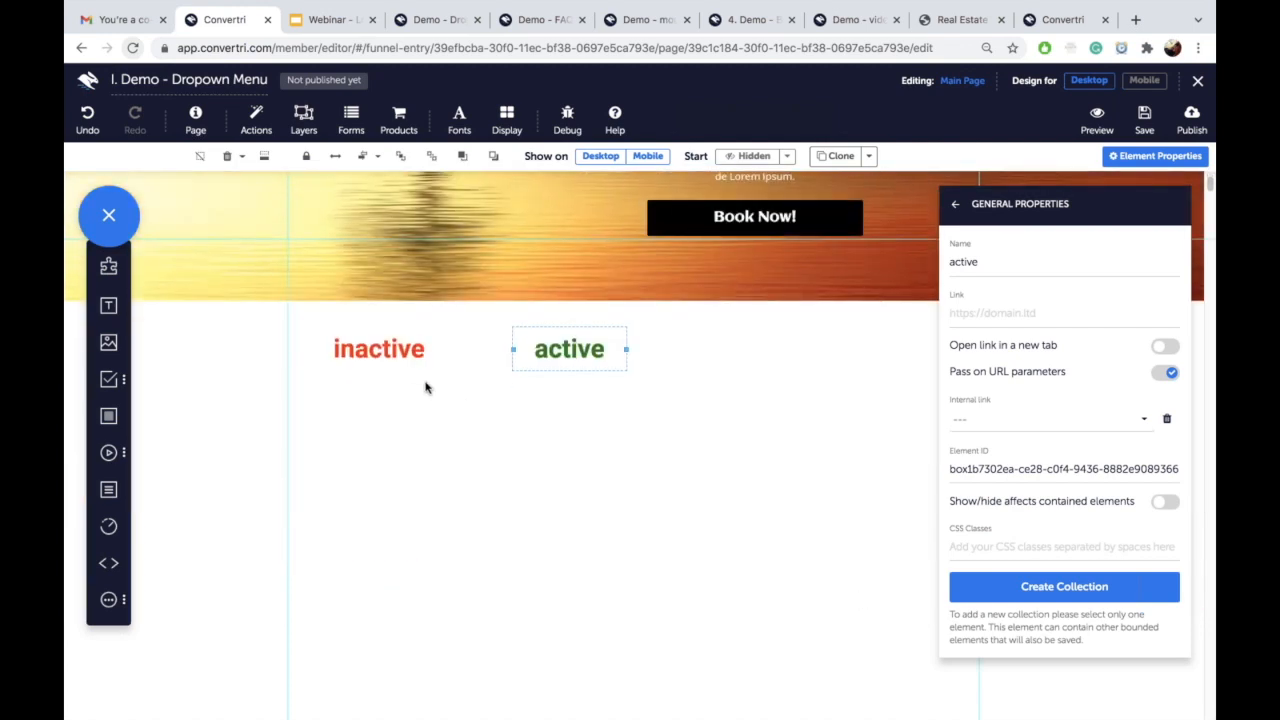
click(405, 345)
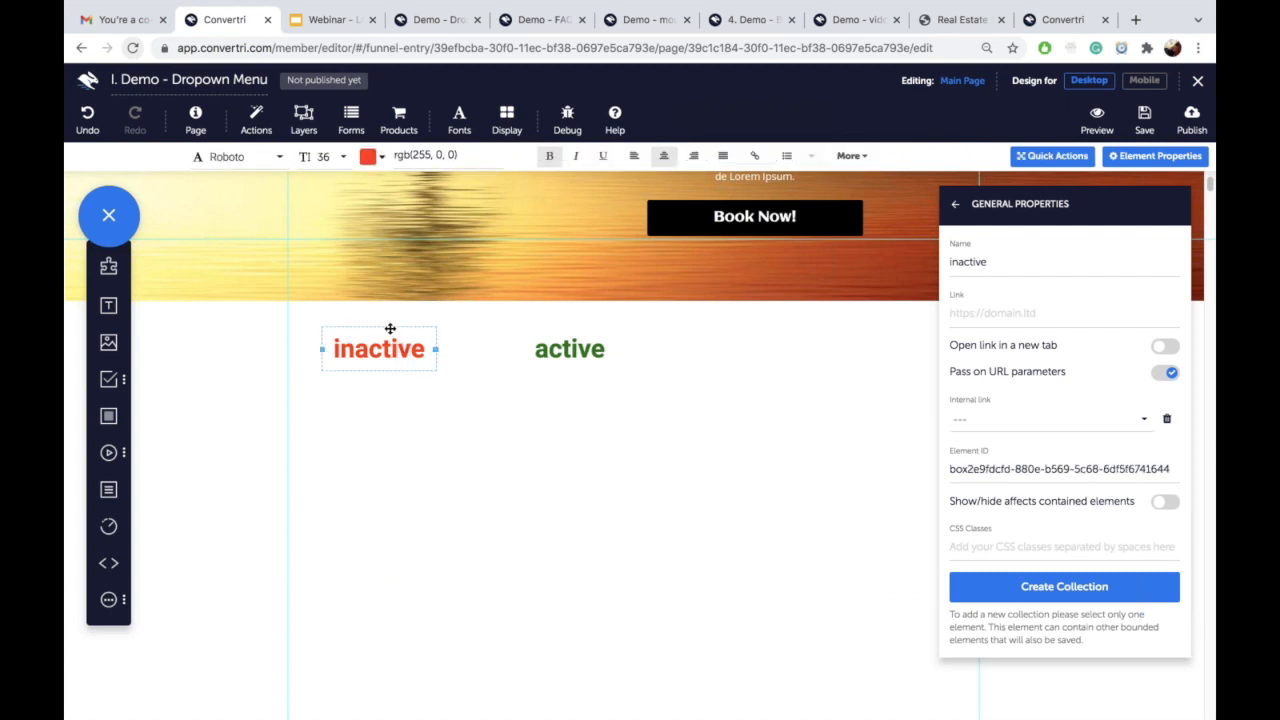
Step: Start an On click, Show target action on the inactive text and open the target list
click(956, 205)
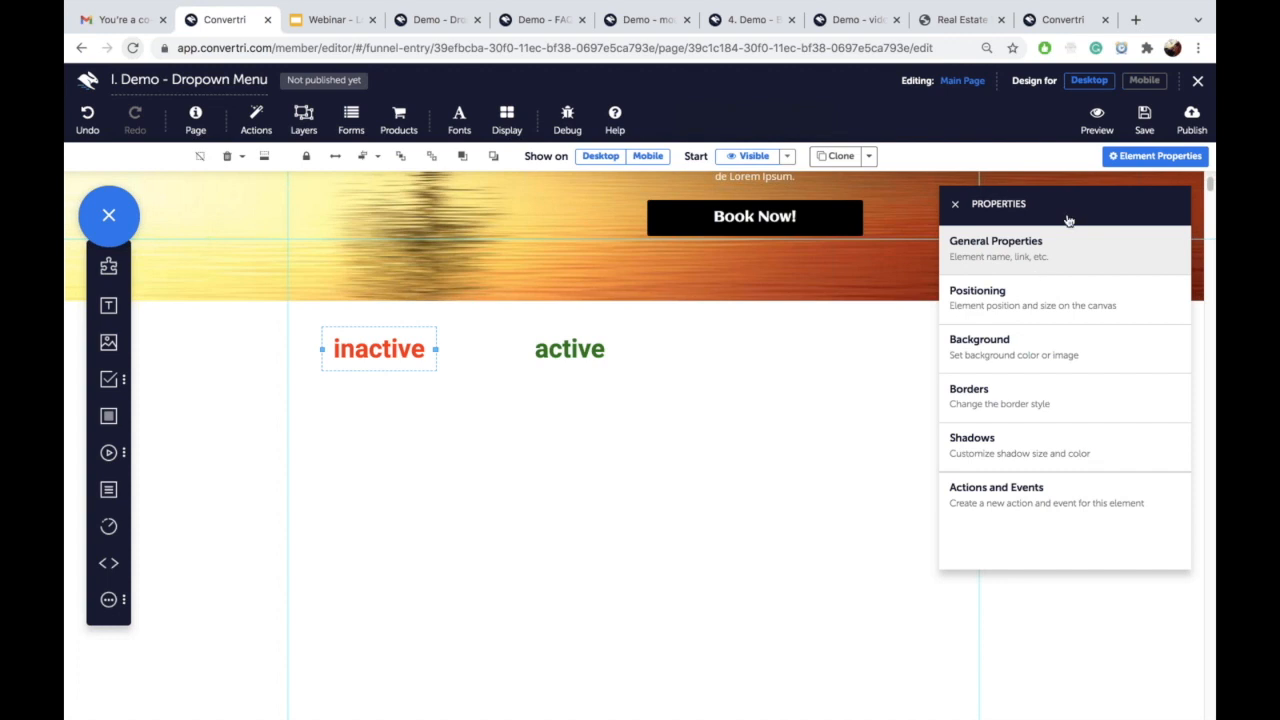
click(1005, 491)
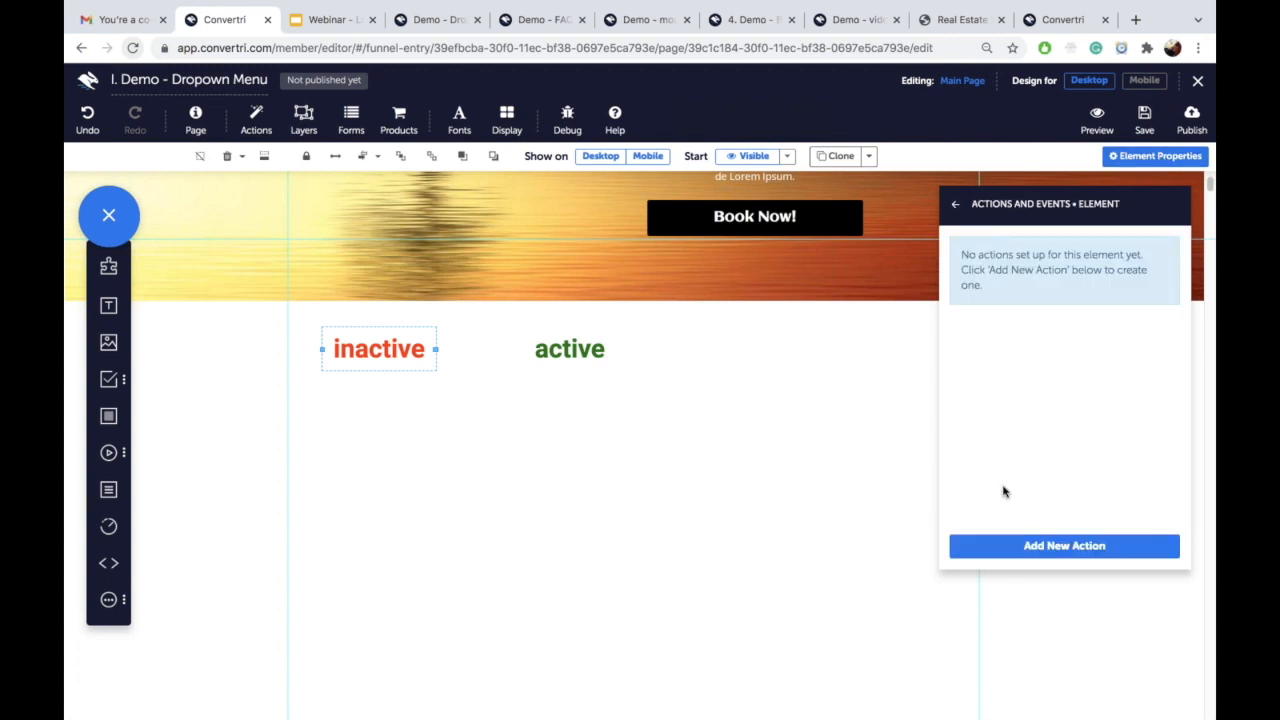
click(994, 547)
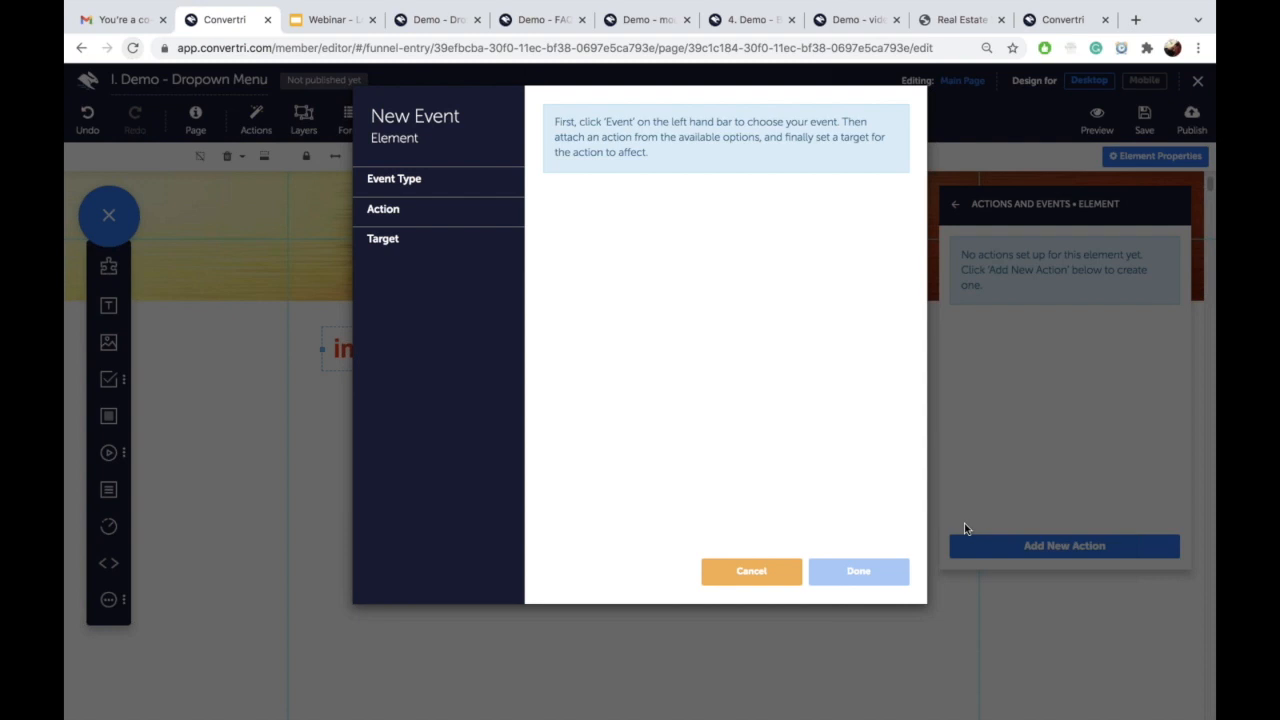
click(470, 190)
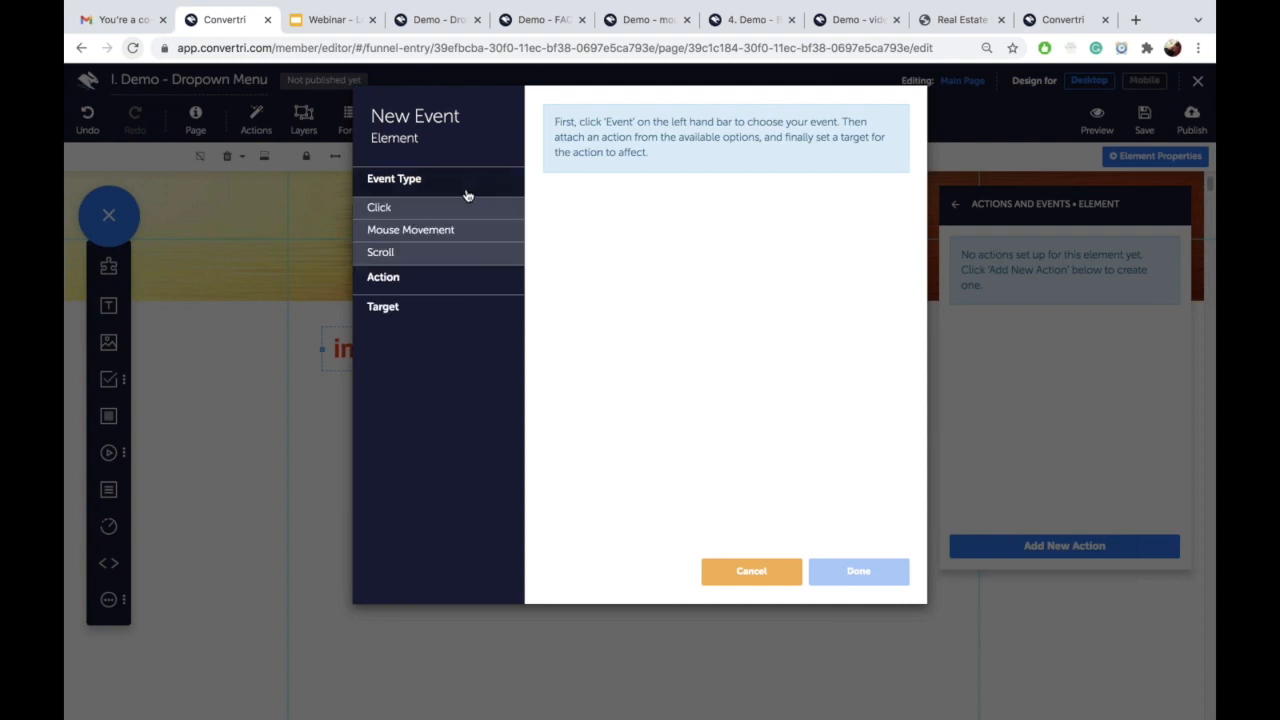
click(451, 212)
click(552, 167)
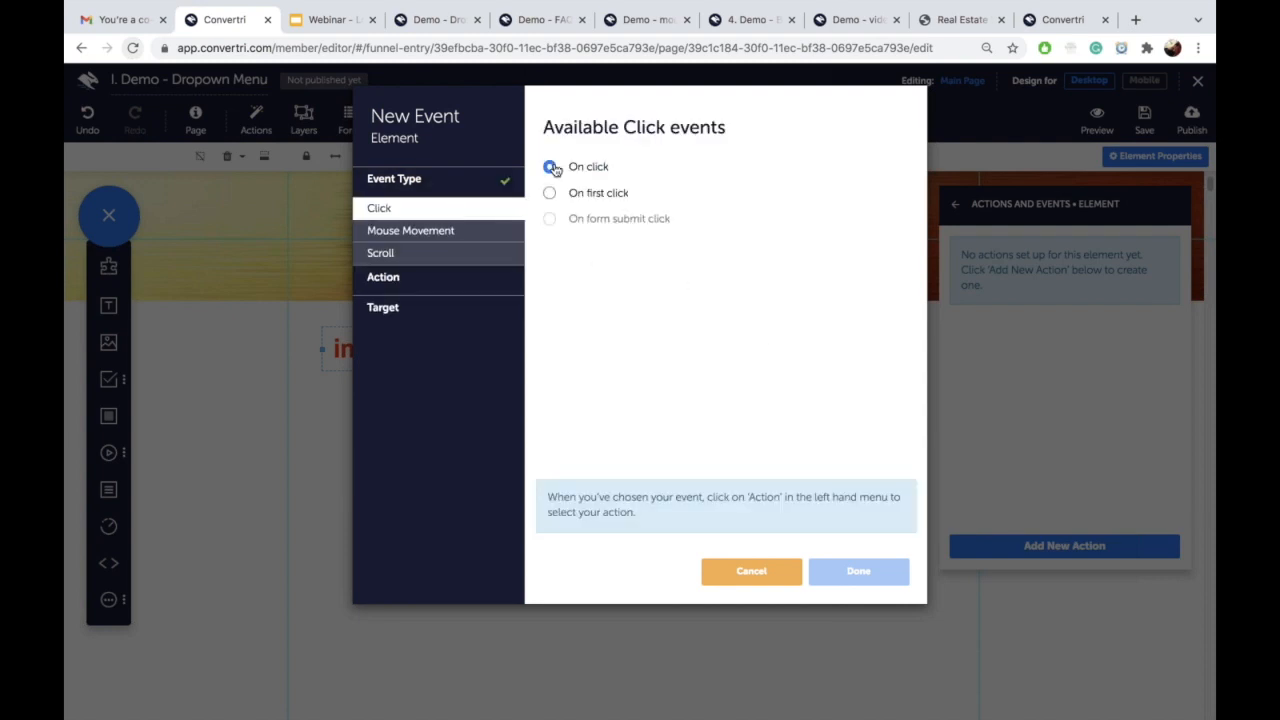
click(453, 278)
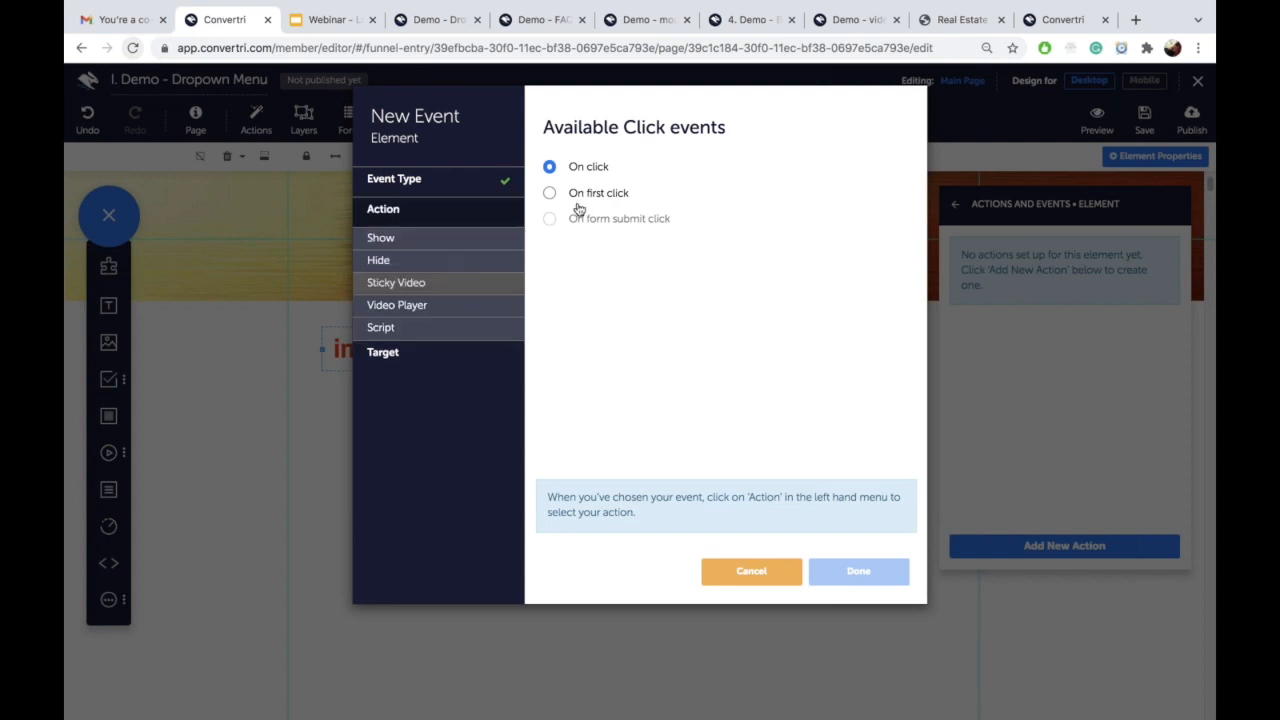
click(437, 240)
click(549, 167)
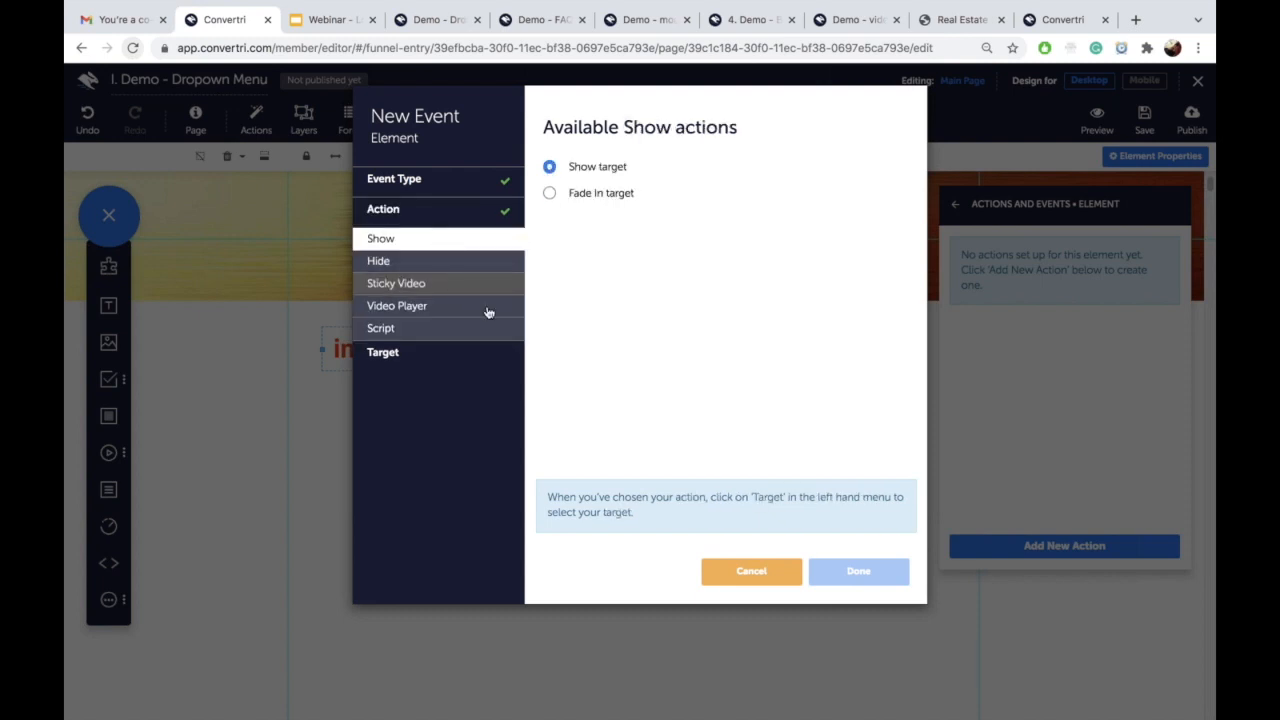
click(454, 357)
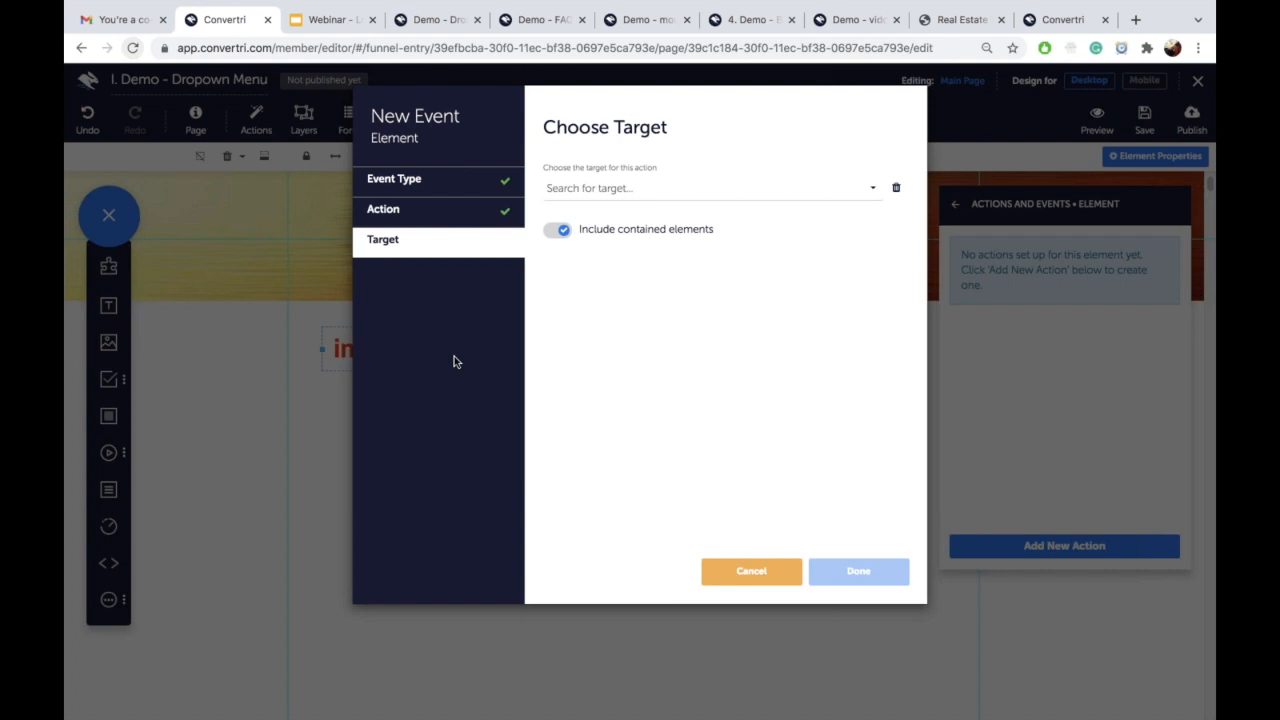
click(591, 189)
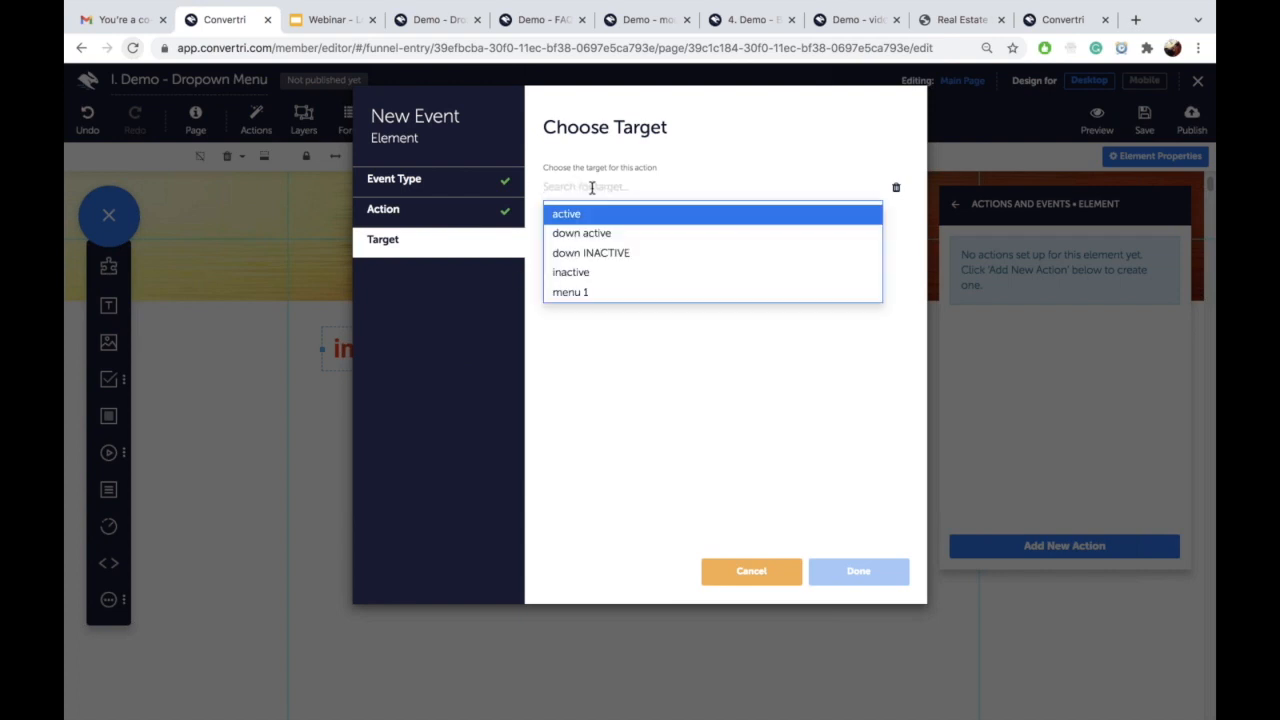
Step: Cancel the unfinished action and review the nav dropdown arrow's click actions
click(766, 572)
scroll(767, 578, up, 5)
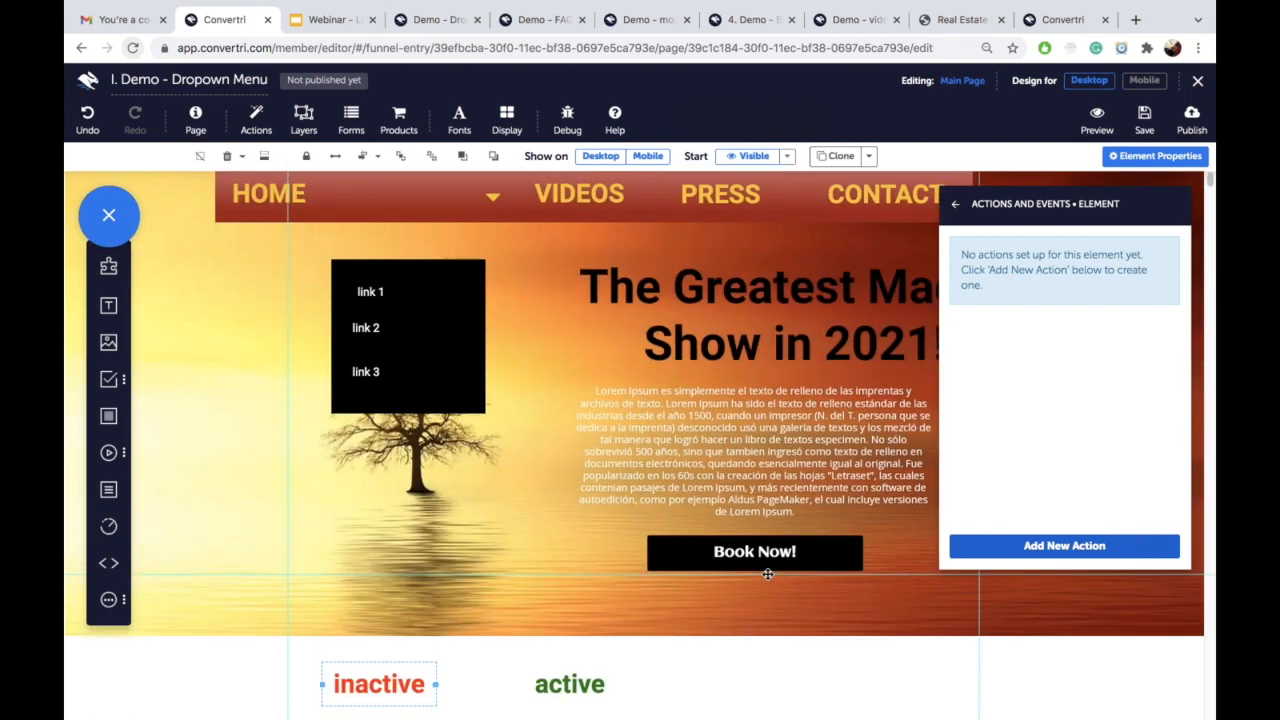
click(491, 196)
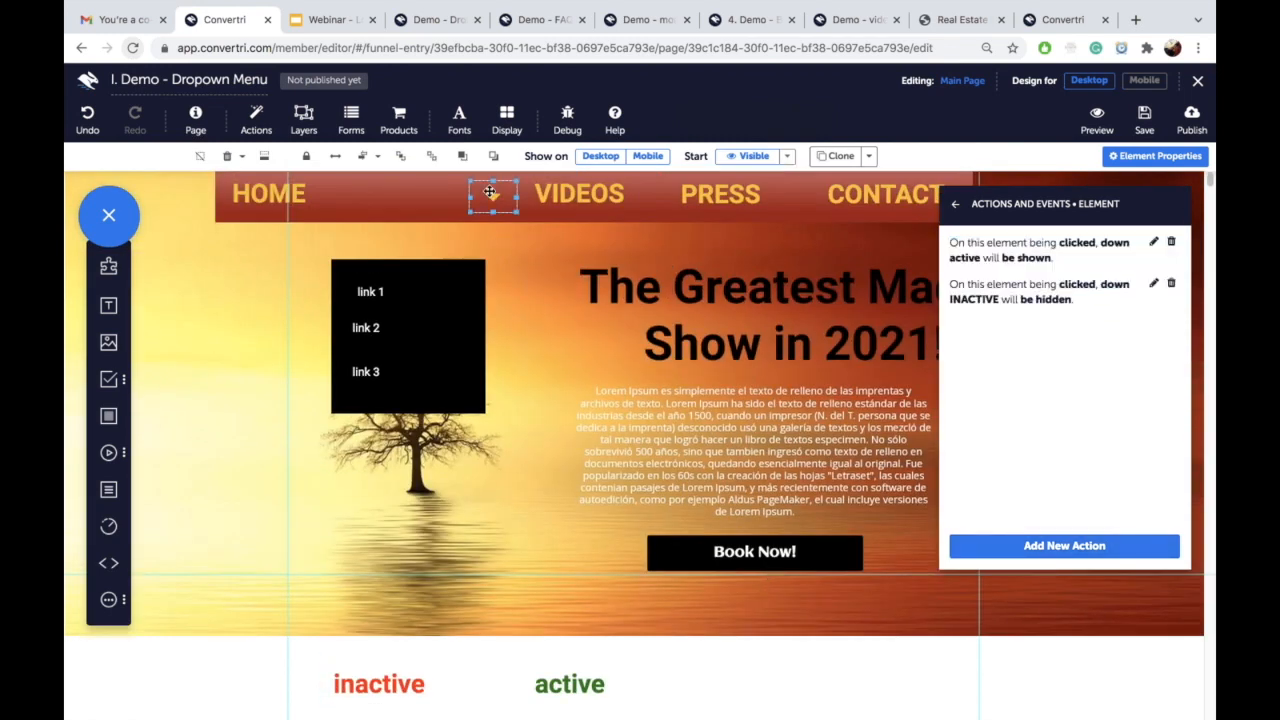
click(490, 193)
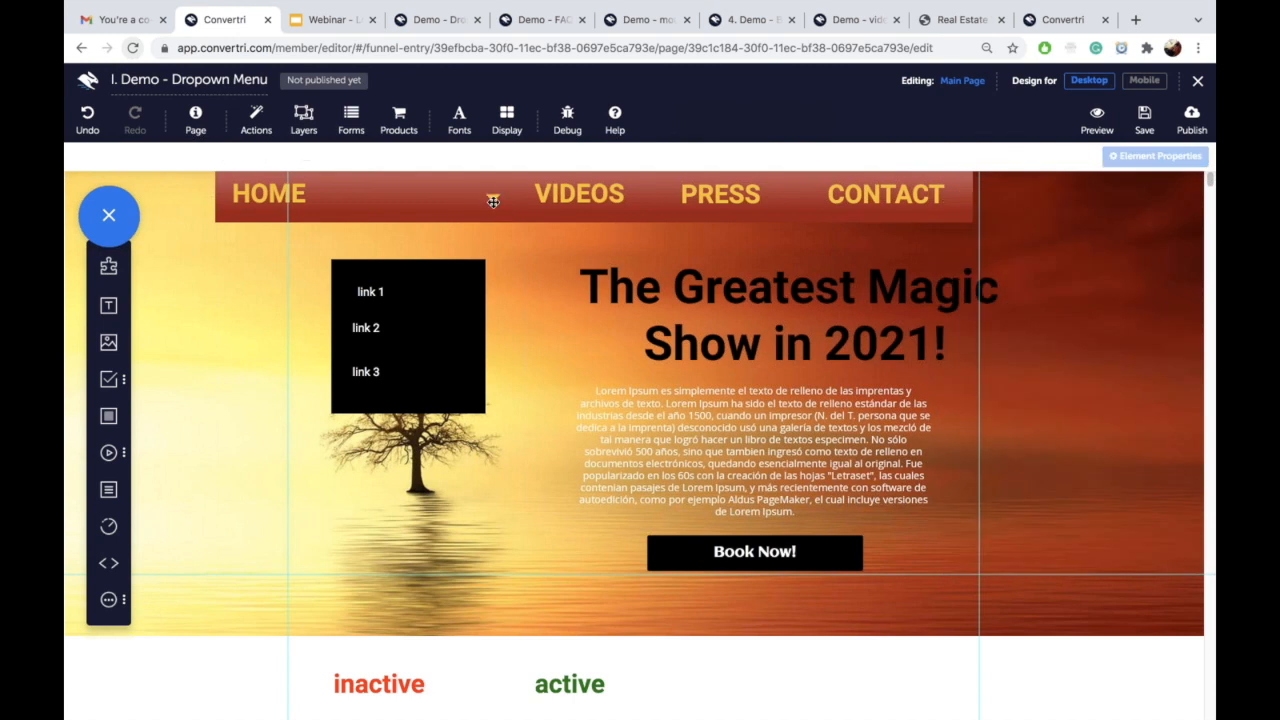
click(494, 203)
click(495, 204)
Step: Scroll back down and reselect the inactive text element
scroll(509, 214, down, 3)
scroll(500, 240, up, 3)
scroll(500, 240, down, 4)
click(402, 416)
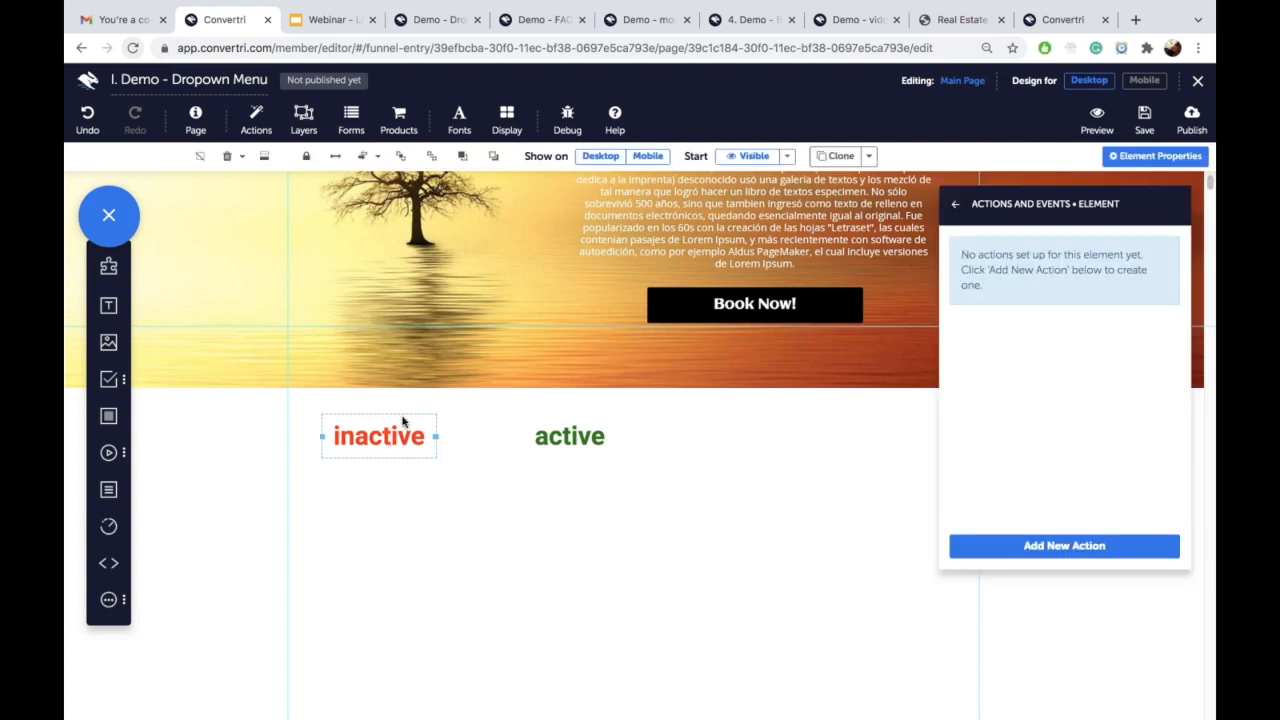
Step: Add an On click, Show target action on the inactive text targeting 'active'
click(1069, 546)
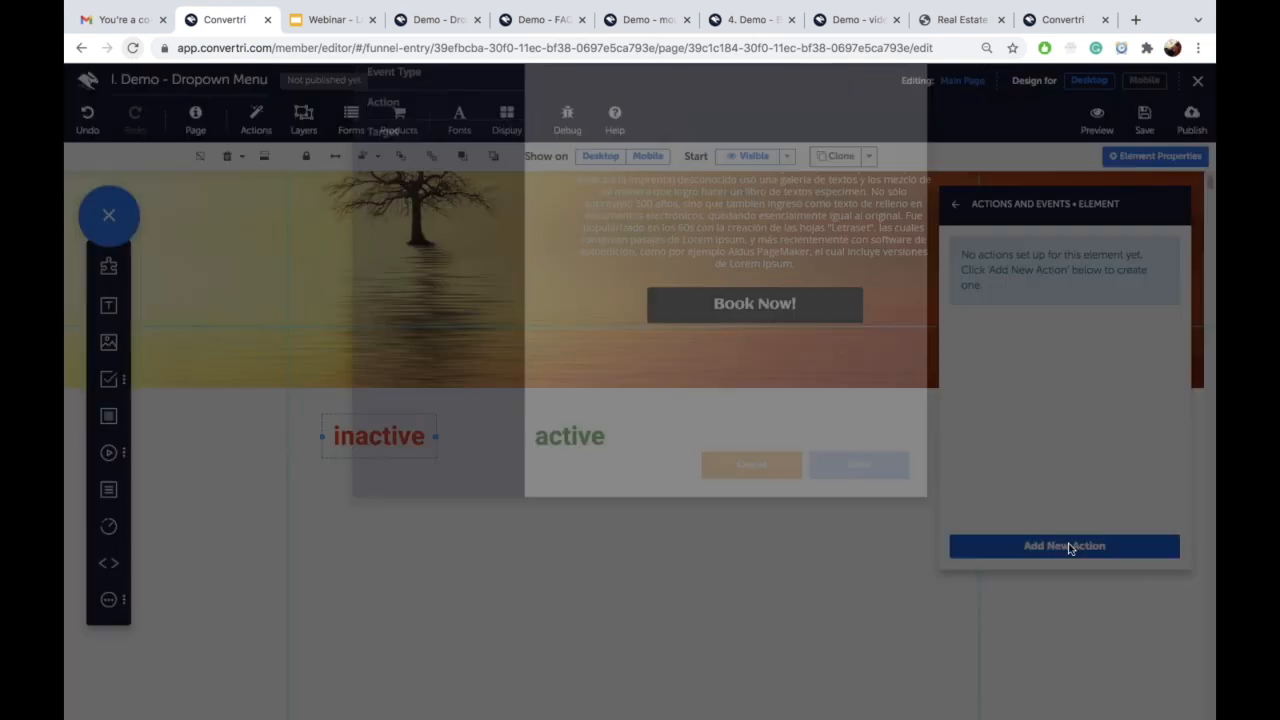
click(433, 182)
click(433, 207)
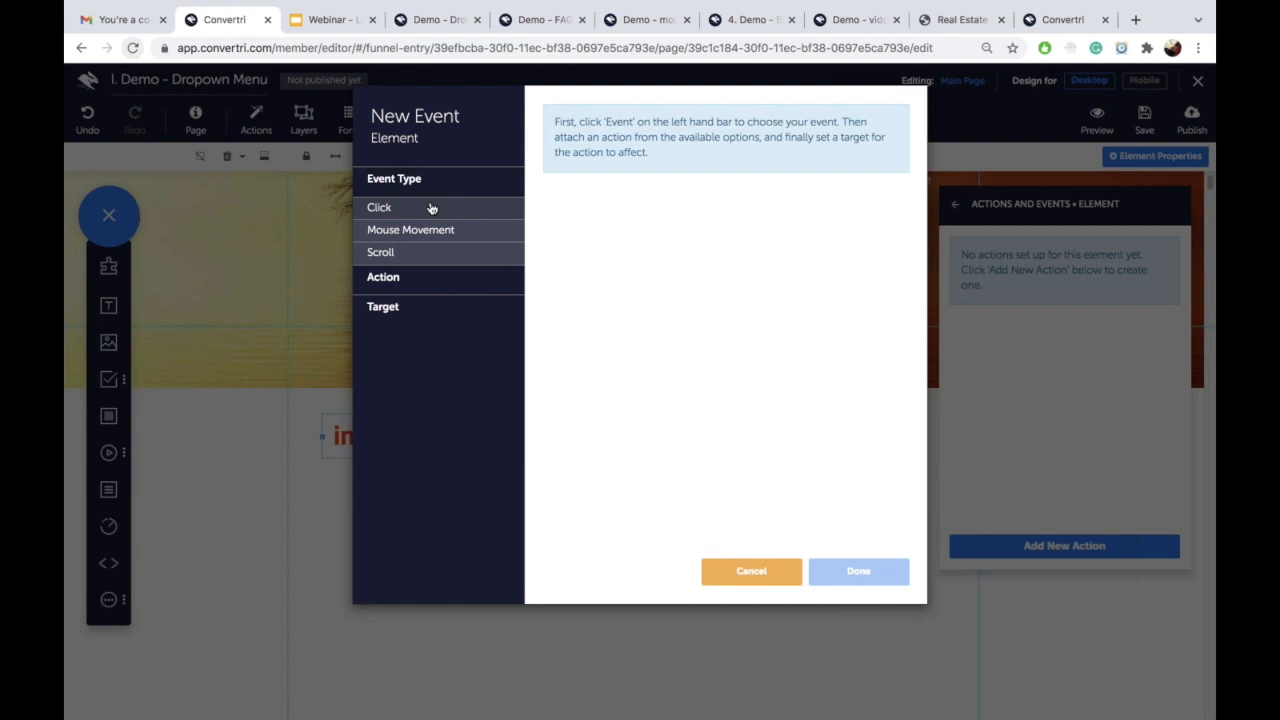
click(549, 168)
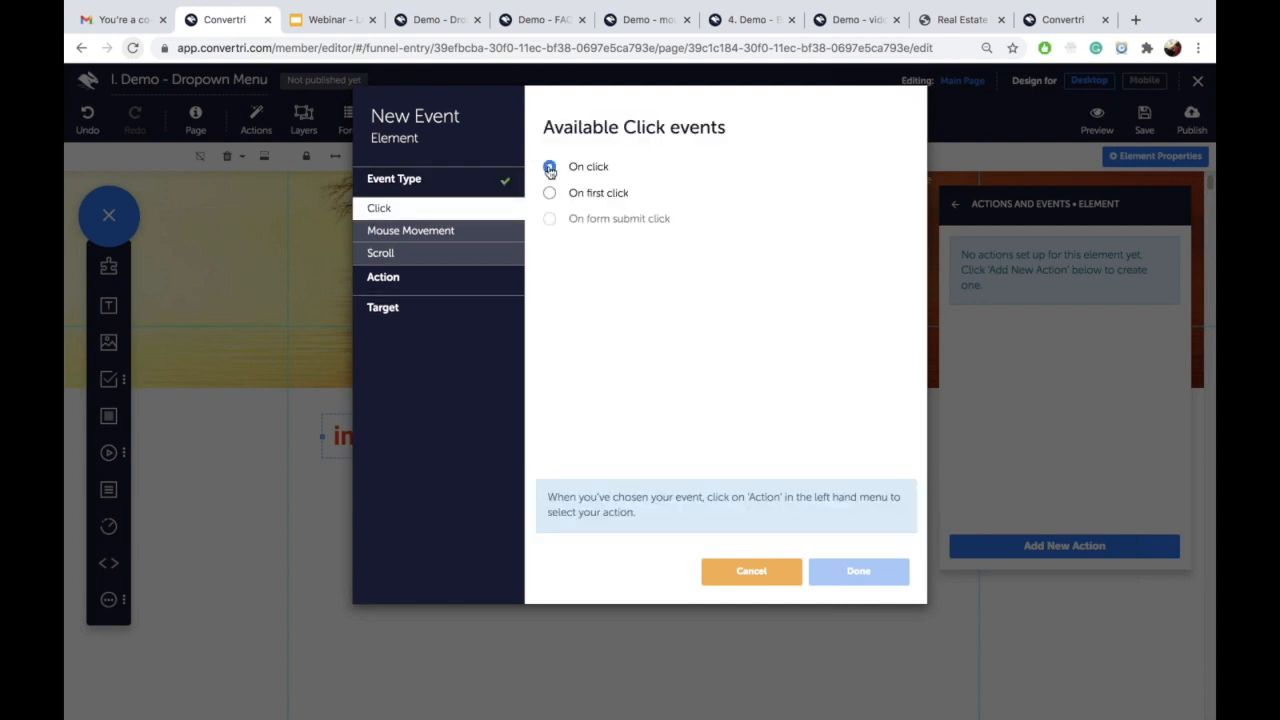
click(440, 284)
click(420, 238)
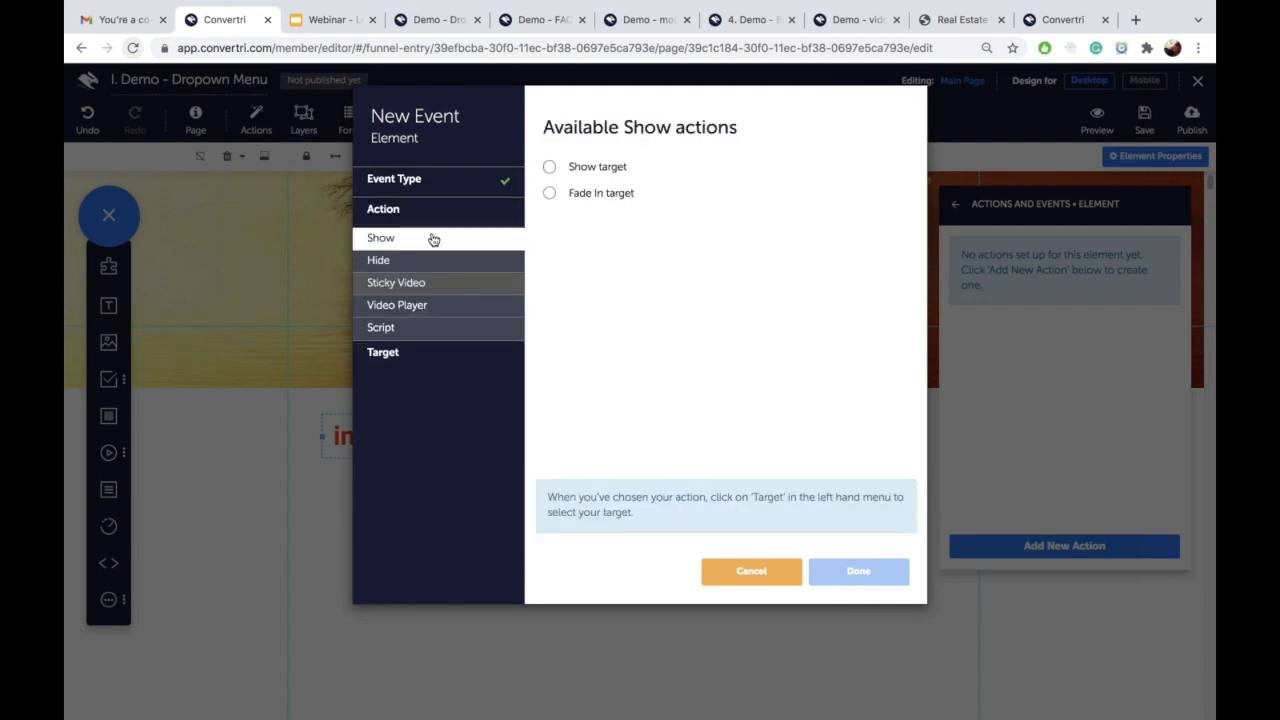
click(486, 350)
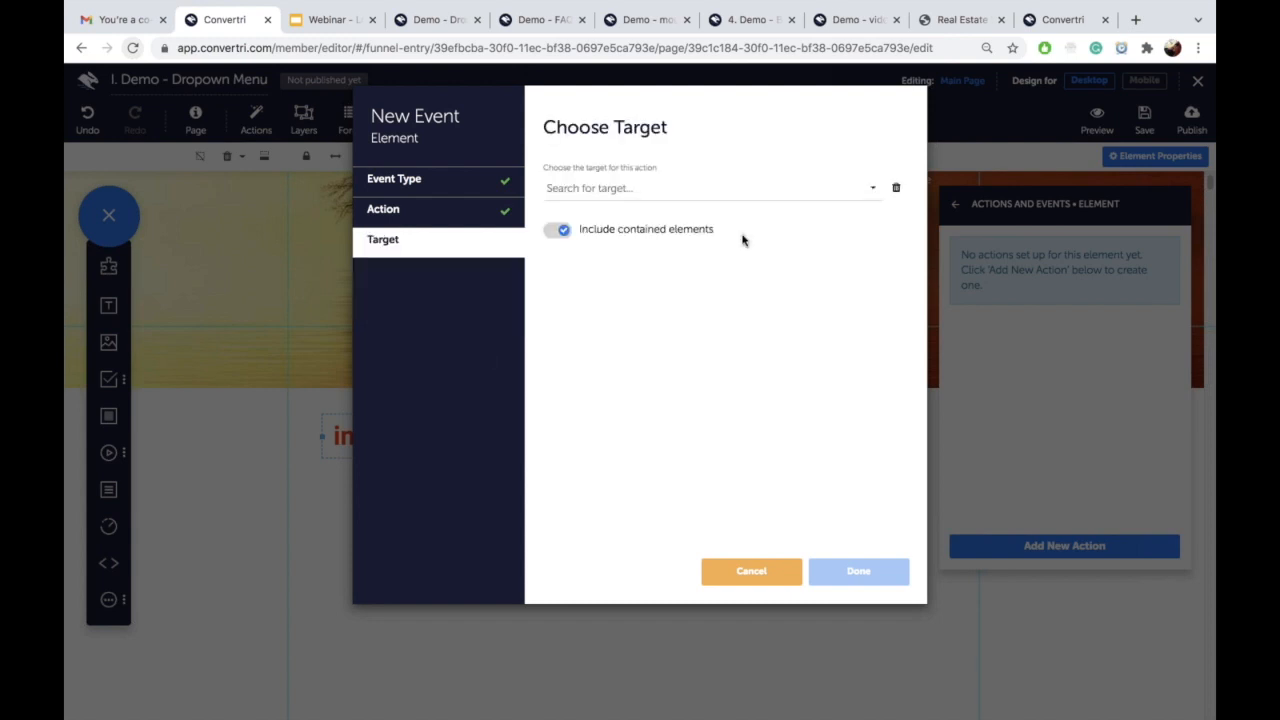
click(693, 188)
click(655, 216)
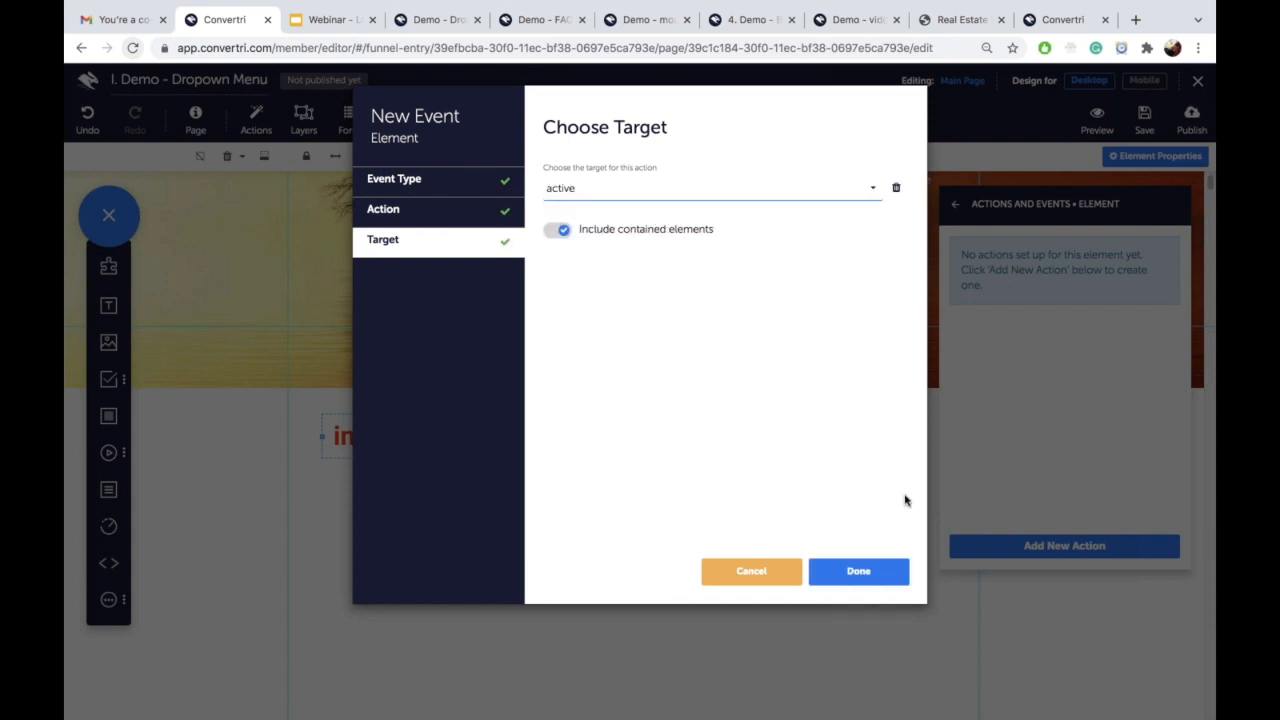
click(858, 571)
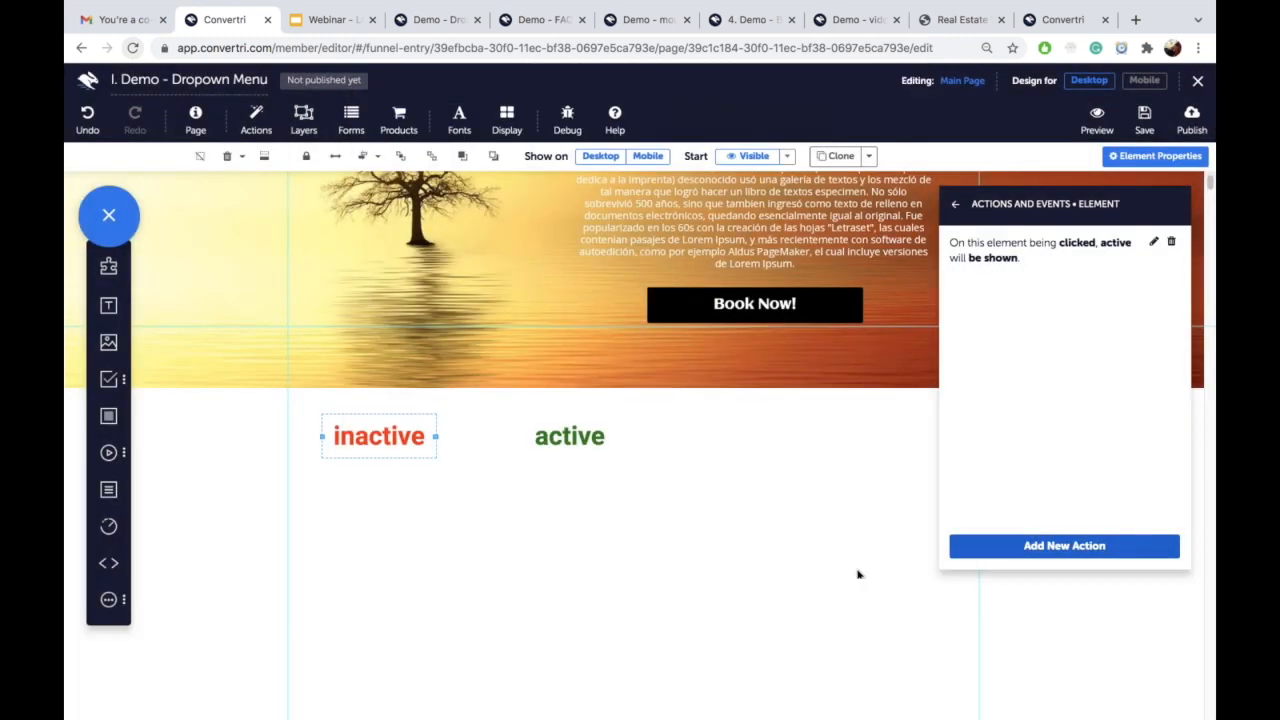
Step: Add a second On click, Show target action targeting 'menu 1'
click(998, 544)
click(449, 182)
click(437, 208)
click(549, 167)
click(440, 280)
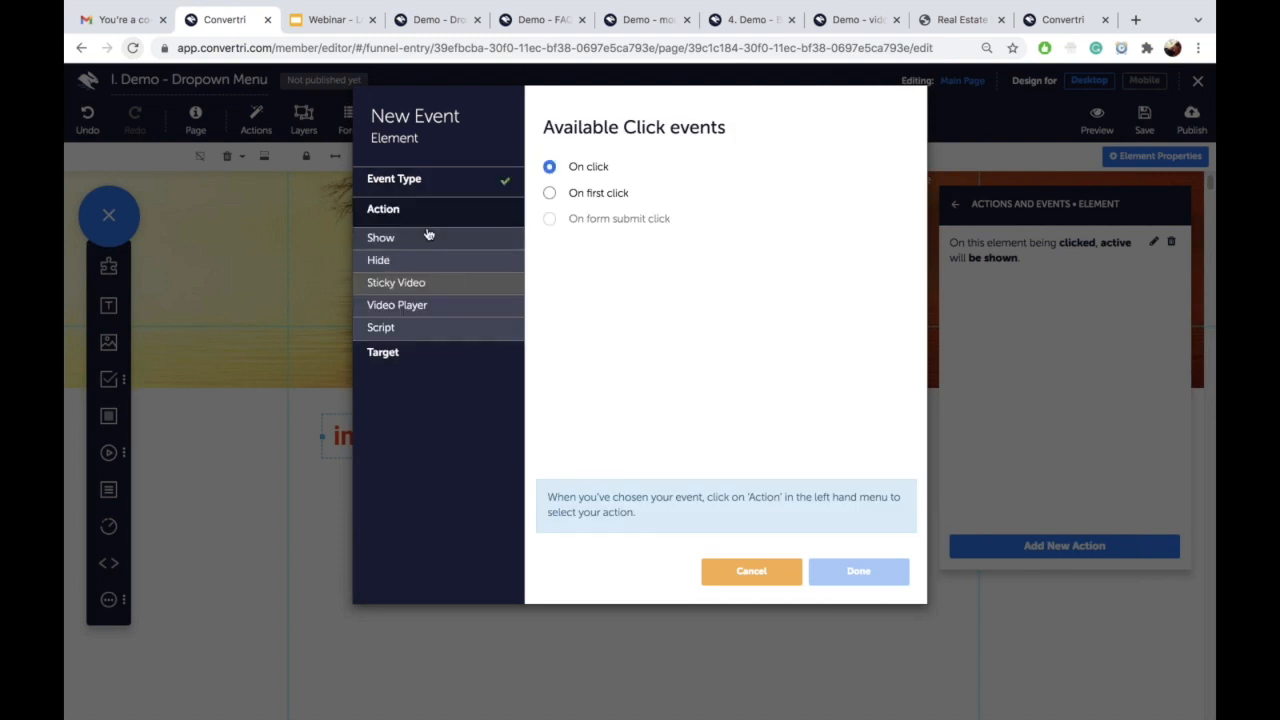
click(428, 236)
click(549, 167)
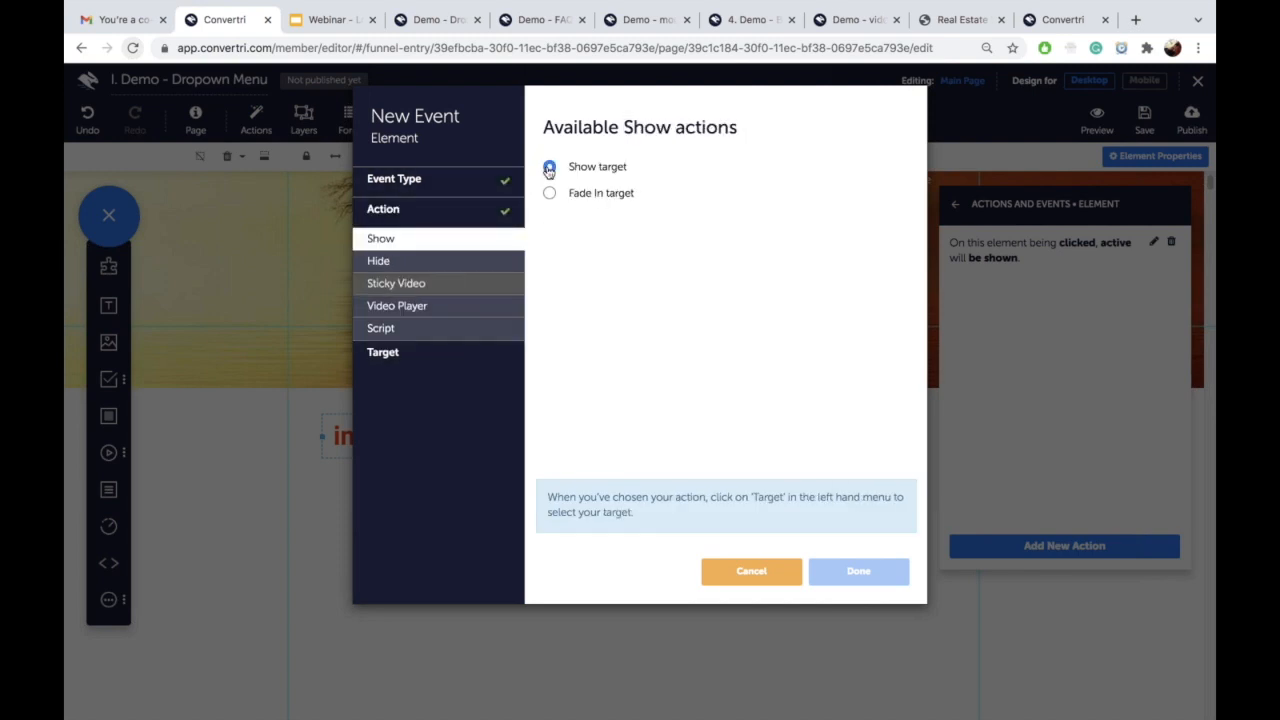
click(436, 353)
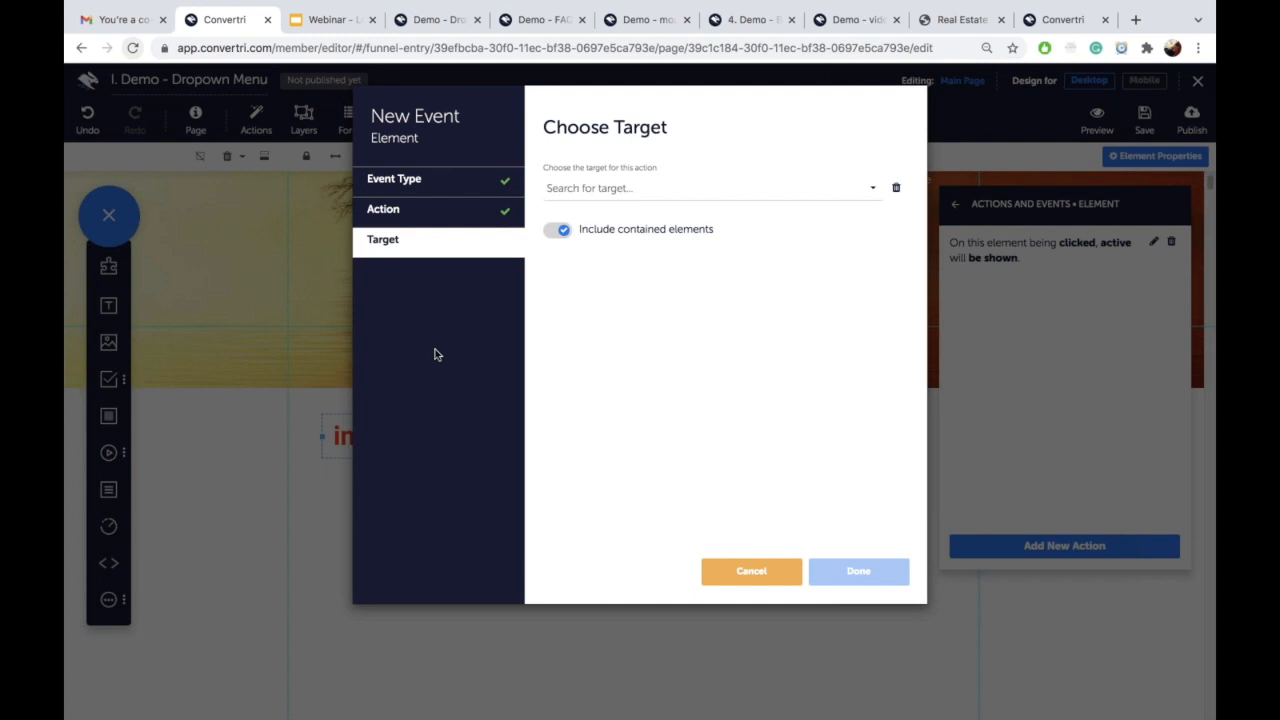
click(643, 193)
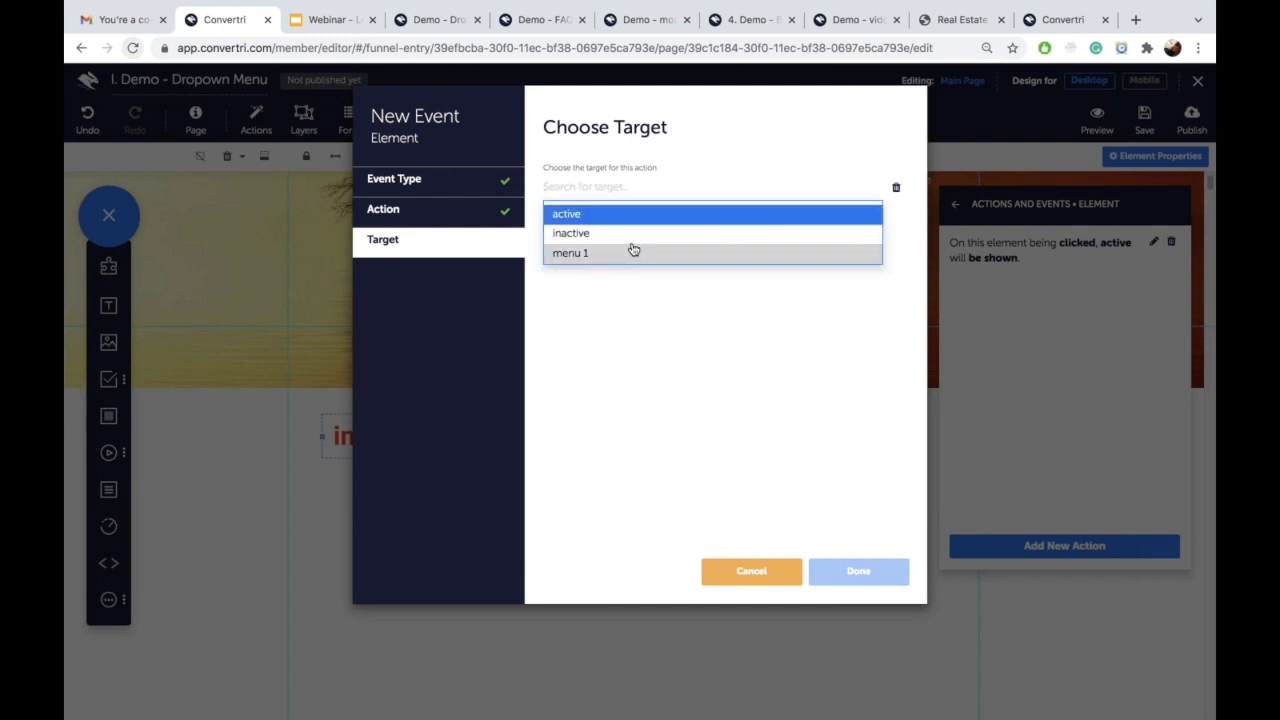
click(633, 251)
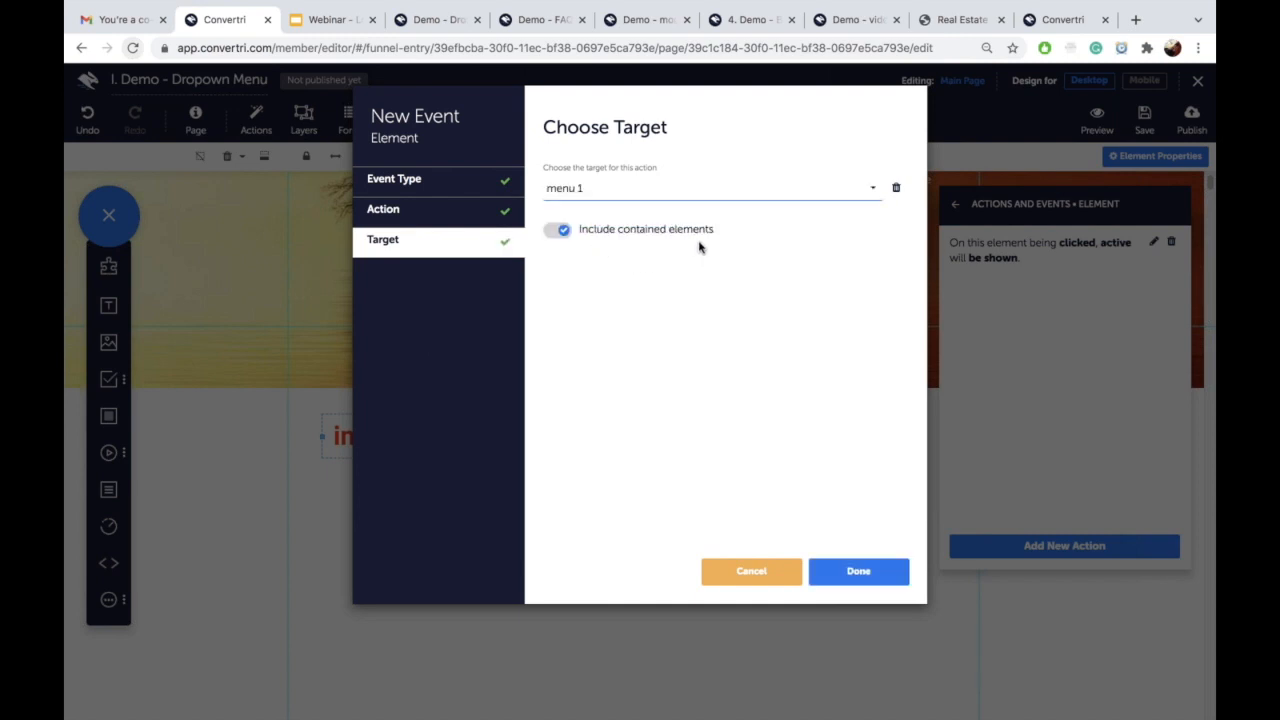
click(851, 570)
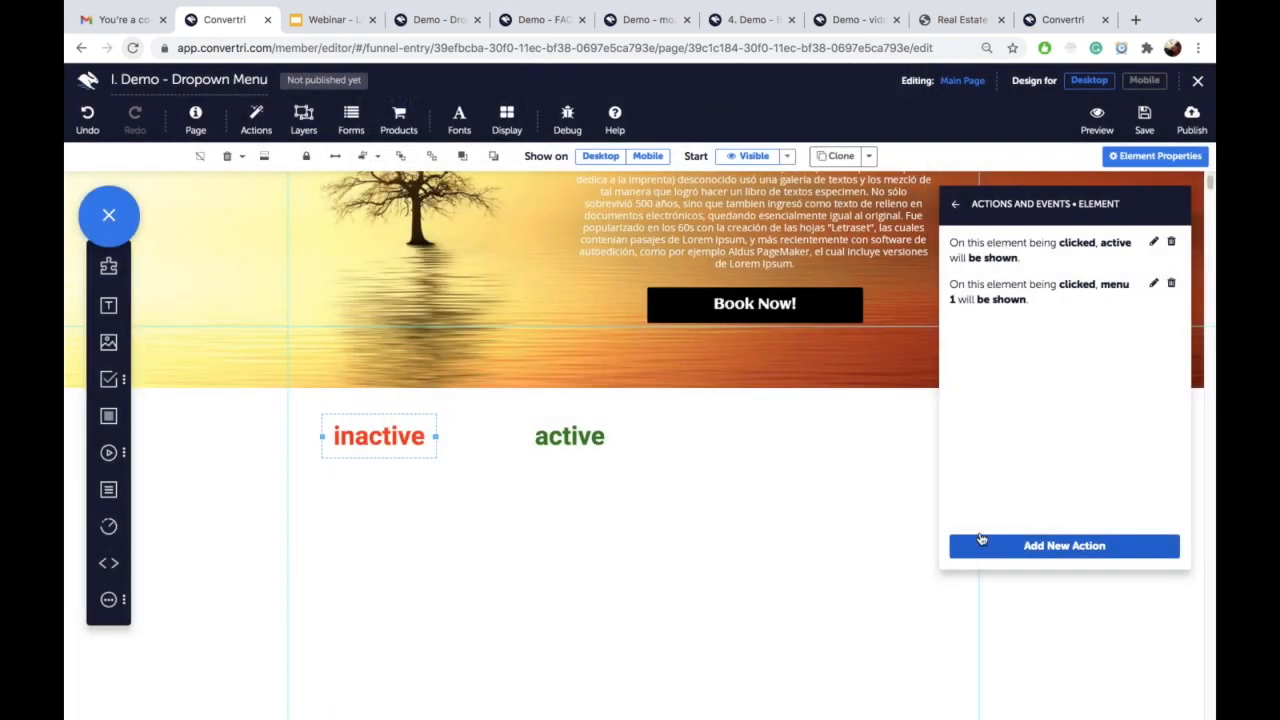
click(570, 432)
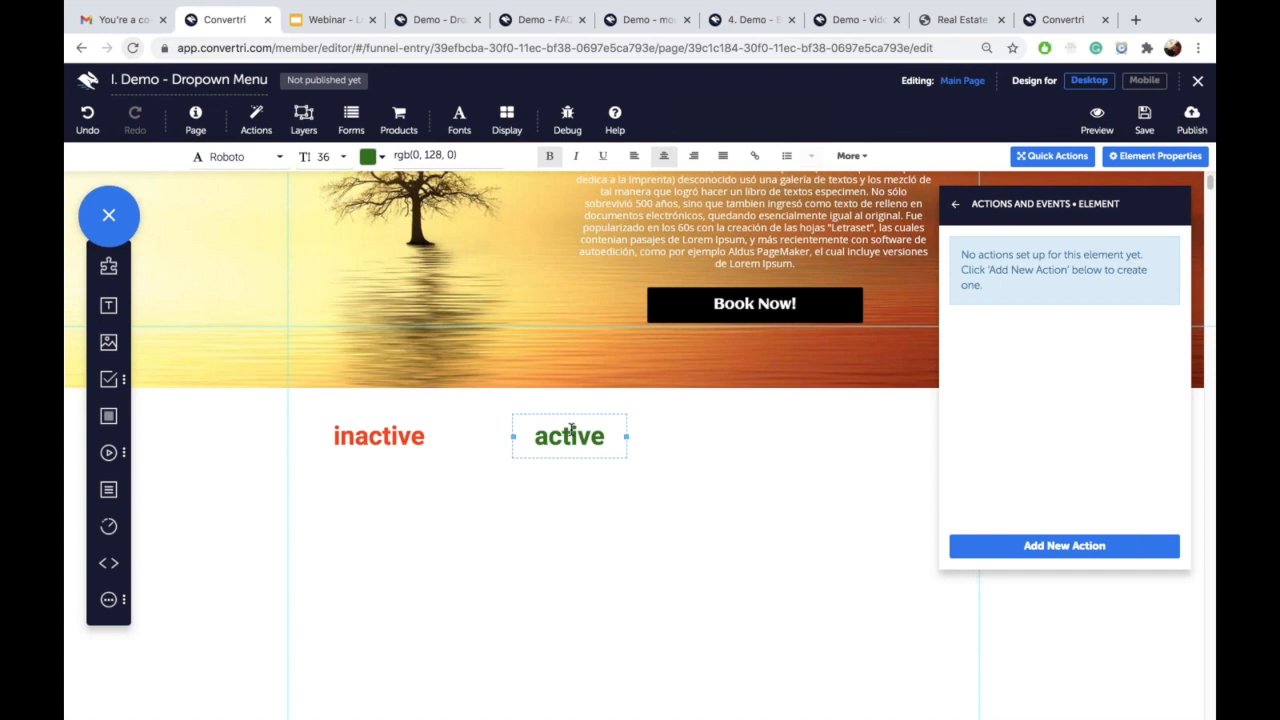
Step: Add an On click, Hide target action on the inactive label targeting 'inactive' itself
click(391, 440)
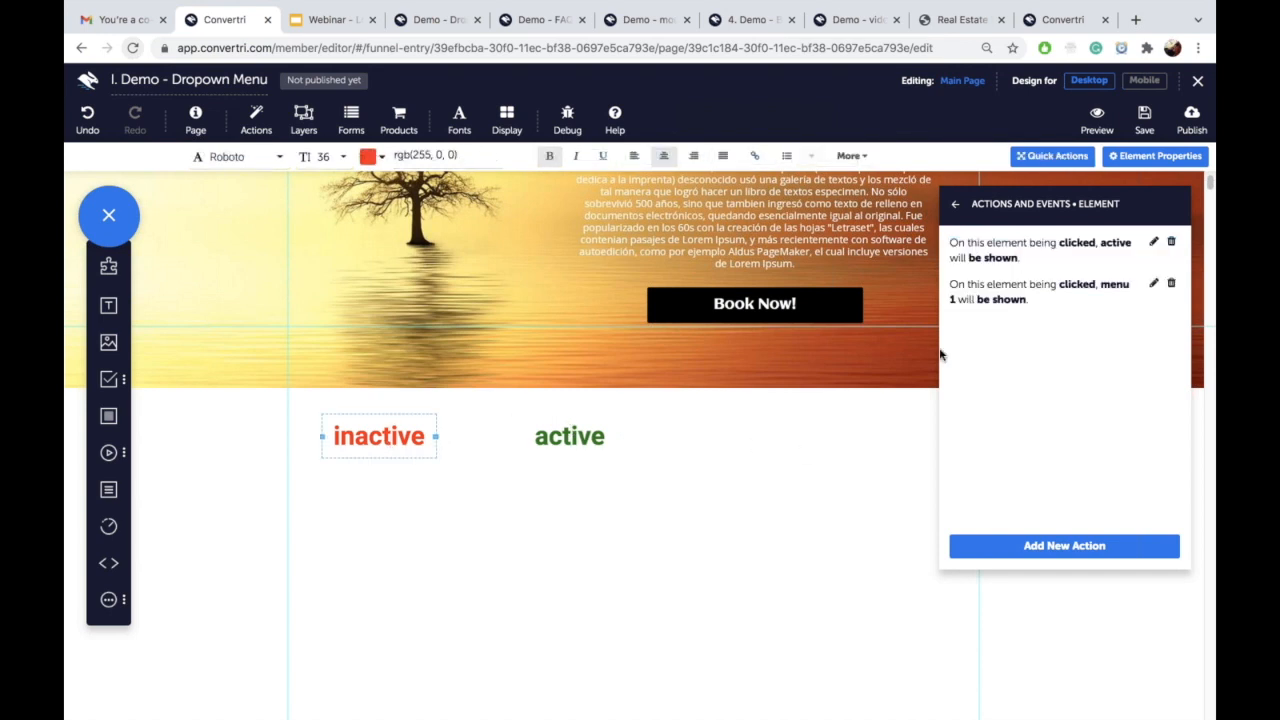
click(406, 417)
click(1005, 546)
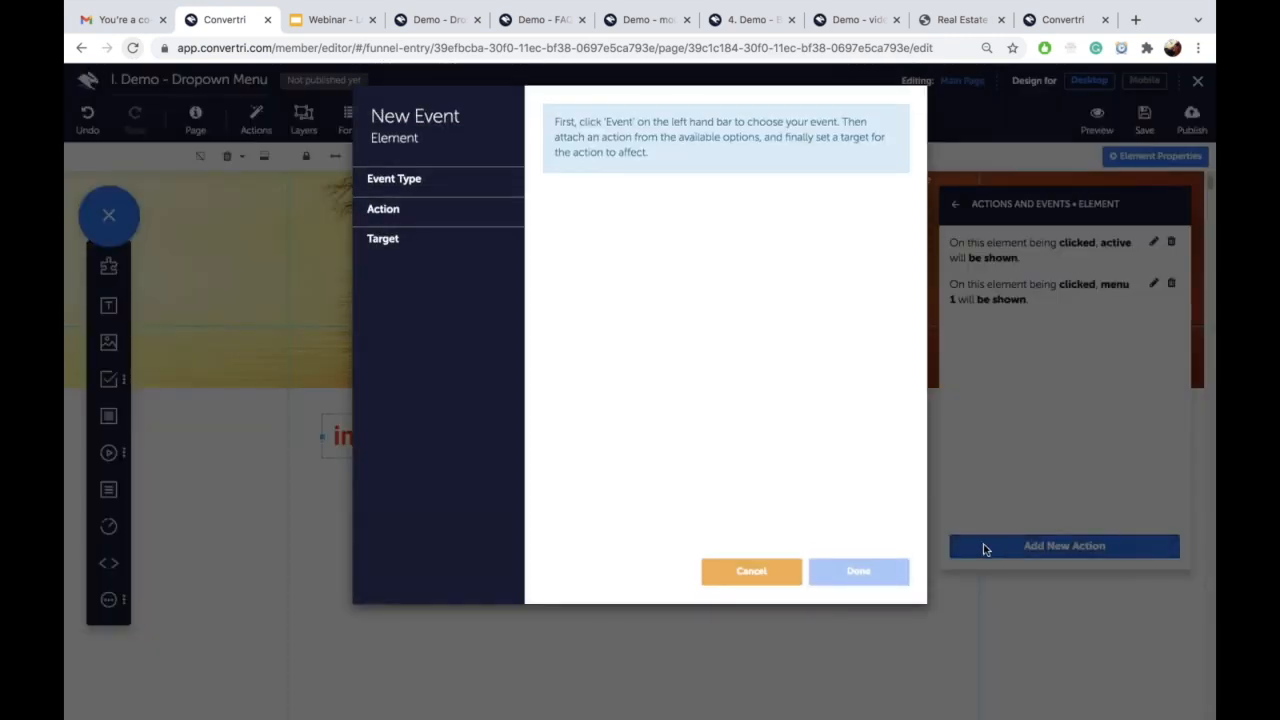
click(443, 187)
click(430, 208)
click(549, 166)
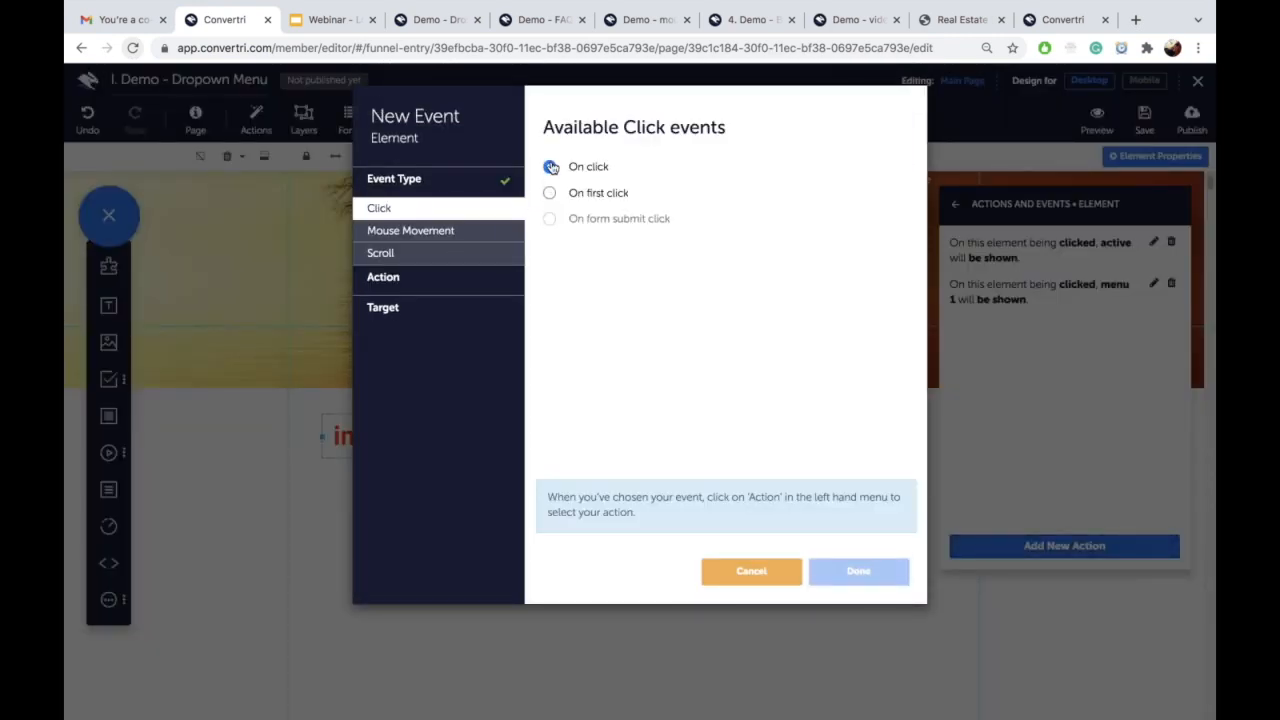
click(438, 277)
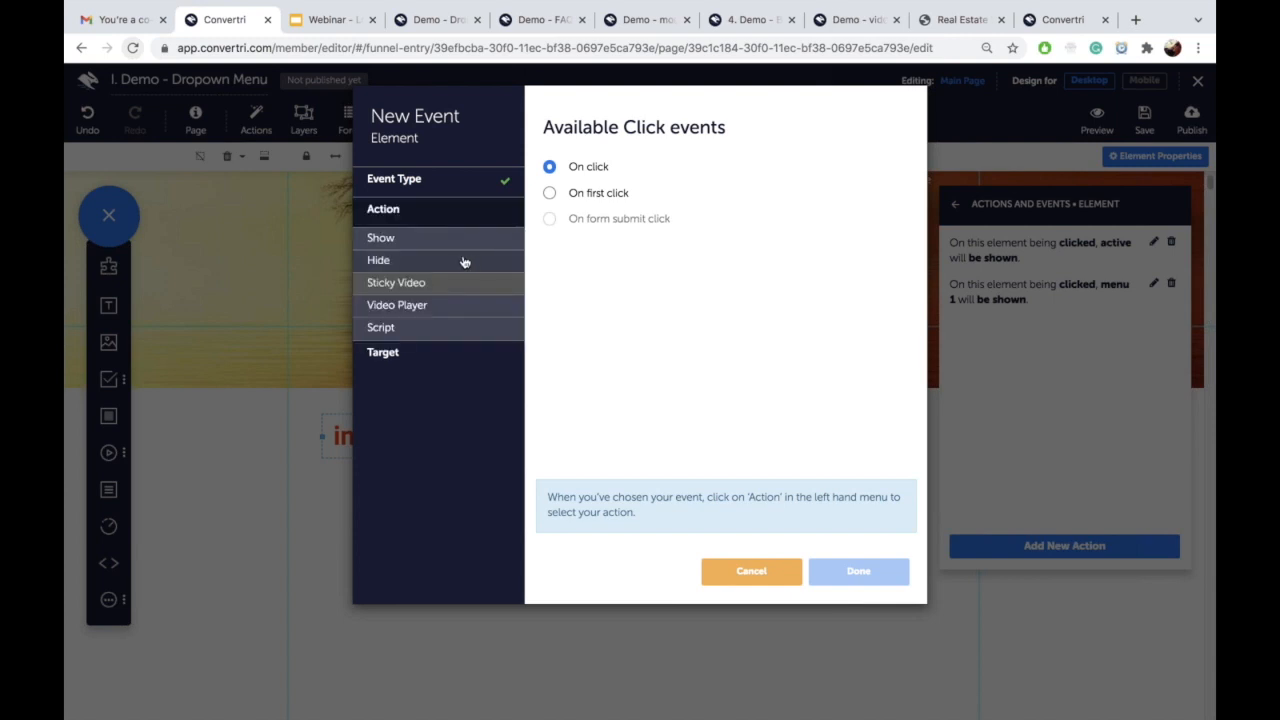
click(469, 260)
click(549, 167)
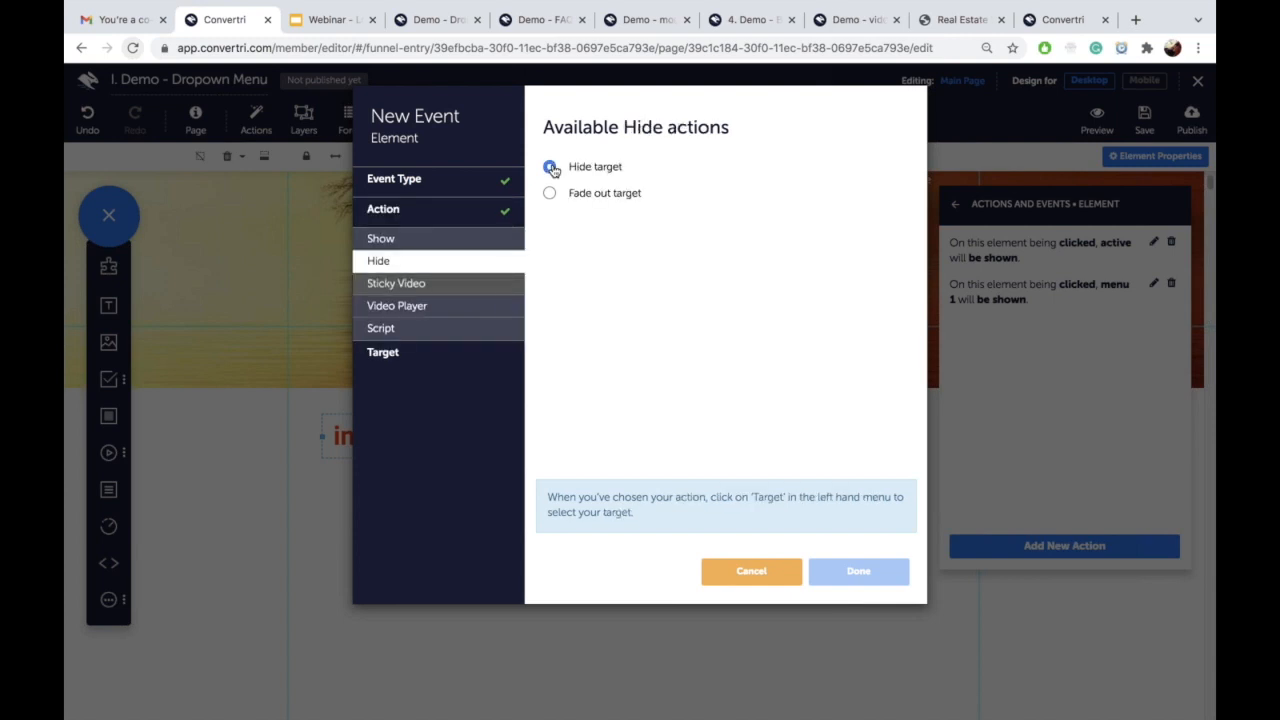
click(400, 352)
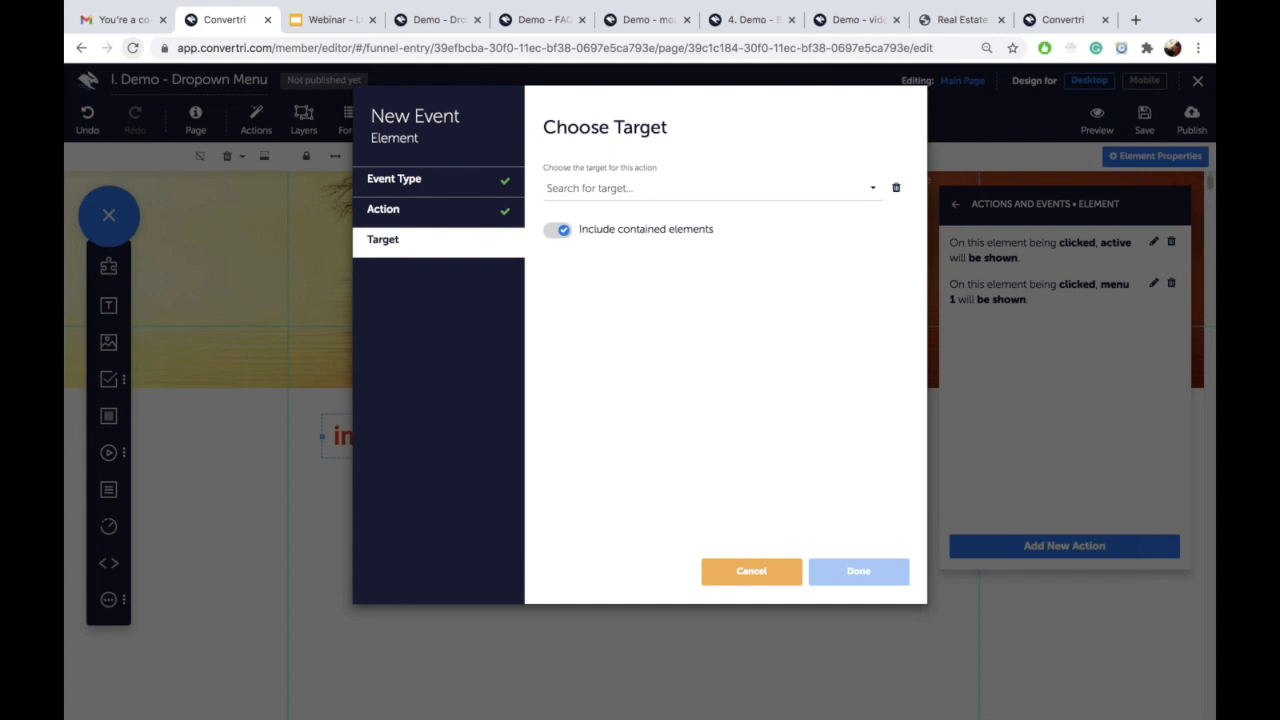
click(617, 190)
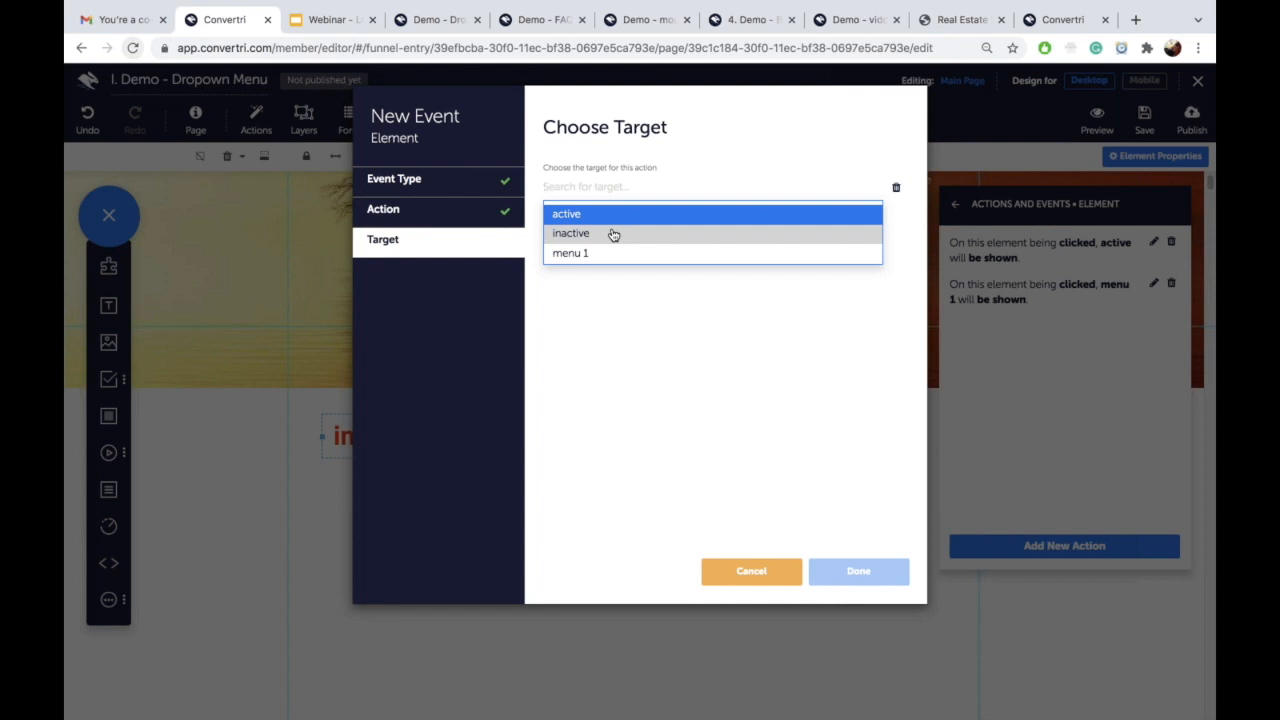
click(614, 234)
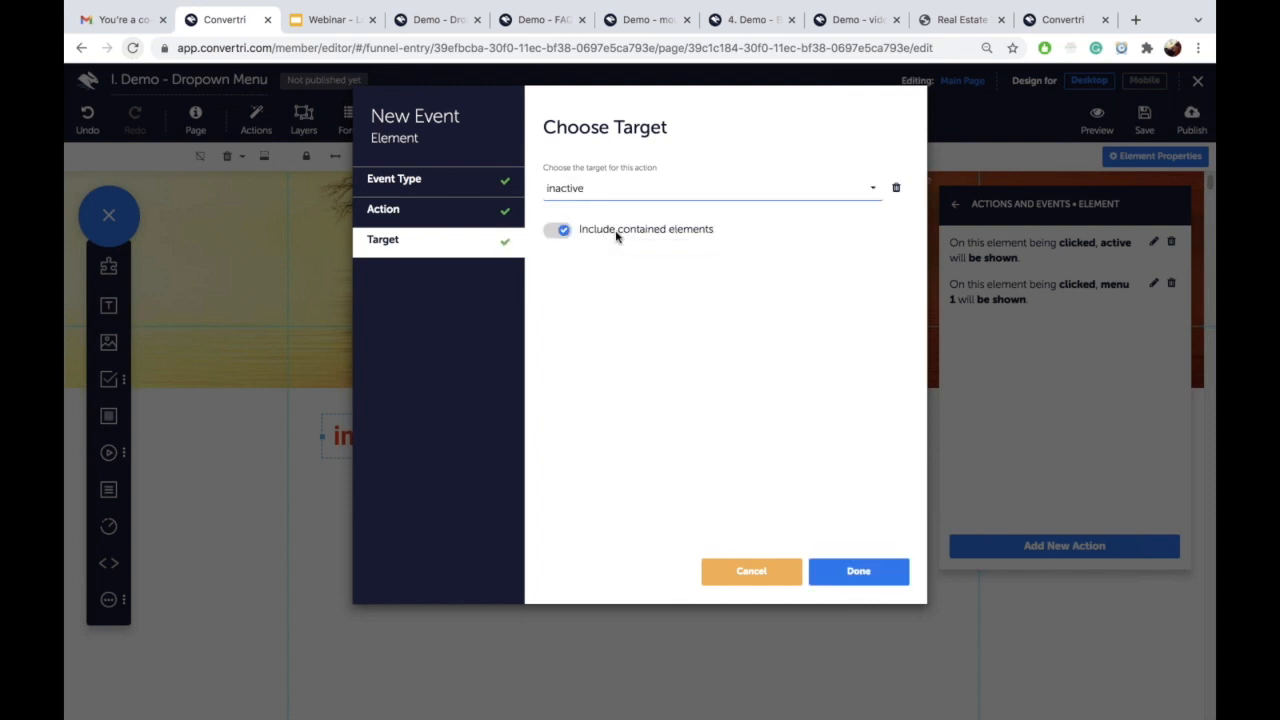
click(856, 571)
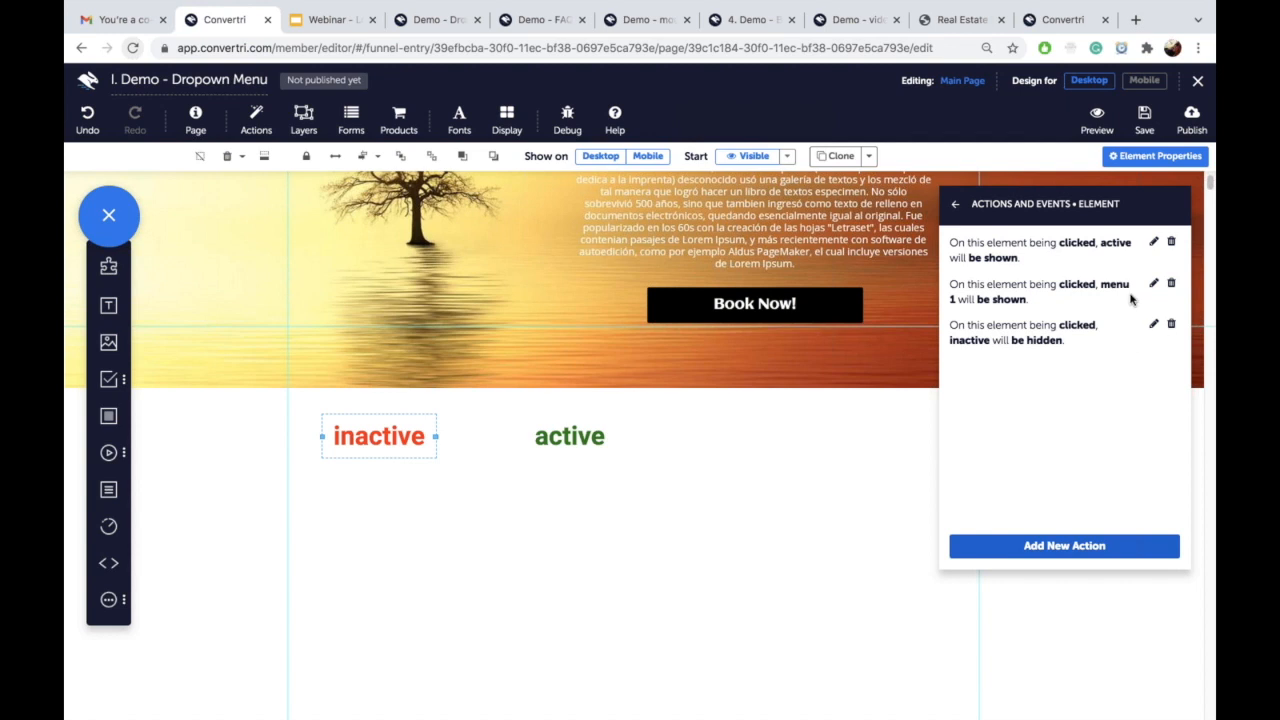
Step: Save the page and bring up the active label's actions and events
click(1144, 120)
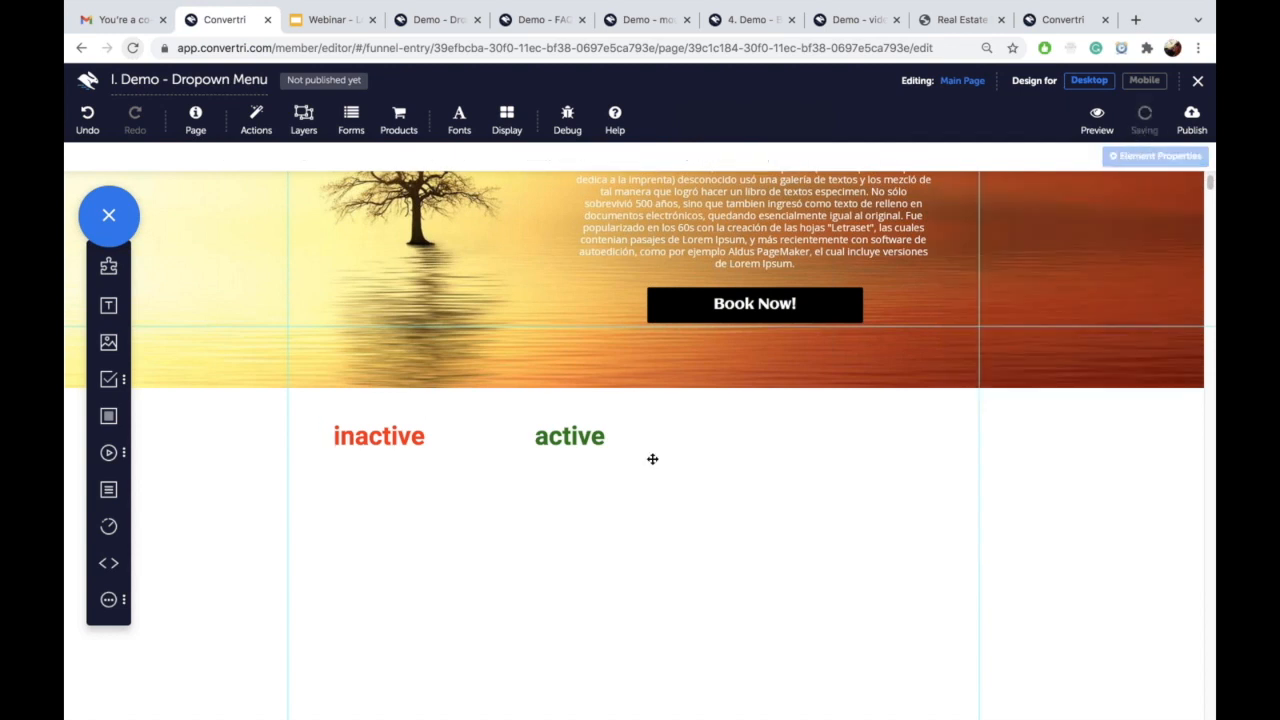
click(583, 440)
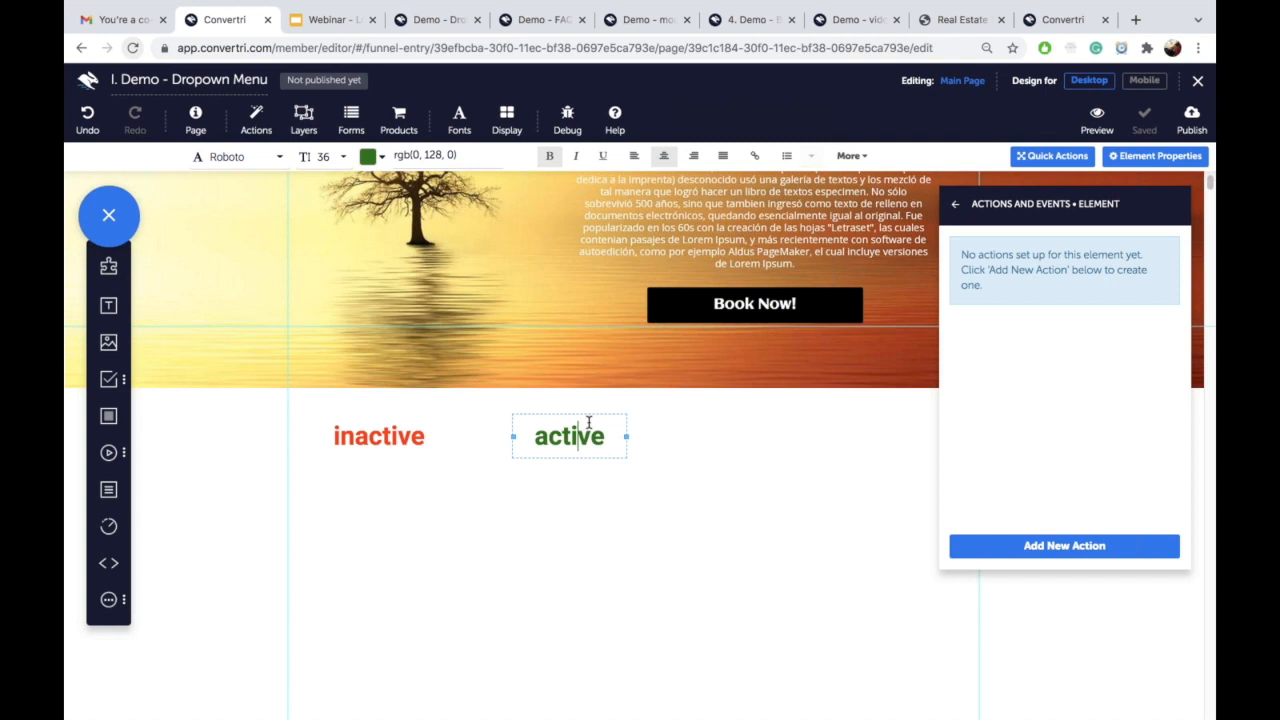
click(955, 204)
click(988, 252)
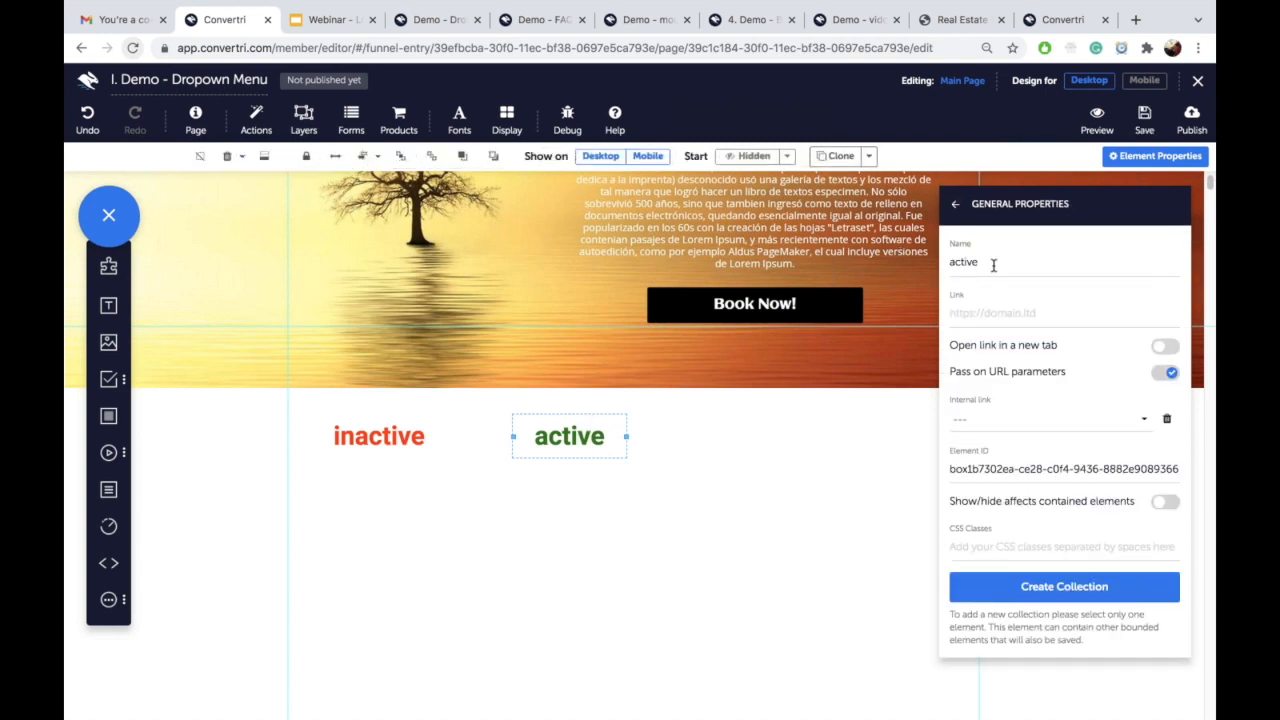
click(955, 204)
click(1003, 505)
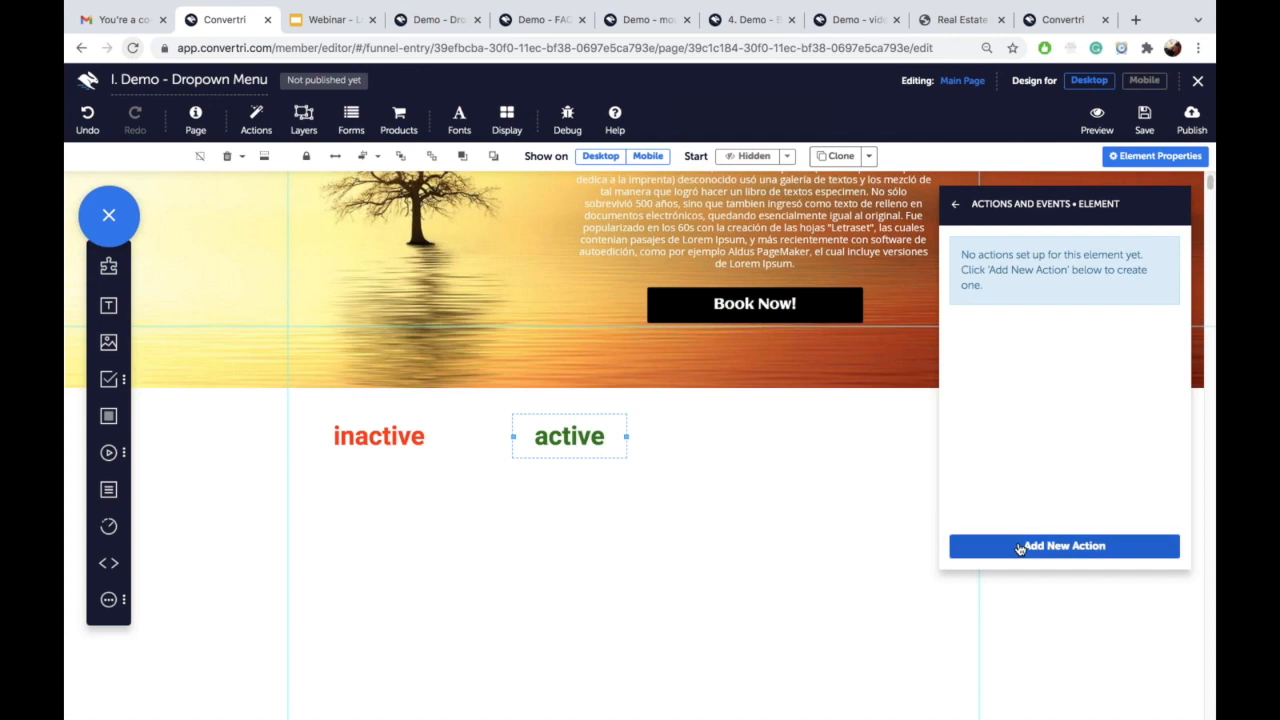
Step: Add an On click, Hide target action on the active label targeting 'menu 1'
click(1018, 546)
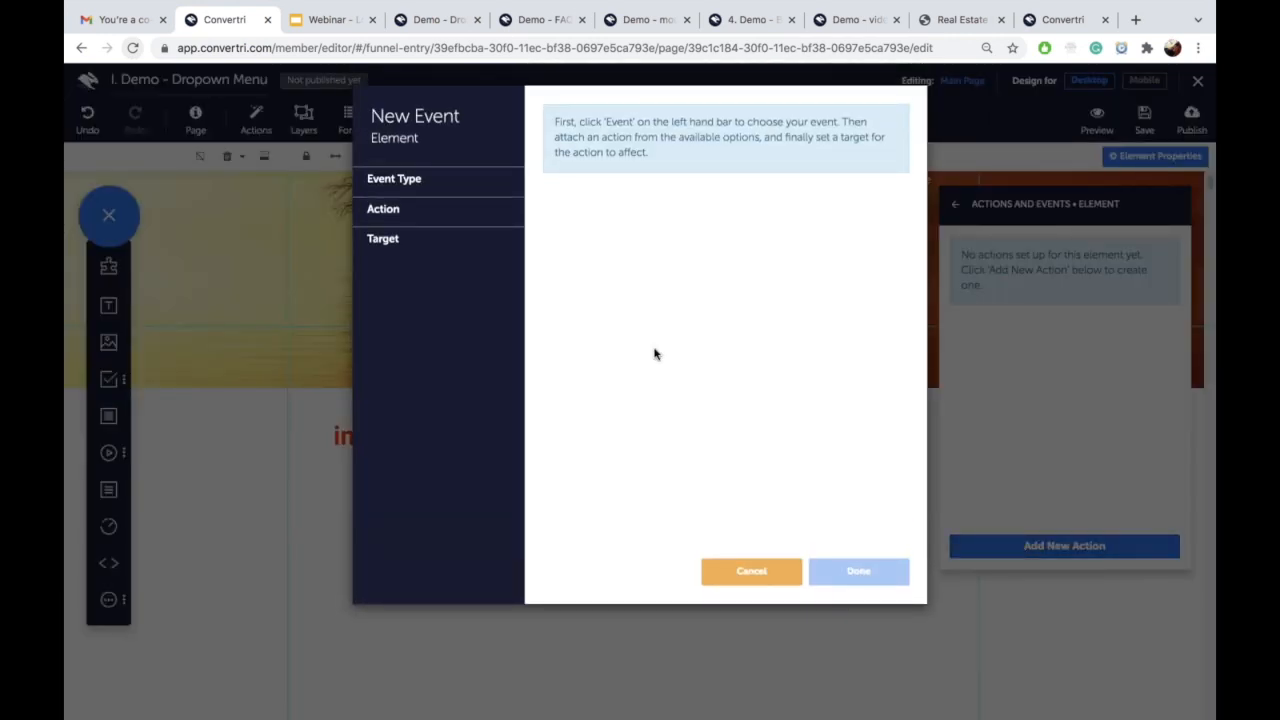
click(430, 177)
click(457, 208)
click(550, 168)
click(400, 278)
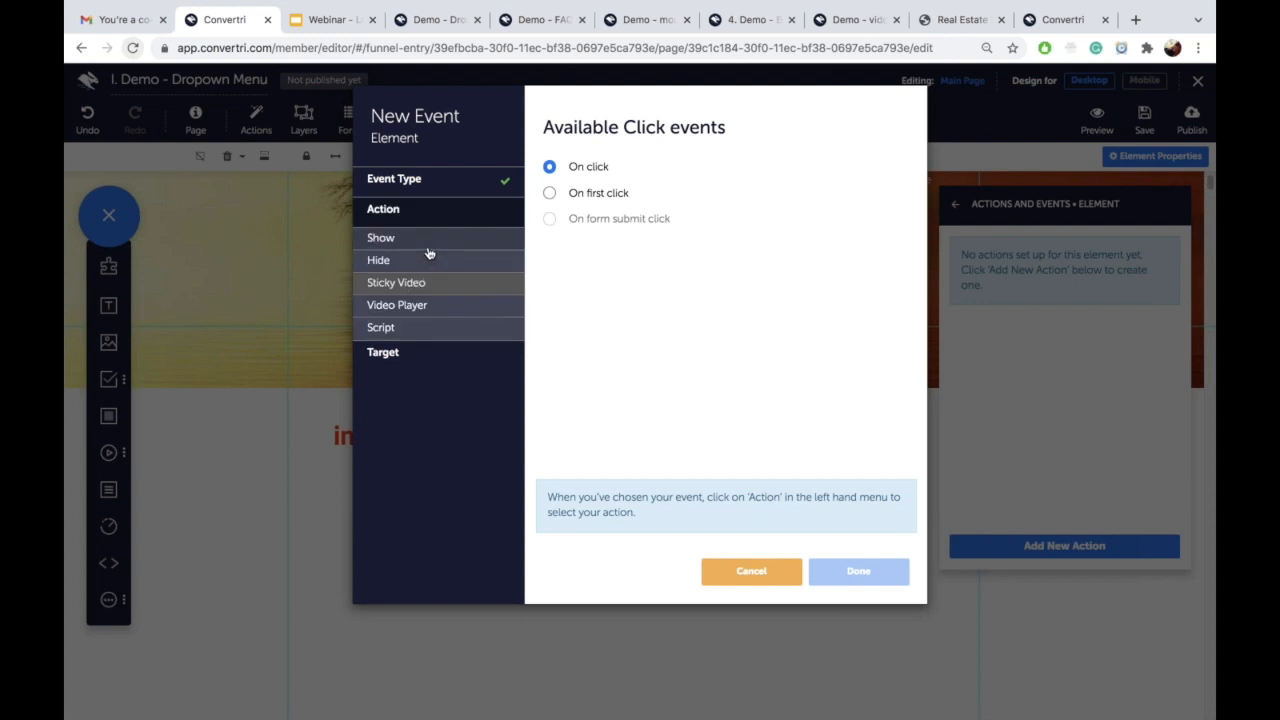
click(425, 262)
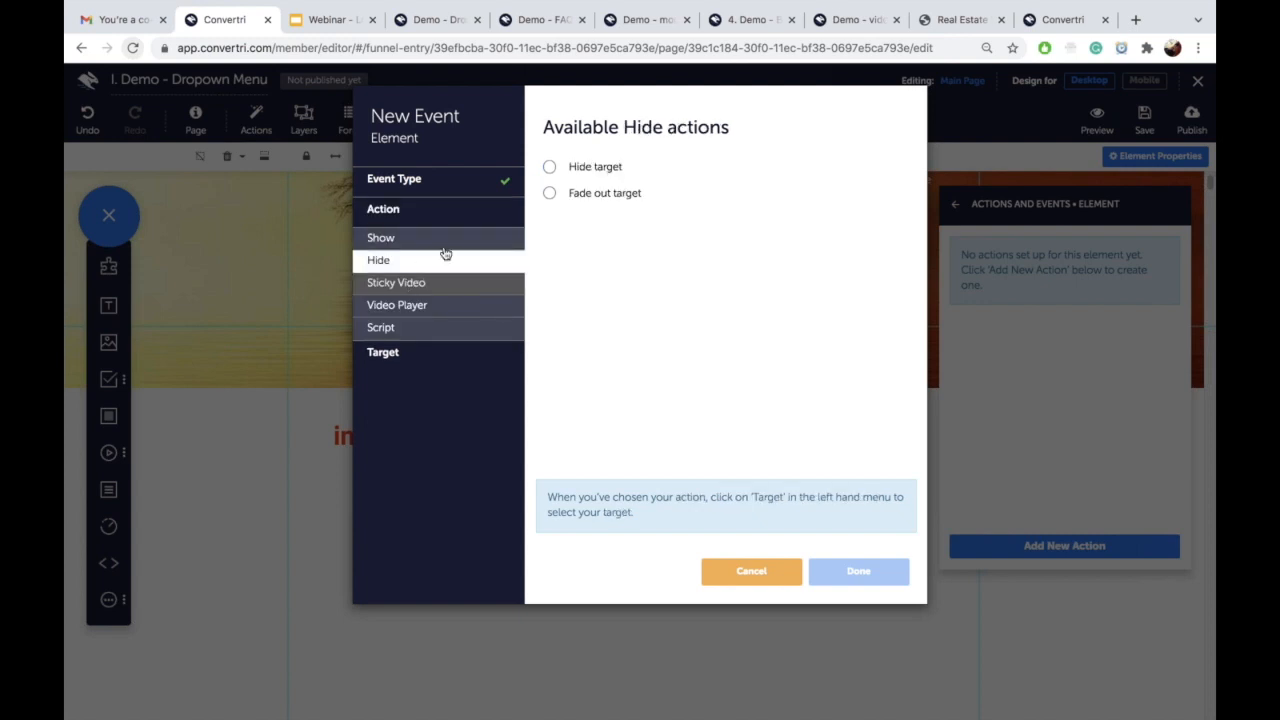
click(549, 168)
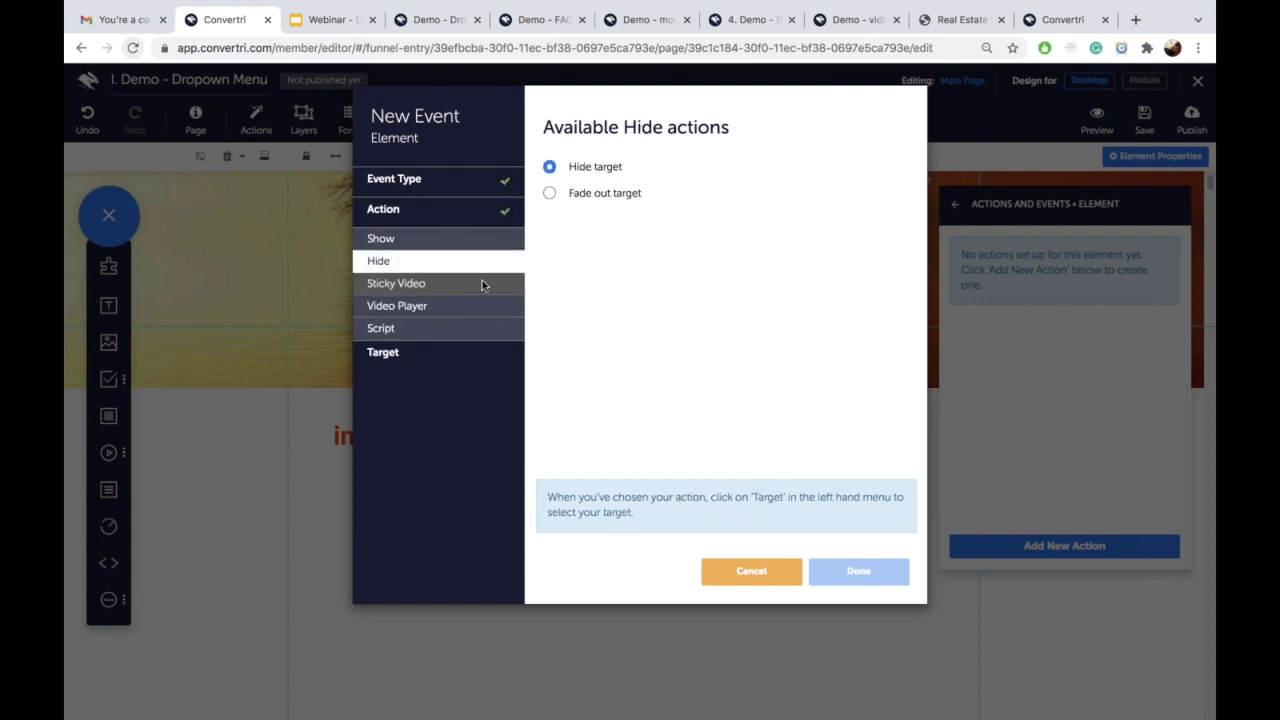
click(462, 350)
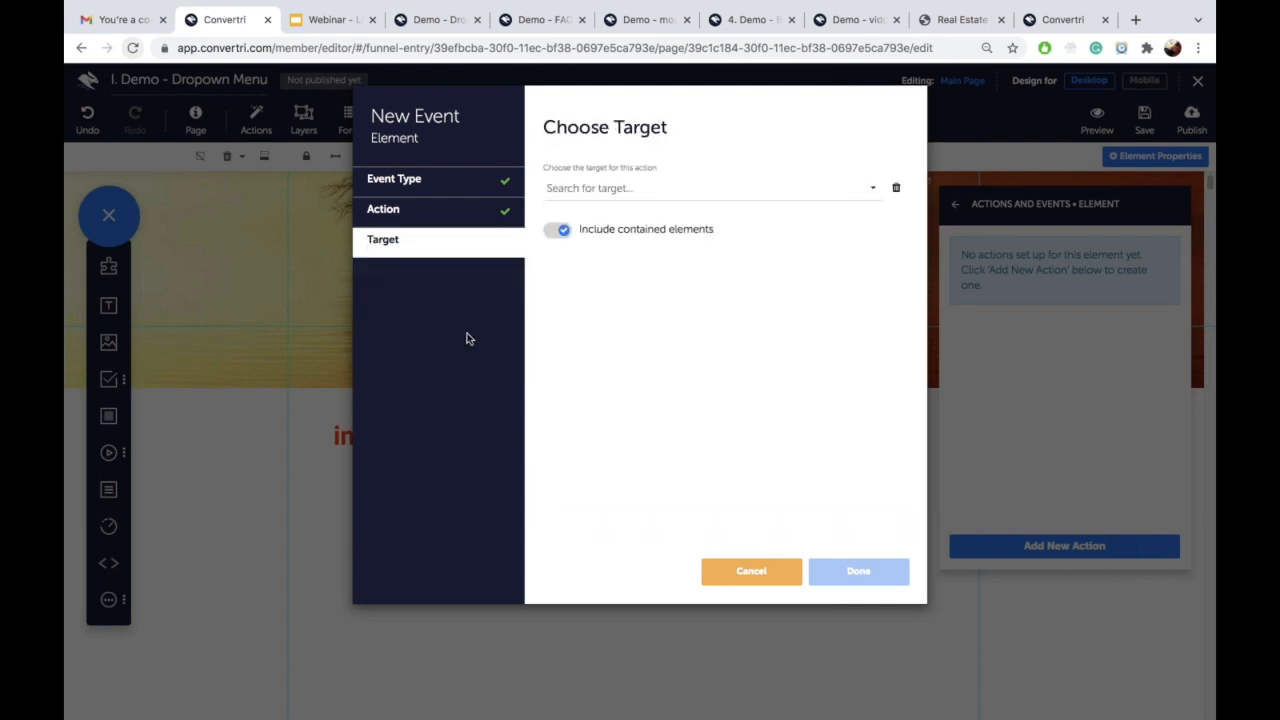
click(567, 193)
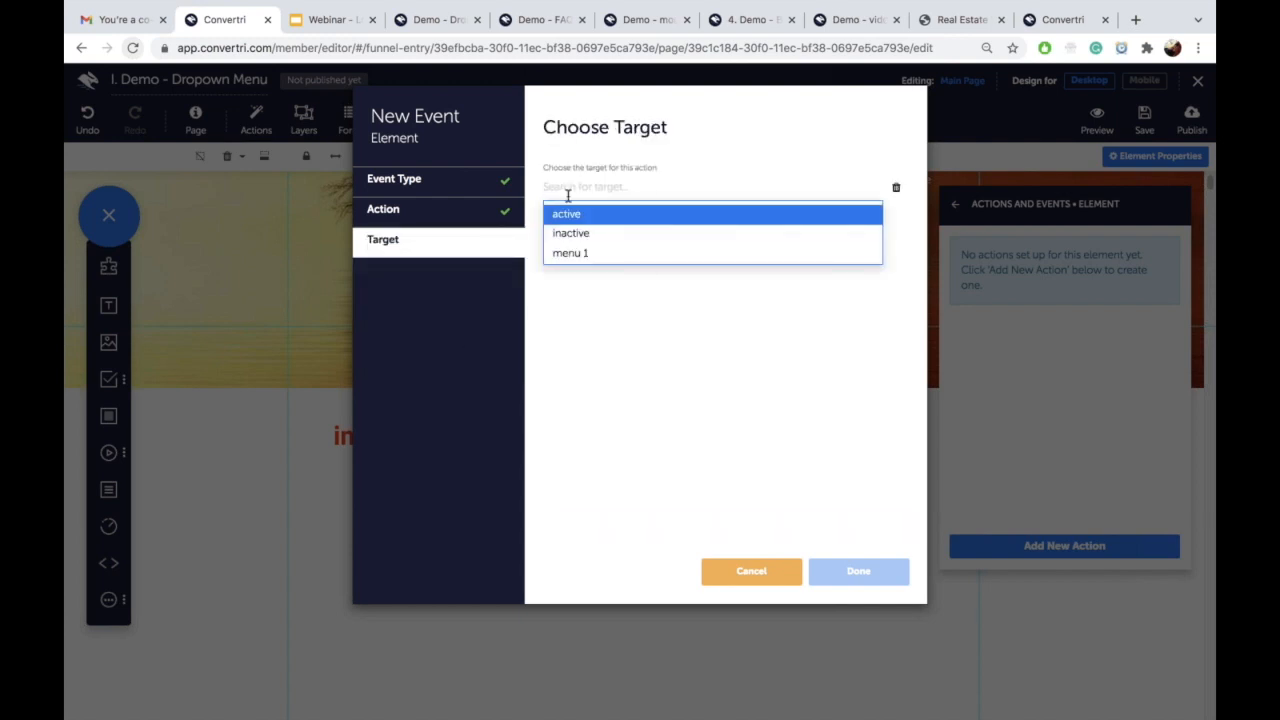
click(614, 252)
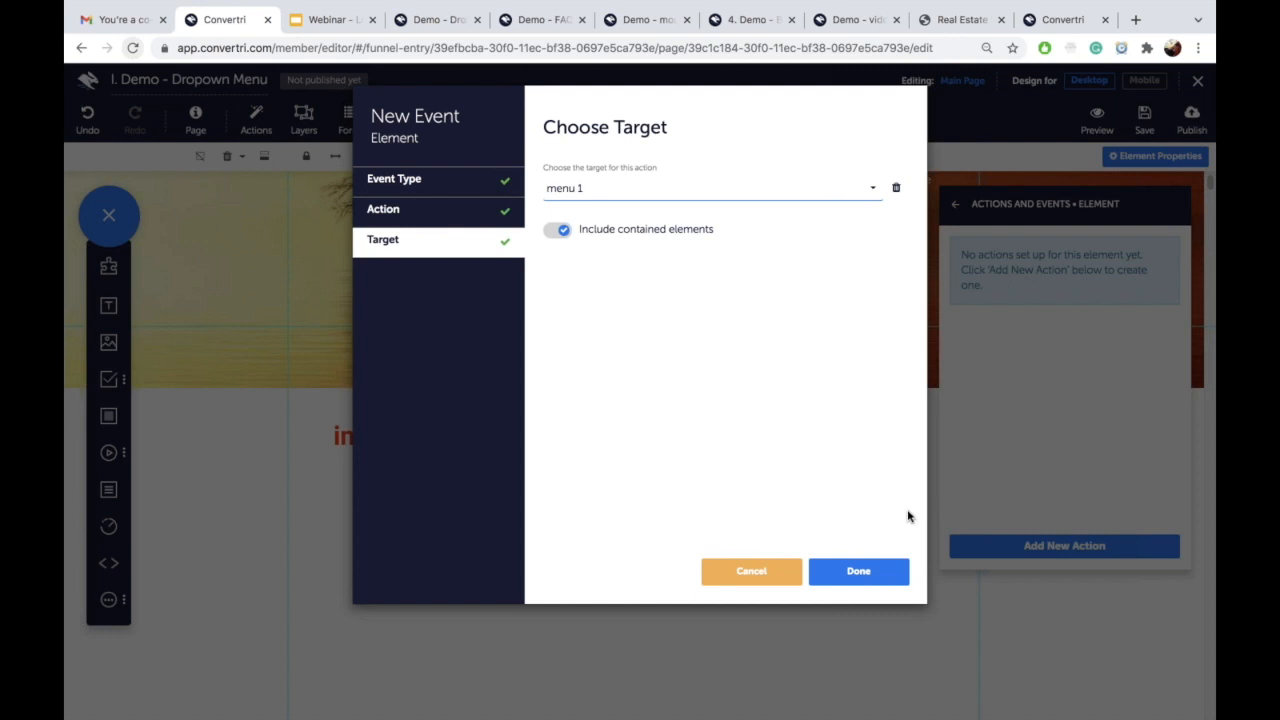
click(862, 573)
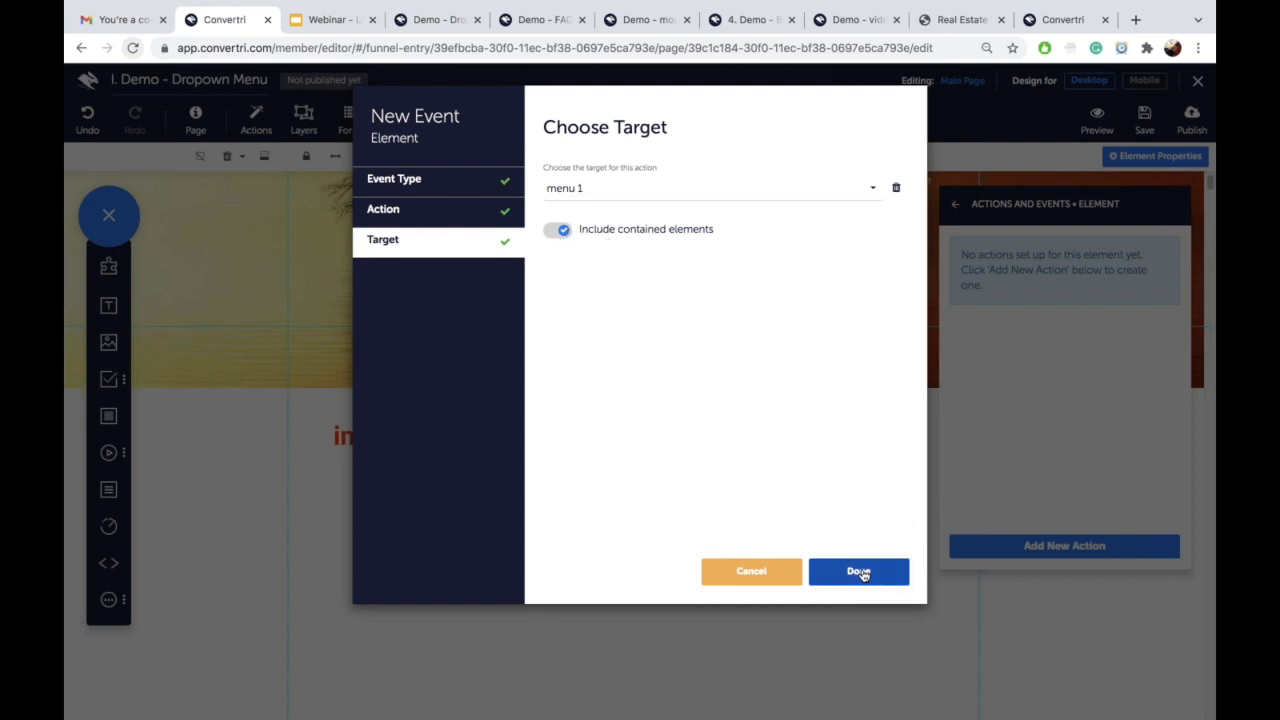
Step: Add a second On click, Hide target action targeting 'active' itself
click(1058, 545)
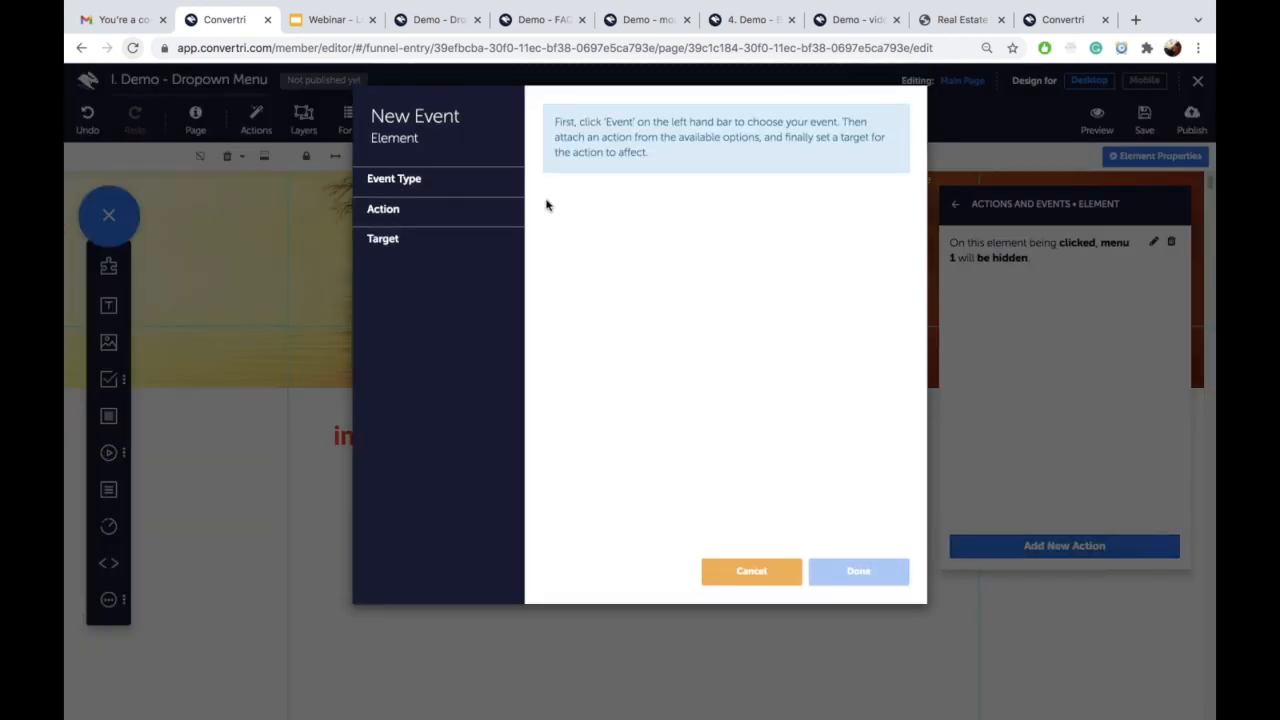
click(457, 180)
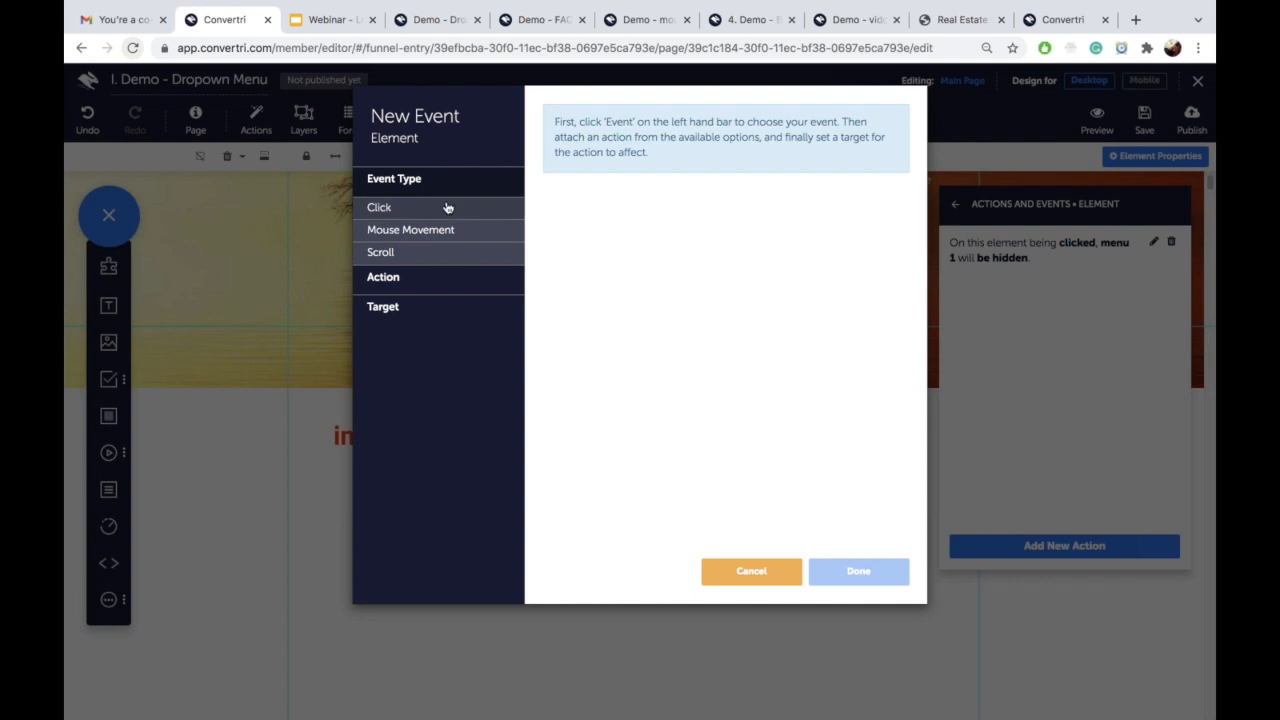
click(448, 207)
click(549, 166)
click(466, 277)
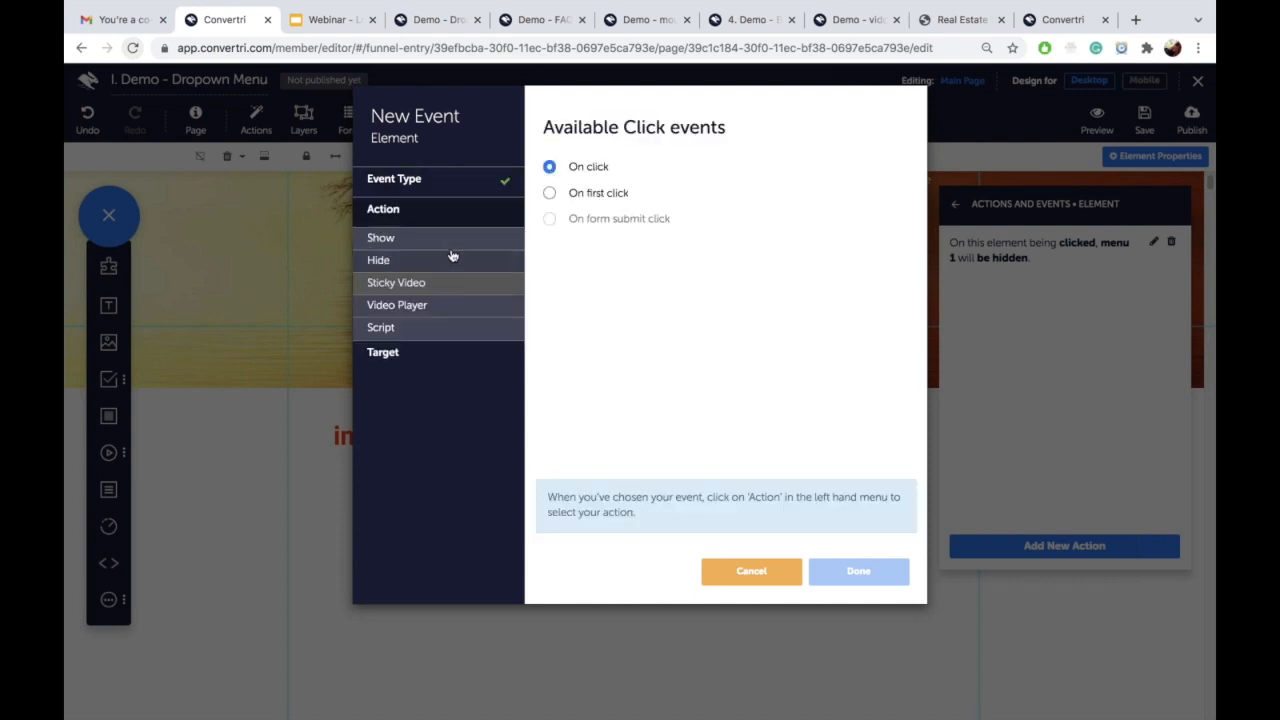
click(451, 261)
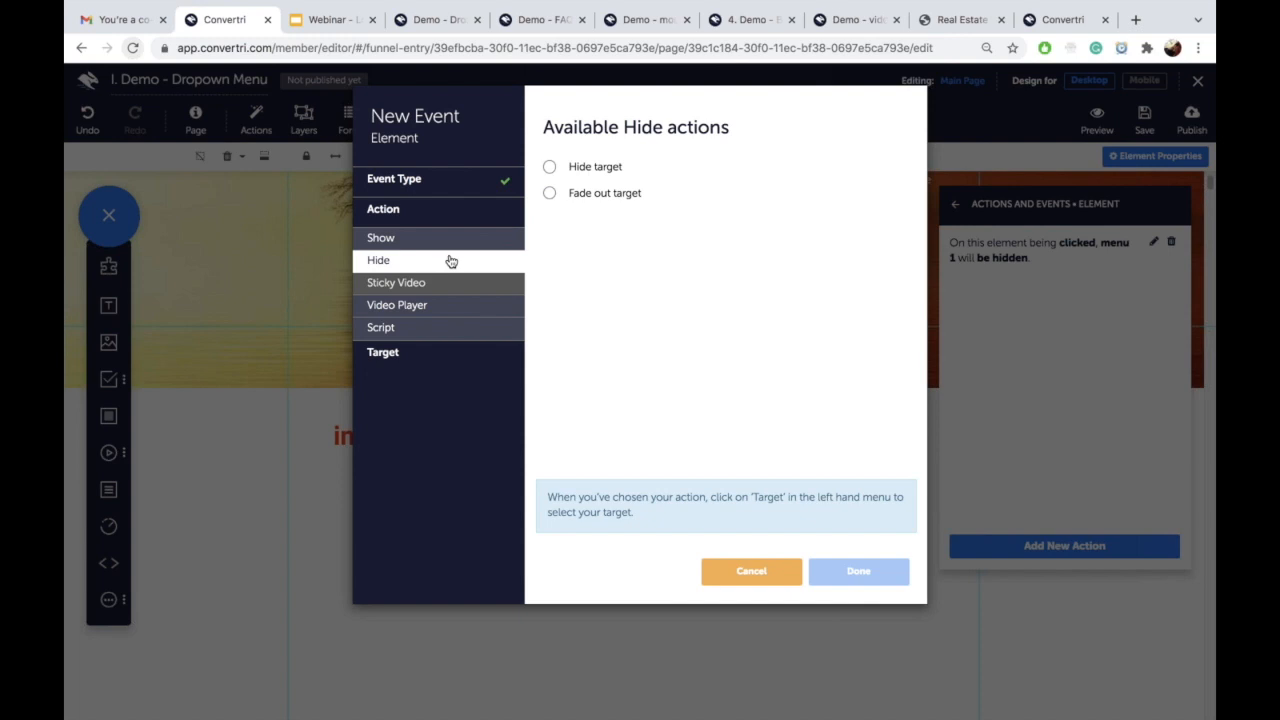
click(549, 166)
click(499, 362)
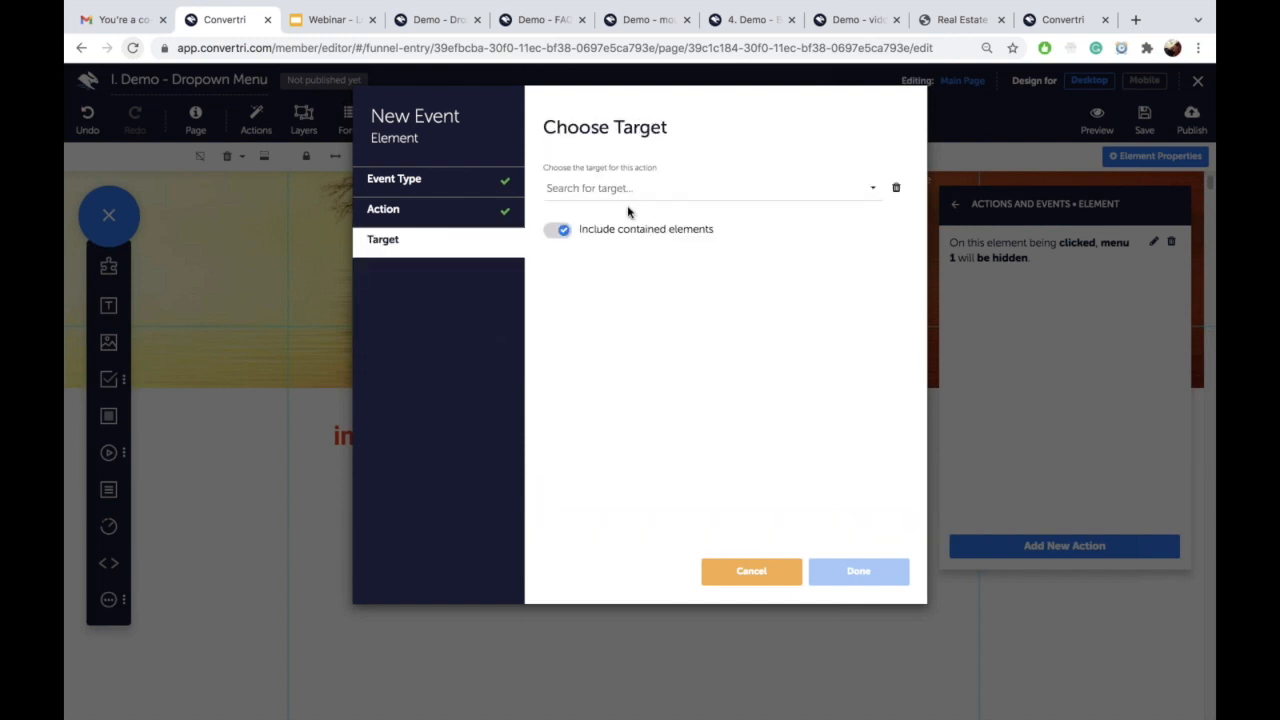
click(660, 188)
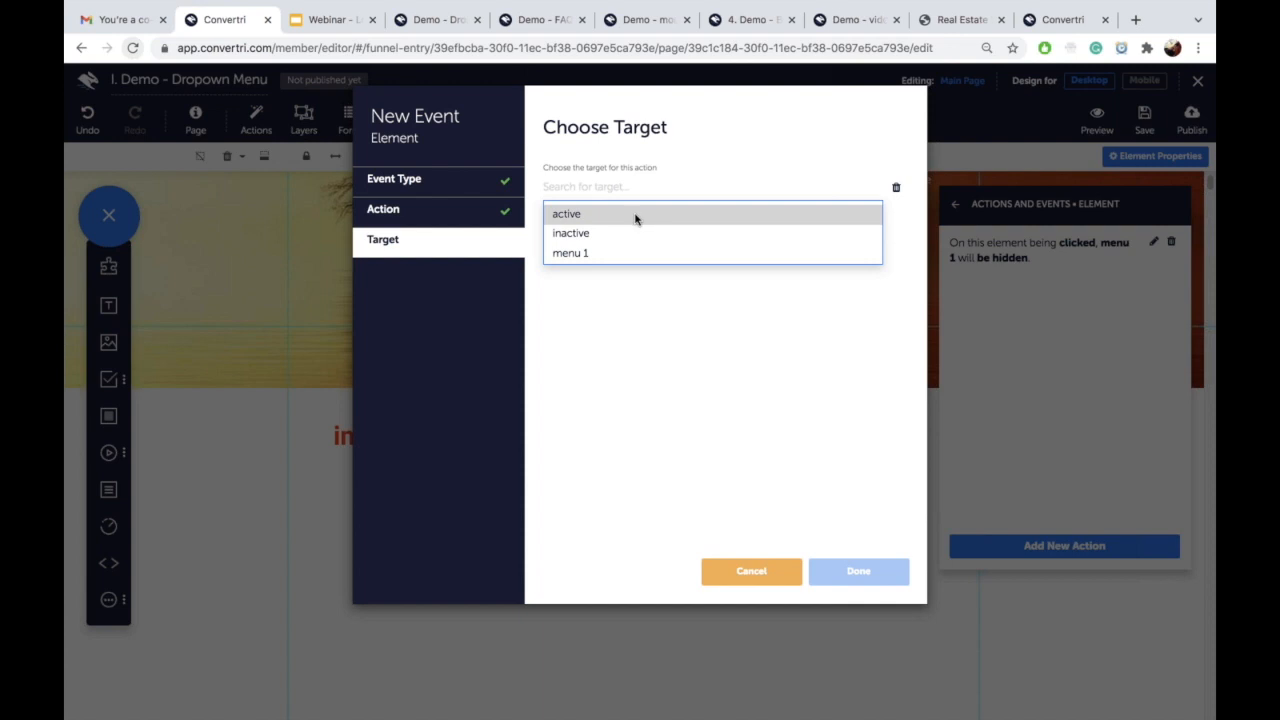
click(635, 215)
click(869, 581)
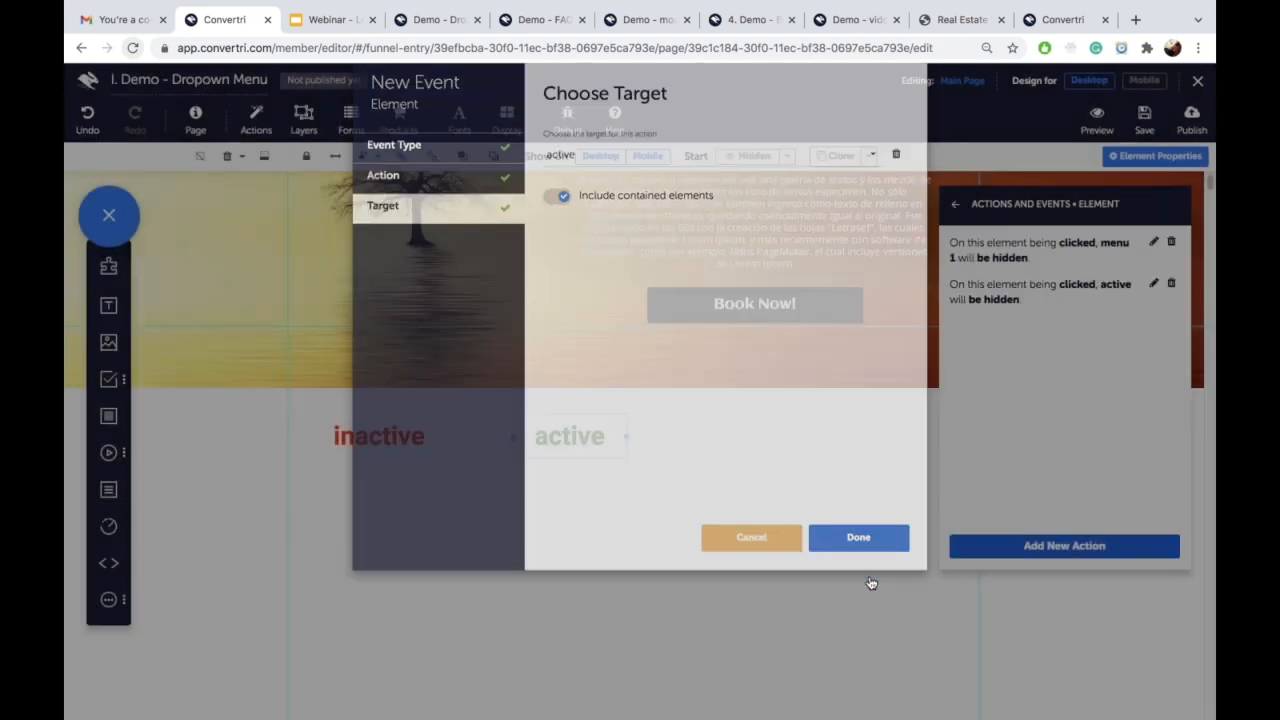
Step: Add a third On click, Show target action targeting 'inactive'
click(1004, 562)
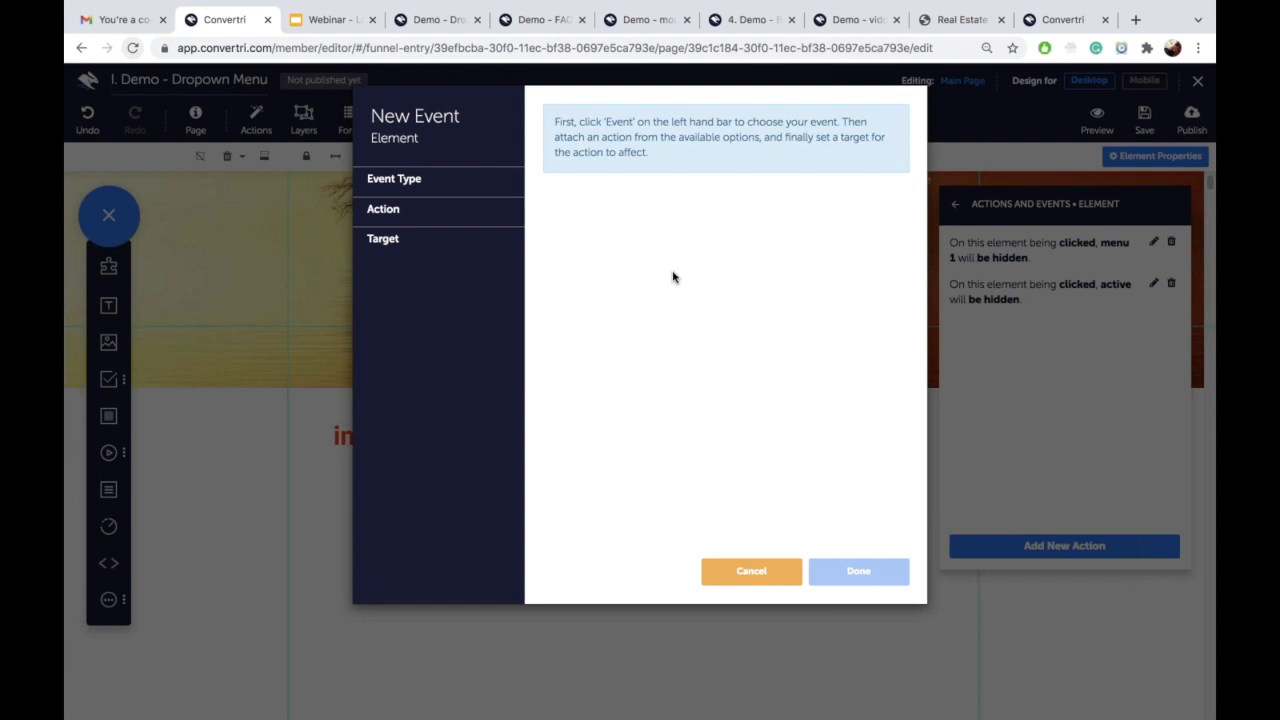
click(430, 190)
click(446, 208)
click(549, 168)
click(451, 277)
click(510, 245)
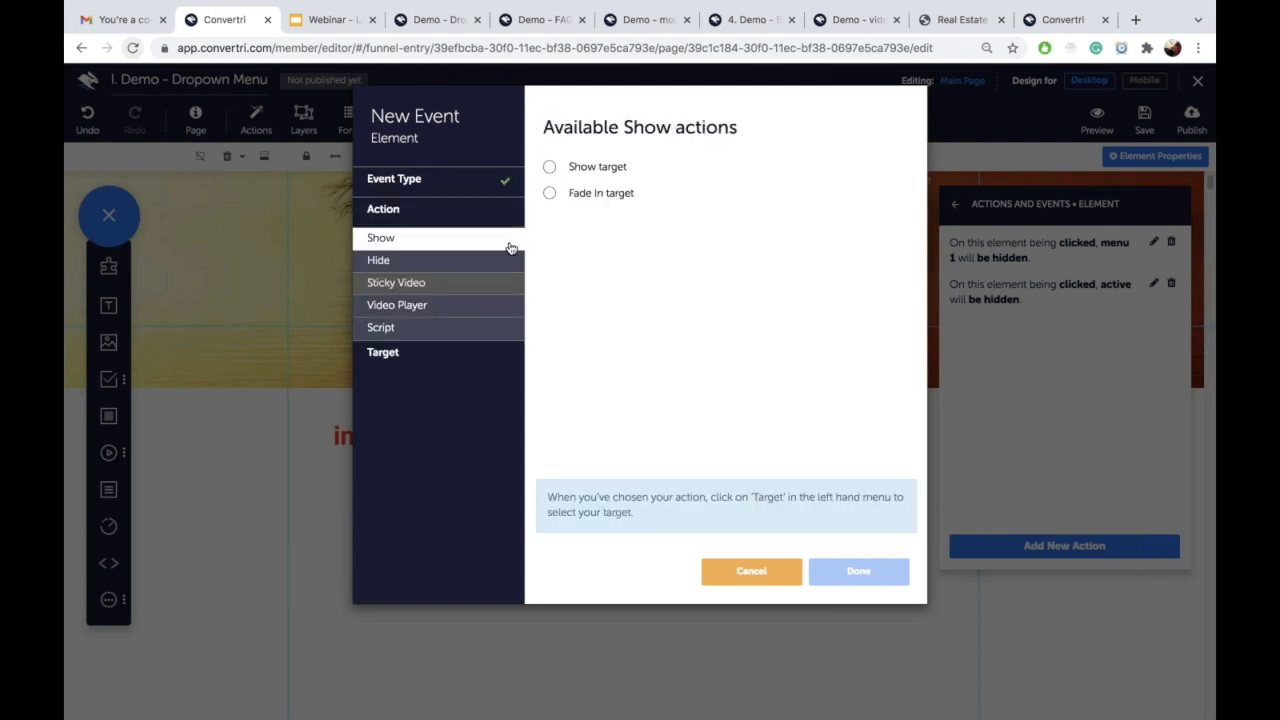
click(549, 167)
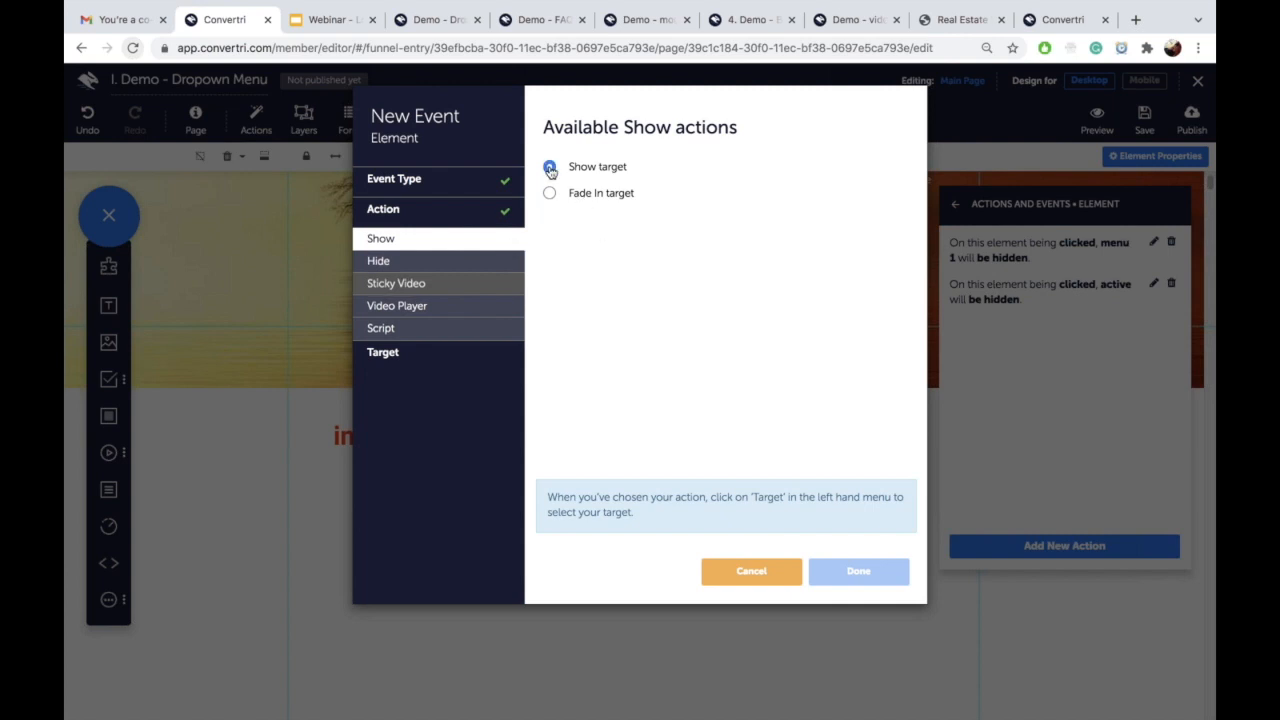
click(479, 356)
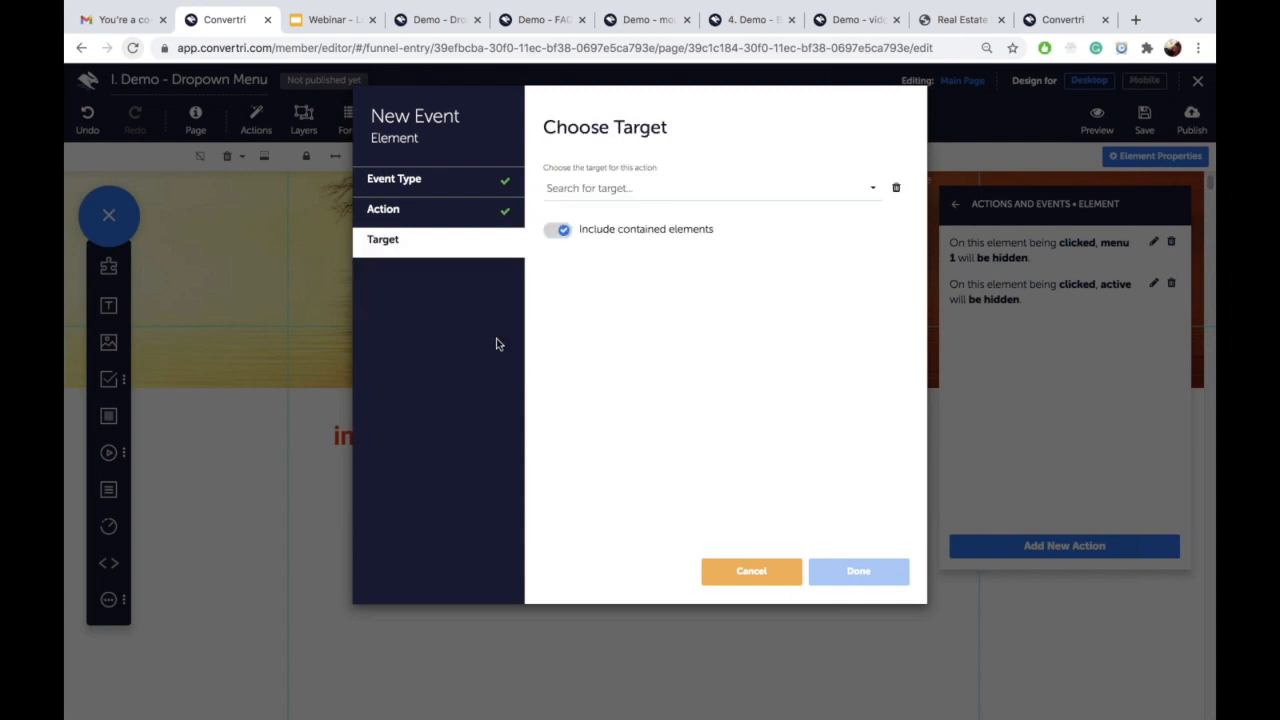
click(655, 190)
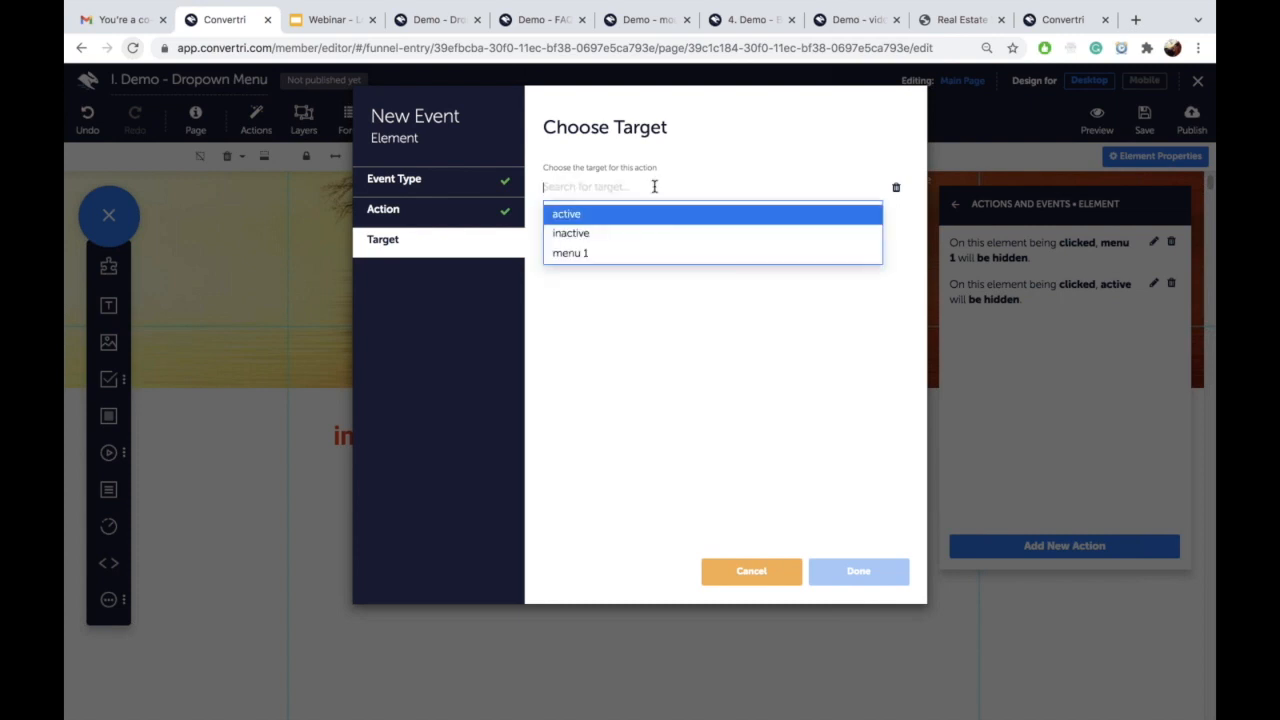
click(628, 236)
click(856, 573)
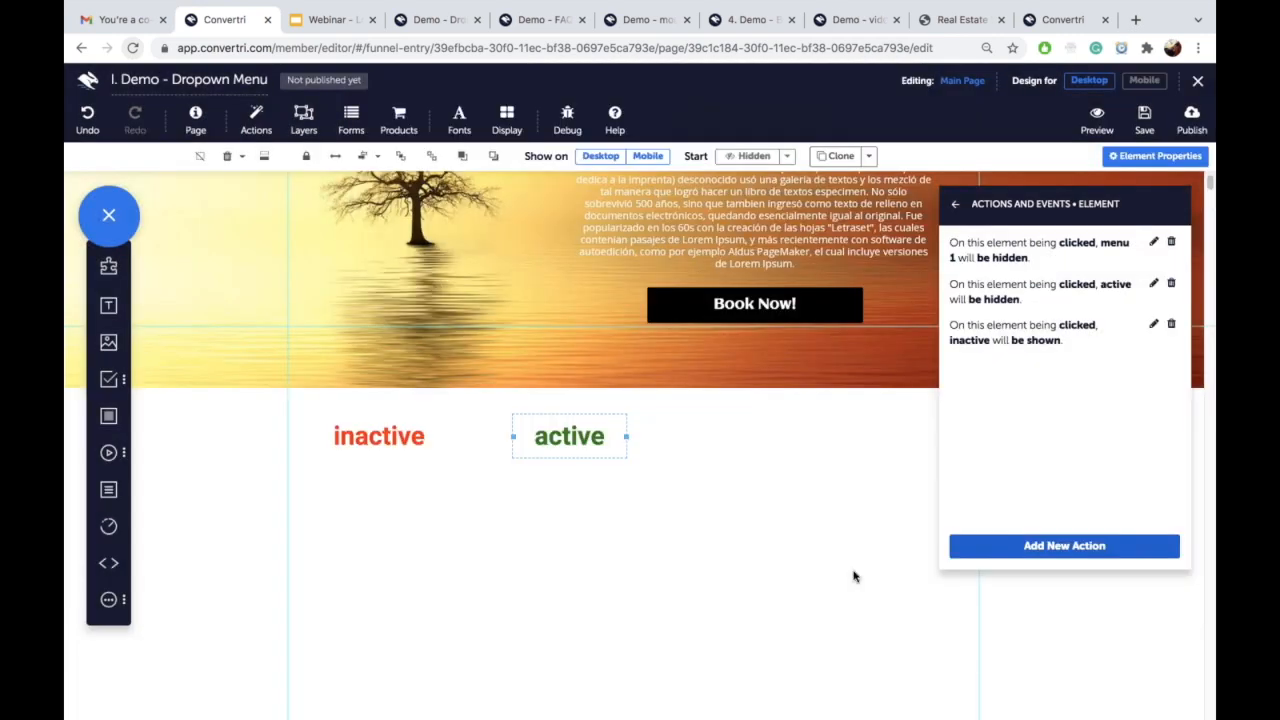
Step: Save, then stack the inactive and active labels in the nav bar between HOME and VIDEOS
click(1143, 120)
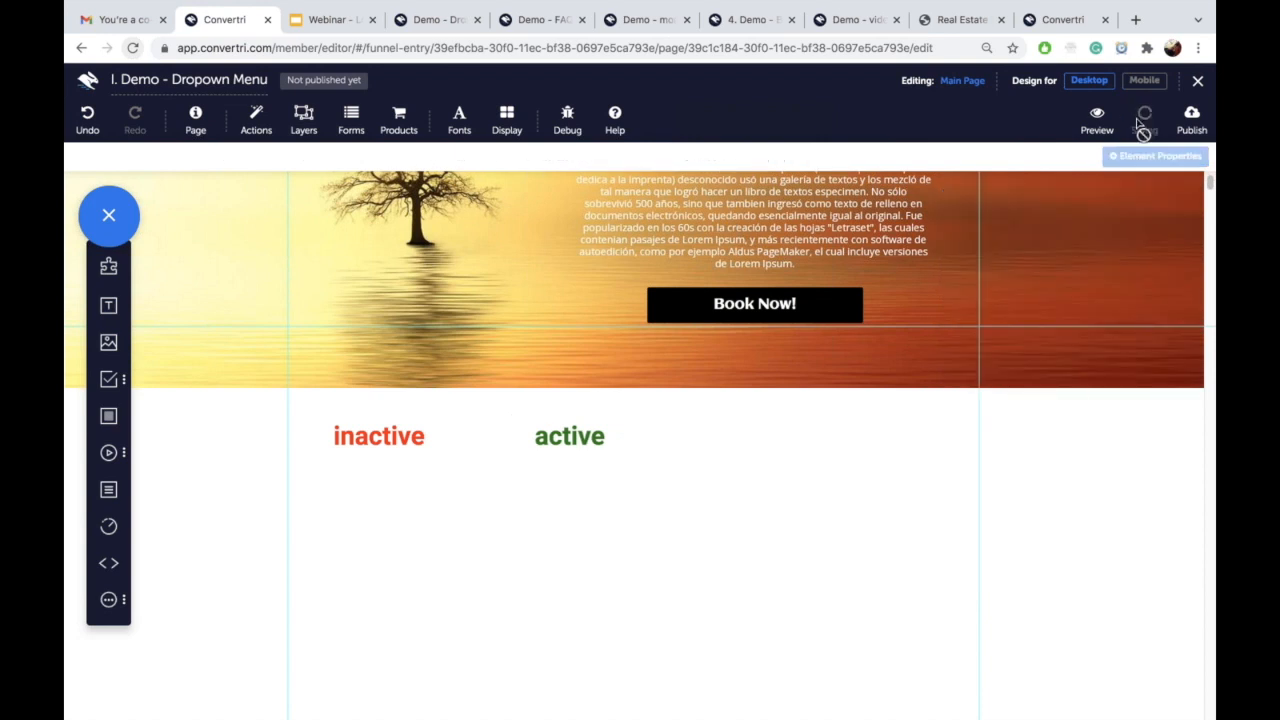
click(597, 420)
drag(597, 420, 527, 247)
drag(377, 418, 377, 244)
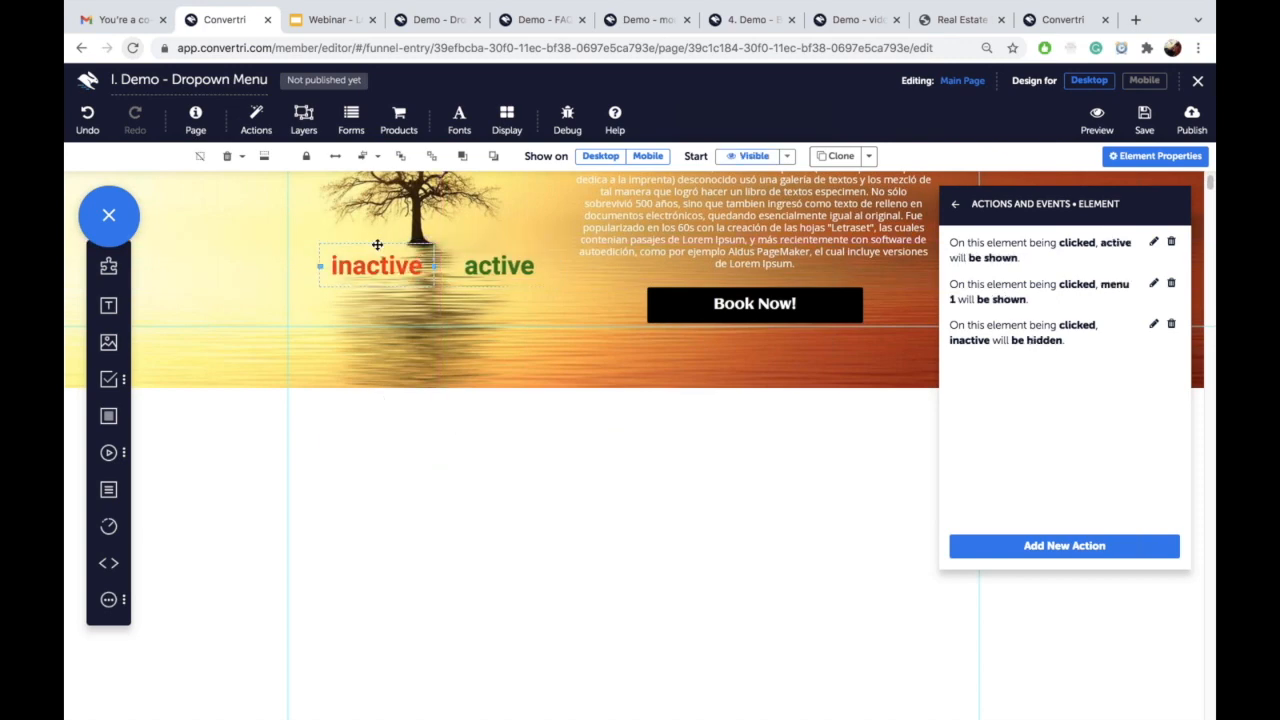
scroll(377, 248, up, 3)
drag(371, 485, 416, 184)
drag(500, 513, 430, 189)
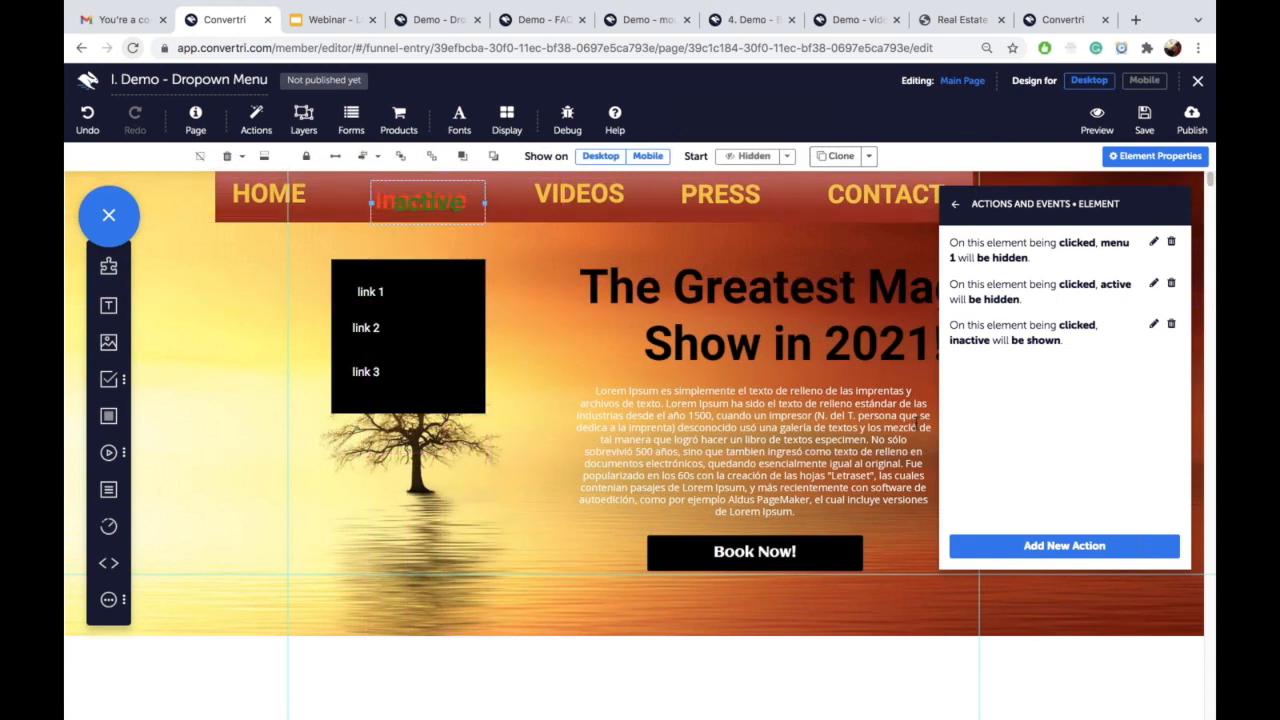
Step: Save and preview the page, confirming clicks on the item toggle the link box
click(1146, 124)
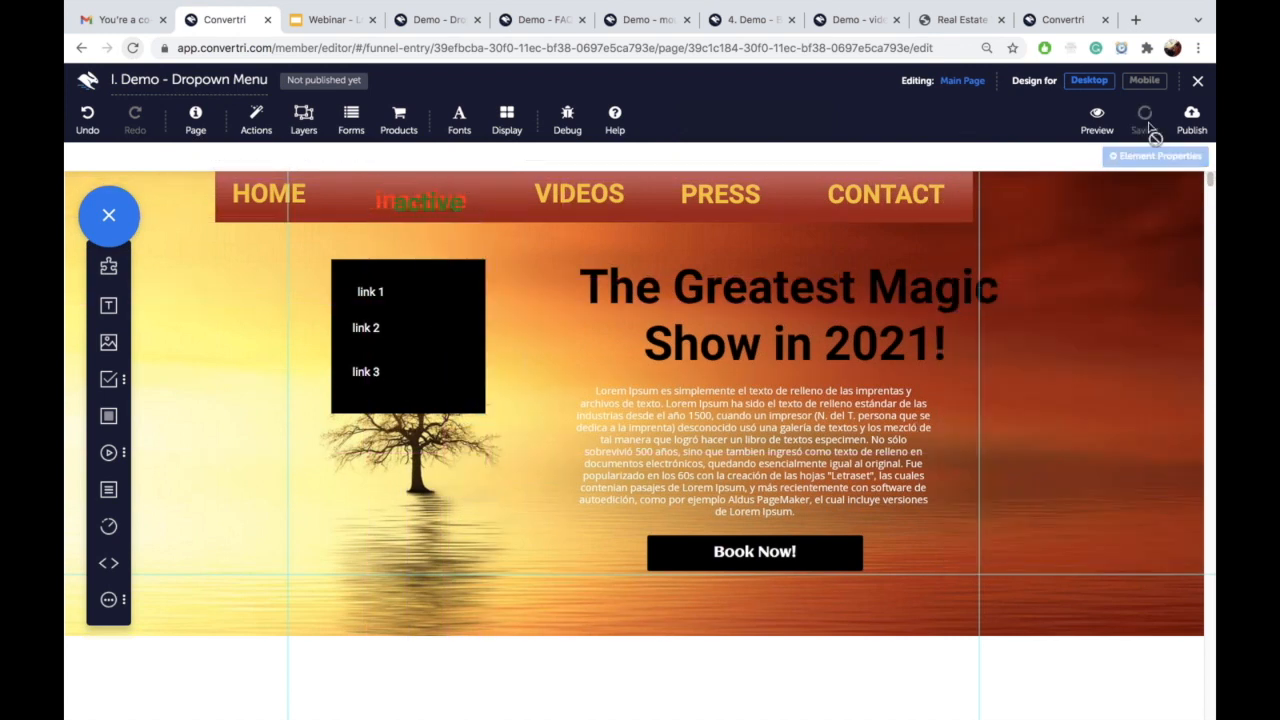
click(1104, 128)
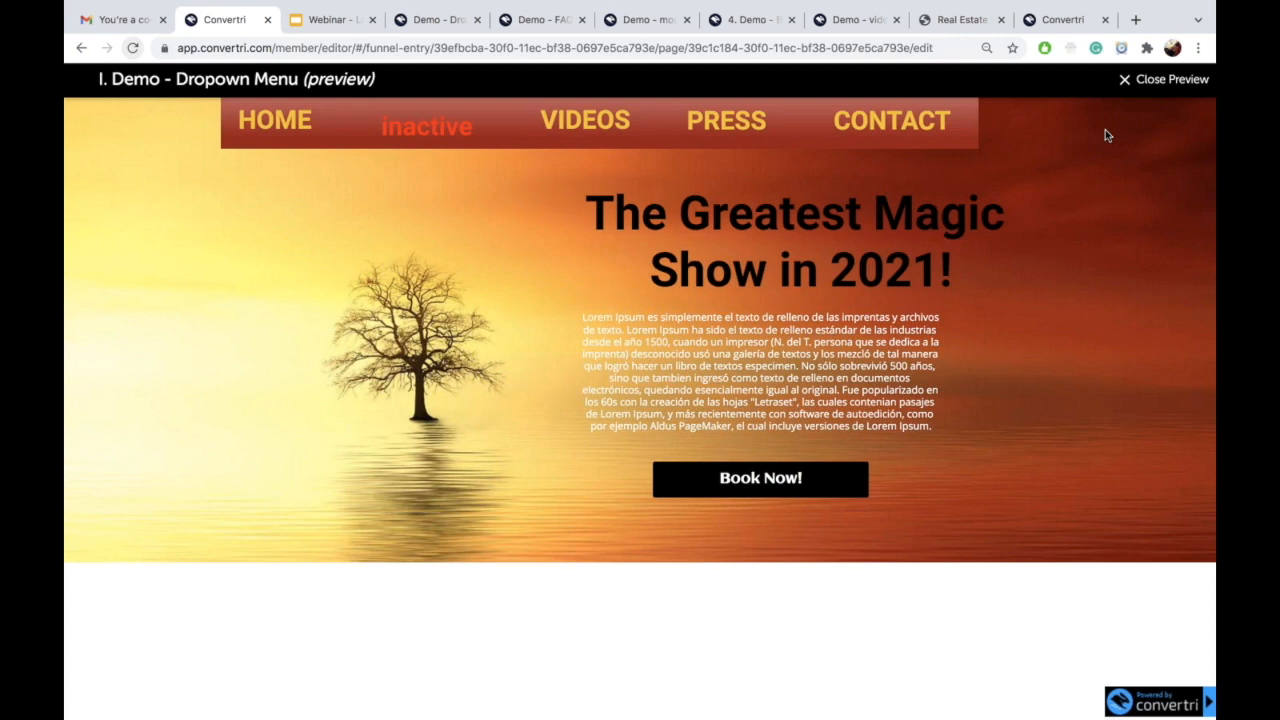
click(419, 134)
click(419, 134)
click(419, 134)
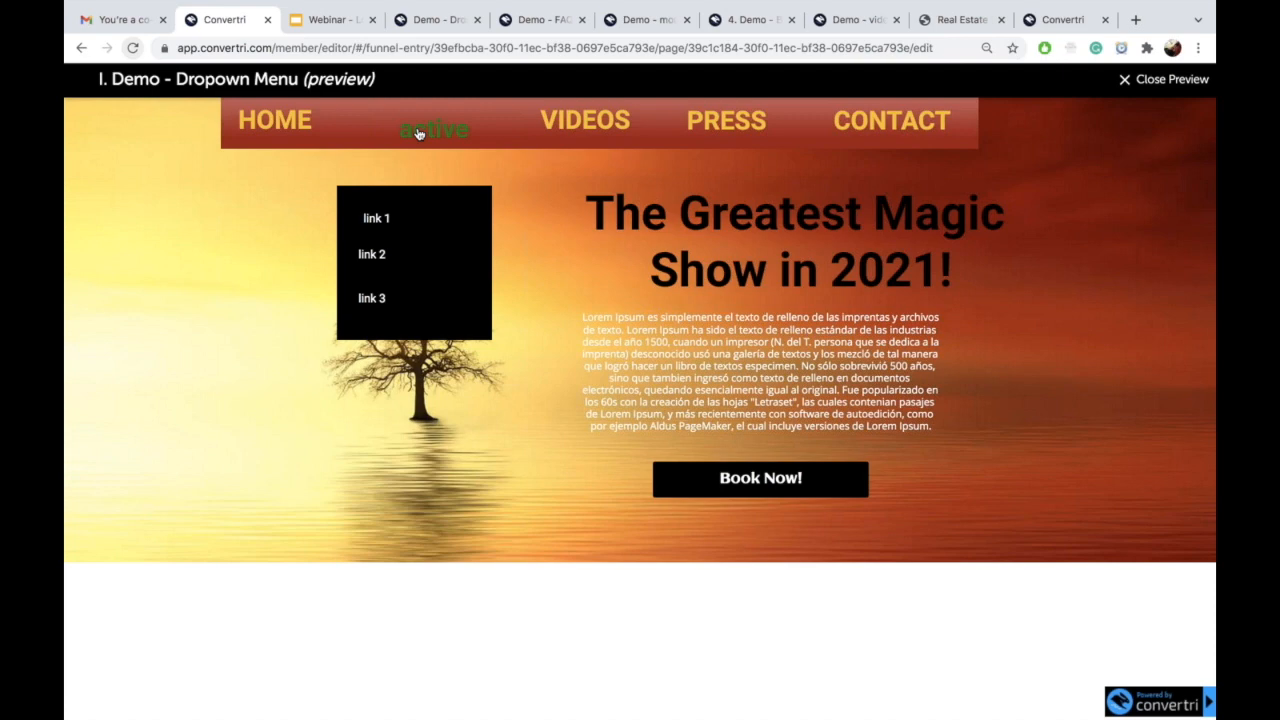
click(1150, 80)
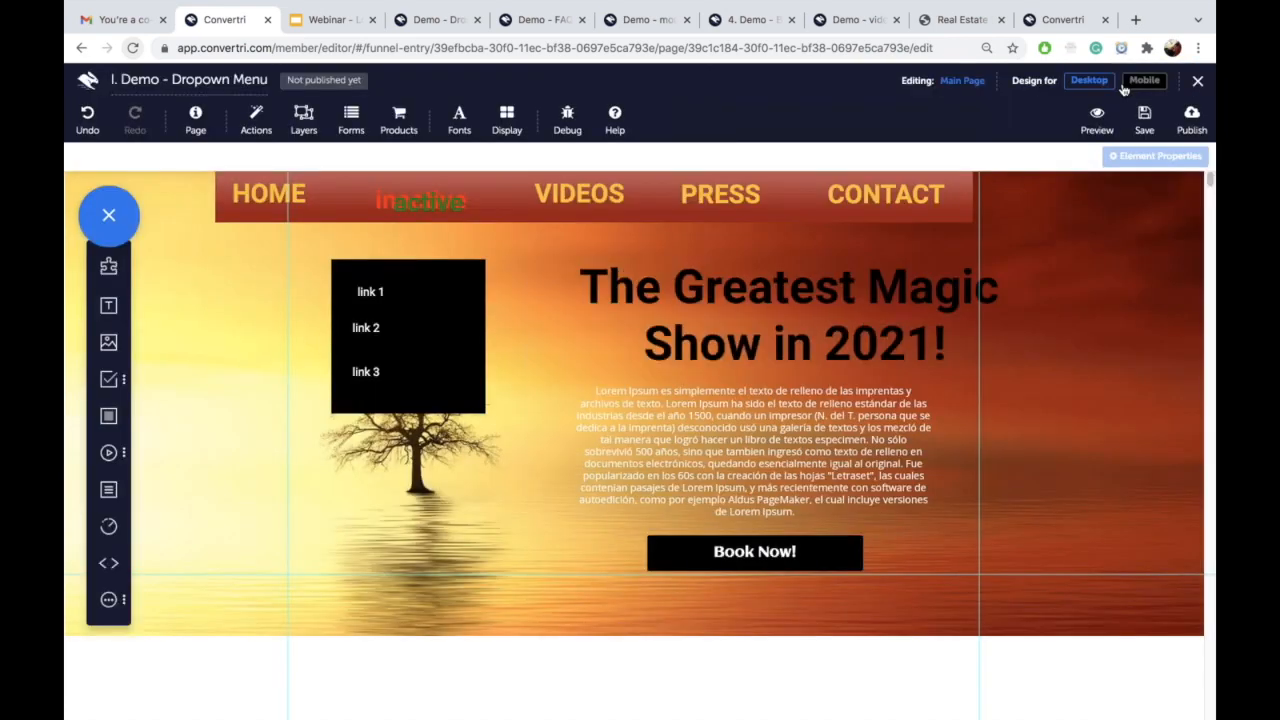
click(435, 199)
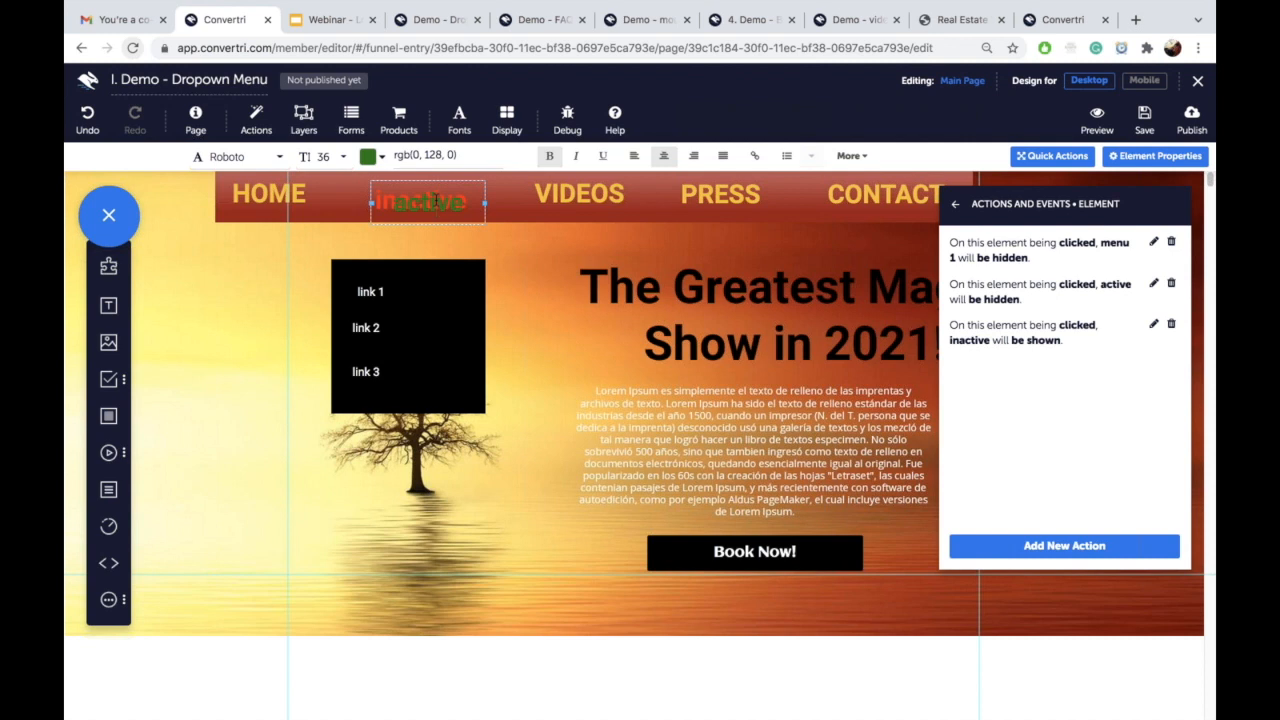
Step: Pull the active label out beside the link box and change both labels' text to SHOWS
drag(435, 188, 258, 350)
double_click(259, 357)
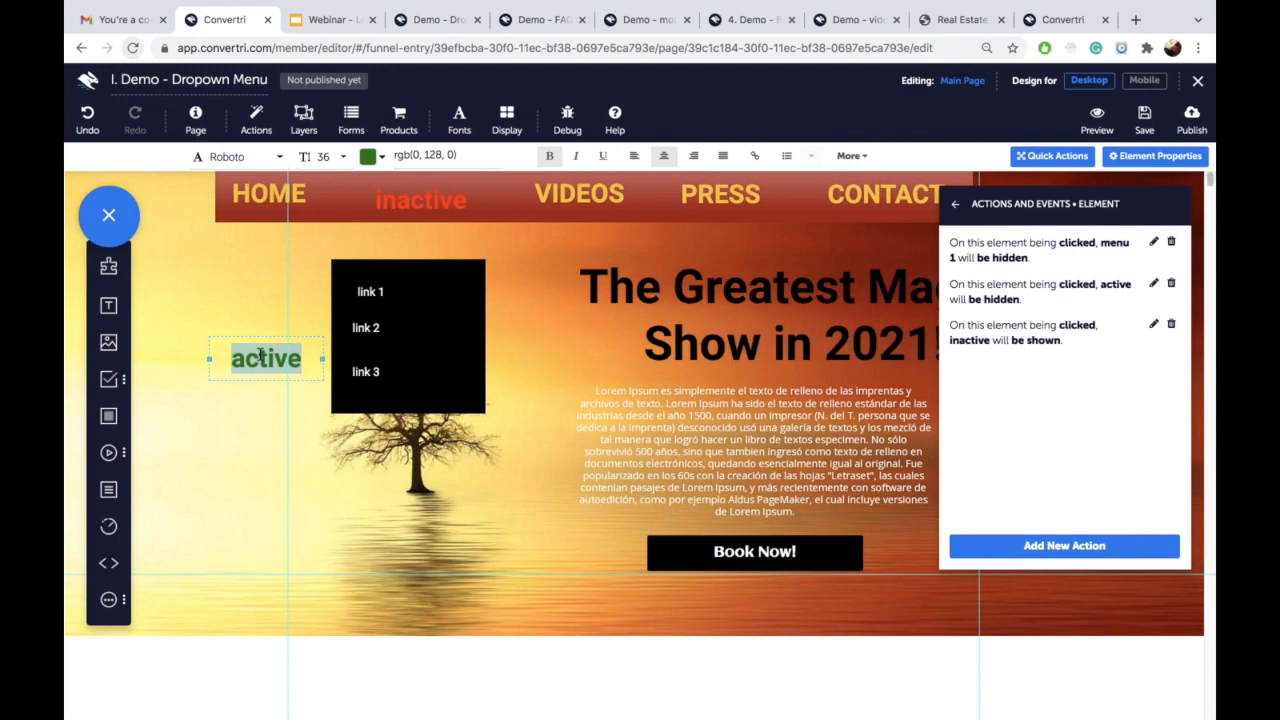
text(SHOW)
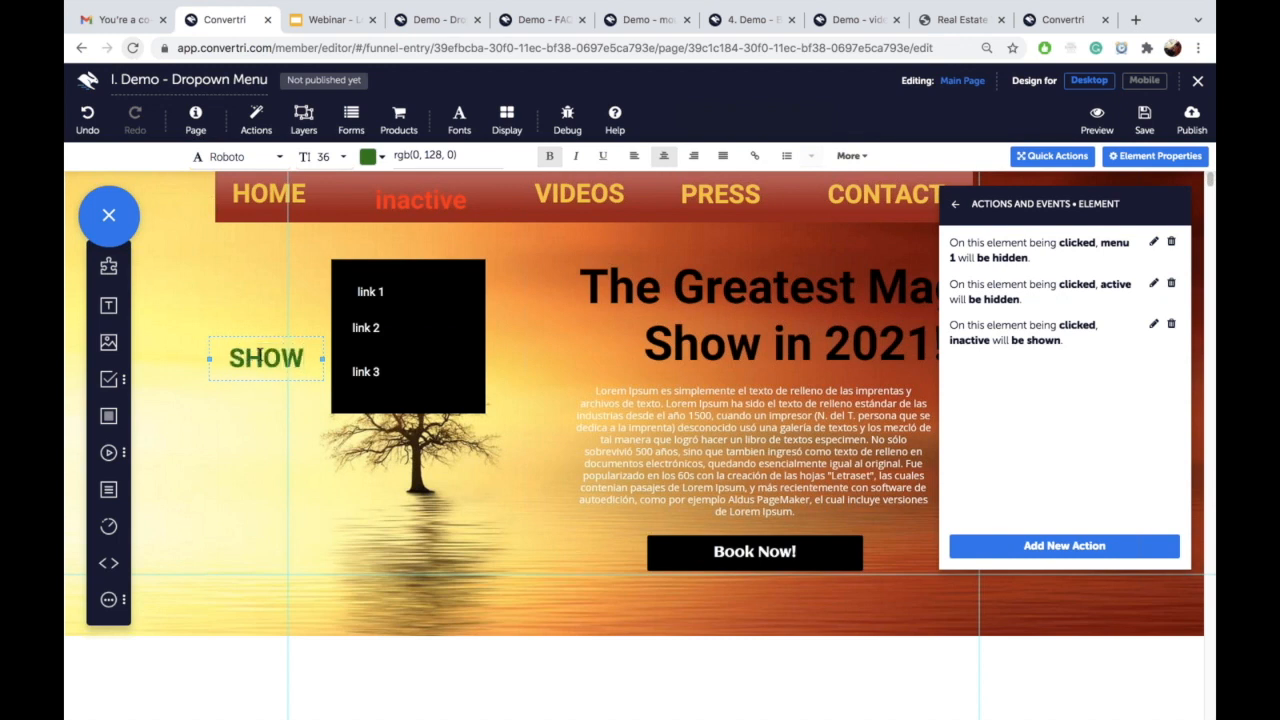
text(S)
click(422, 190)
double_click(422, 190)
text(SHOWS)
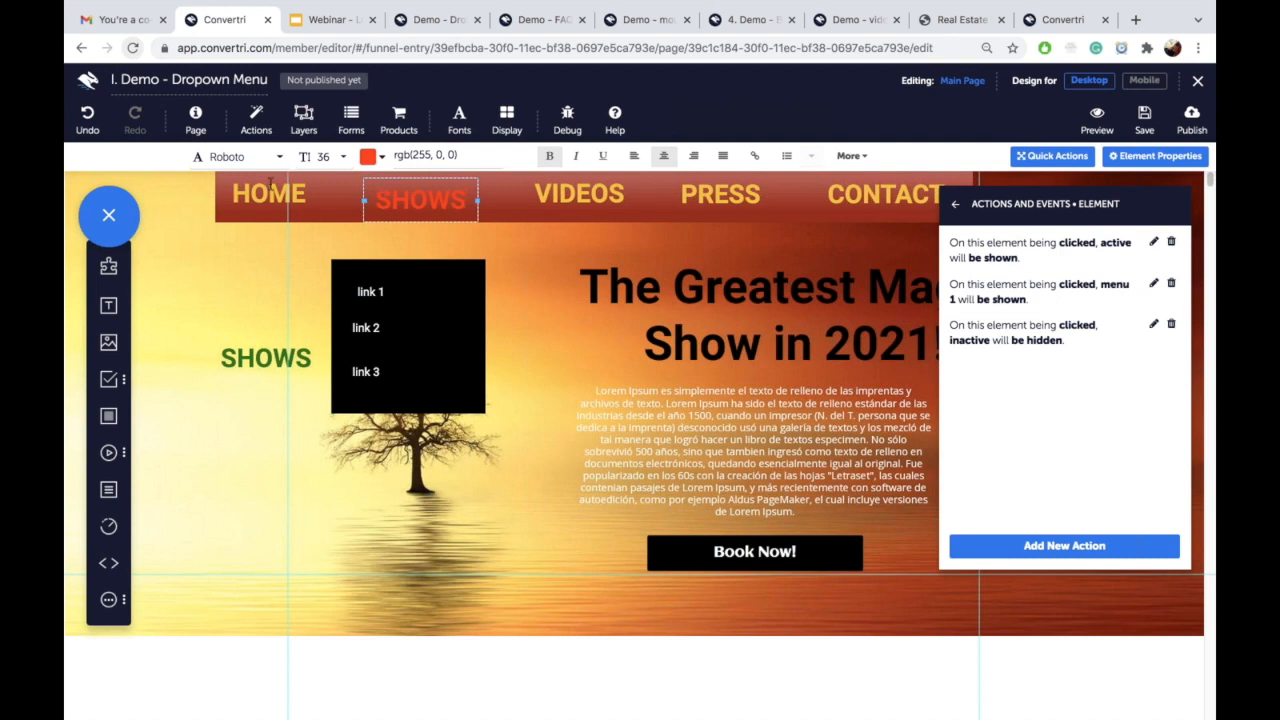
Step: Give both SHOWS labels HOME's yellow colour and drag the second back onto the nav item
click(270, 190)
triple_click(431, 157)
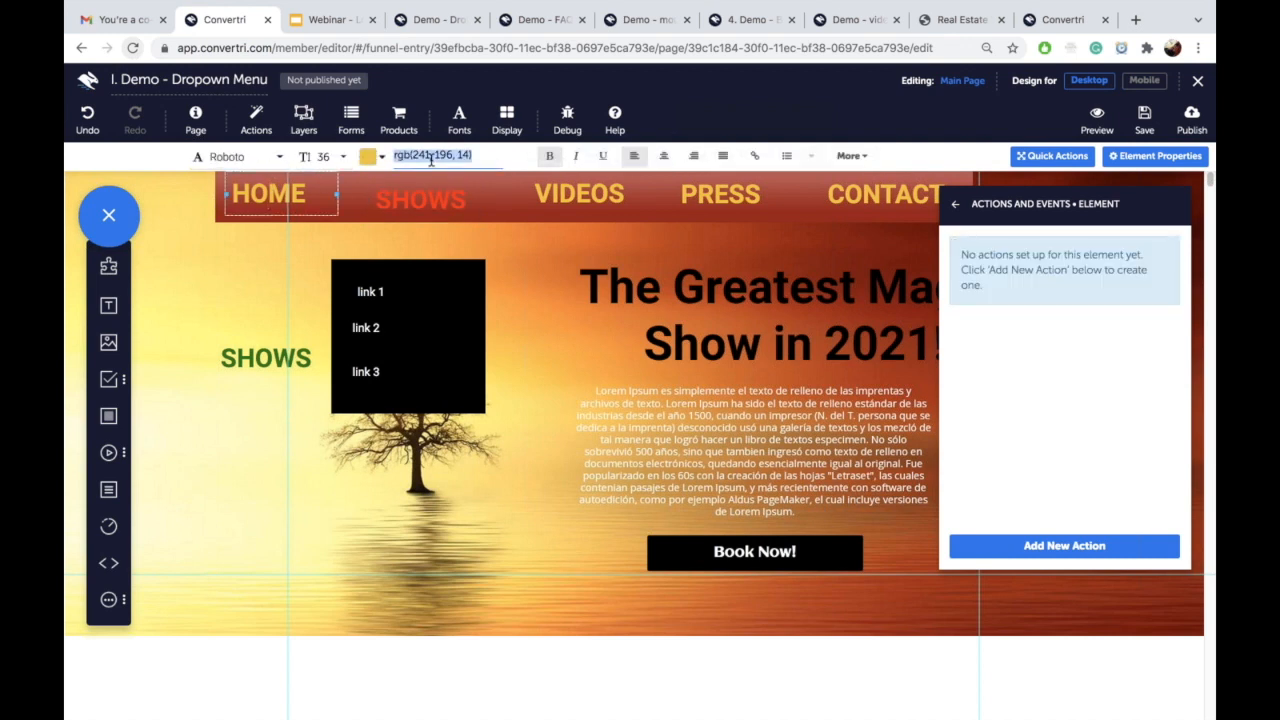
click(413, 193)
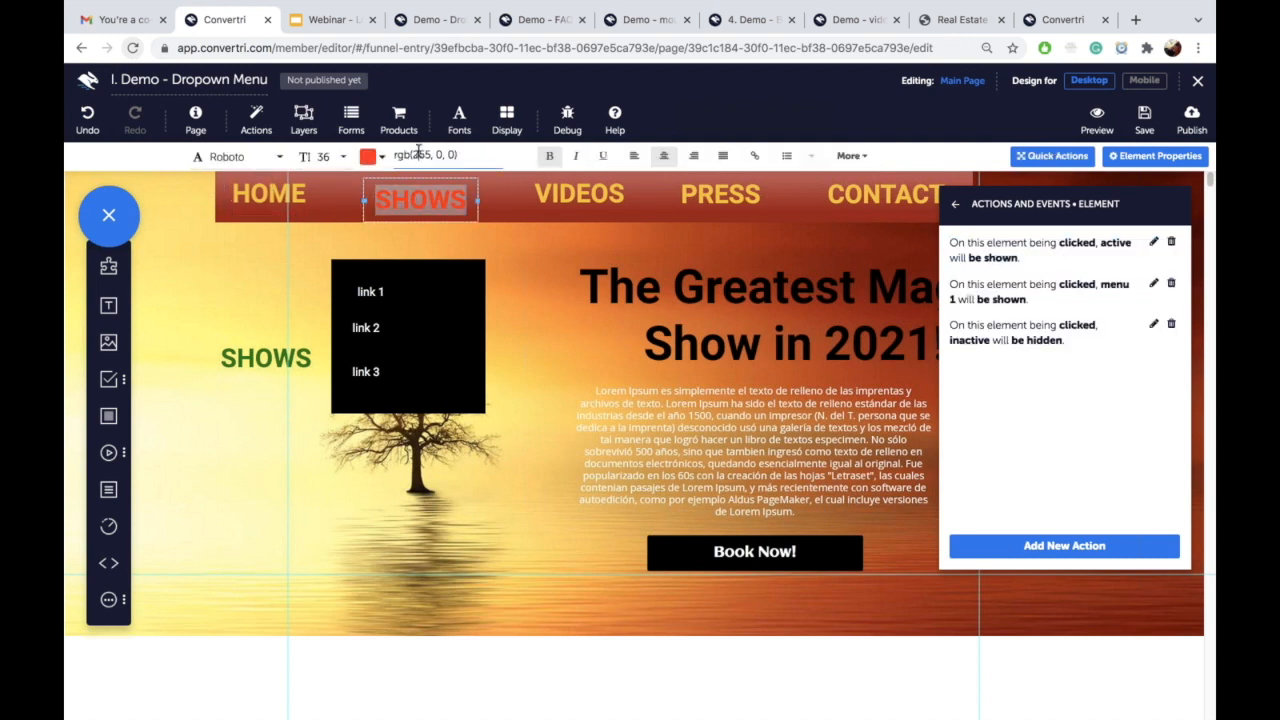
triple_click(418, 152)
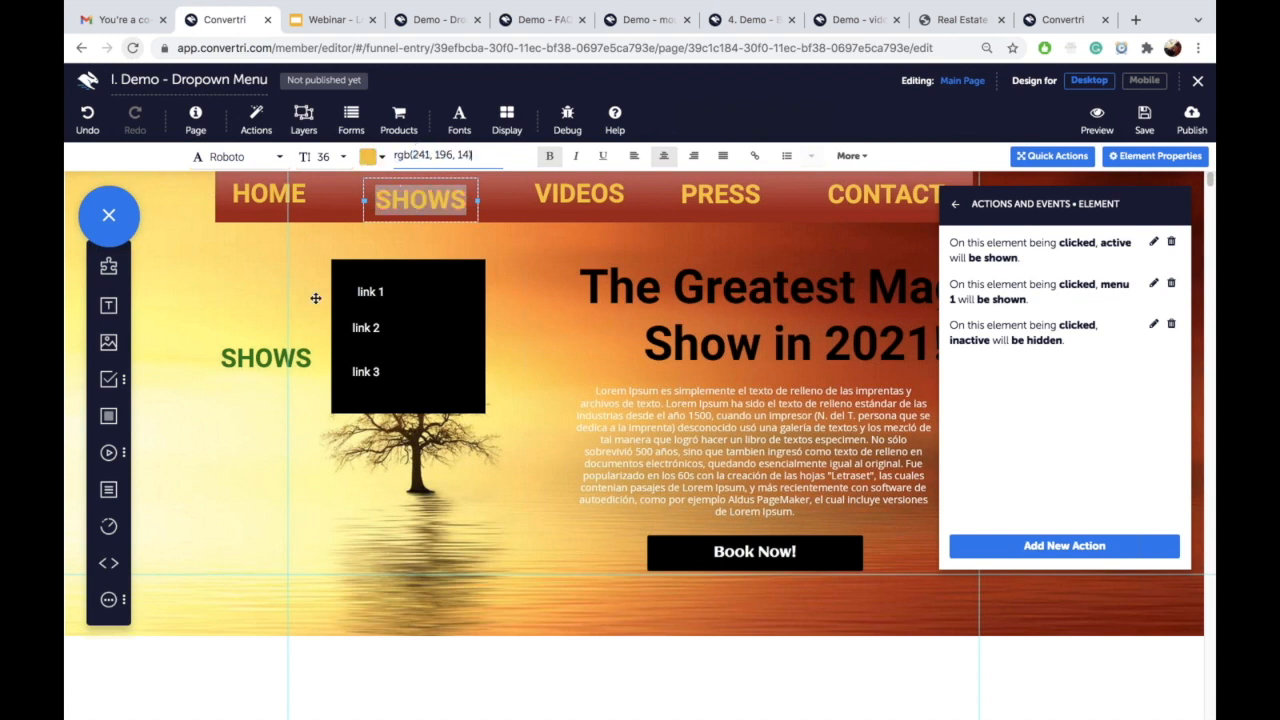
click(258, 360)
double_click(276, 361)
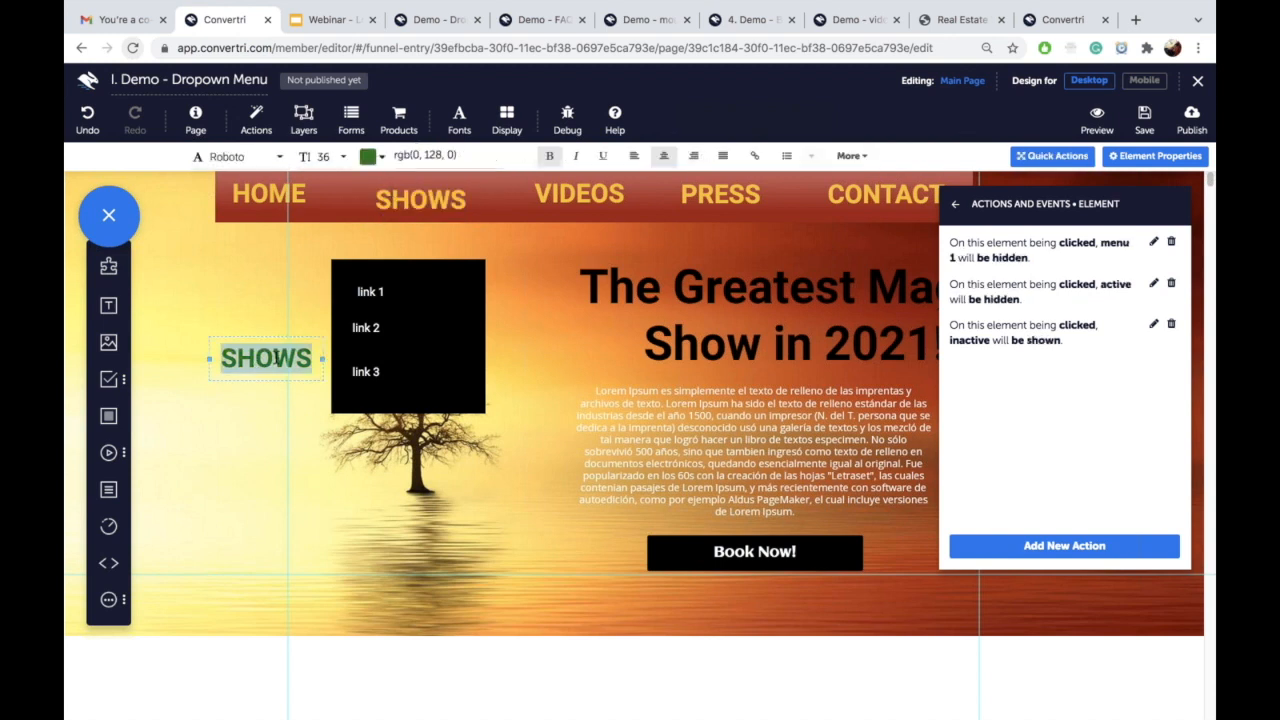
triple_click(427, 154)
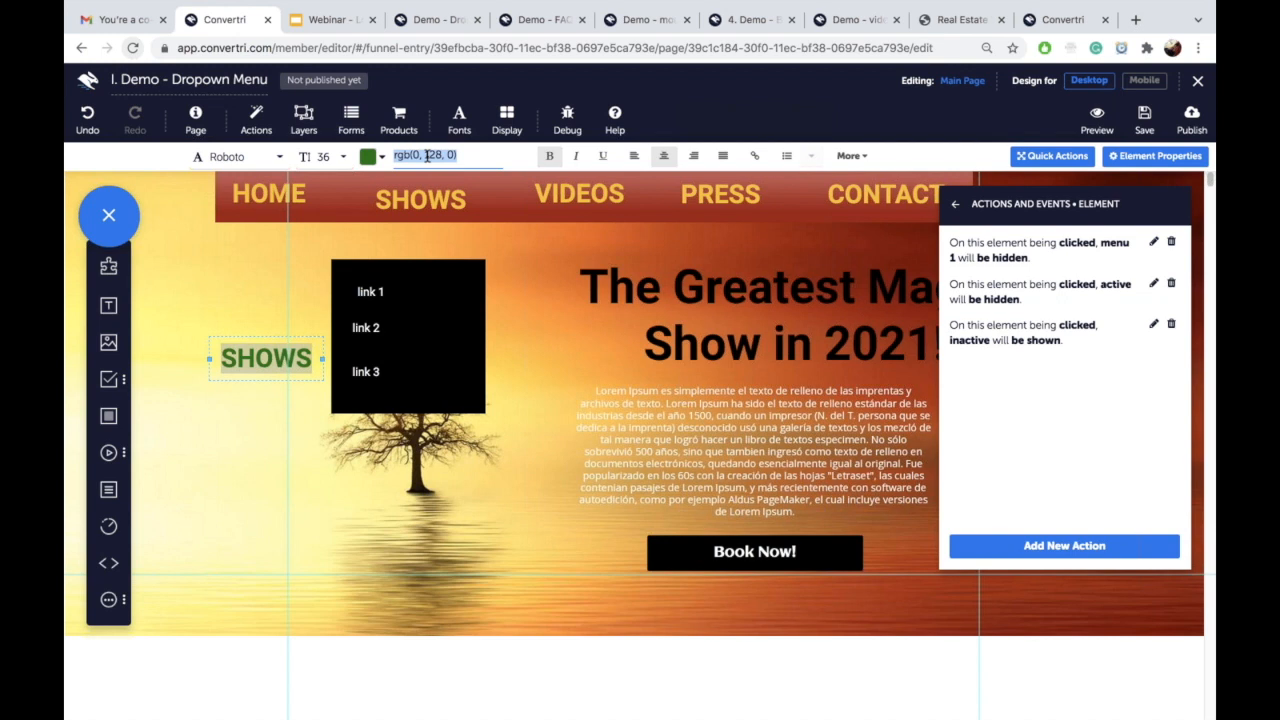
text(rgb(234, 189, 54))
click(251, 336)
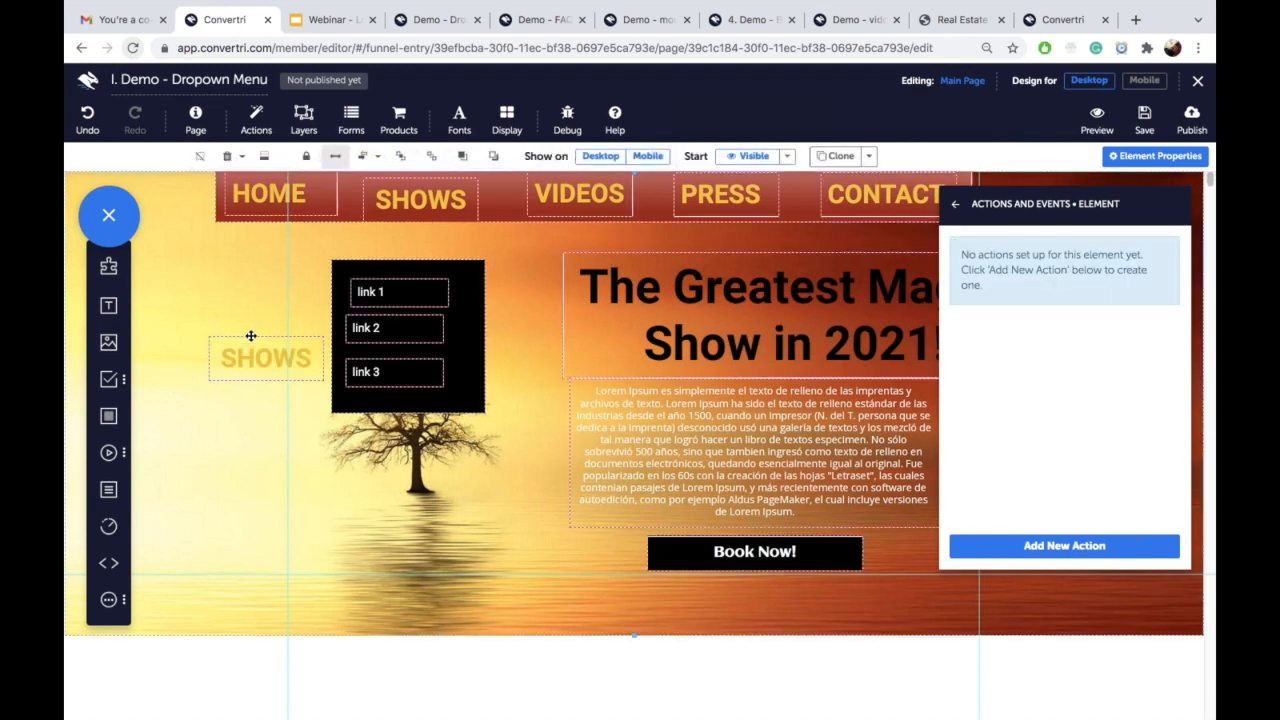
drag(251, 336, 406, 177)
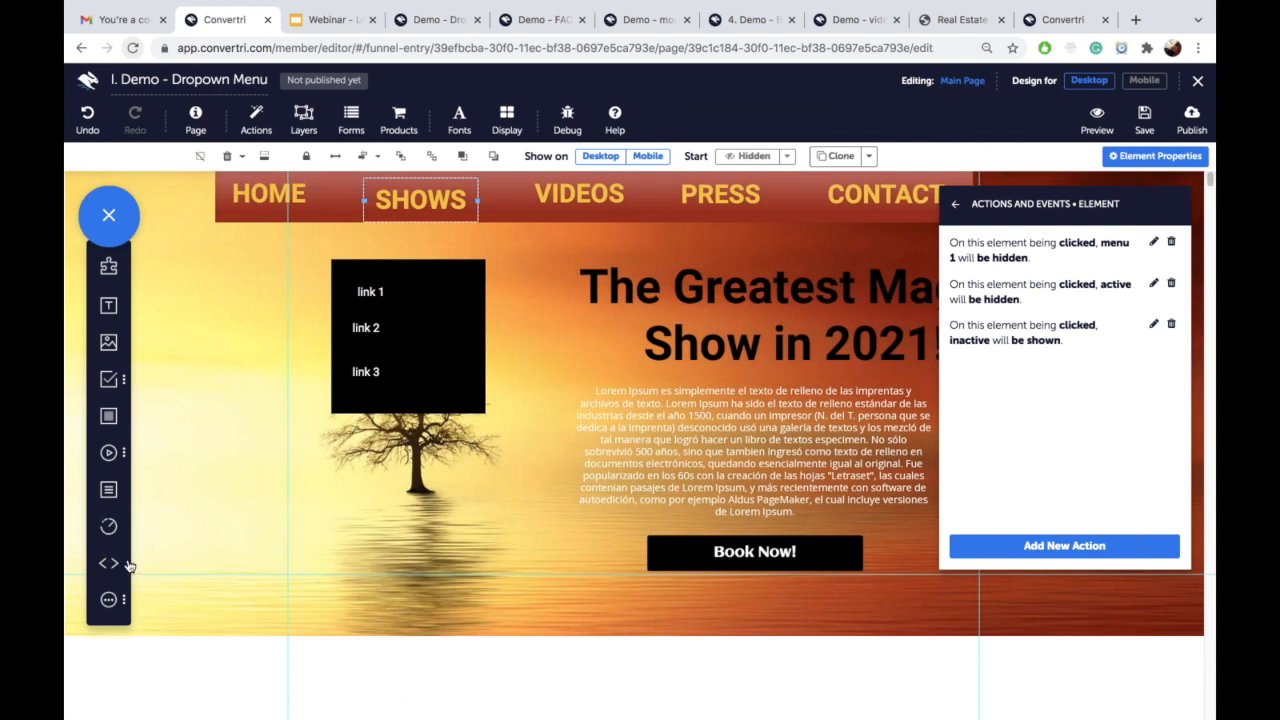
Step: Insert an arrow_drop_down icon and place it beside the black link box
click(108, 600)
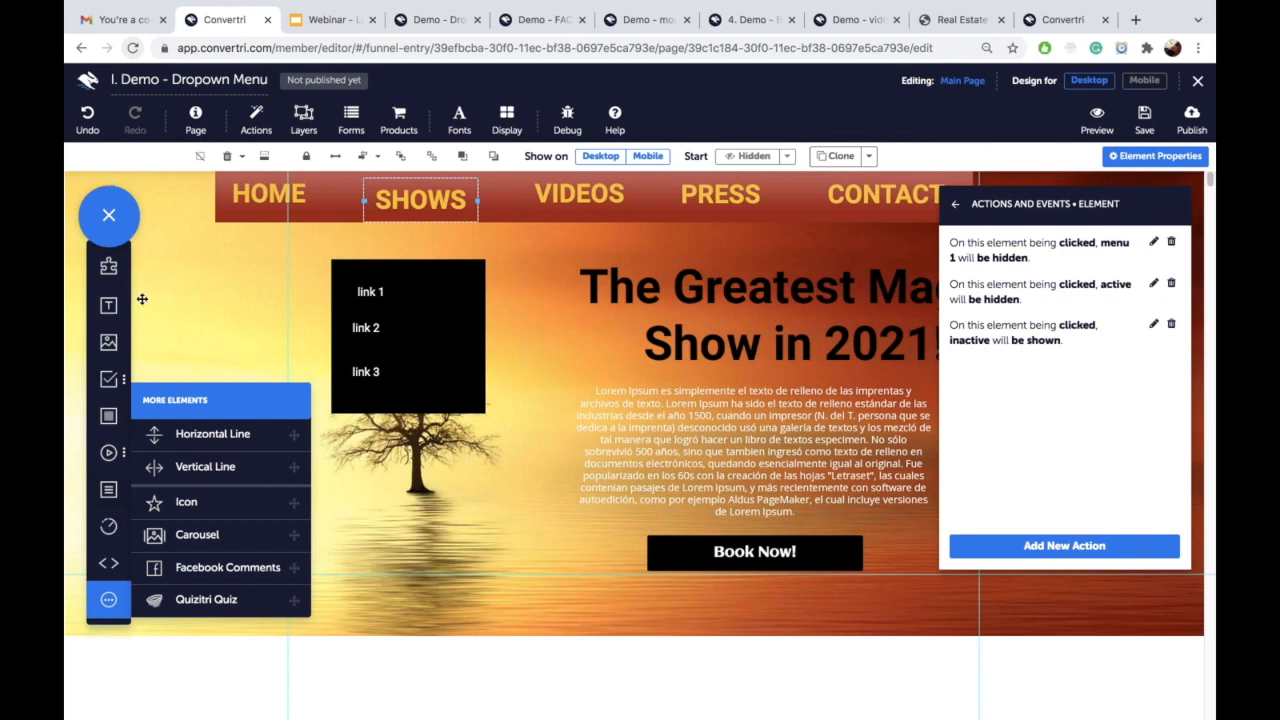
click(185, 501)
scroll(612, 320, down, 10)
scroll(614, 318, down, 10)
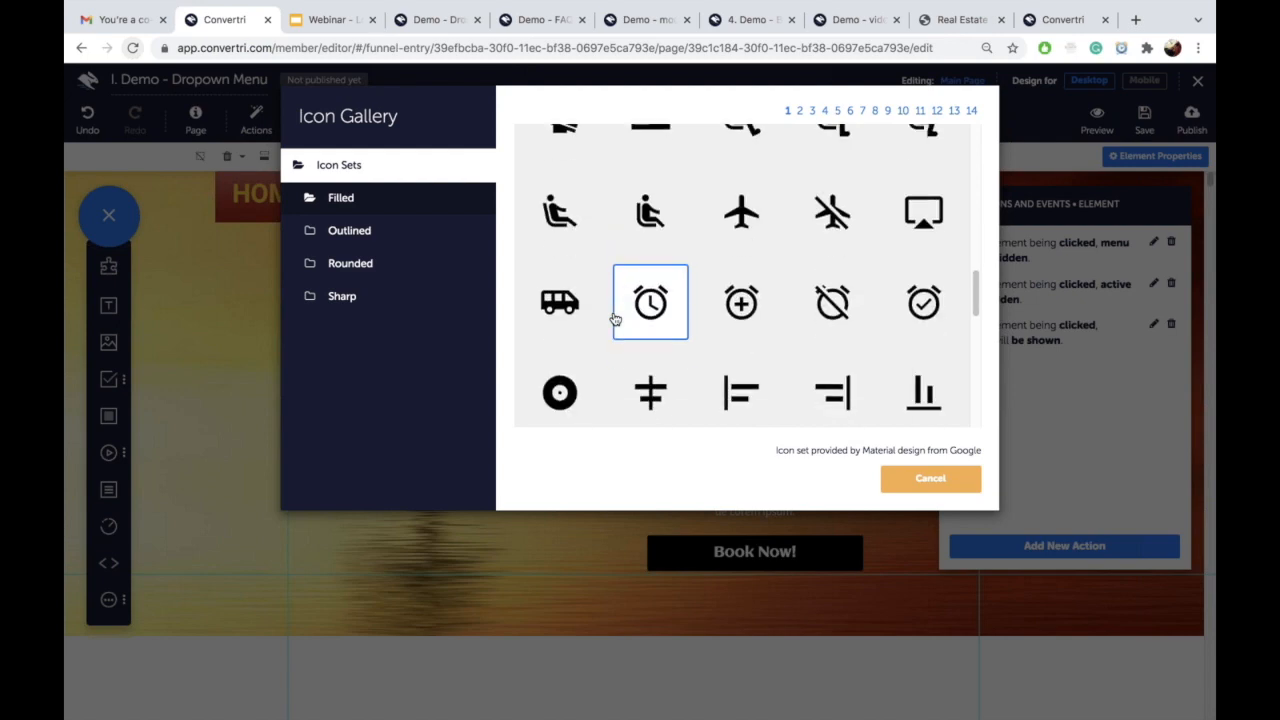
click(560, 305)
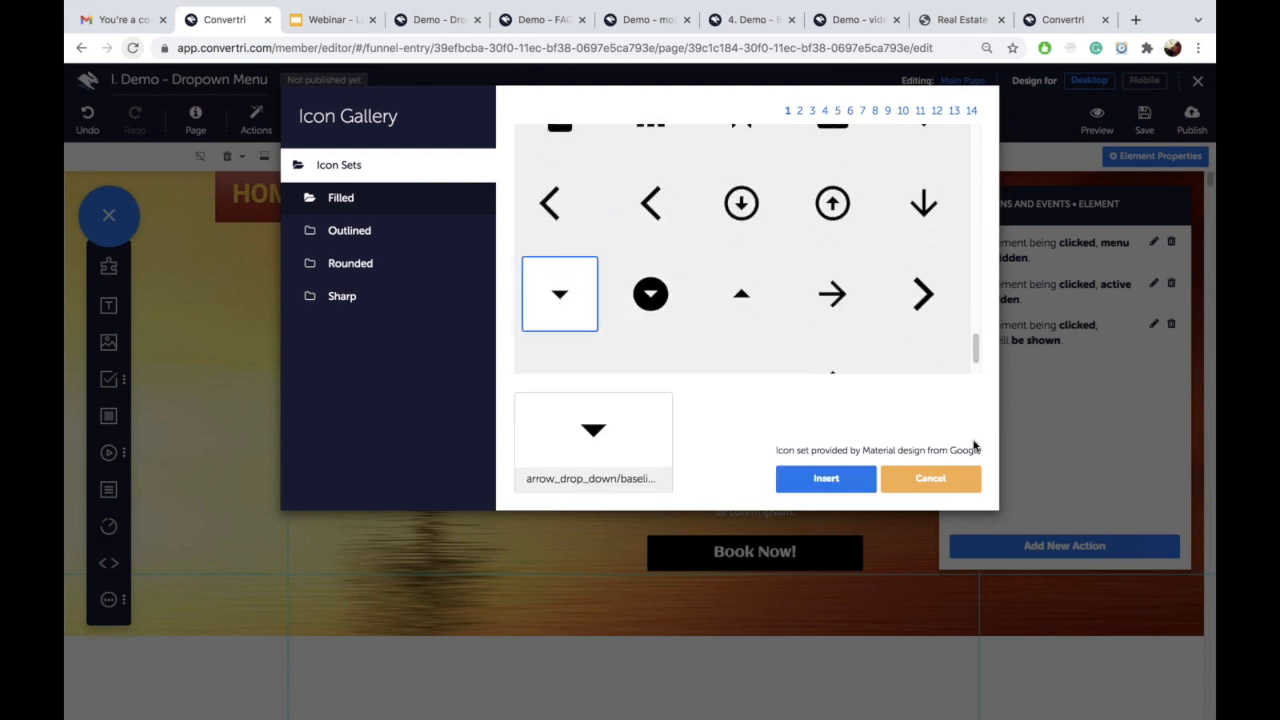
click(835, 482)
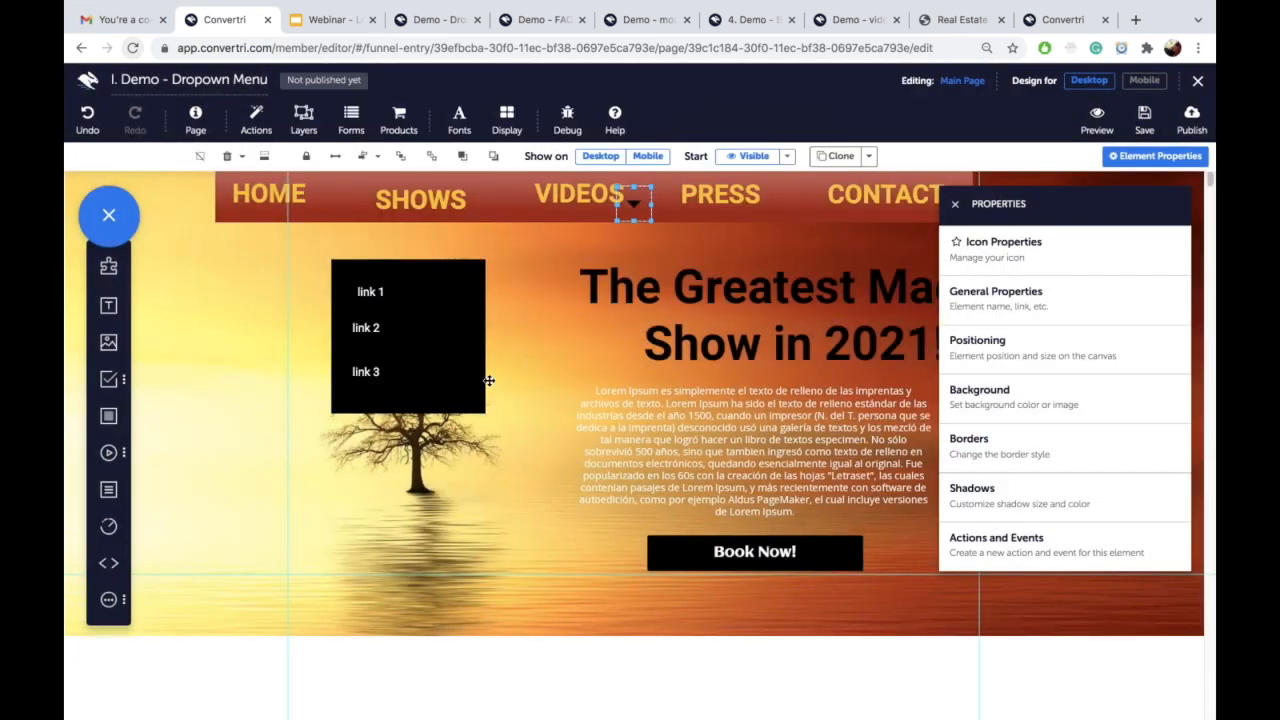
drag(631, 215, 530, 310)
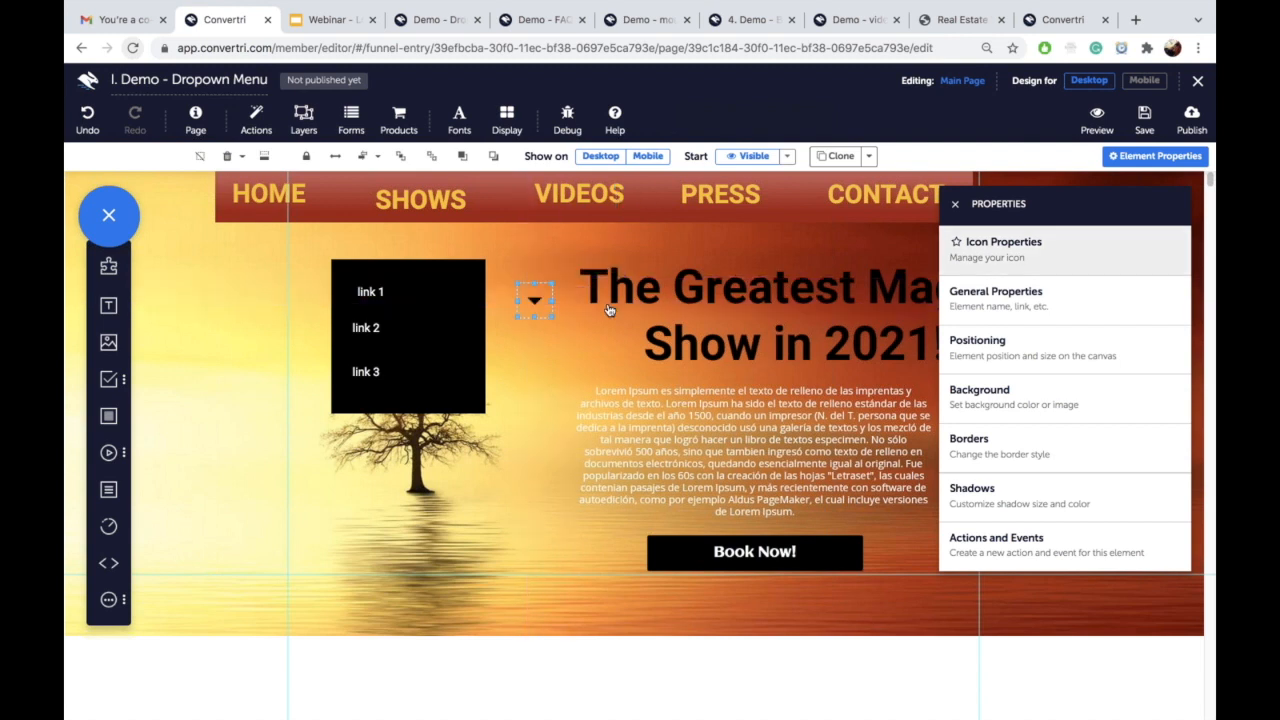
Step: Open the icon's General Properties, then show the webinar's Dropdown Menu slide (slide 7)
click(1005, 245)
click(953, 207)
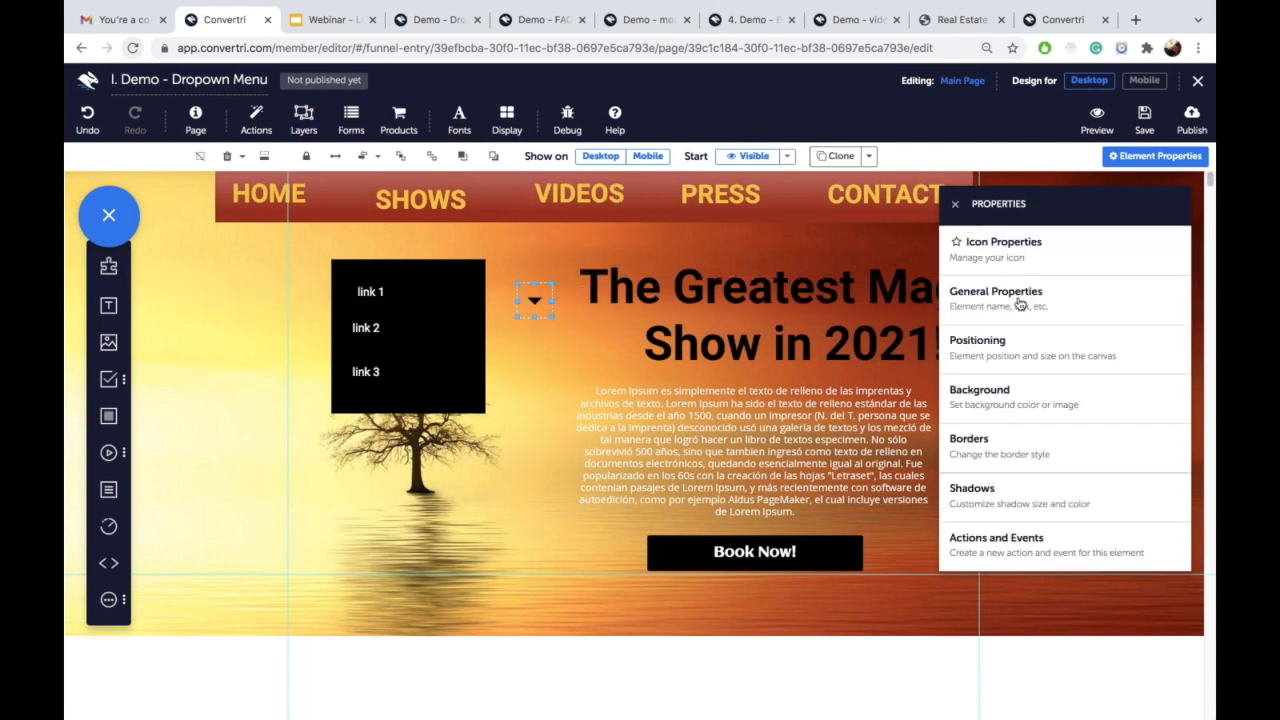
click(1014, 303)
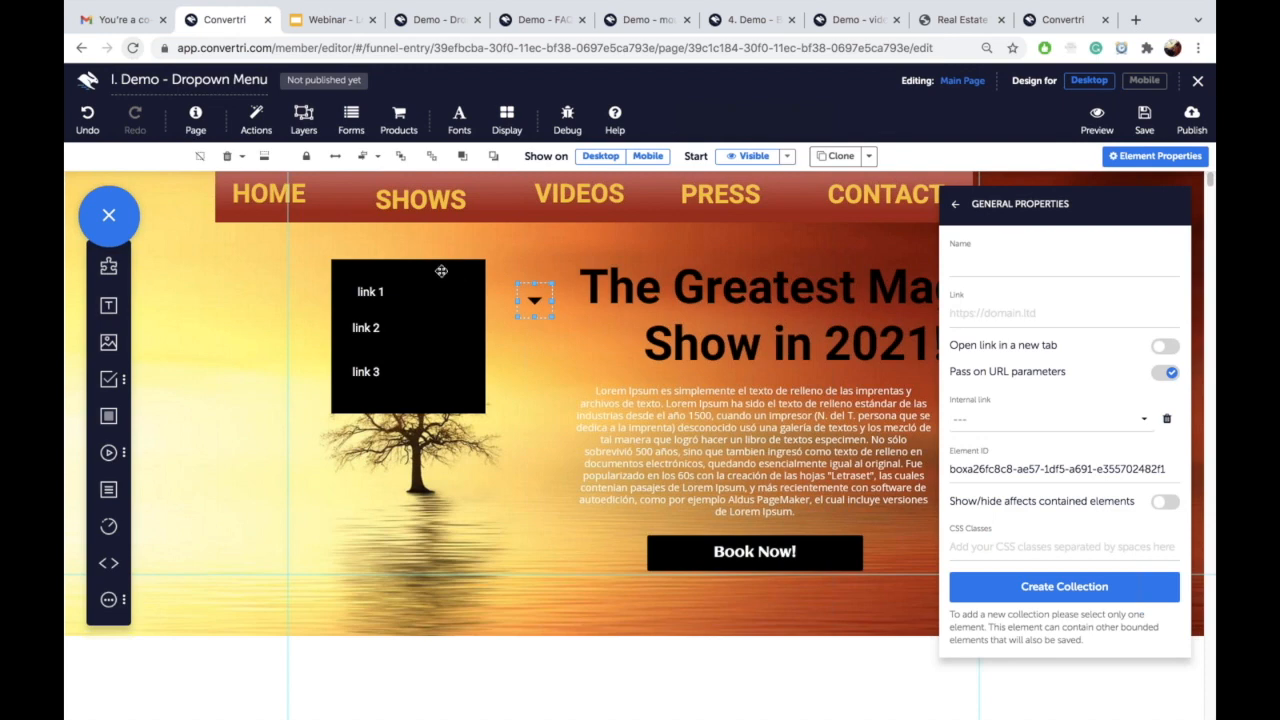
click(305, 21)
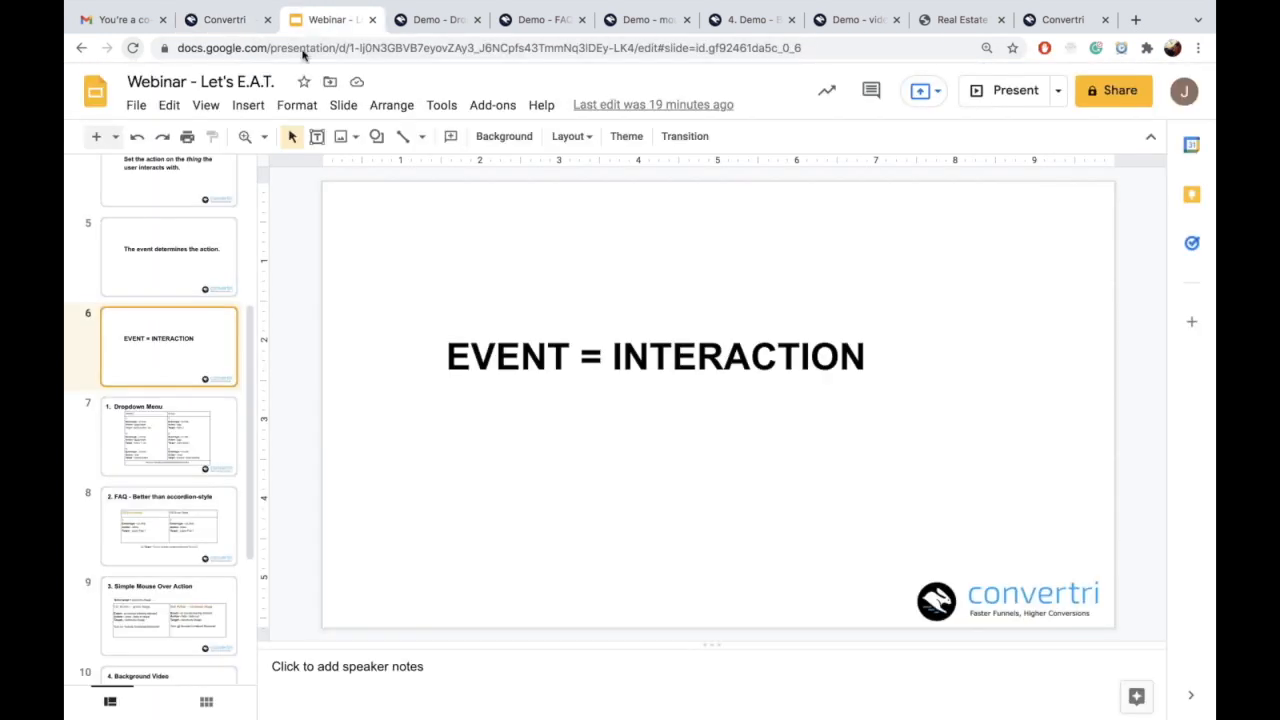
click(169, 449)
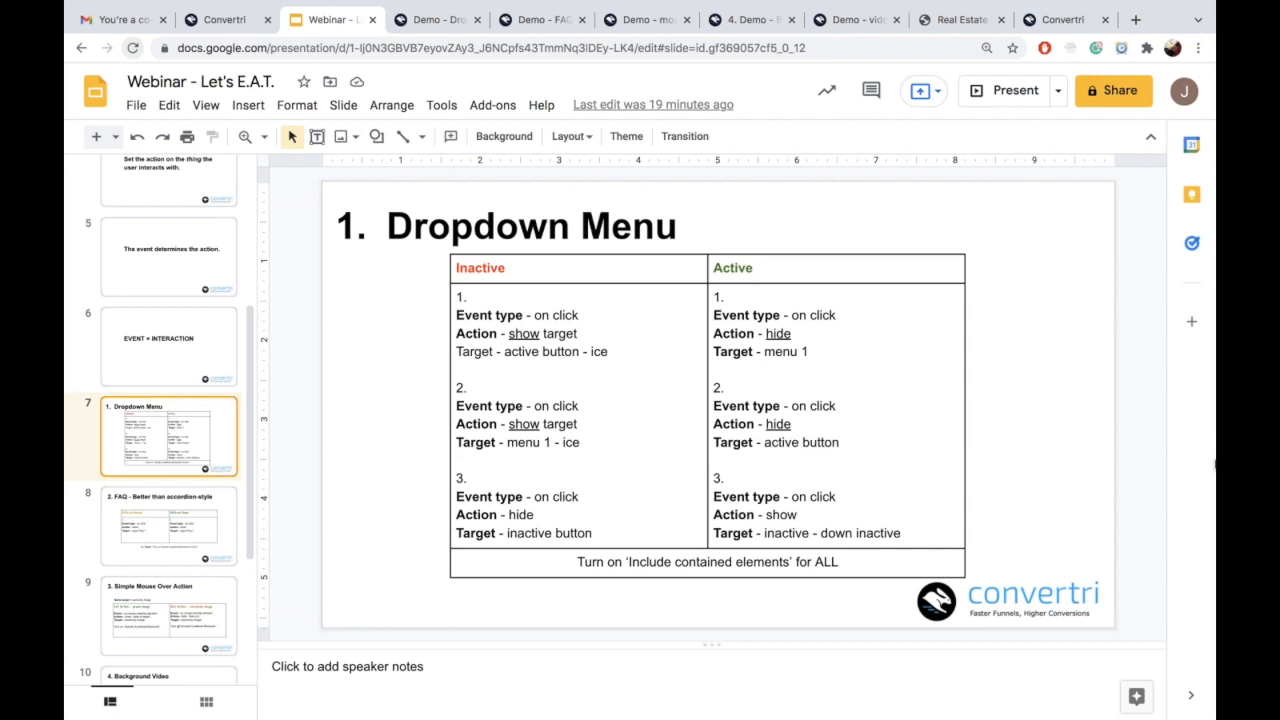
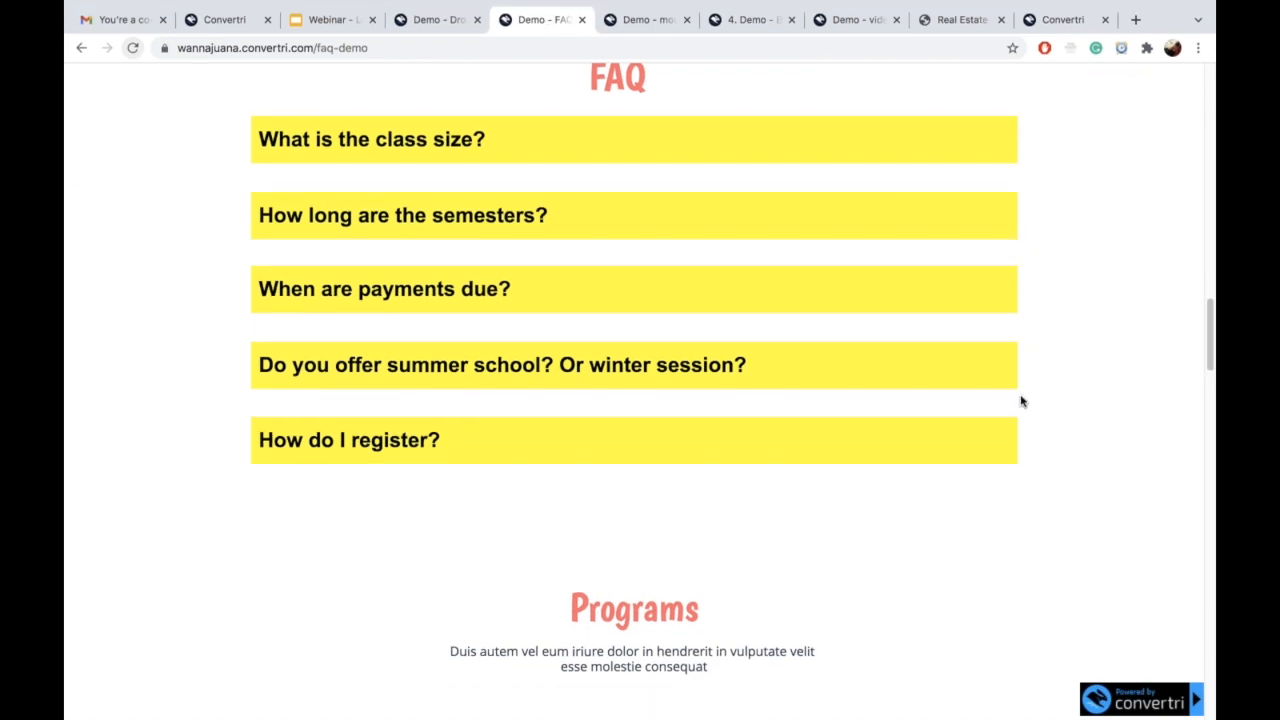
Step: Test the published FAQ page by opening the class-size and semesters answer popups
scroll(1020, 401, up, 20)
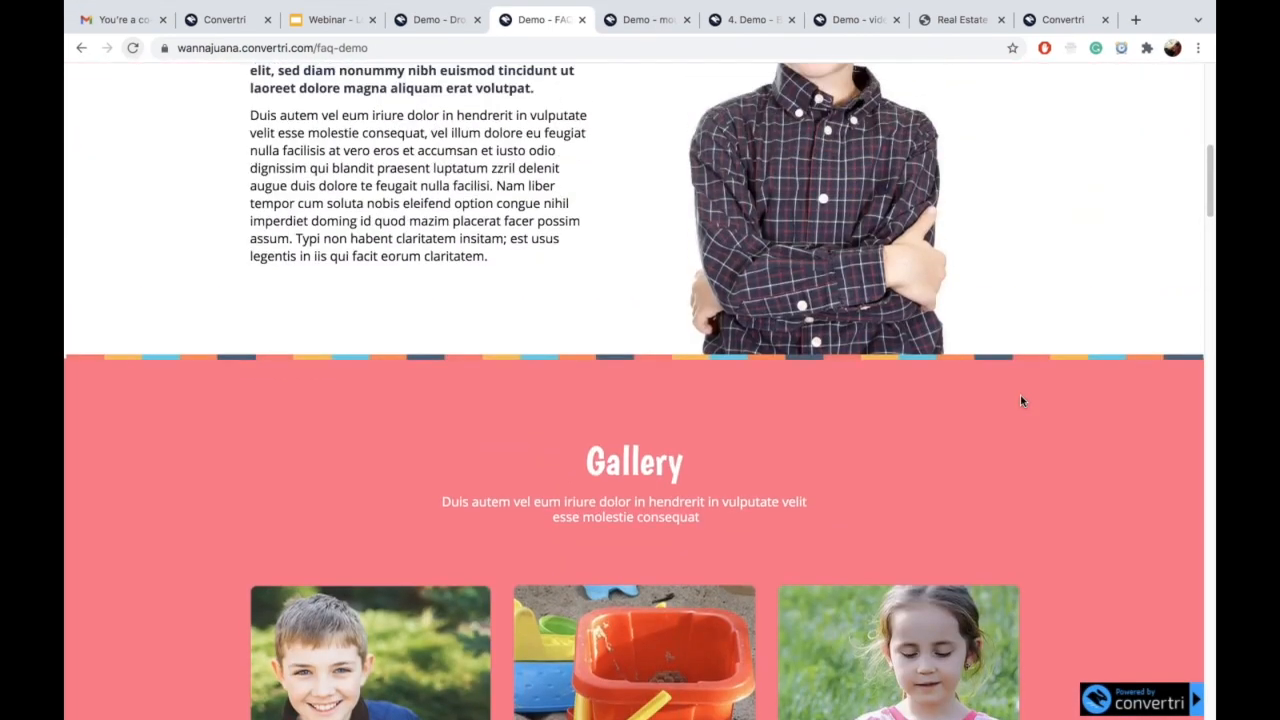
scroll(1020, 401, down, 20)
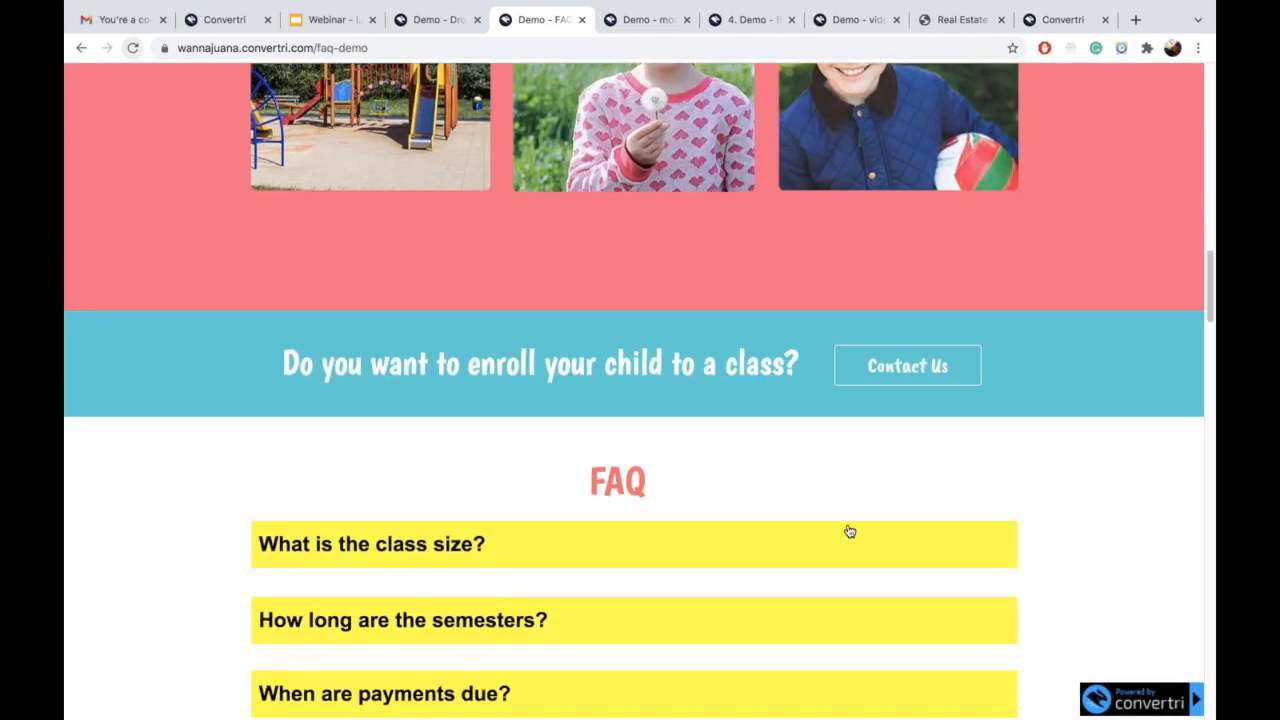
click(849, 531)
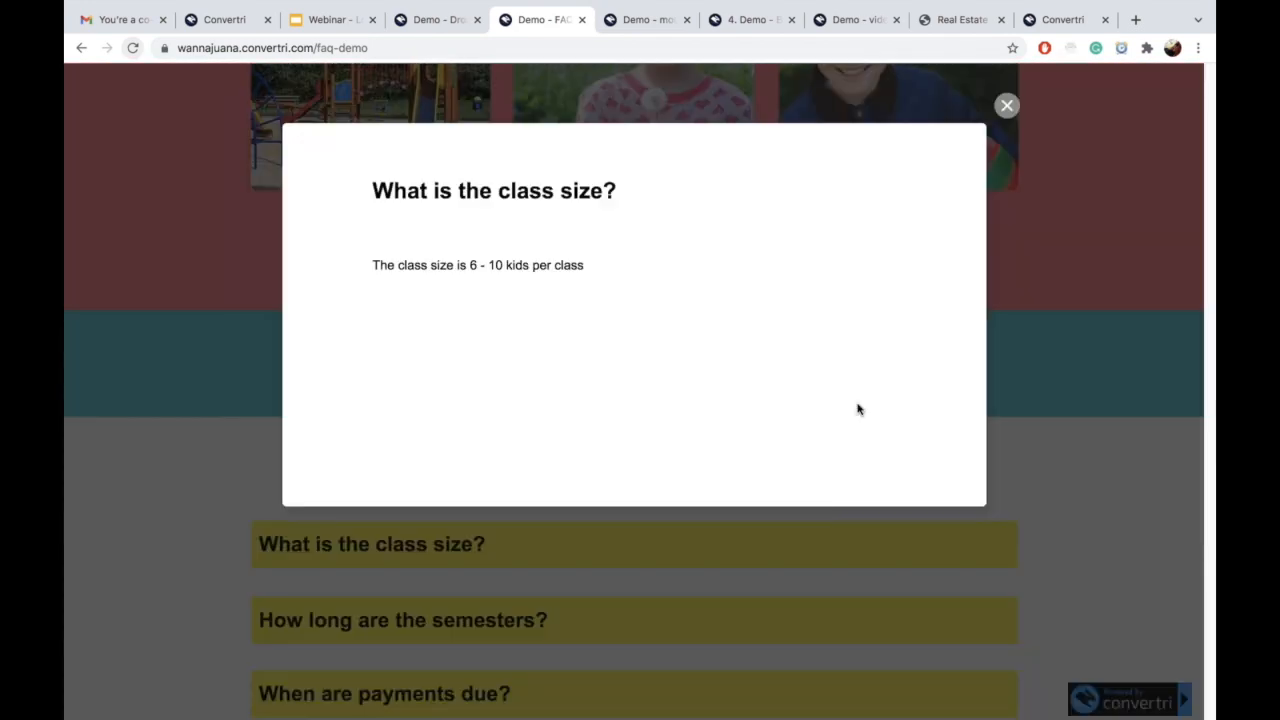
click(1006, 106)
scroll(866, 392, down, 1)
click(760, 598)
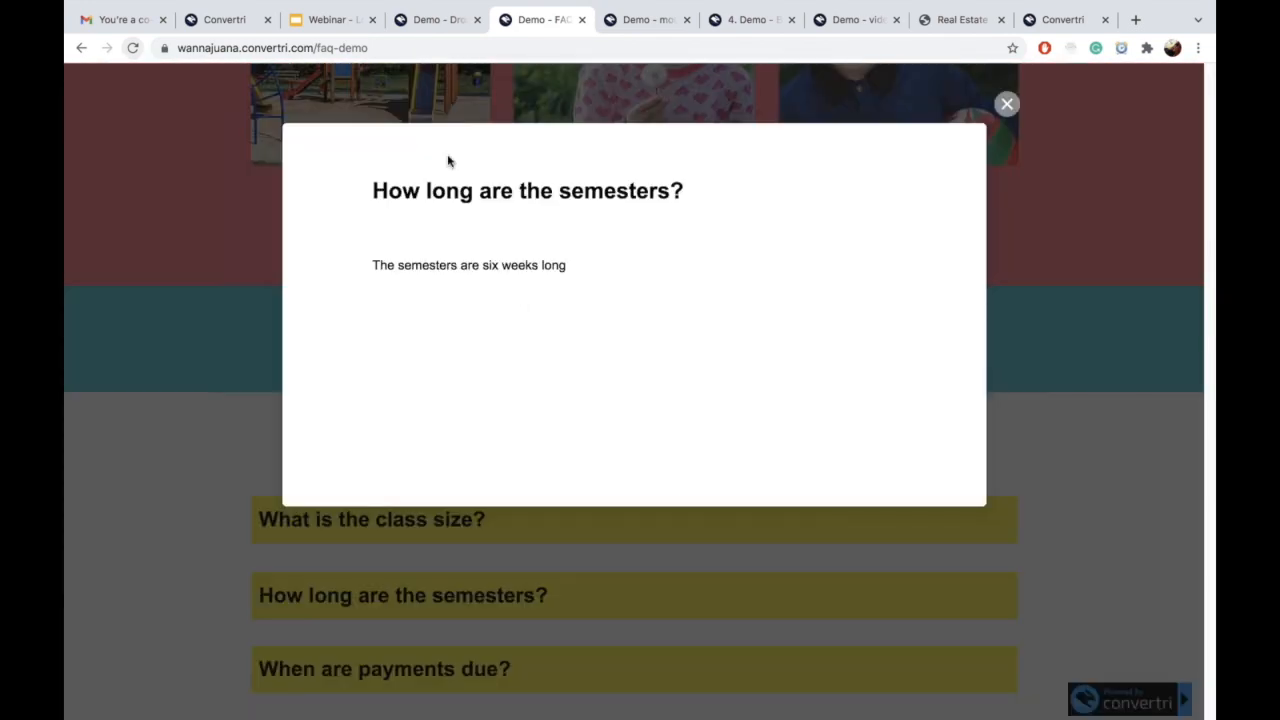
Step: Return to the Convertri editor showing the dropdown-menu page
click(410, 22)
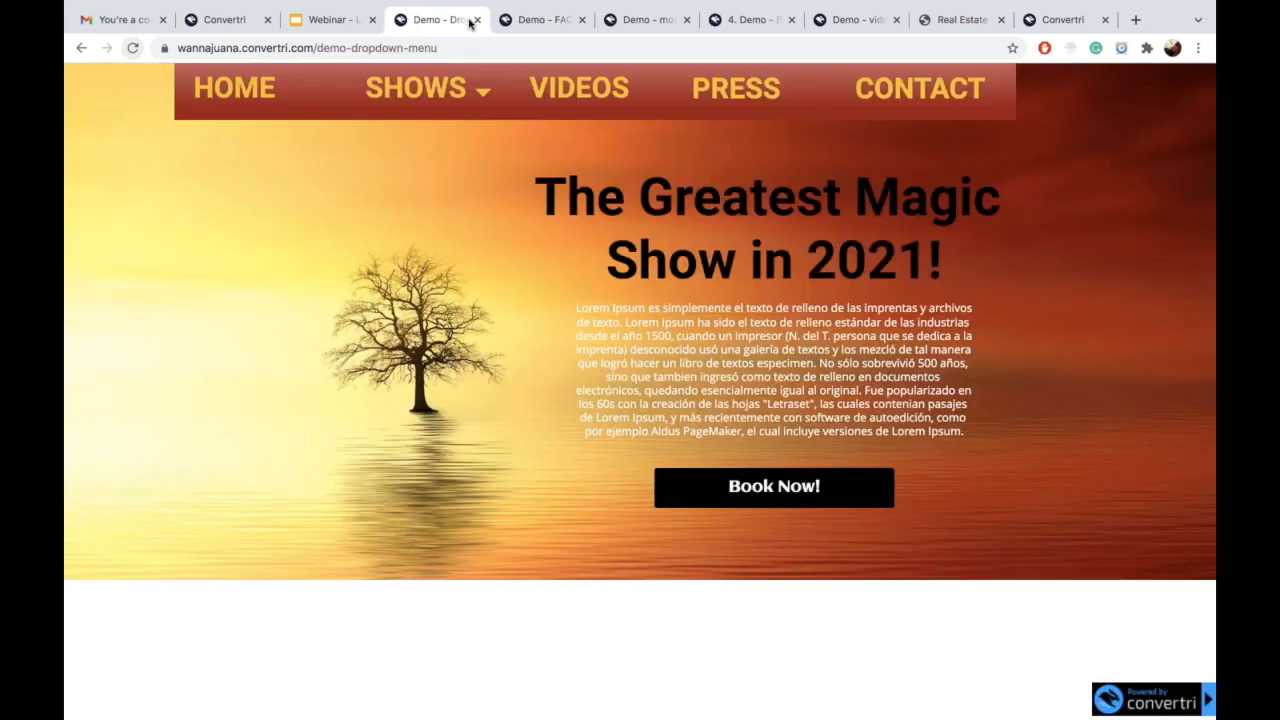
drag(540, 20, 440, 20)
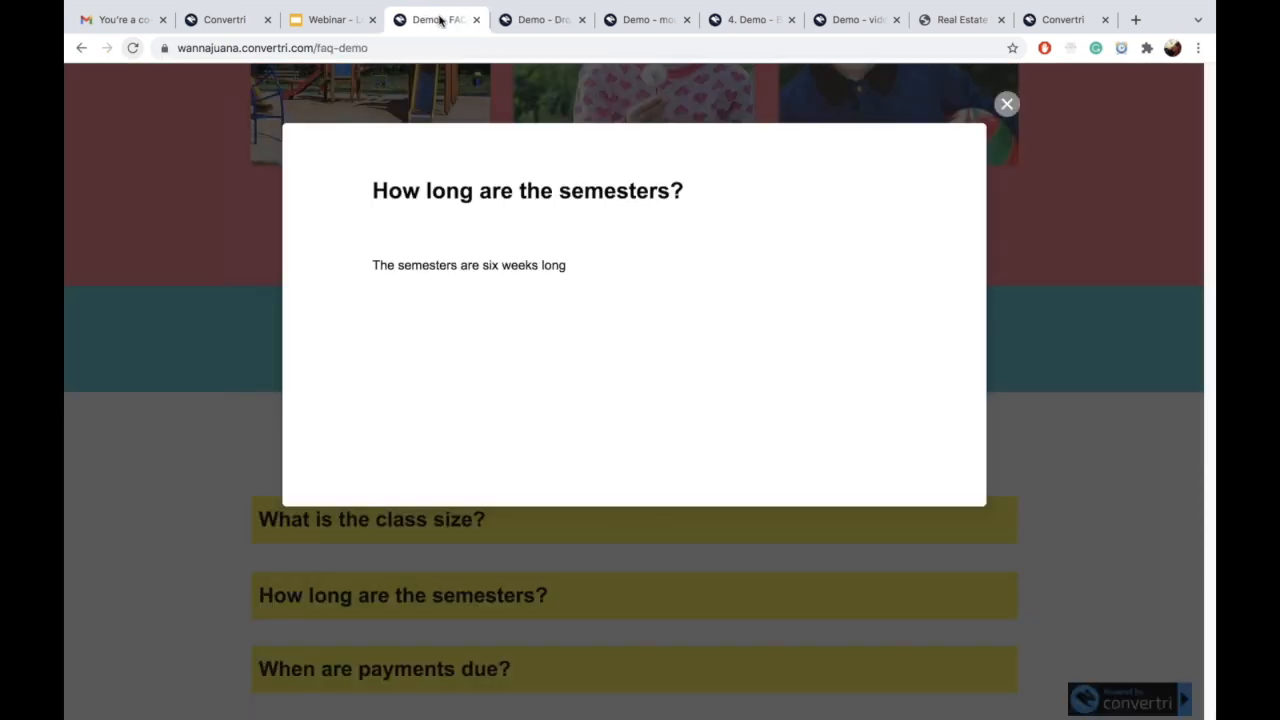
click(232, 20)
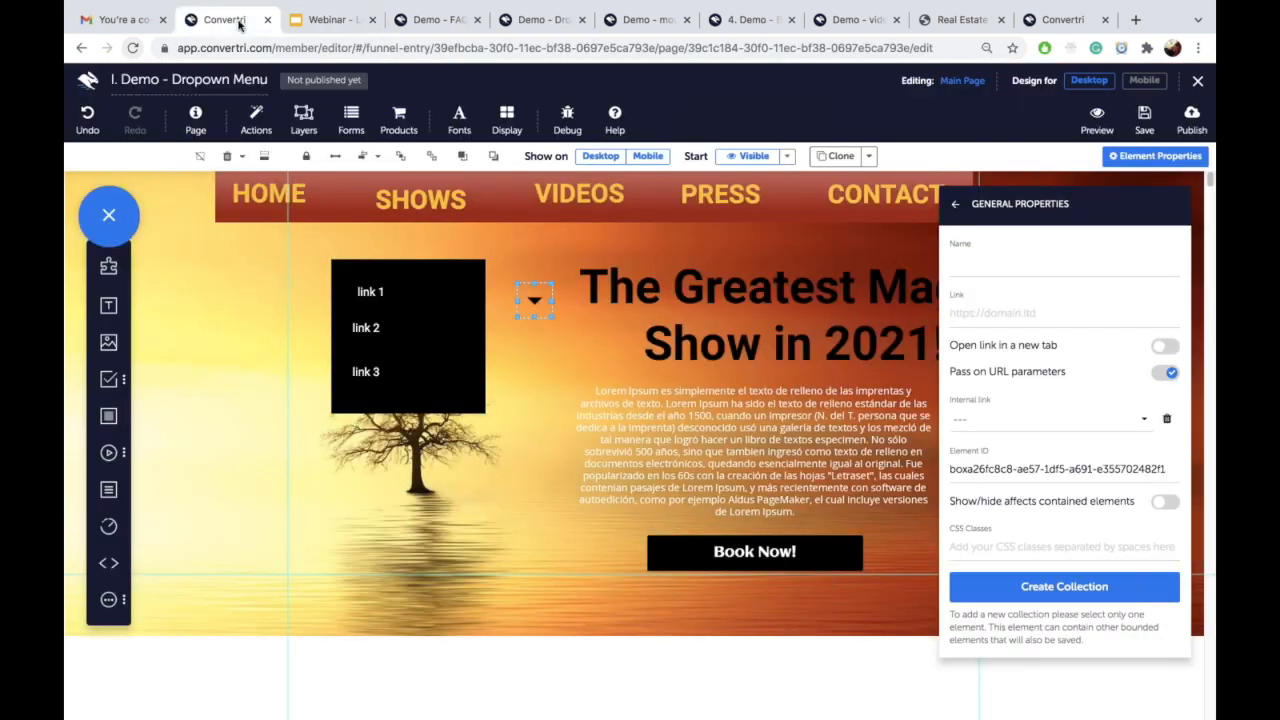
Step: Leave the current editor and open the II Demo FAQ page for editing
click(88, 84)
click(759, 248)
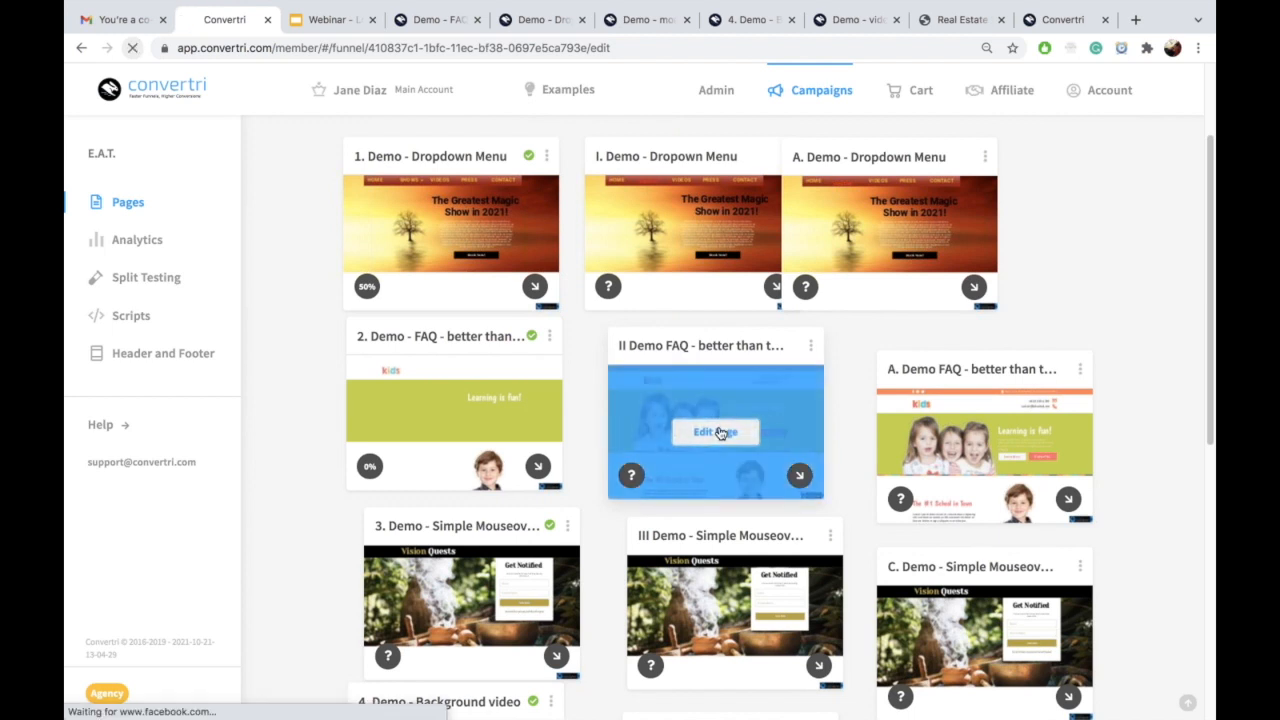
click(721, 433)
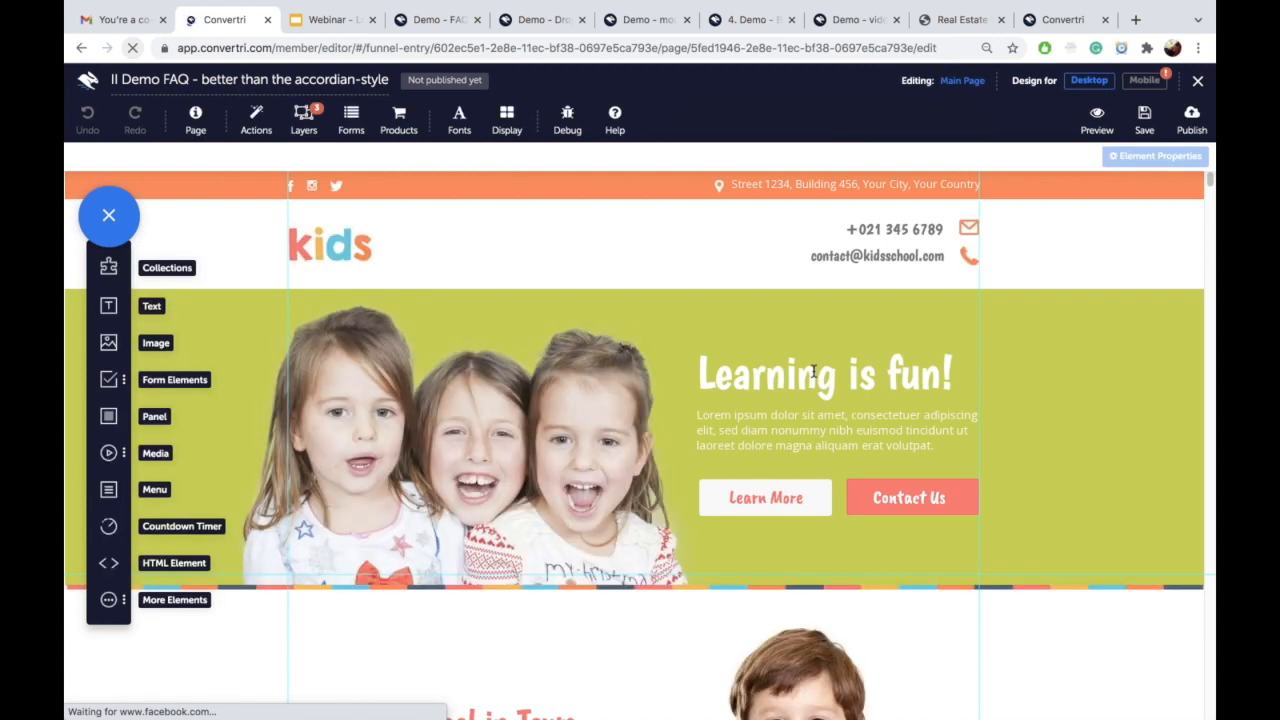
Step: Delete the yellow FAQ question boxes so only the FAQ heading remains
scroll(769, 393, down, 6)
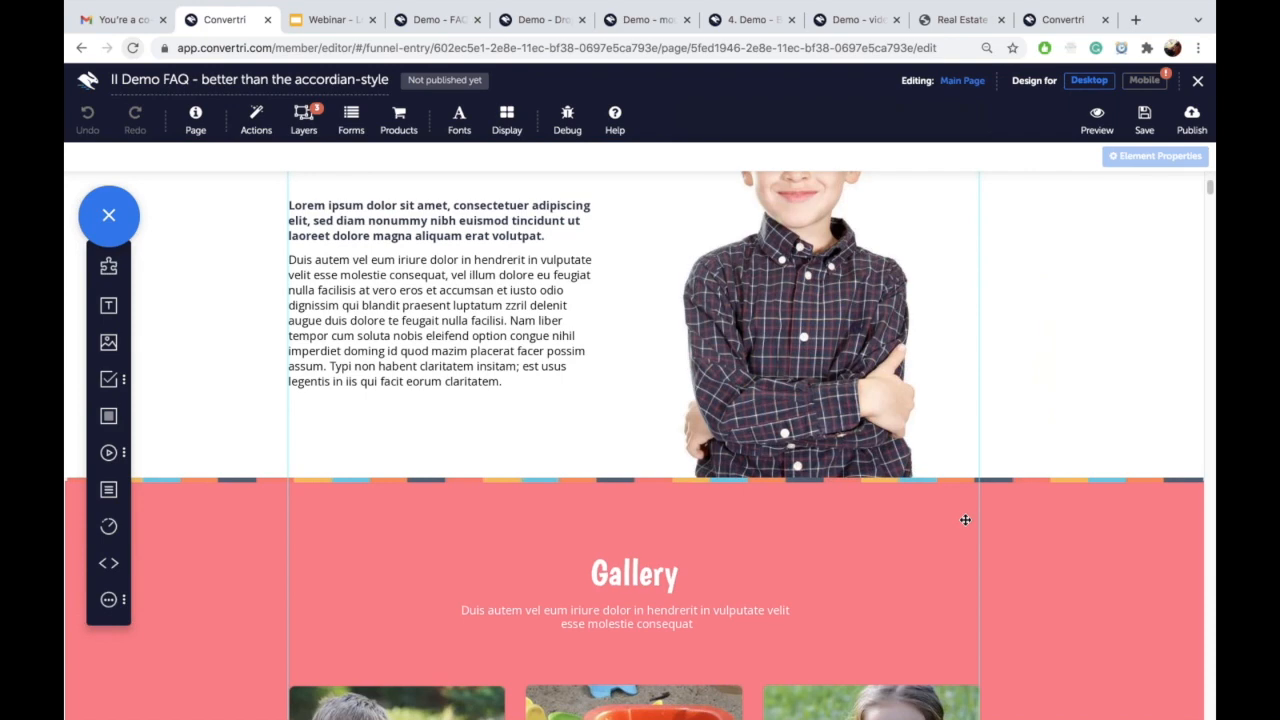
scroll(965, 520, down, 3)
scroll(965, 520, up, 4)
scroll(965, 520, down, 9)
scroll(965, 520, down, 3)
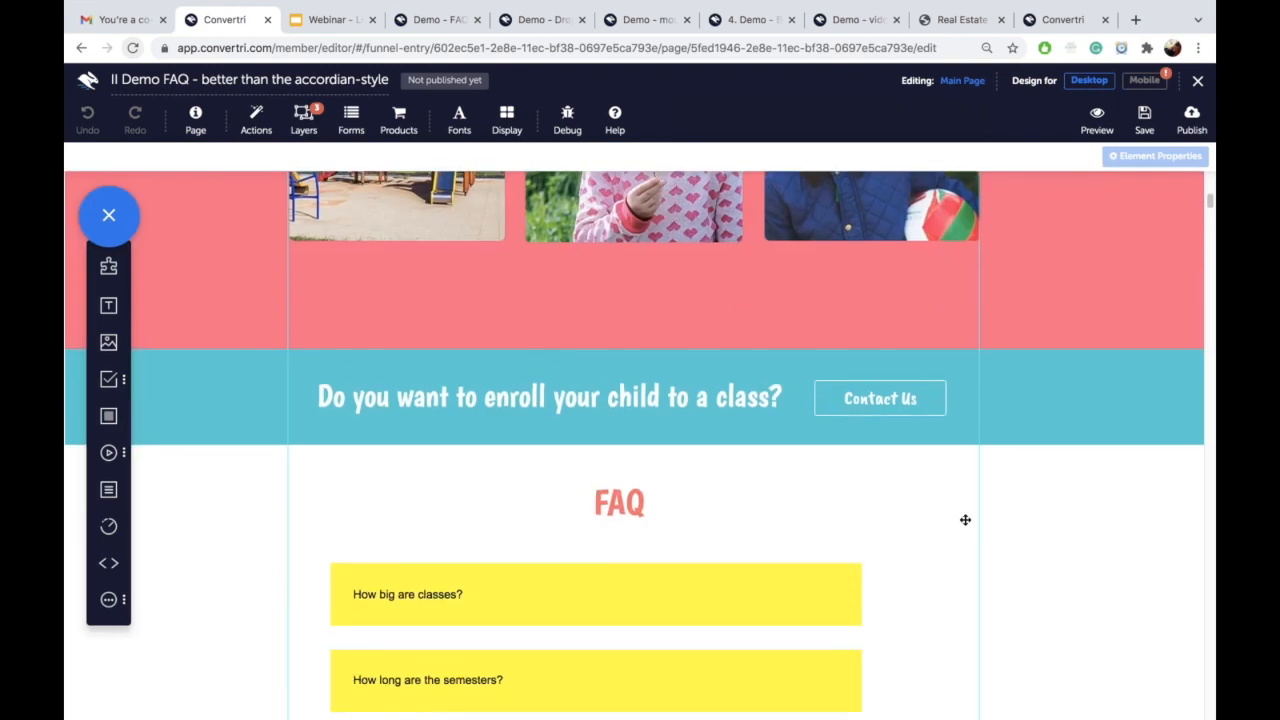
scroll(965, 520, up, 2)
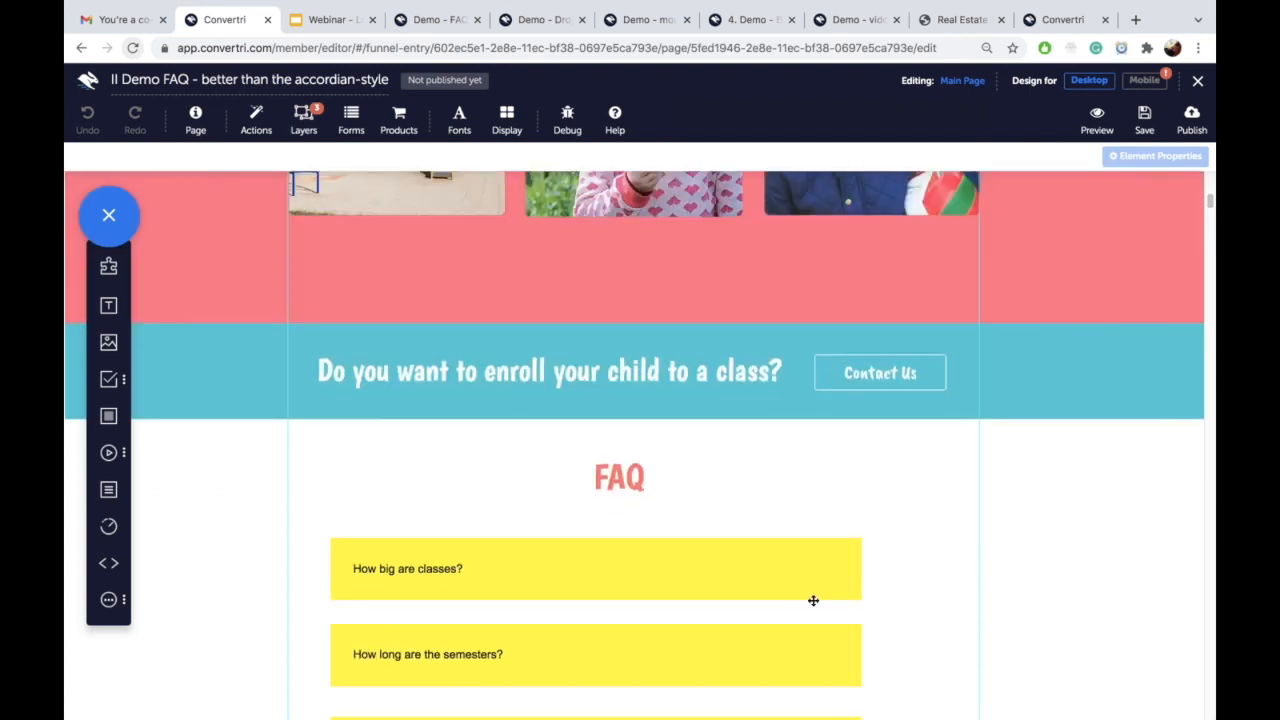
click(760, 562)
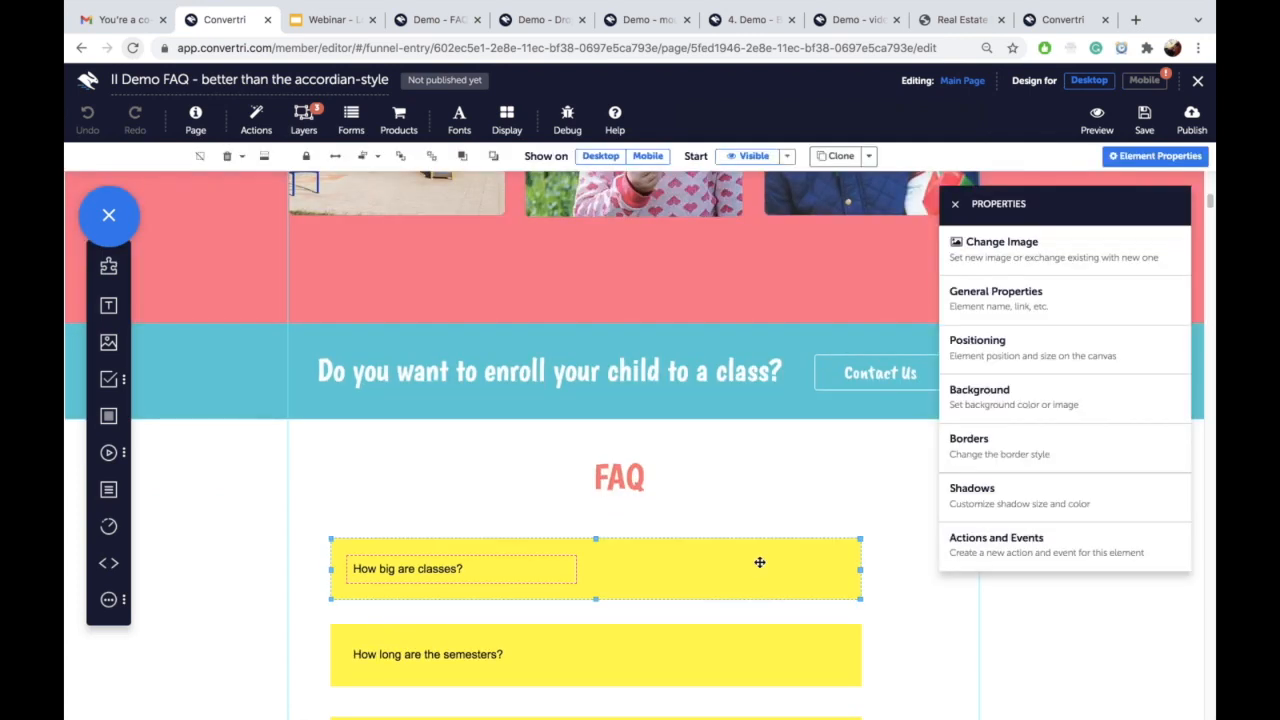
scroll(760, 562, up, 3)
scroll(760, 562, down, 4)
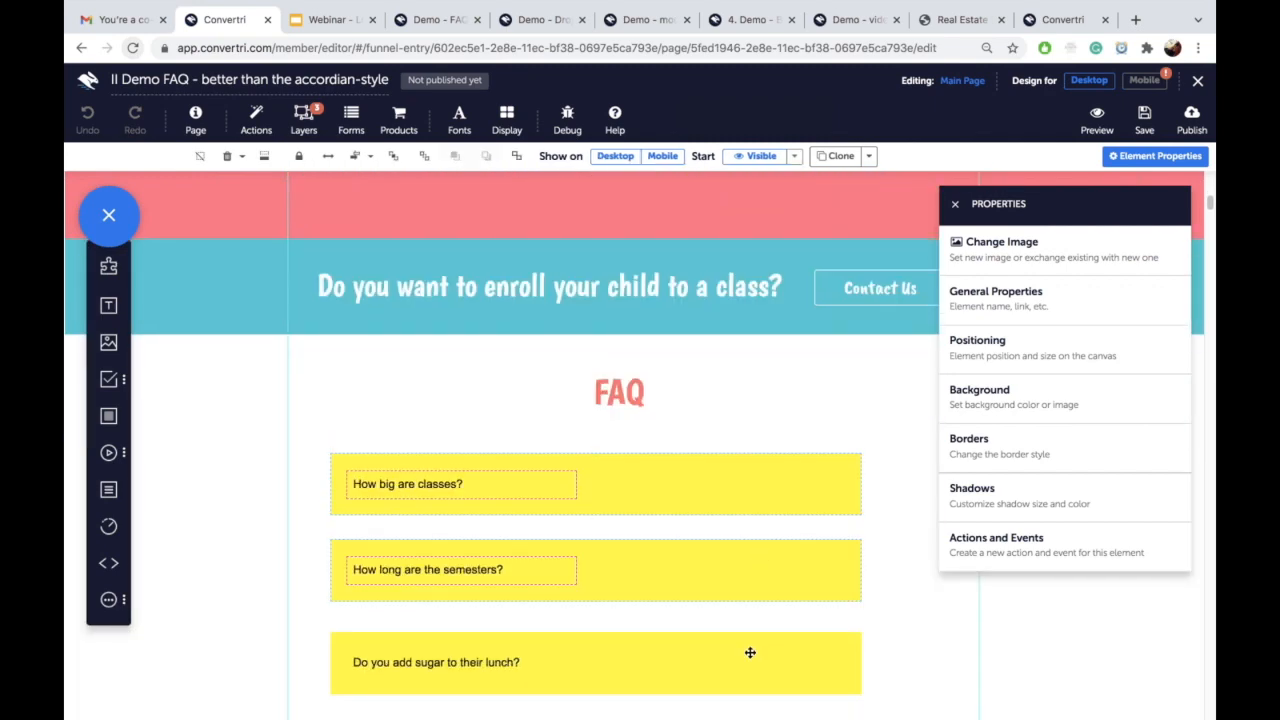
key(Delete)
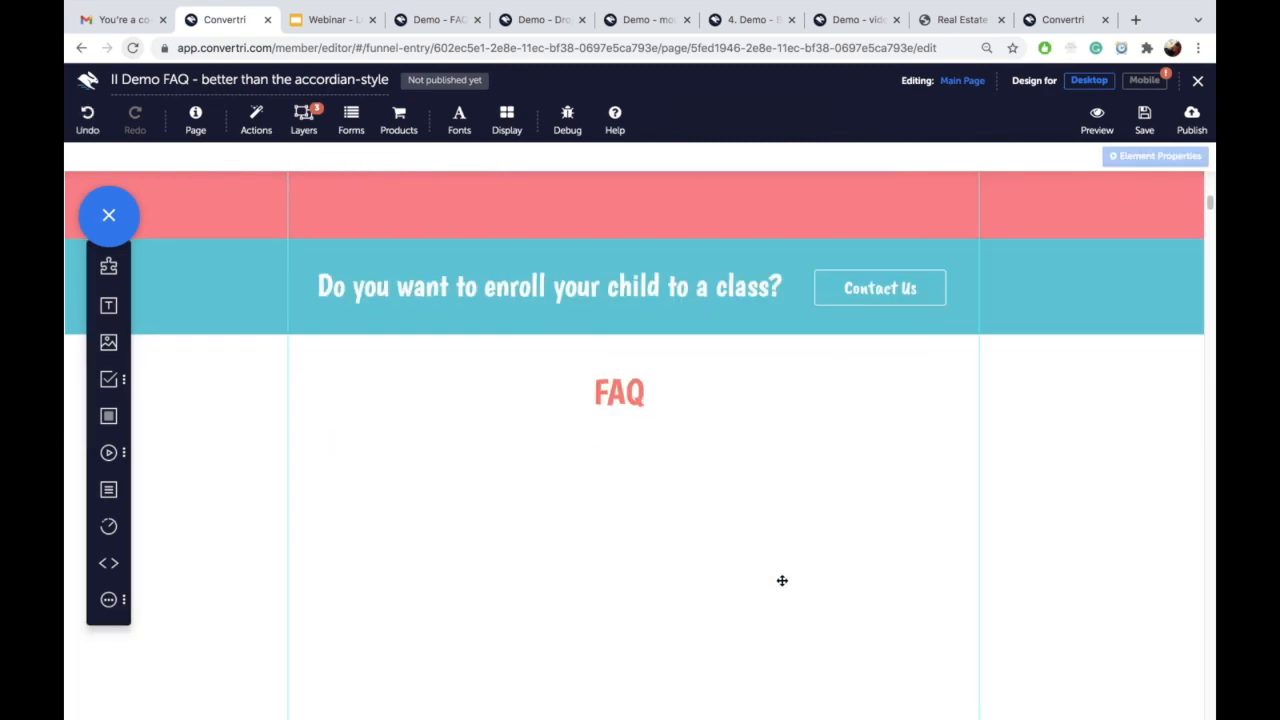
Step: Delete the Pop 3, Pop 2 and Pop 1 layers, leaving only Main Page
click(305, 117)
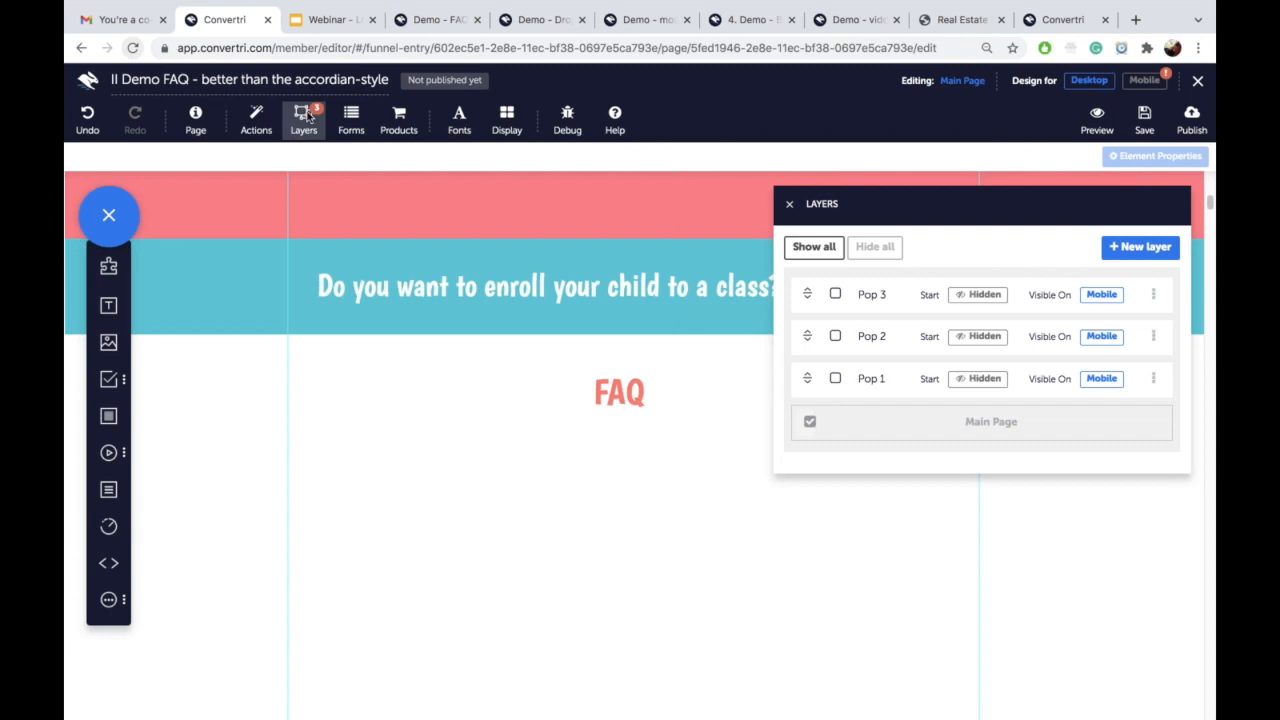
click(1153, 294)
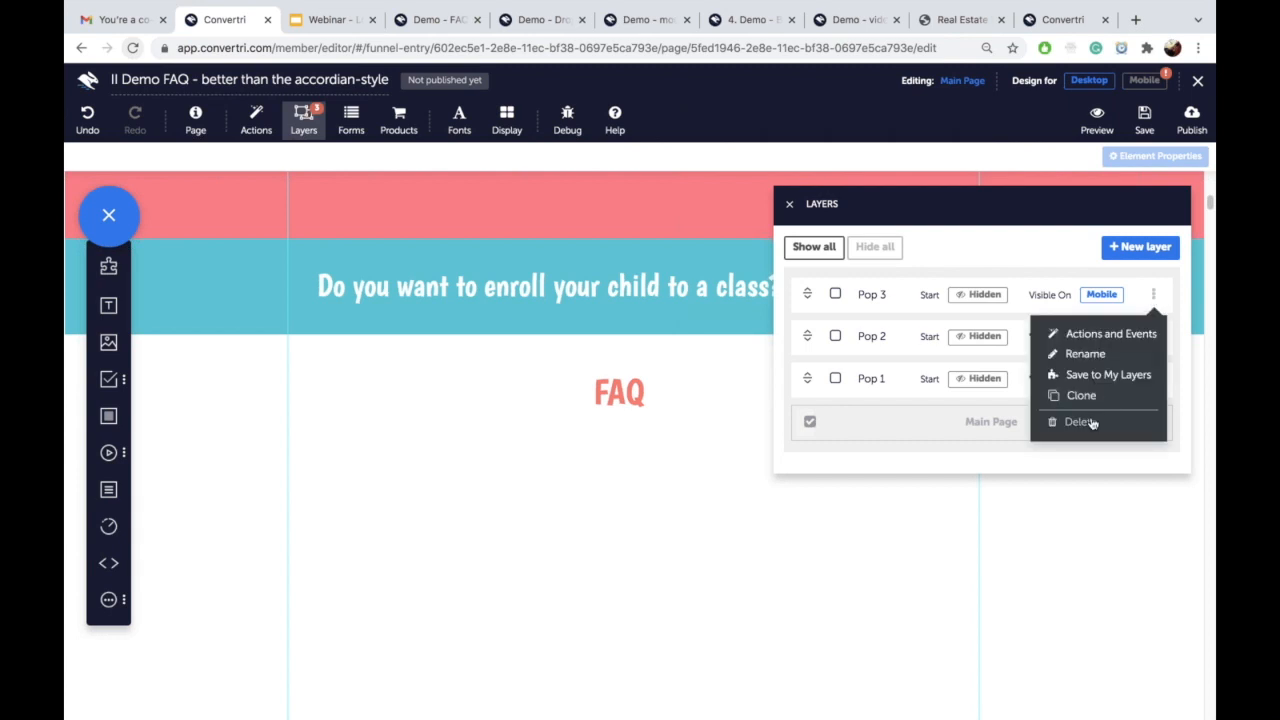
click(1080, 422)
click(783, 208)
click(1153, 294)
click(1080, 422)
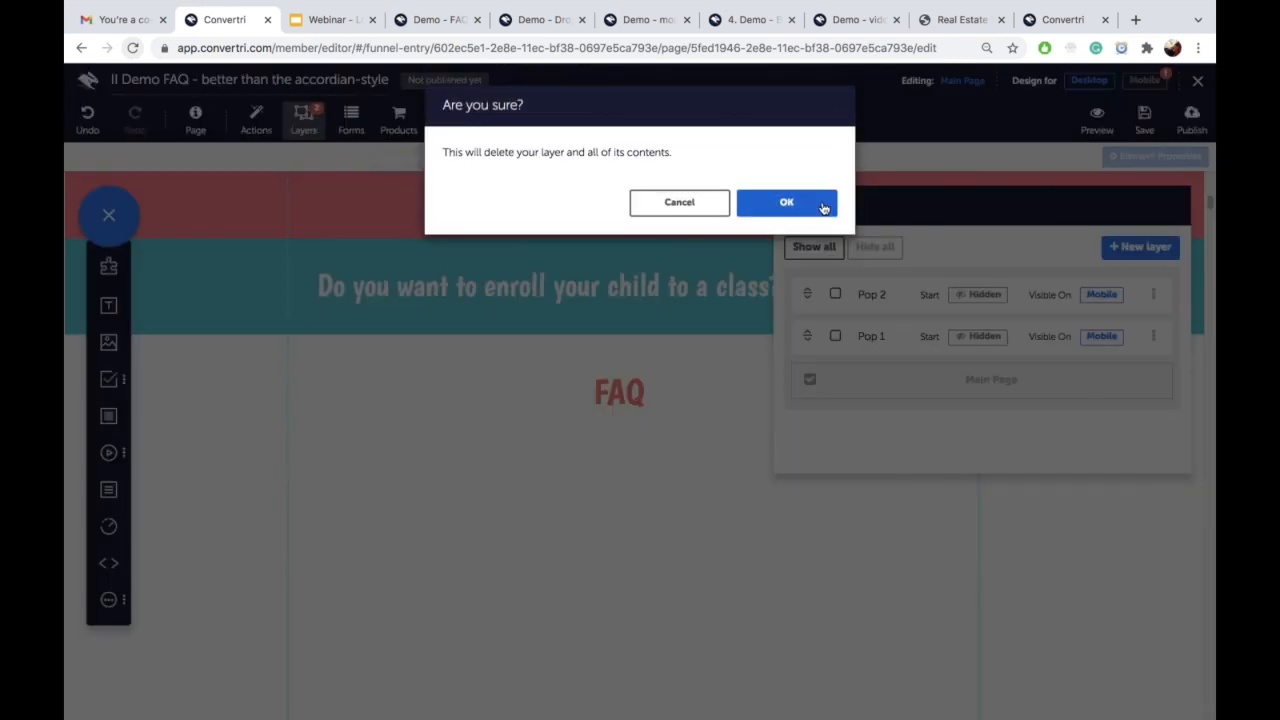
click(823, 205)
click(1153, 294)
click(1076, 424)
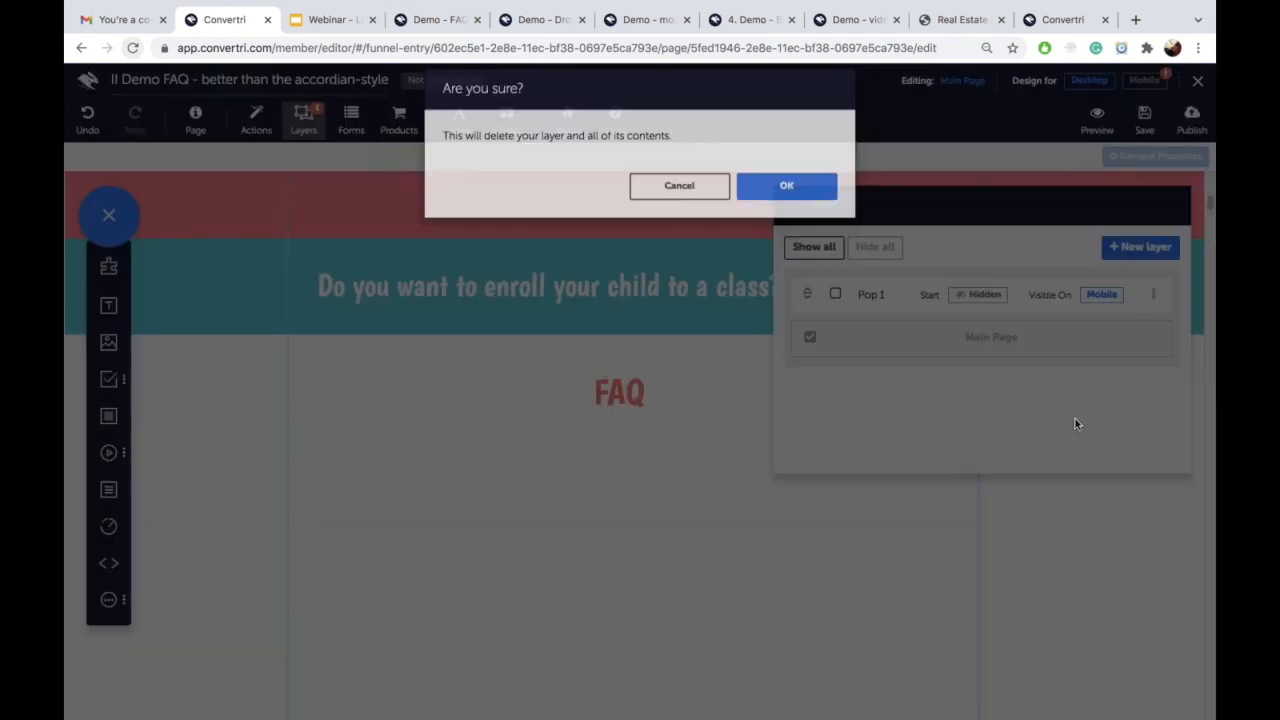
click(800, 205)
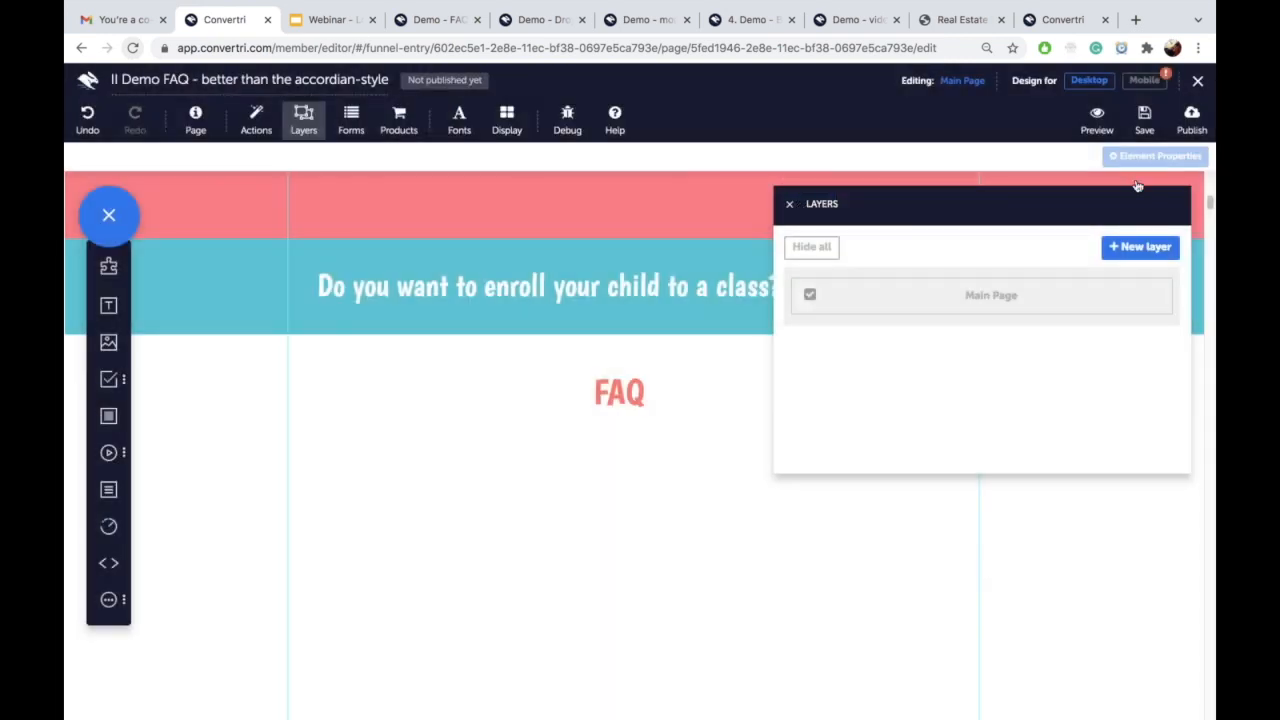
Step: Save the page and close the Layers list
click(1143, 128)
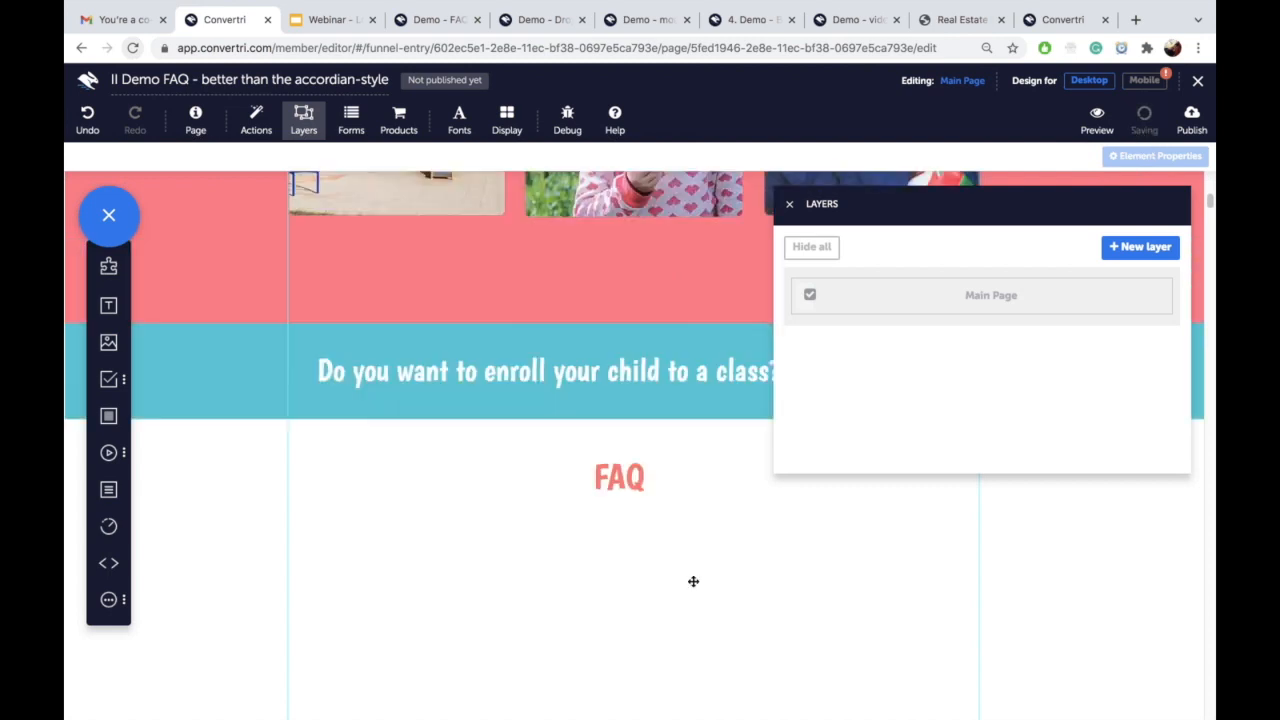
scroll(693, 581, up, 5)
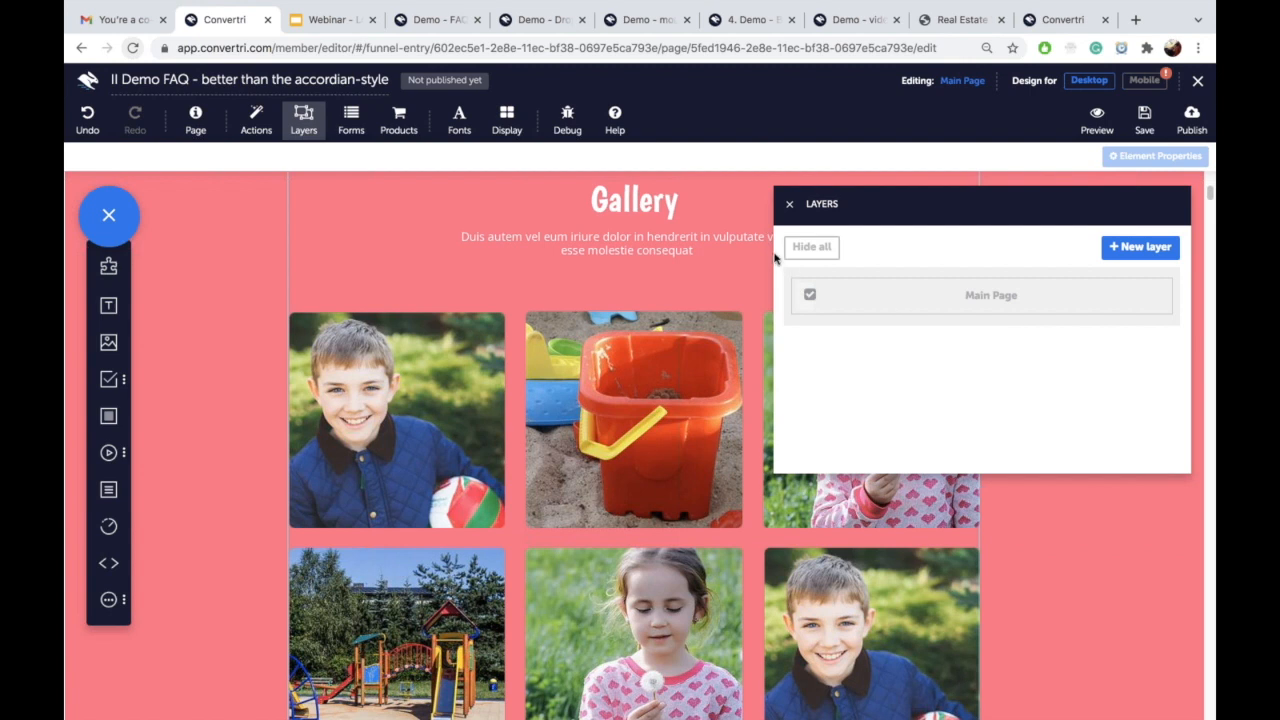
click(790, 204)
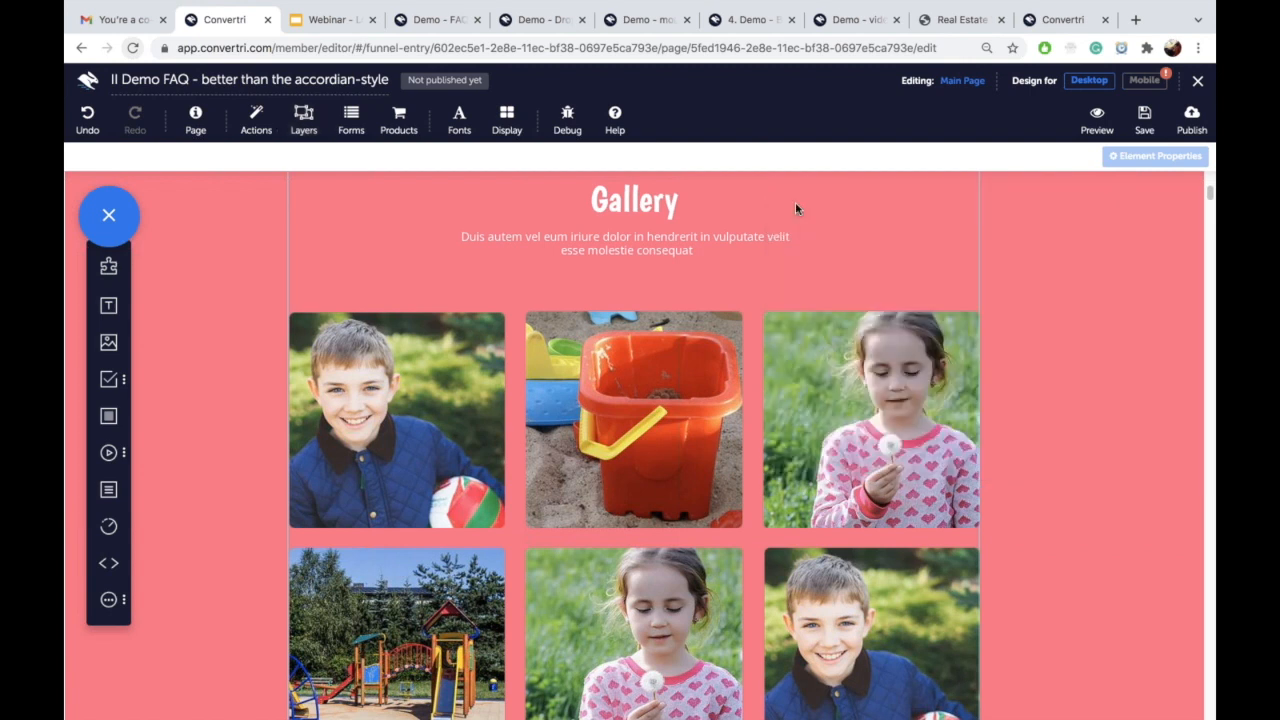
mouse_move(502, 5)
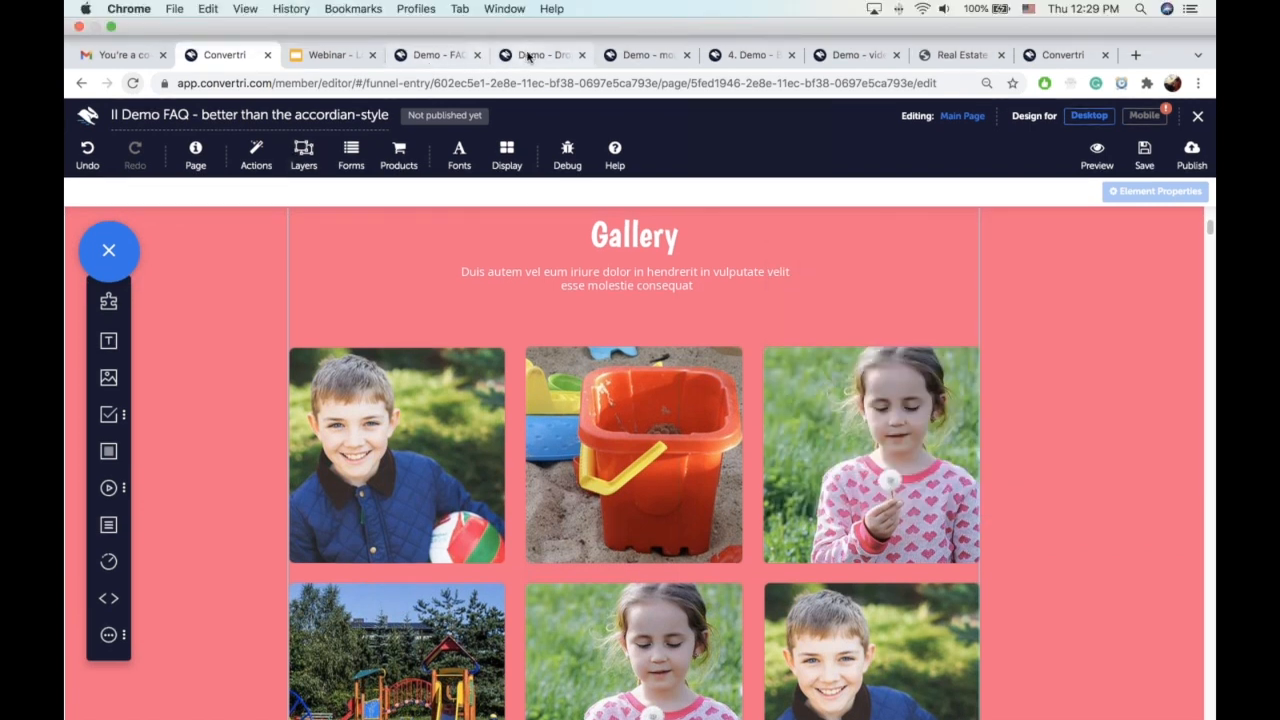
click(425, 55)
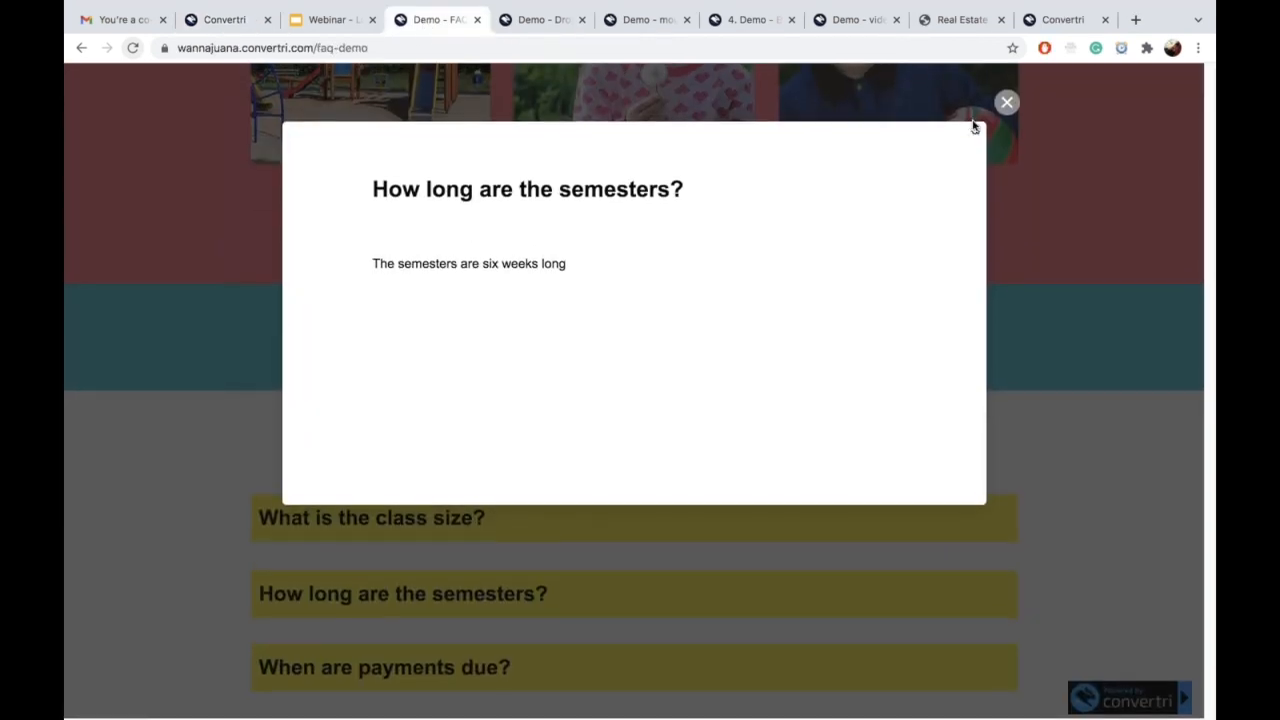
click(1007, 104)
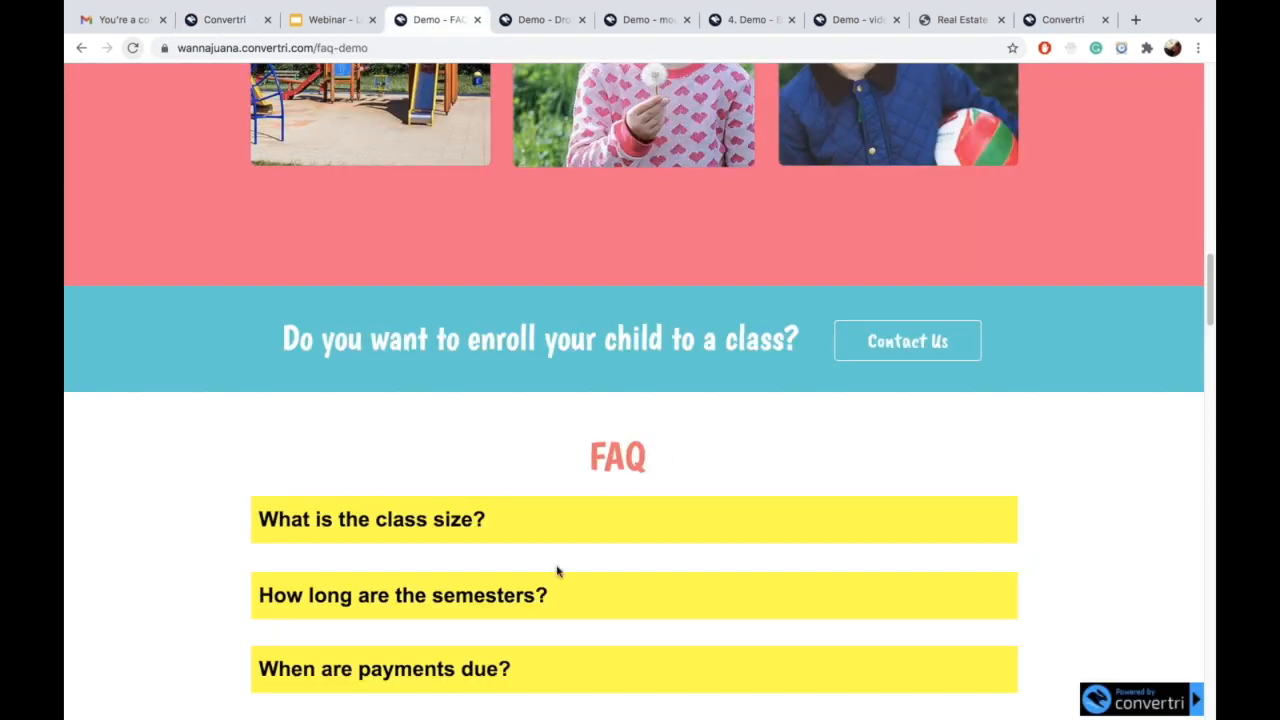
scroll(557, 571, down, 3)
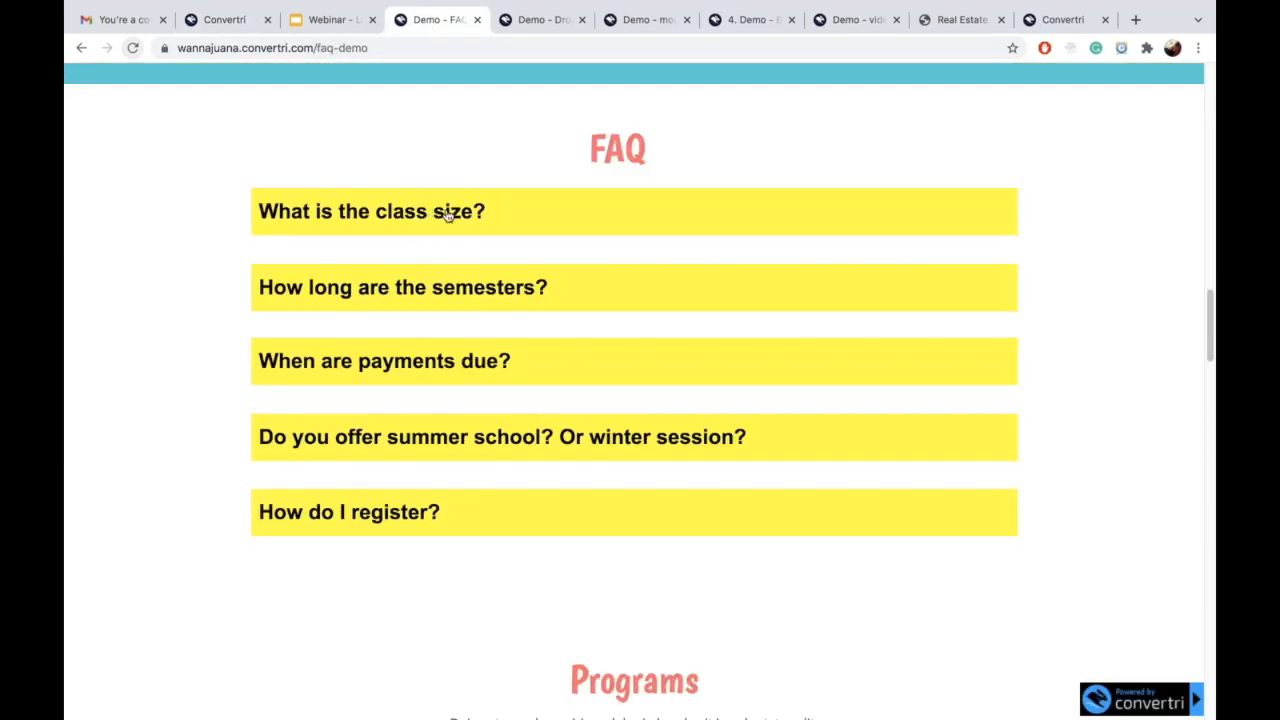
scroll(544, 224, up, 8)
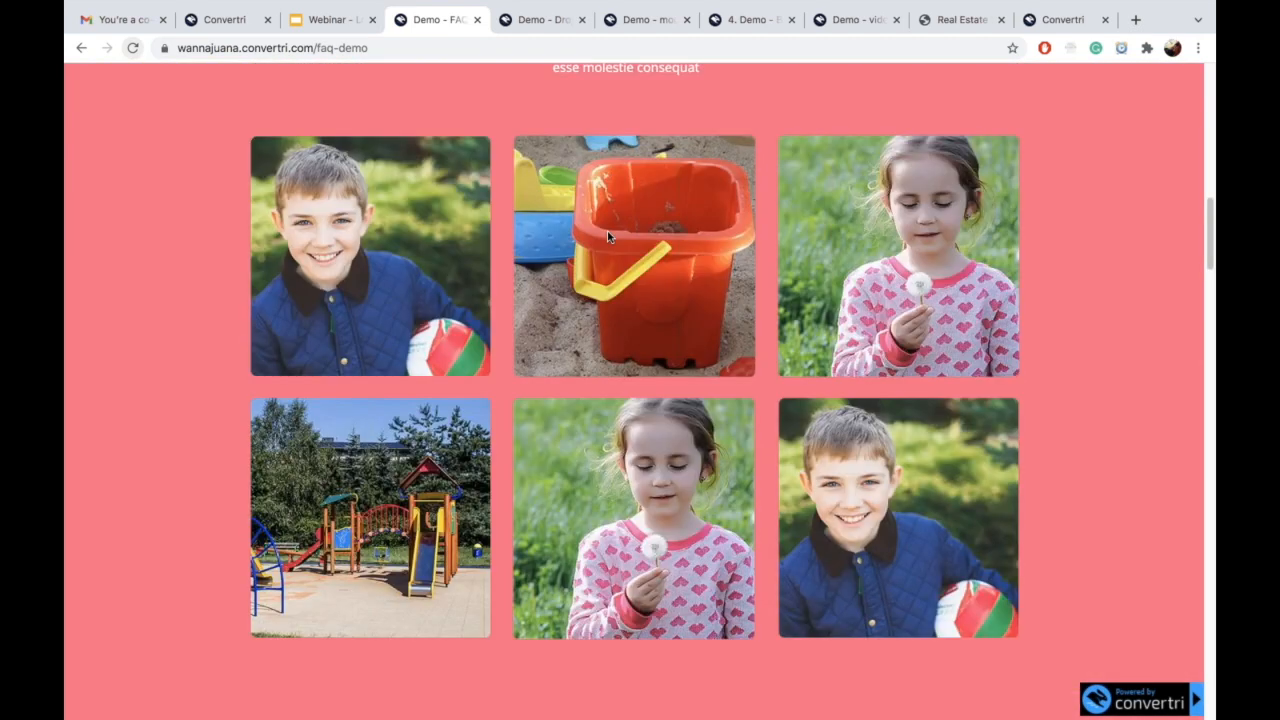
scroll(560, 210, down, 1)
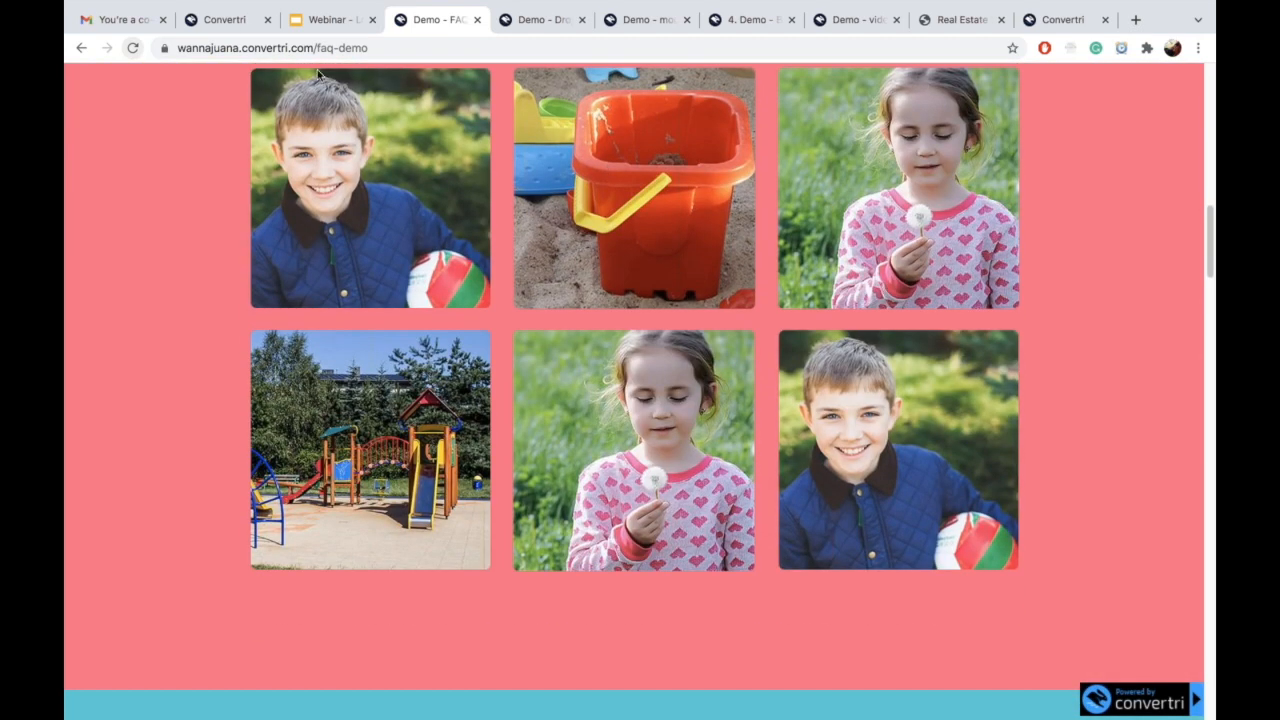
click(230, 20)
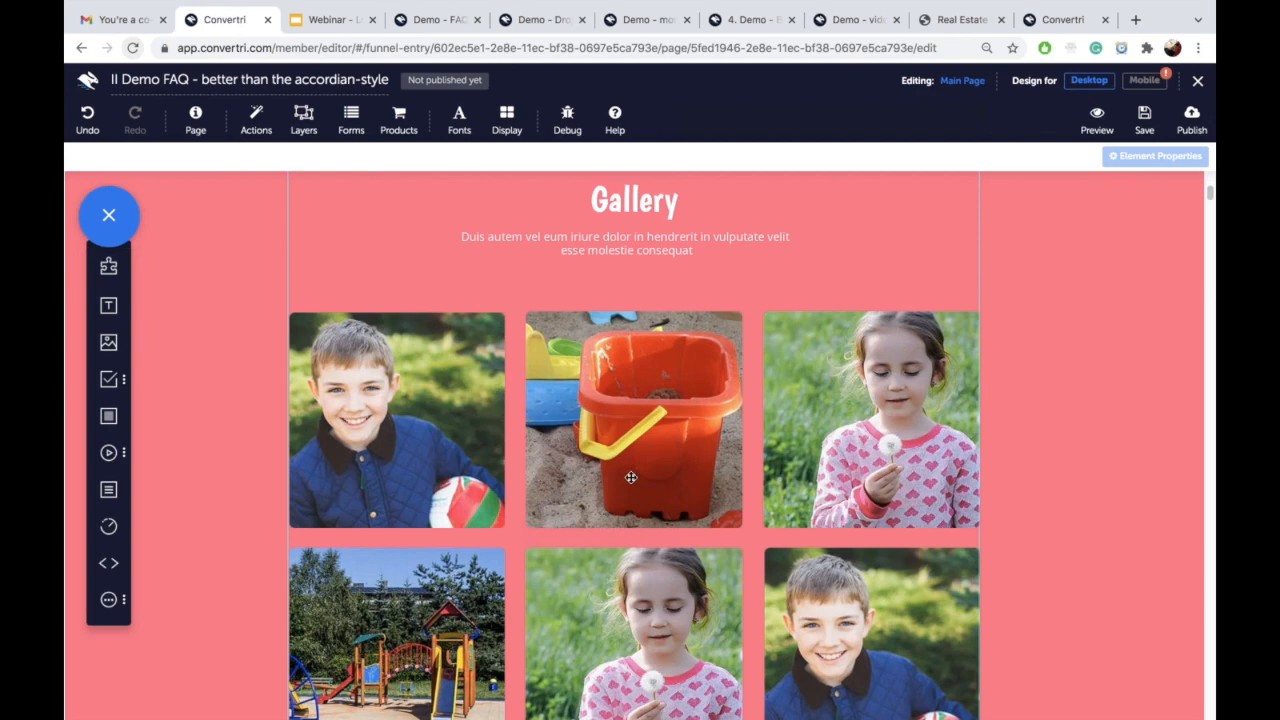
scroll(631, 475, down, 5)
scroll(631, 477, down, 9)
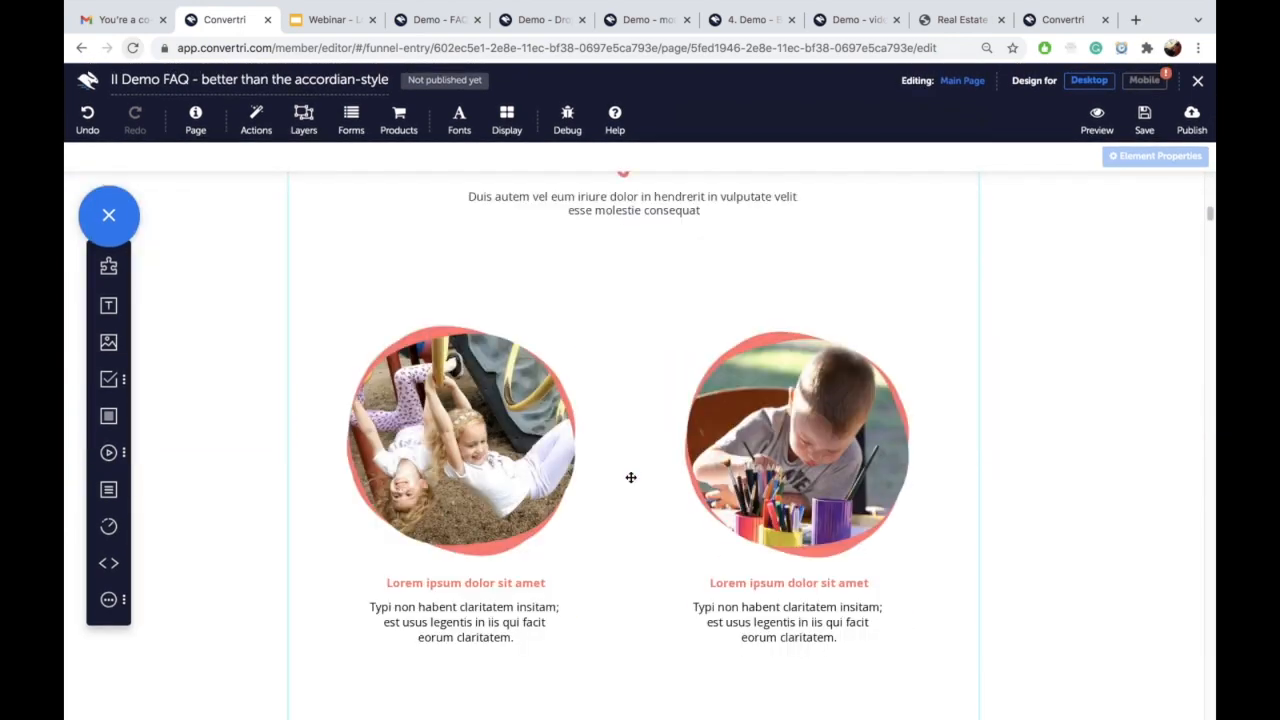
Step: Add a placeholder box under the FAQ heading, shaped into a short, wide bar
scroll(631, 477, up, 6)
drag(110, 416, 492, 397)
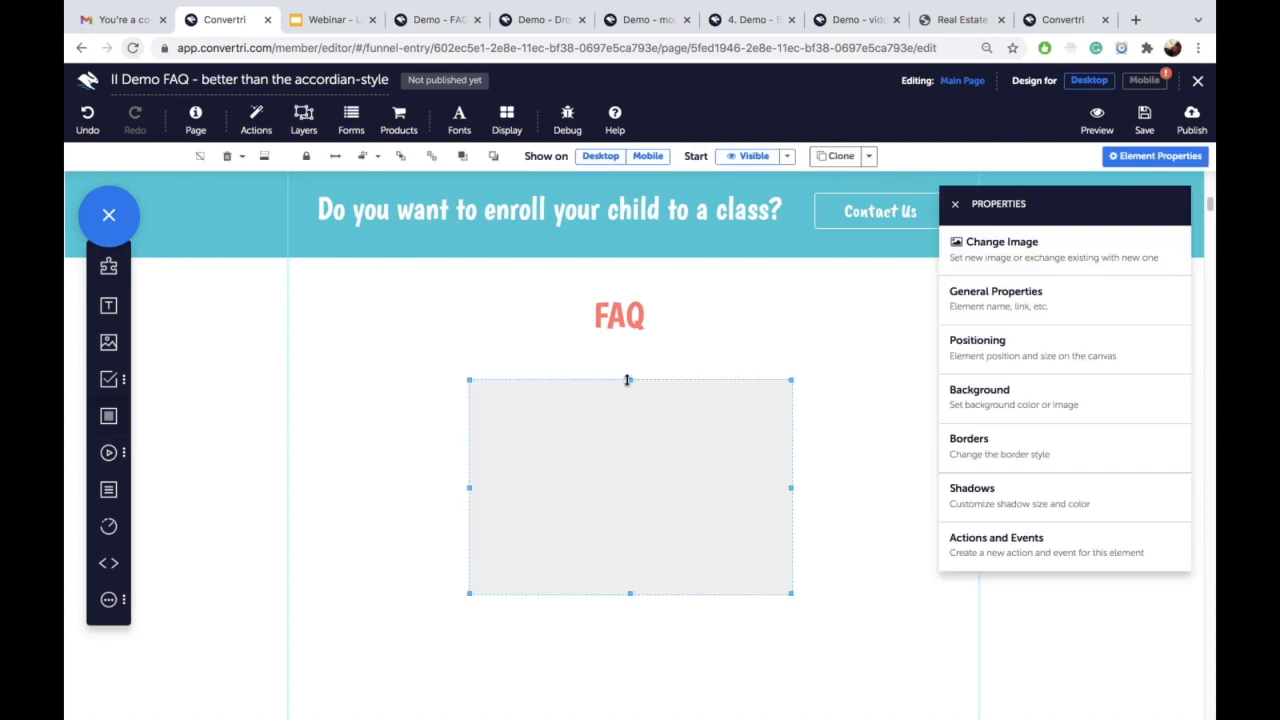
drag(622, 593, 623, 533)
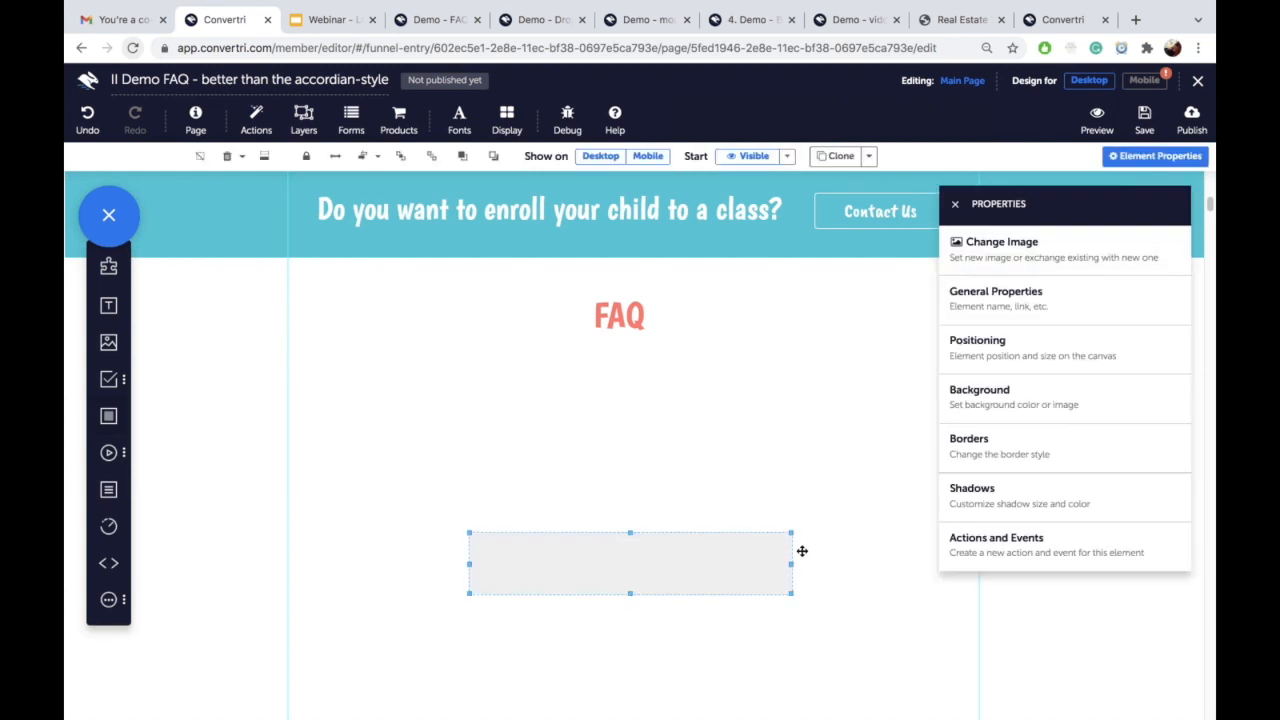
drag(790, 564, 969, 564)
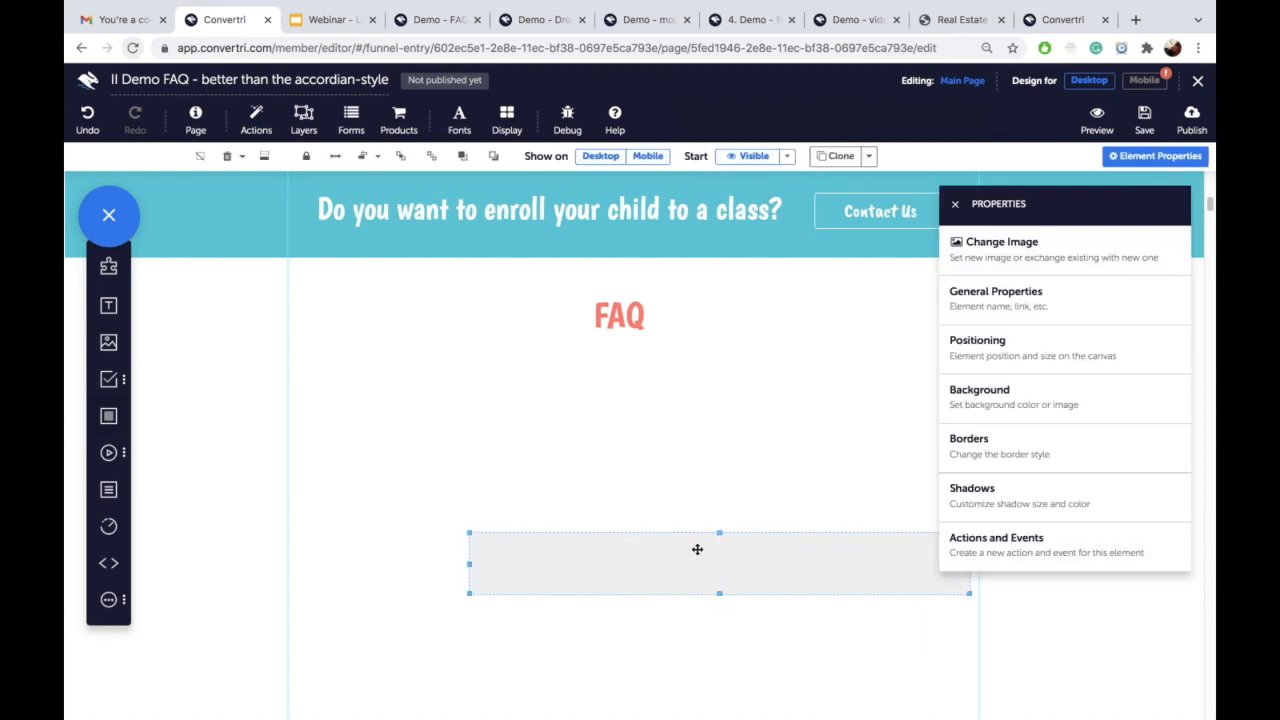
drag(695, 538, 577, 388)
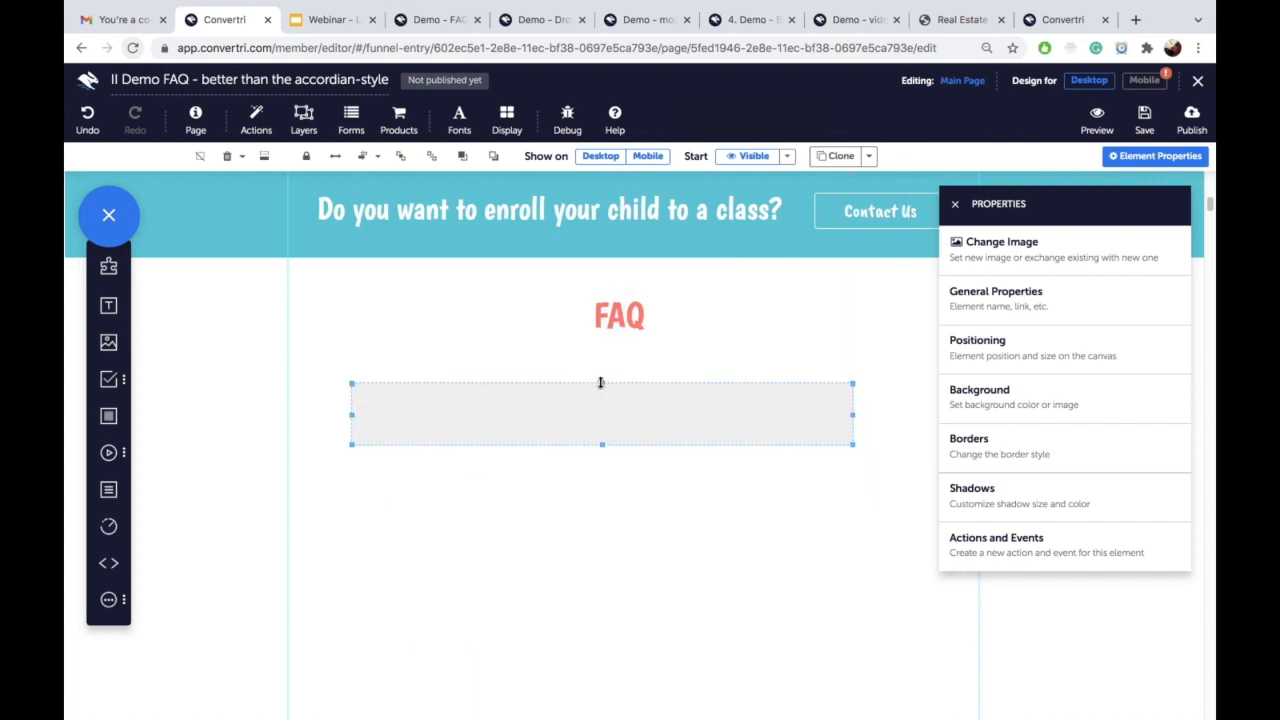
Step: Set the box's background fill to yellow
click(975, 402)
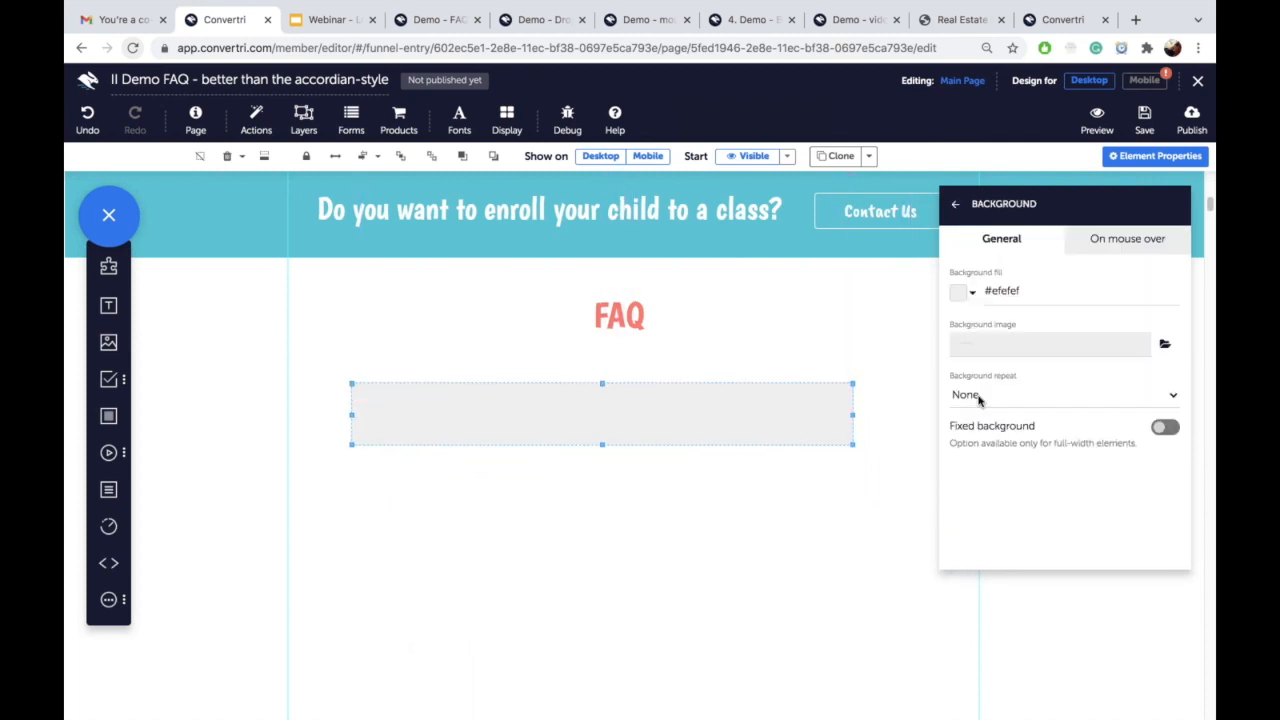
double_click(997, 290)
text(yellow)
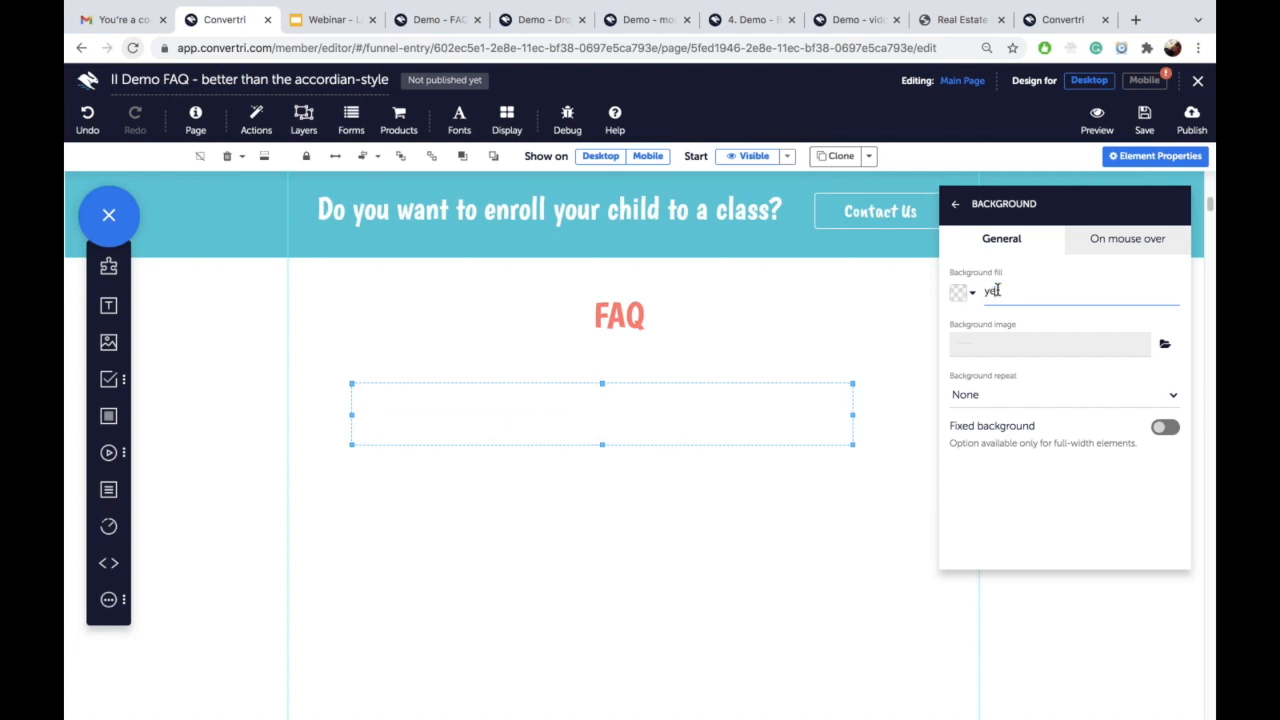
click(771, 357)
click(700, 400)
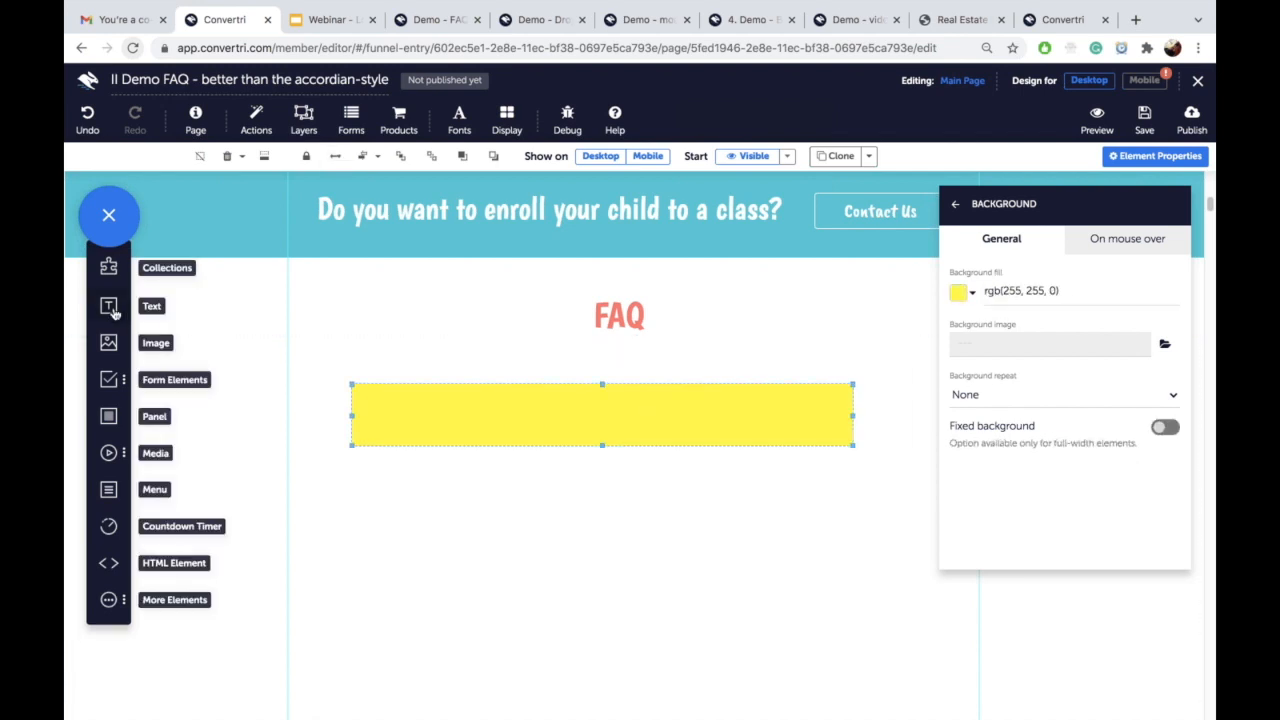
Step: Add a text element in the yellow box reading 'How big are classes?' styled as Heading 2
drag(108, 305, 393, 419)
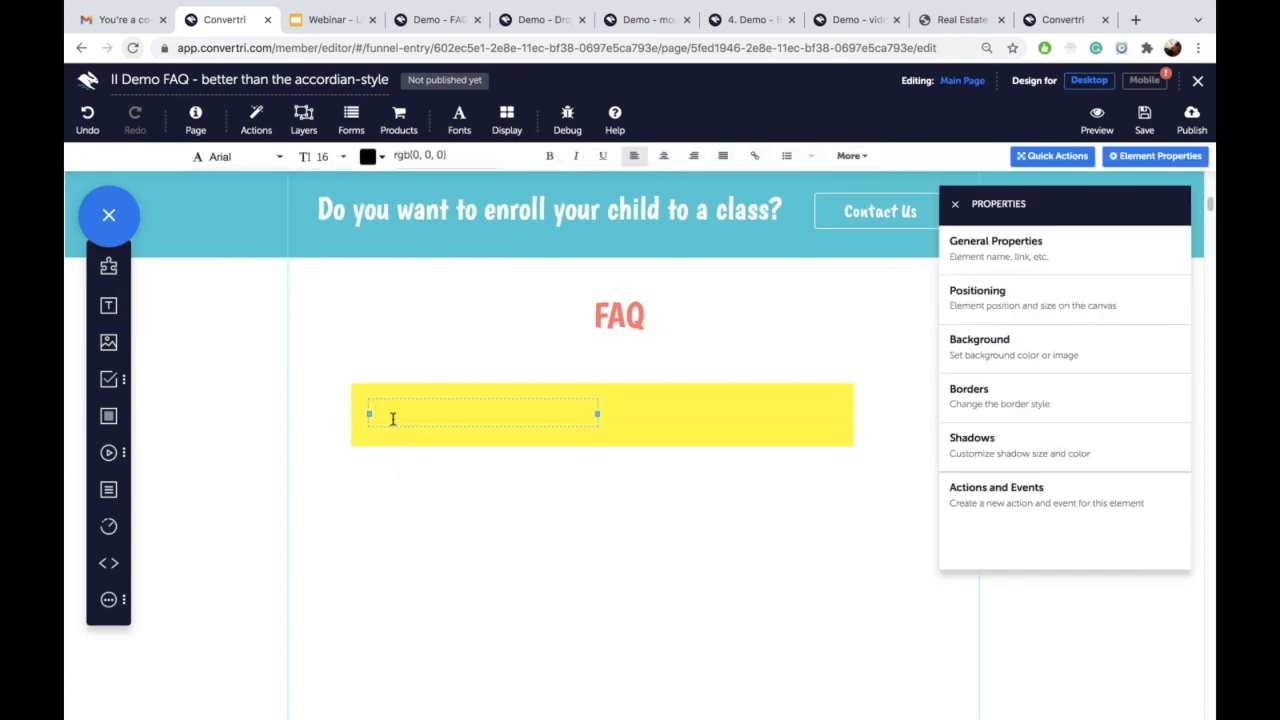
text(How big are classes?)
triple_click(426, 411)
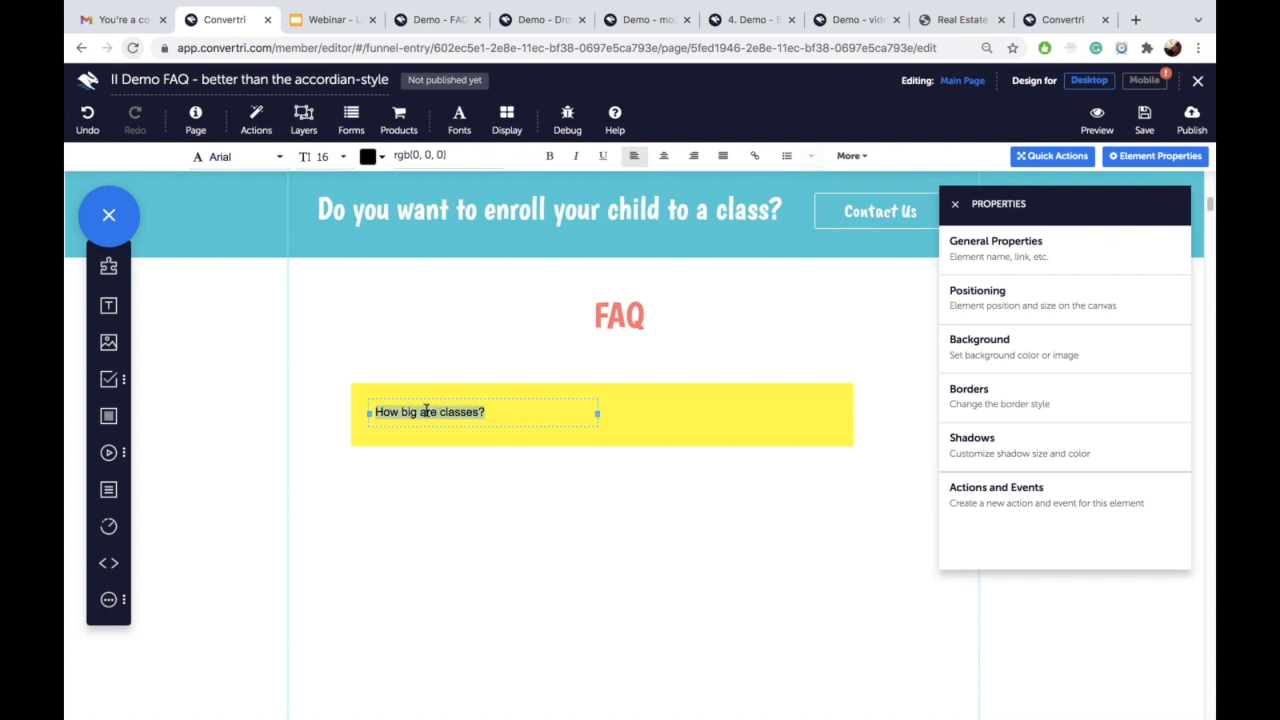
click(849, 156)
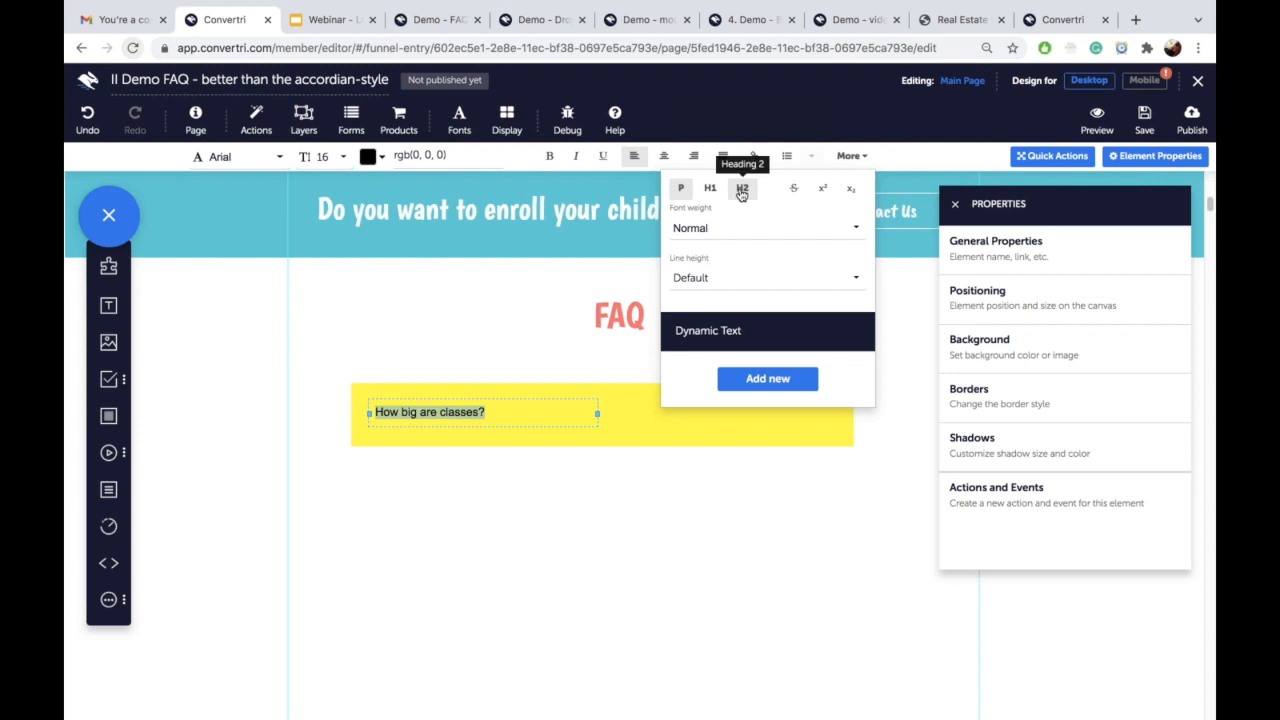
click(740, 190)
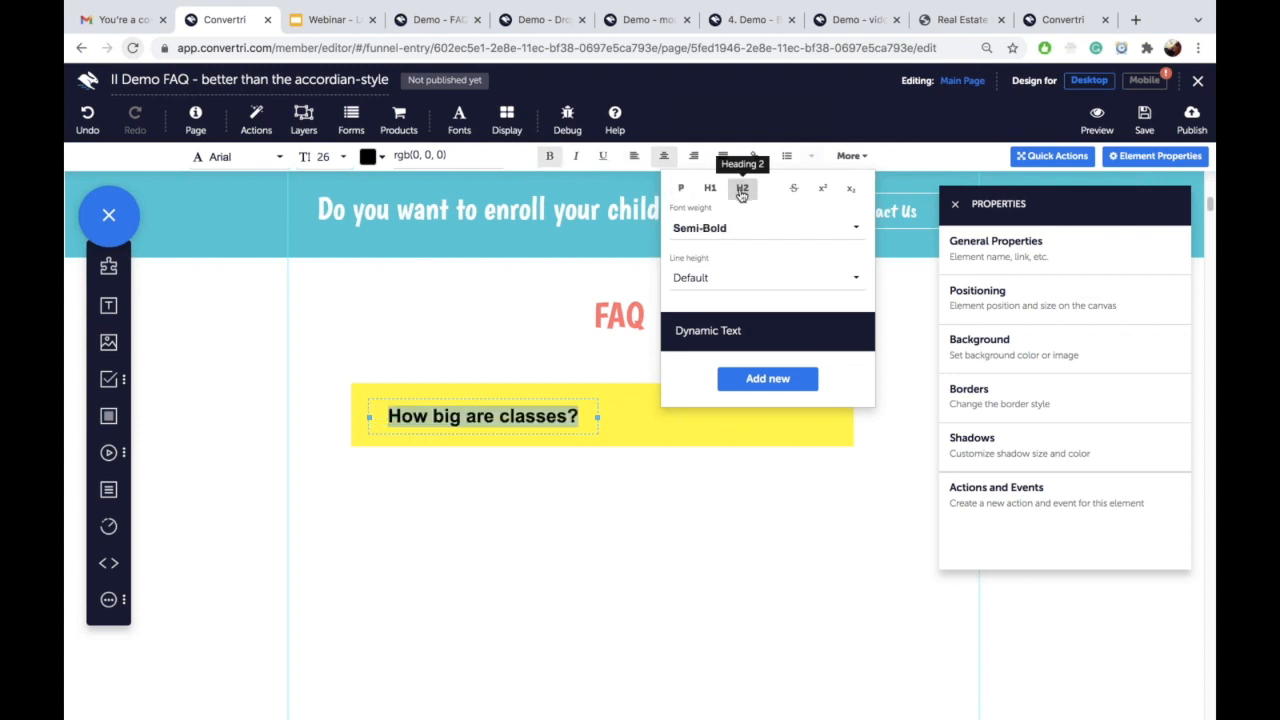
click(625, 424)
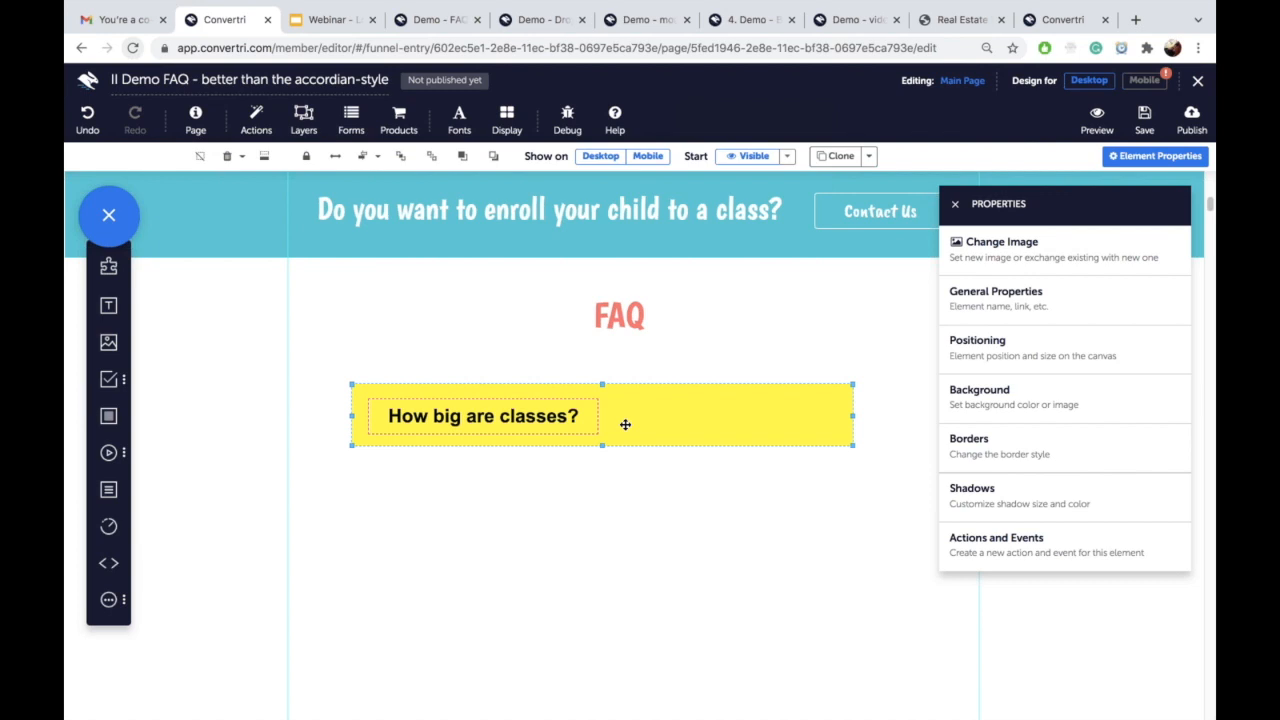
Step: Clone the yellow question box twice, stacking each copy below the previous one
click(832, 156)
mouse_move(726, 451)
mouse_down()
mouse_move(720, 527)
mouse_move(740, 481)
mouse_up()
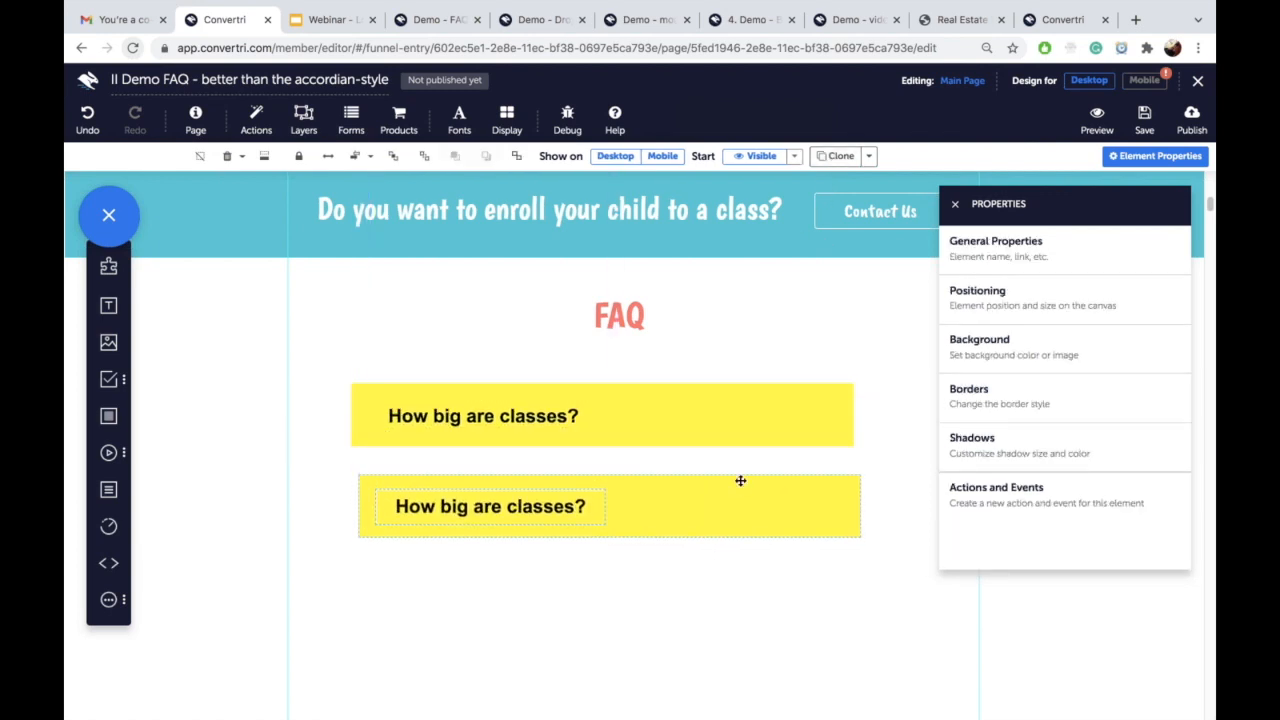
click(832, 156)
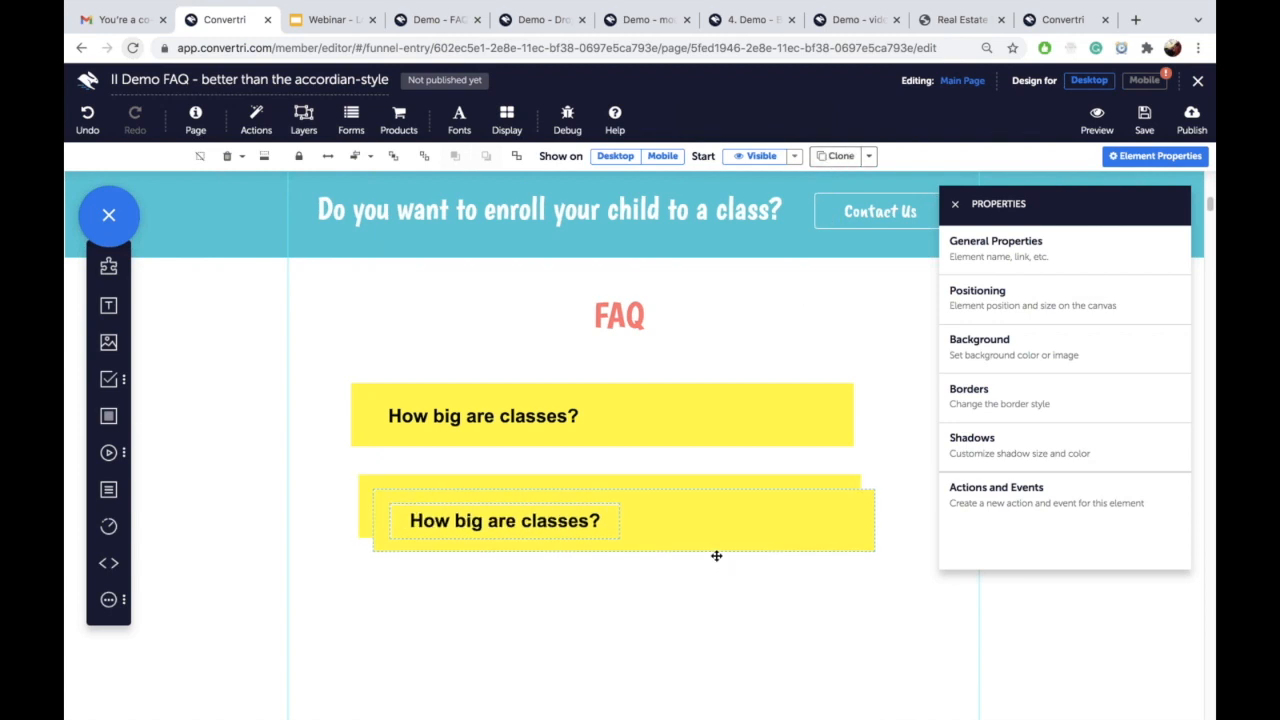
mouse_move(723, 531)
mouse_down()
mouse_move(717, 599)
mouse_move(684, 607)
mouse_up()
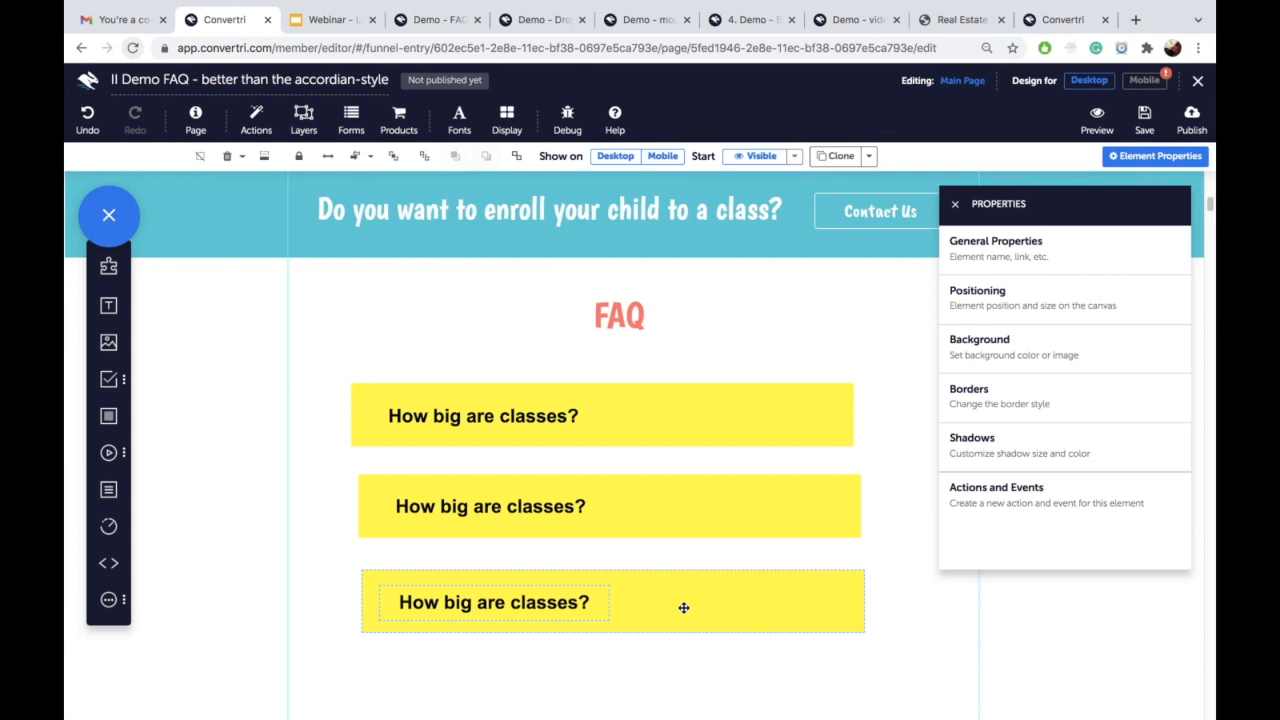
double_click(507, 508)
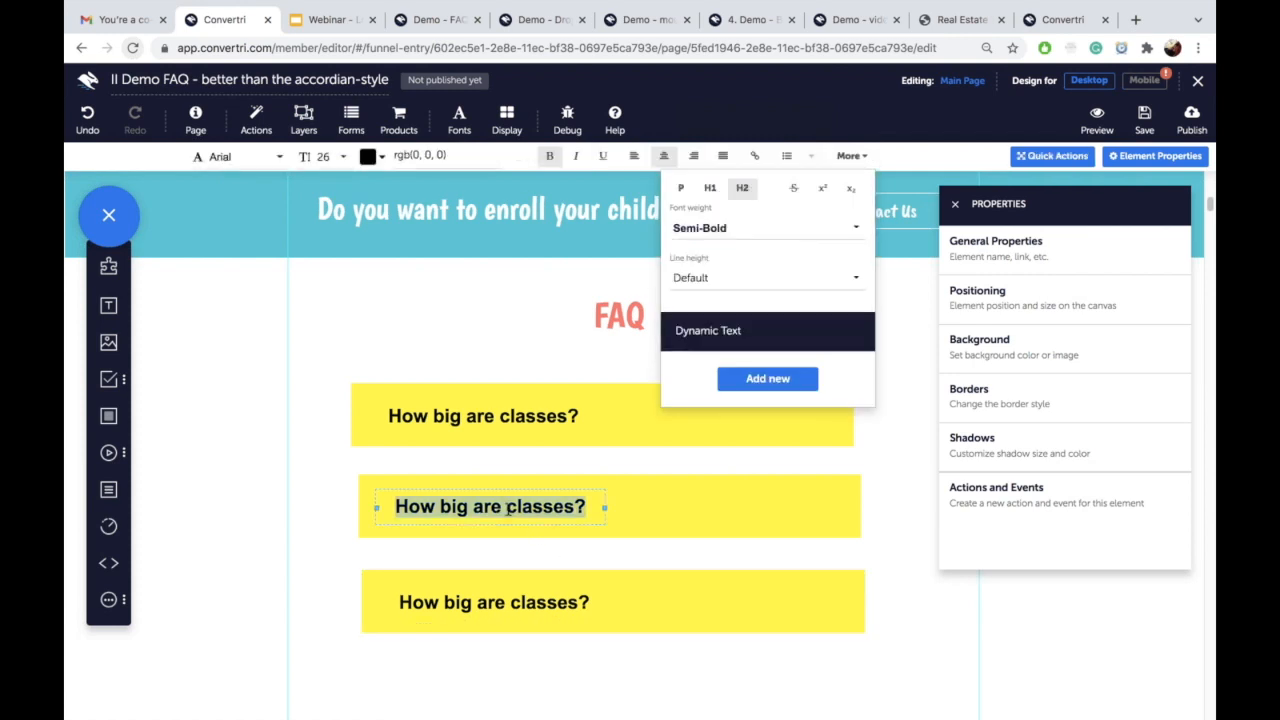
Step: Rewrite the second box's question as 'How how are semesters?' and shift it left
text(How)
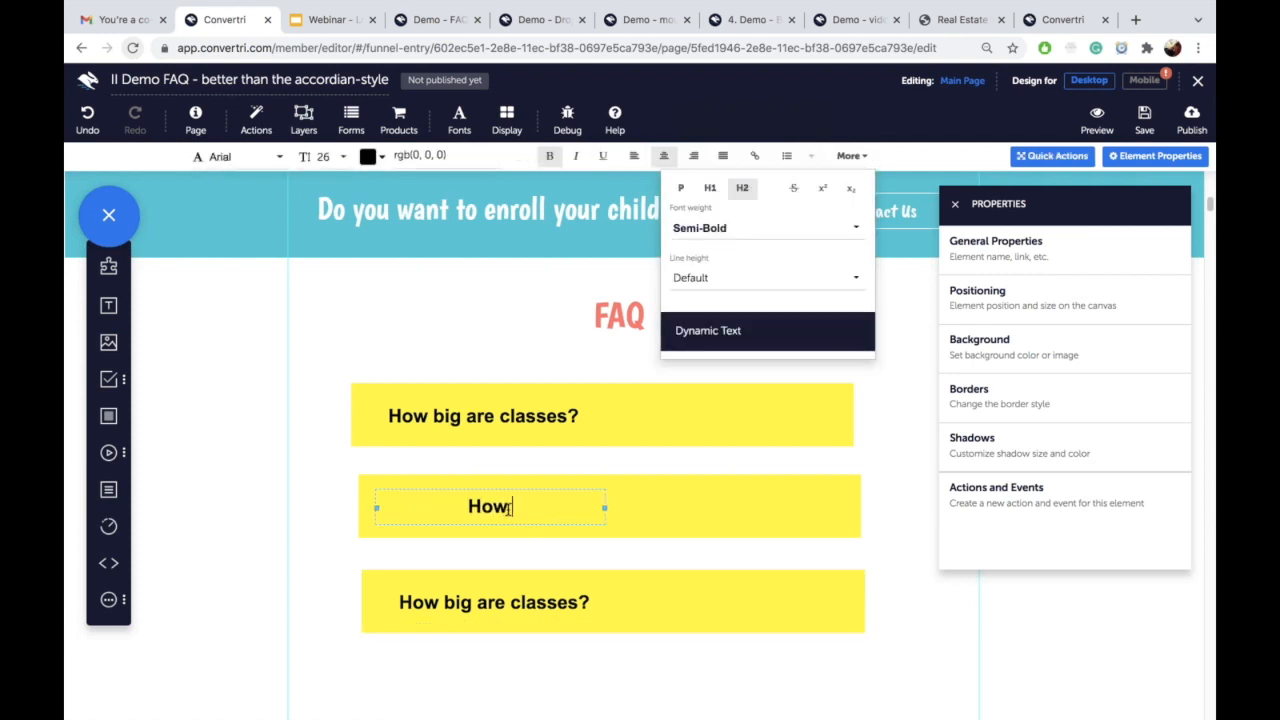
text( how are semesters?)
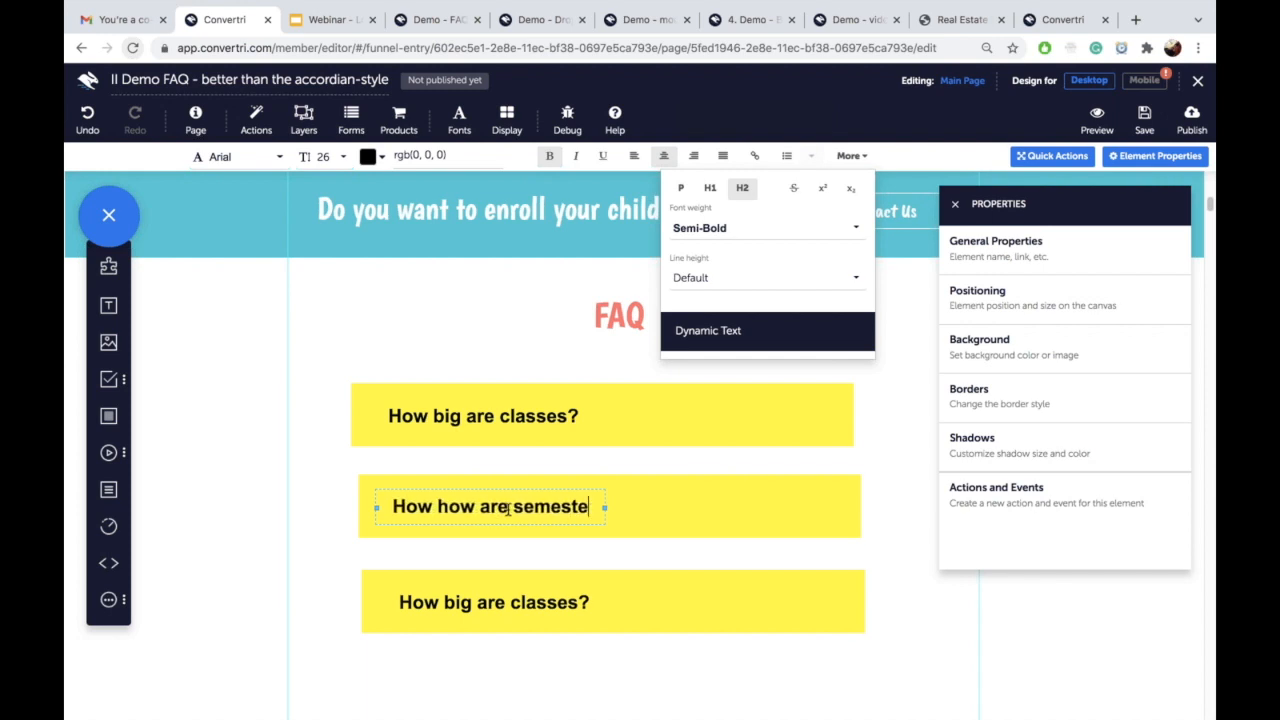
drag(507, 508, 723, 505)
drag(604, 517, 550, 537)
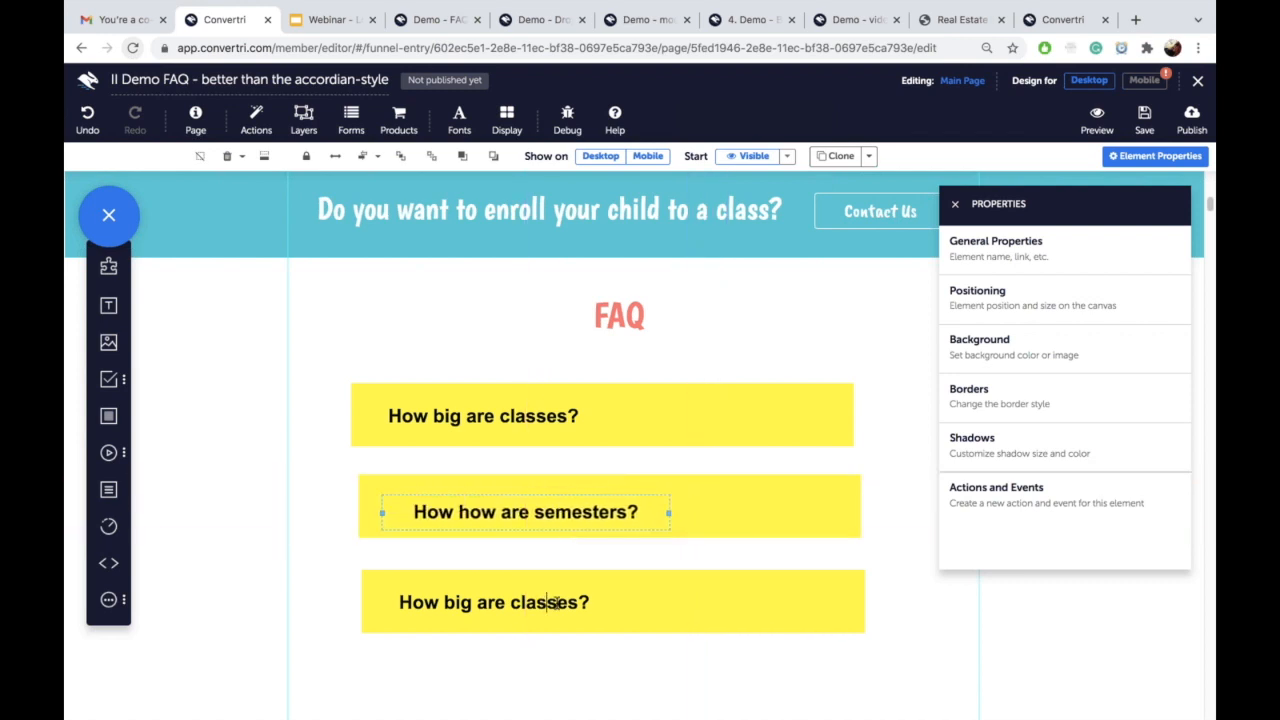
Step: Widen the third question's text and rewrite it as 'Do you add sugar?'
click(545, 601)
drag(608, 604, 731, 604)
double_click(590, 600)
triple_click(590, 600)
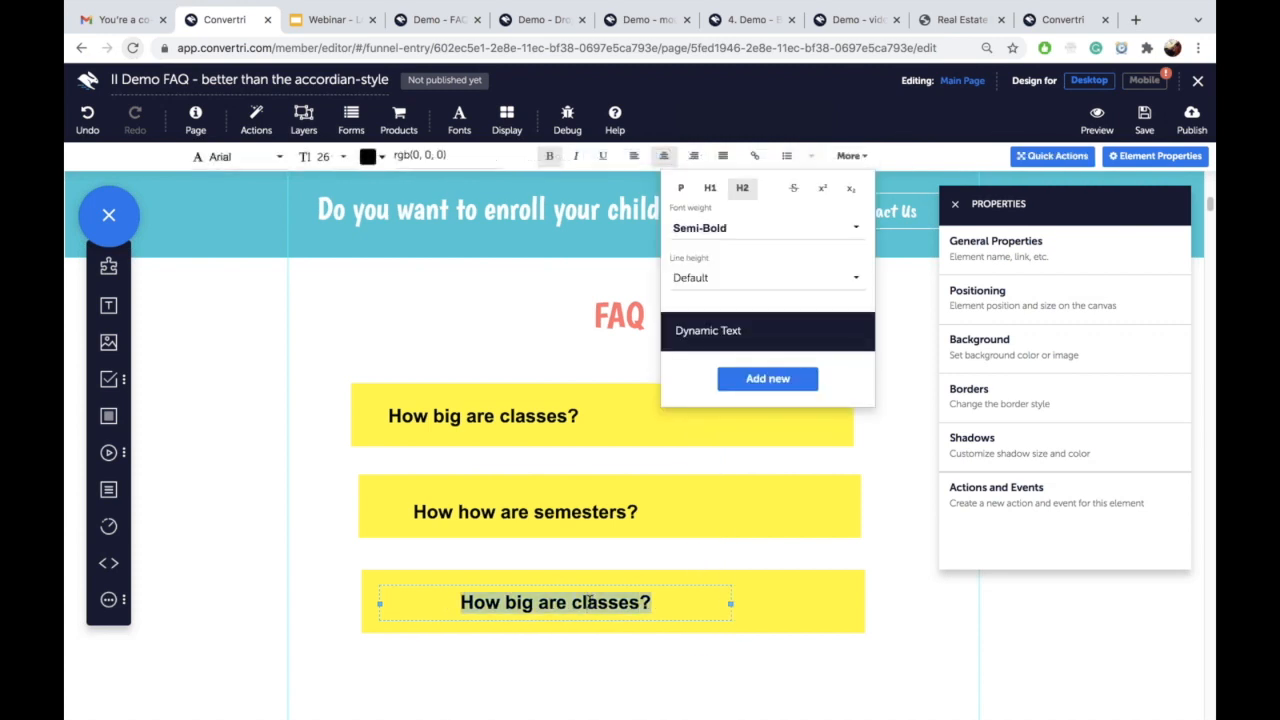
text(Ho)
key(BackSpace)
key(BackSpace)
text(Are)
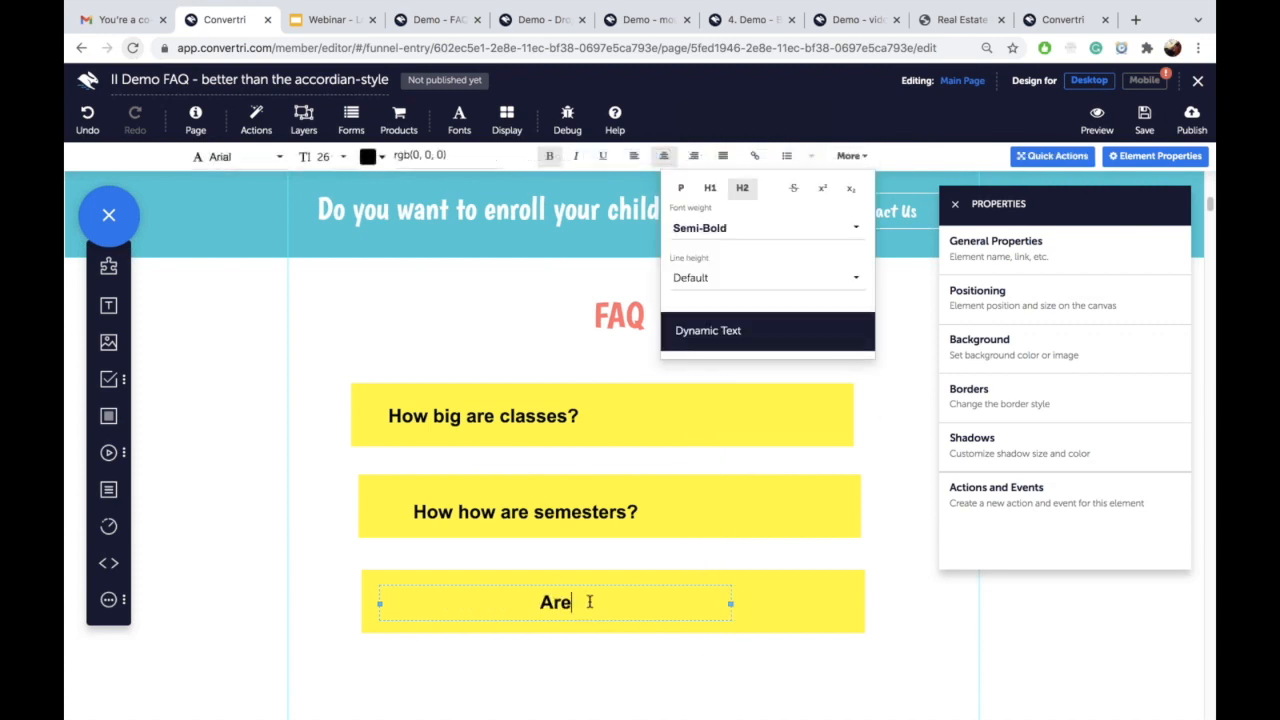
text( there)
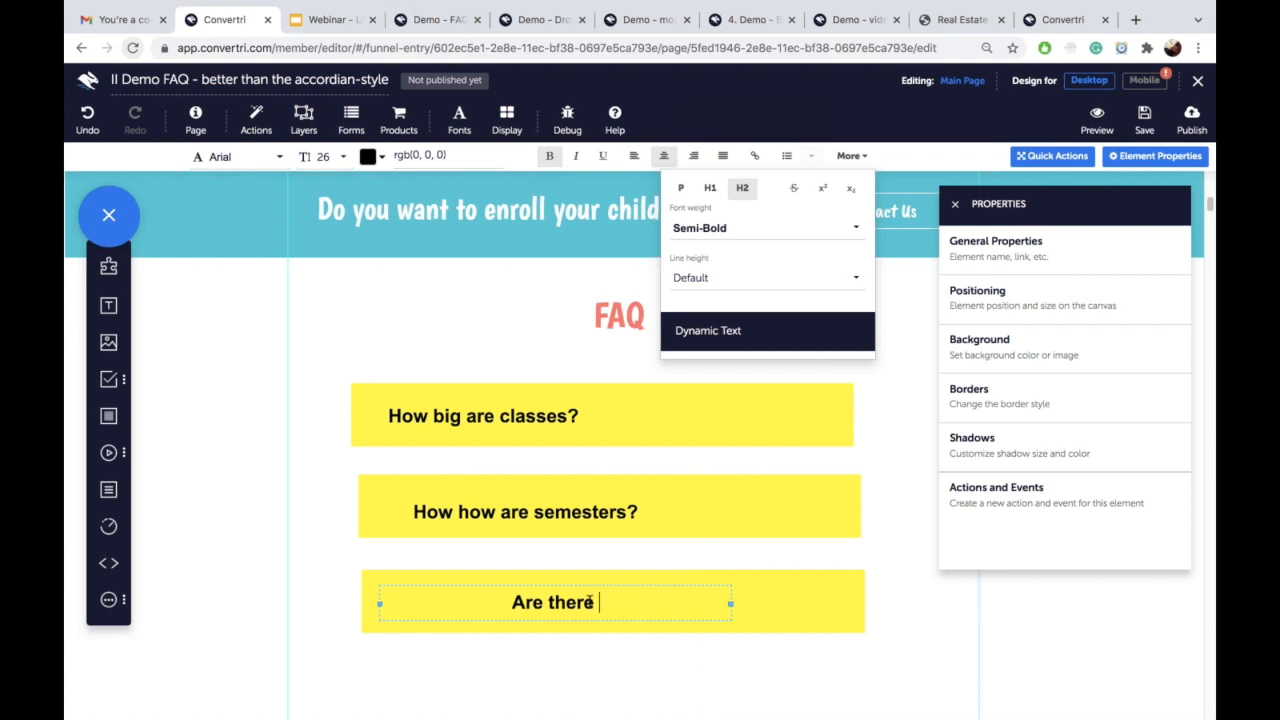
triple_click(589, 602)
text(Do you a)
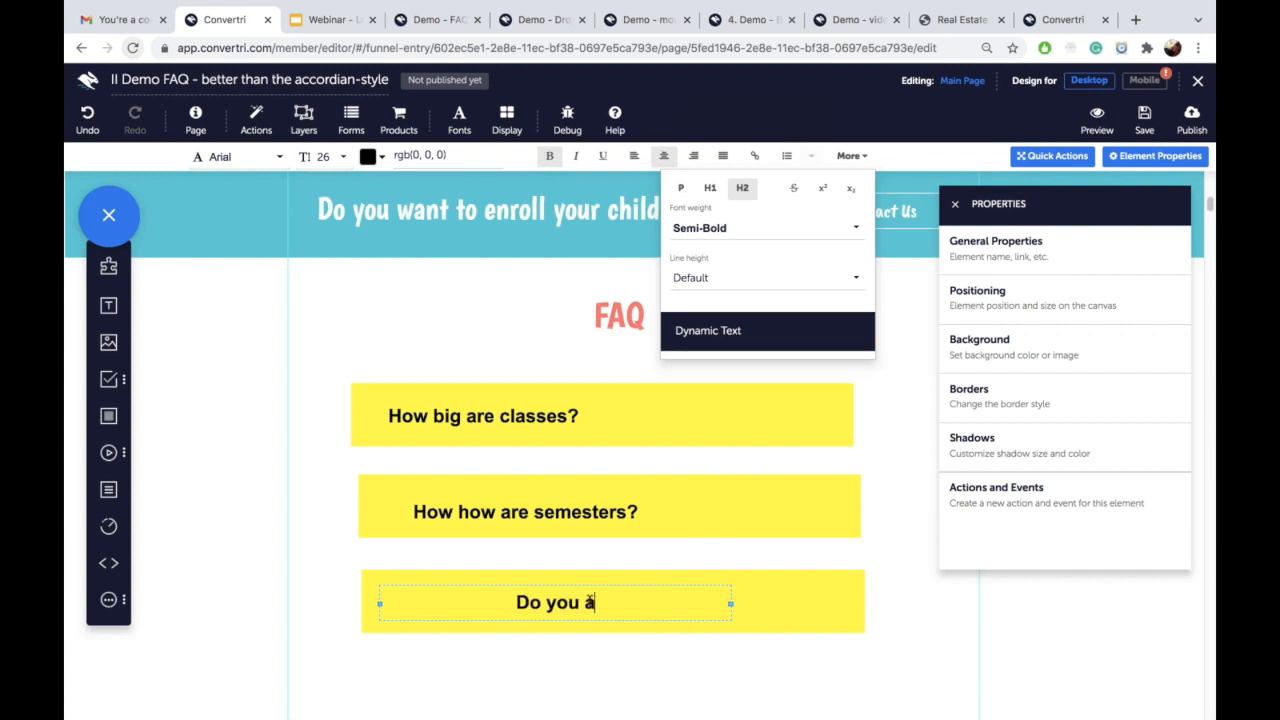
text(dd sugar?)
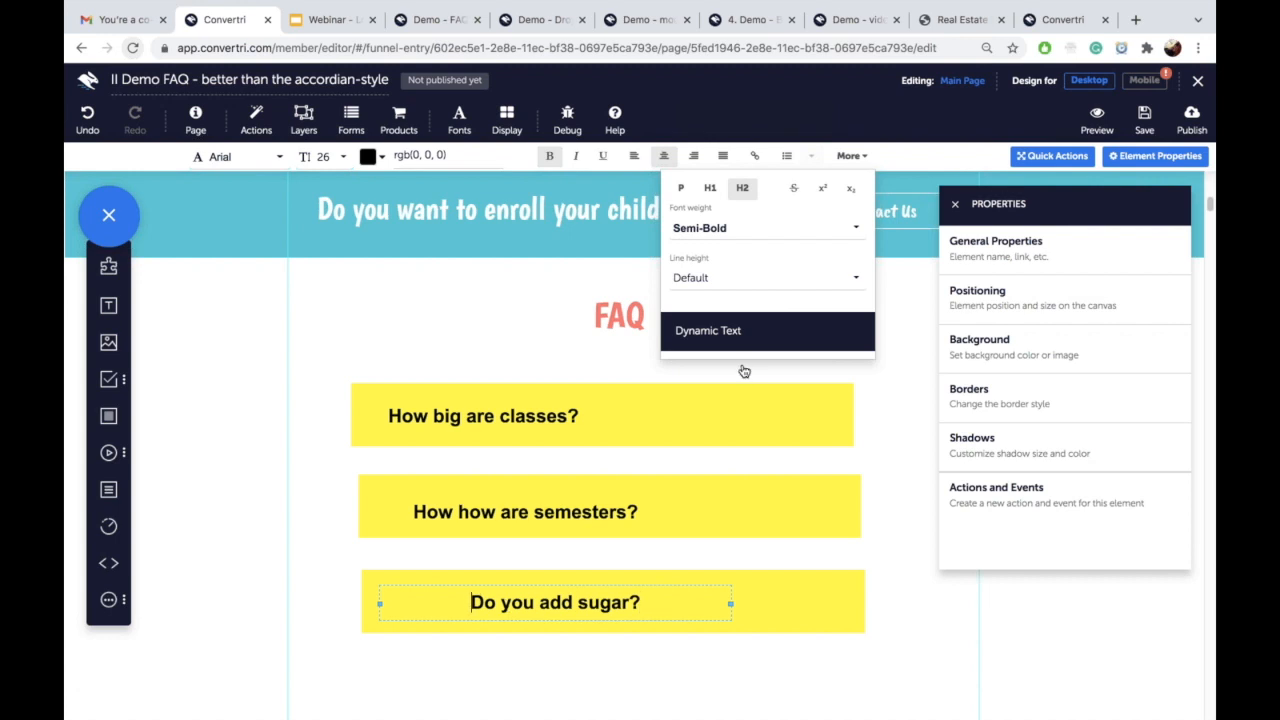
Step: Left-align all three questions and save the page
click(634, 157)
click(480, 511)
click(634, 158)
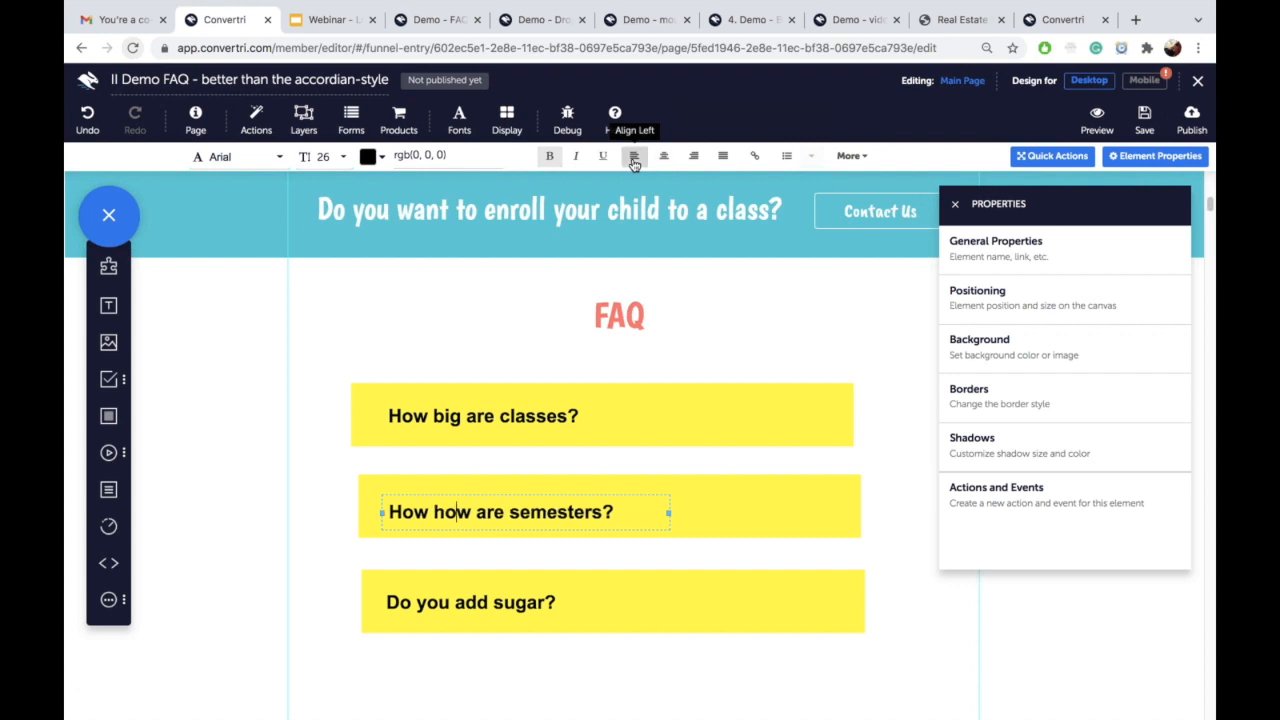
click(432, 416)
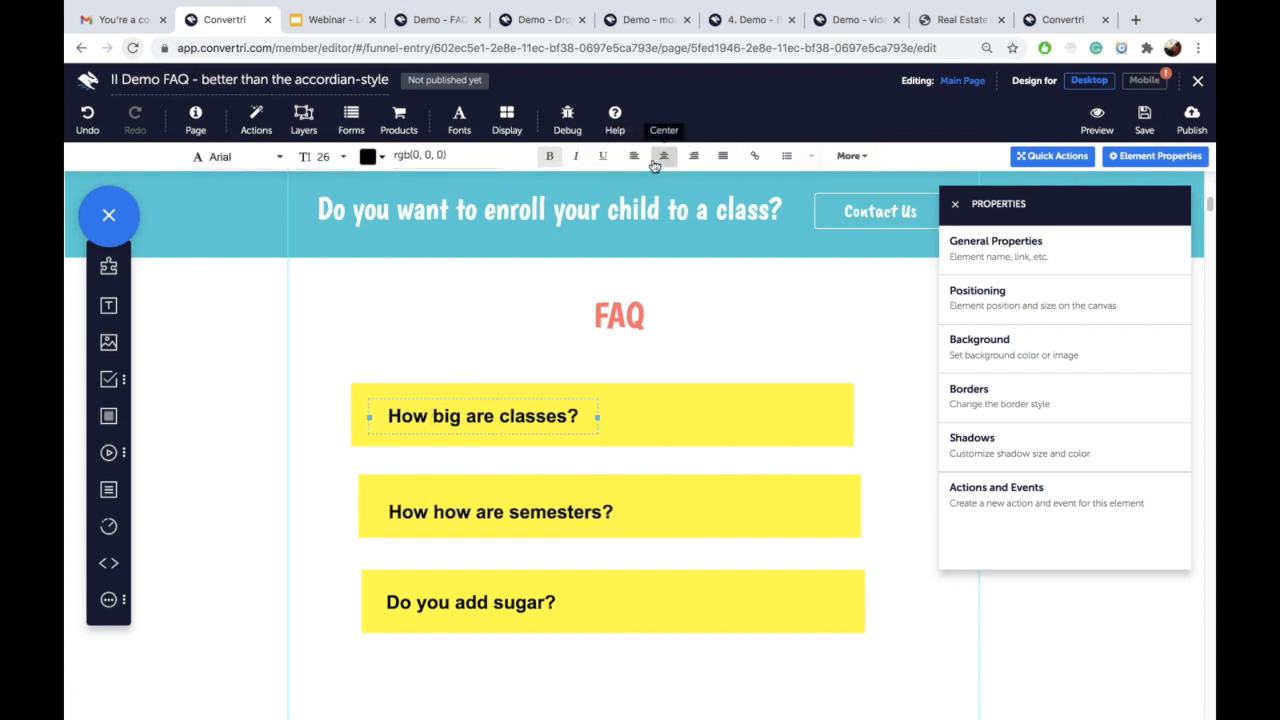
click(634, 157)
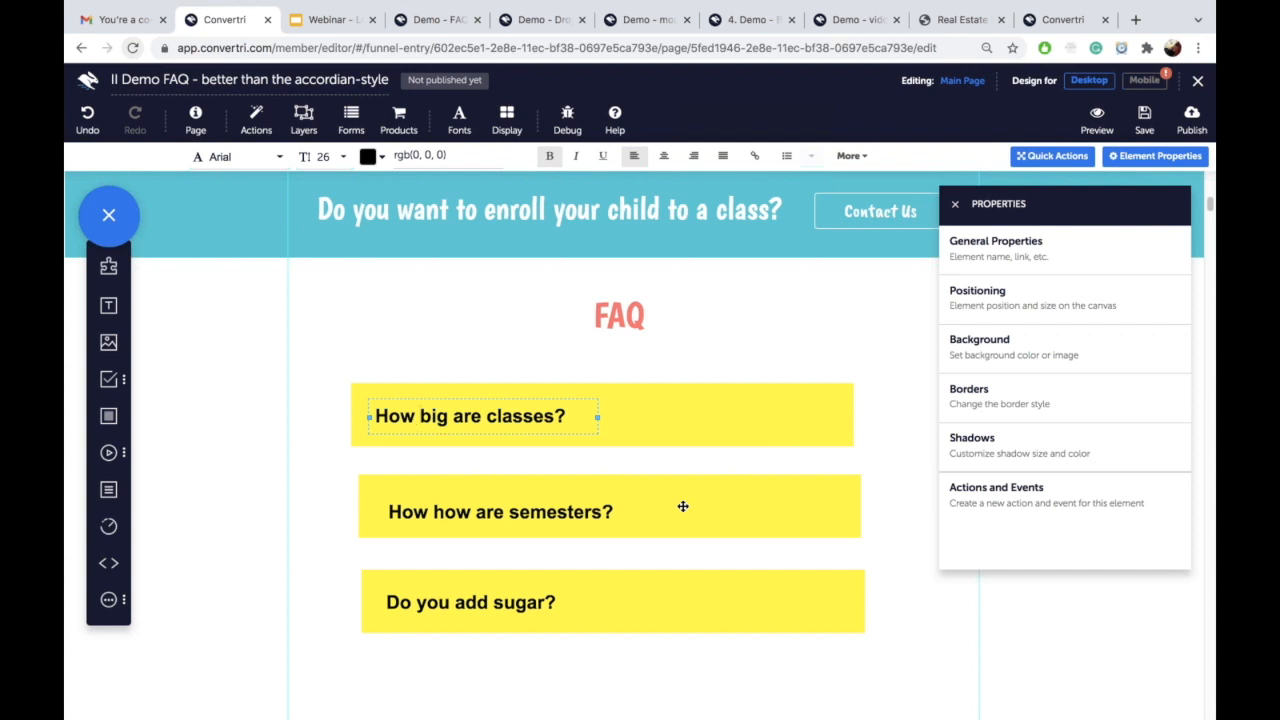
click(1142, 122)
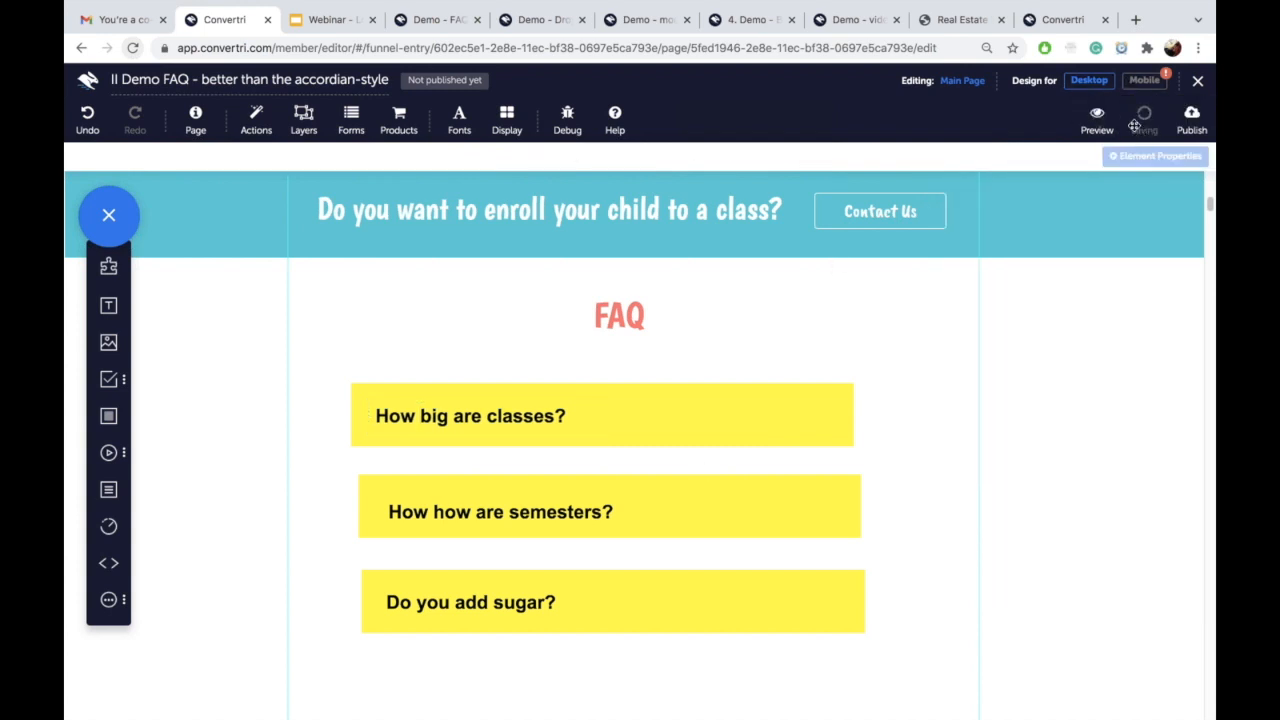
Step: Add a new layer Pop 1 from the Pop-Up 1 template under Convertri Layers > Pop-Ups
click(305, 128)
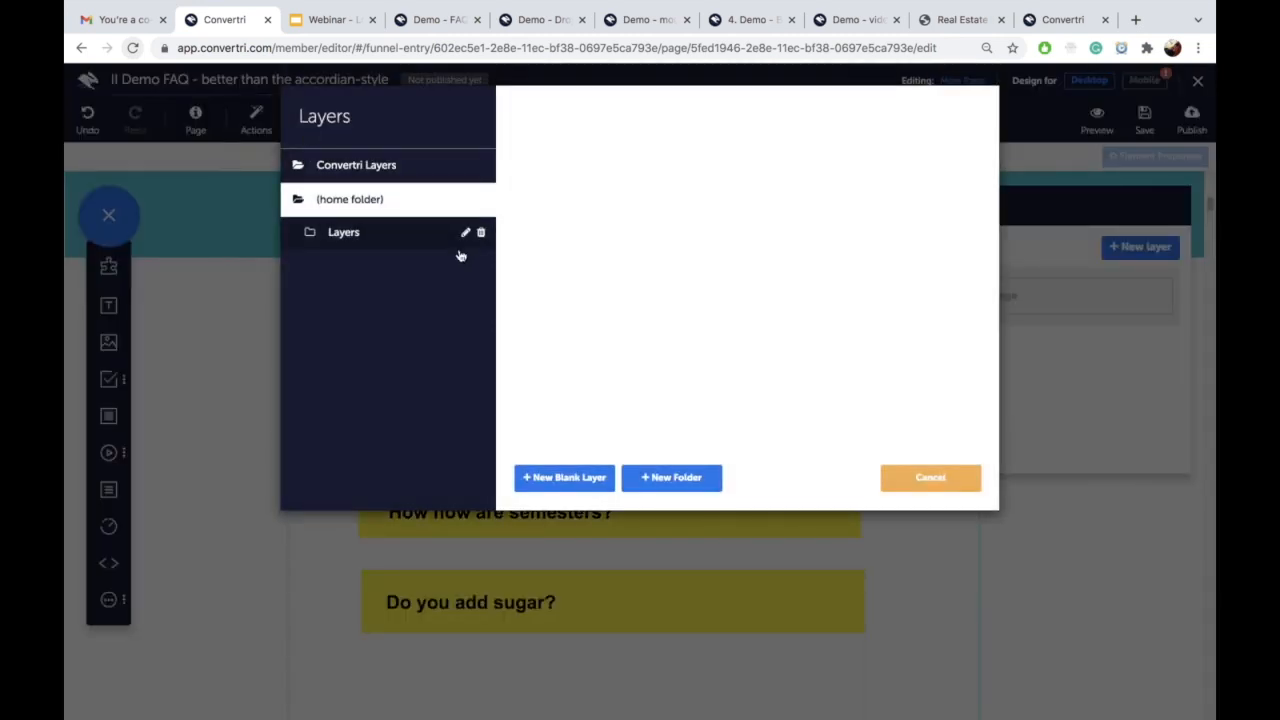
click(387, 170)
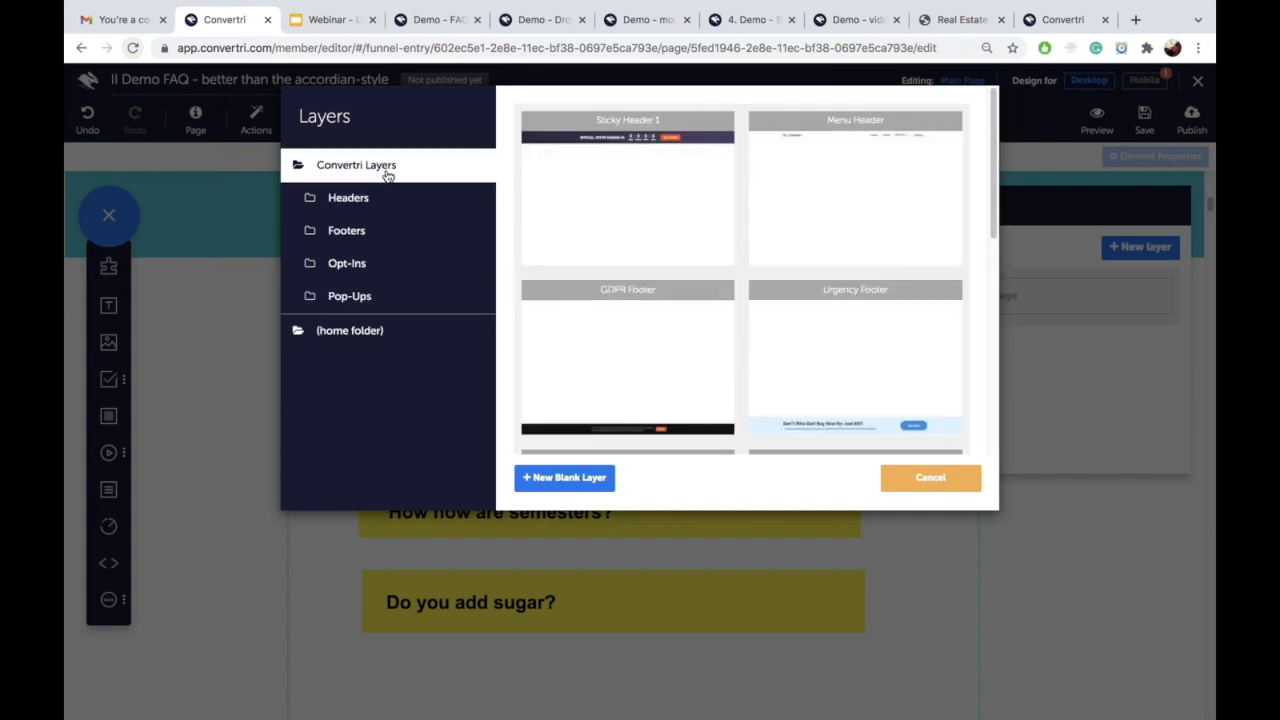
click(393, 302)
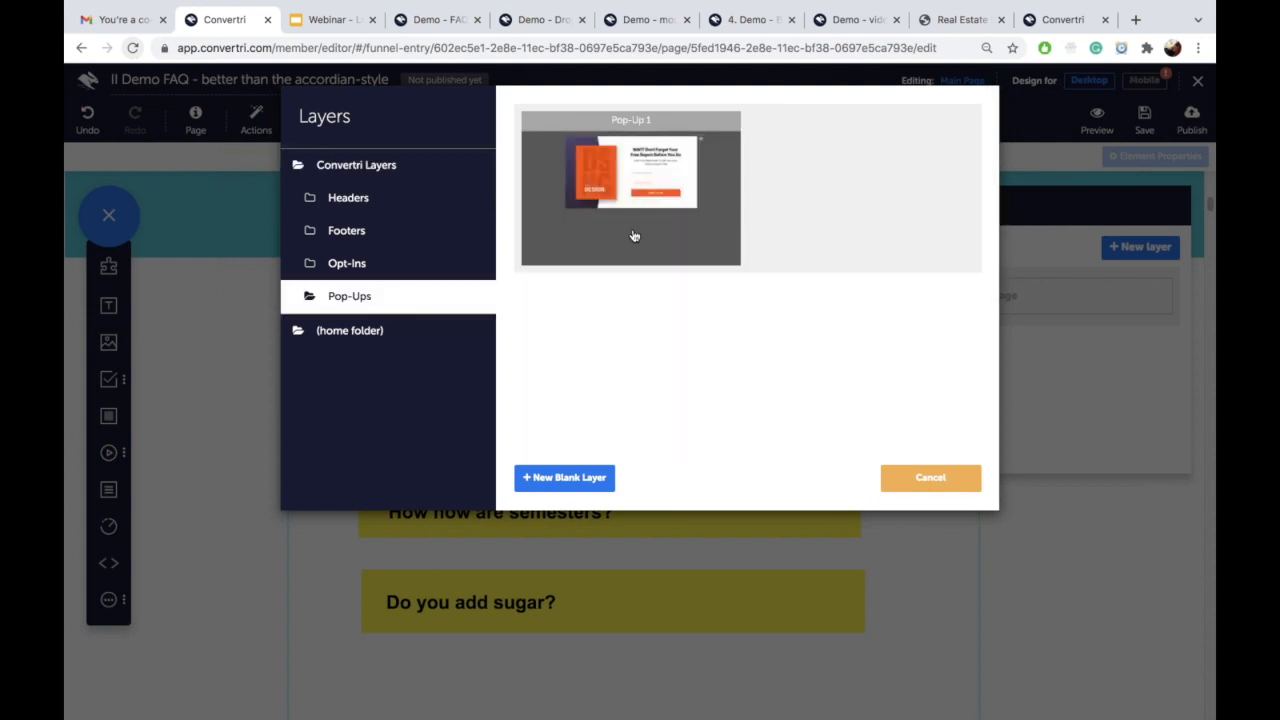
click(650, 155)
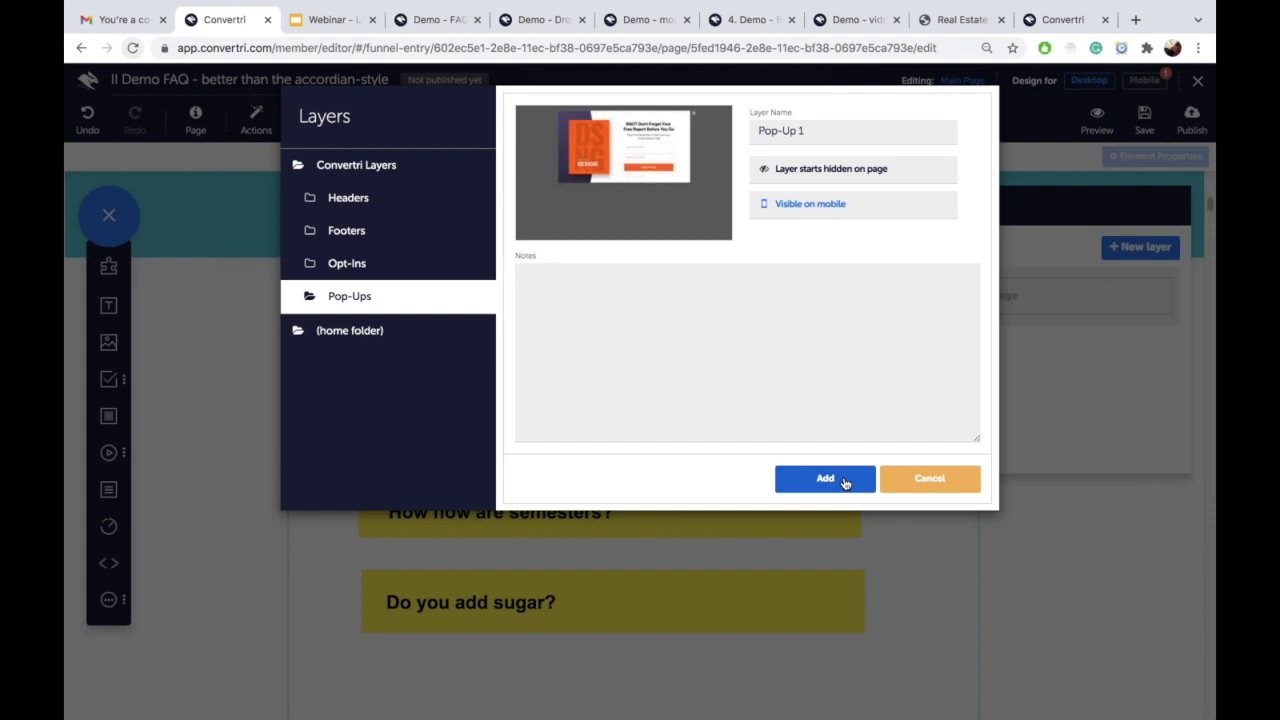
click(843, 480)
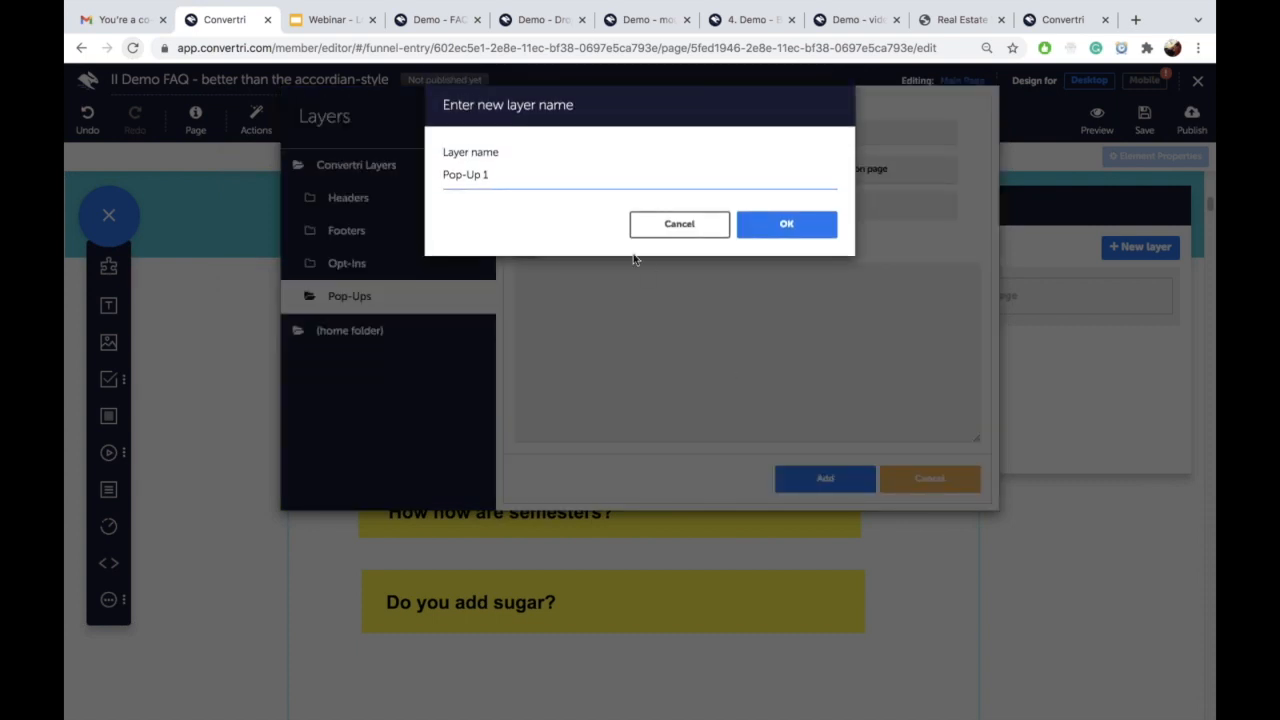
click(772, 222)
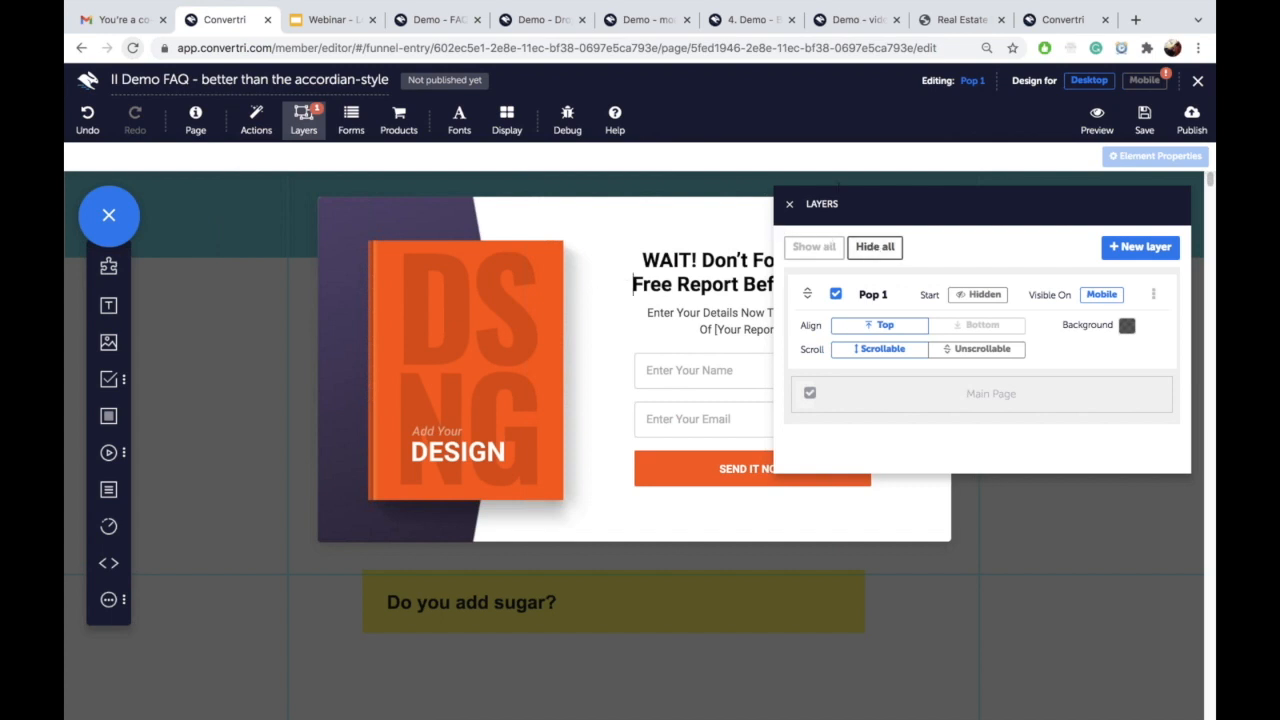
Step: Remove the book image, purple shape and sign-up form fields from the pop-up
click(789, 204)
click(464, 326)
key(Delete)
click(444, 320)
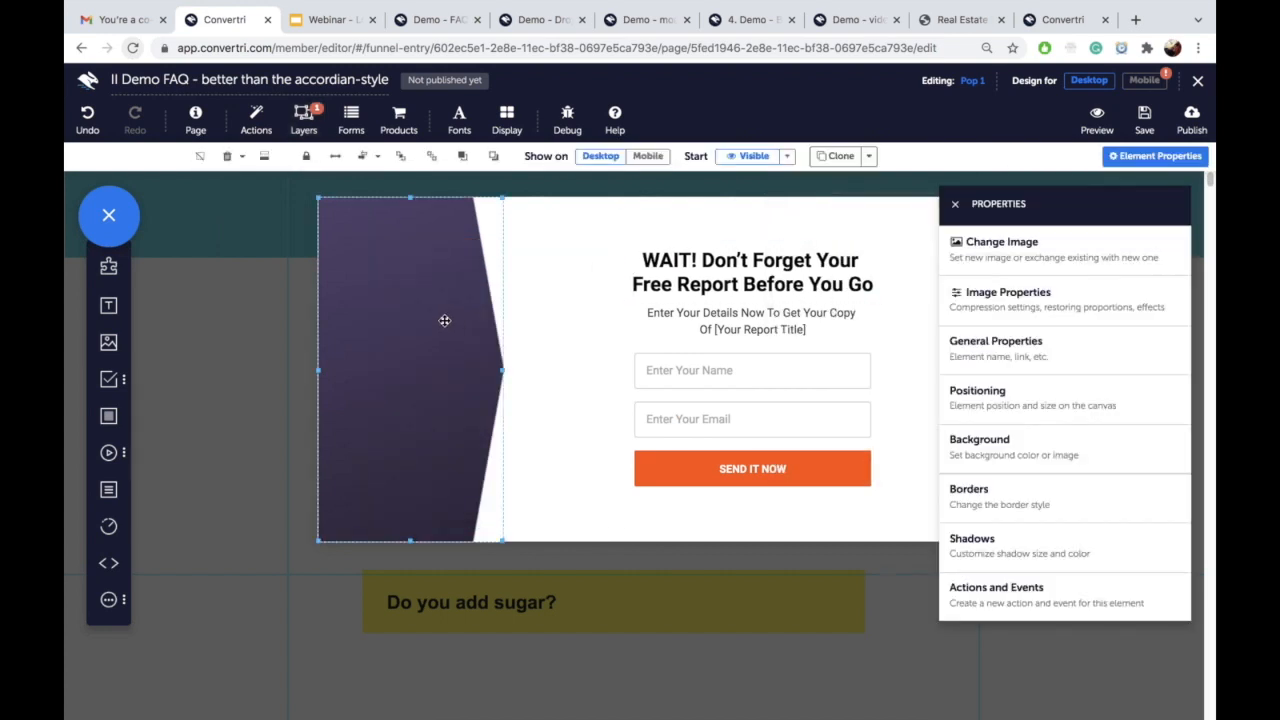
key(Delete)
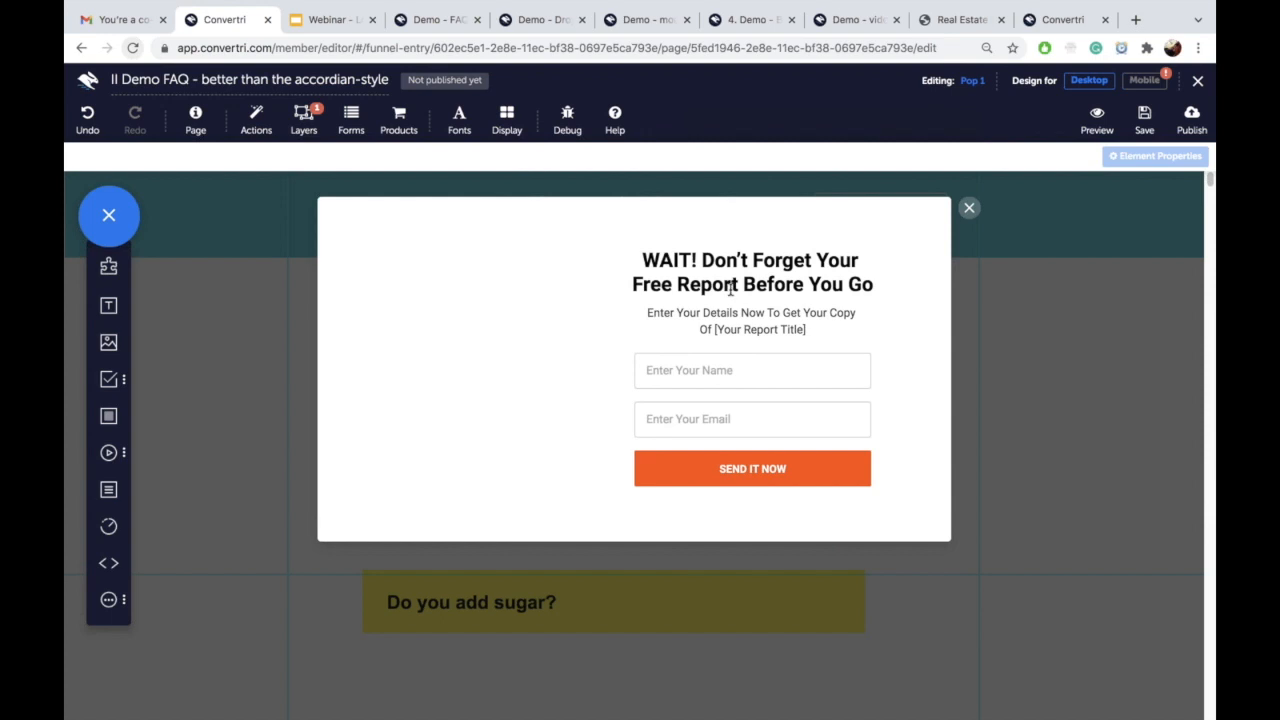
click(714, 316)
click(714, 373)
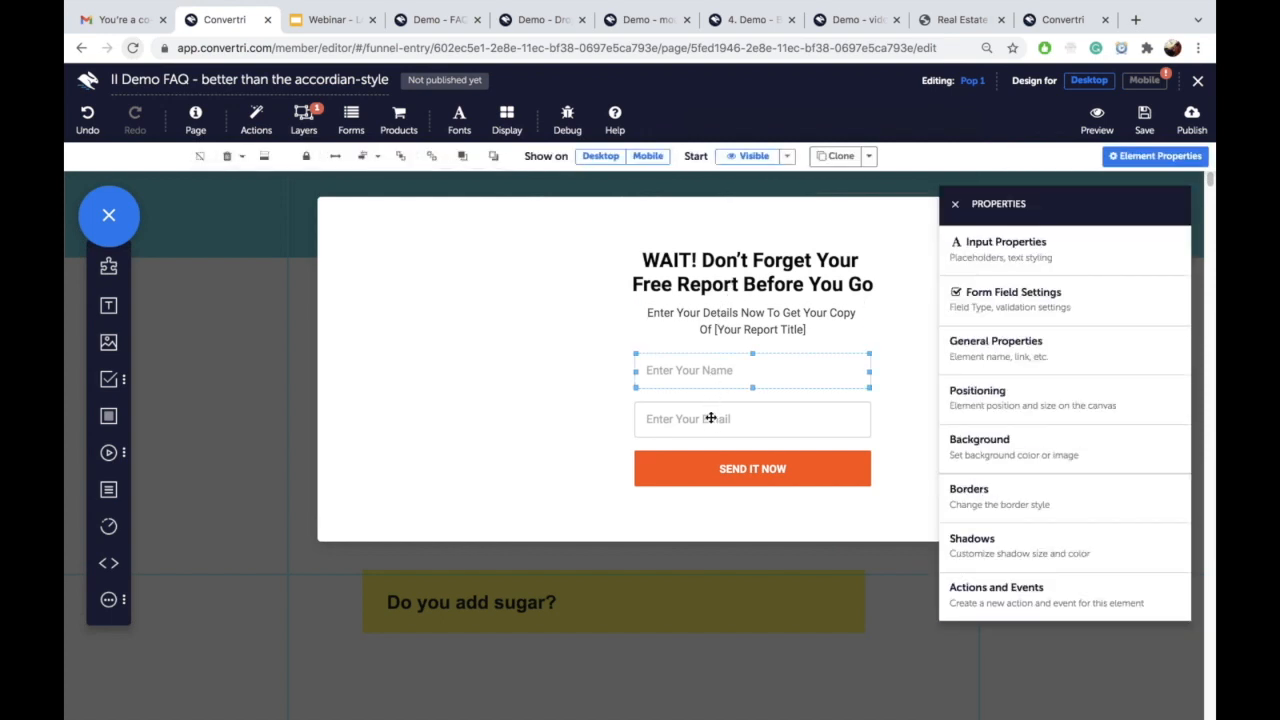
click(701, 469)
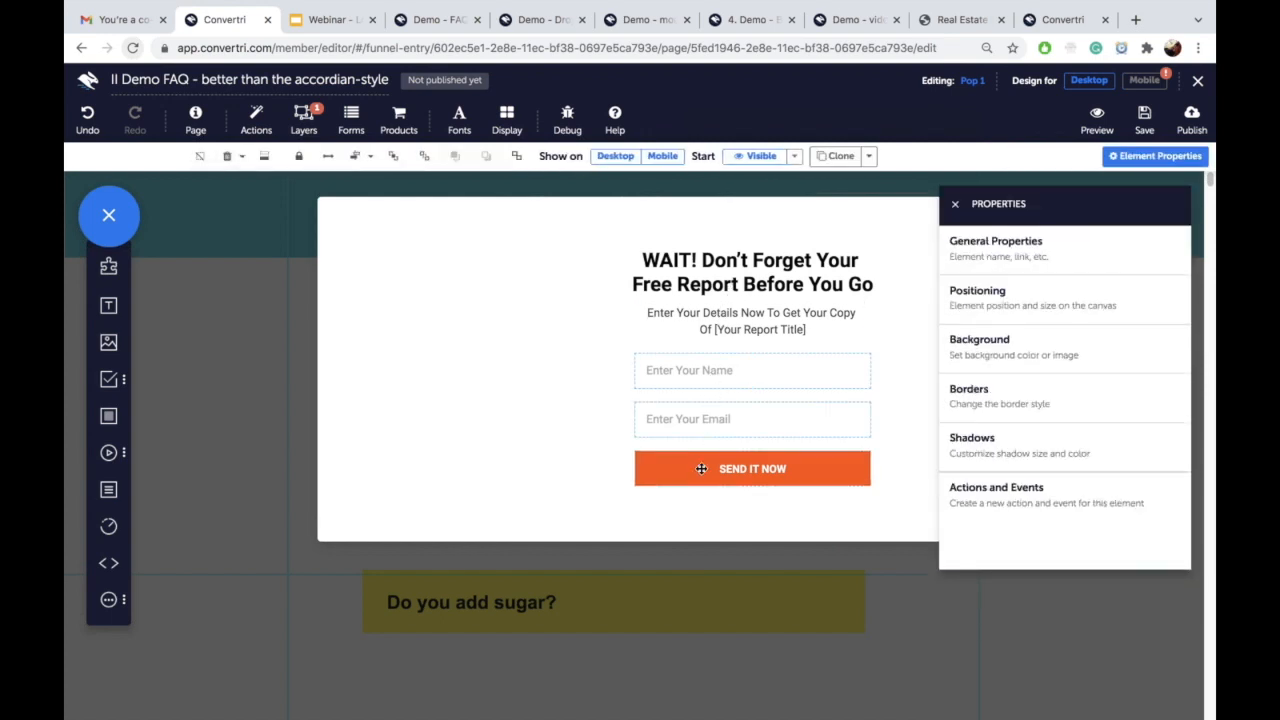
key(Delete)
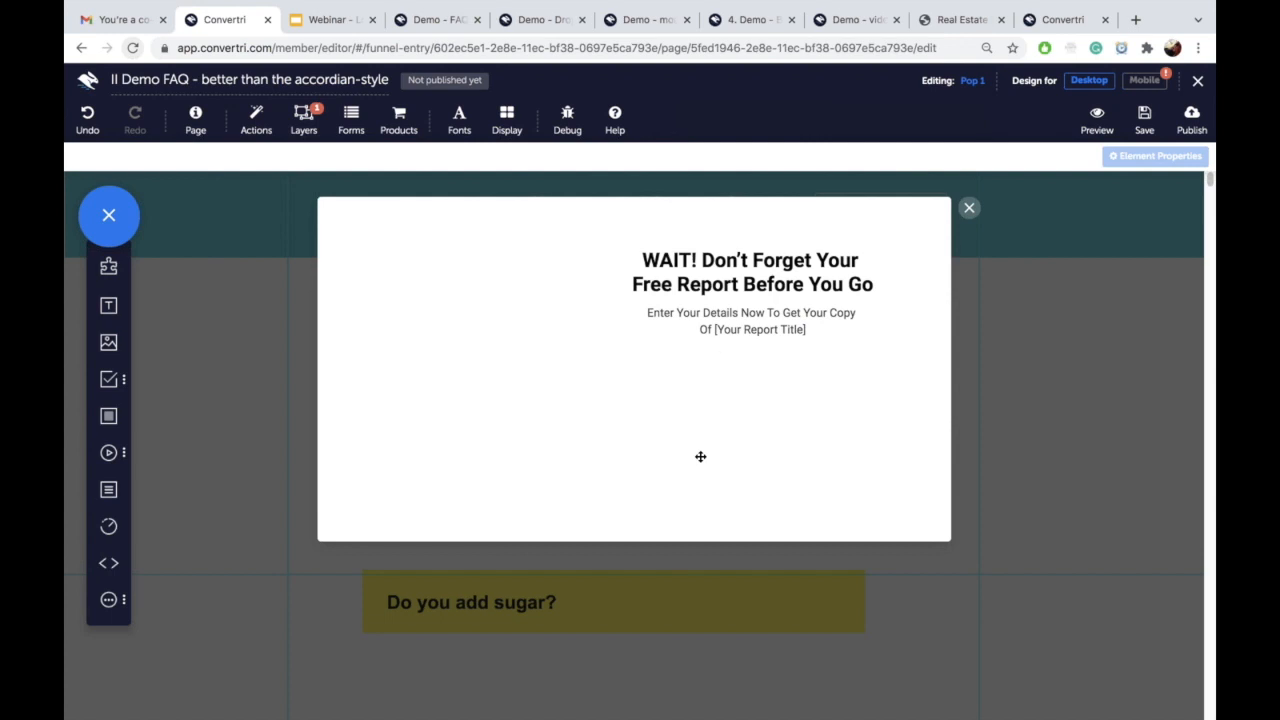
Step: Change the heading to 'How big are classes?' and the subtitle to '6 - 10 per teacher'
click(713, 284)
drag(624, 279, 397, 265)
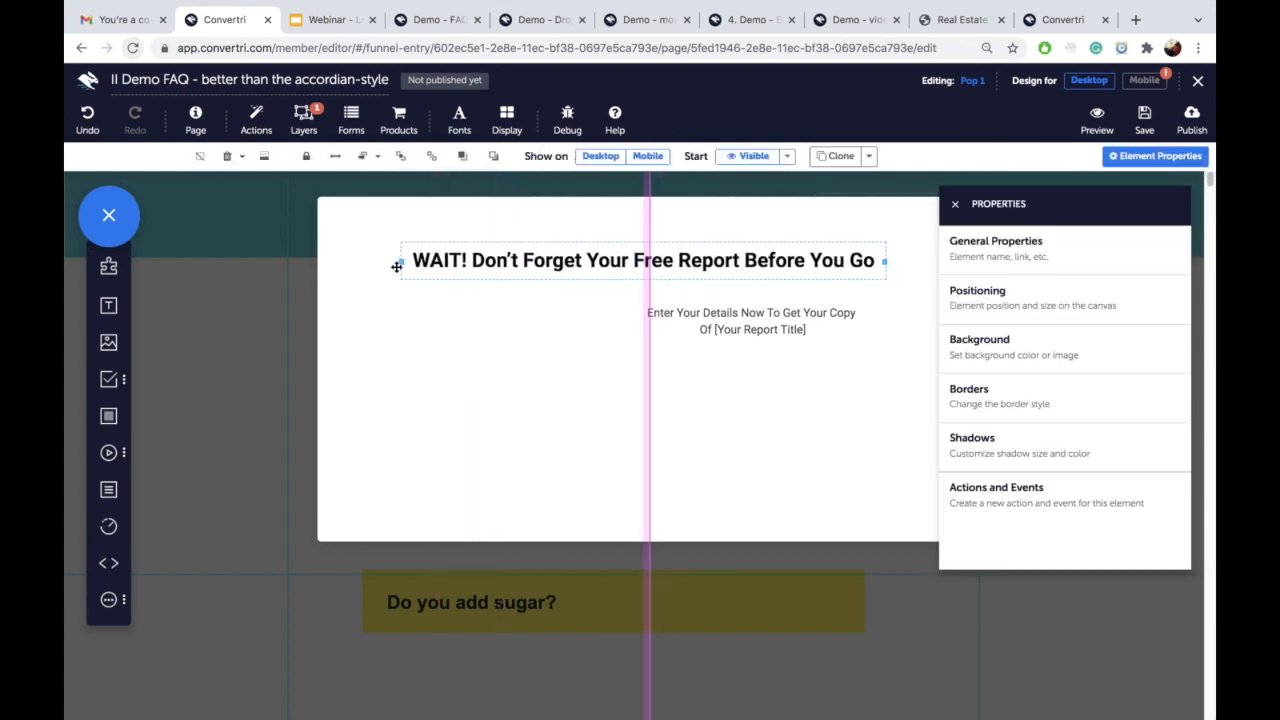
double_click(476, 263)
text(How)
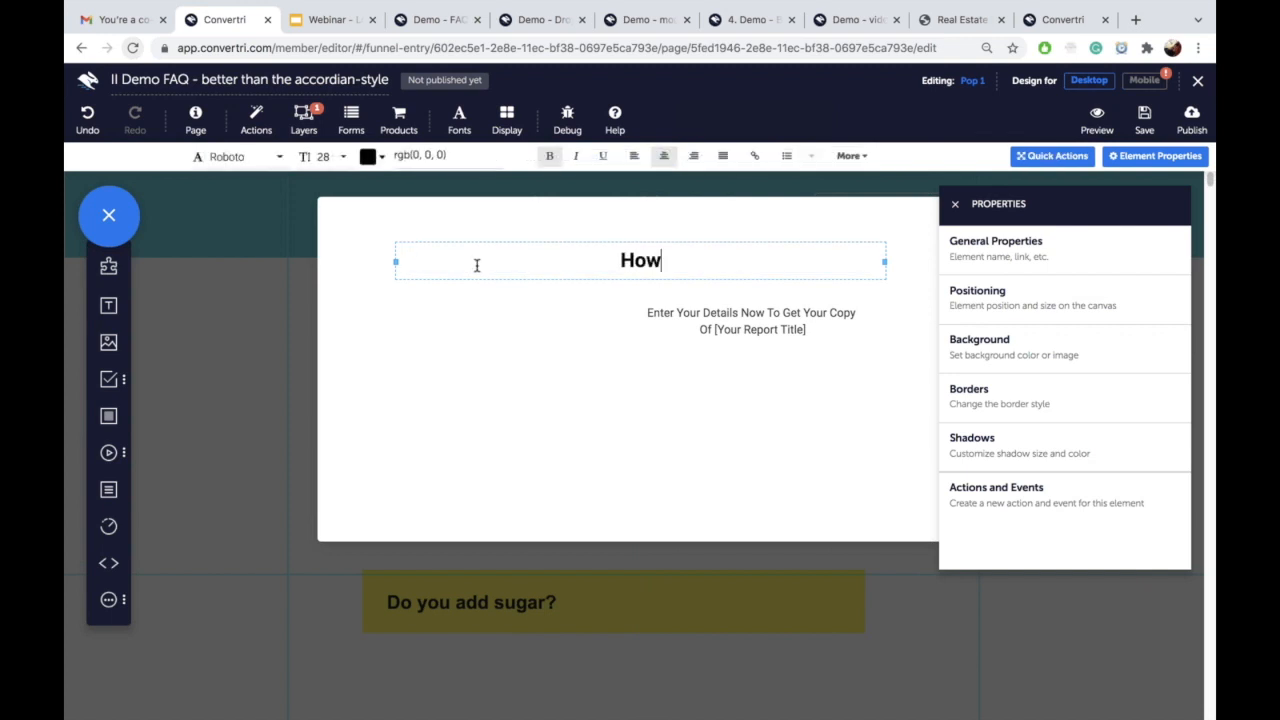
text( big are classes?)
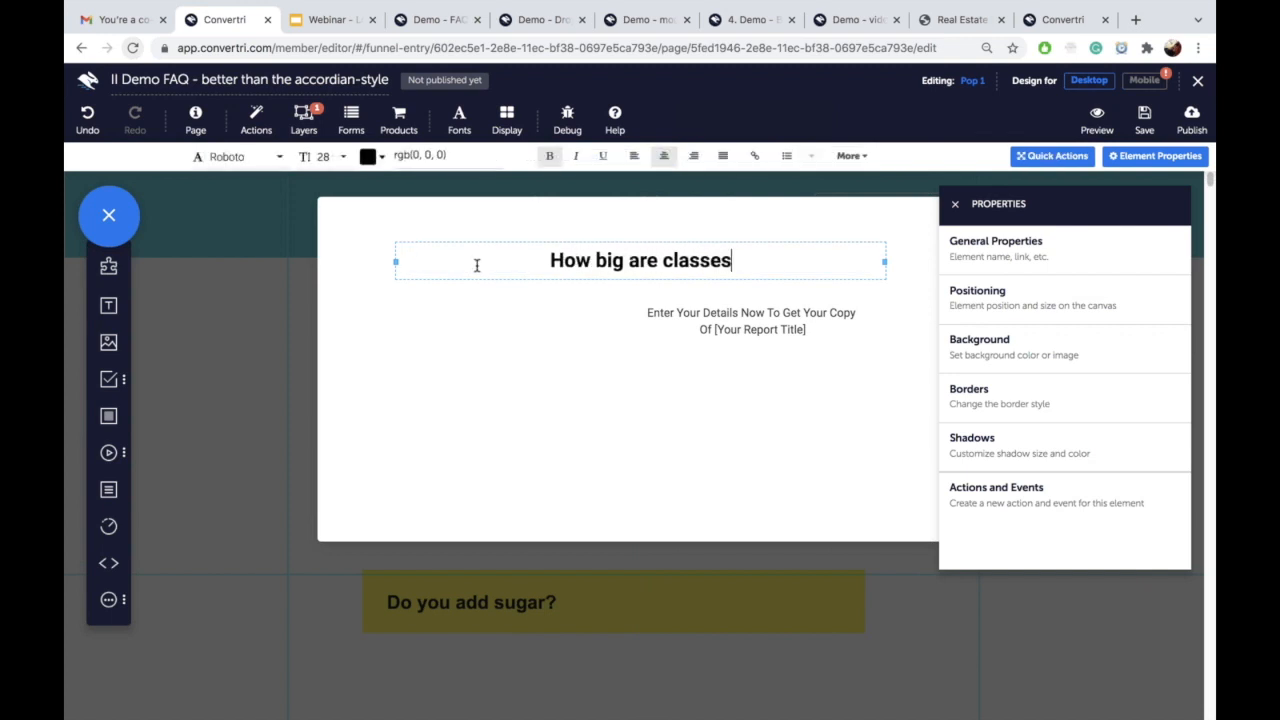
click(721, 337)
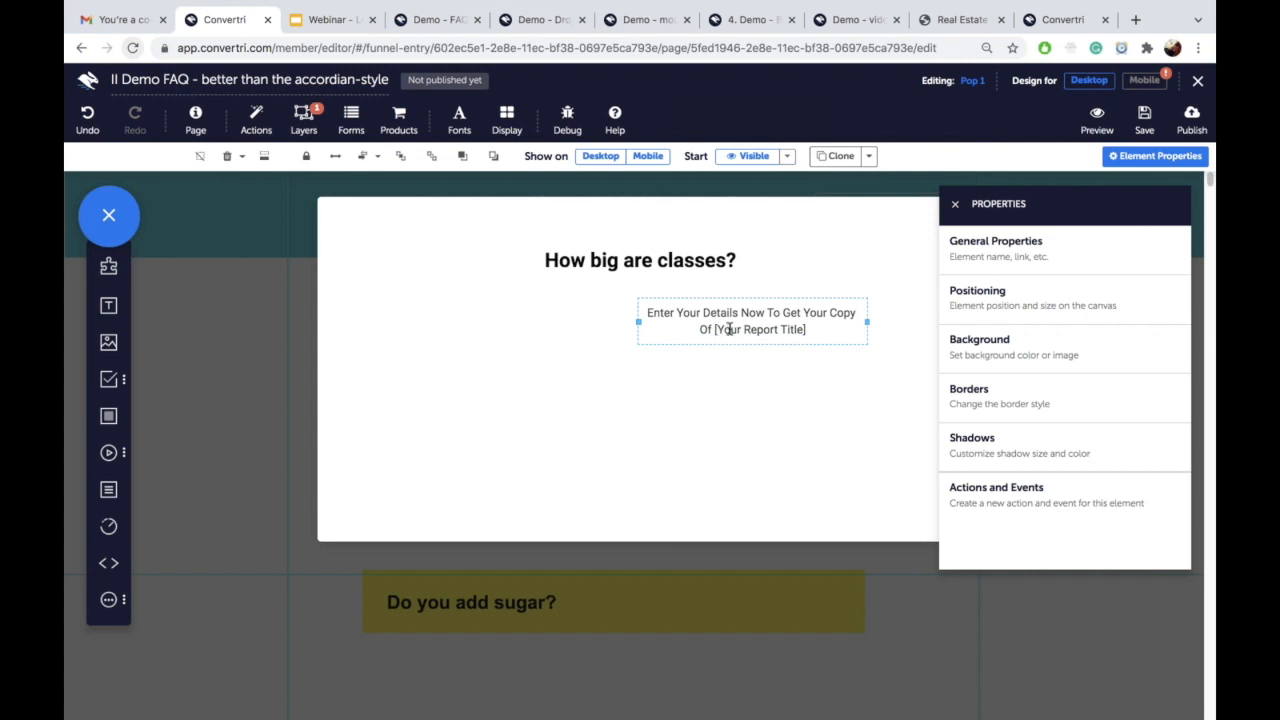
double_click(728, 330)
text(6 - 19)
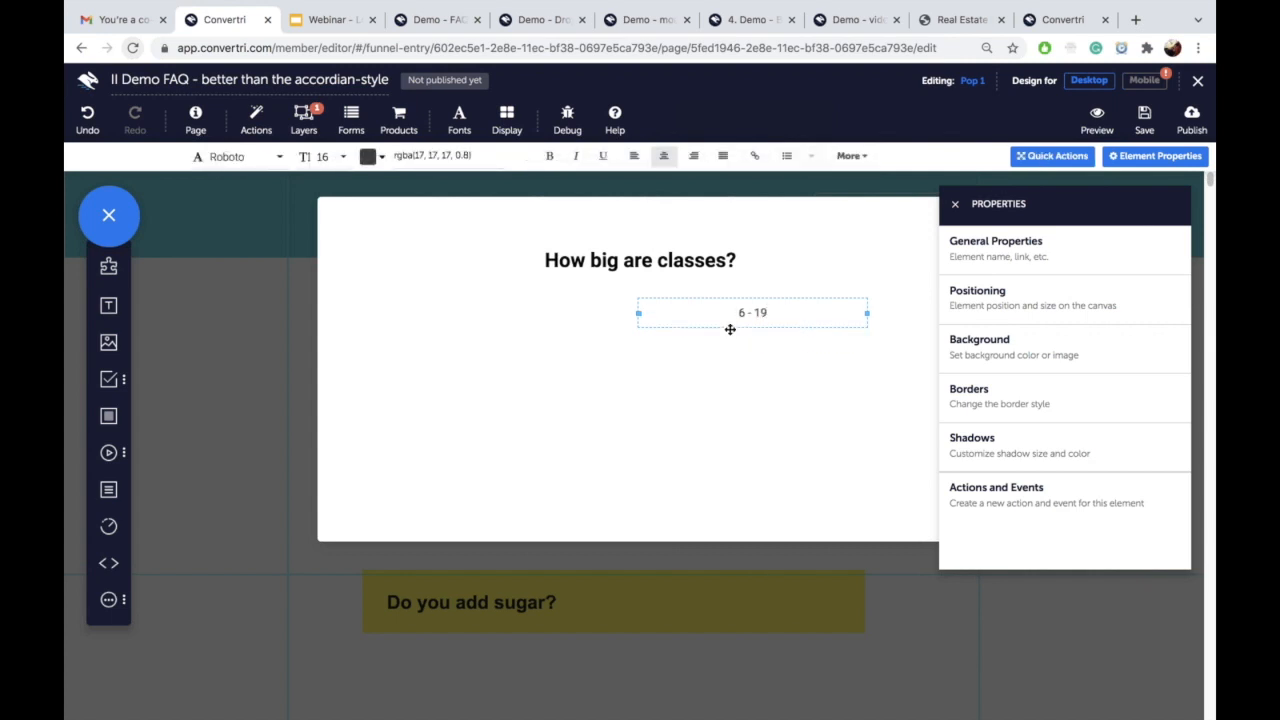
key(BackSpace)
text(0 per teacher)
mouse_move(723, 326)
mouse_down()
mouse_move(634, 334)
mouse_move(711, 331)
mouse_up()
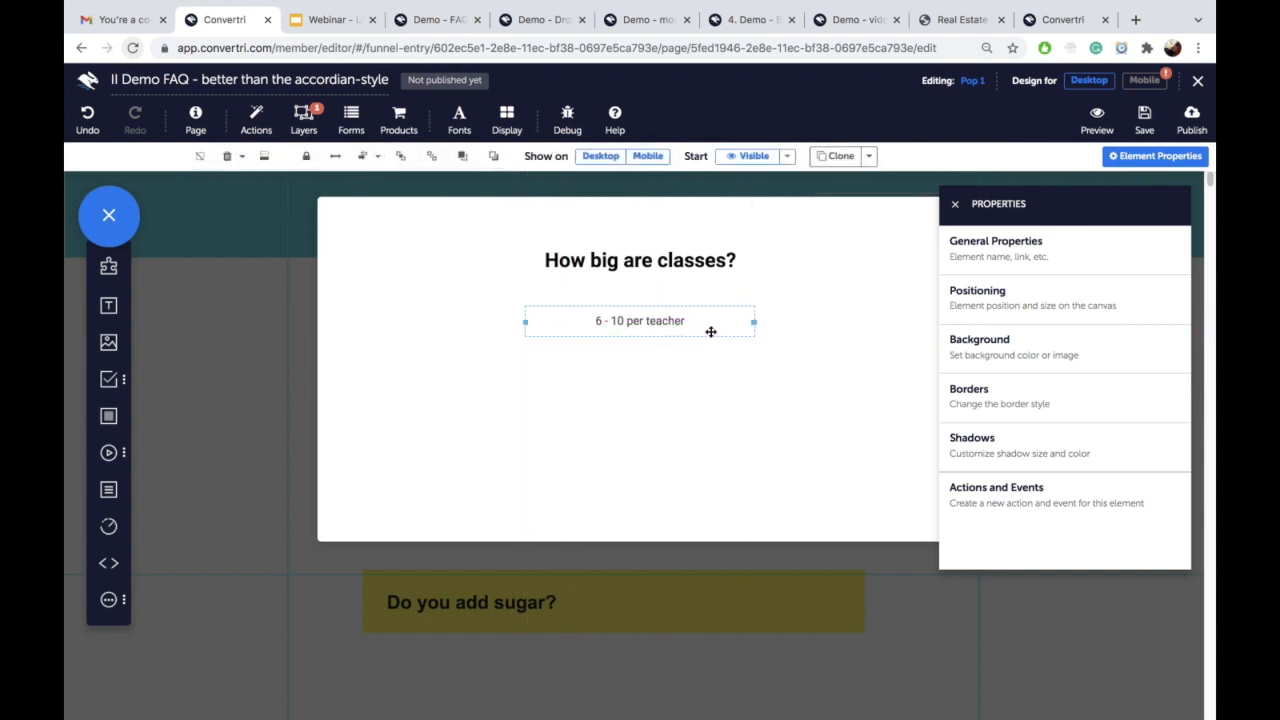
Step: Centre-align the heading and answer text together
click(692, 262)
click(692, 262)
click(681, 324)
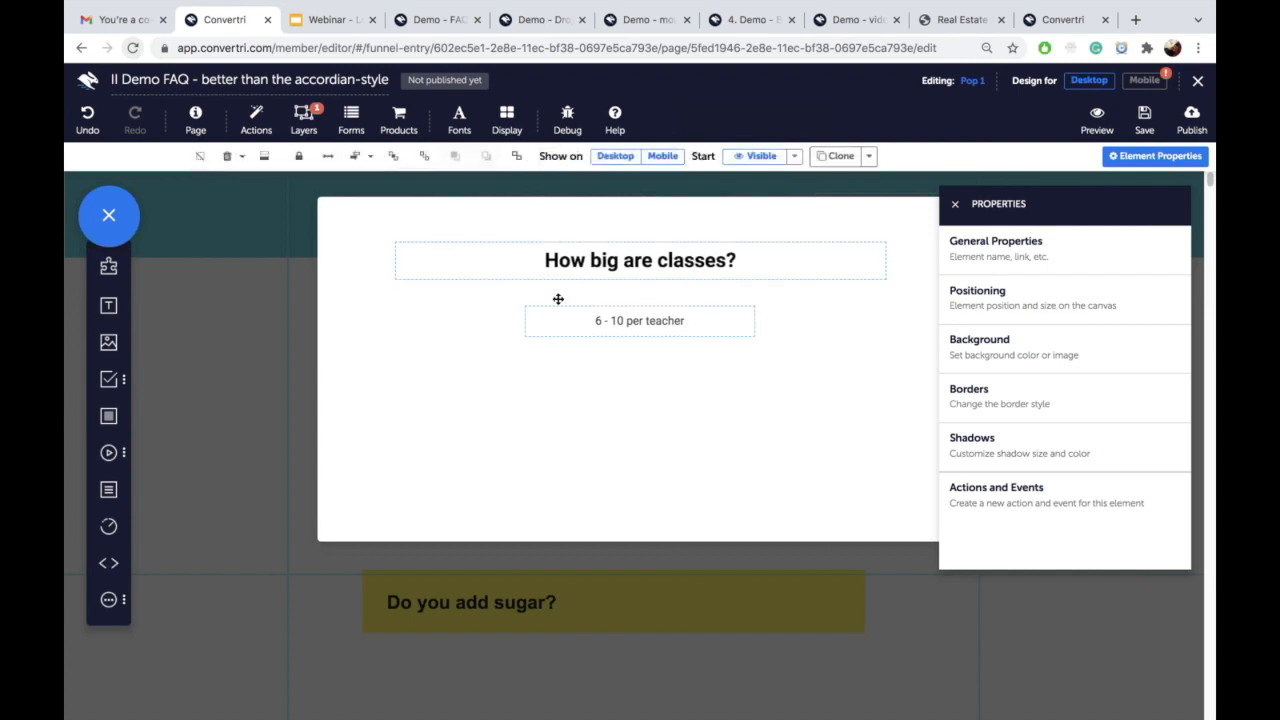
click(354, 158)
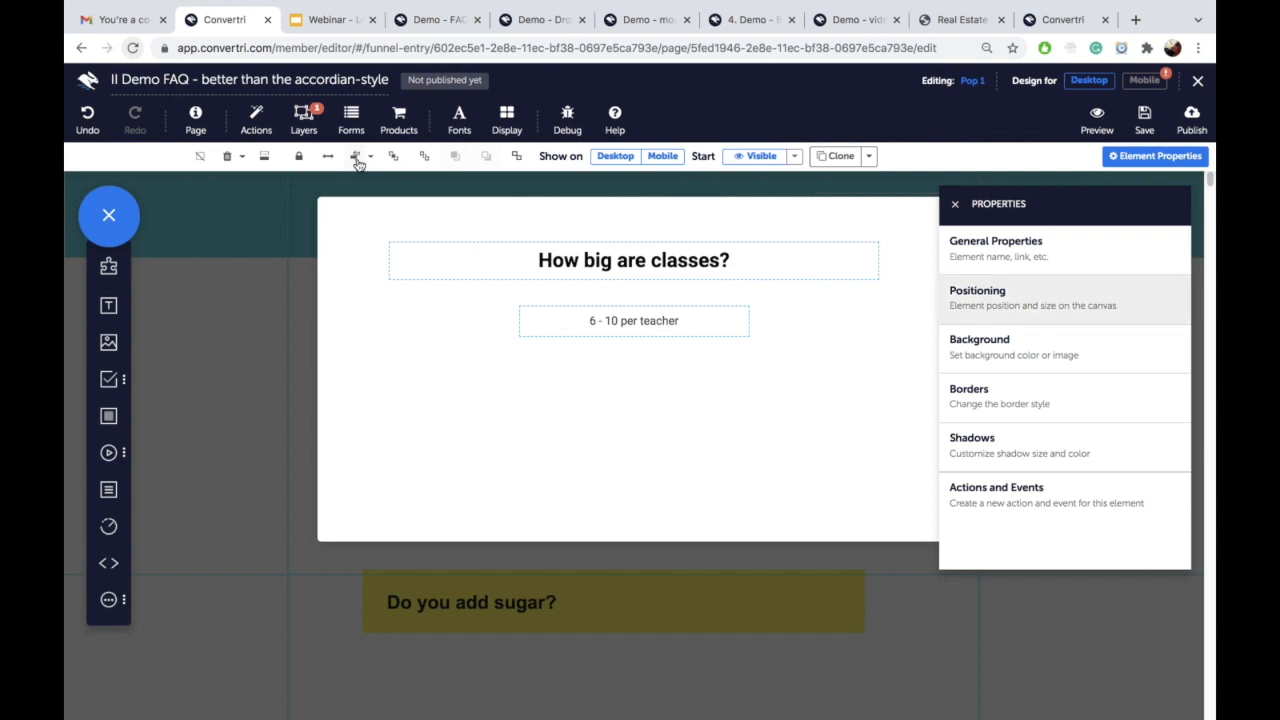
Step: Clone the Pop 1 layer twice and open Pop 1 Copy for editing
click(304, 121)
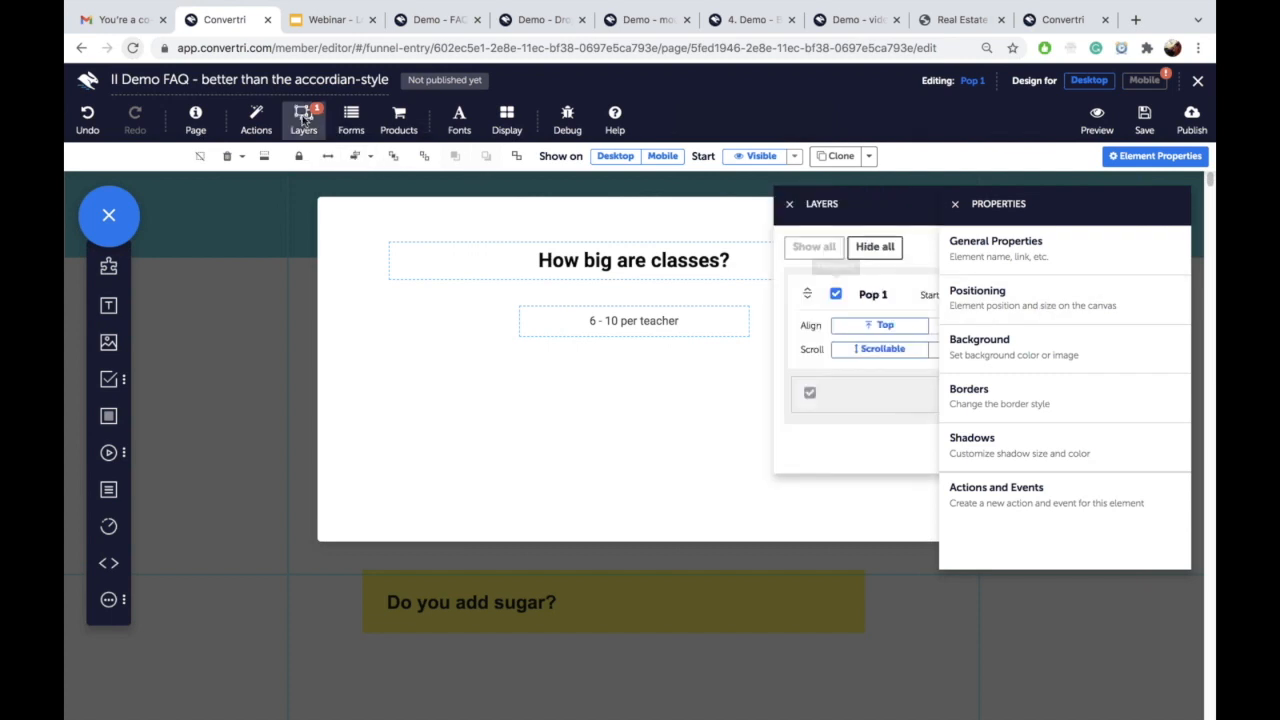
click(955, 204)
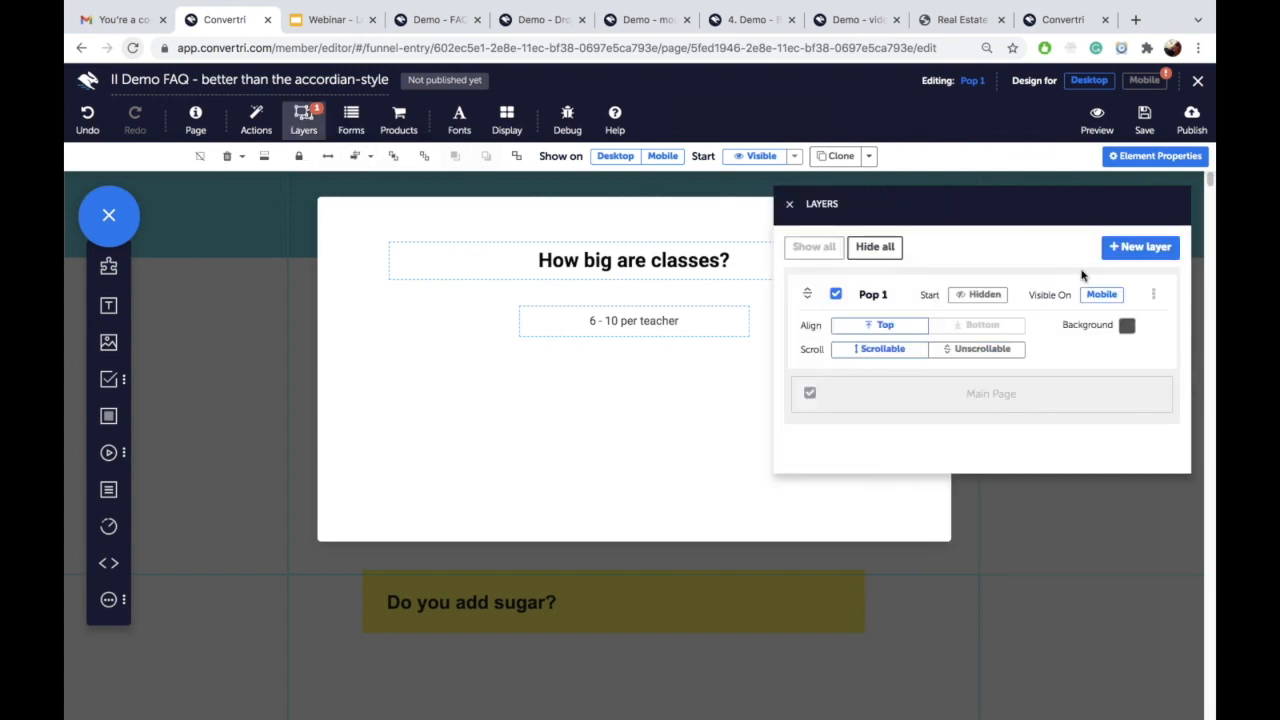
click(1153, 300)
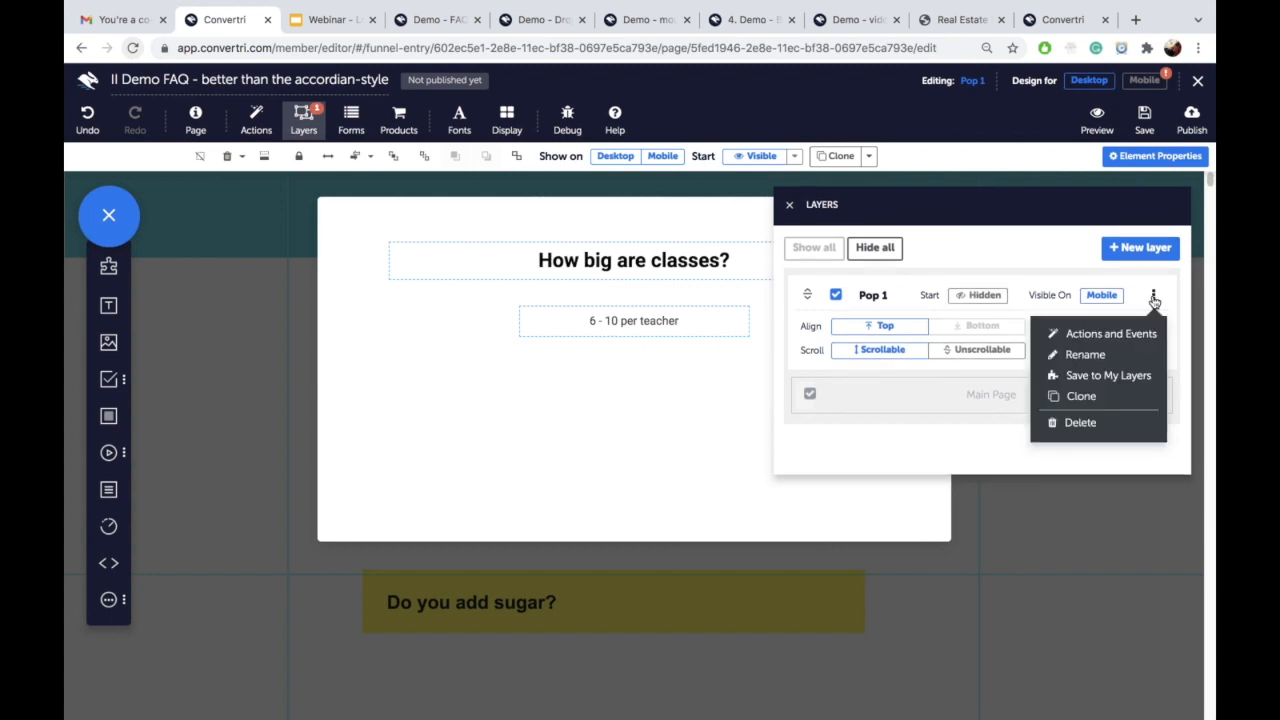
click(1081, 396)
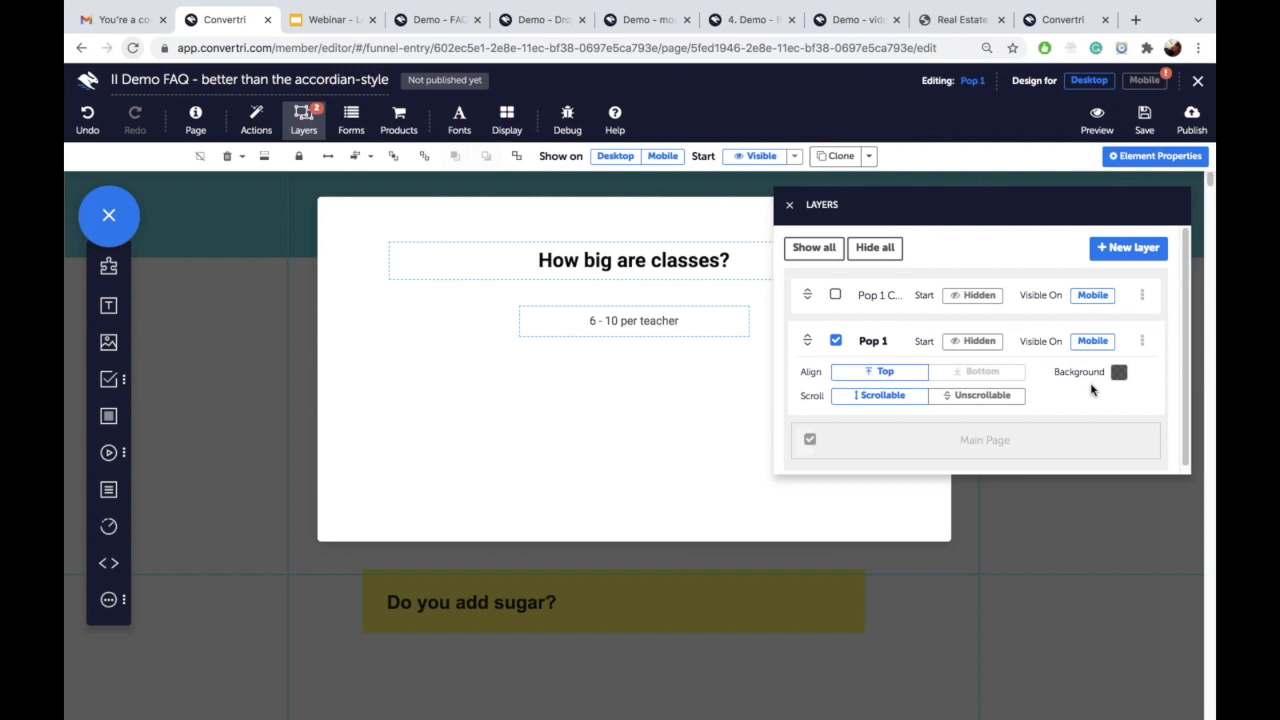
click(1142, 341)
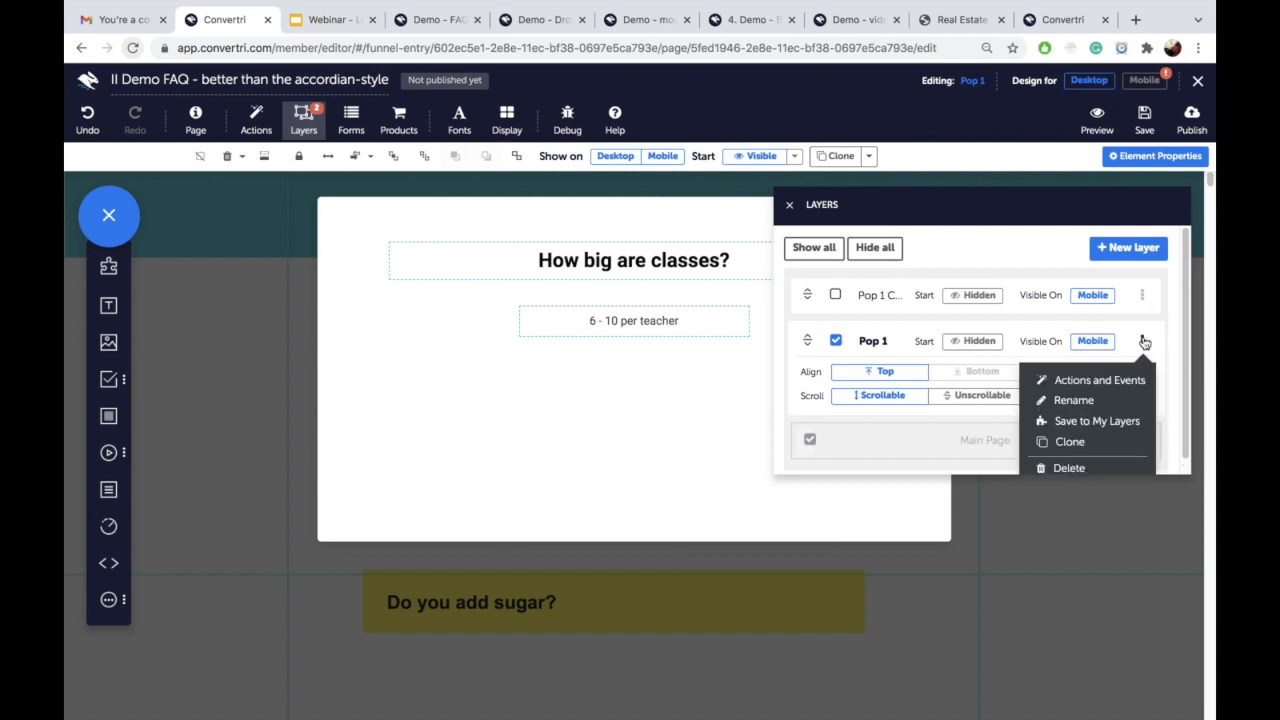
click(1089, 443)
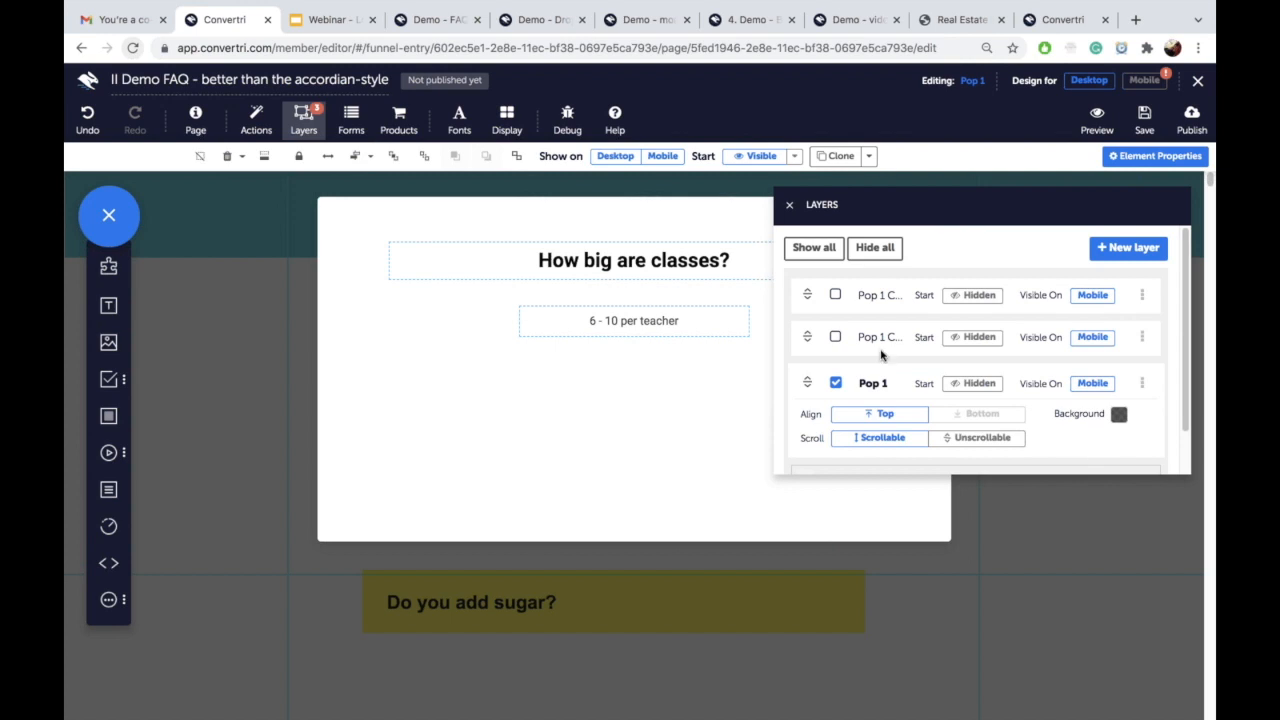
click(835, 337)
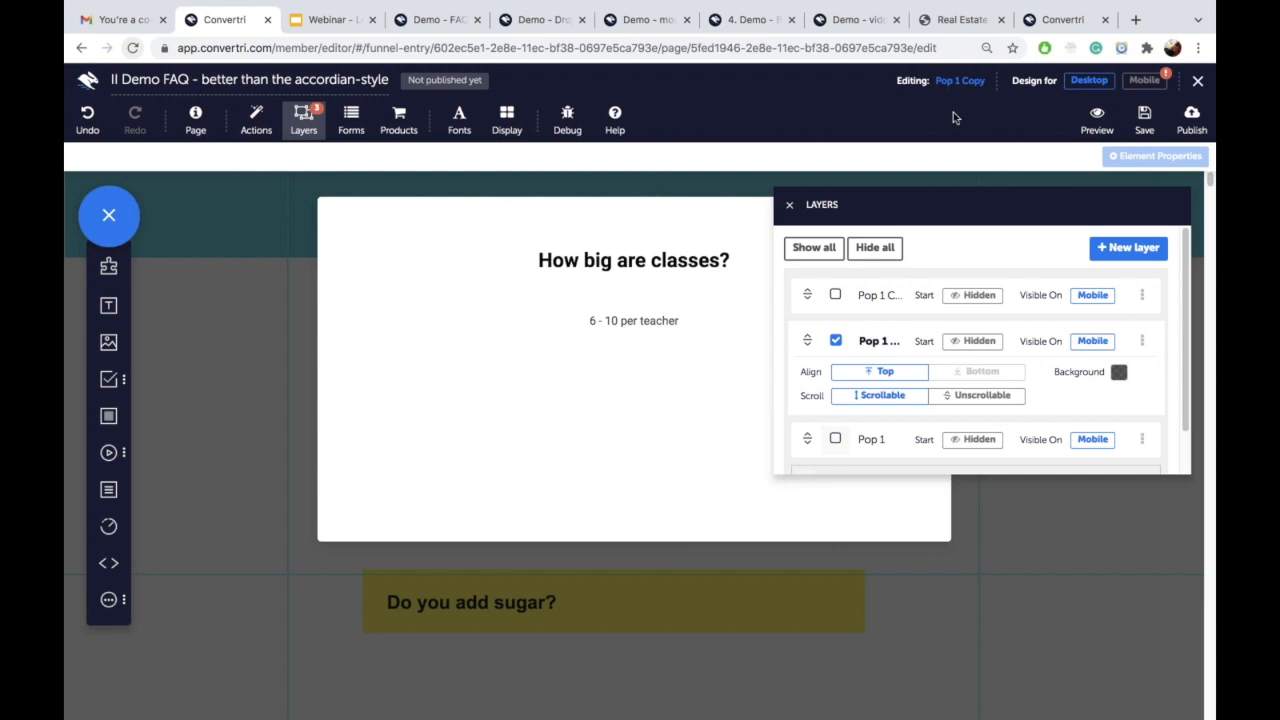
Step: Rename the copied popup layer to Pop 2
click(1141, 342)
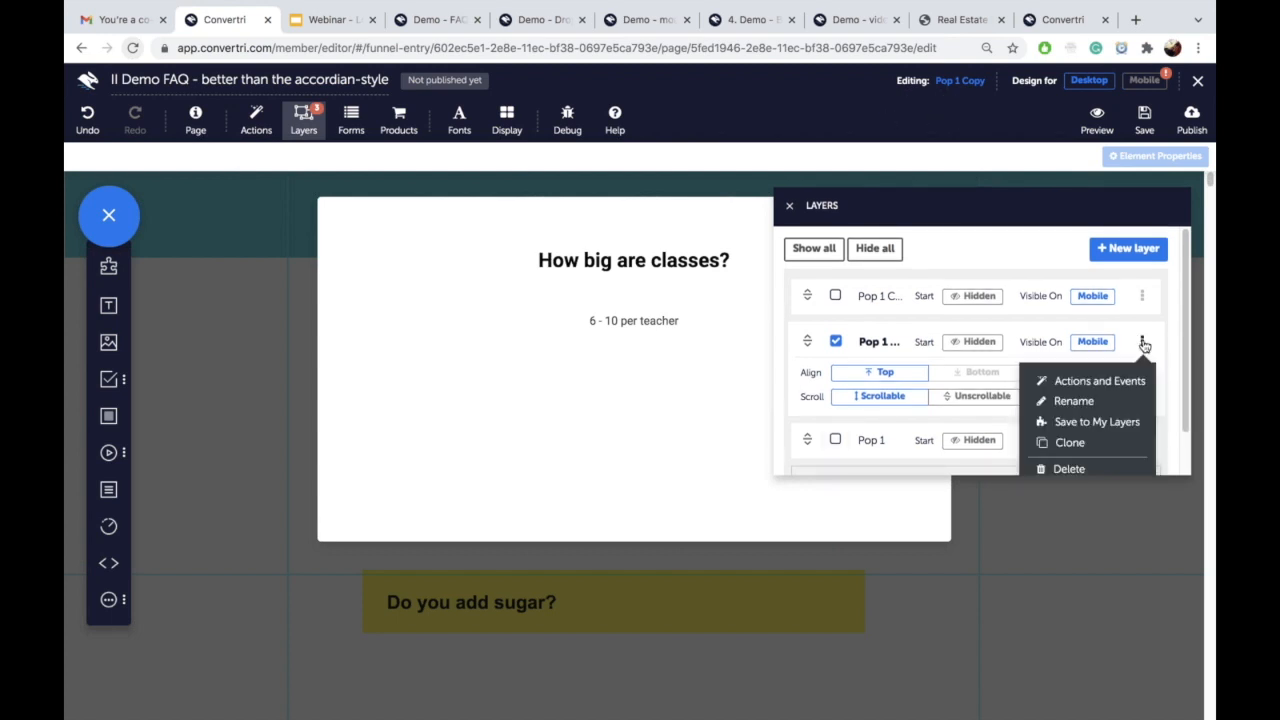
click(1073, 401)
key(BackSpace)
key(BackSpace)
key(BackSpace)
key(BackSpace)
key(BackSpace)
key(BackSpace)
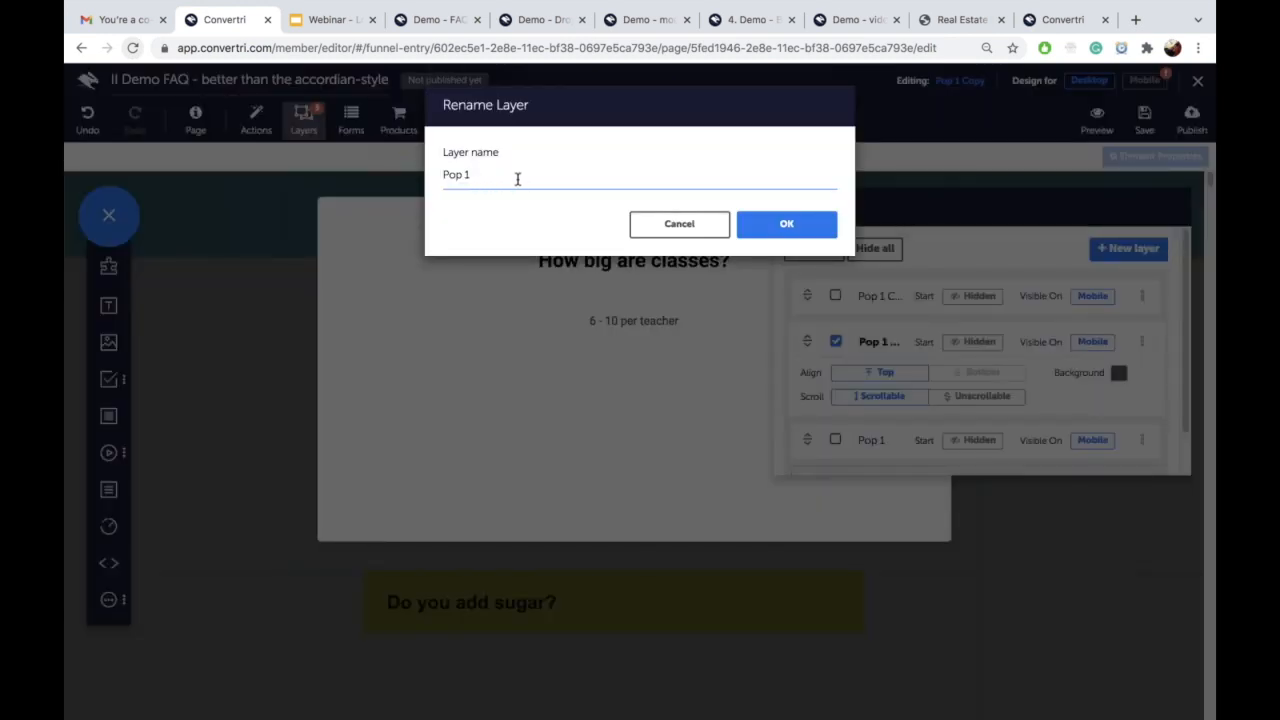
text(2)
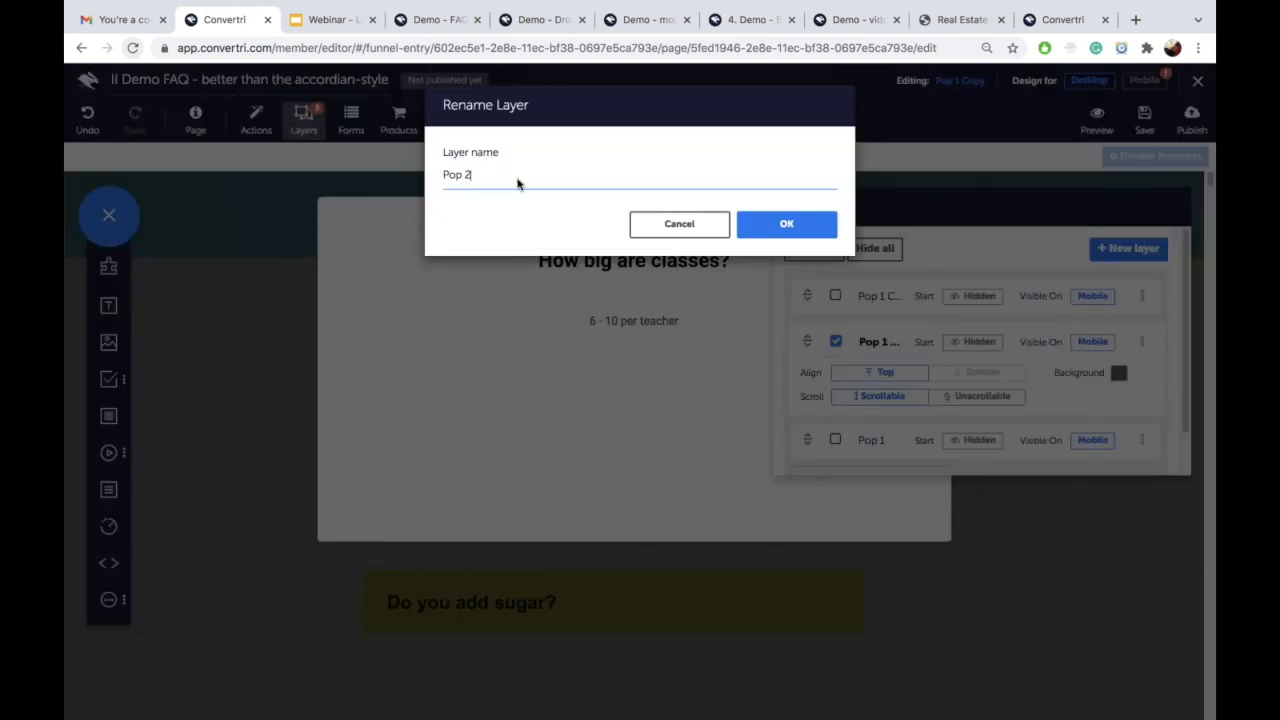
click(786, 224)
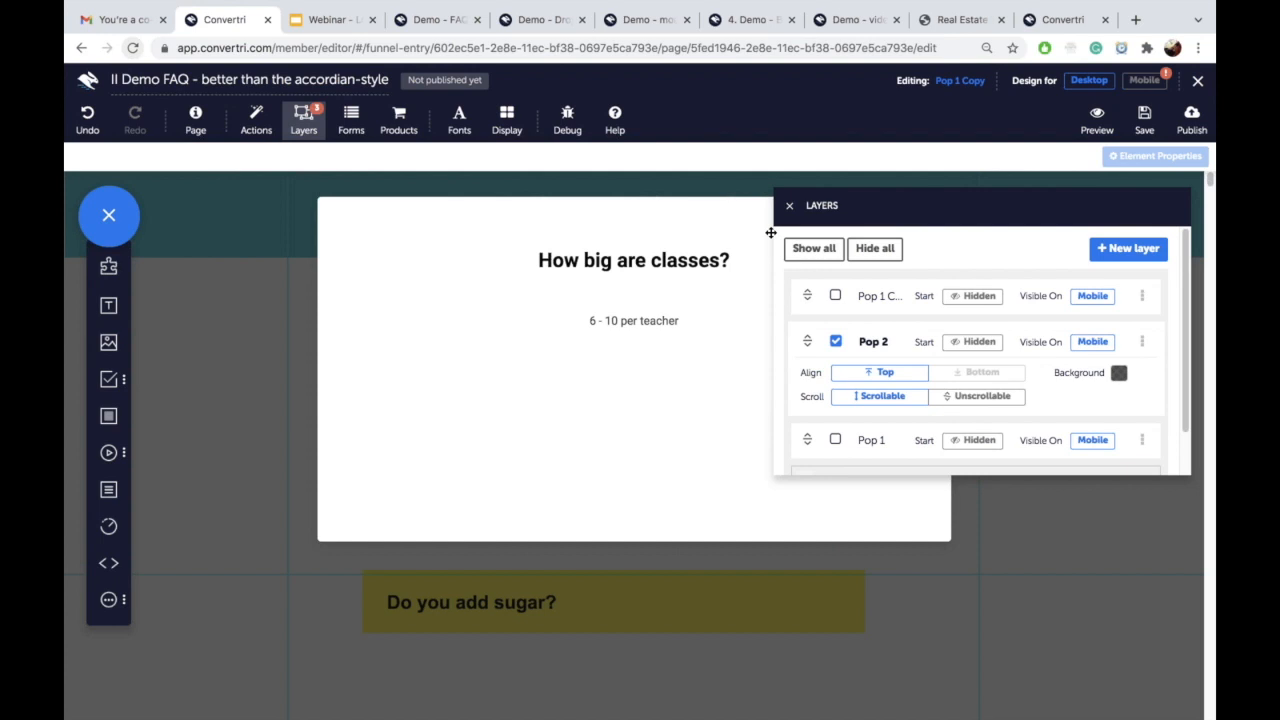
Step: Change Pop 2's question to 'How long are semesters?' and its answer to '6 weeks long'
click(657, 320)
triple_click(657, 320)
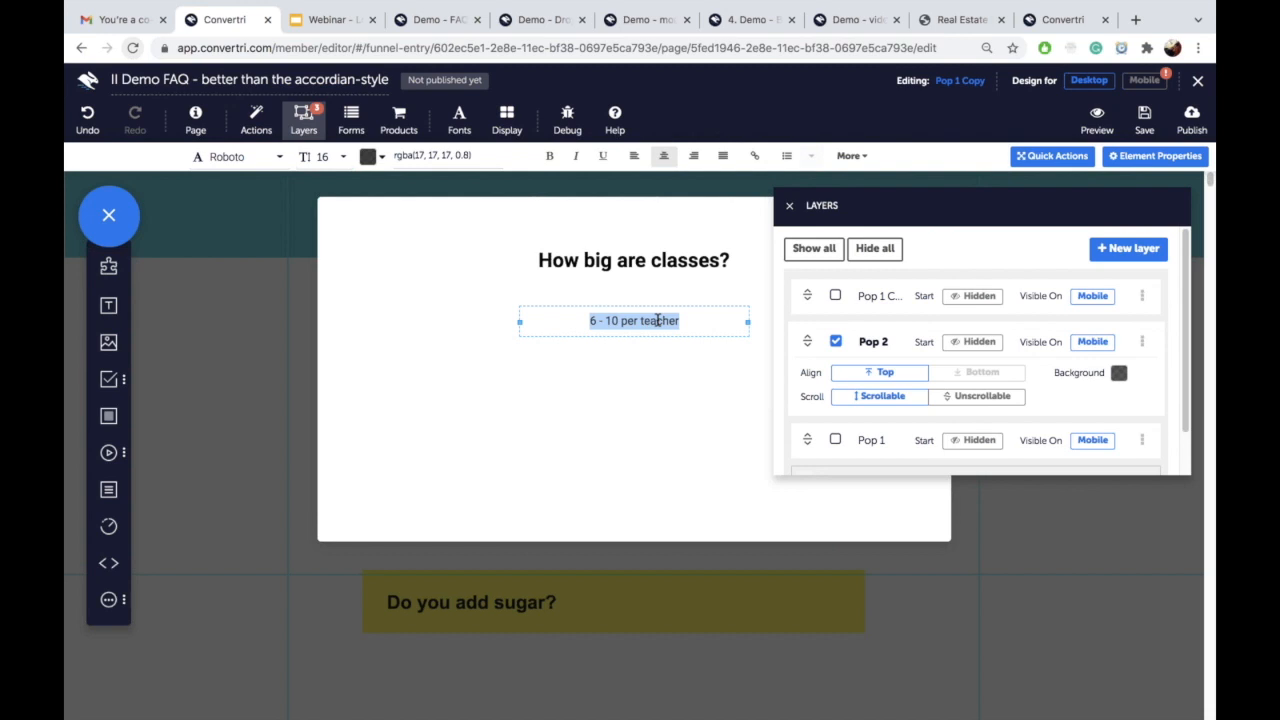
triple_click(649, 256)
text(How lo)
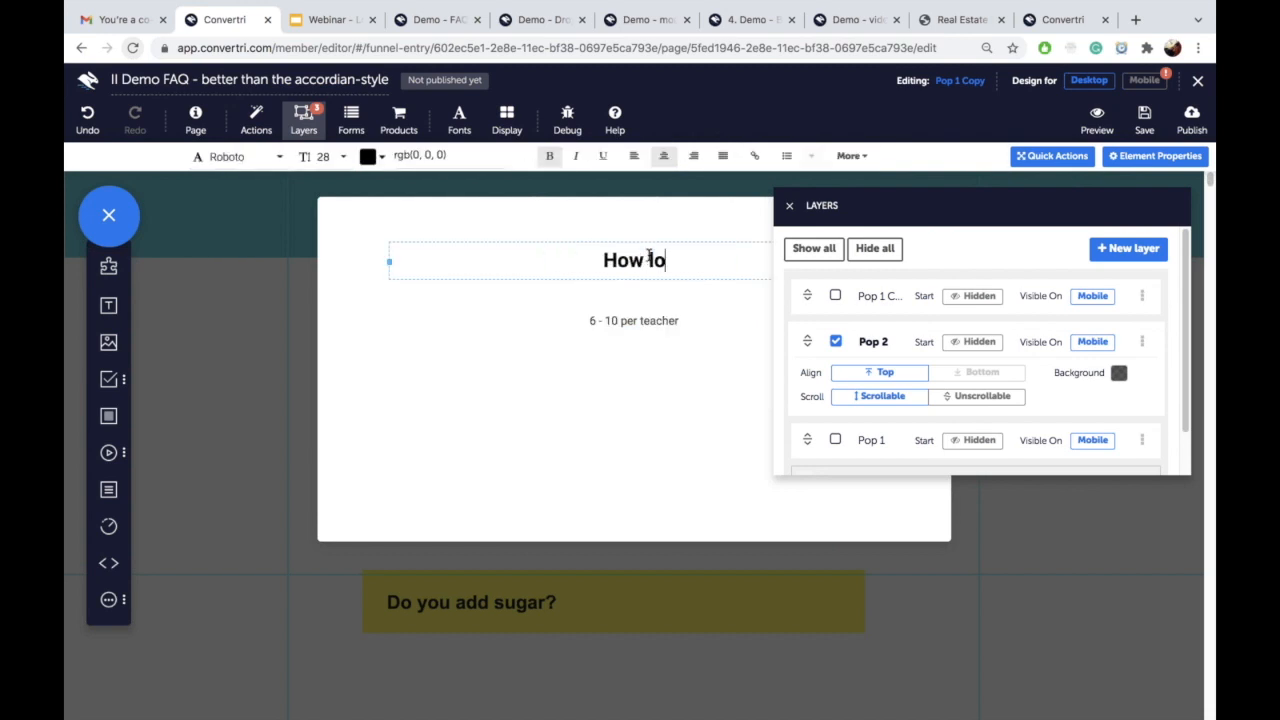
text(ng are semesters?)
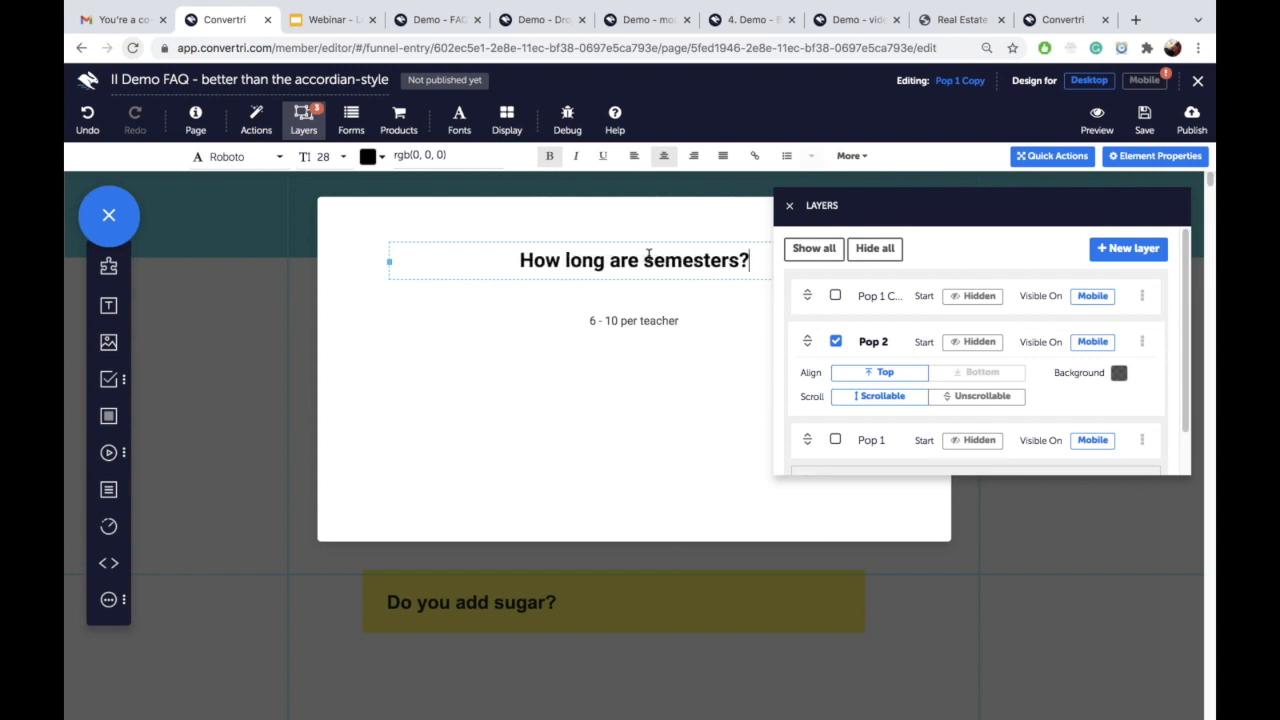
click(628, 316)
triple_click(628, 316)
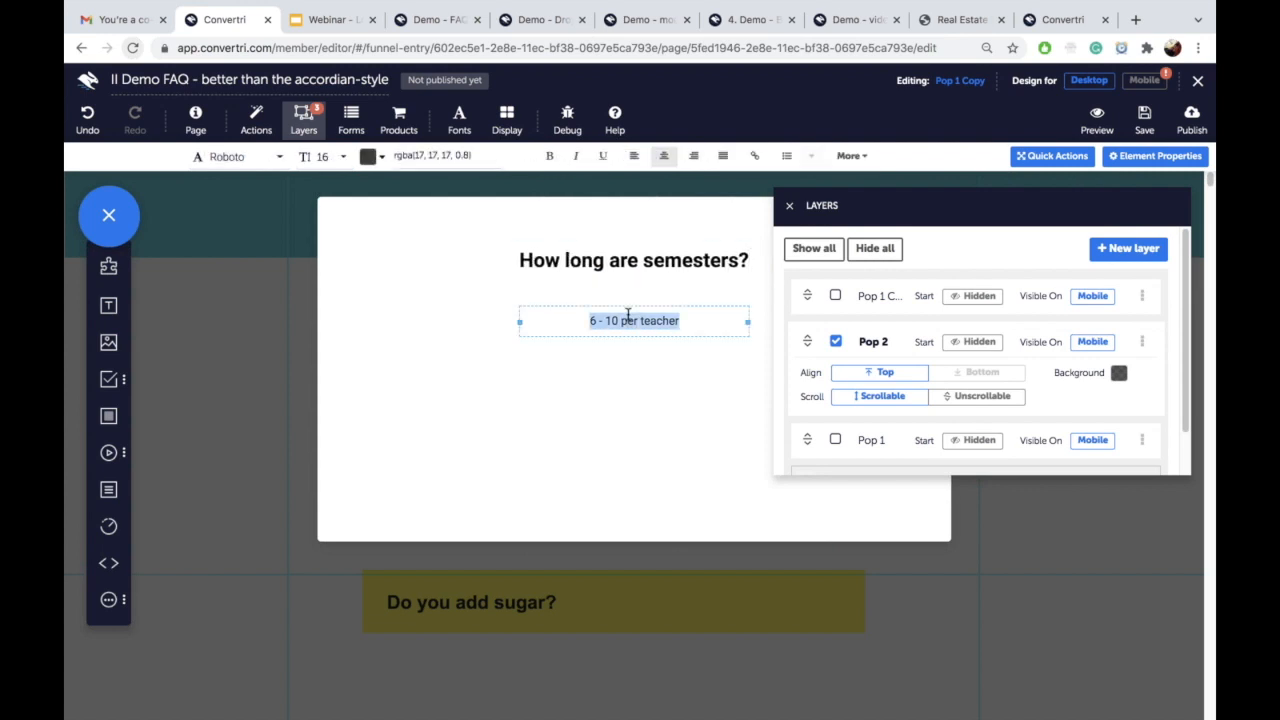
text(6 weeks long)
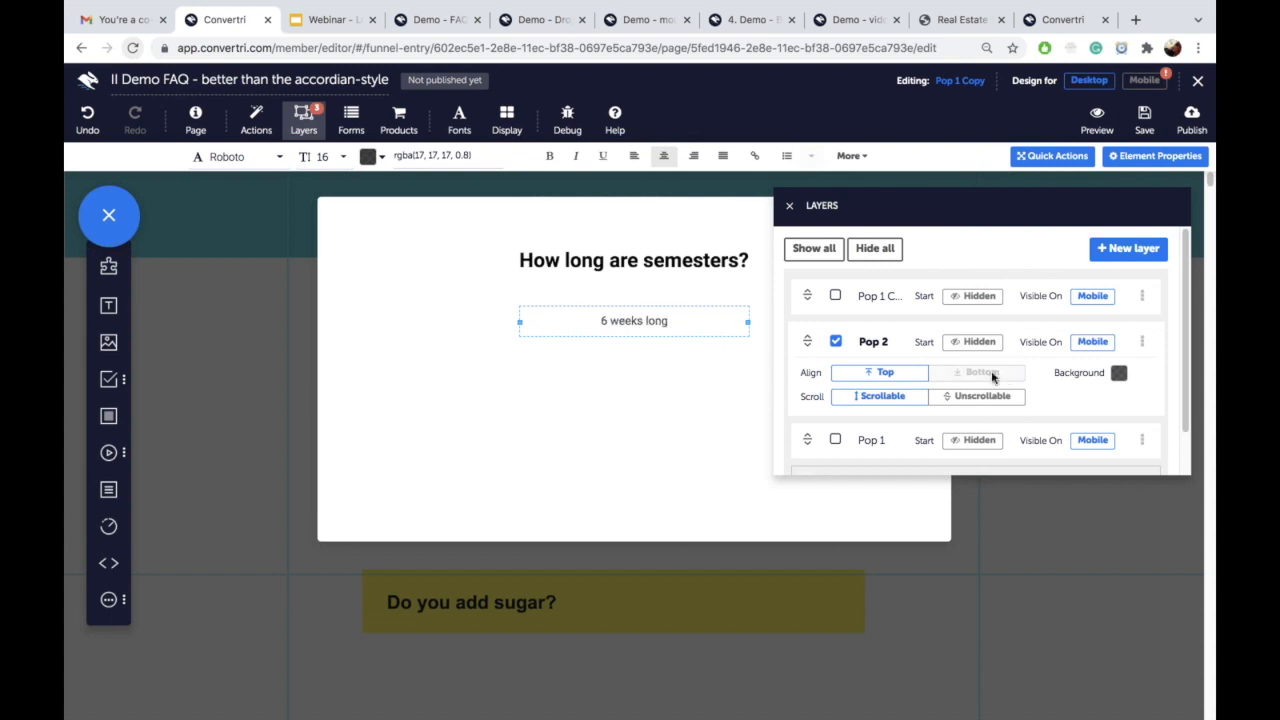
Step: Close Pop 2, open Pop 1 Copy, and rename that layer to Pop 3
click(838, 342)
click(835, 297)
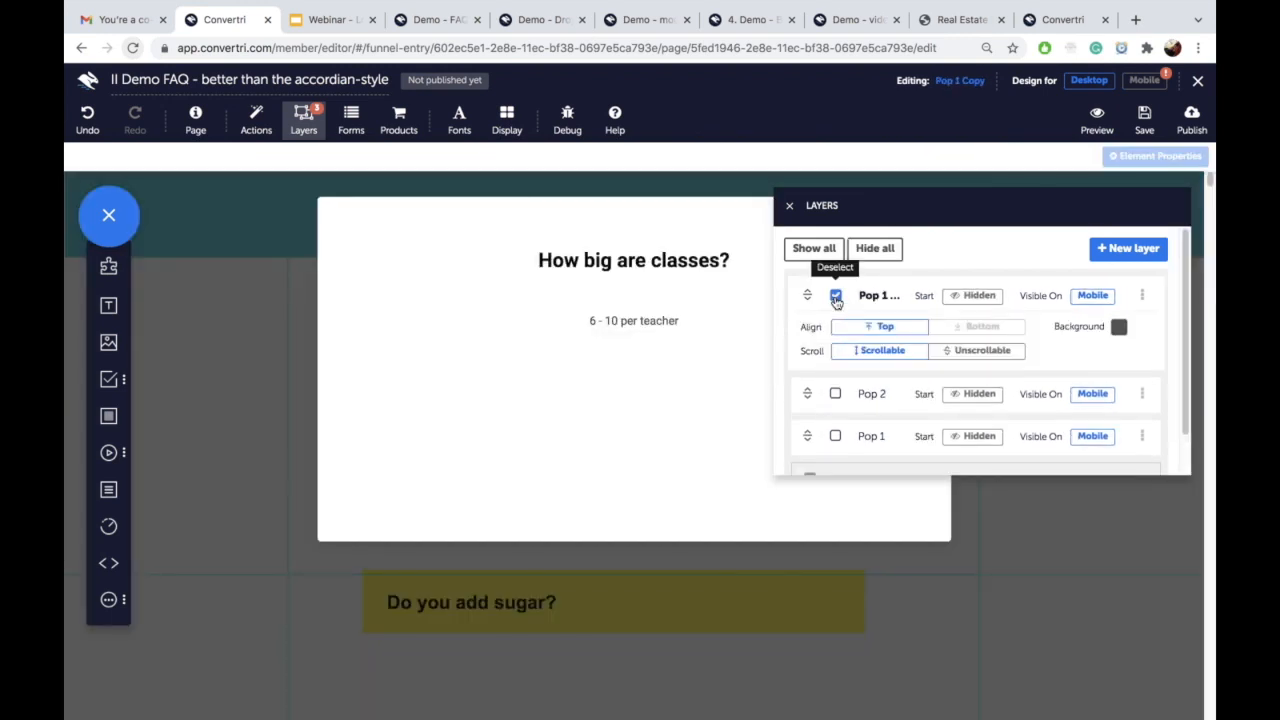
click(1141, 297)
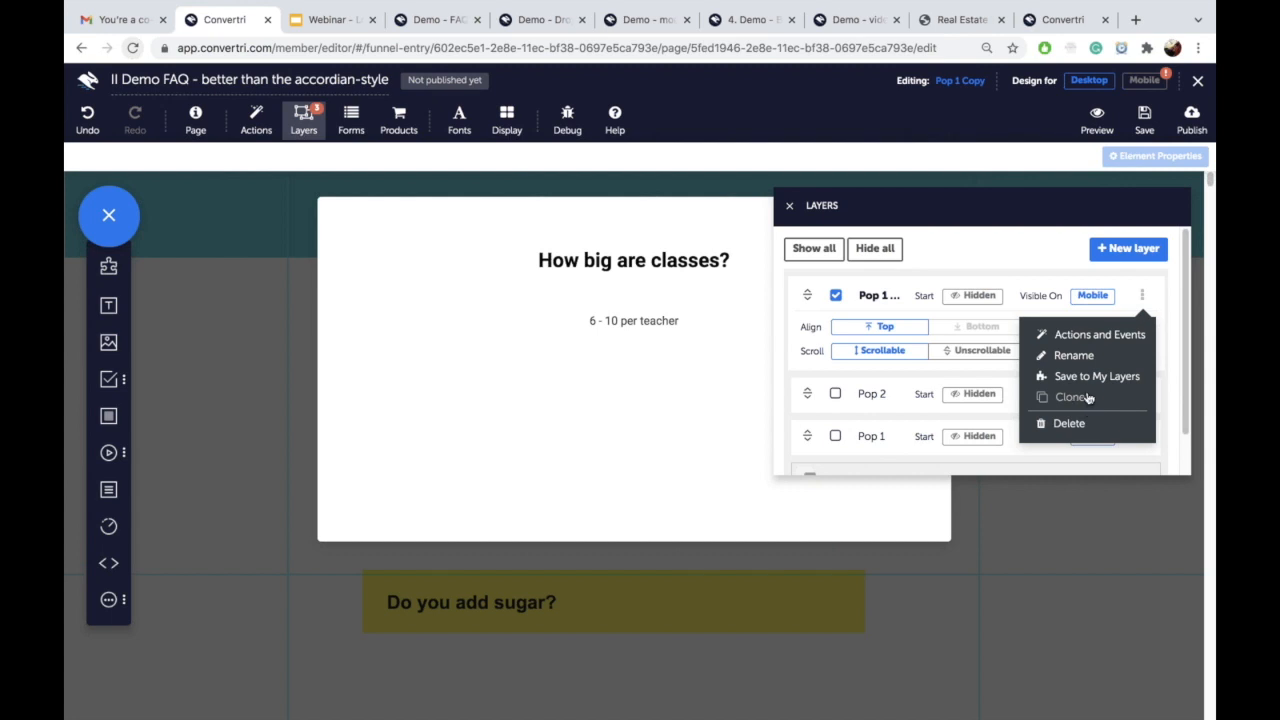
click(1075, 358)
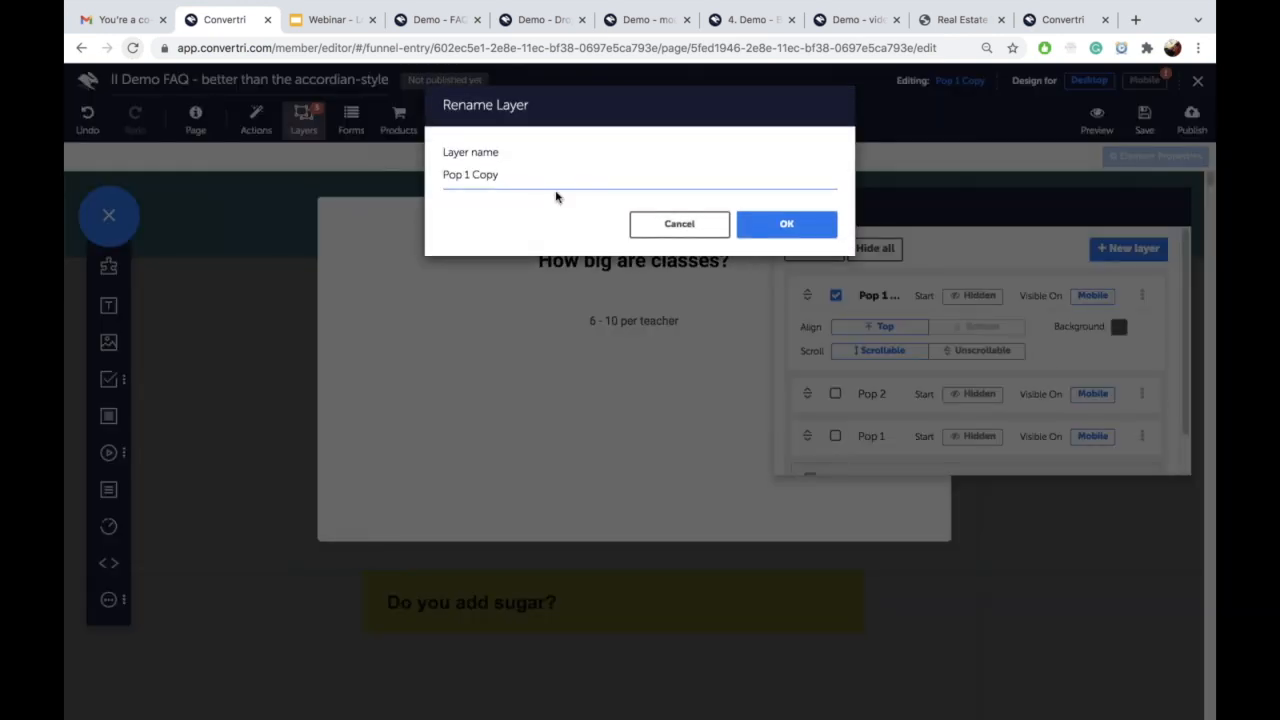
key(BackSpace)
key(BackSpace)
key(BackSpace)
key(BackSpace)
key(BackSpace)
key(BackSpace)
text(3)
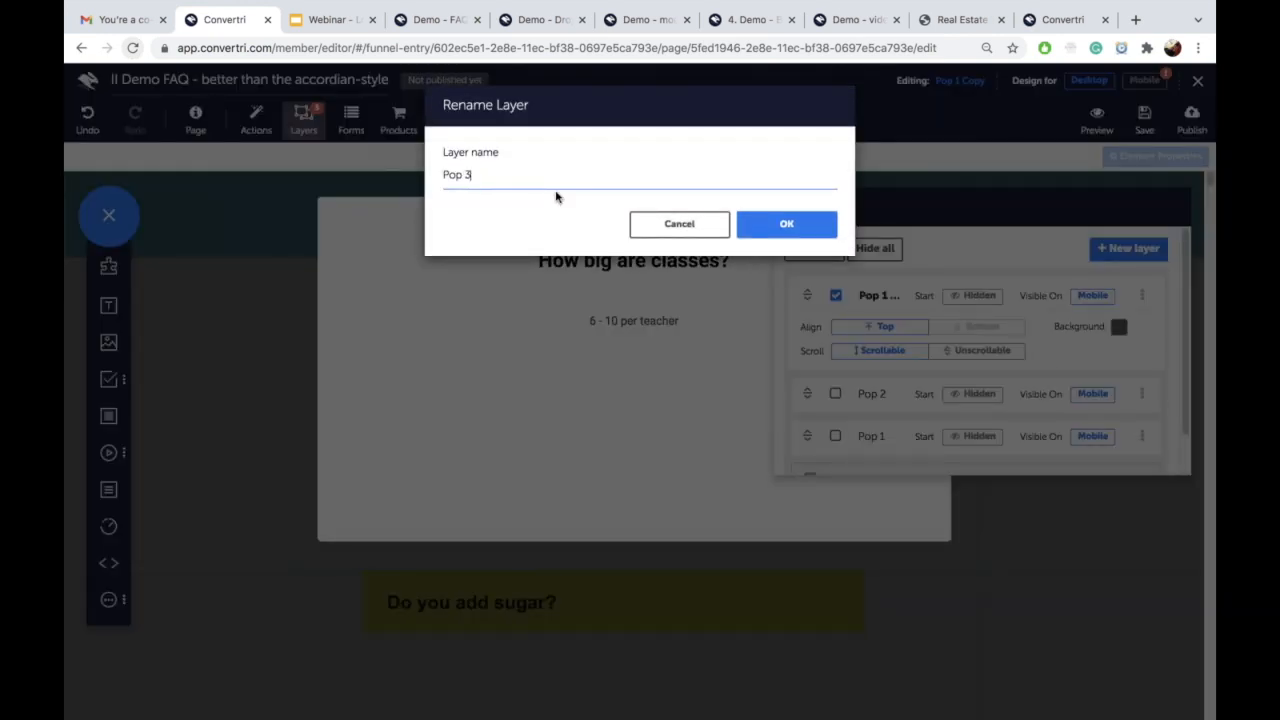
click(786, 224)
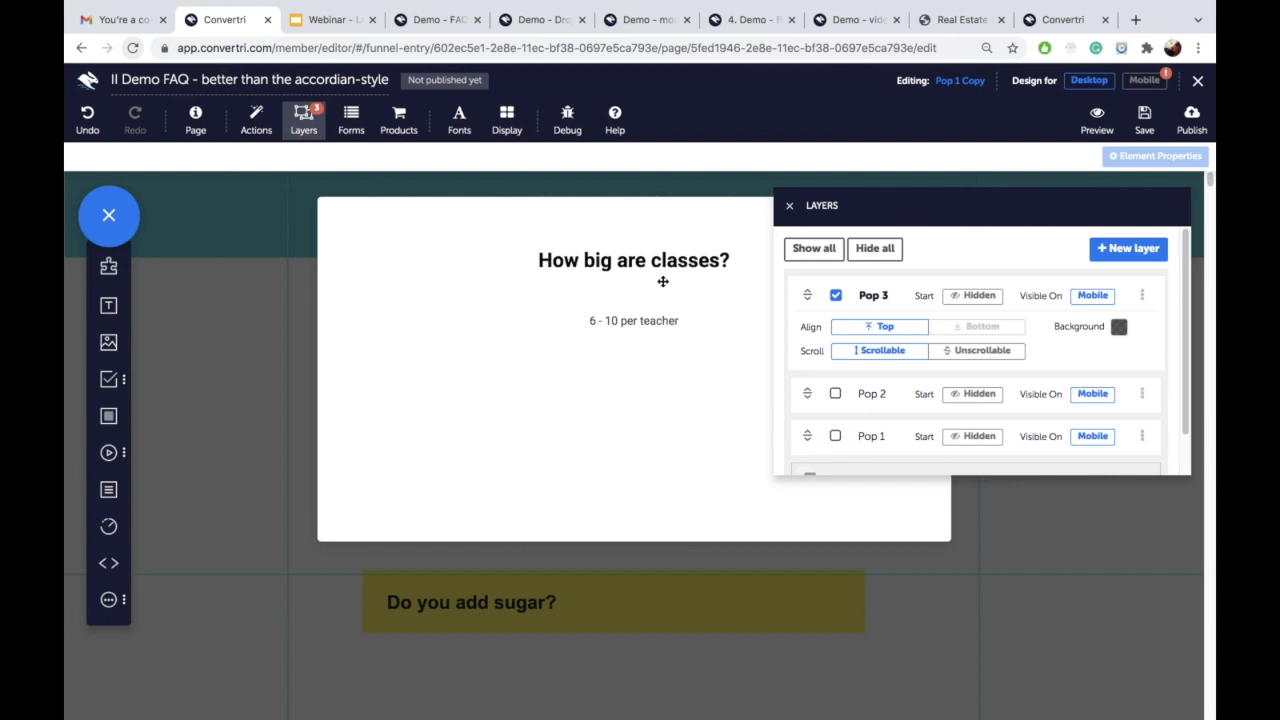
Step: Set Pop 3's question to 'Do you add sugar?' with answer 'Sometimes.' and save
double_click(645, 255)
key(ctrl+a)
text(Do you add sugar?)
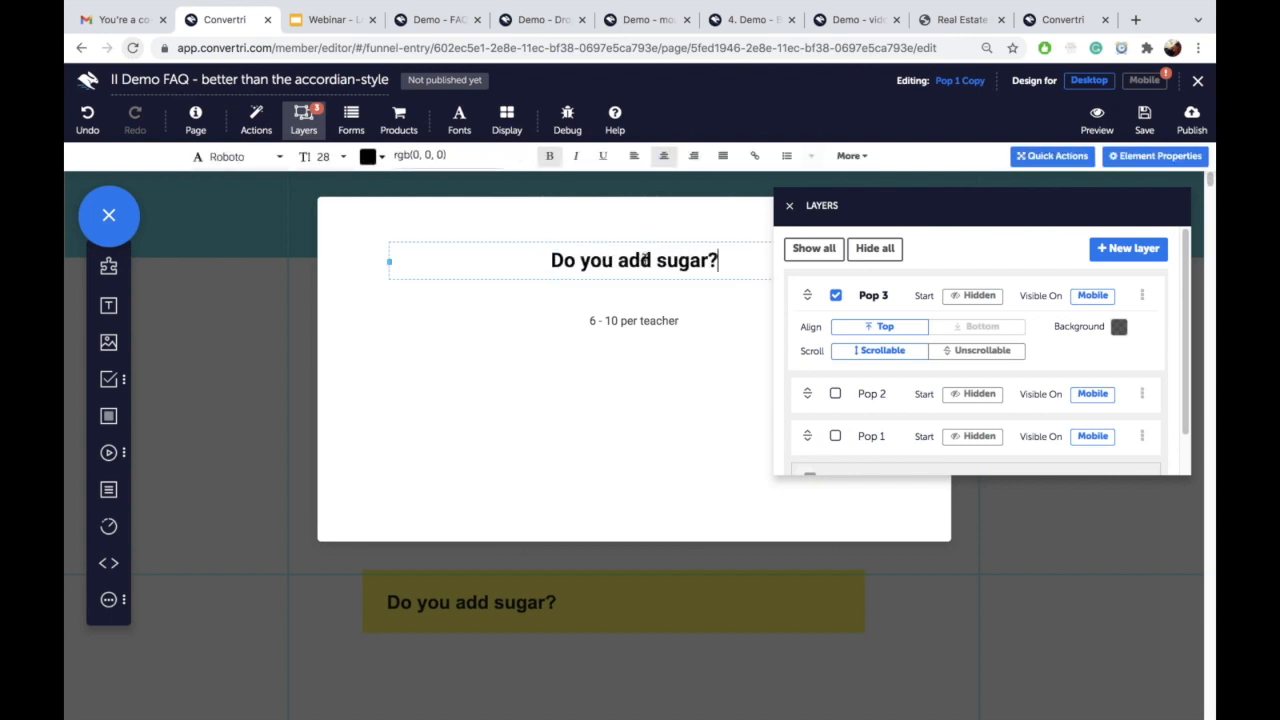
double_click(640, 321)
key(ctrl+a)
text(So)
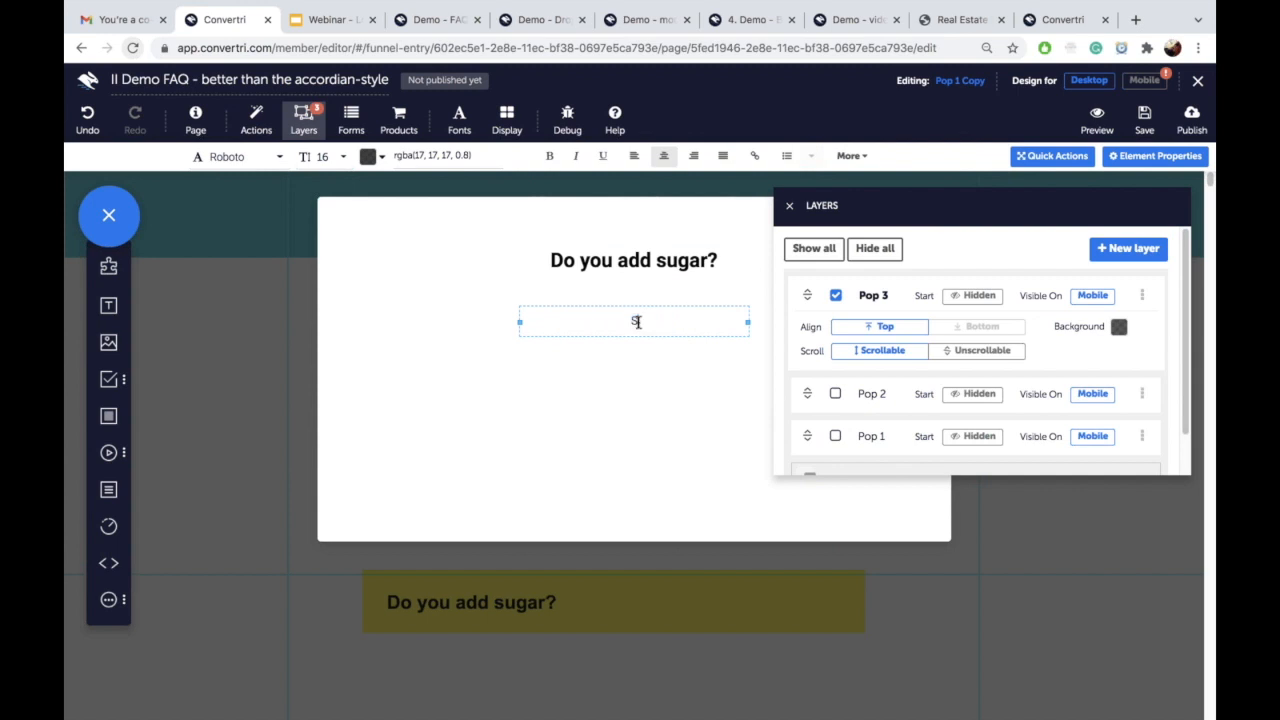
text(metimes.)
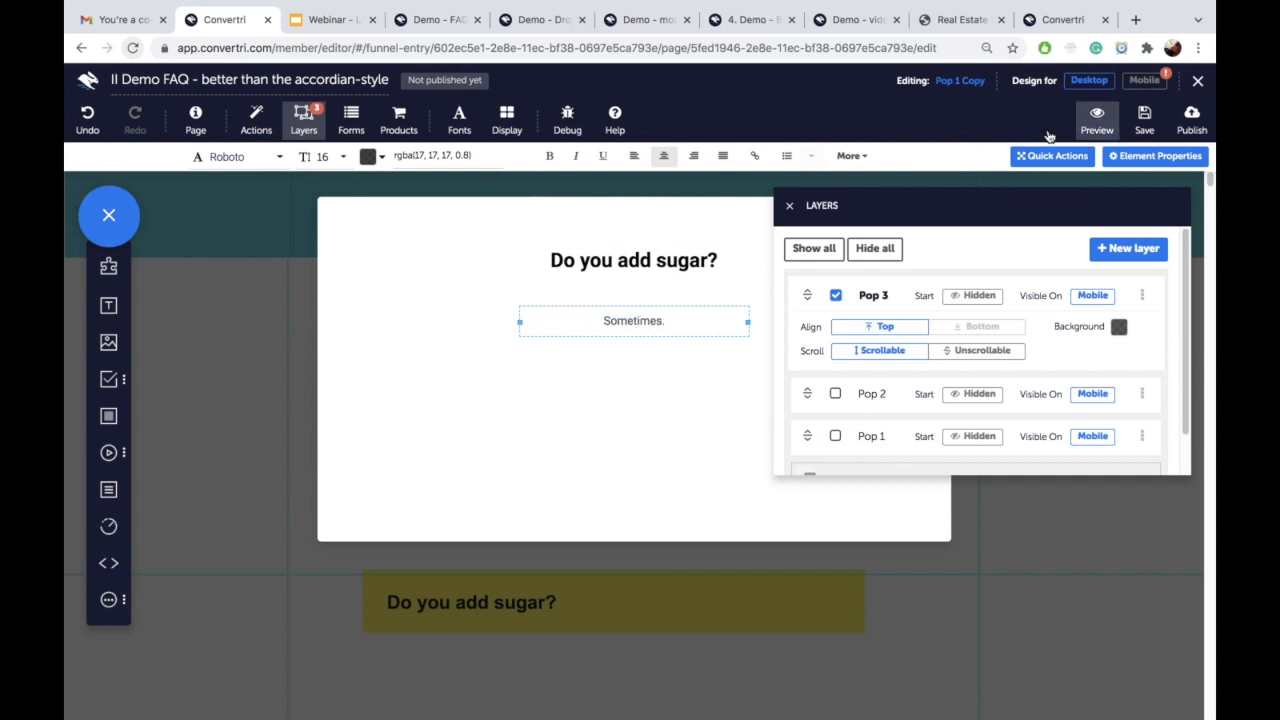
click(1146, 134)
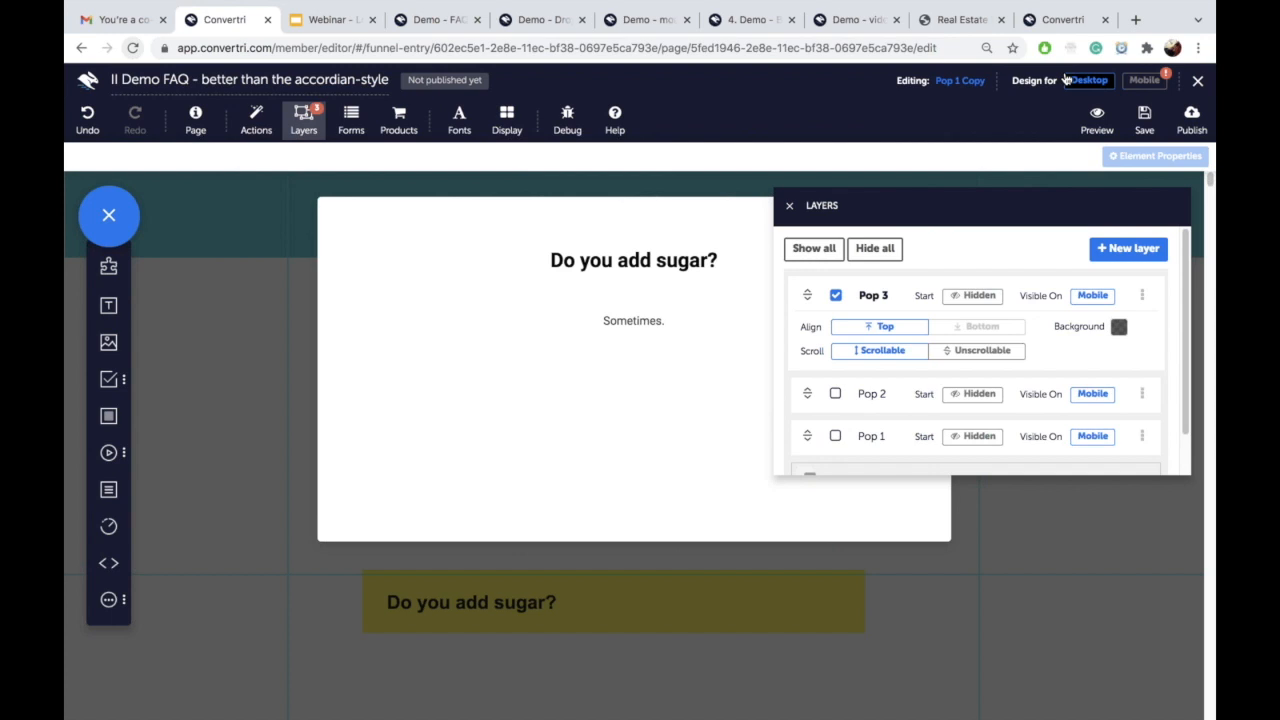
click(789, 206)
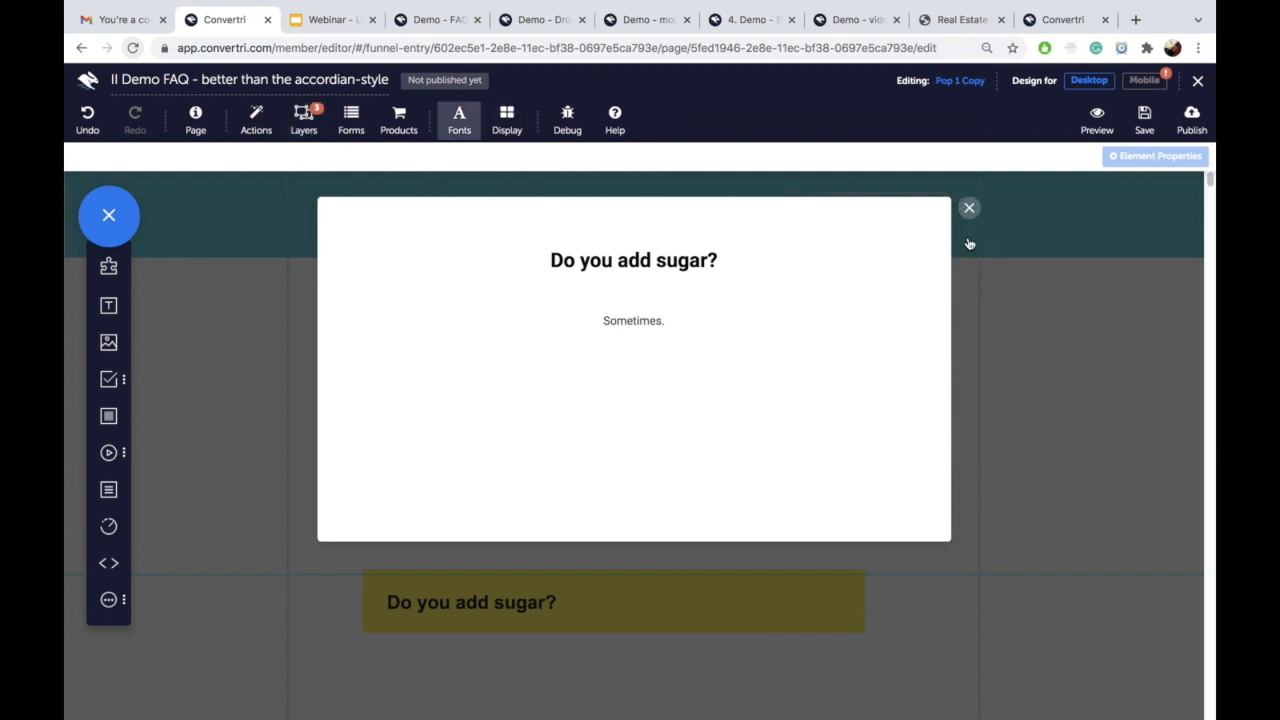
click(433, 20)
scroll(568, 292, up, 1)
scroll(568, 292, down, 11)
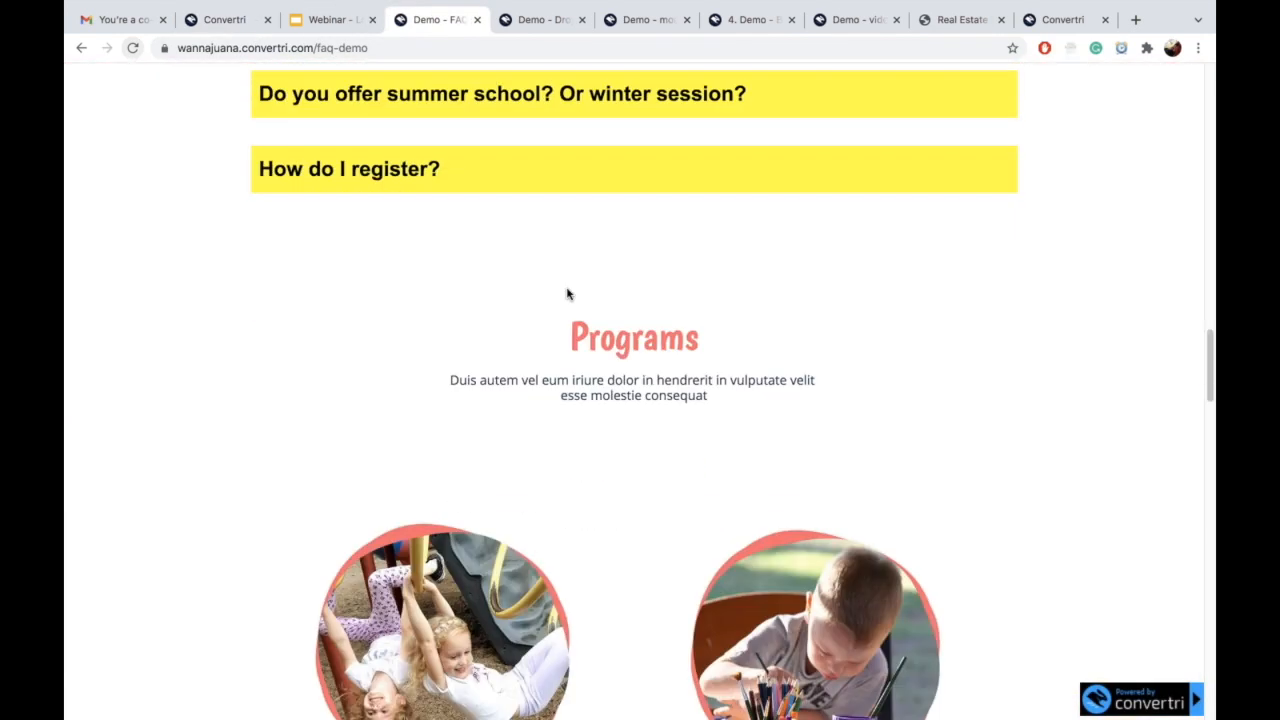
scroll(568, 292, up, 4)
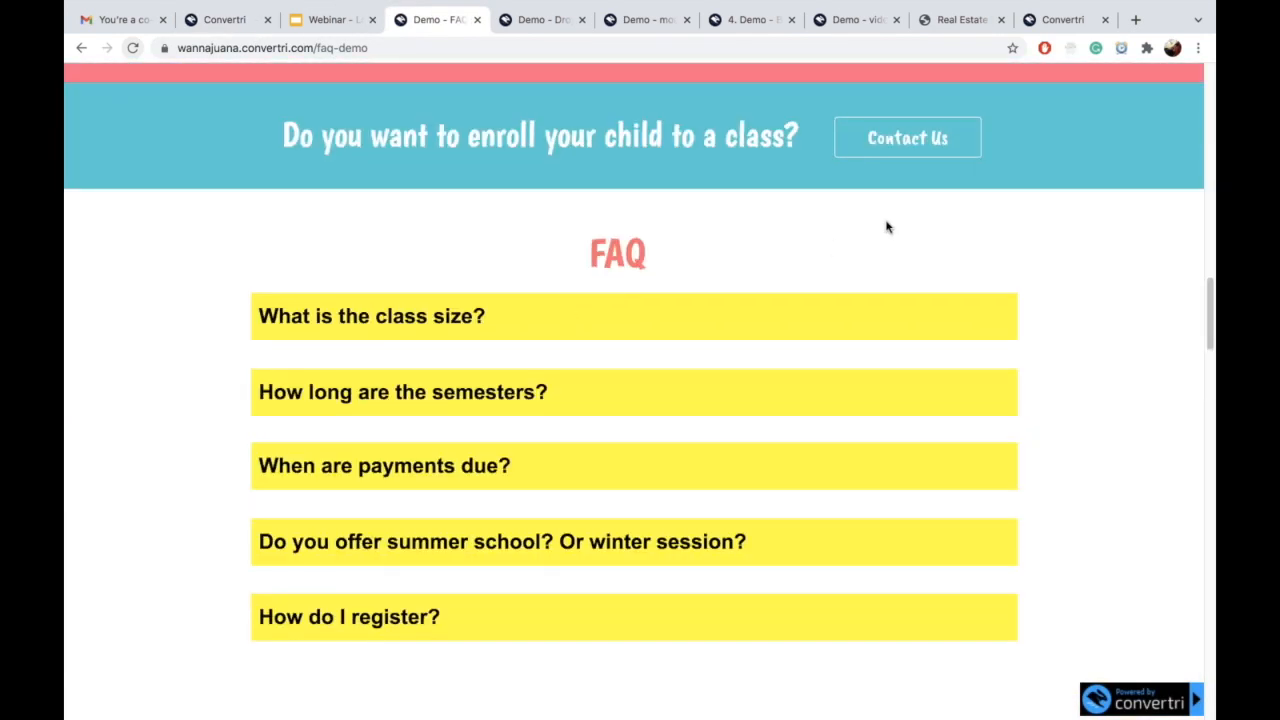
click(662, 330)
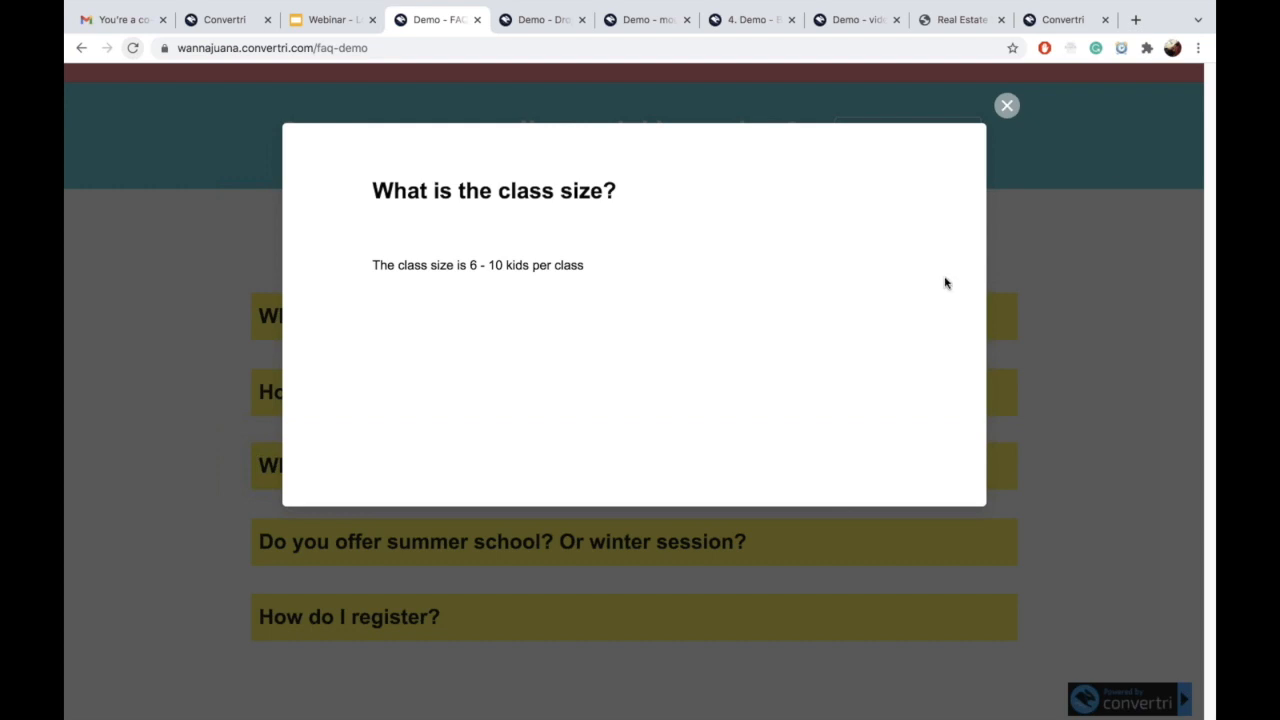
click(1007, 106)
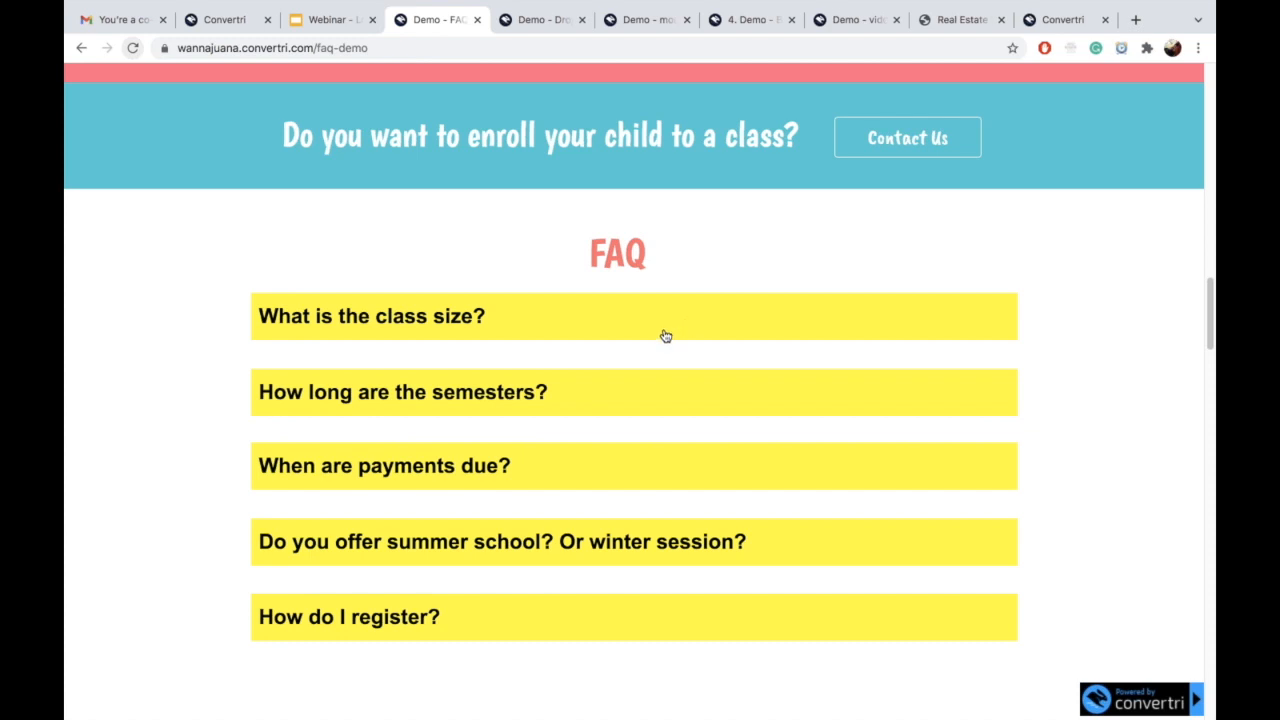
click(666, 336)
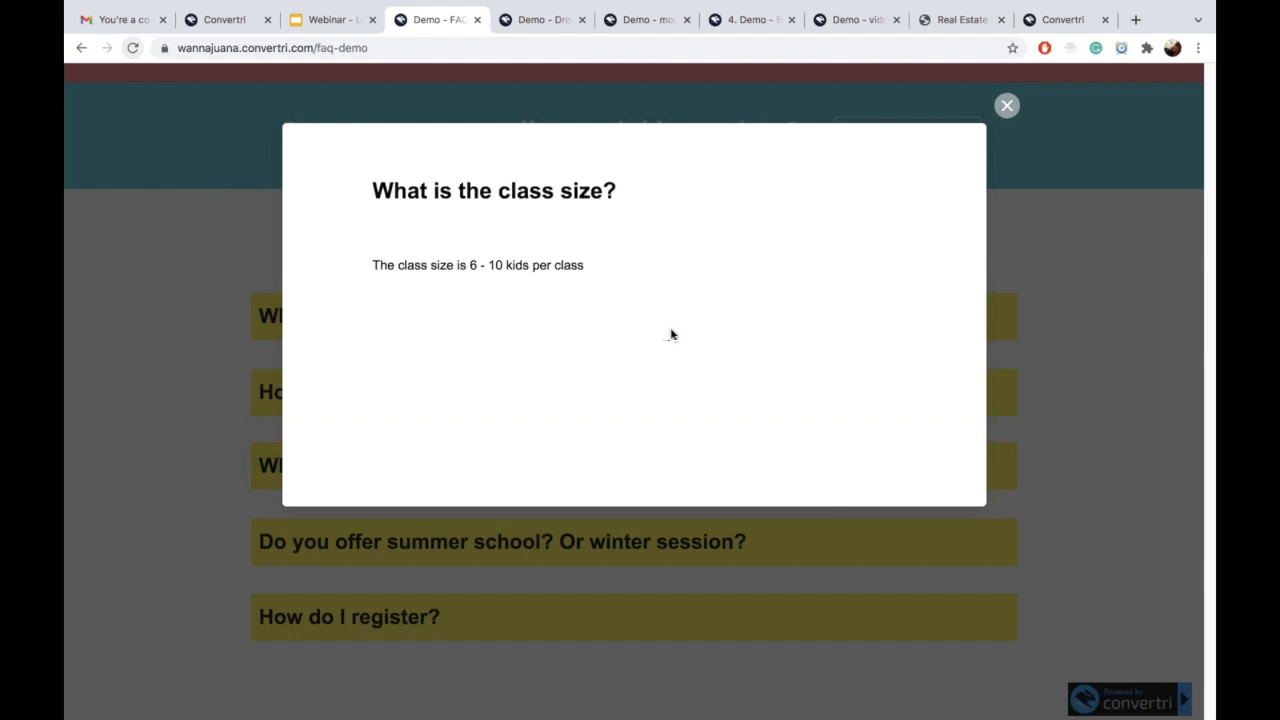
click(1007, 106)
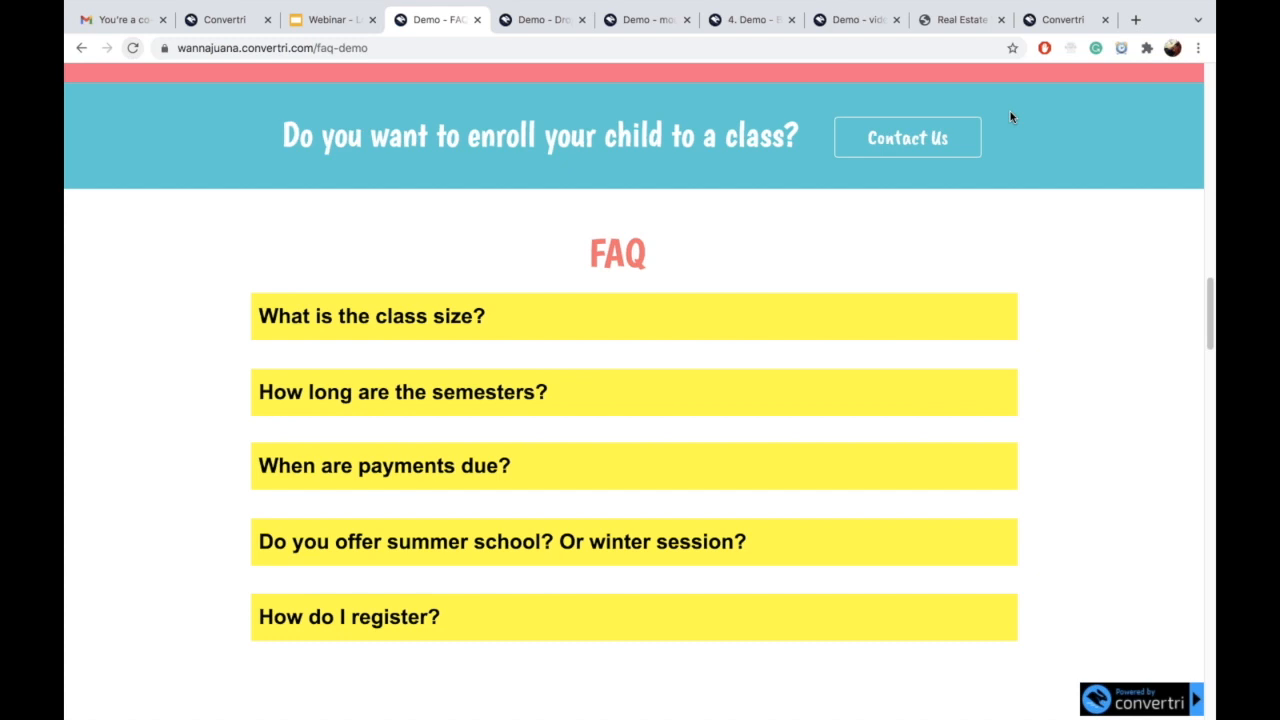
click(233, 14)
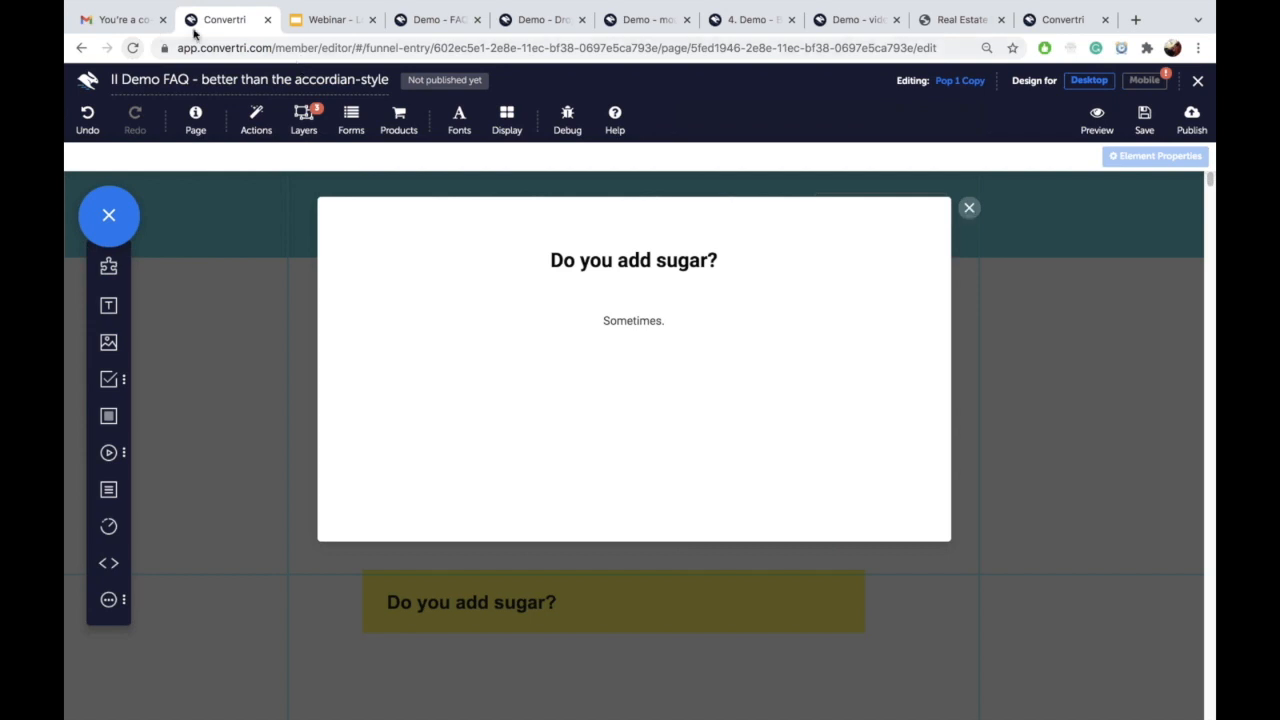
Step: Check the published FAQ page, then save the editor's changes and reload the editor
click(430, 22)
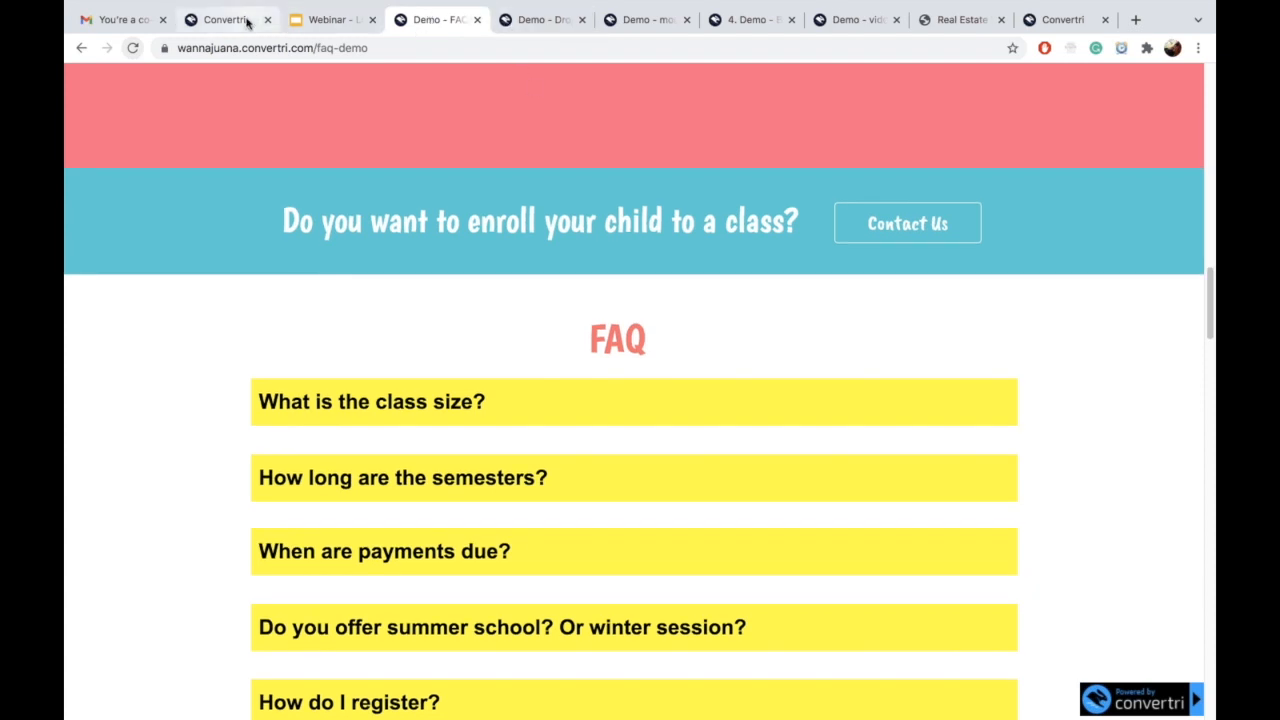
click(230, 20)
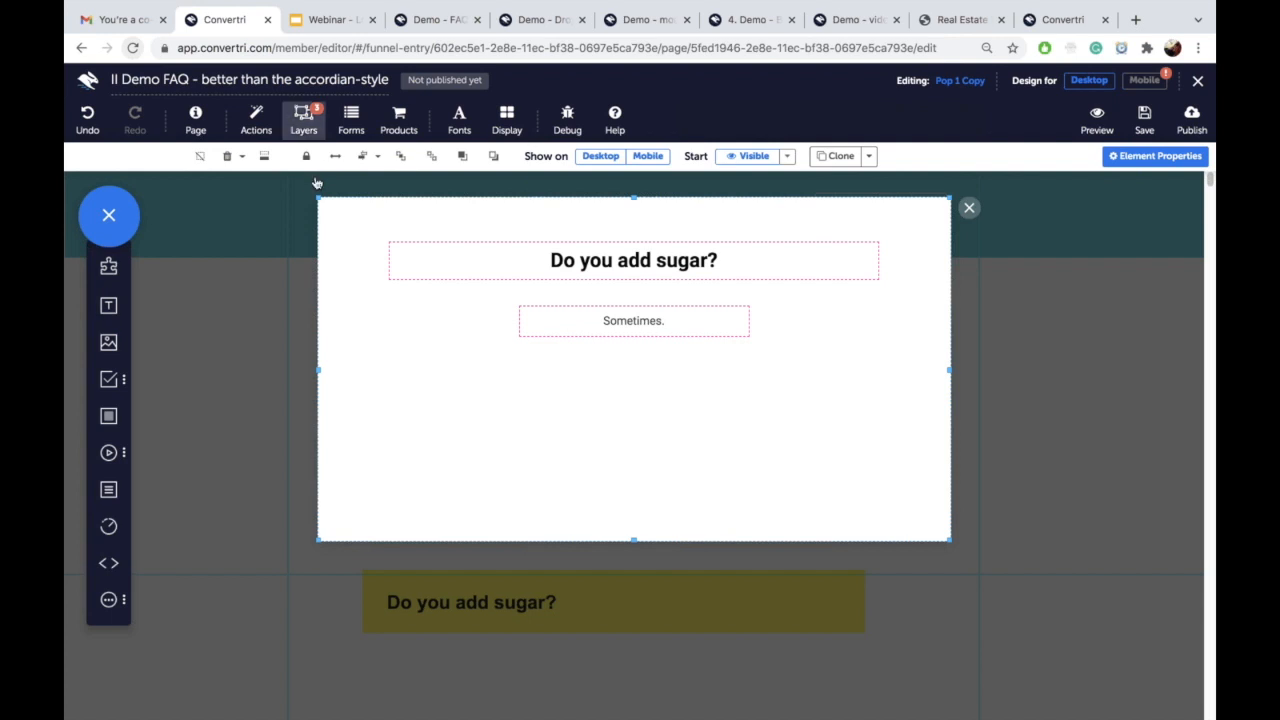
click(303, 125)
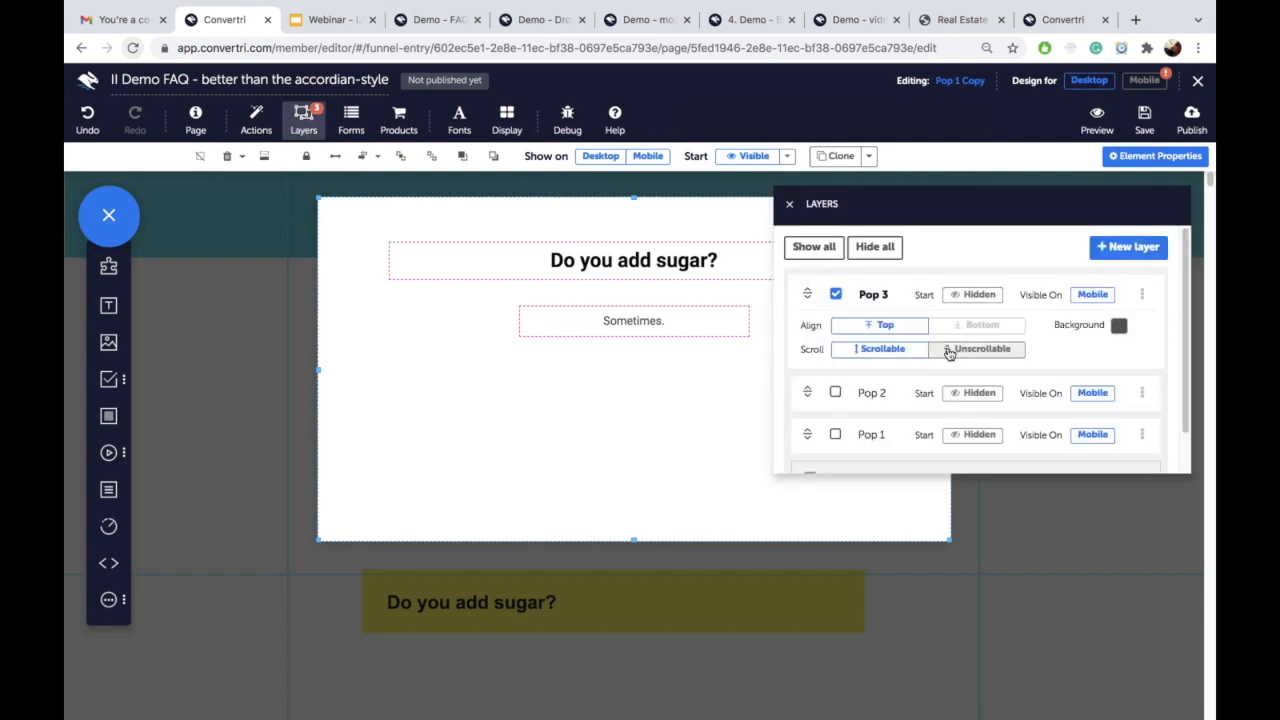
scroll(923, 380, down, 1)
scroll(923, 380, up, 1)
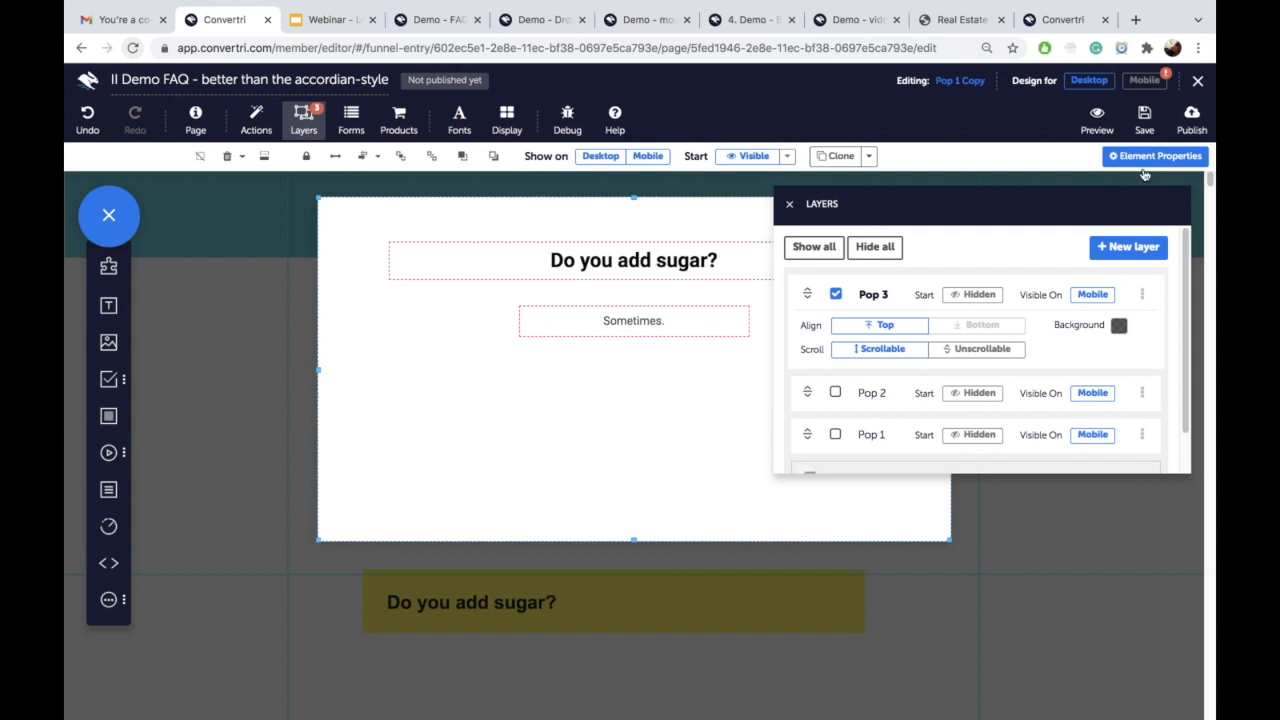
click(1145, 118)
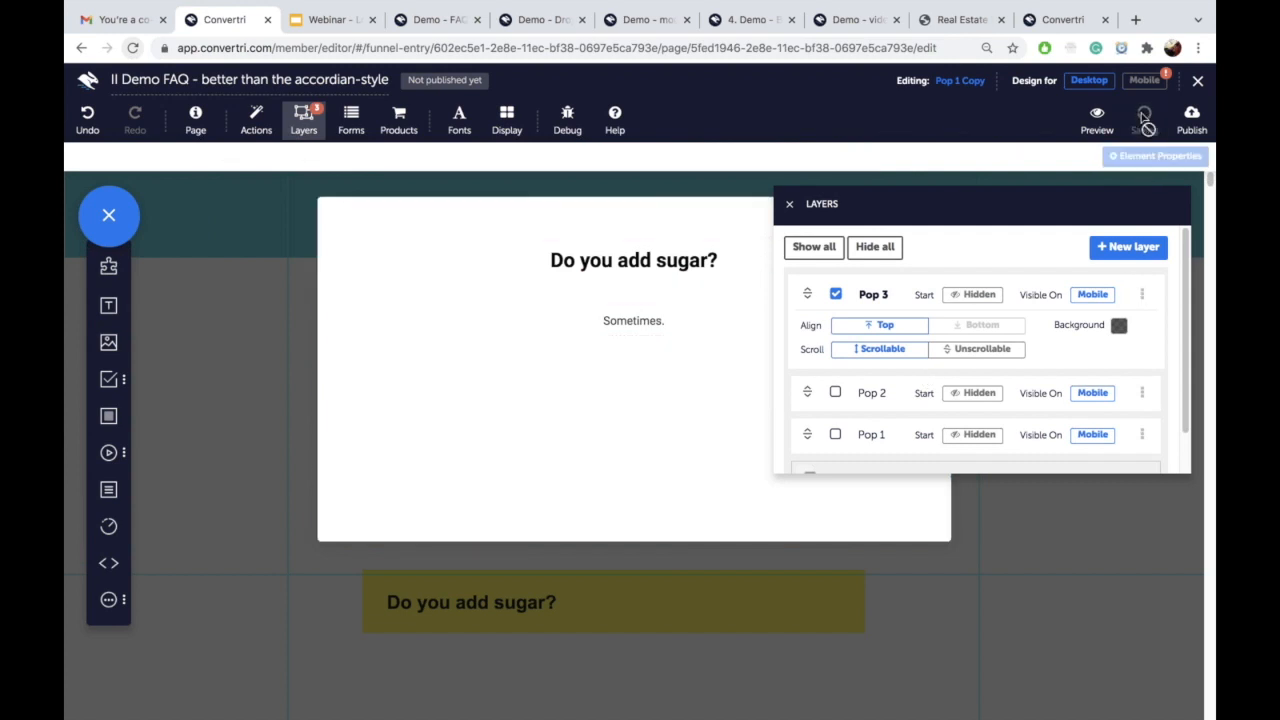
click(132, 48)
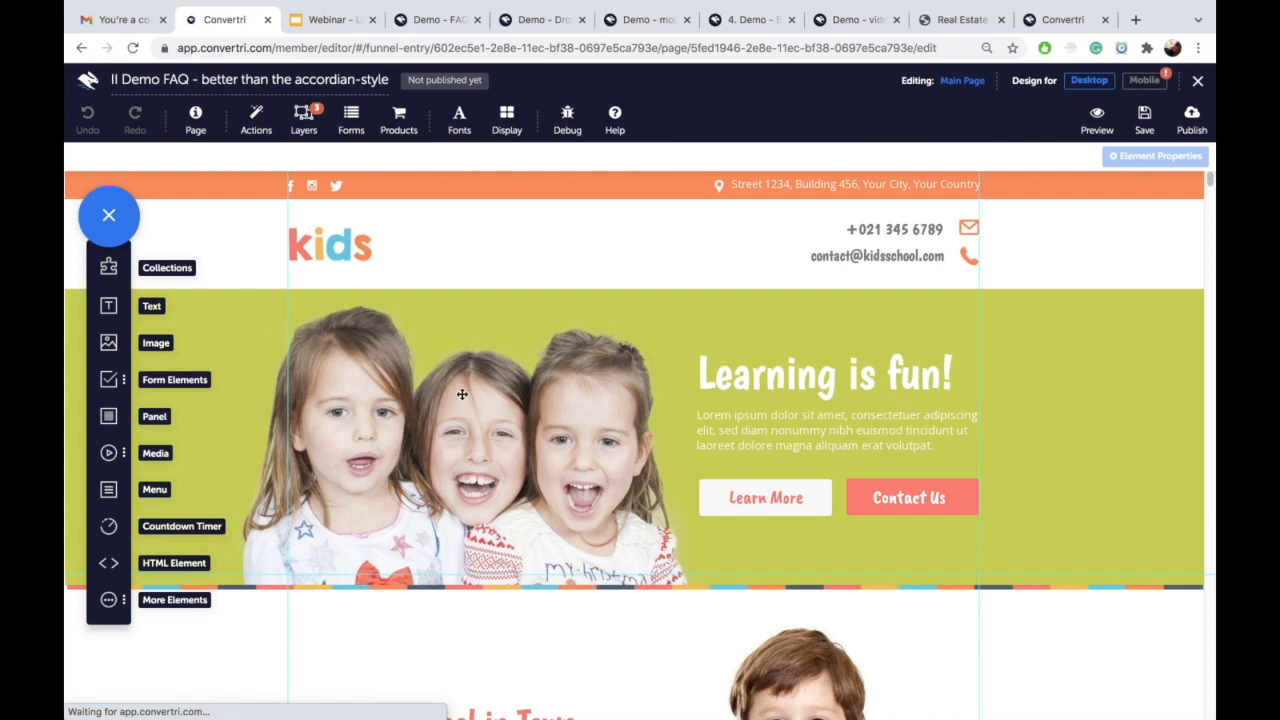
Step: Hide Pop 3 and open the Pop 1 popup layer for editing
click(300, 118)
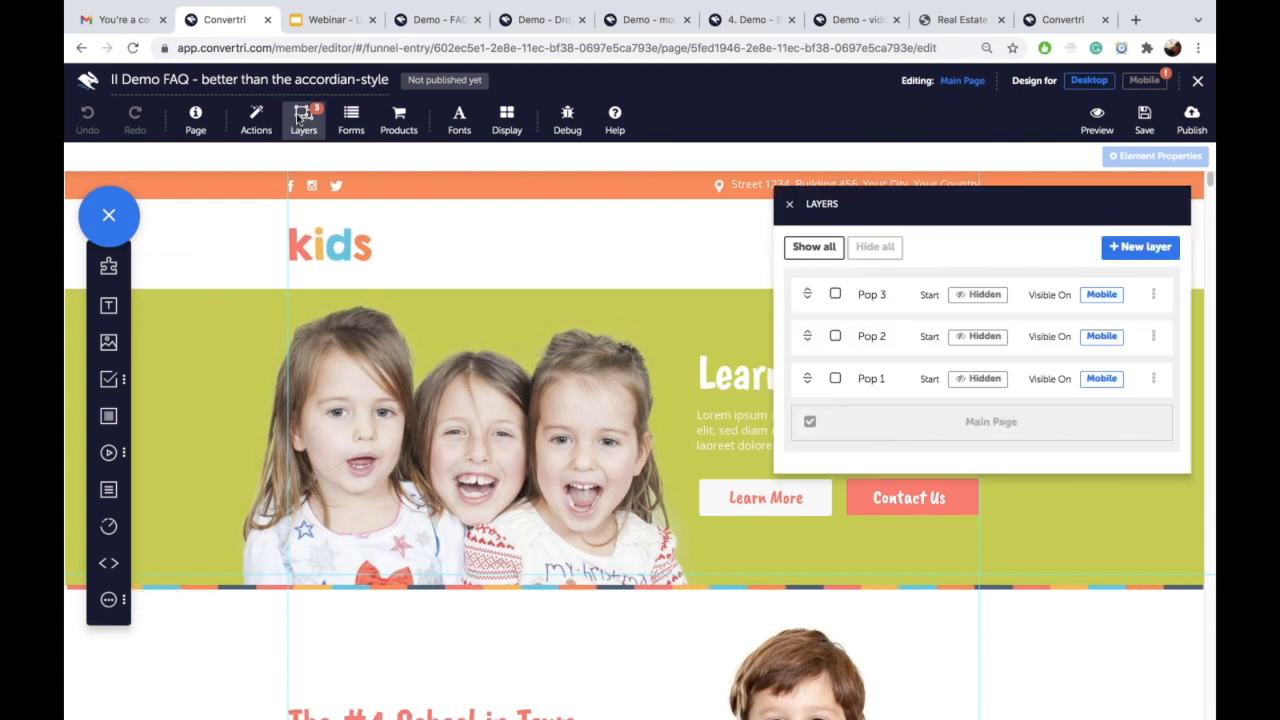
click(836, 295)
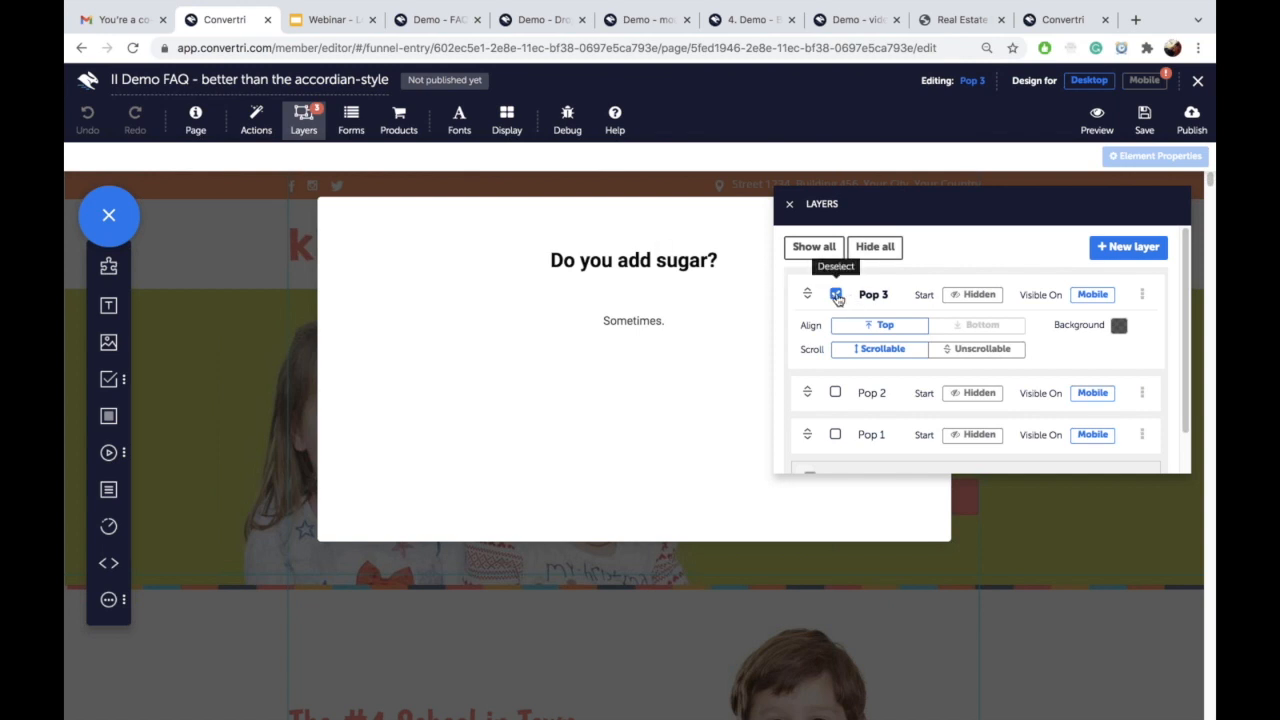
click(836, 295)
click(835, 384)
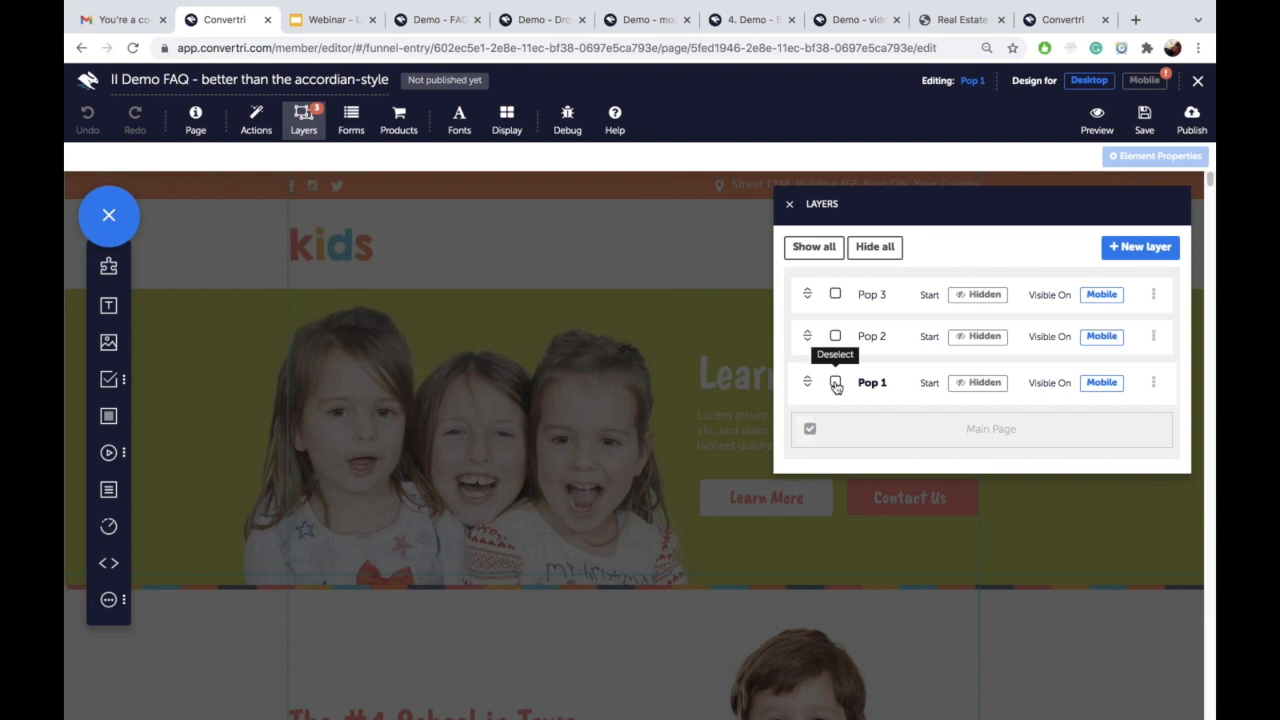
Step: Drag the Layers panel down and to the right, clear of the popup
drag(957, 197, 553, 392)
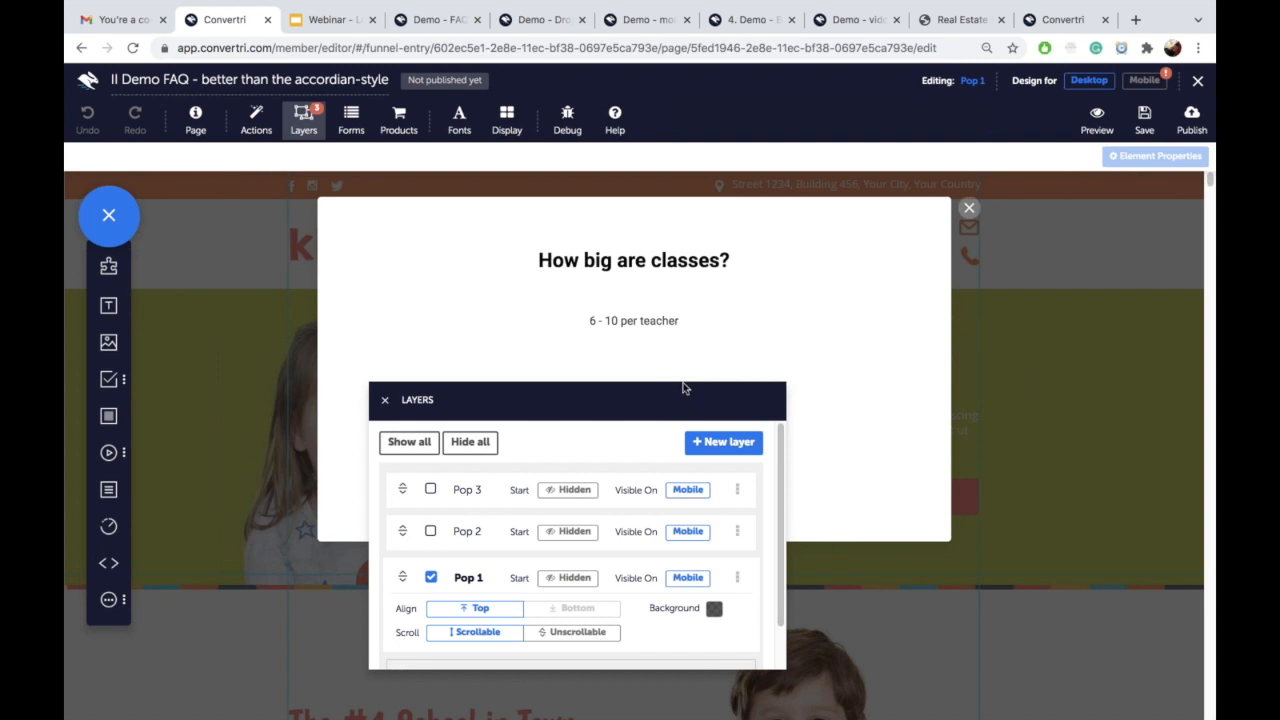
drag(658, 414, 867, 297)
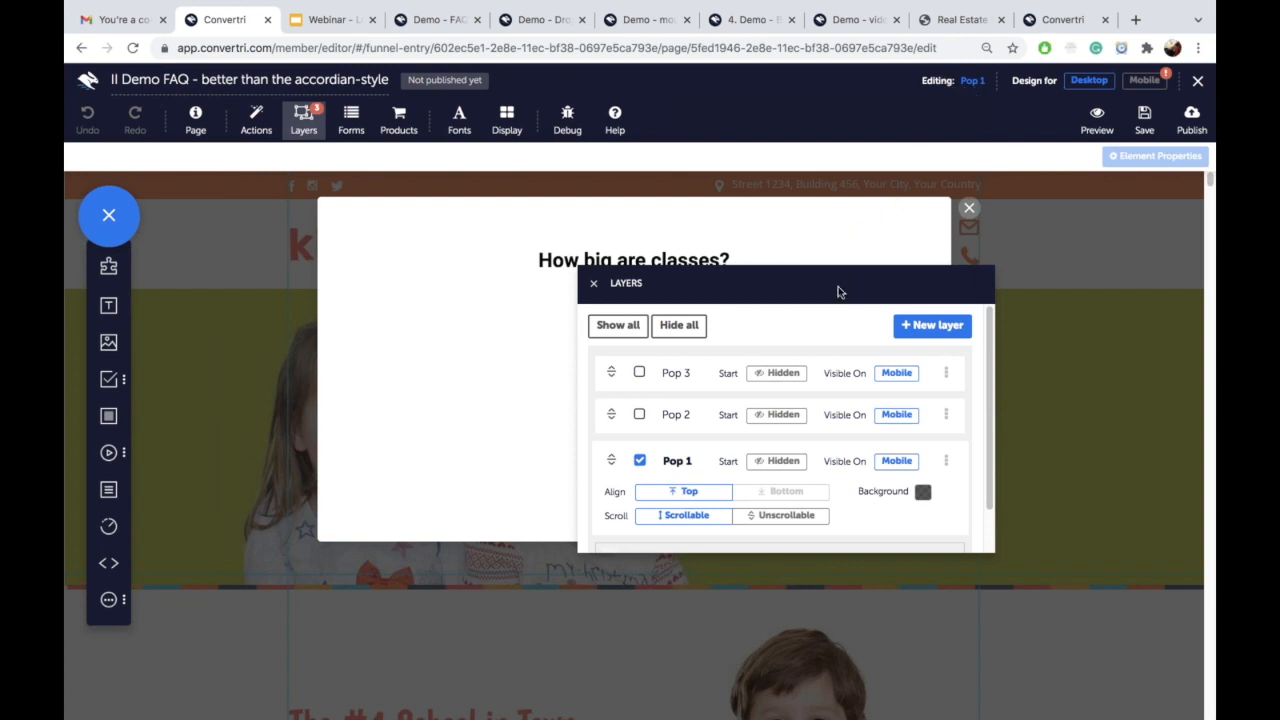
drag(840, 290, 900, 328)
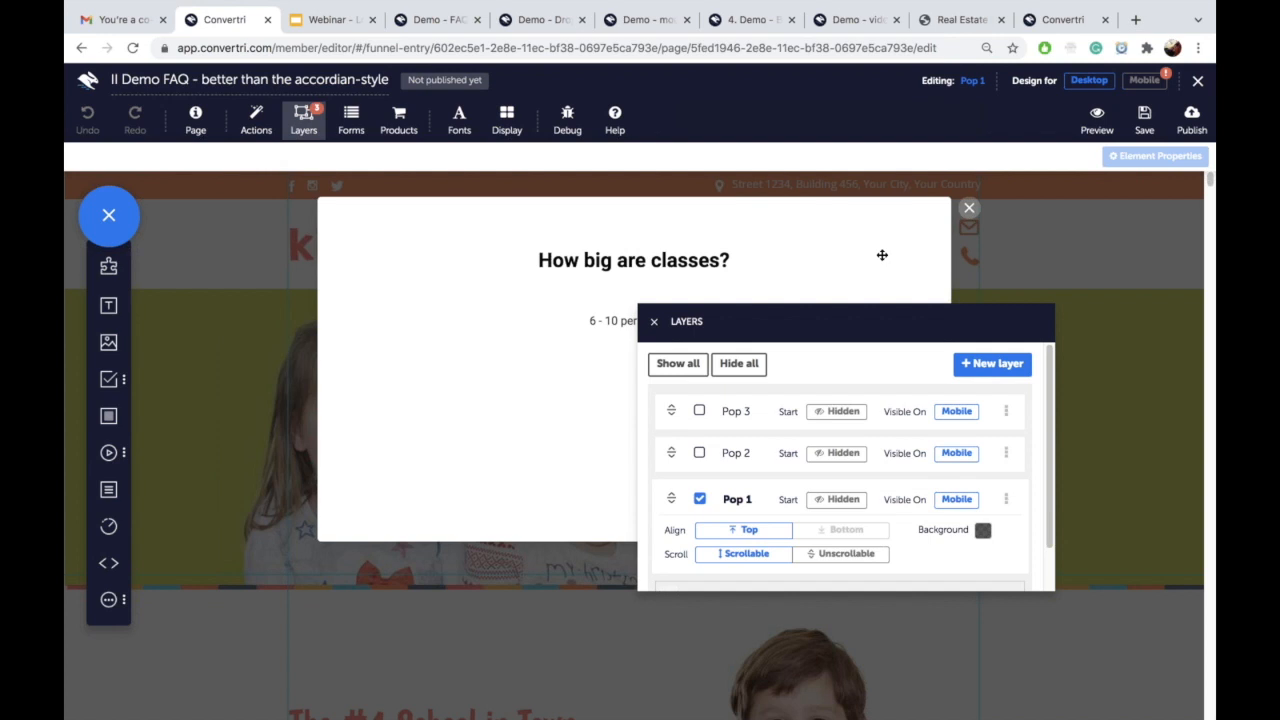
drag(855, 328, 1020, 403)
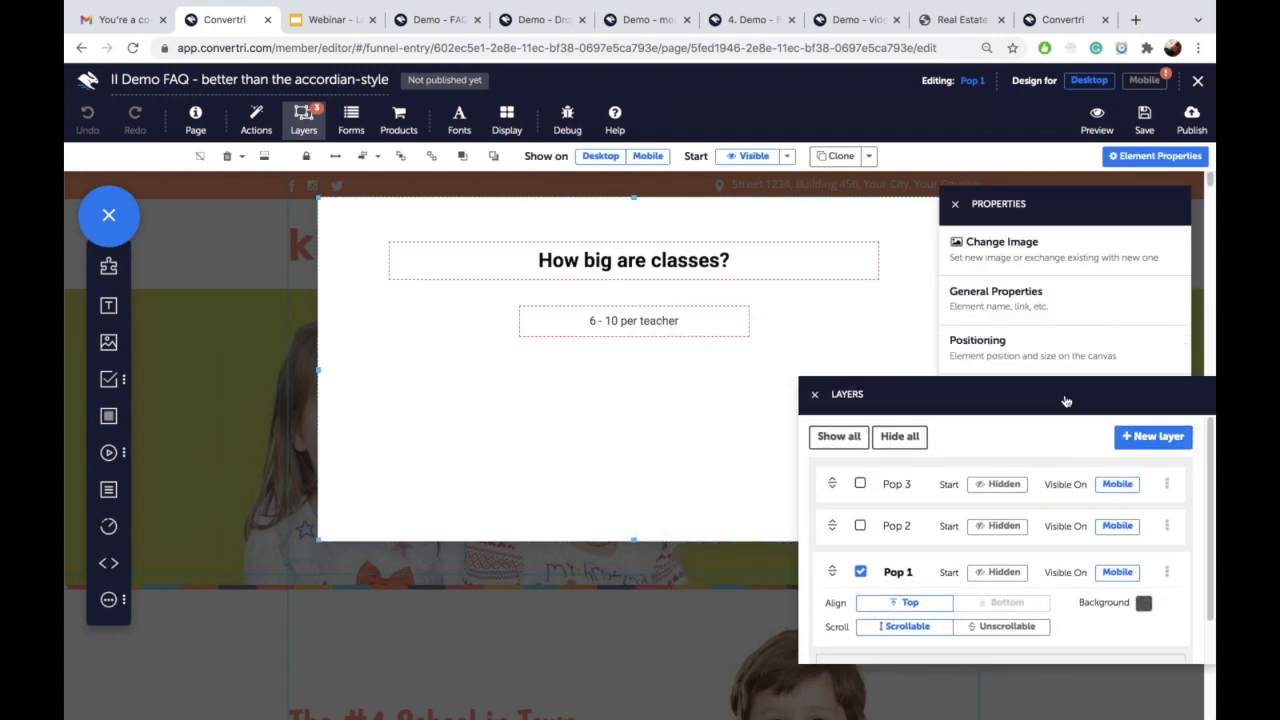
click(815, 394)
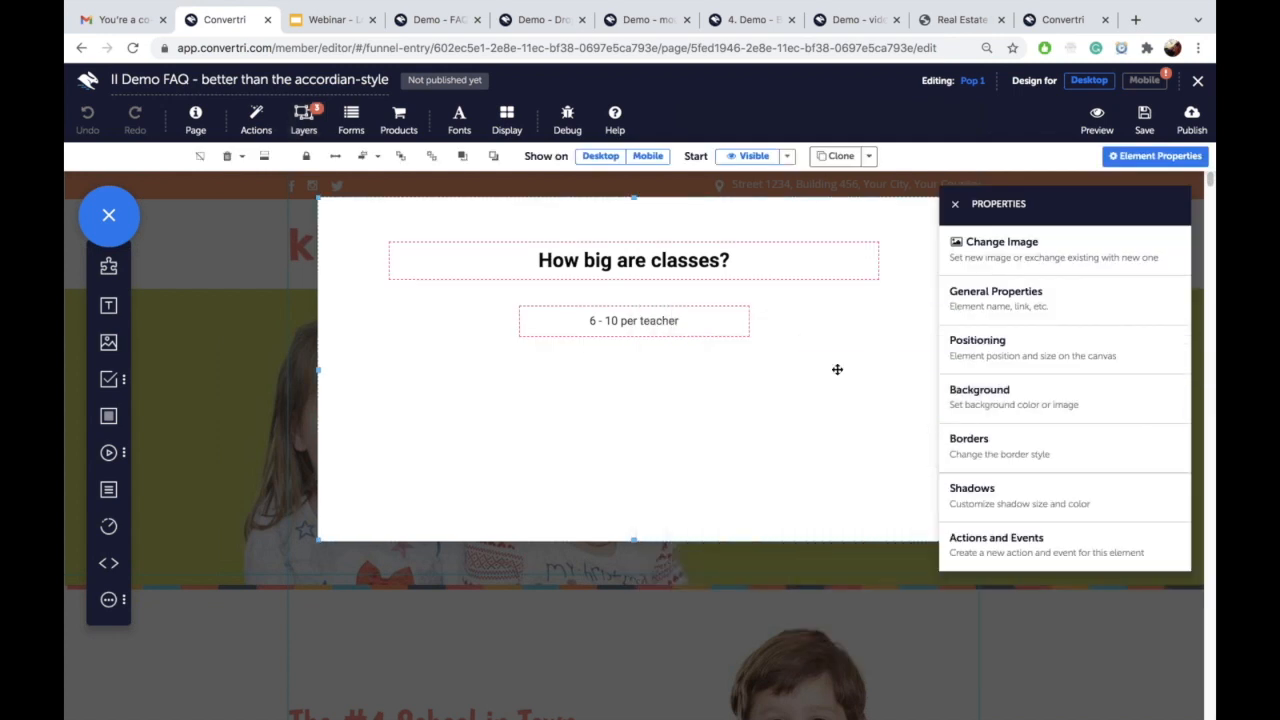
click(955, 204)
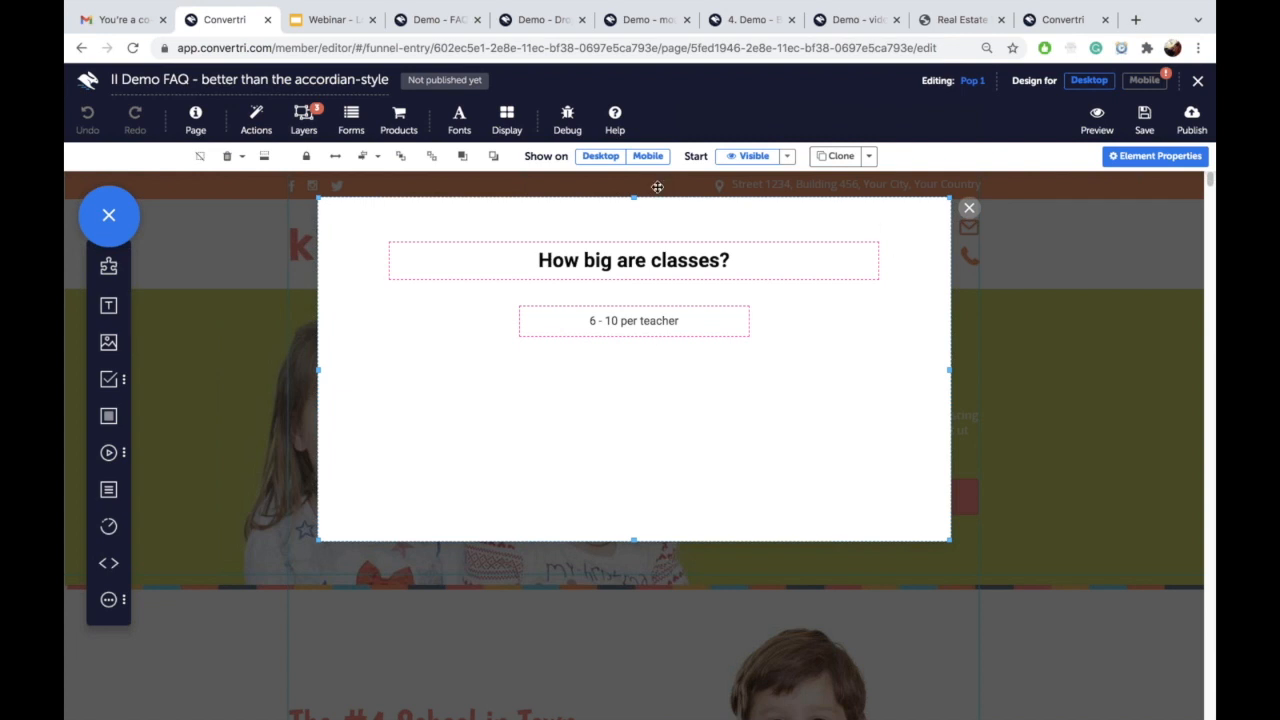
click(623, 322)
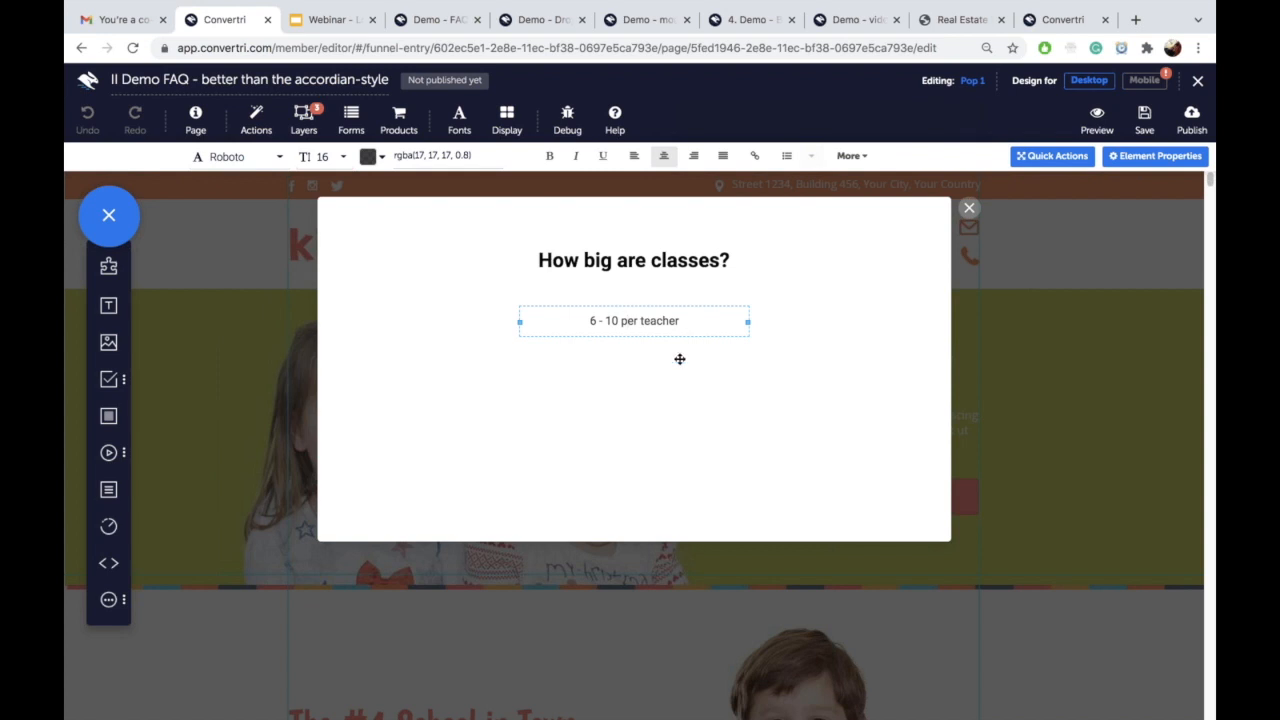
click(969, 205)
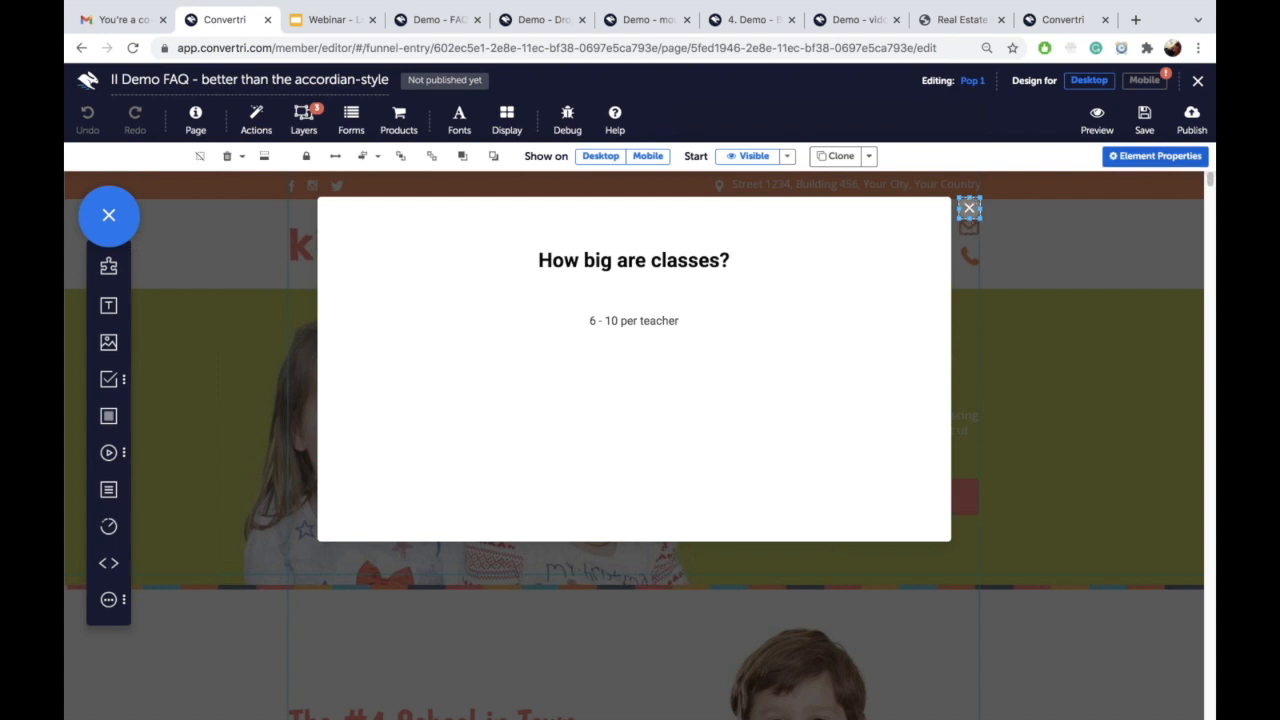
click(1157, 158)
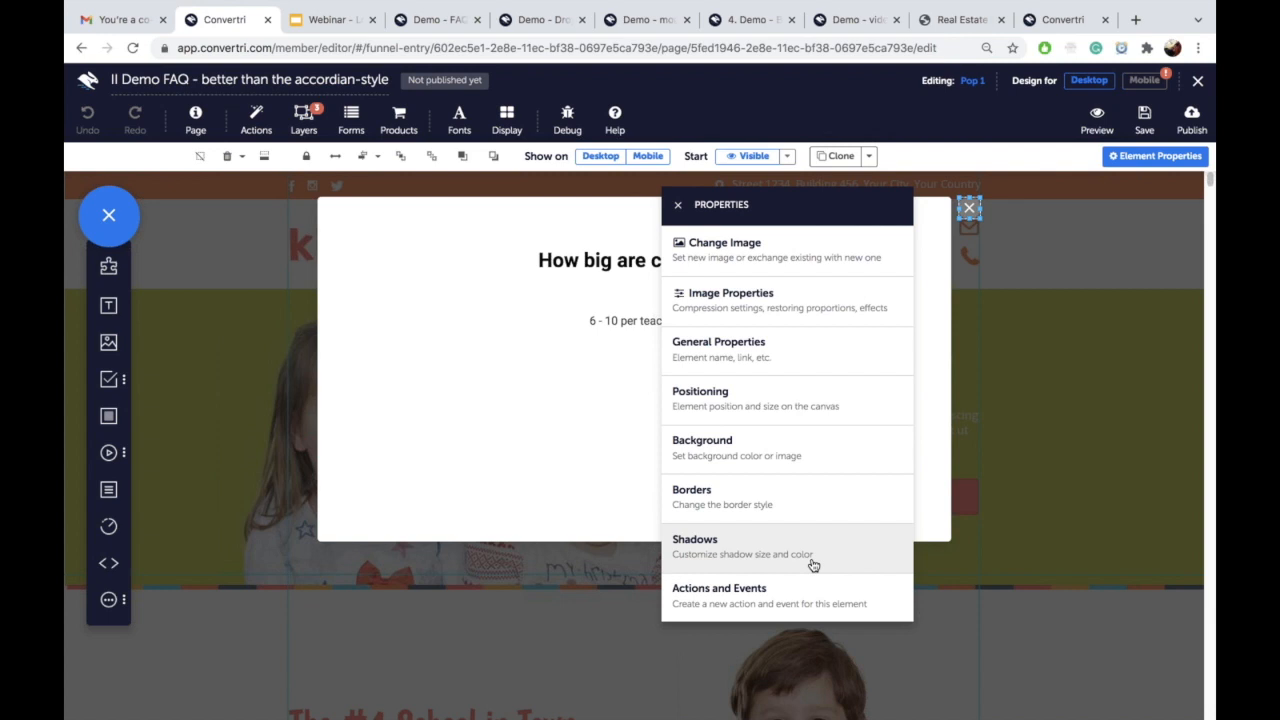
click(778, 605)
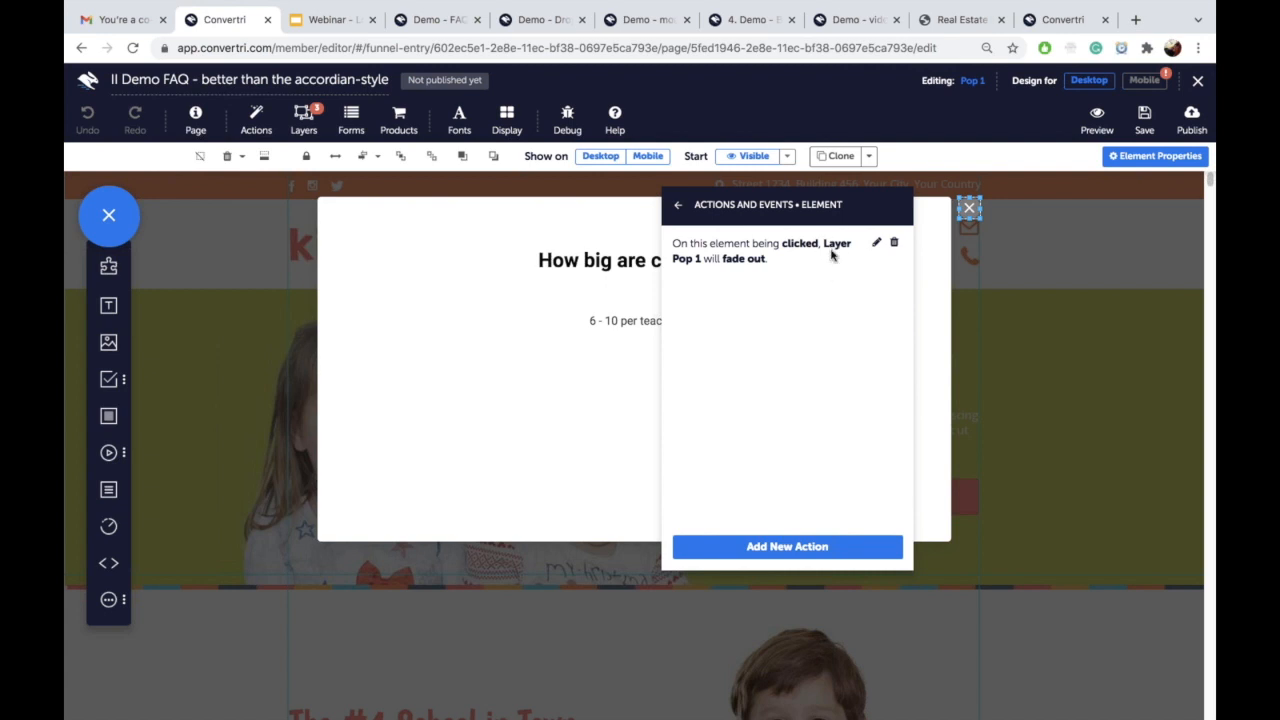
click(678, 204)
click(681, 204)
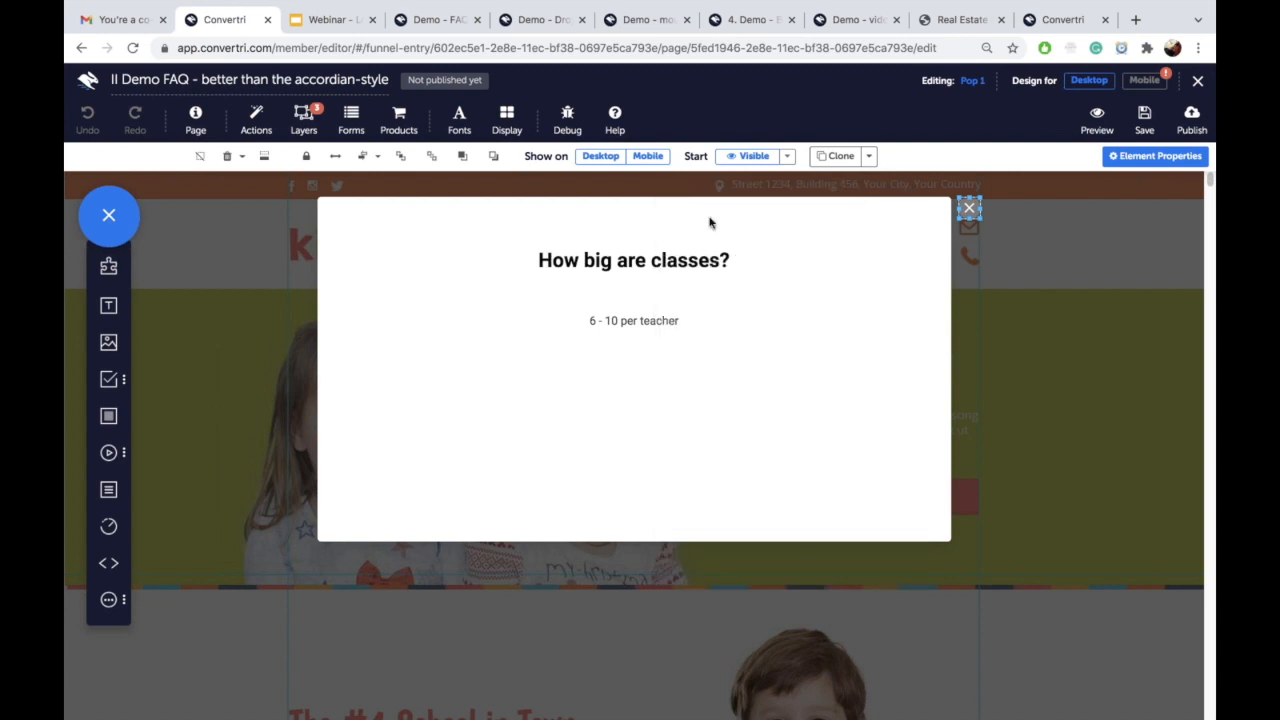
click(303, 126)
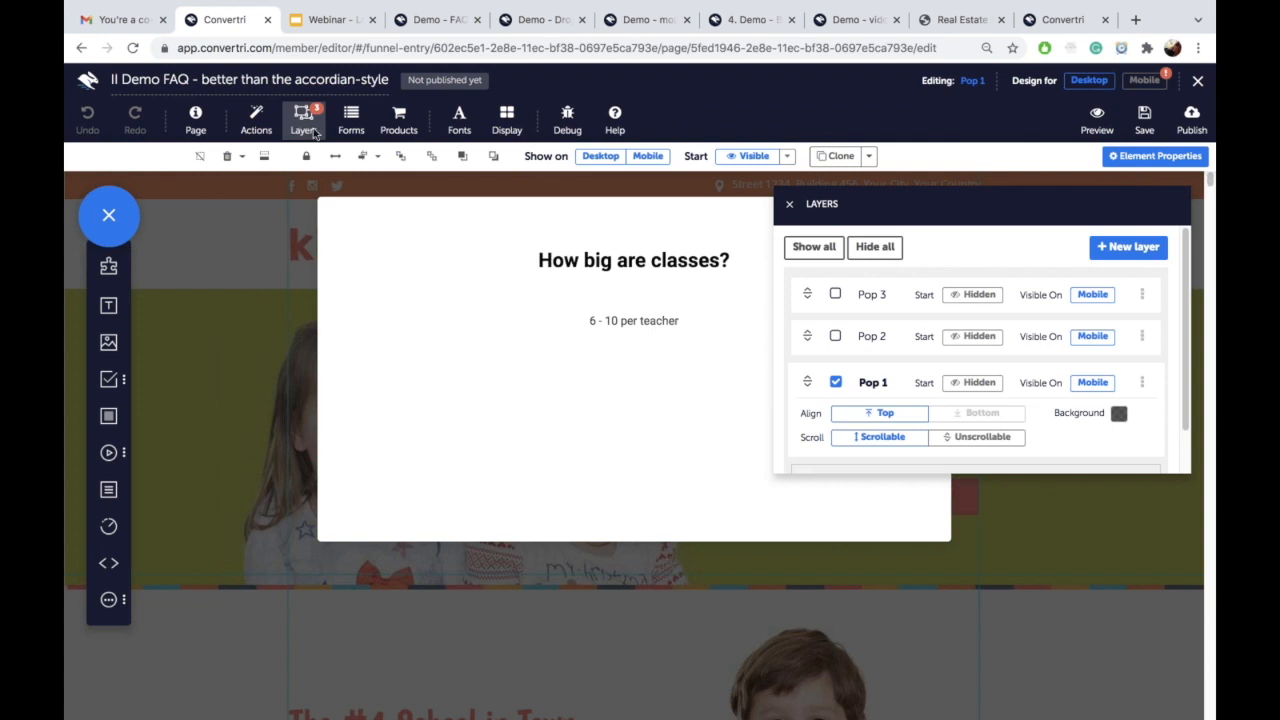
Step: Hide Pop 1 and open the Pop 2 popup layer for editing
click(836, 382)
click(835, 337)
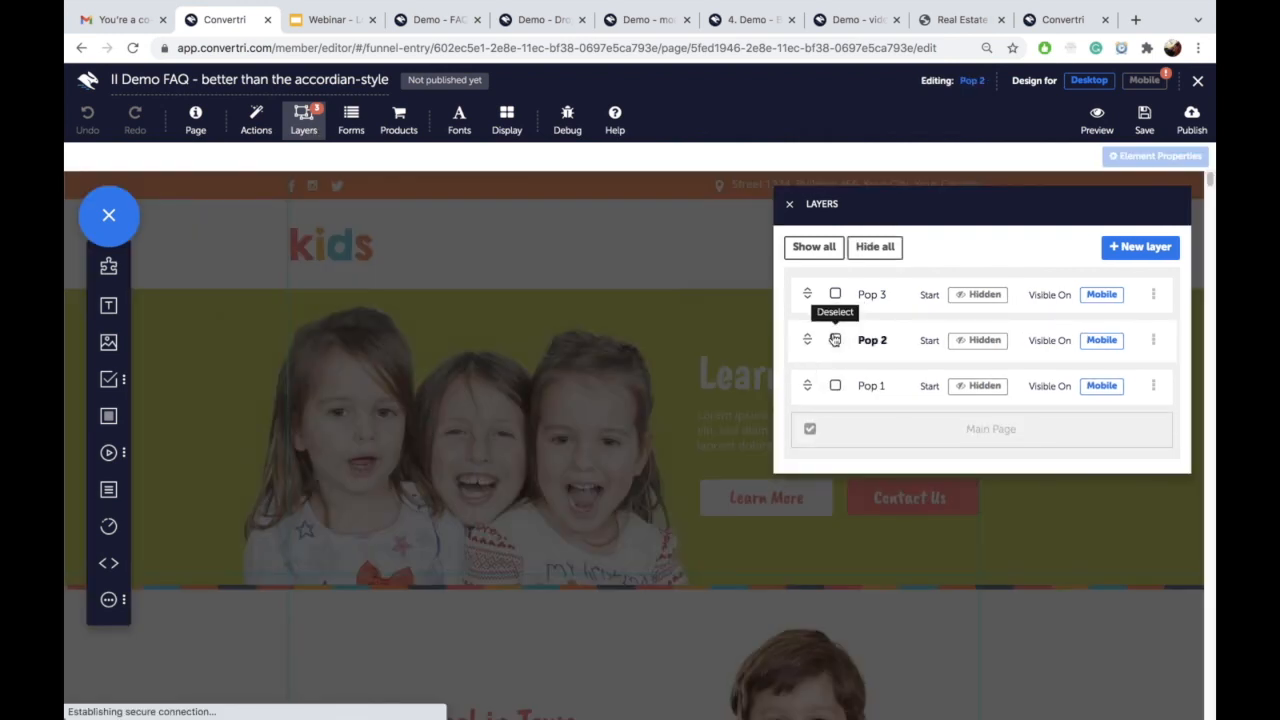
click(1142, 342)
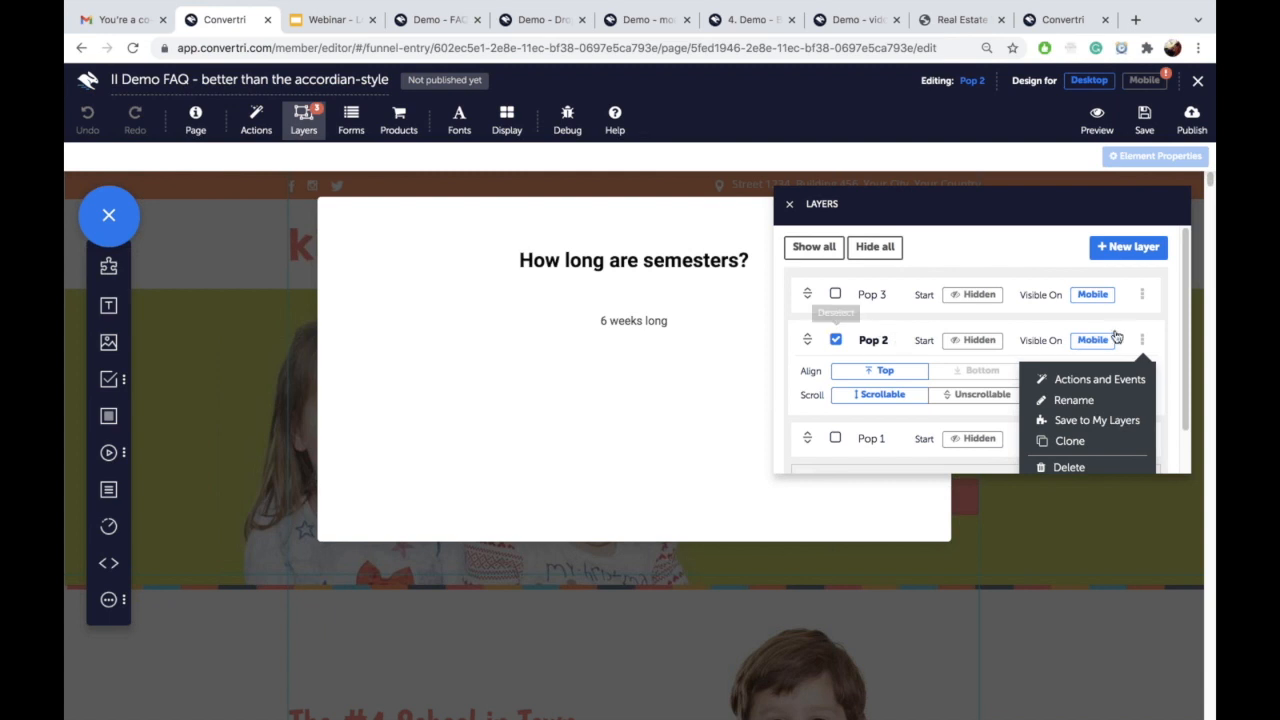
click(788, 205)
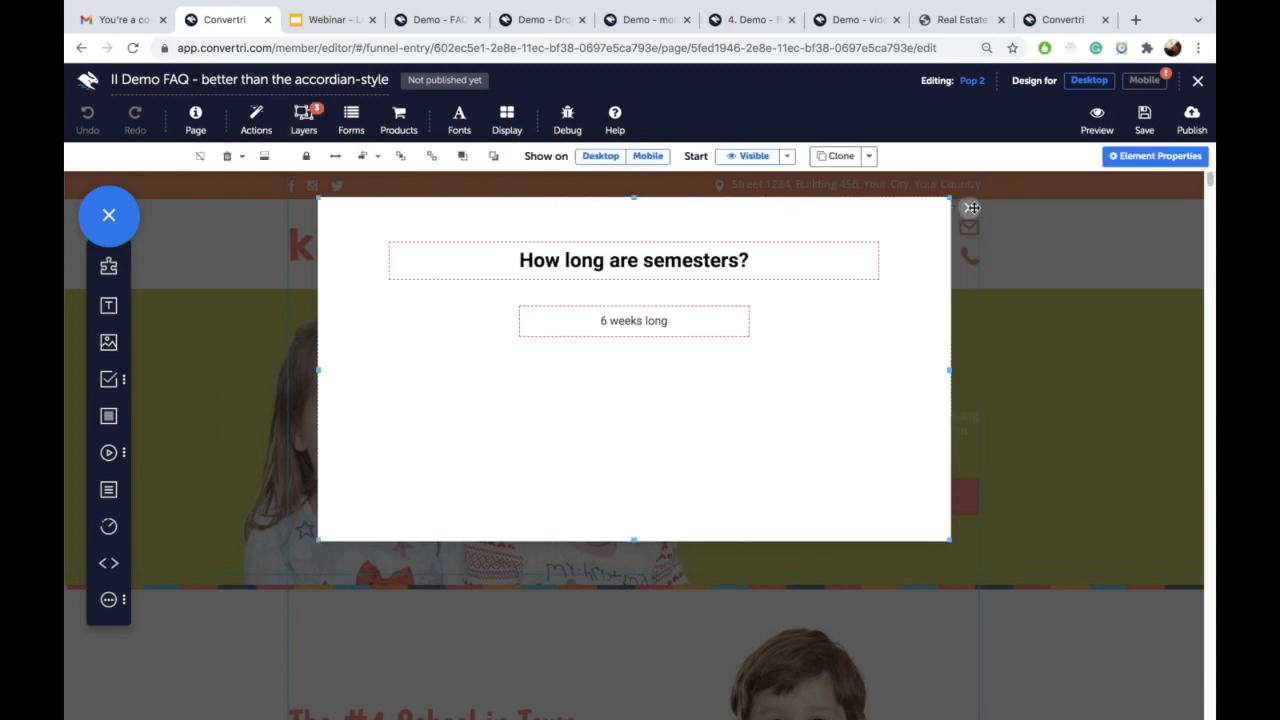
Step: Retarget Pop 2's close-button fade-out action to Layer Pop 2
click(1140, 158)
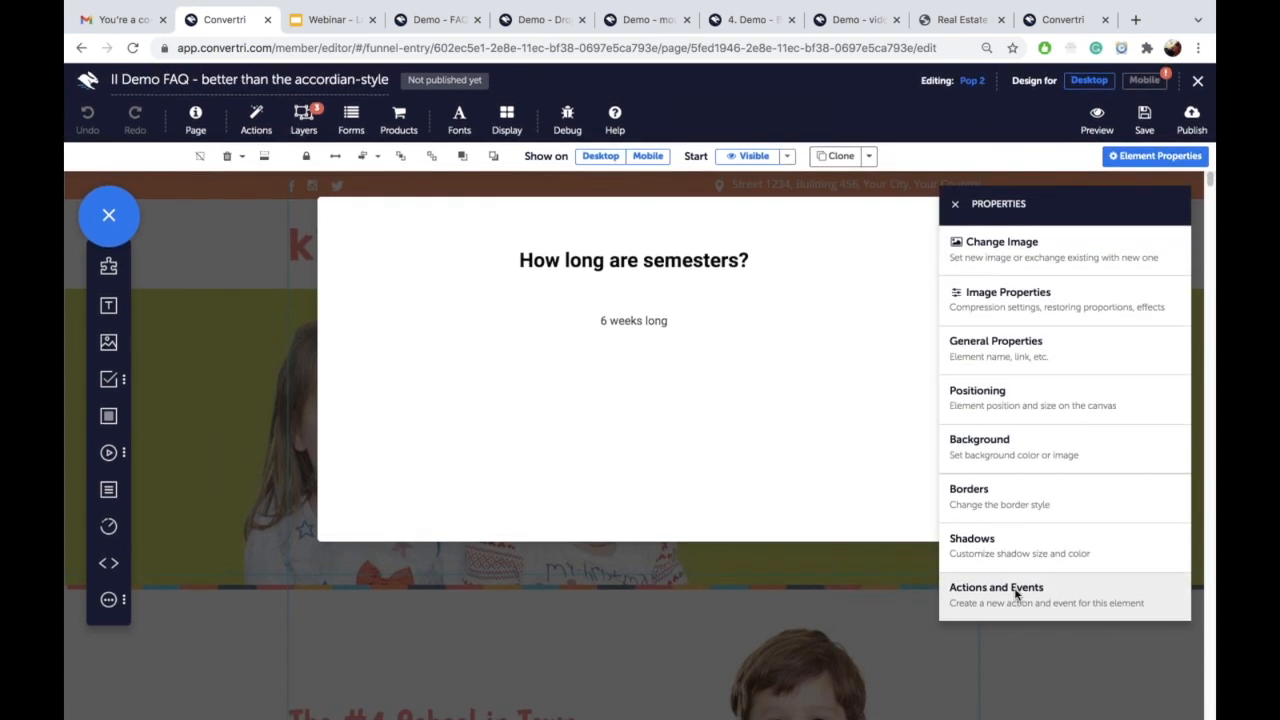
click(1016, 594)
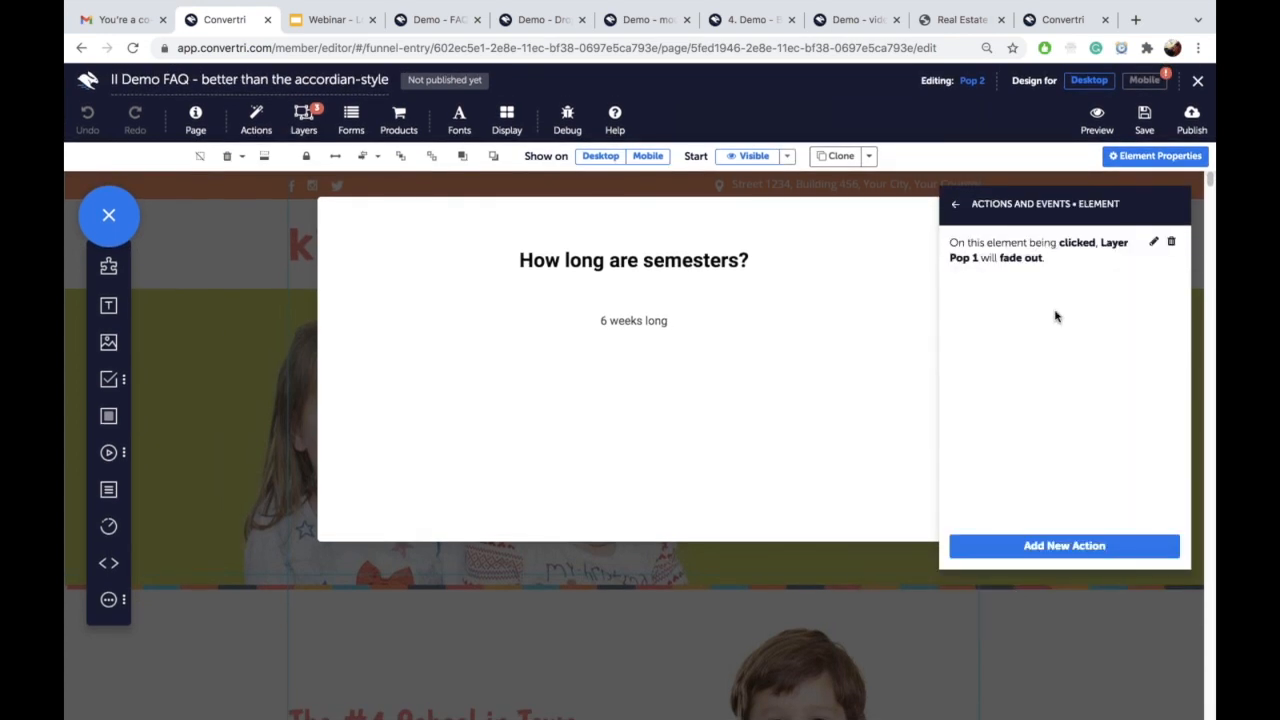
click(1153, 243)
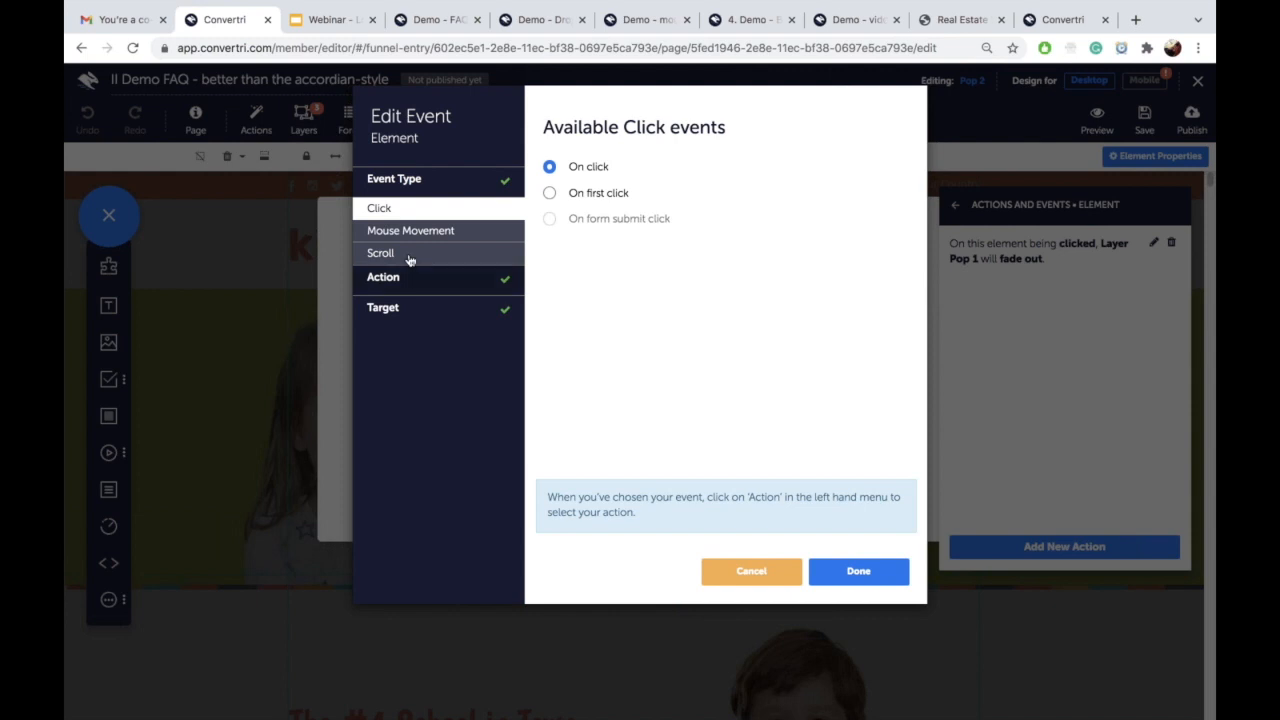
click(405, 308)
click(606, 188)
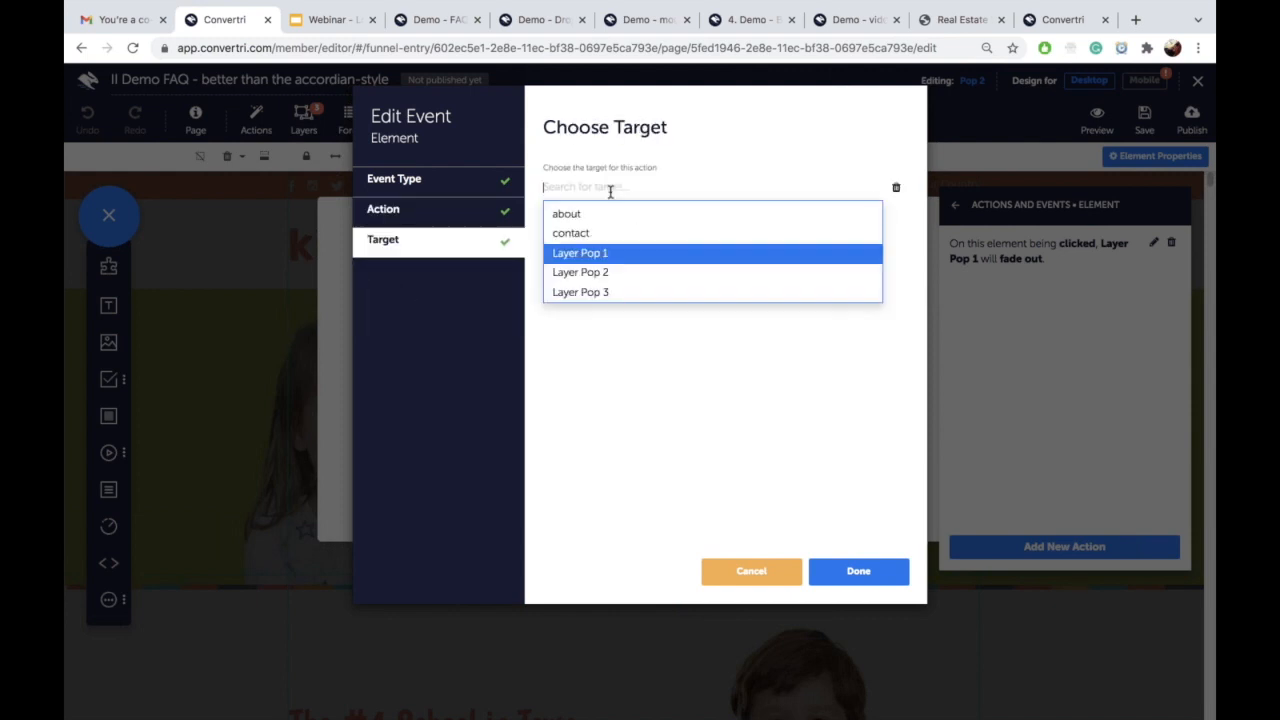
click(615, 276)
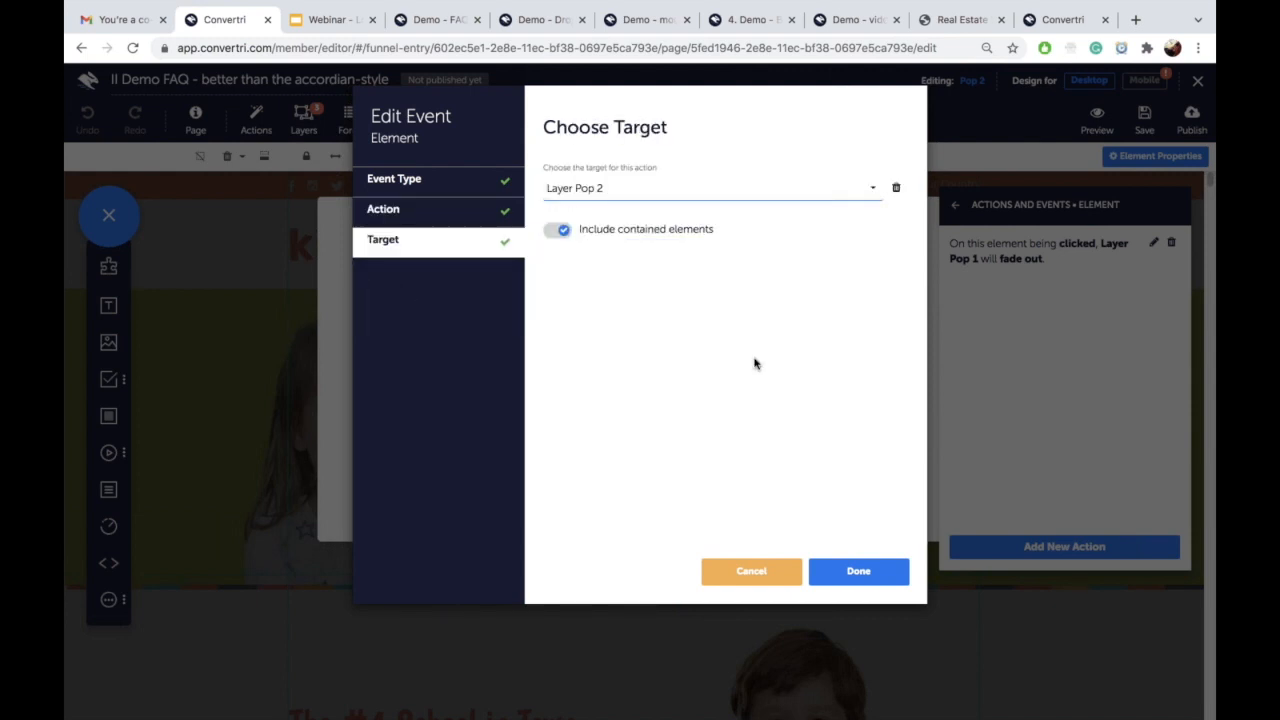
click(863, 574)
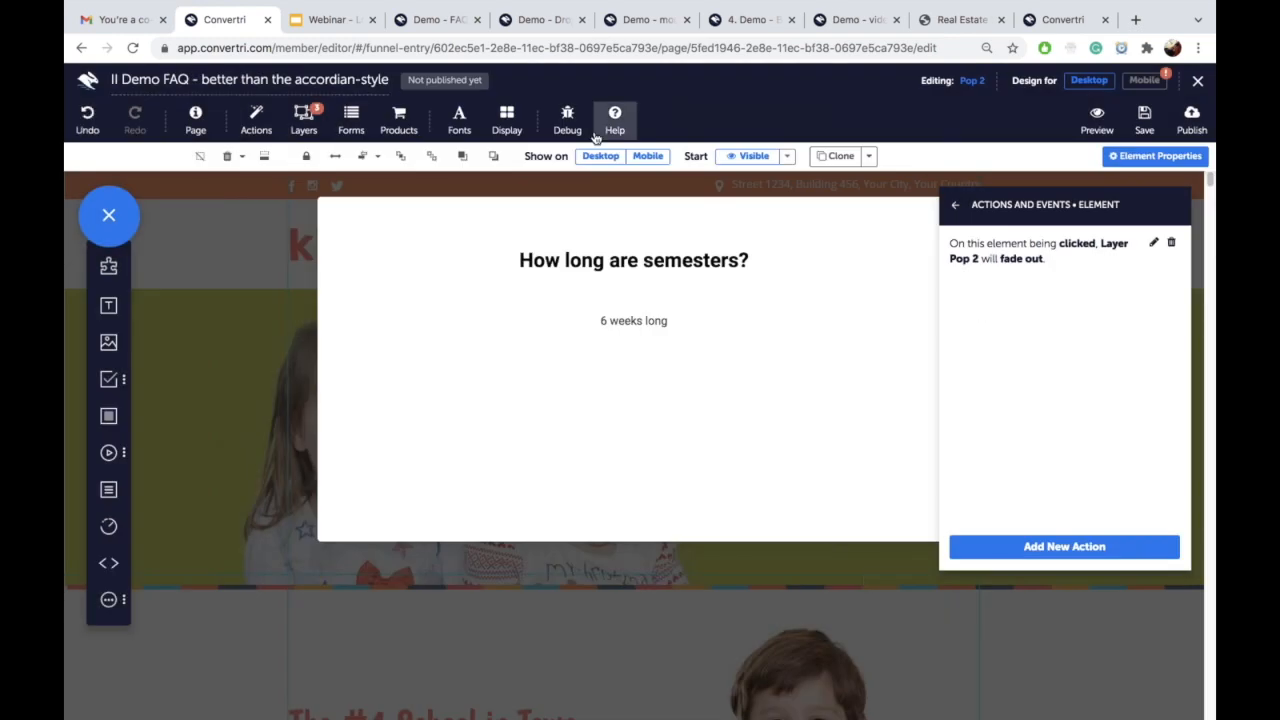
Step: Hide Pop 2 and open the Pop 3 popup layer for editing
click(304, 118)
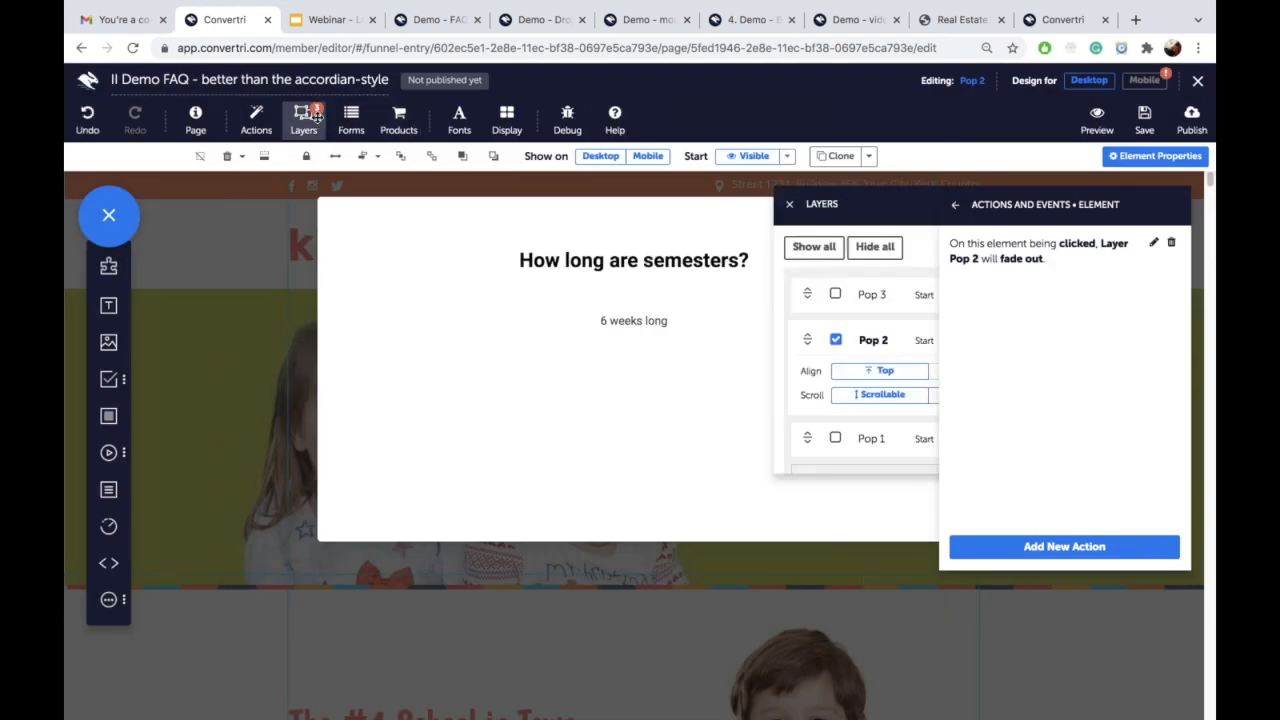
click(836, 341)
click(834, 294)
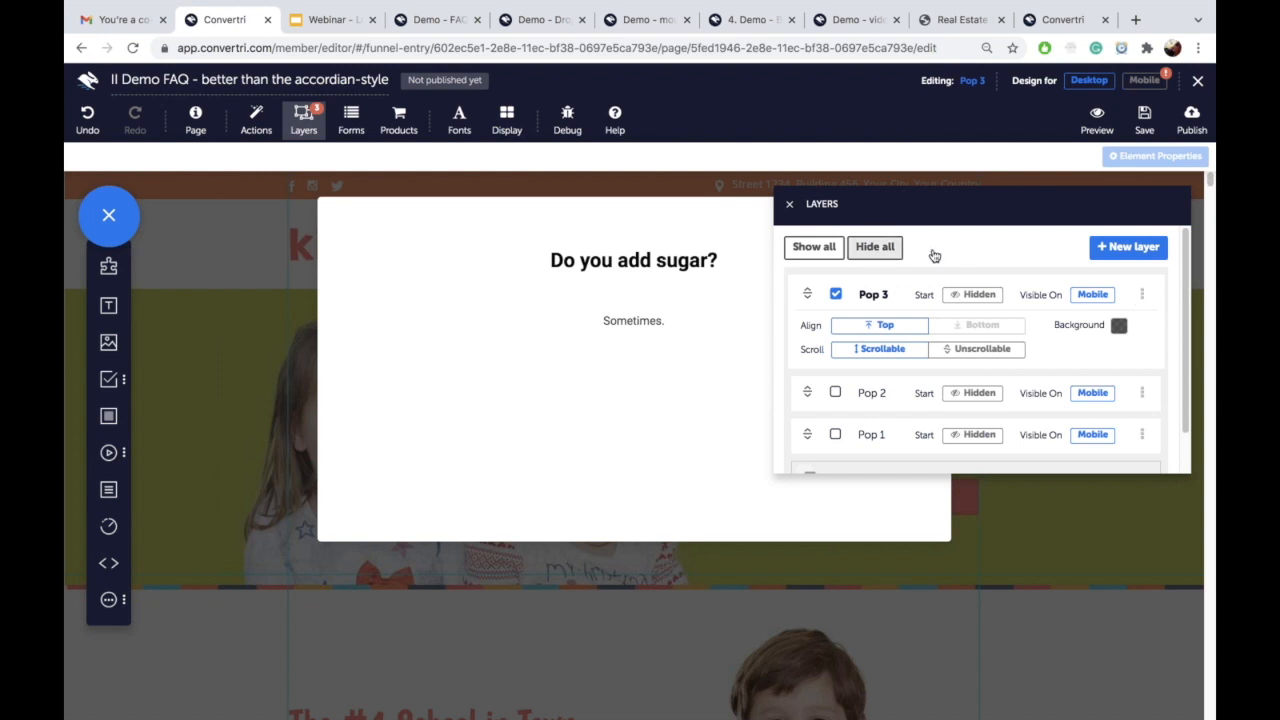
click(789, 204)
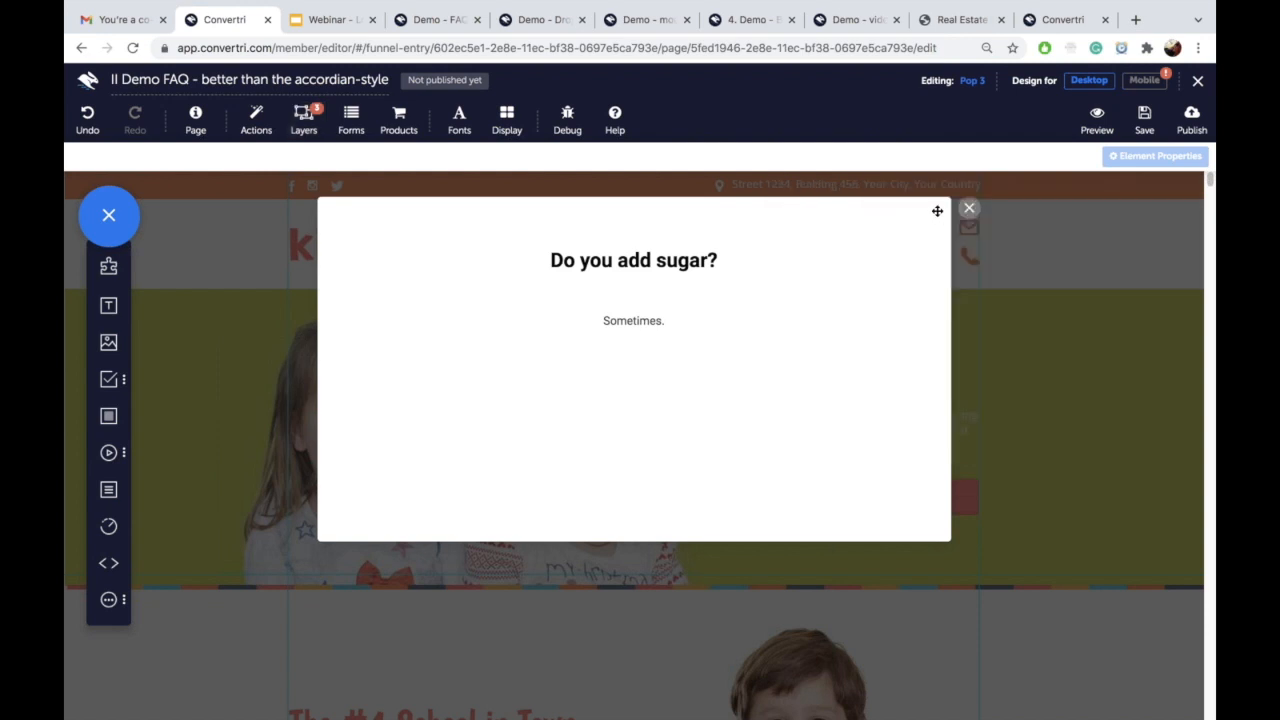
Step: Retarget Pop 3's close-button fade-out action to Layer Pop 3 and save the page
click(968, 208)
mouse_move(986, 208)
mouse_down()
mouse_move(908, 359)
mouse_move(912, 314)
mouse_up()
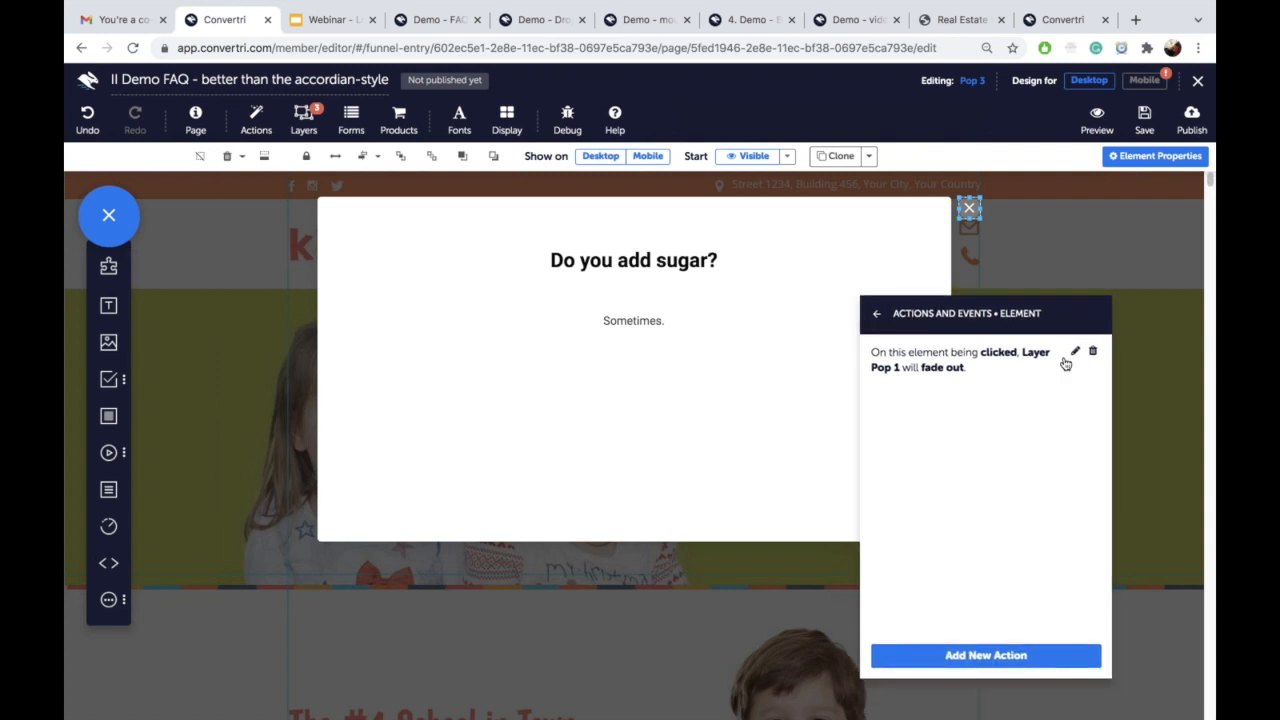
click(1075, 351)
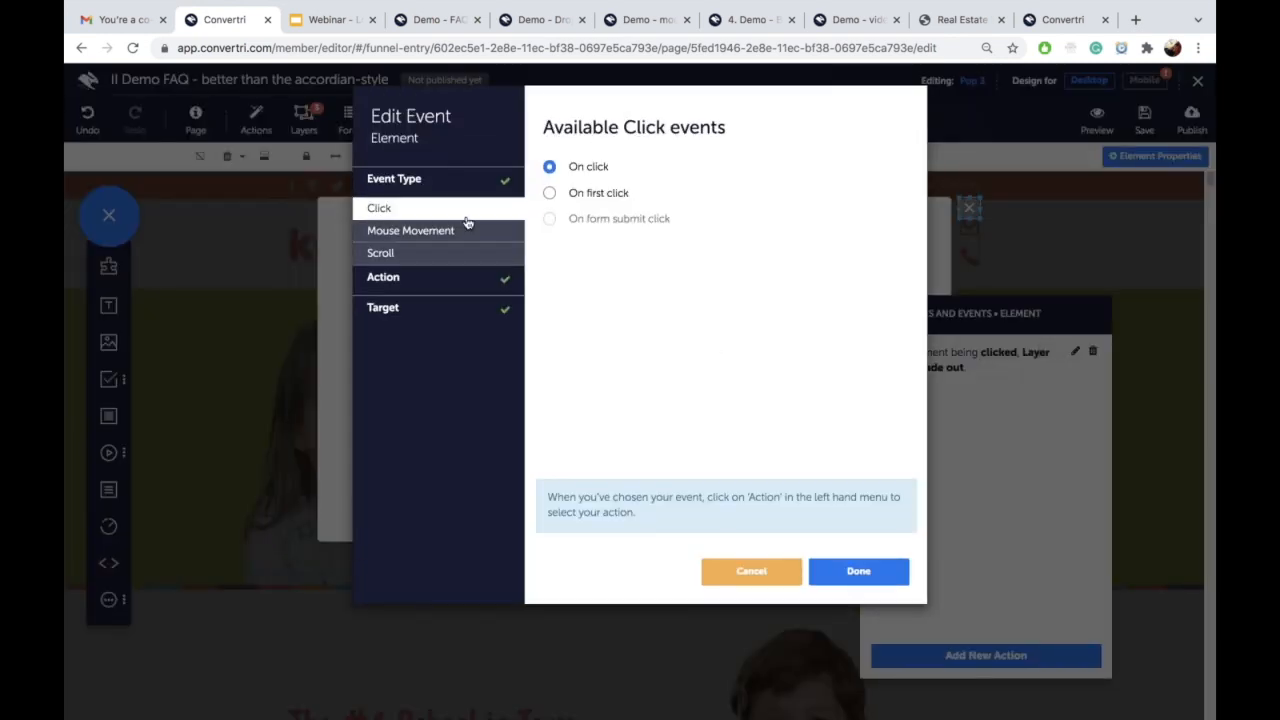
click(408, 306)
click(634, 181)
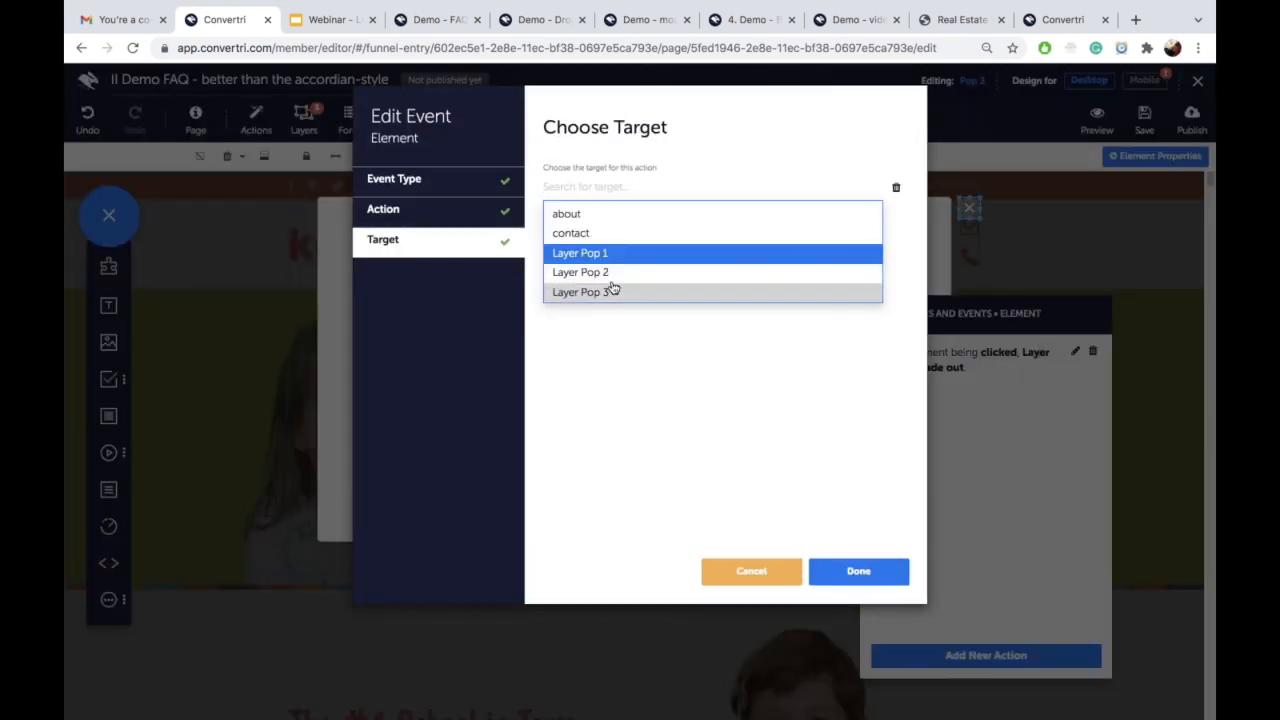
click(632, 292)
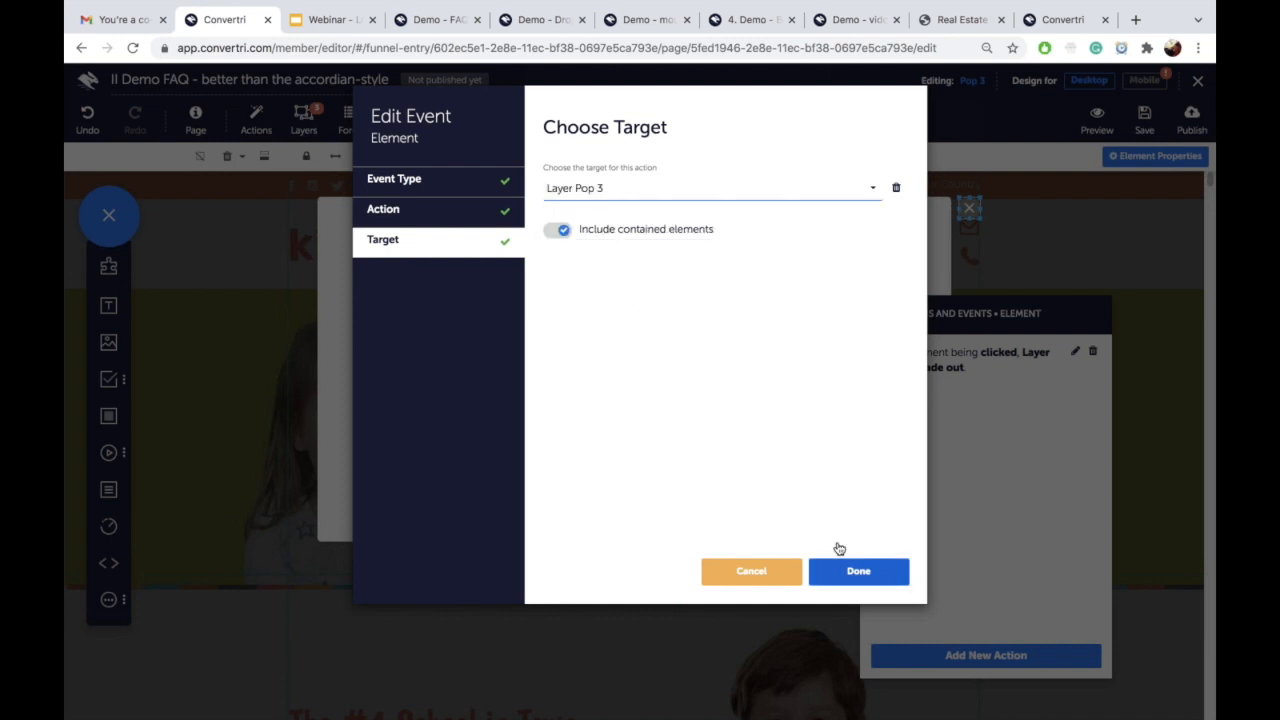
click(851, 574)
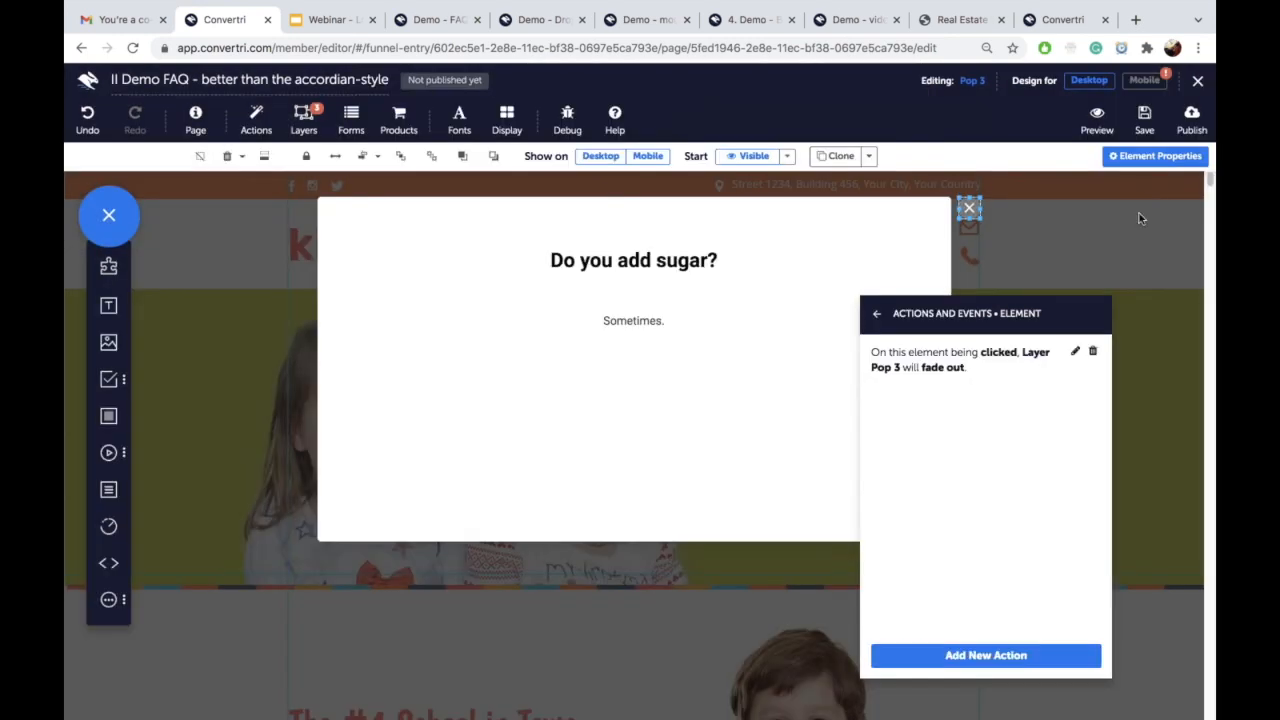
click(1142, 125)
click(304, 120)
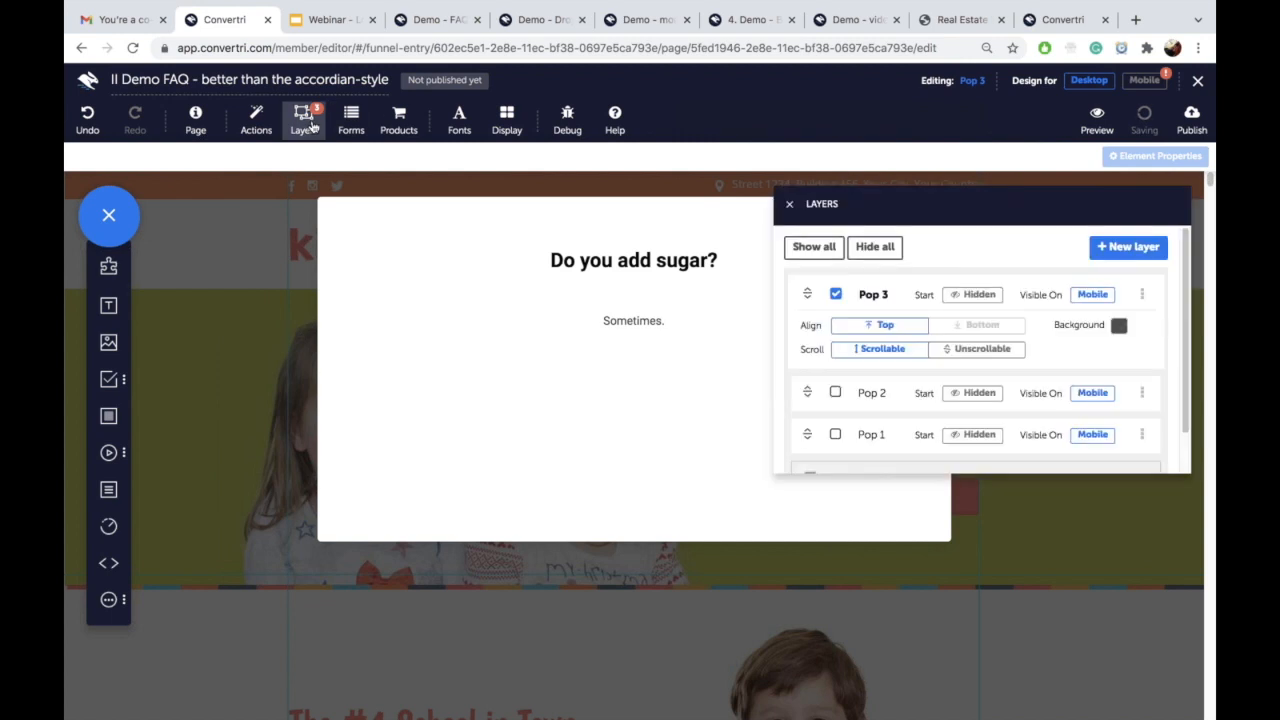
Step: Hide all popup layers and scroll down to the three FAQ question boxes
click(790, 205)
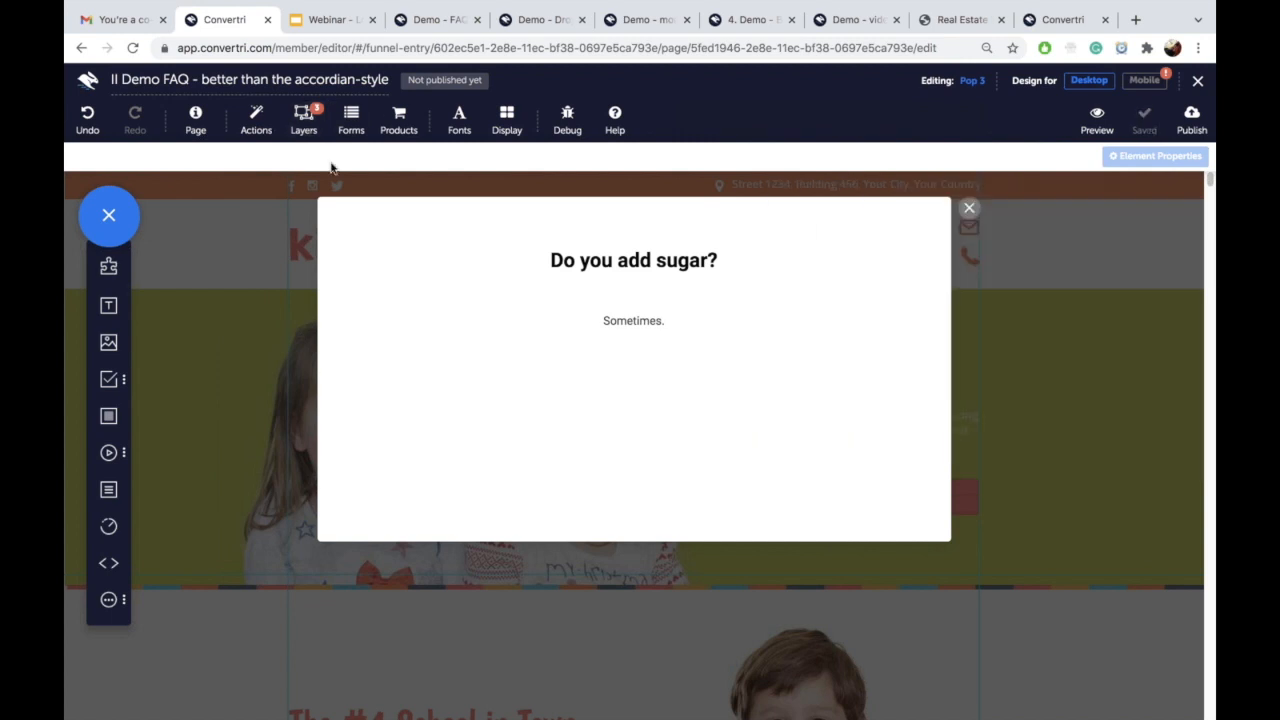
click(304, 120)
click(874, 250)
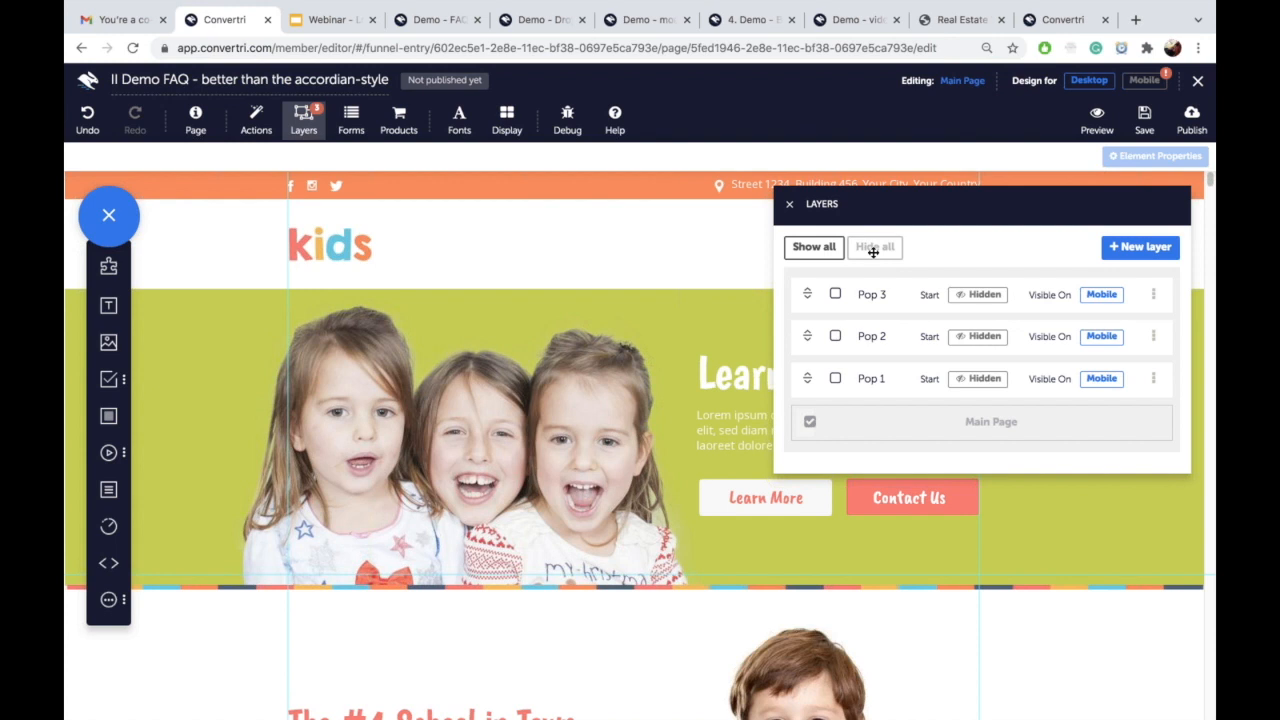
scroll(873, 252, down, 1)
scroll(873, 252, down, 1)
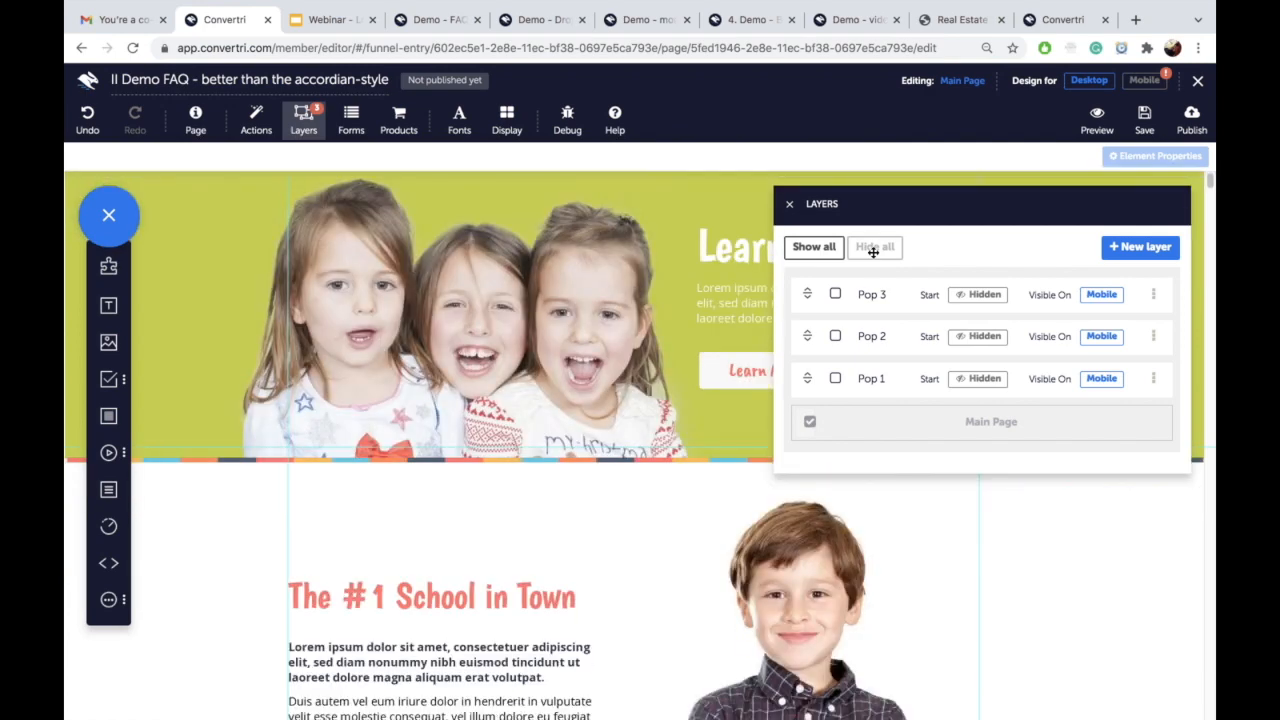
scroll(734, 591, down, 5)
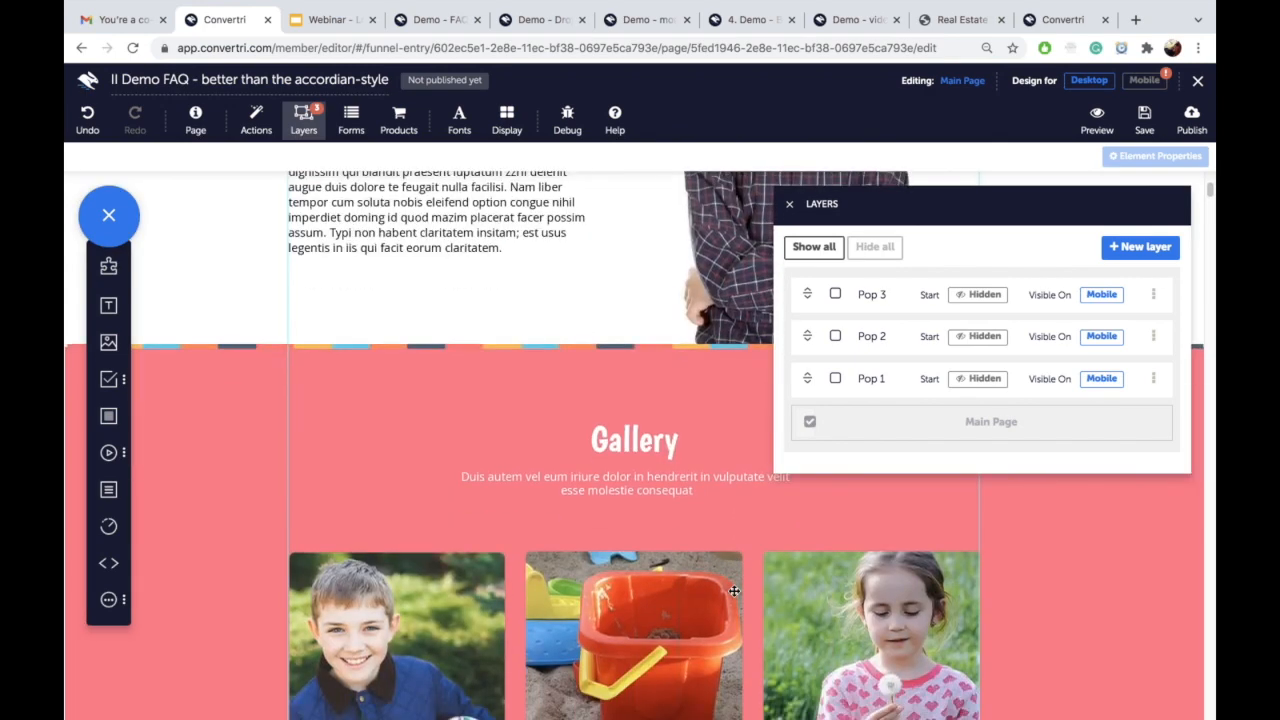
scroll(734, 591, down, 5)
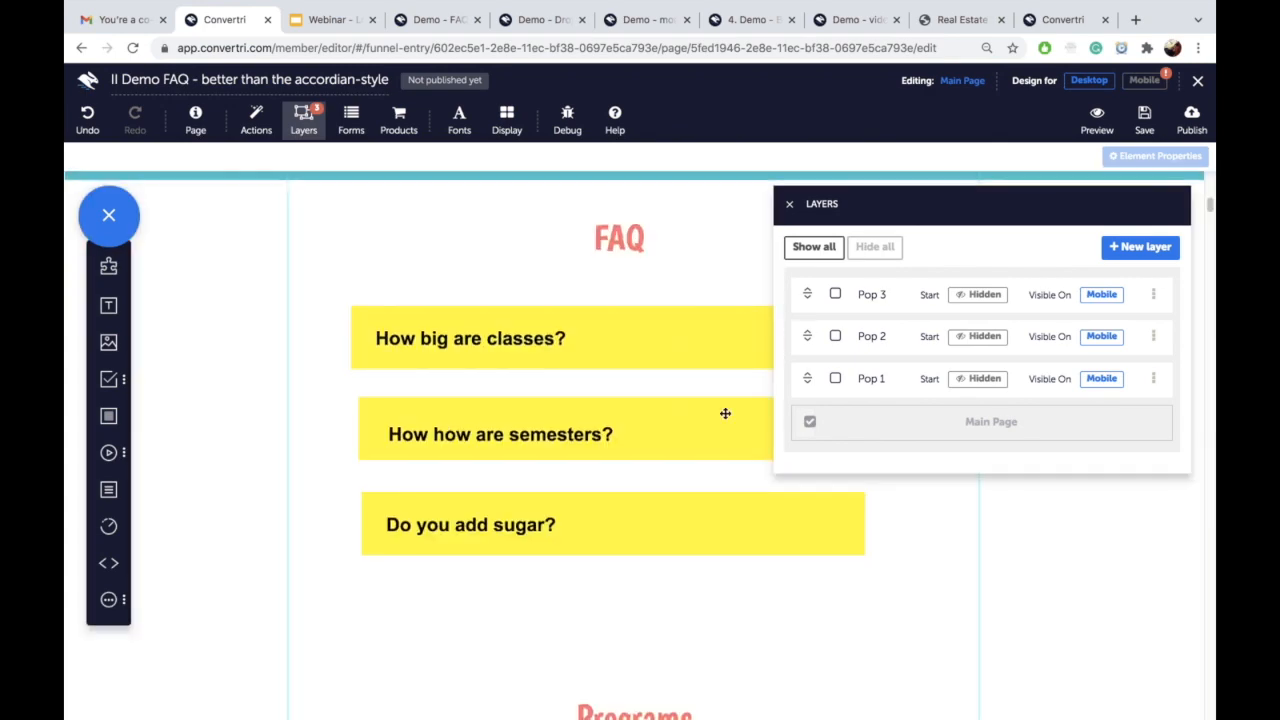
click(789, 204)
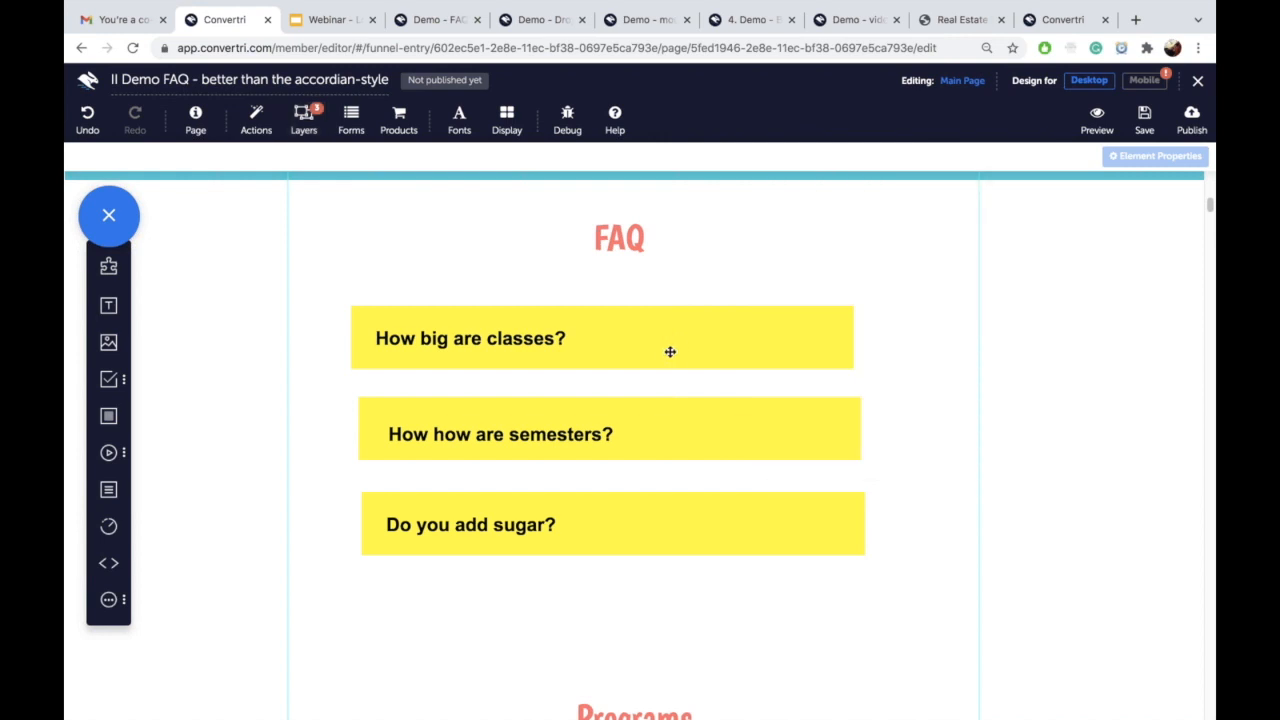
Step: Give the 'How big are classes?' box an On click action that shows Layer Pop 1
click(750, 332)
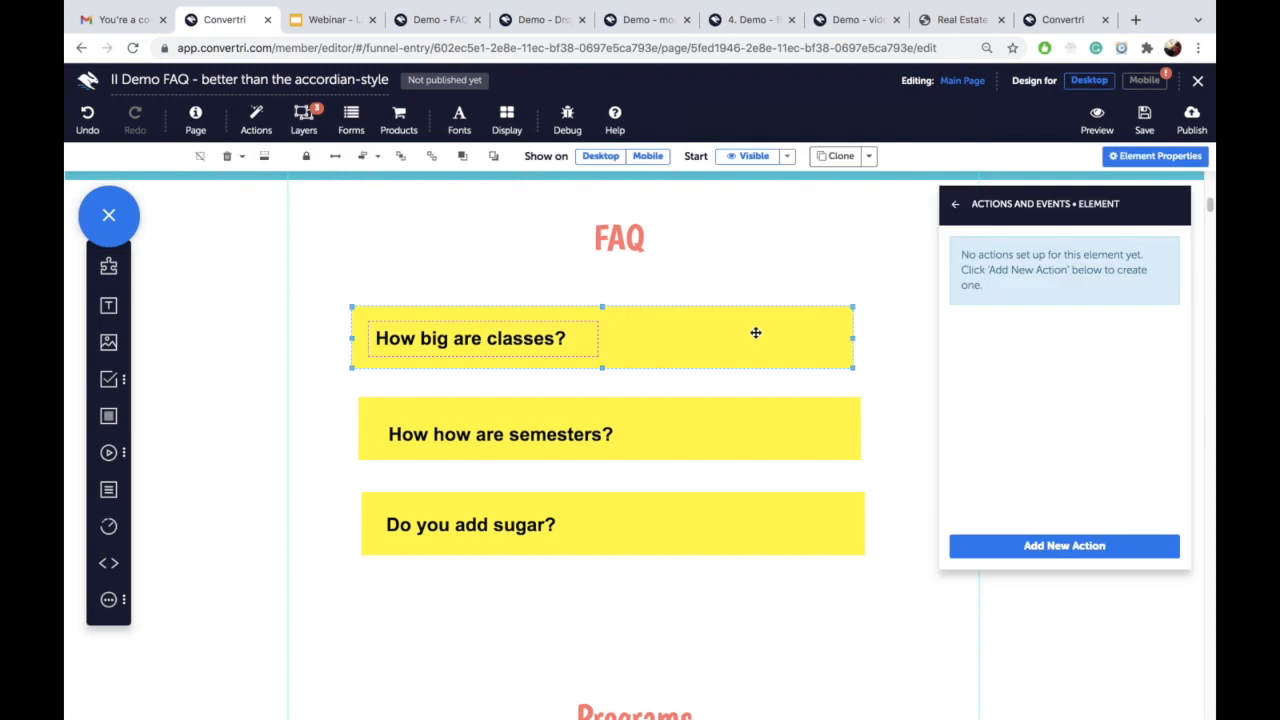
click(955, 203)
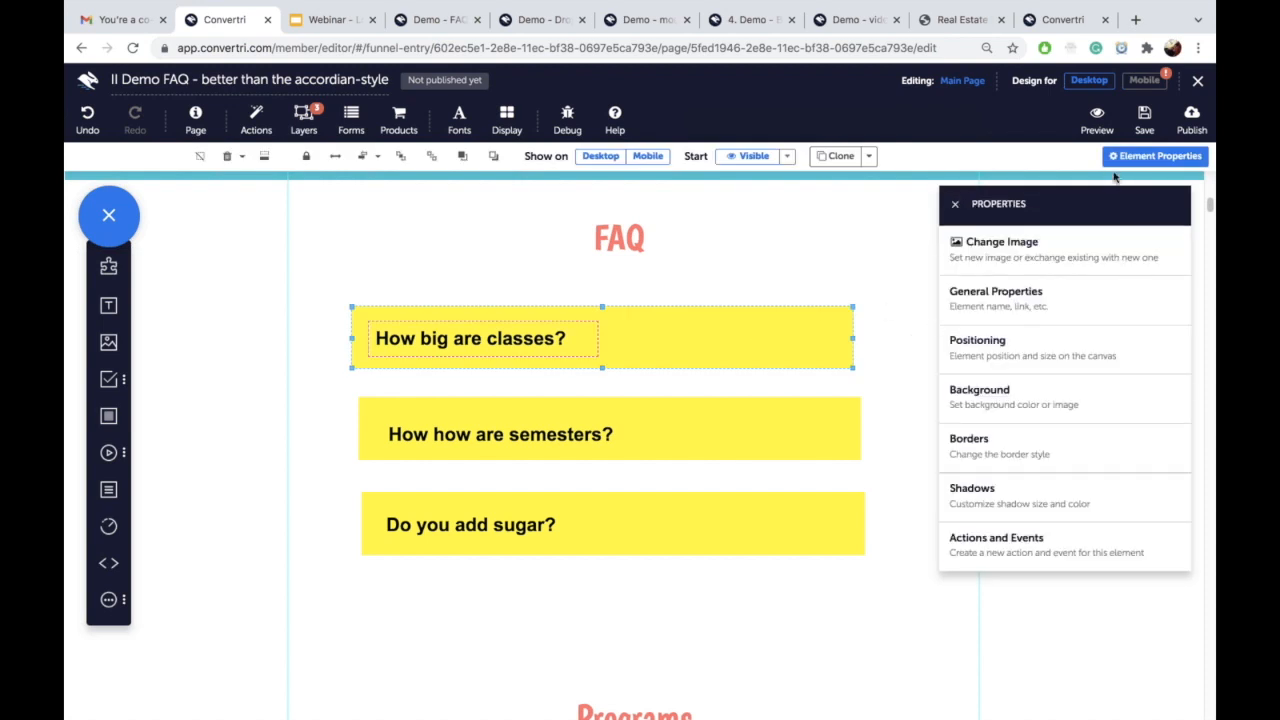
click(1002, 566)
click(1030, 545)
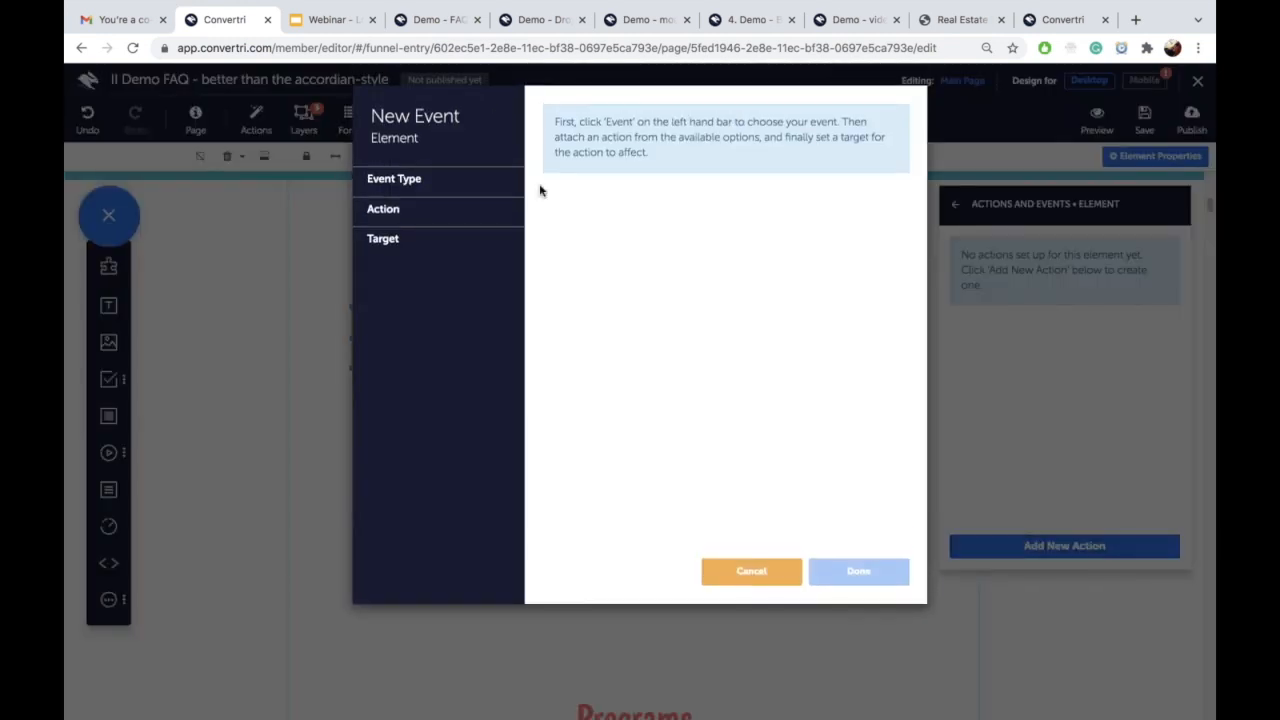
click(432, 190)
click(420, 208)
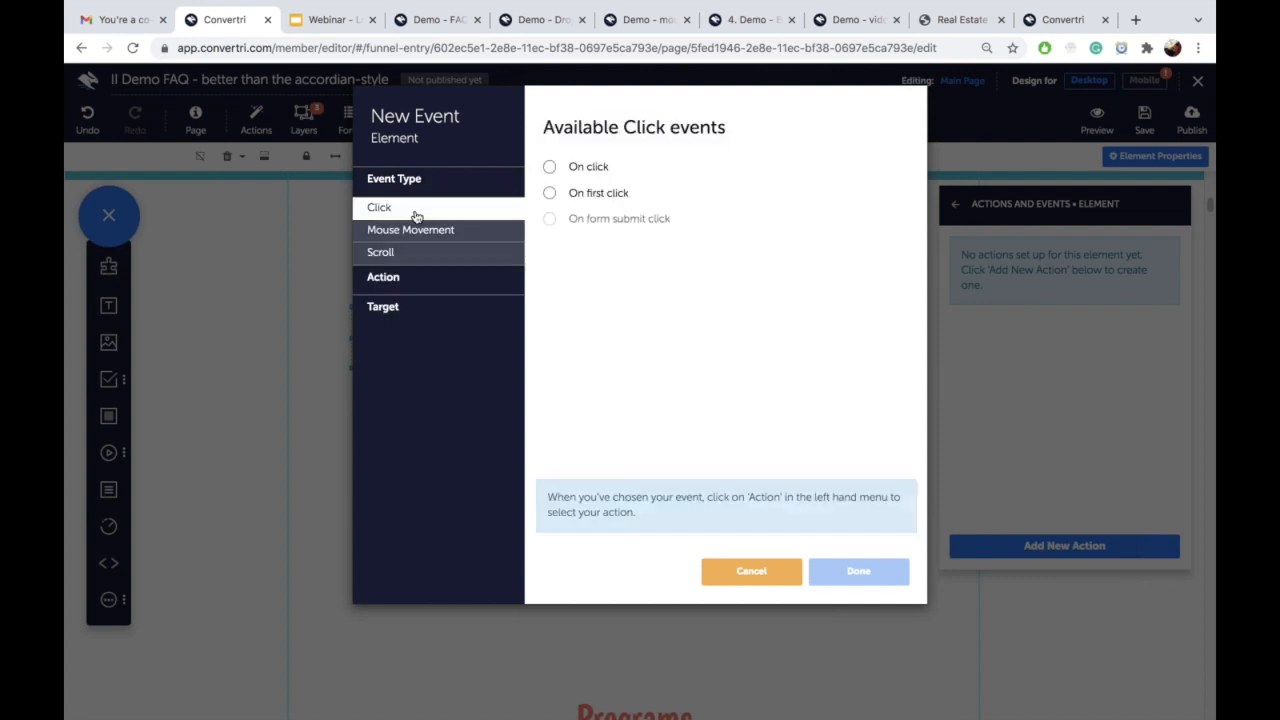
click(550, 167)
click(463, 278)
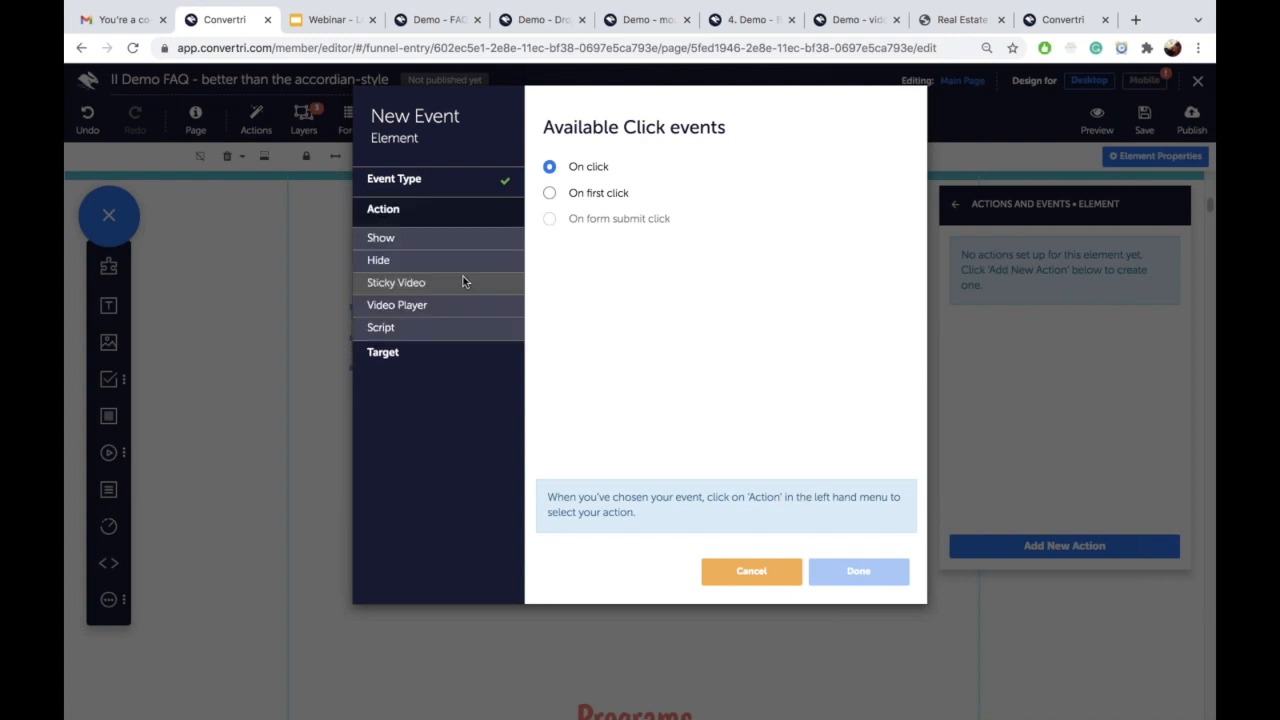
click(401, 244)
click(550, 168)
click(461, 351)
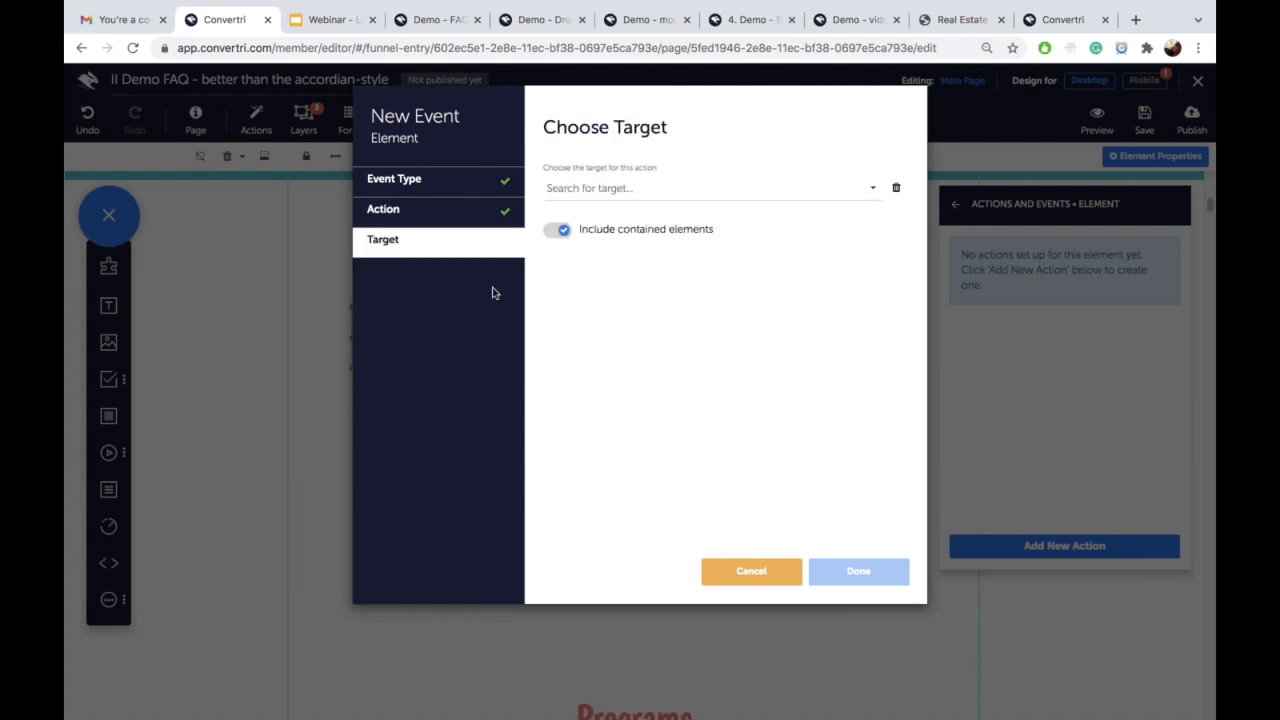
click(576, 191)
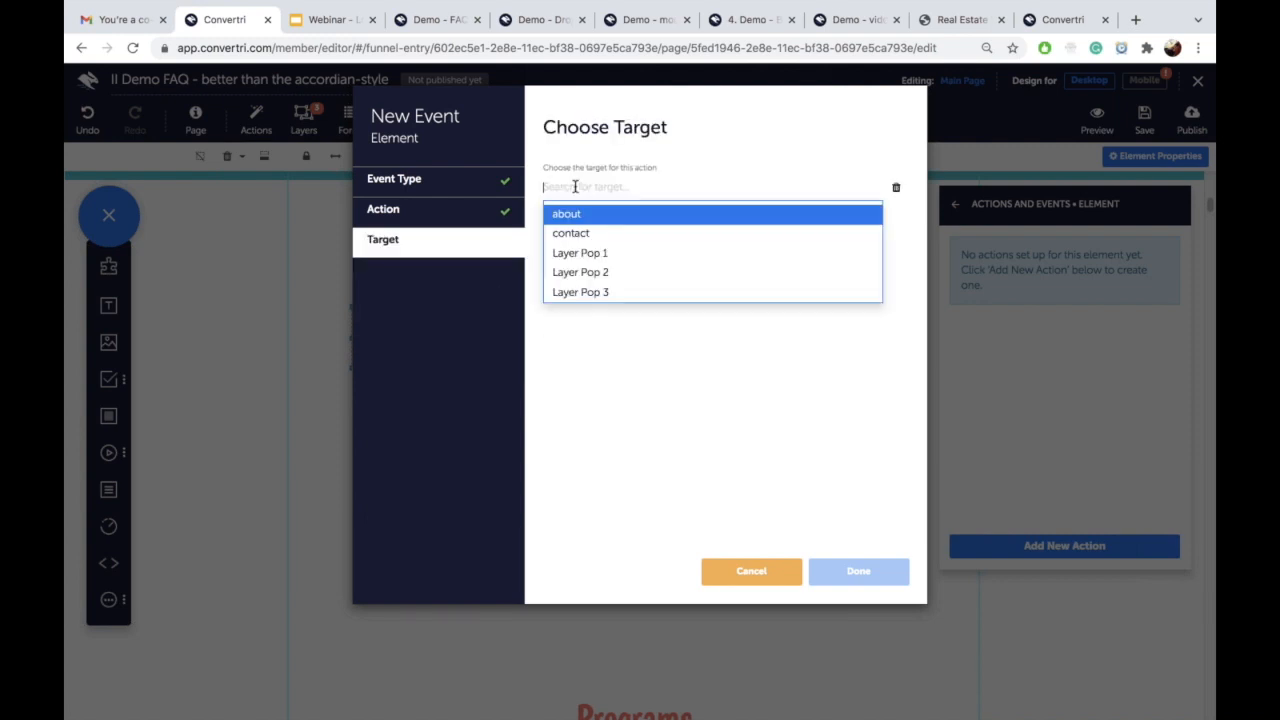
click(619, 257)
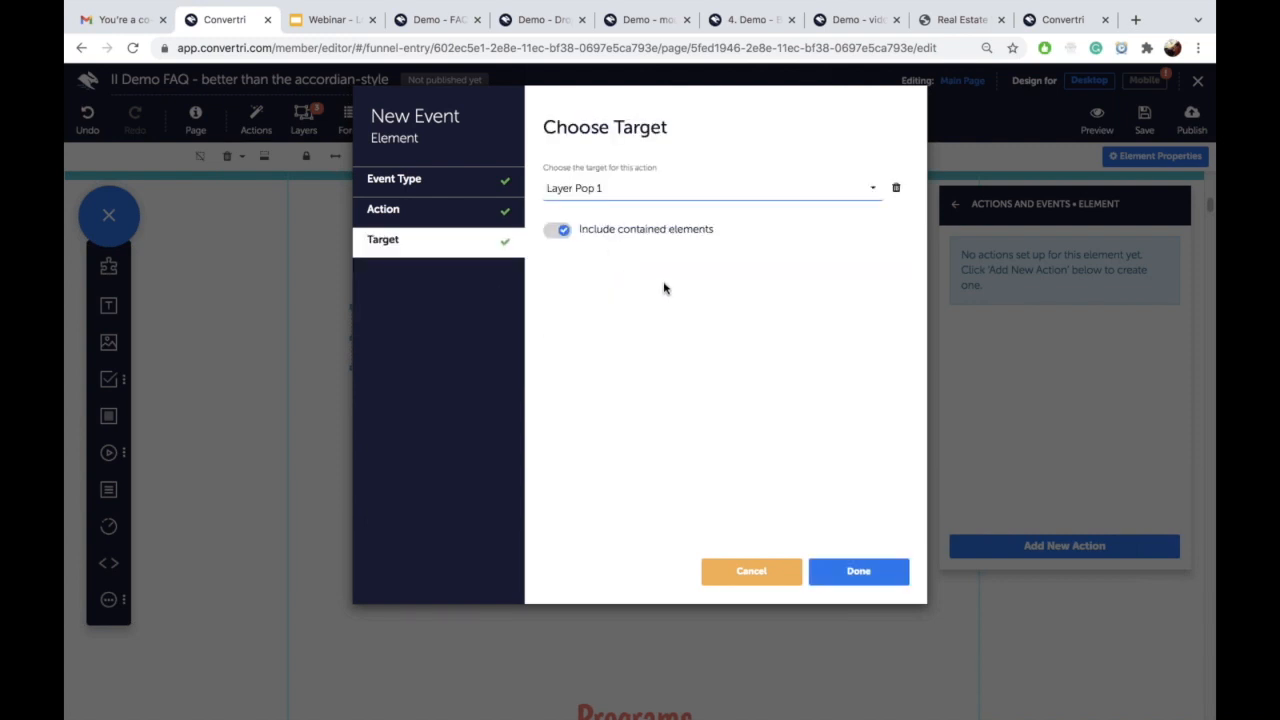
click(843, 579)
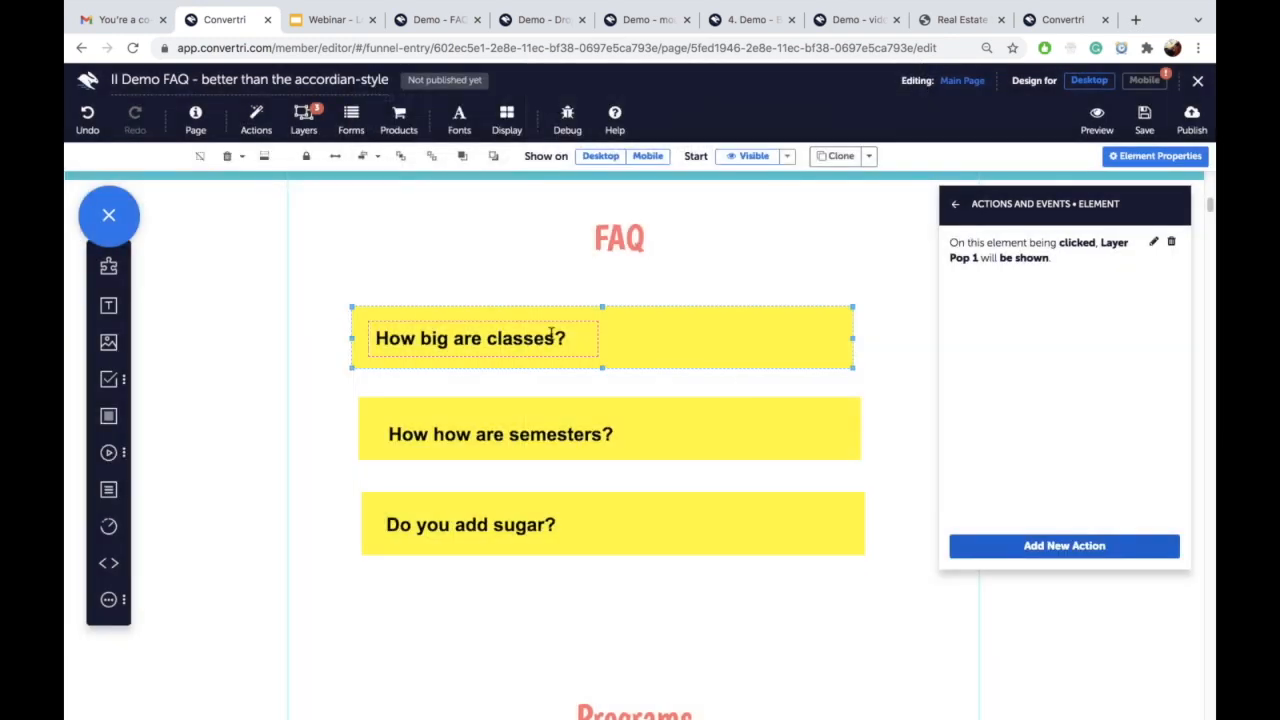
Step: Give that box's question text the same On click action showing Layer Pop 1
click(546, 337)
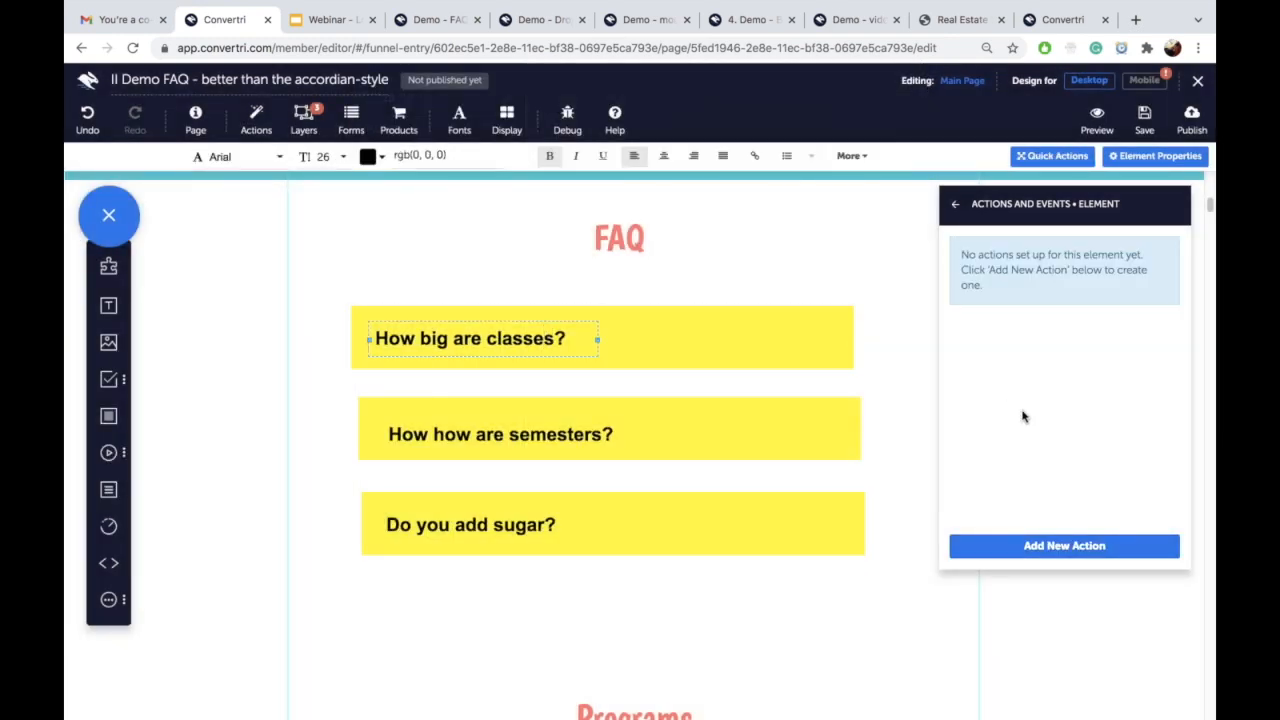
click(1033, 546)
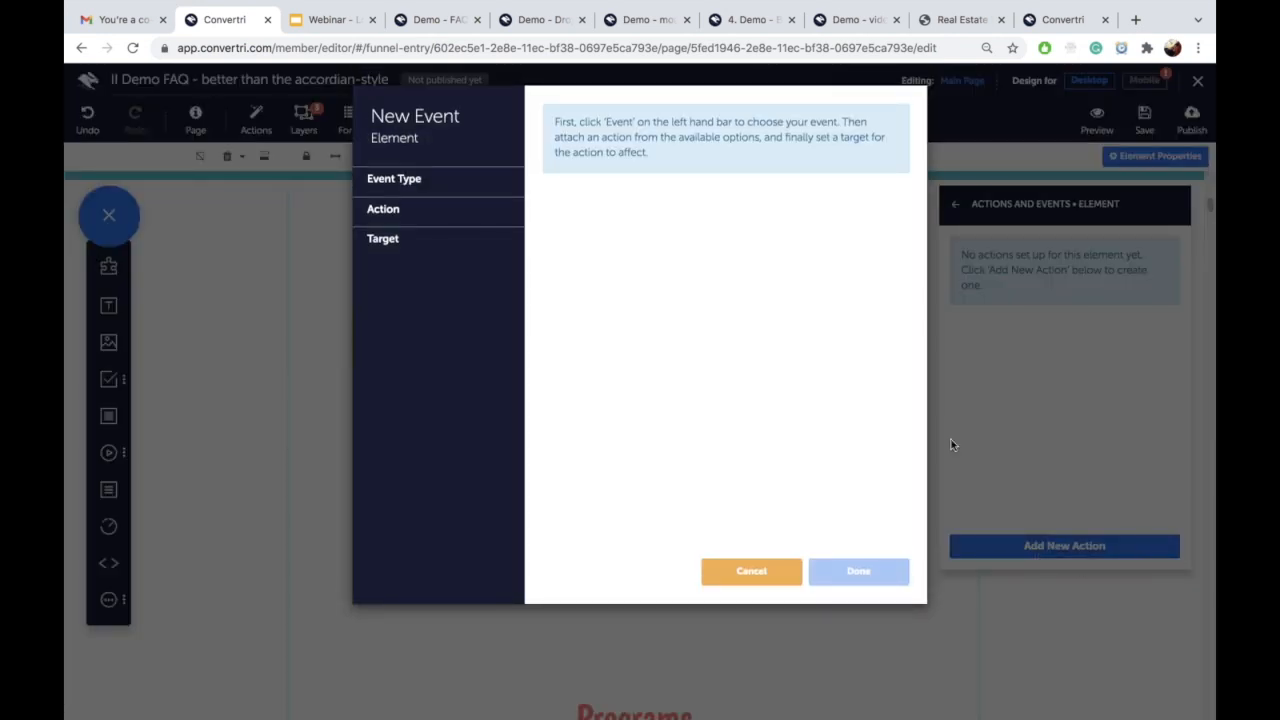
click(433, 186)
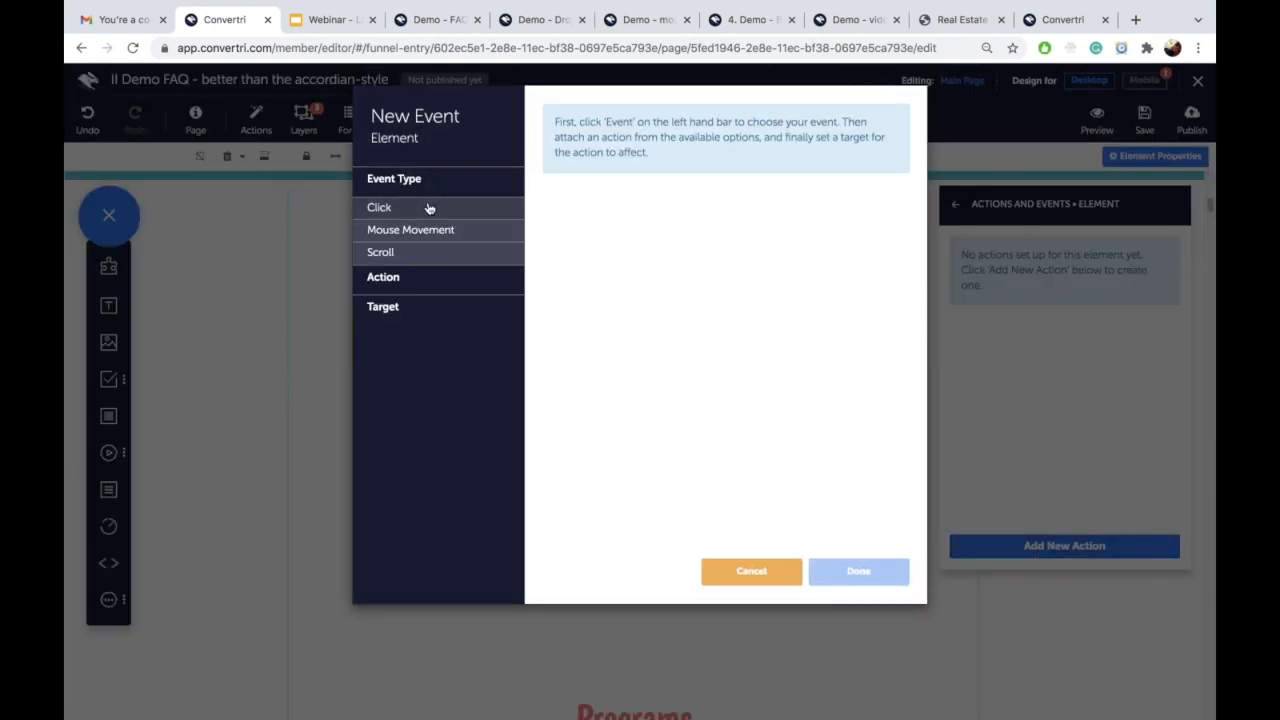
click(428, 208)
click(551, 167)
click(390, 277)
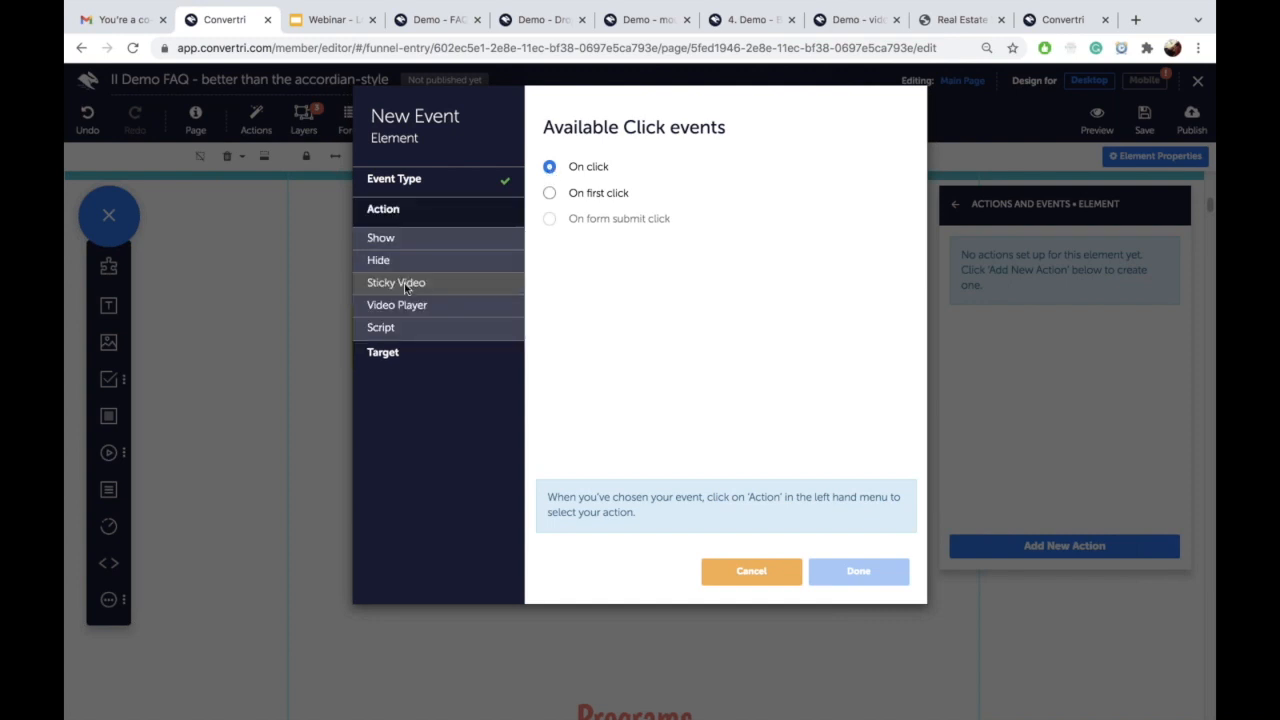
click(410, 240)
click(549, 167)
click(391, 360)
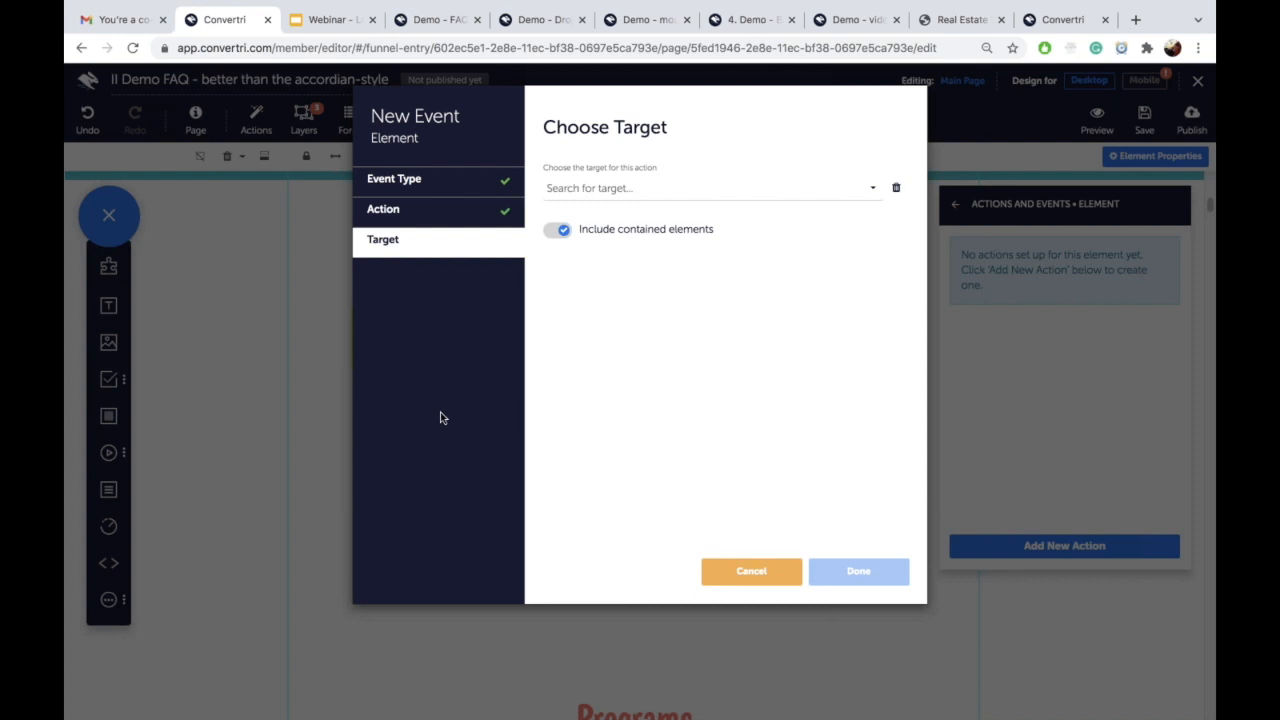
click(631, 189)
click(634, 256)
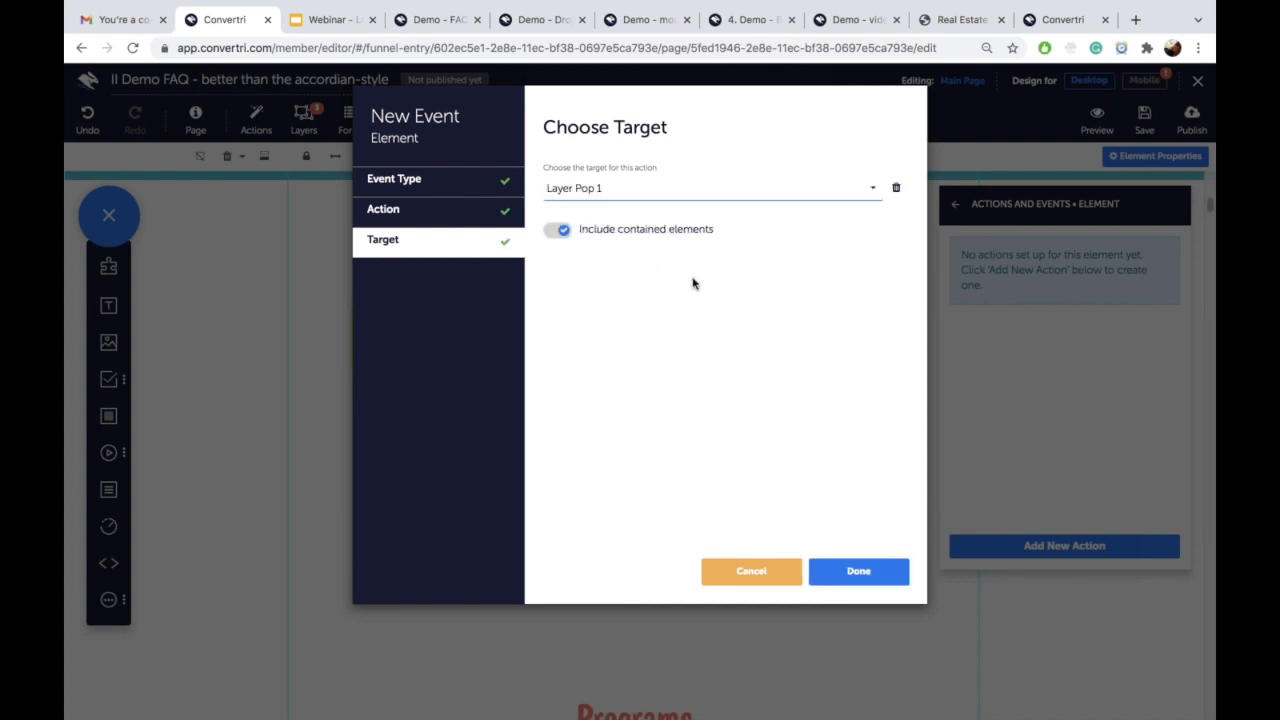
click(871, 577)
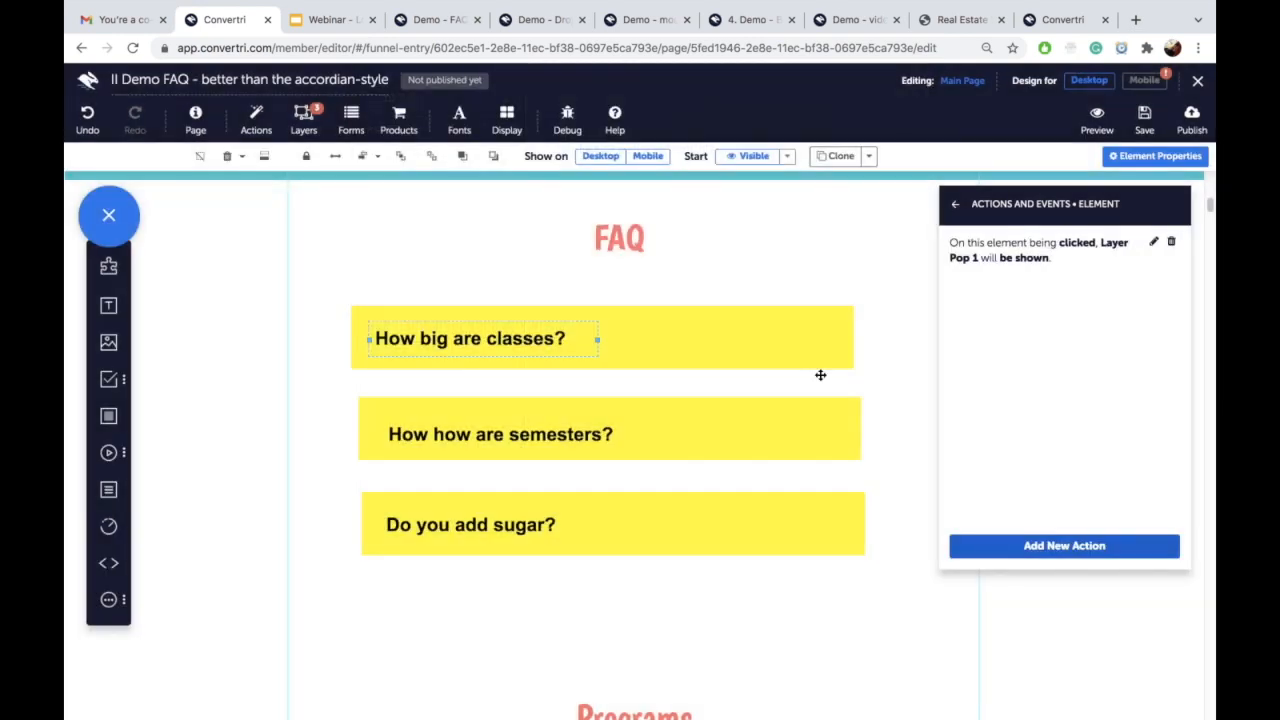
click(689, 424)
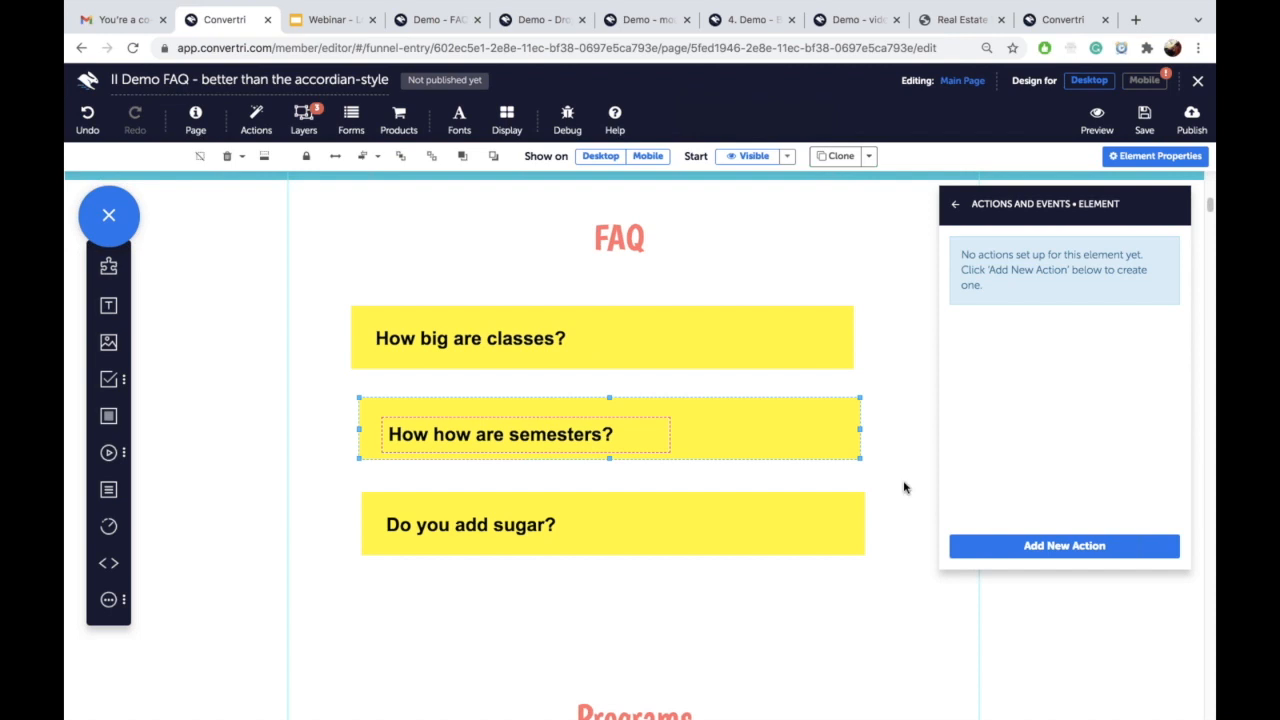
Step: Give the second question box an On click action that shows Layer Pop 2
click(1003, 546)
click(443, 180)
click(423, 209)
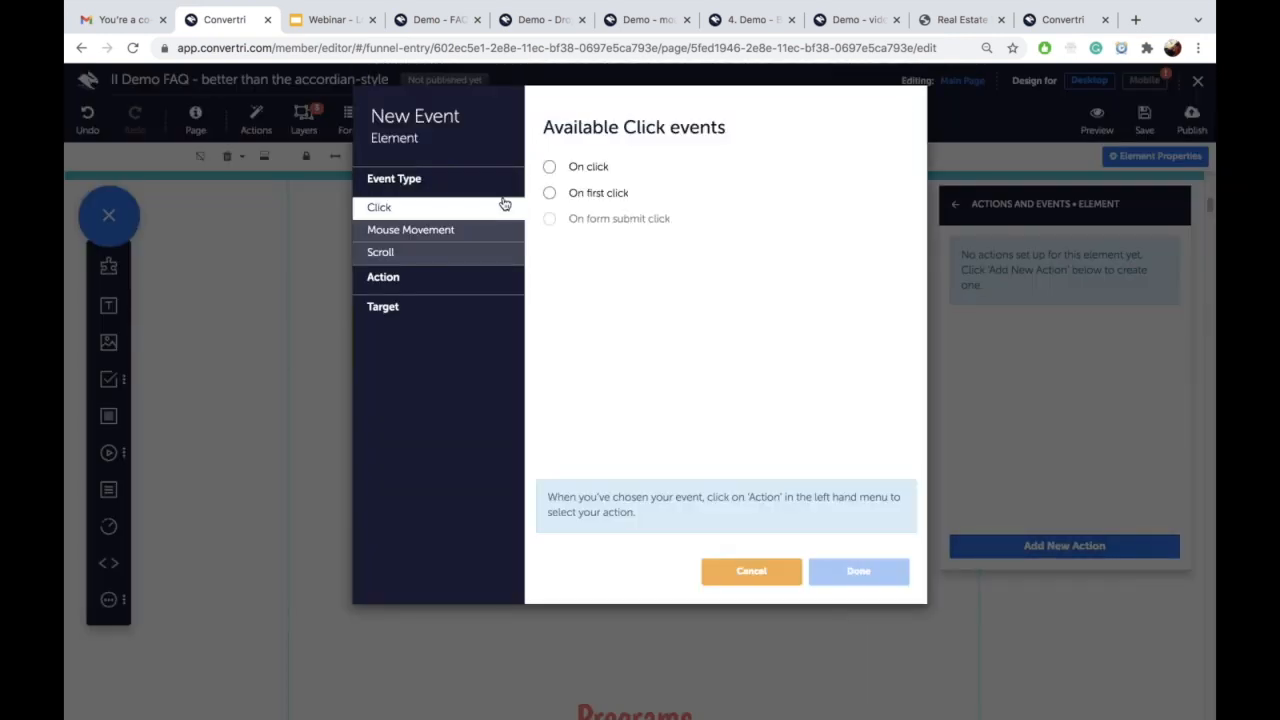
click(549, 167)
click(410, 277)
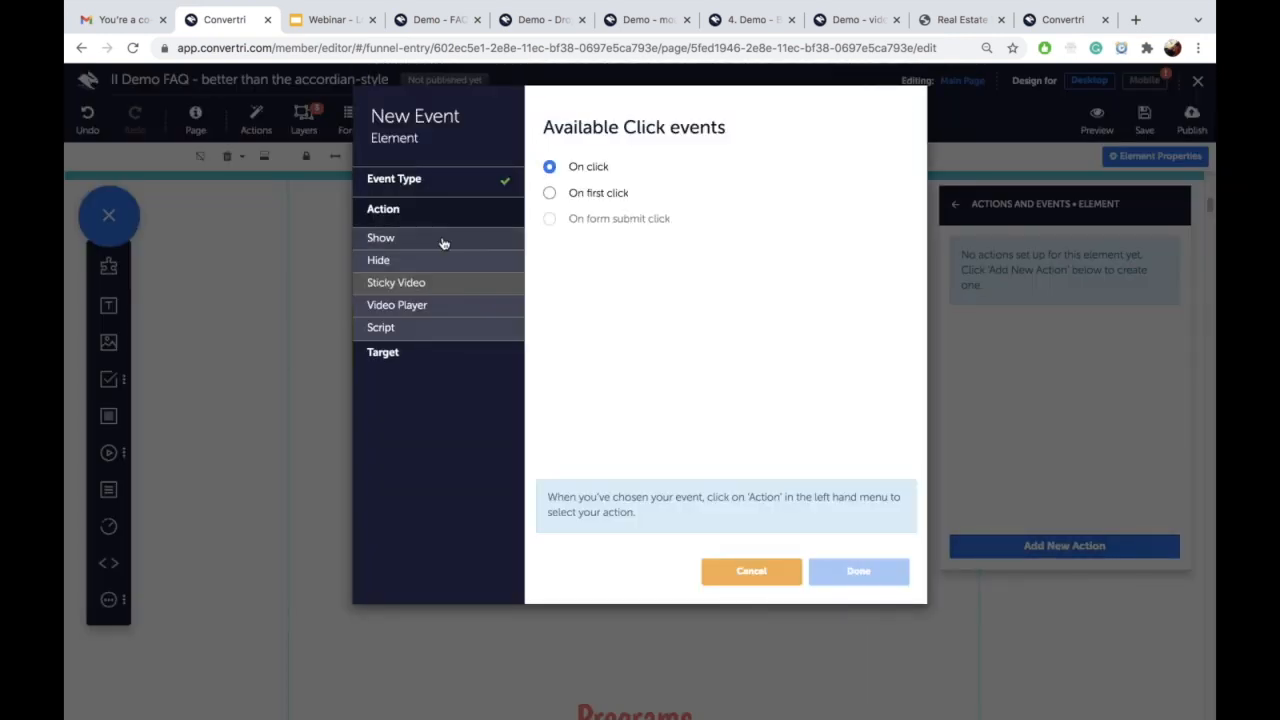
click(438, 240)
click(549, 167)
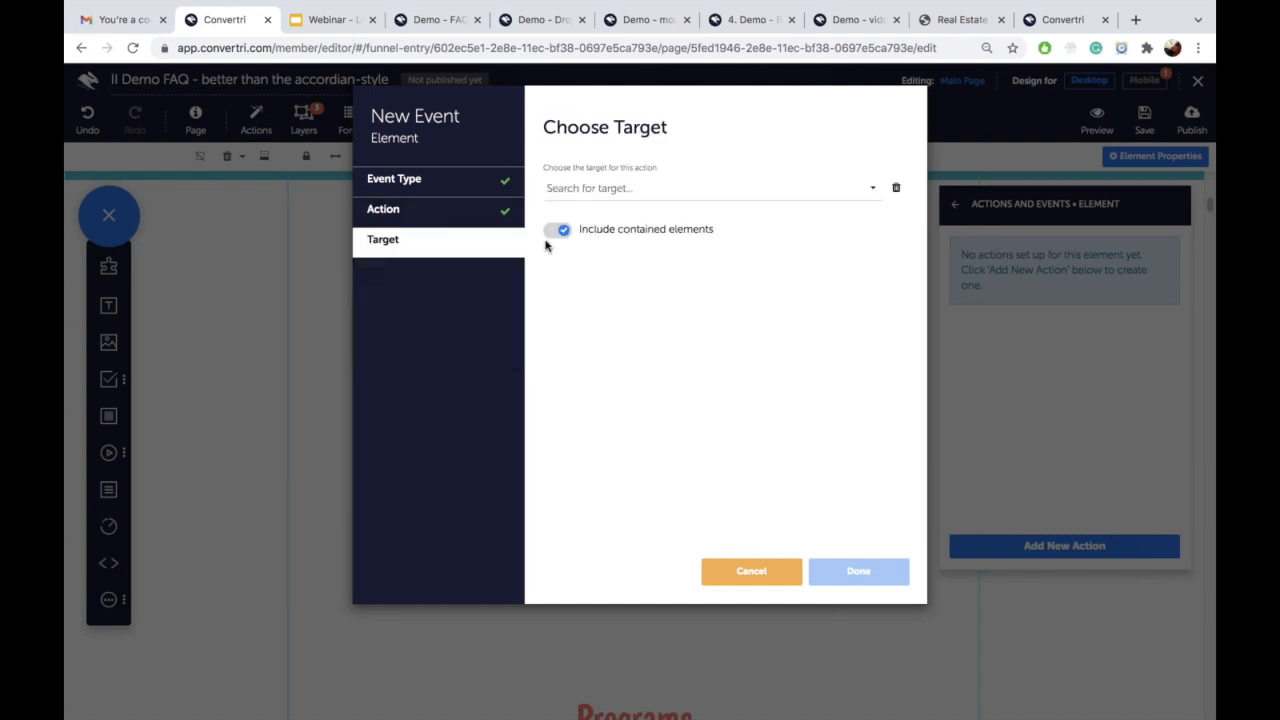
click(567, 190)
click(595, 270)
click(837, 563)
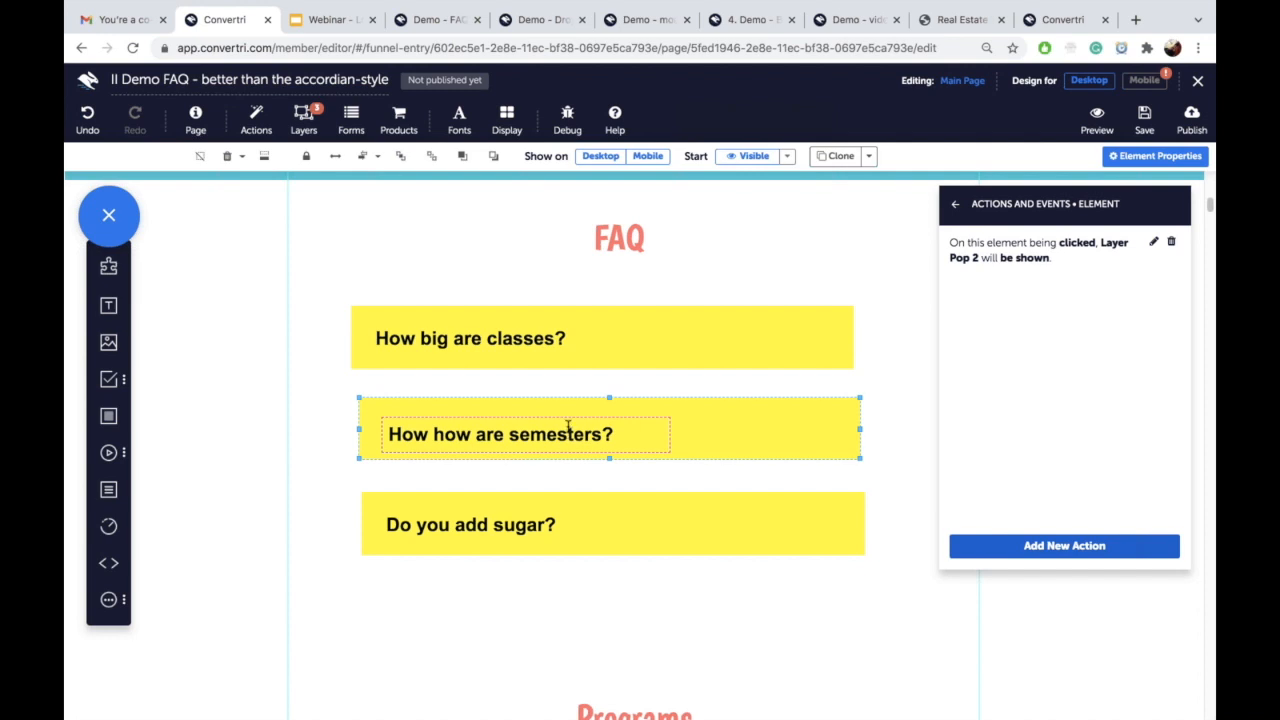
Step: Give the second box's question text the same On click action showing Layer Pop 2
click(568, 428)
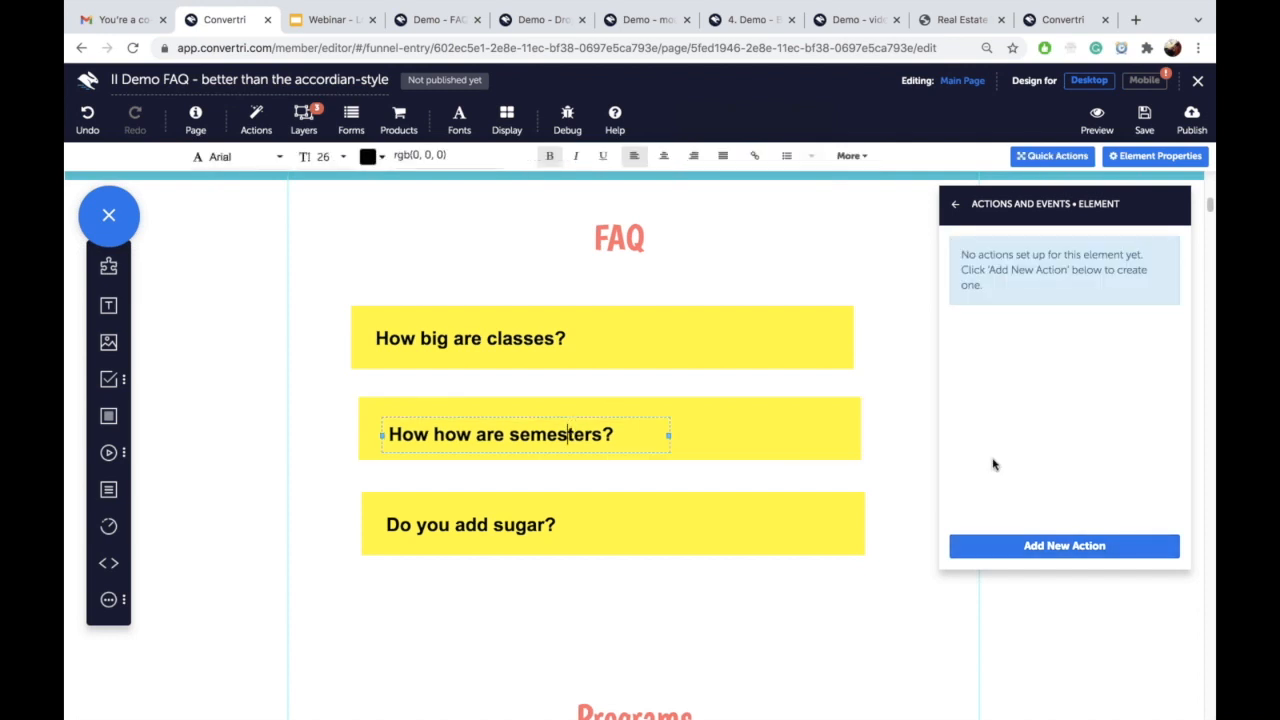
click(1004, 546)
click(458, 186)
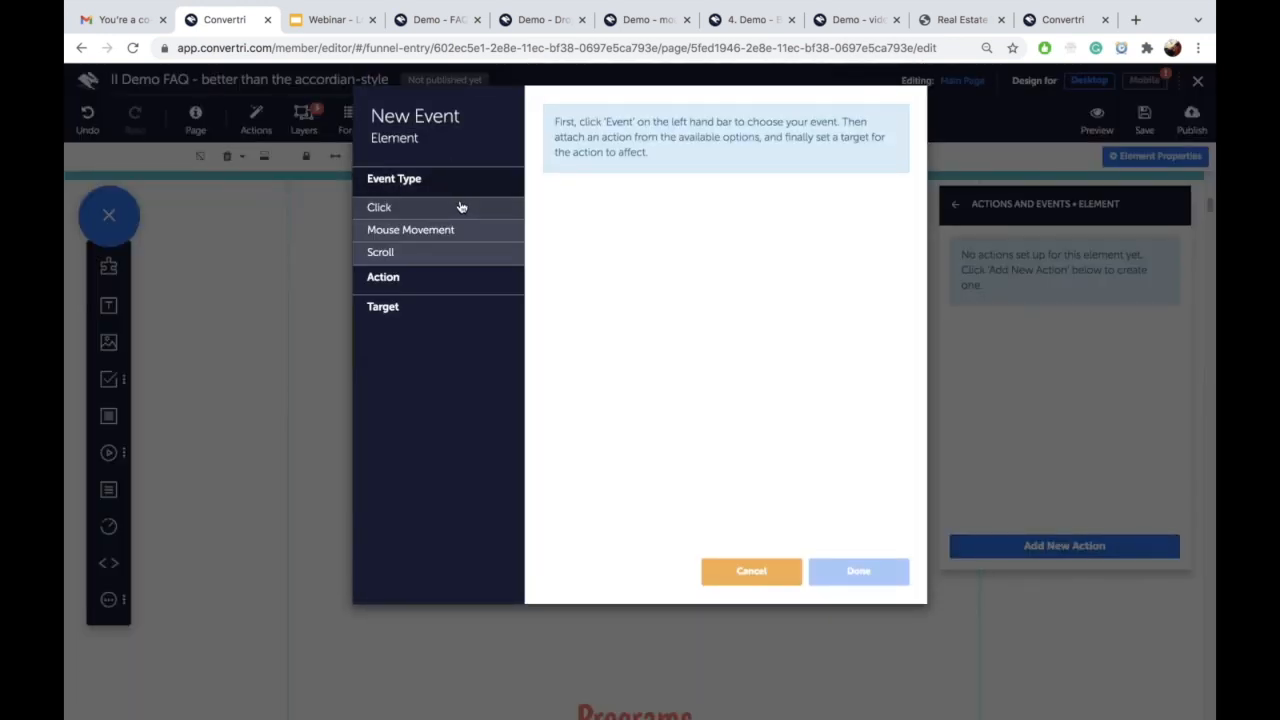
click(461, 207)
click(549, 166)
click(482, 281)
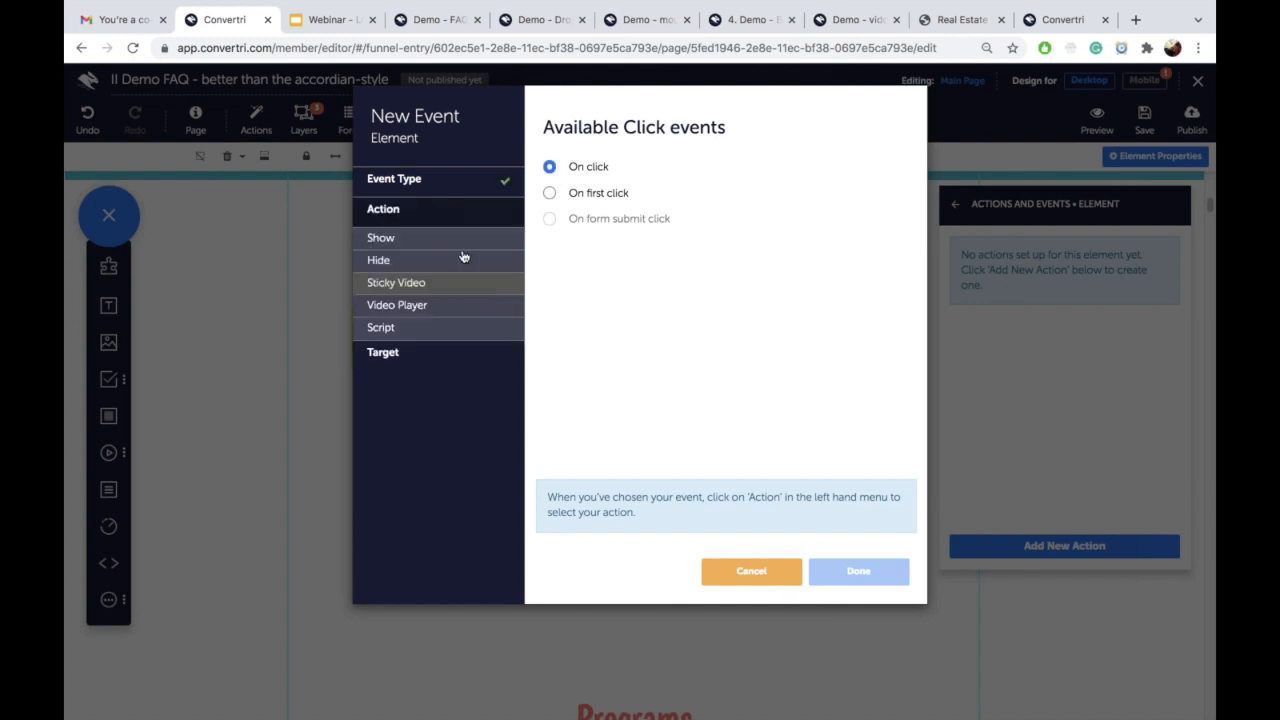
click(459, 240)
click(548, 168)
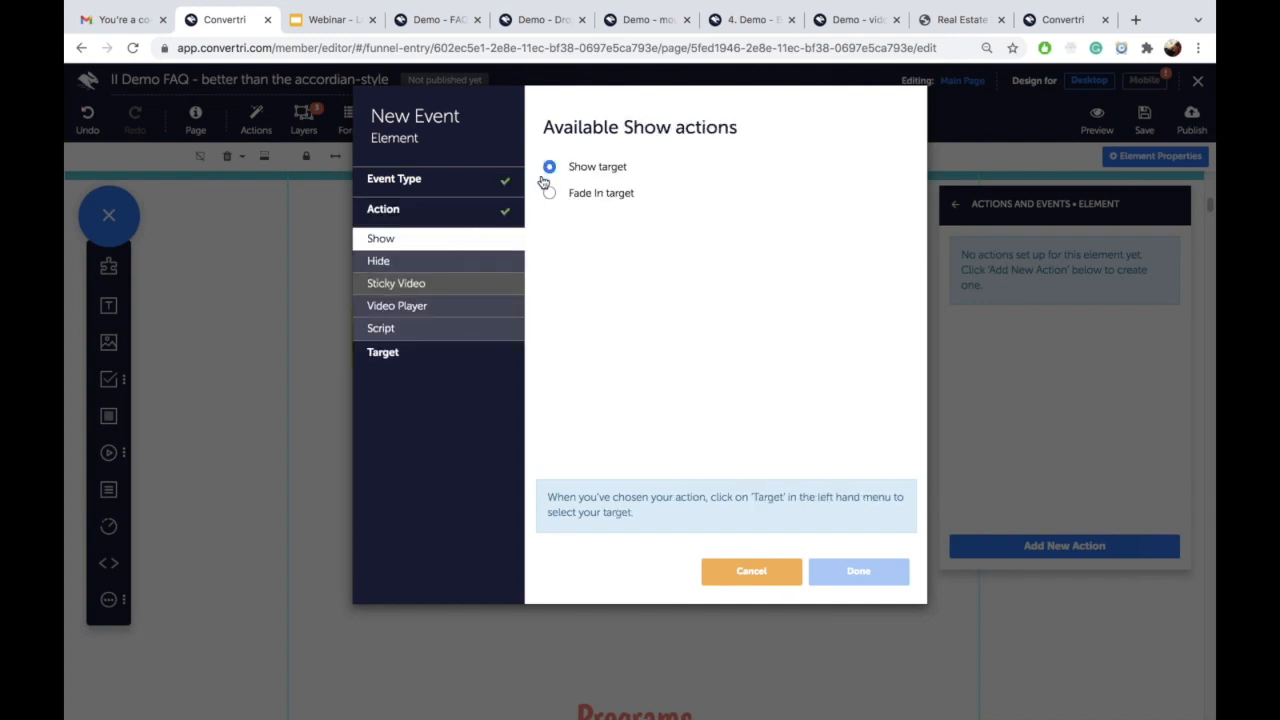
click(463, 355)
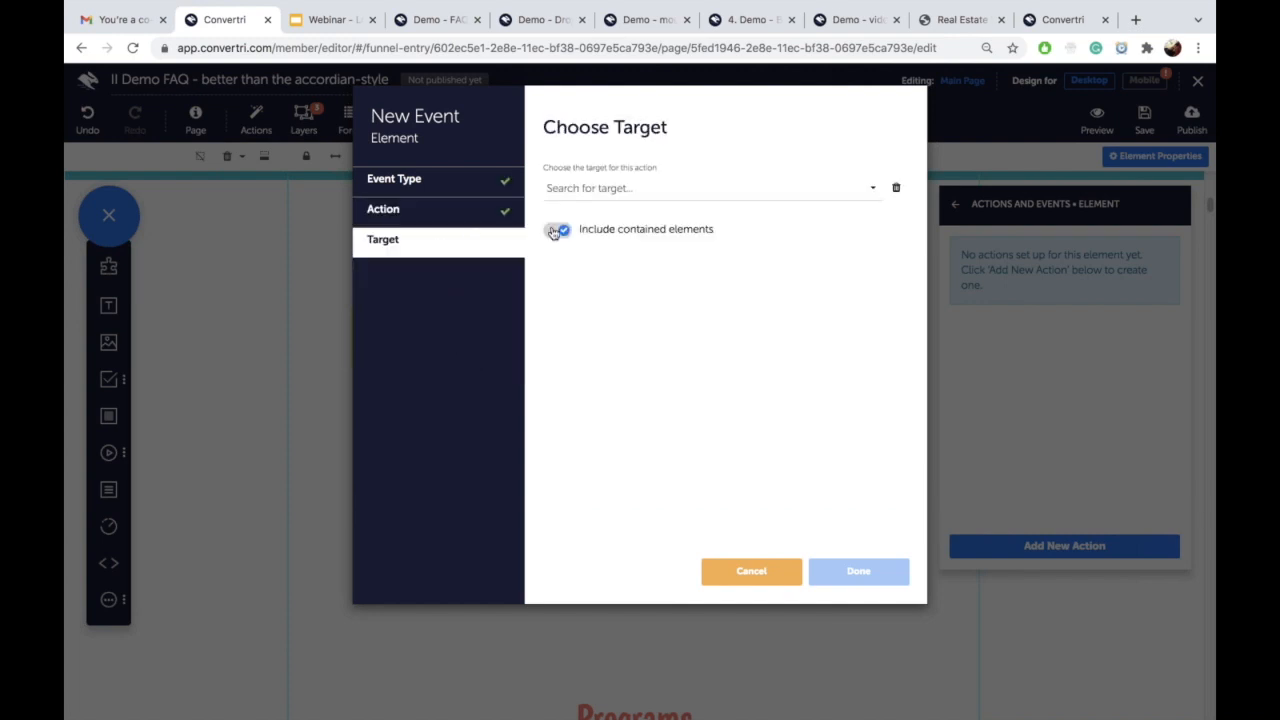
click(687, 190)
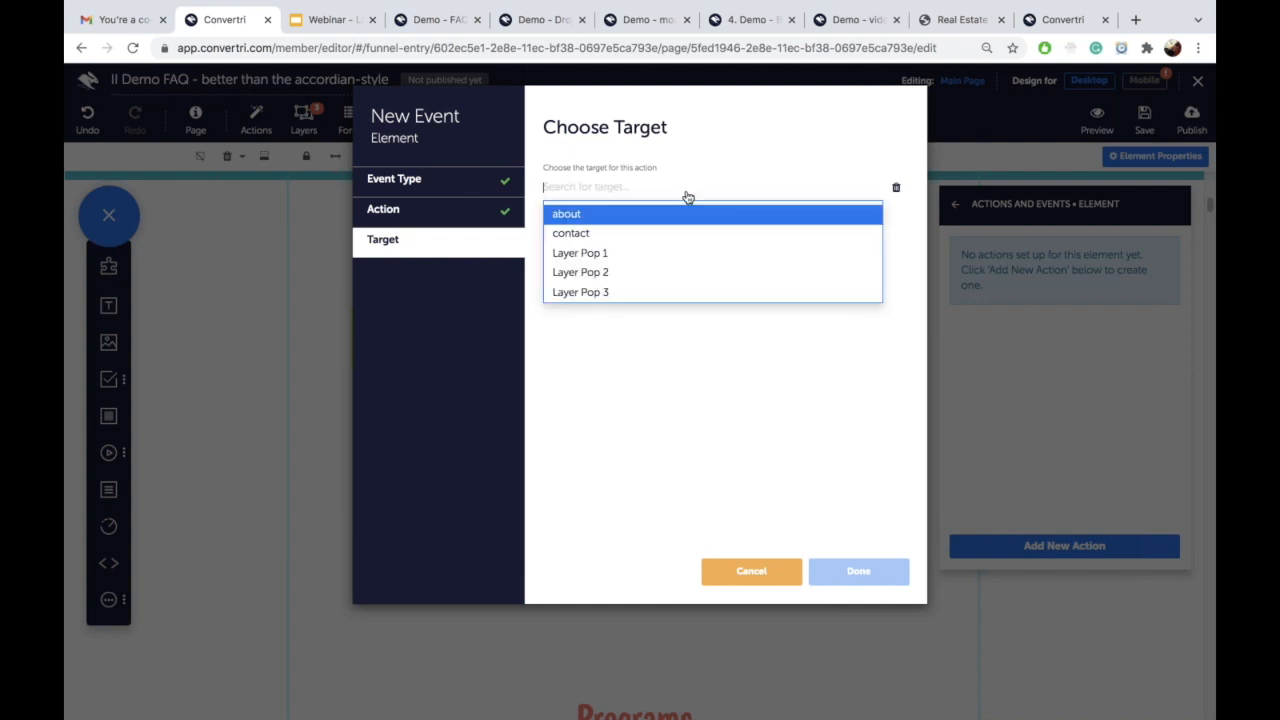
click(667, 280)
click(840, 571)
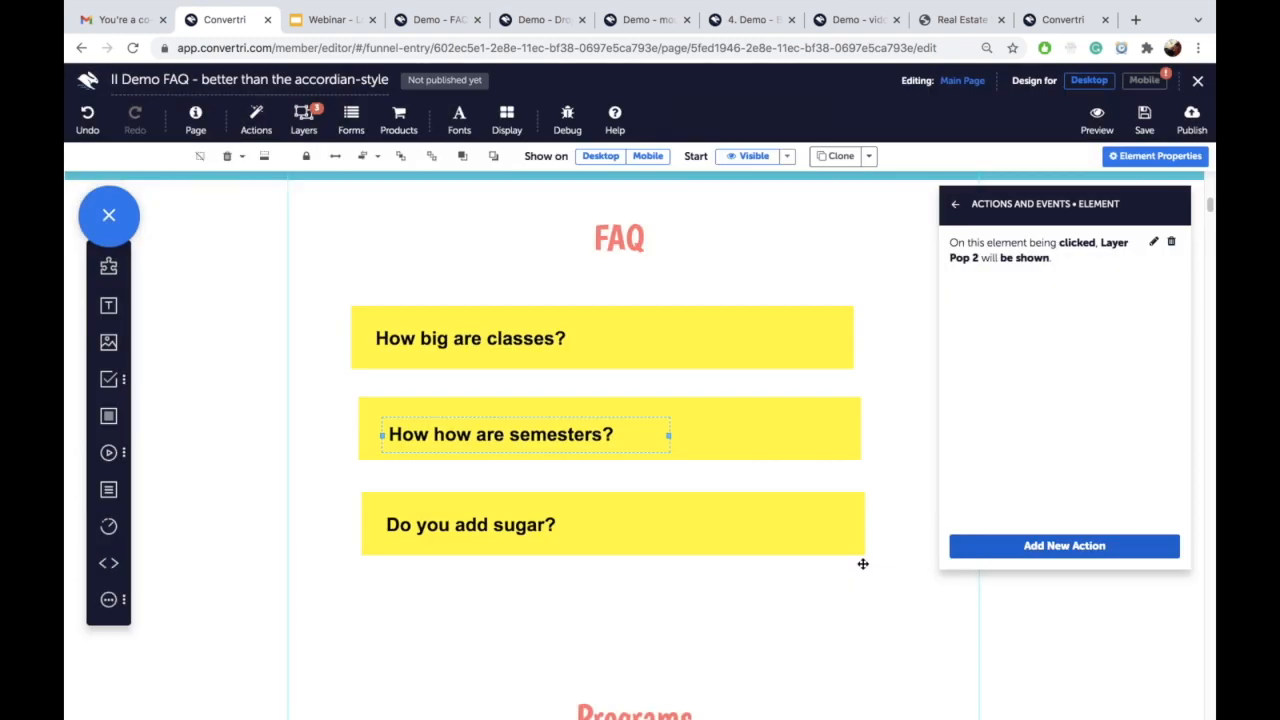
scroll(819, 523, down, 1)
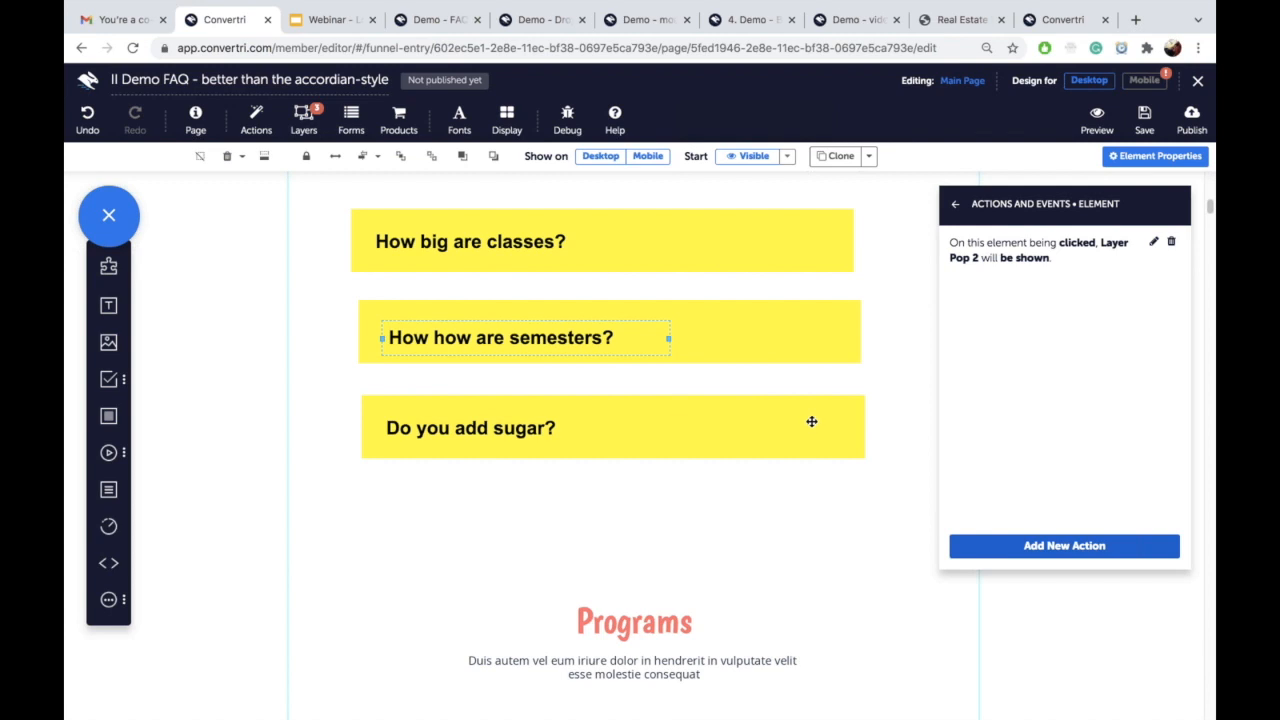
Step: Give the 'Do you add sugar?' box an On click > Show target action for Layer Pop 3
click(812, 421)
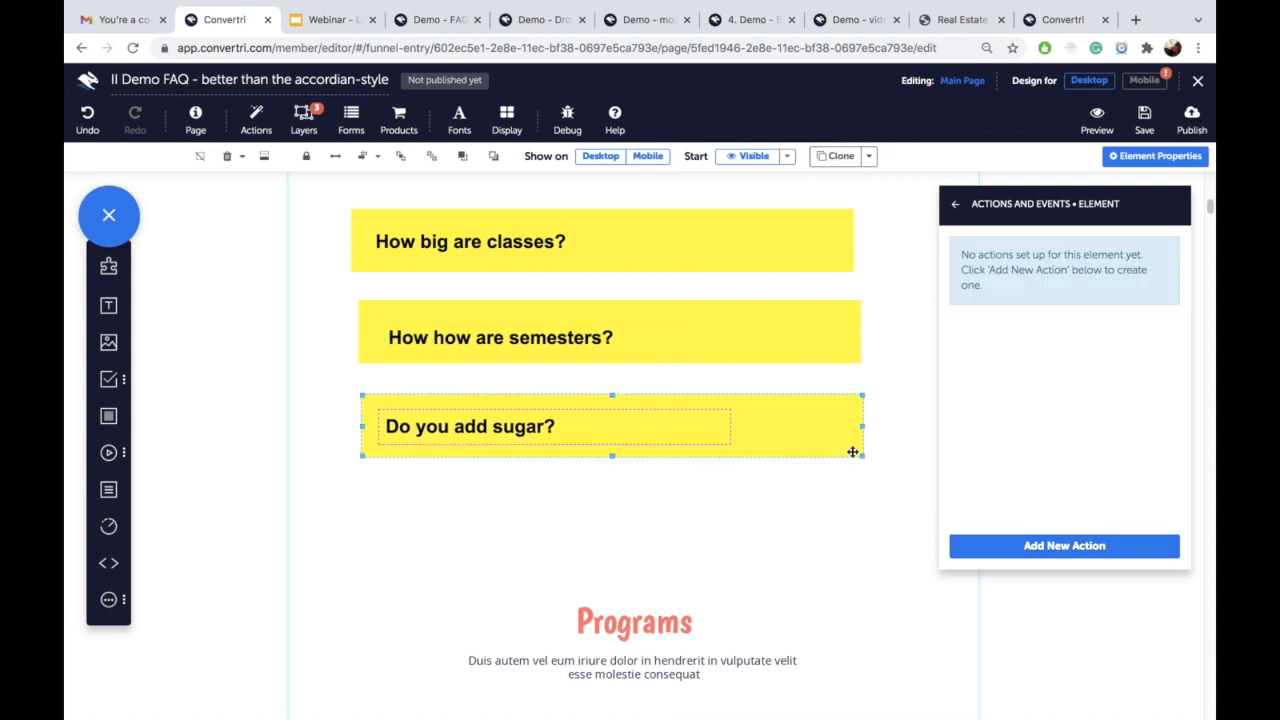
click(1029, 548)
click(474, 182)
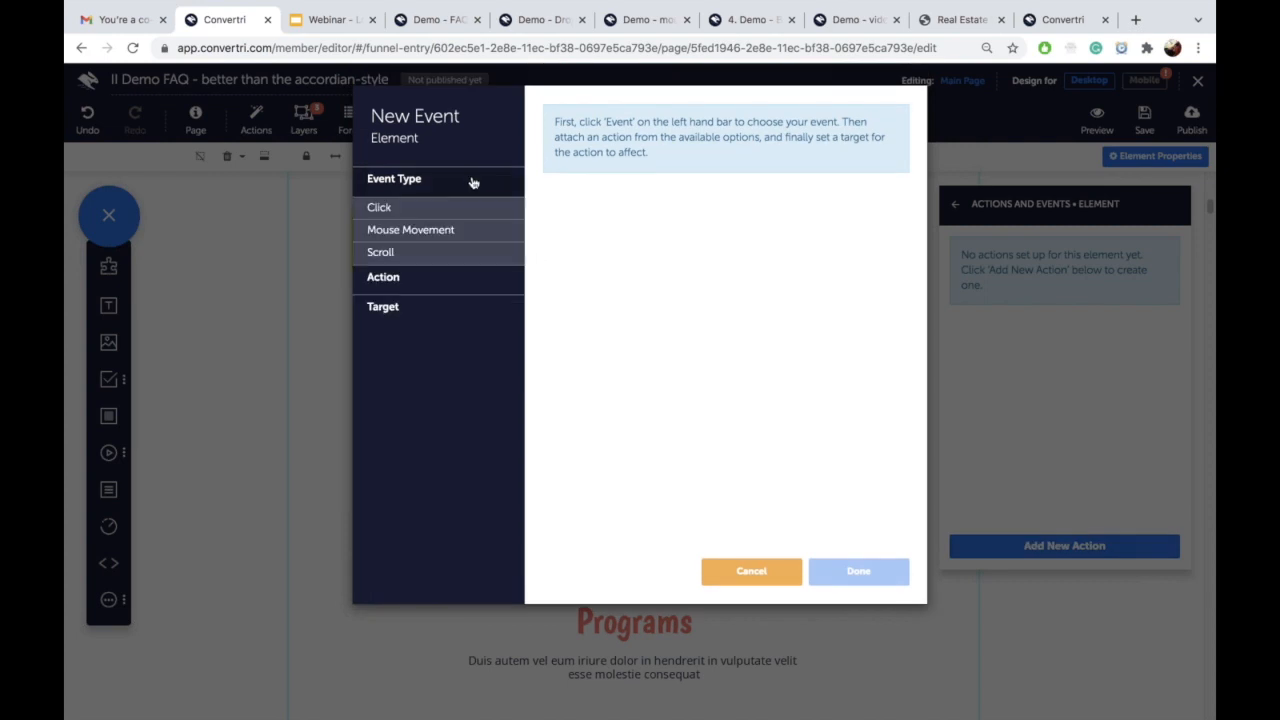
click(442, 212)
click(549, 168)
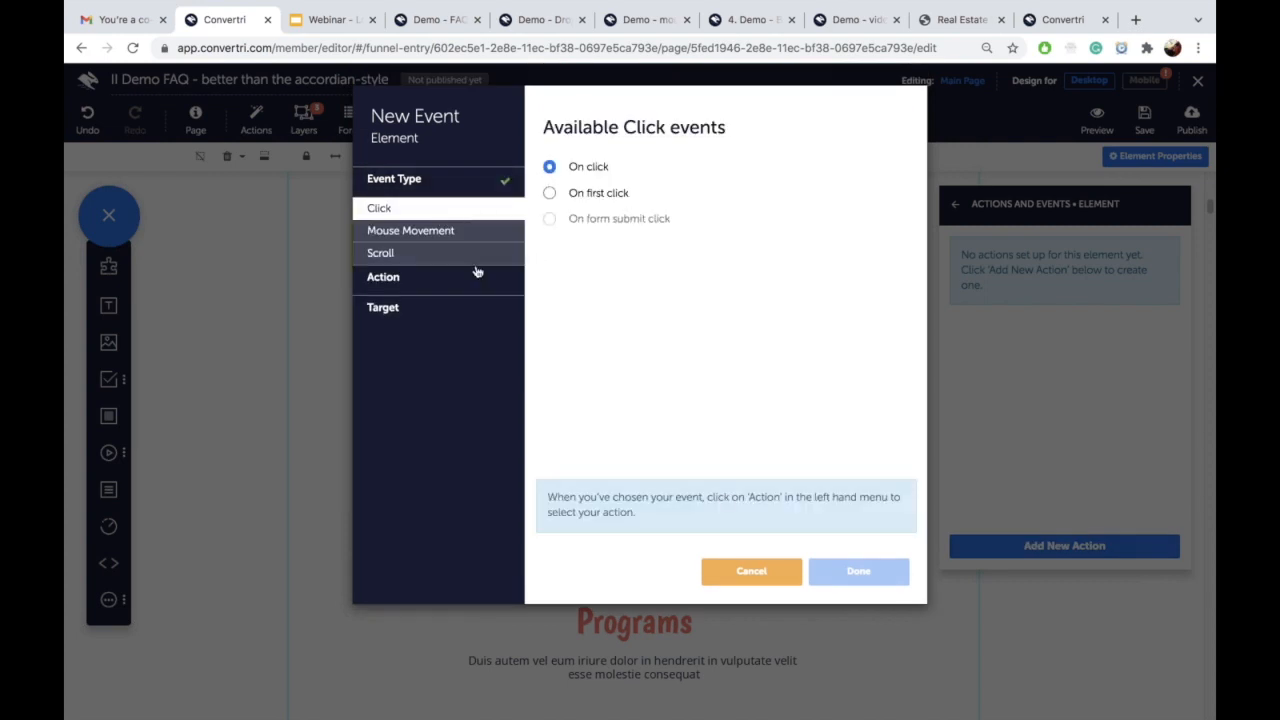
click(455, 278)
click(440, 238)
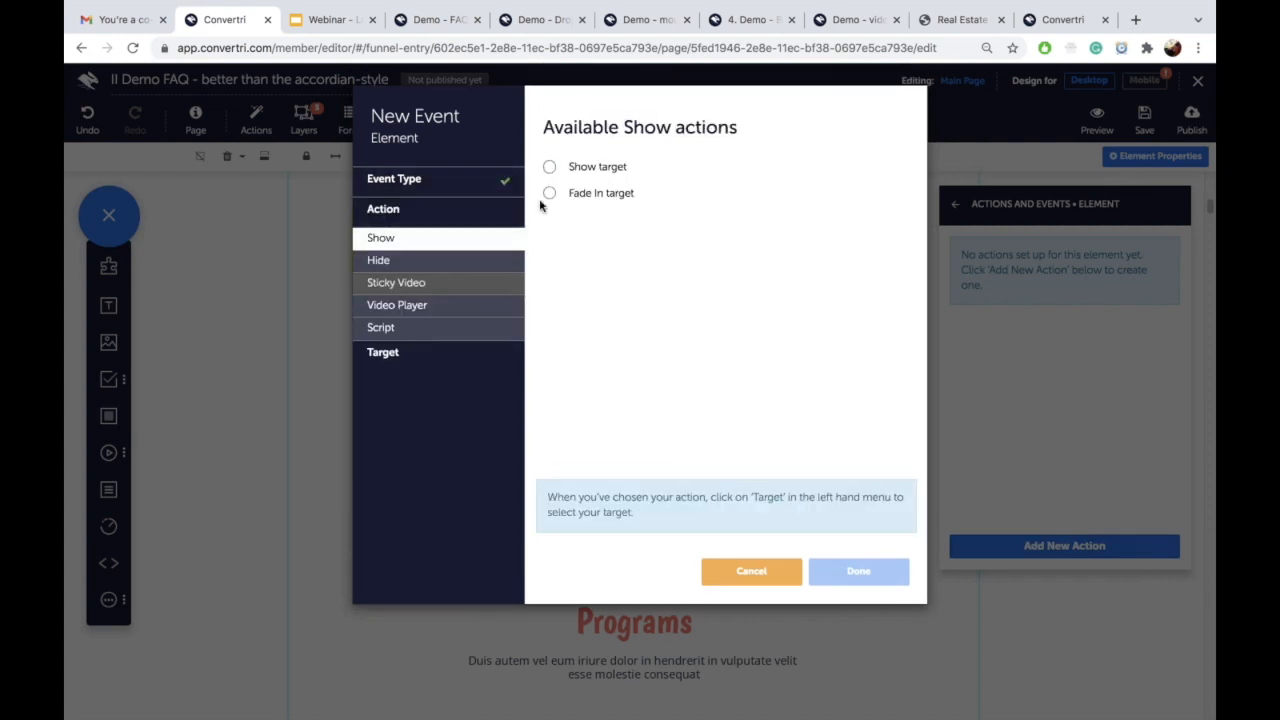
click(549, 167)
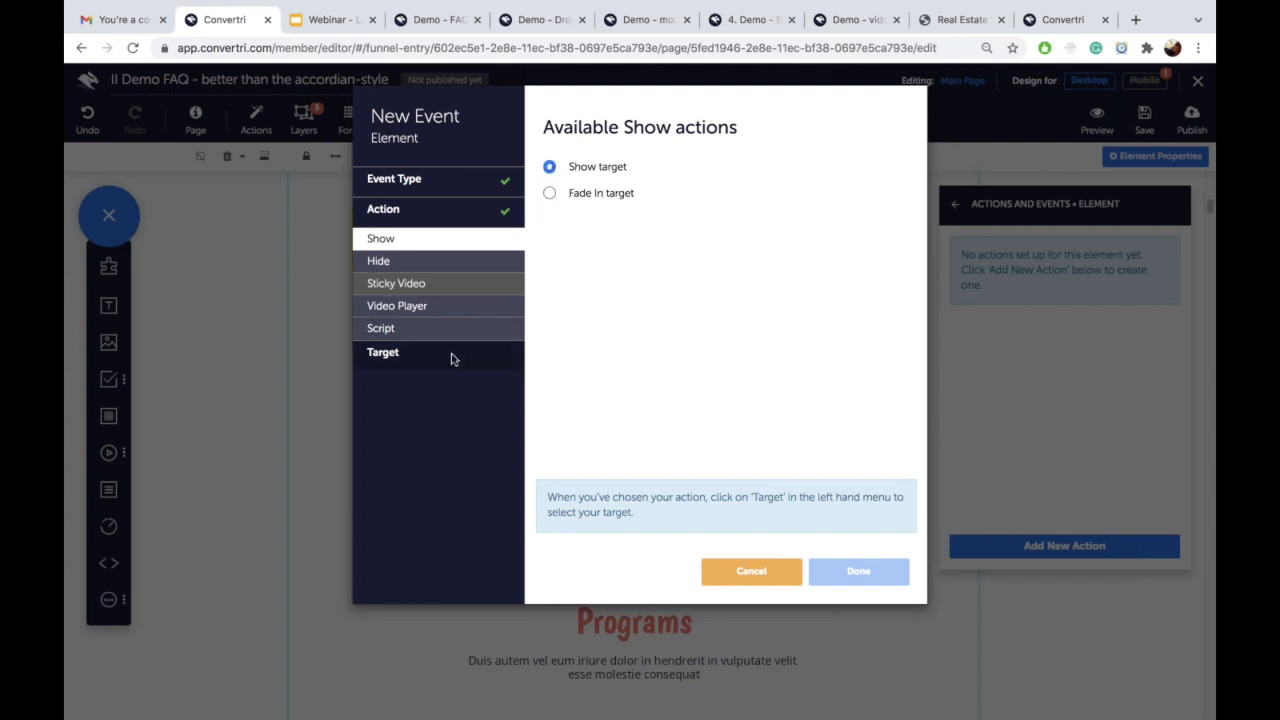
click(451, 358)
click(566, 188)
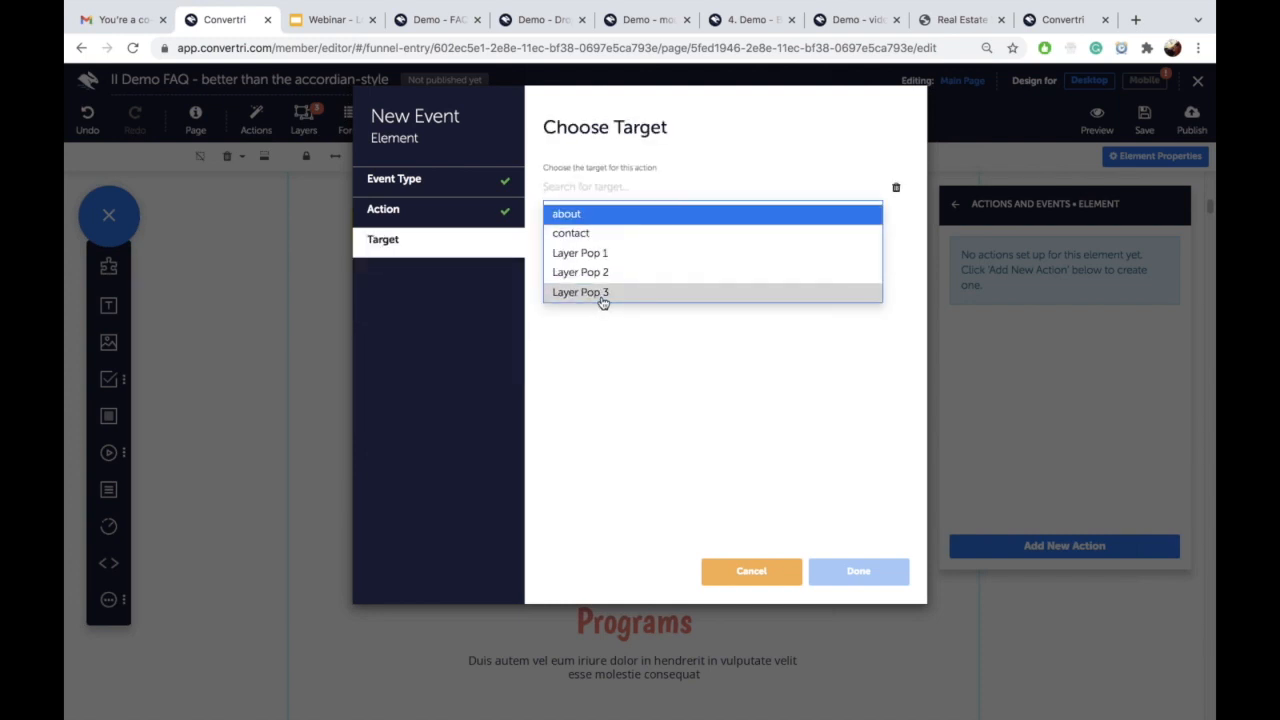
click(582, 292)
click(847, 568)
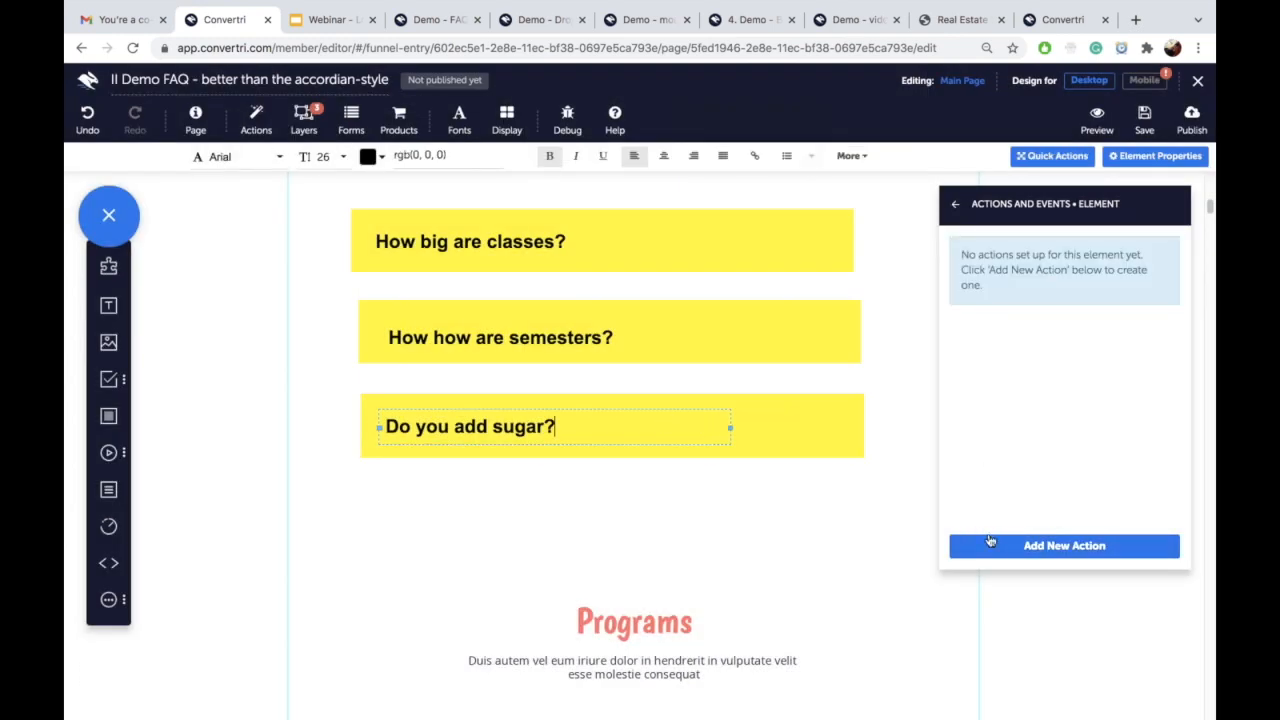
Step: Add the same On click > Show target Layer Pop 3 action to the sugar question text
click(991, 540)
click(480, 183)
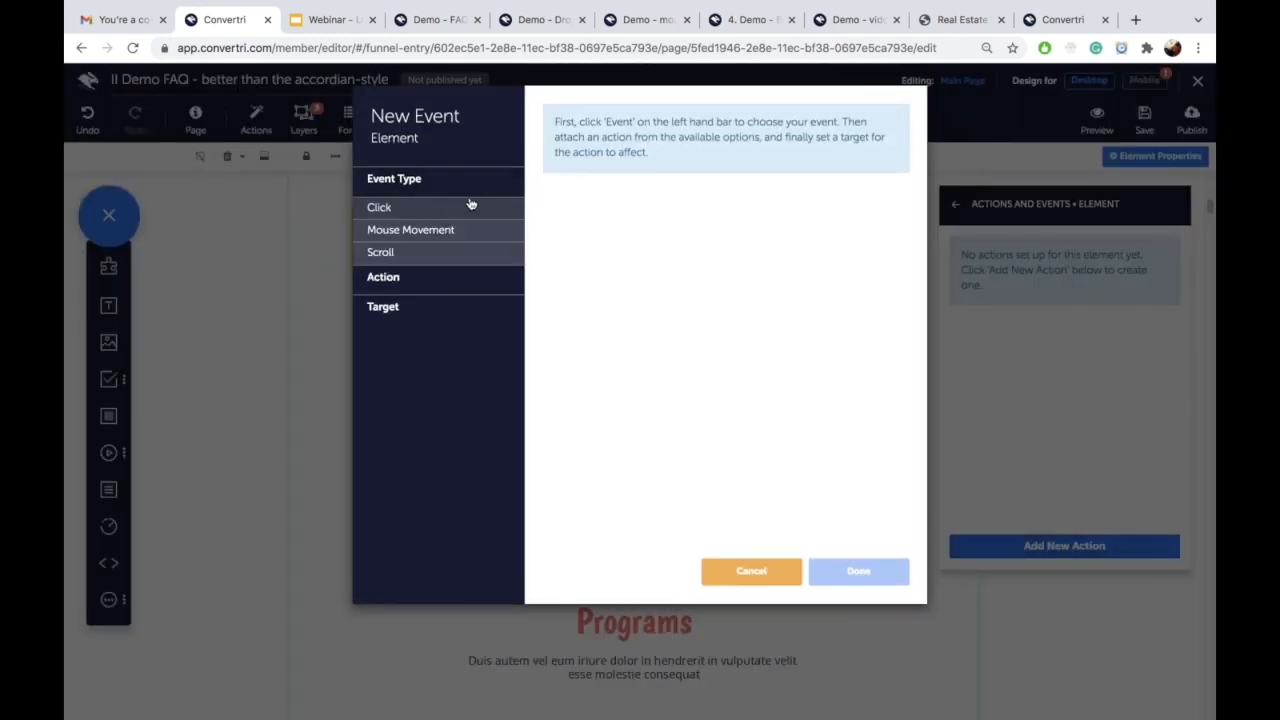
click(457, 206)
click(549, 168)
click(467, 278)
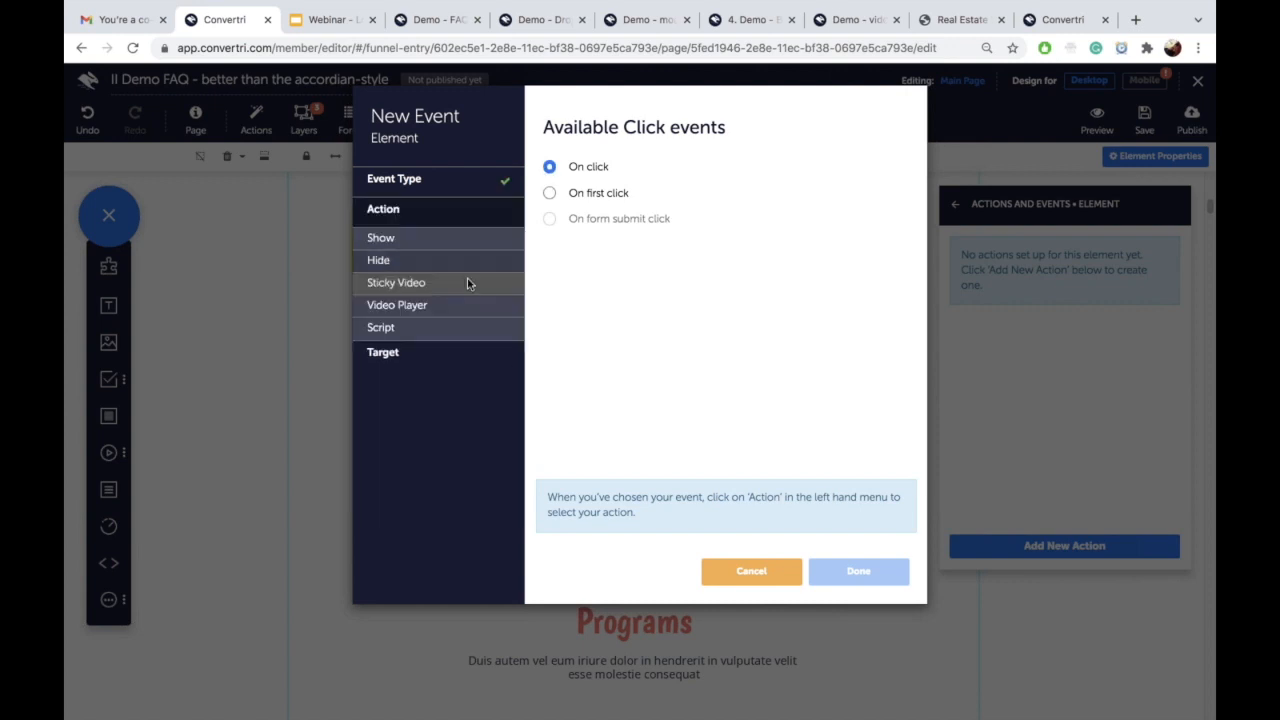
click(469, 242)
click(549, 168)
click(480, 354)
click(590, 187)
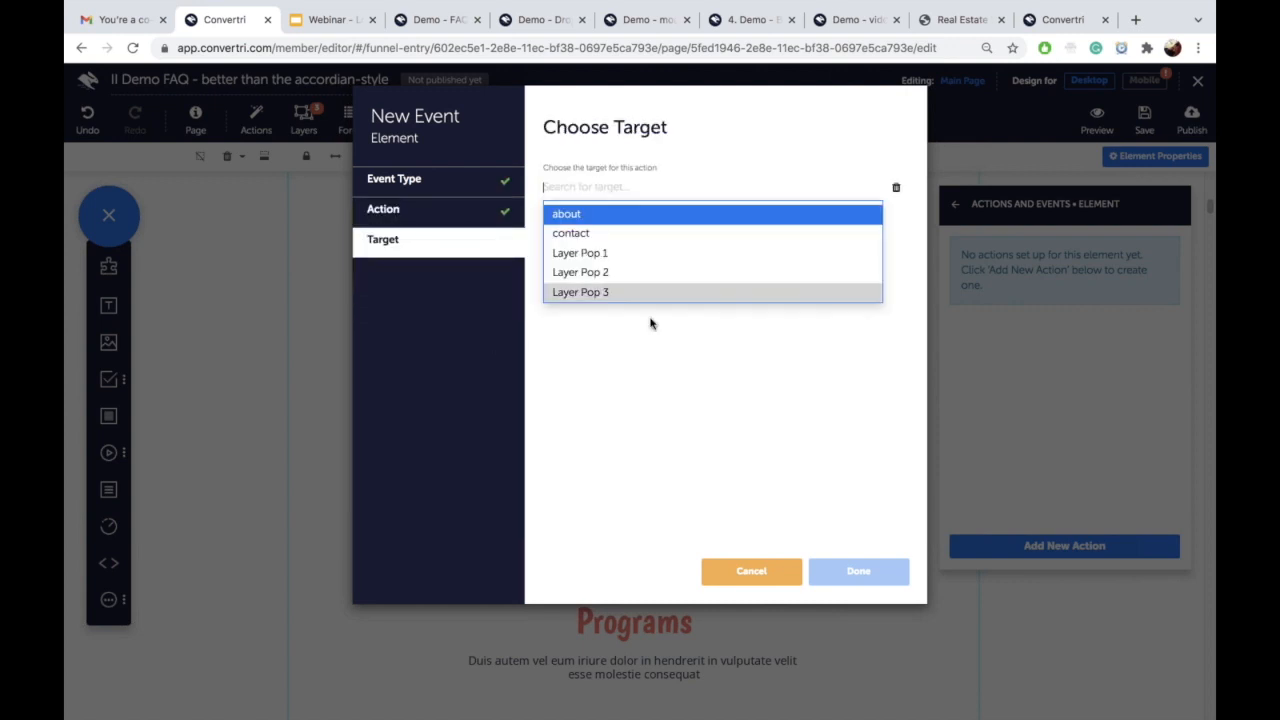
click(621, 296)
click(858, 572)
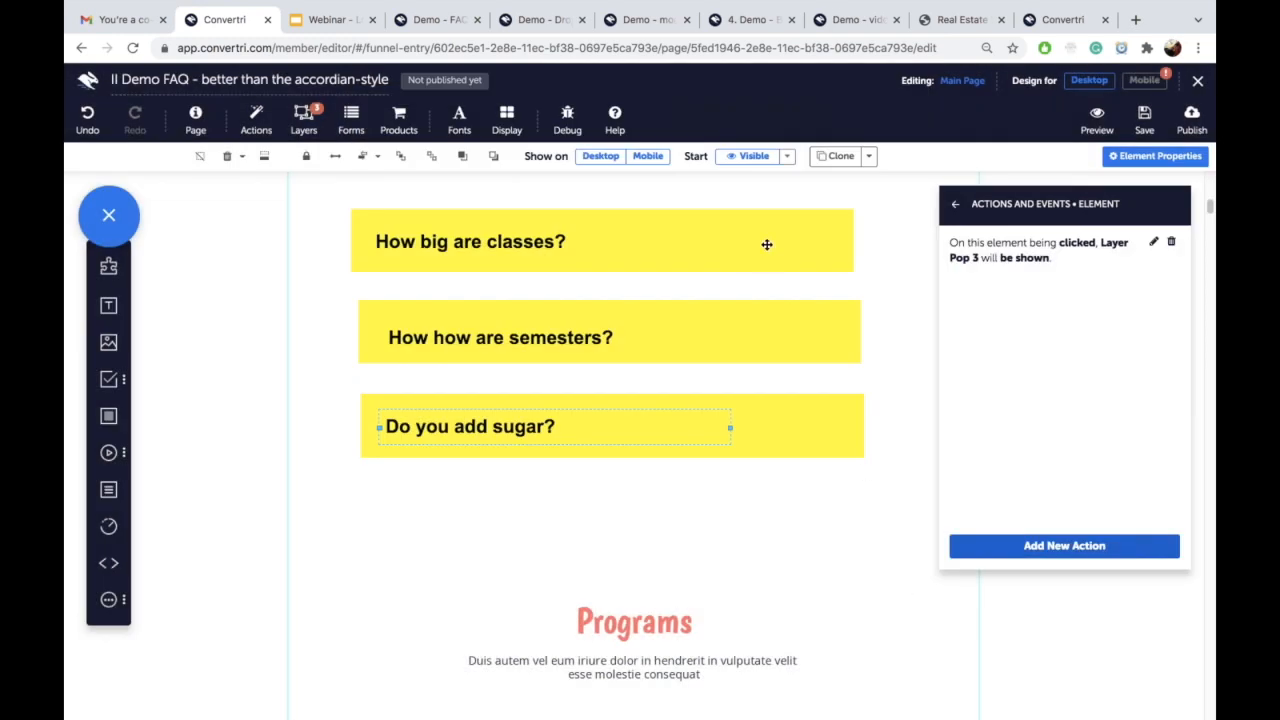
Step: Check the classes and semesters popup actions and line up the three yellow boxes' edges
click(767, 248)
click(774, 344)
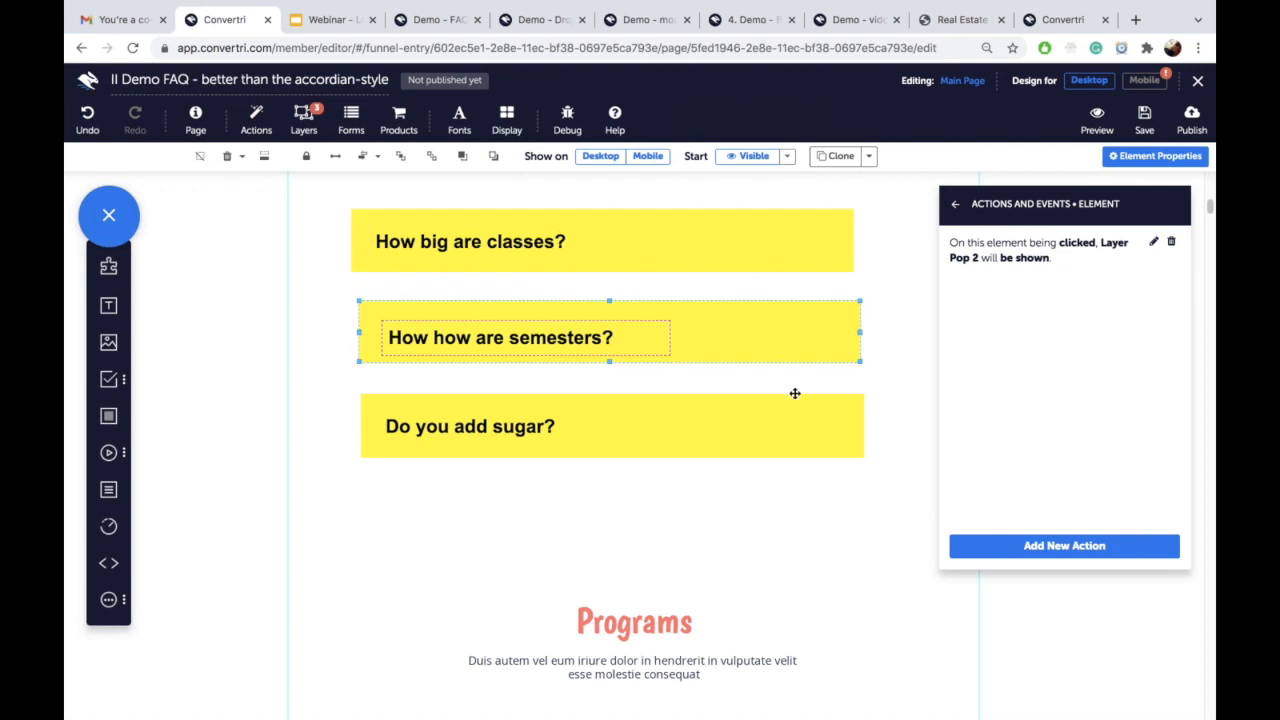
click(784, 248)
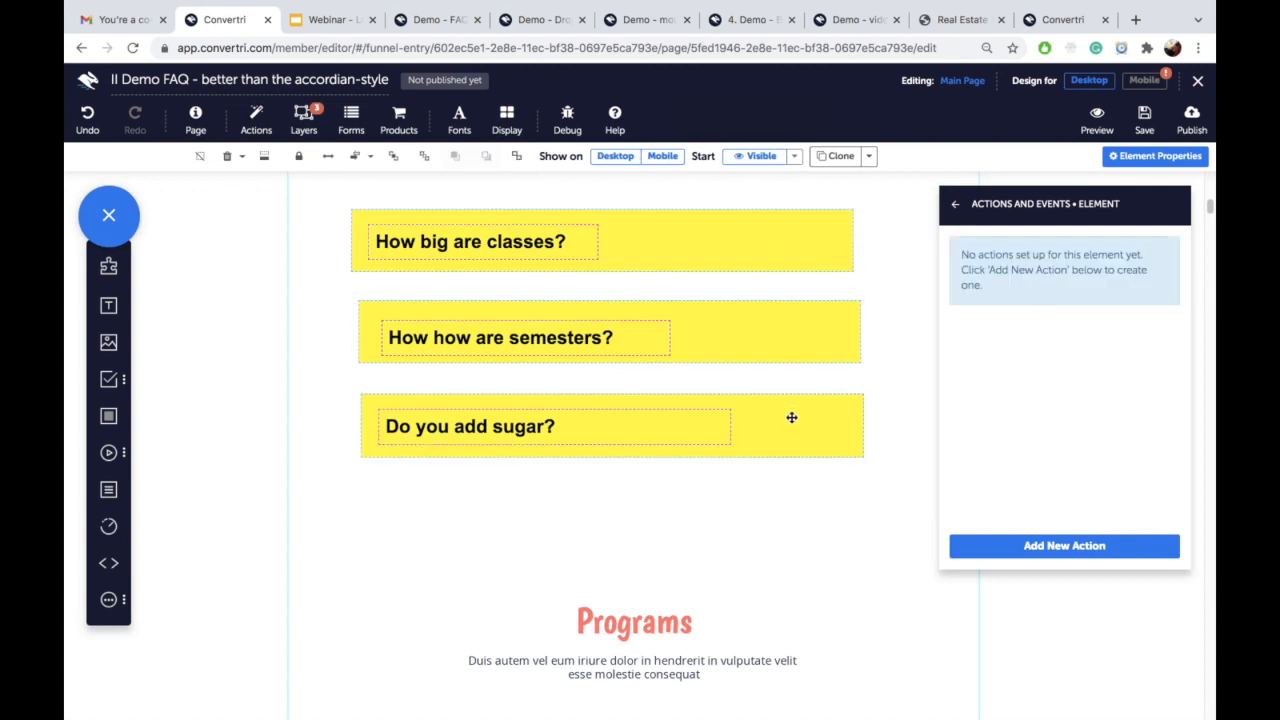
click(355, 158)
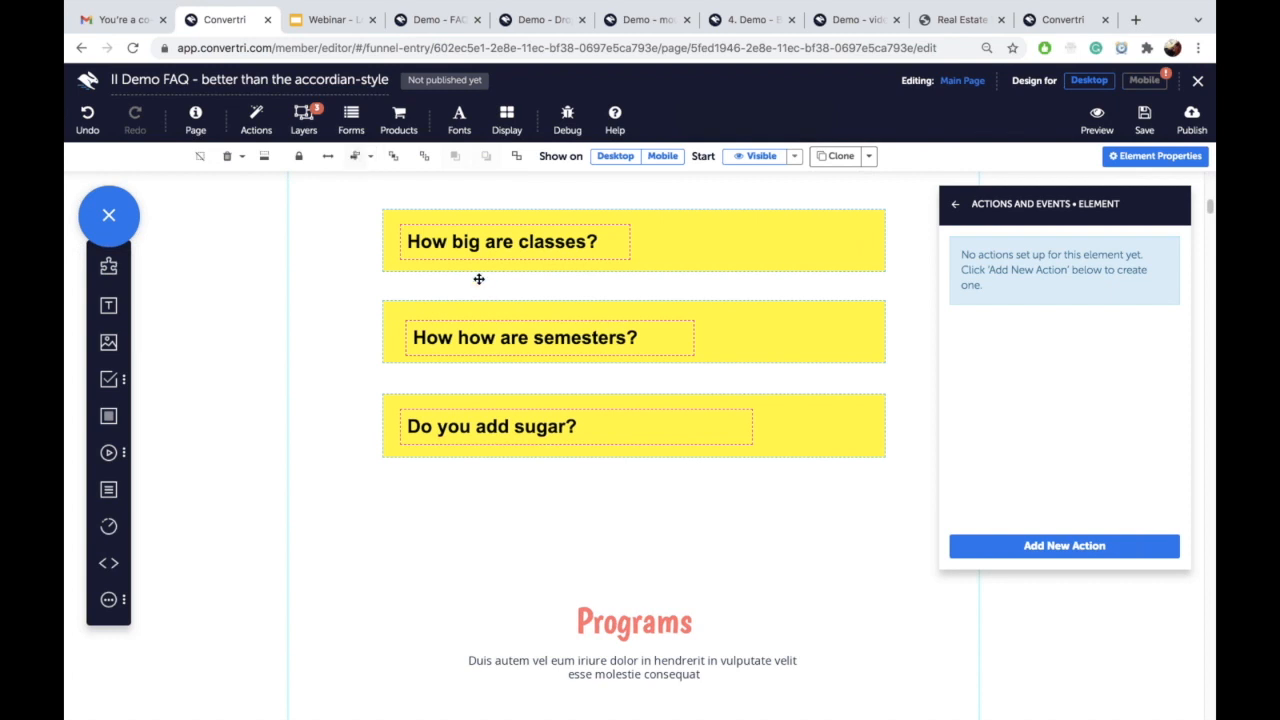
Step: Left-align the three question texts
click(456, 227)
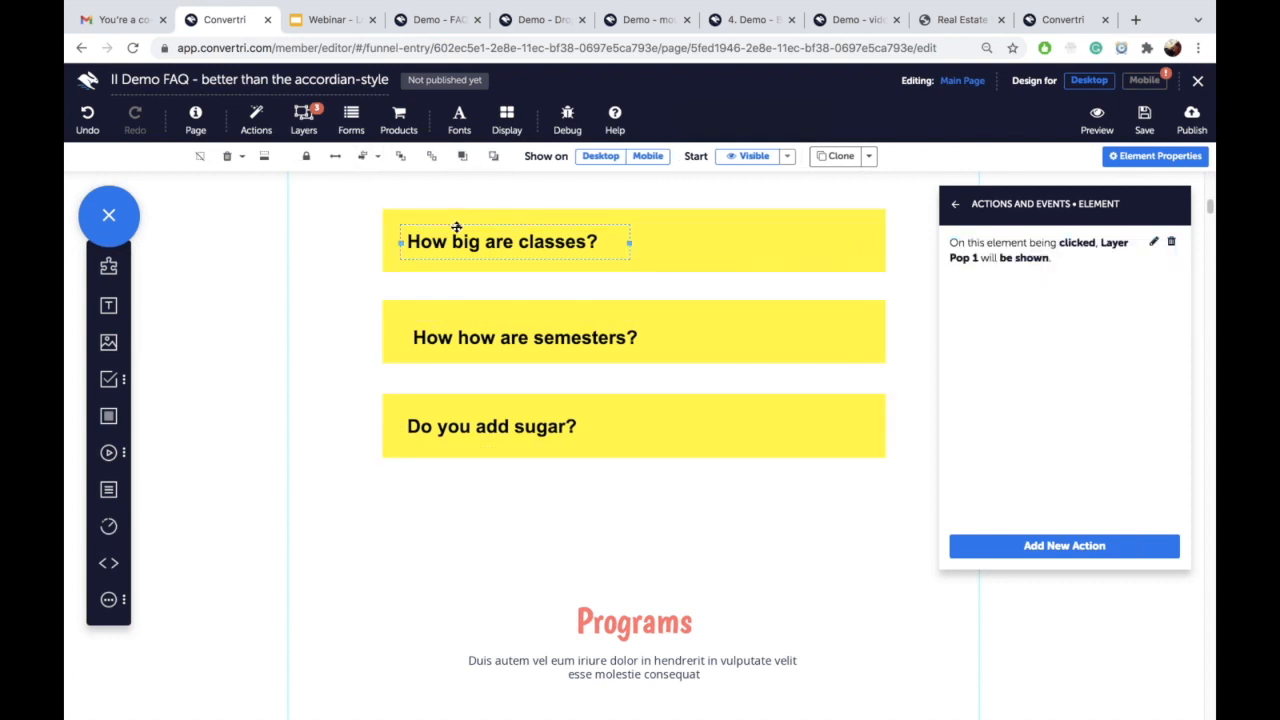
click(460, 342)
shift+click(463, 430)
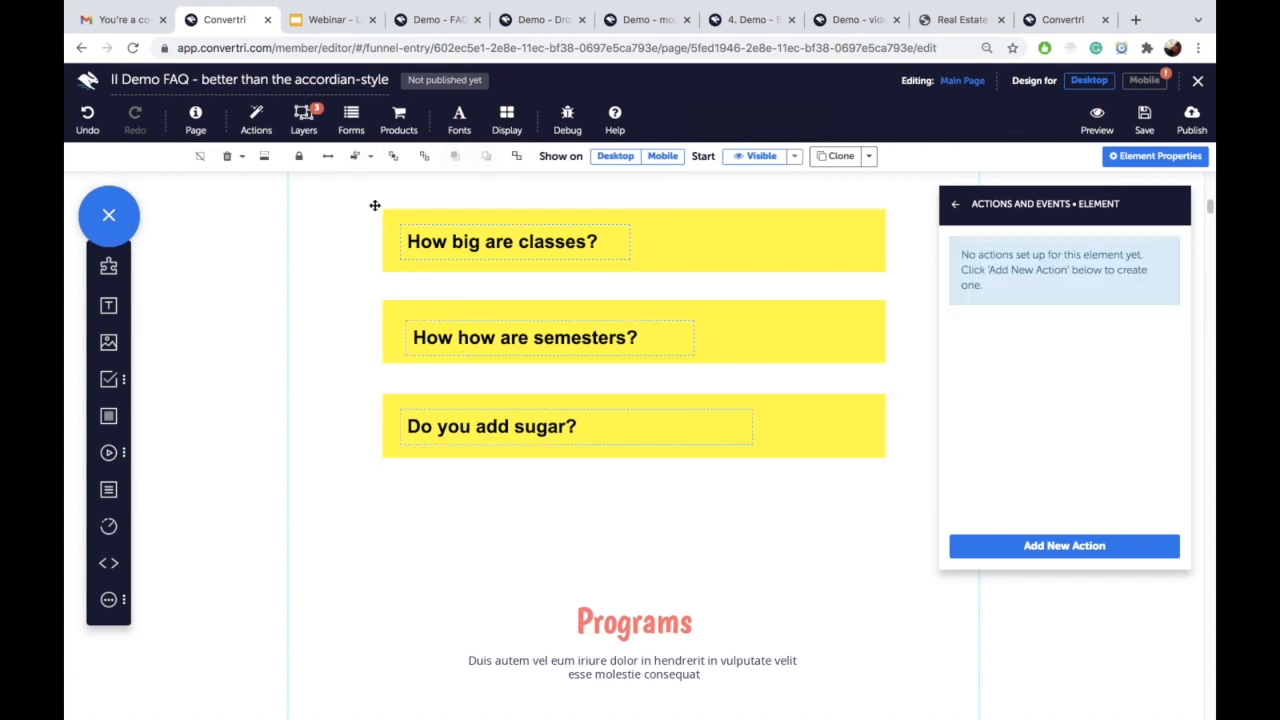
click(370, 157)
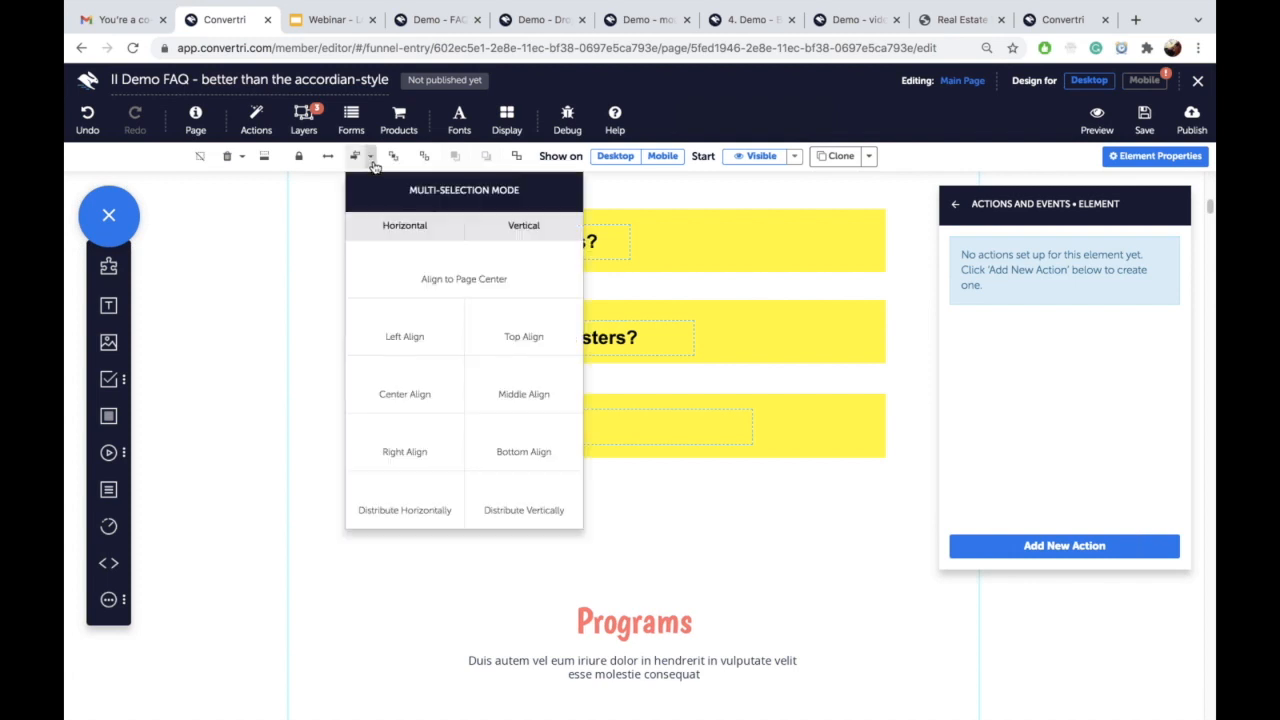
click(410, 322)
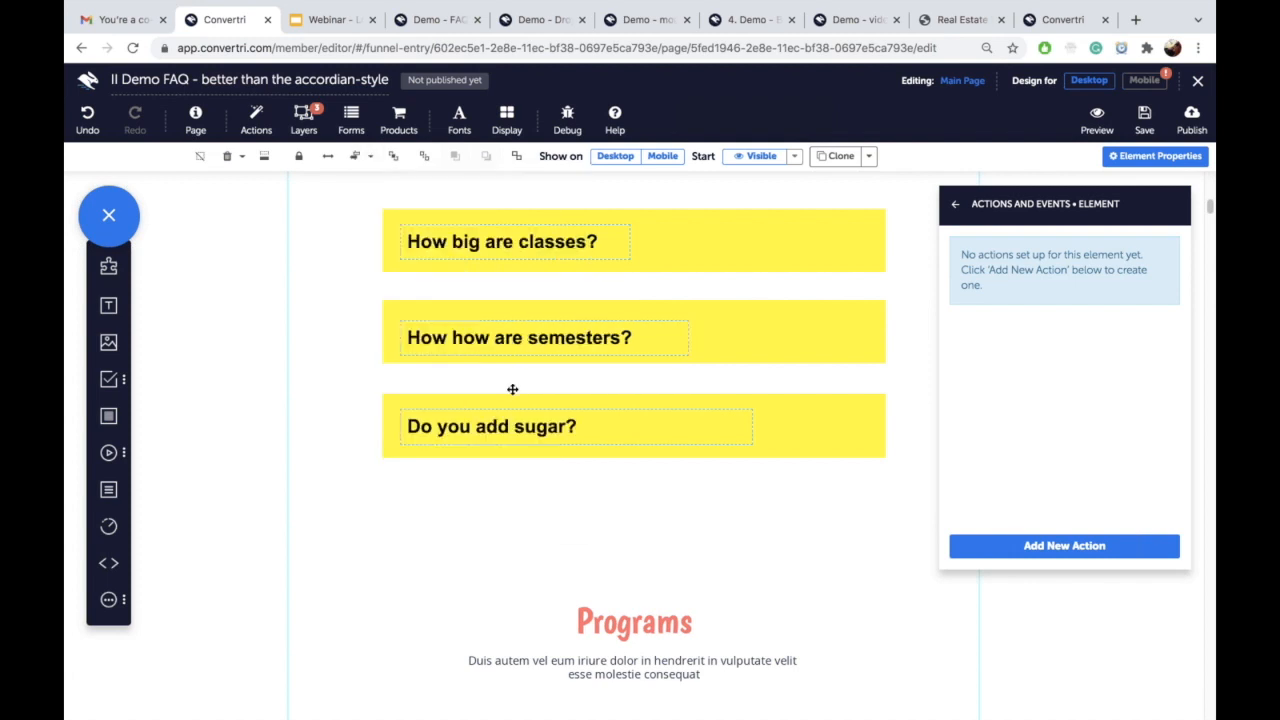
Step: Centre the semesters and sugar texts vertically in their yellow boxes, then save the page
click(568, 330)
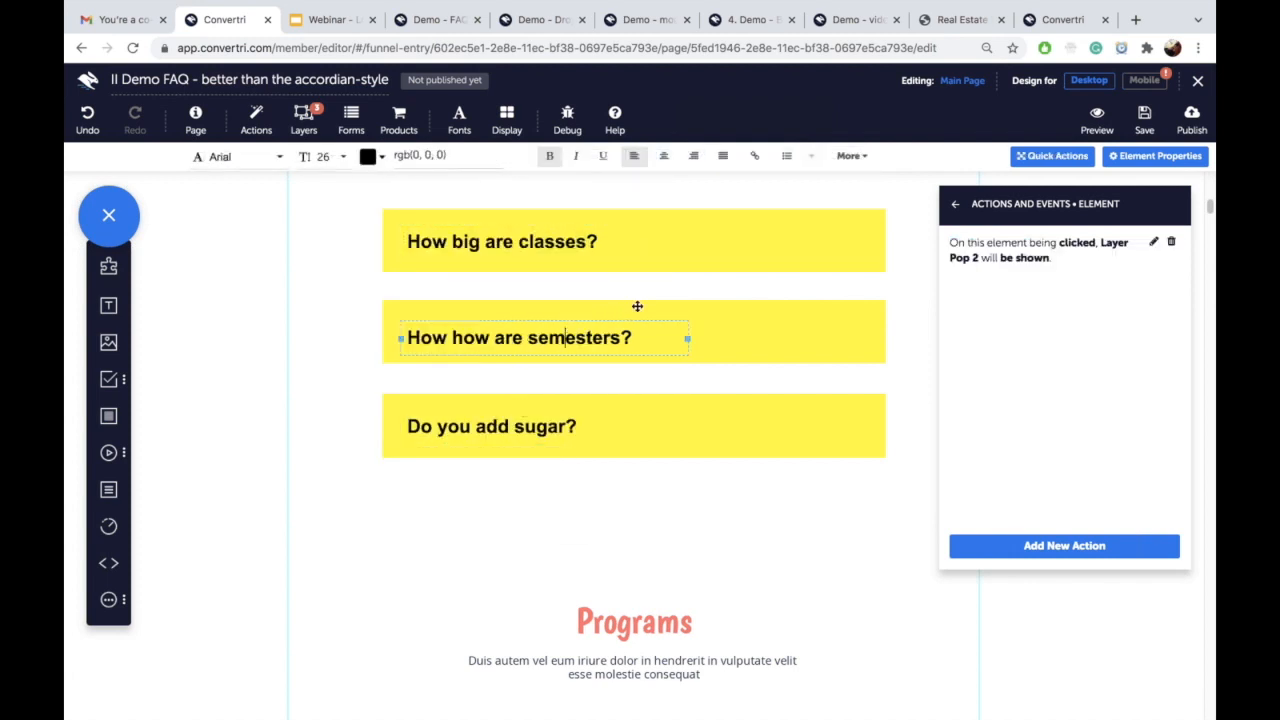
click(752, 316)
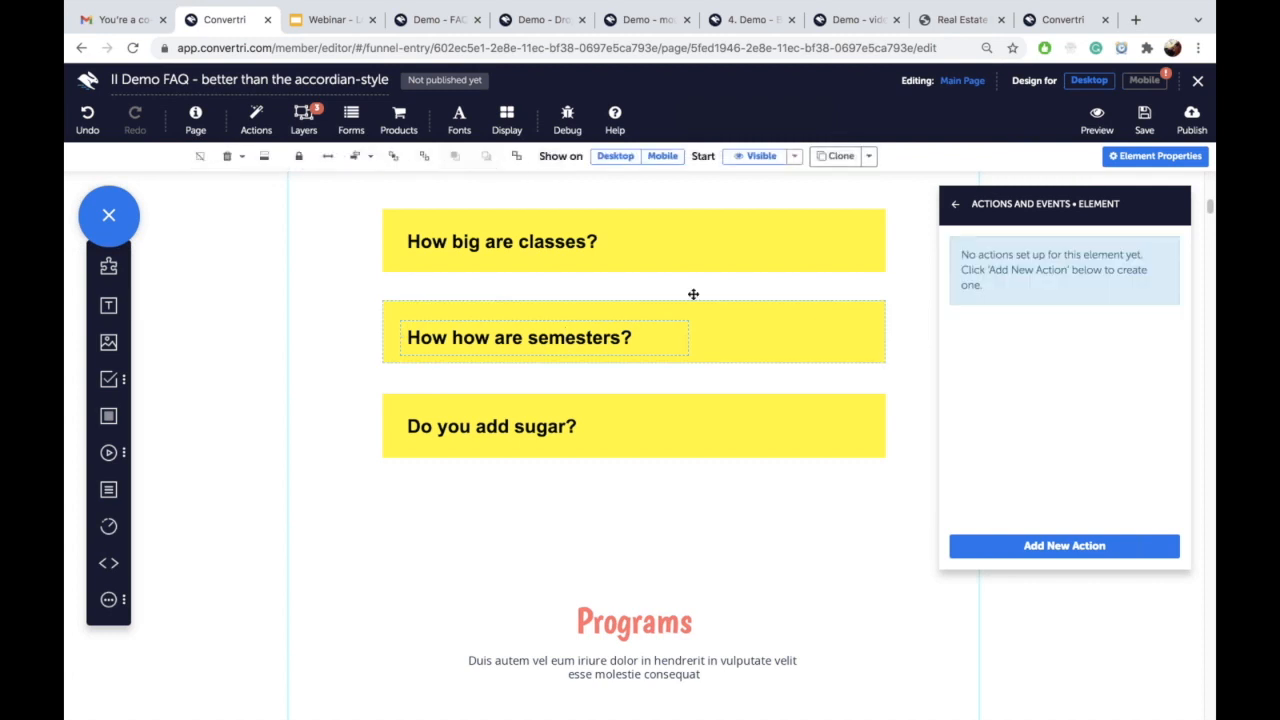
click(368, 158)
click(524, 385)
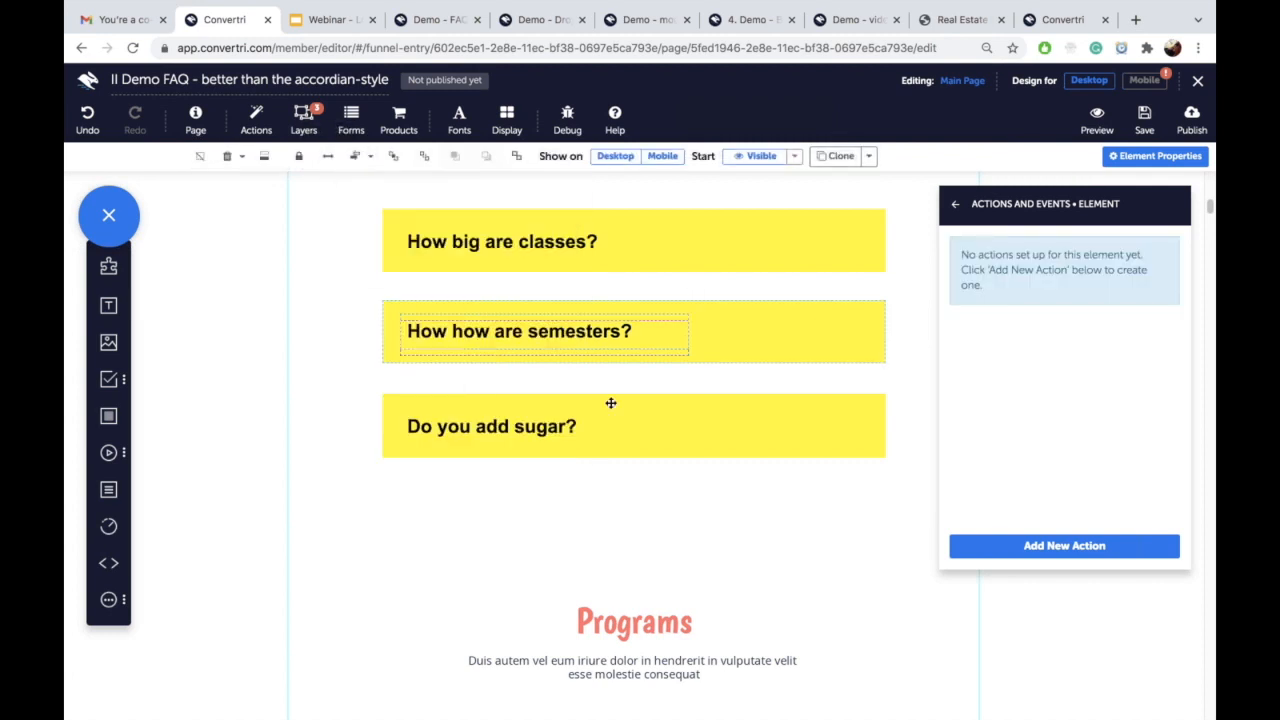
click(641, 423)
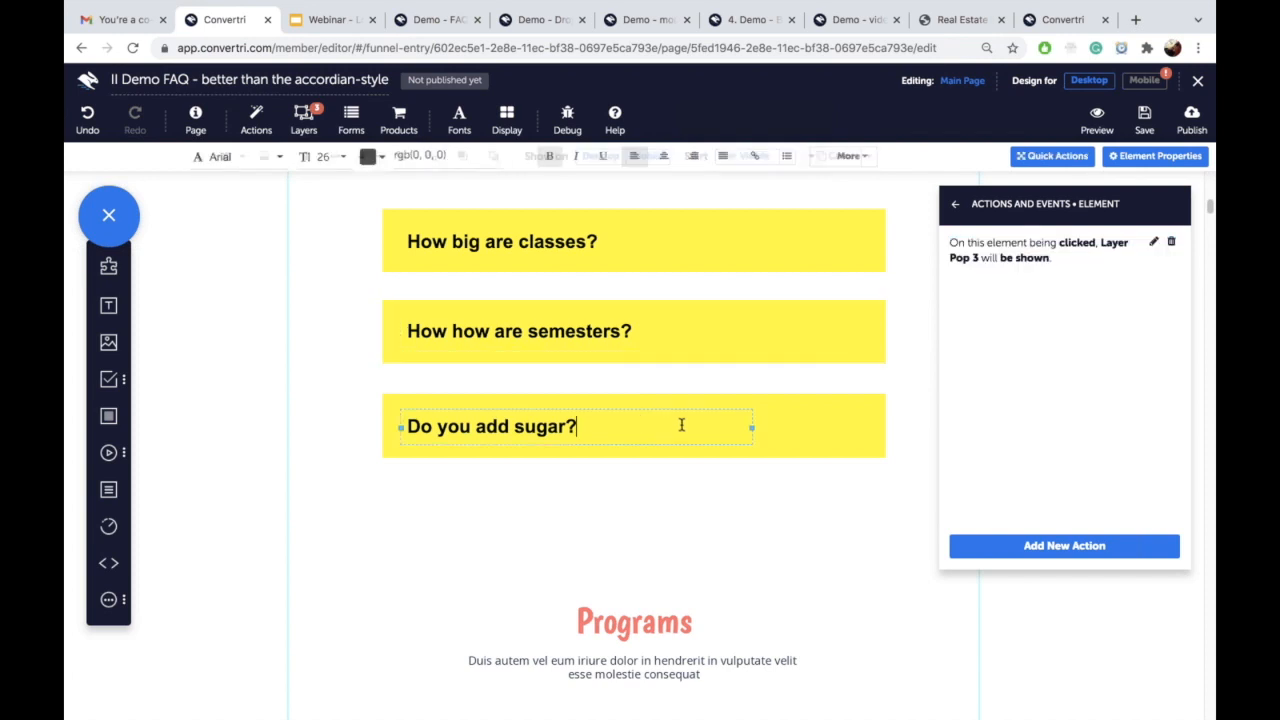
click(790, 413)
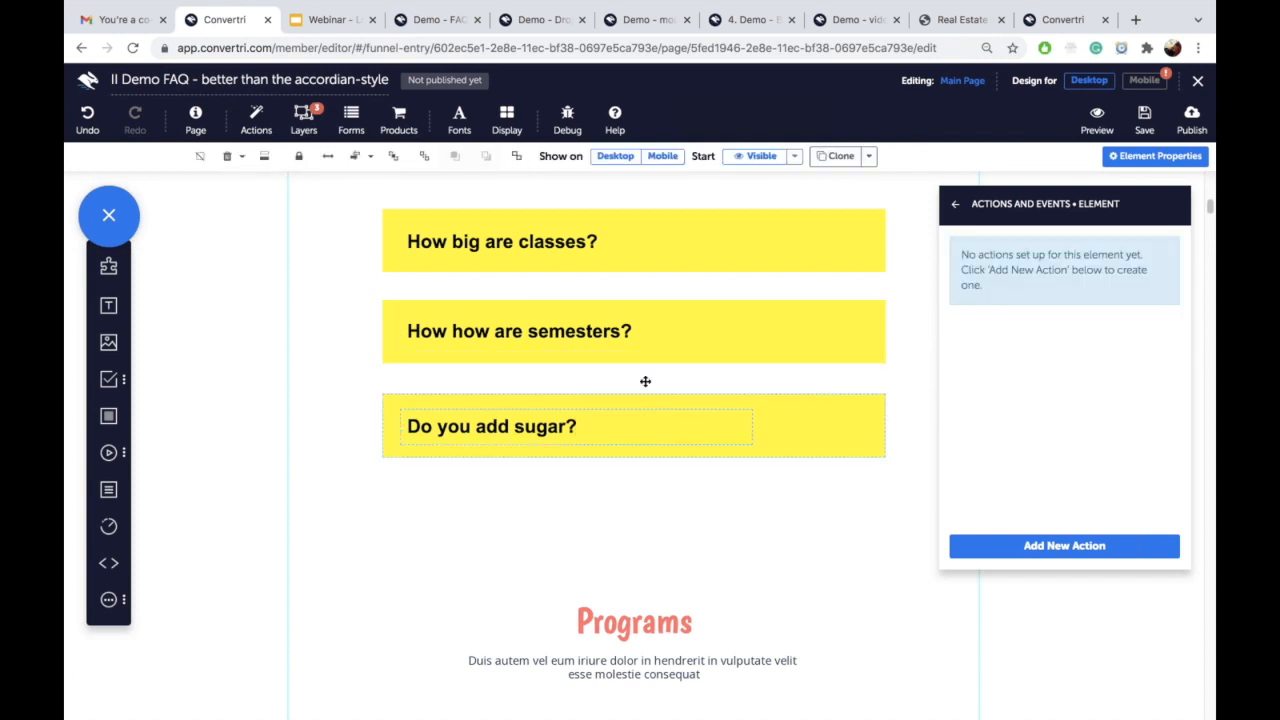
click(362, 157)
click(510, 398)
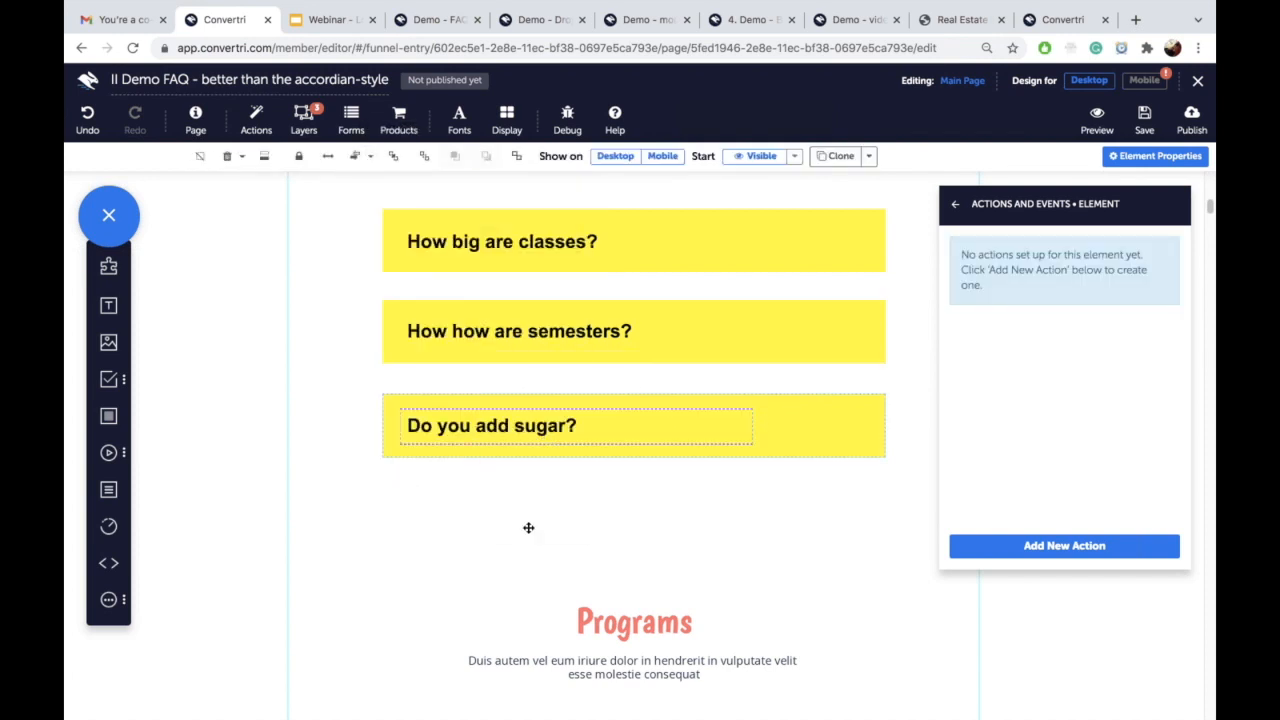
click(908, 223)
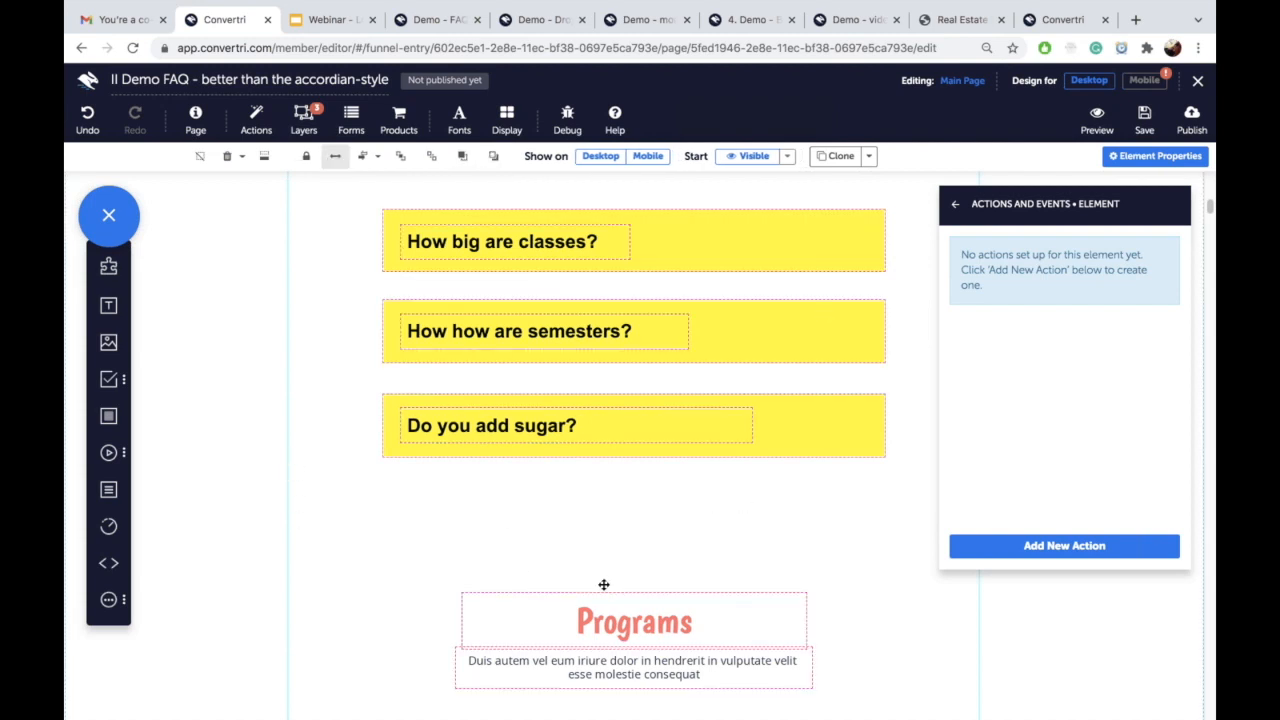
click(1145, 125)
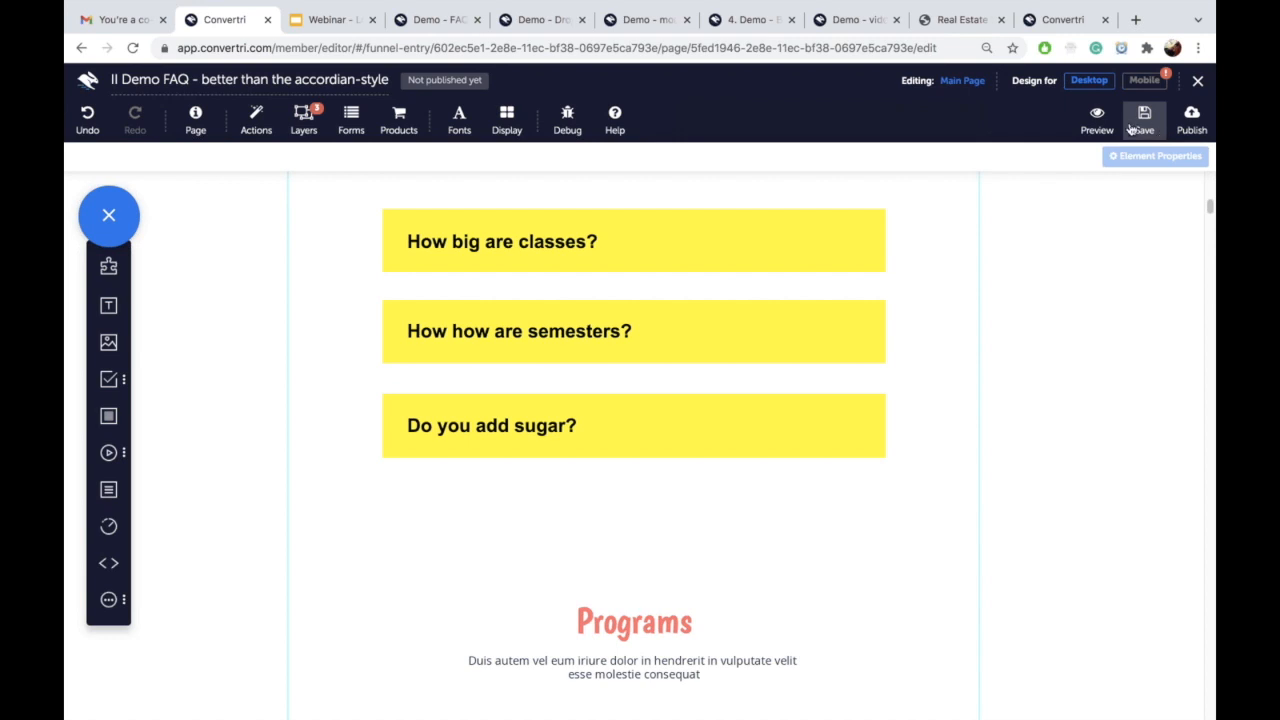
click(1097, 120)
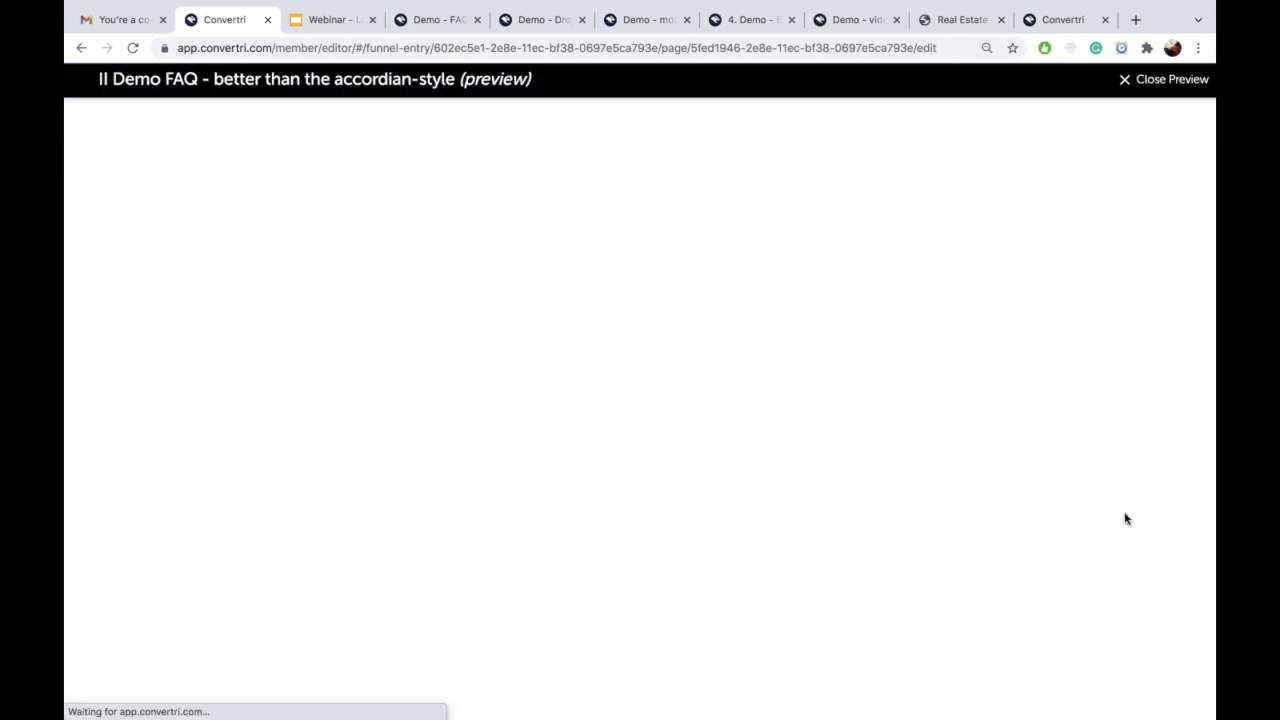
scroll(806, 443, down, 15)
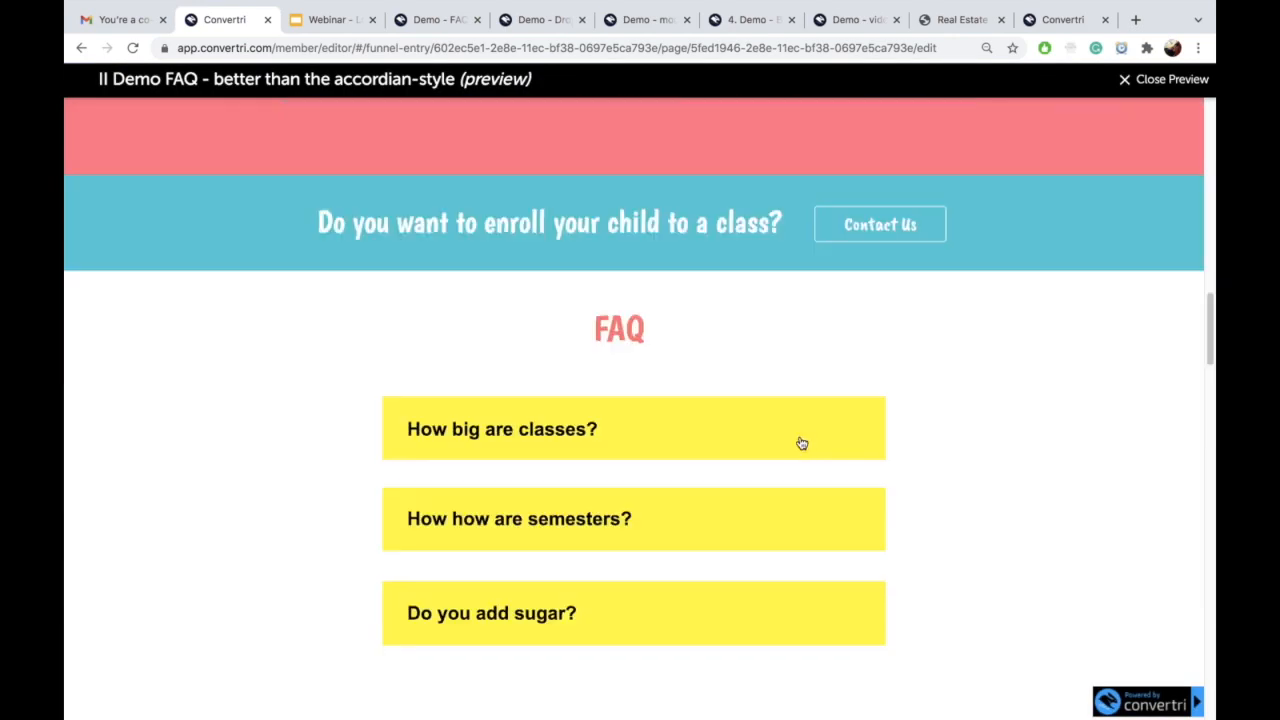
click(802, 443)
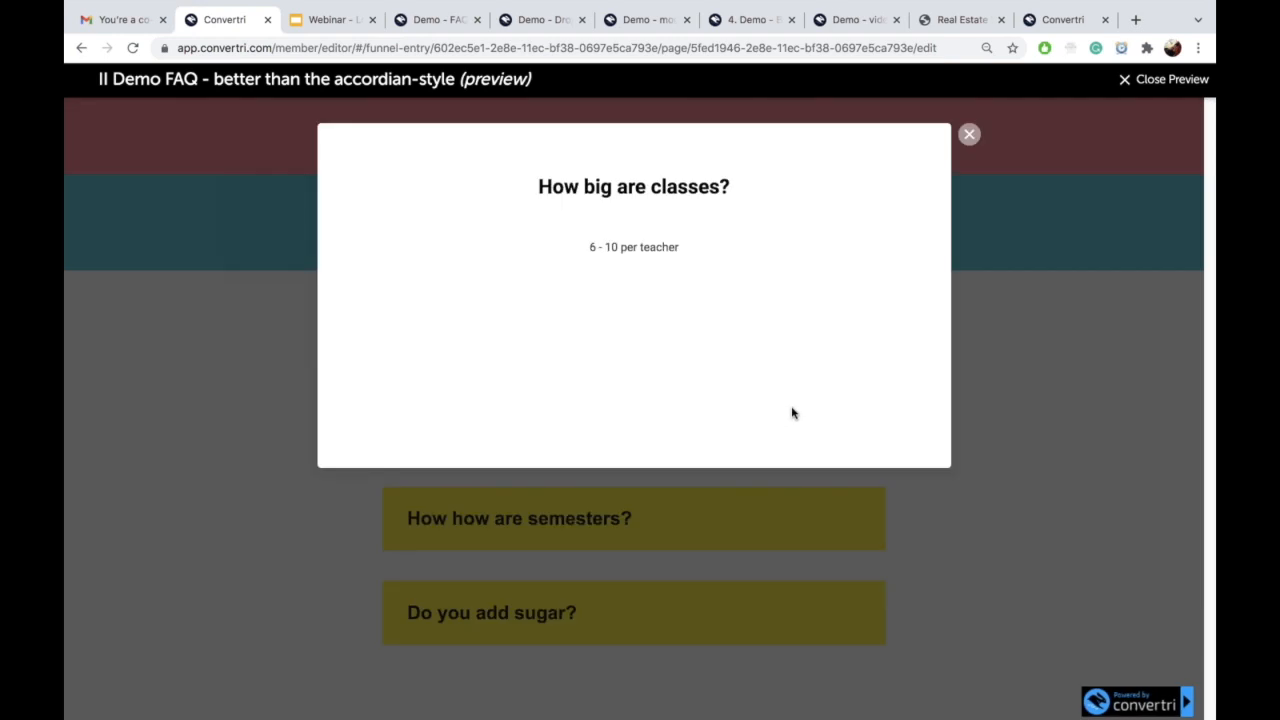
click(970, 137)
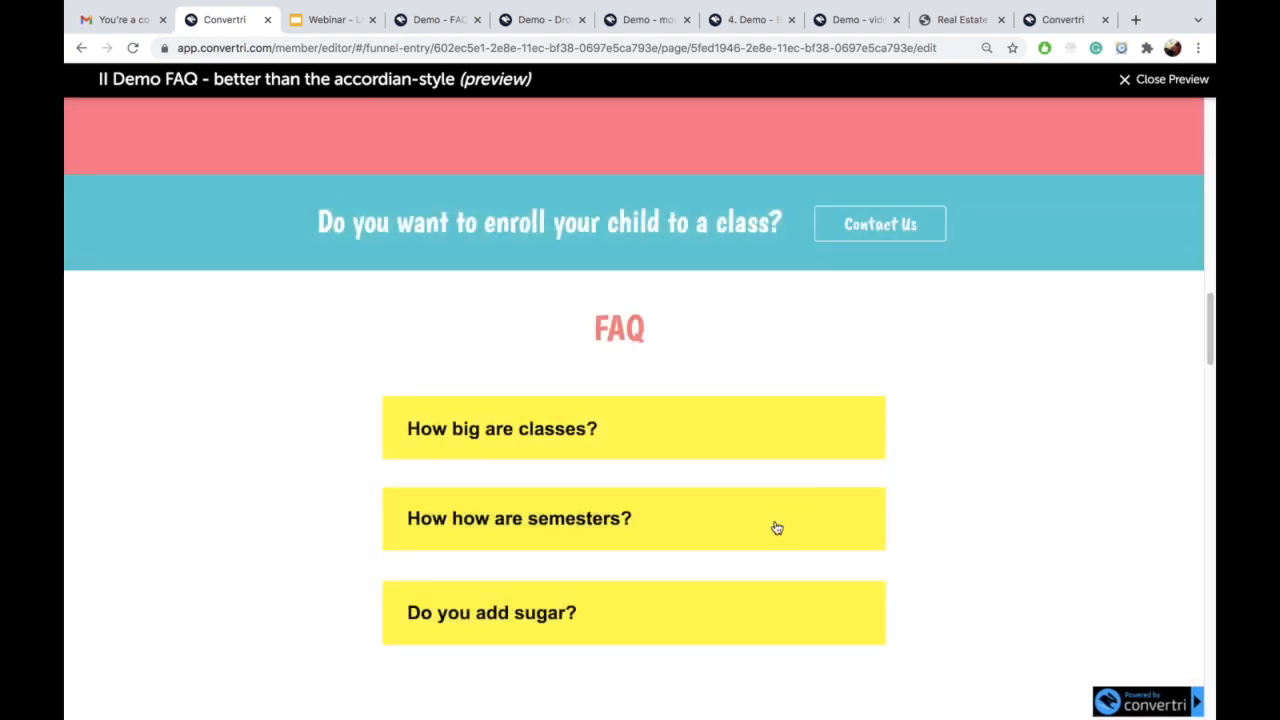
click(774, 526)
click(969, 134)
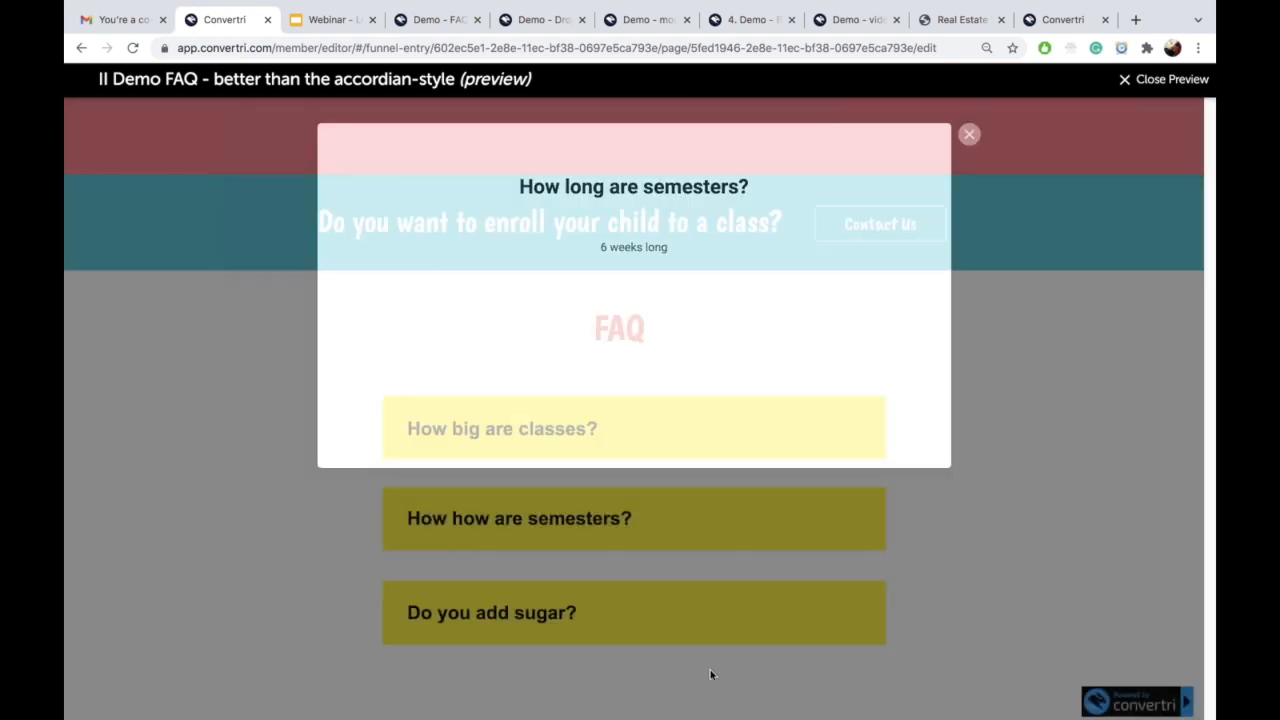
click(714, 628)
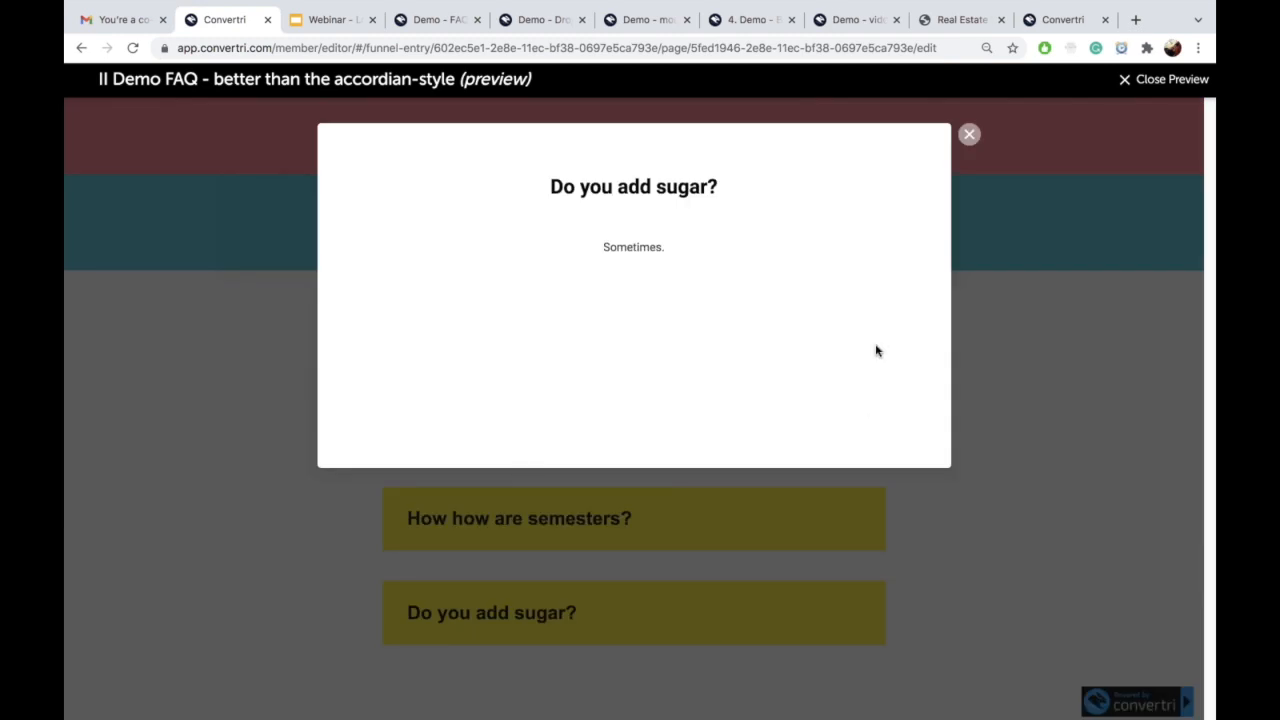
click(969, 136)
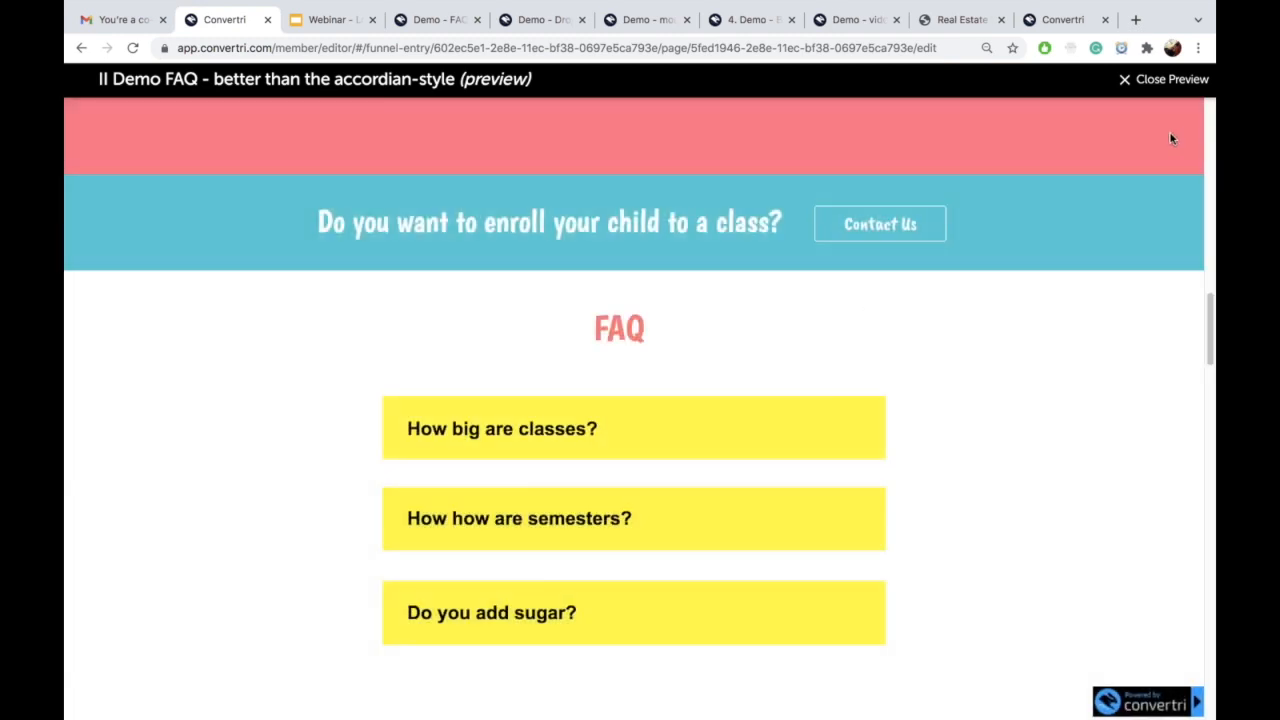
click(1130, 85)
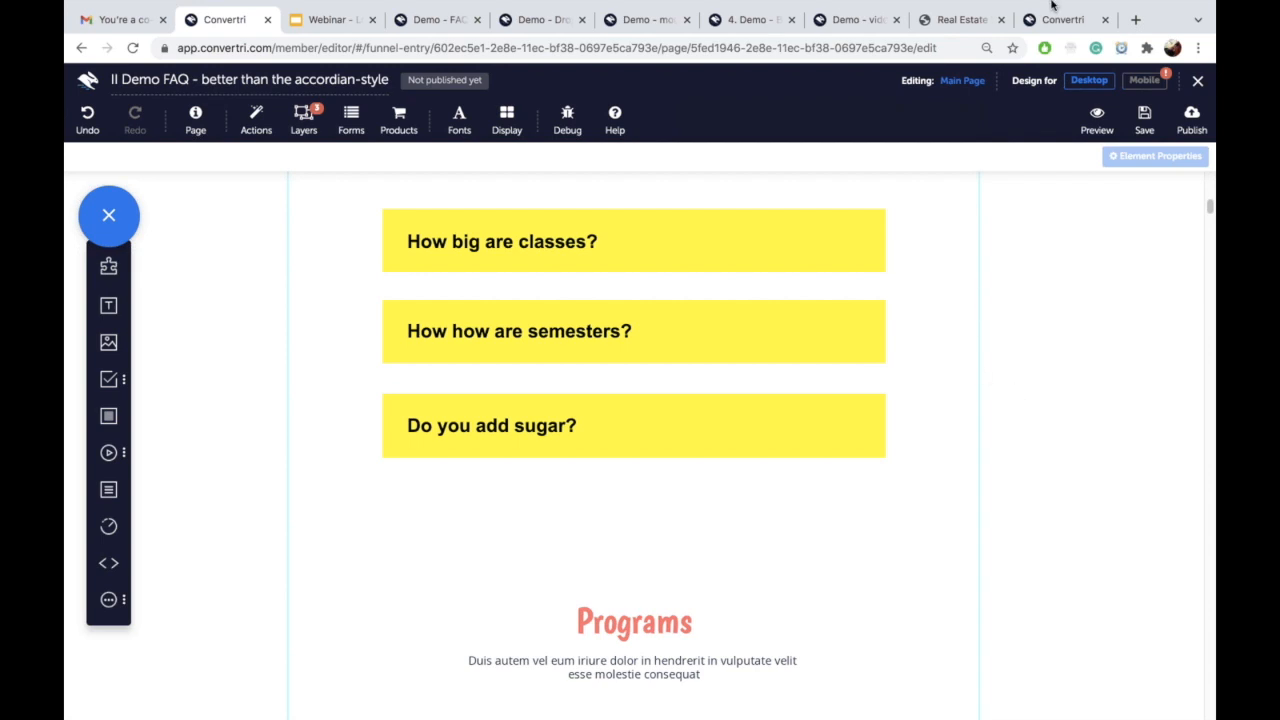
Step: Compare the FAQ boxes' element IDs in General Properties, then return to the funnel overview
mouse_move(1057, 4)
click(777, 247)
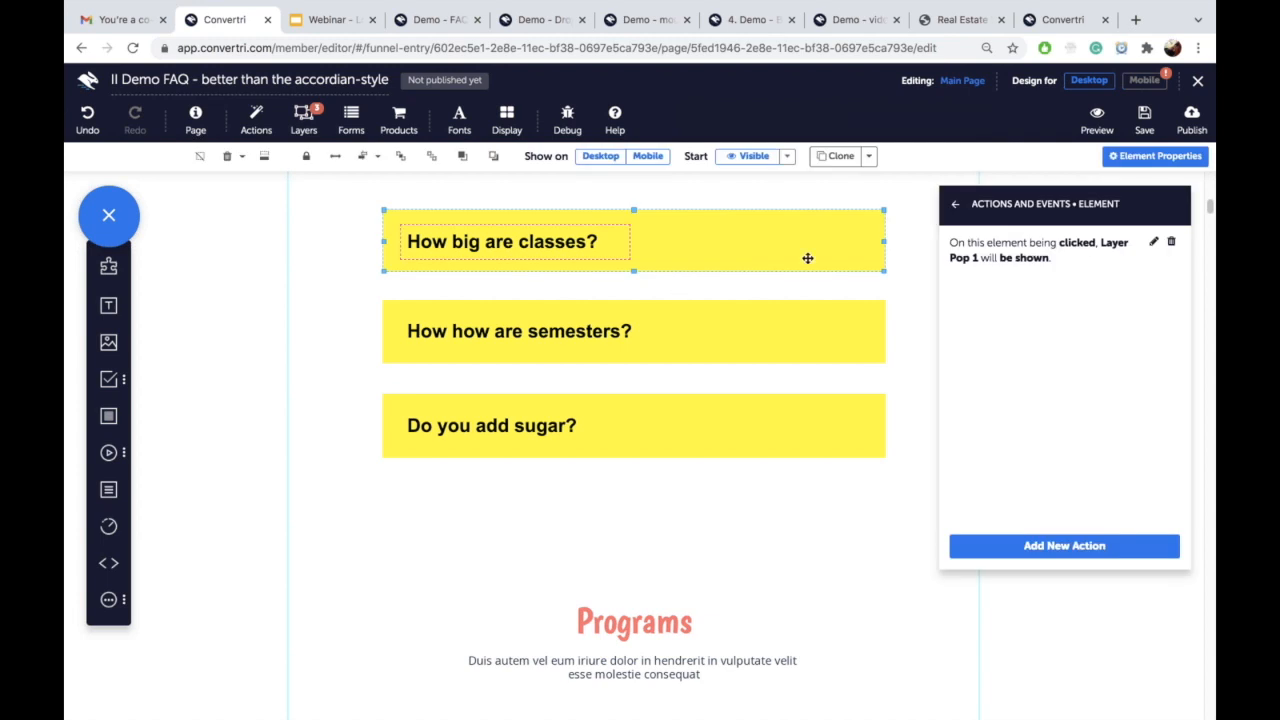
click(952, 204)
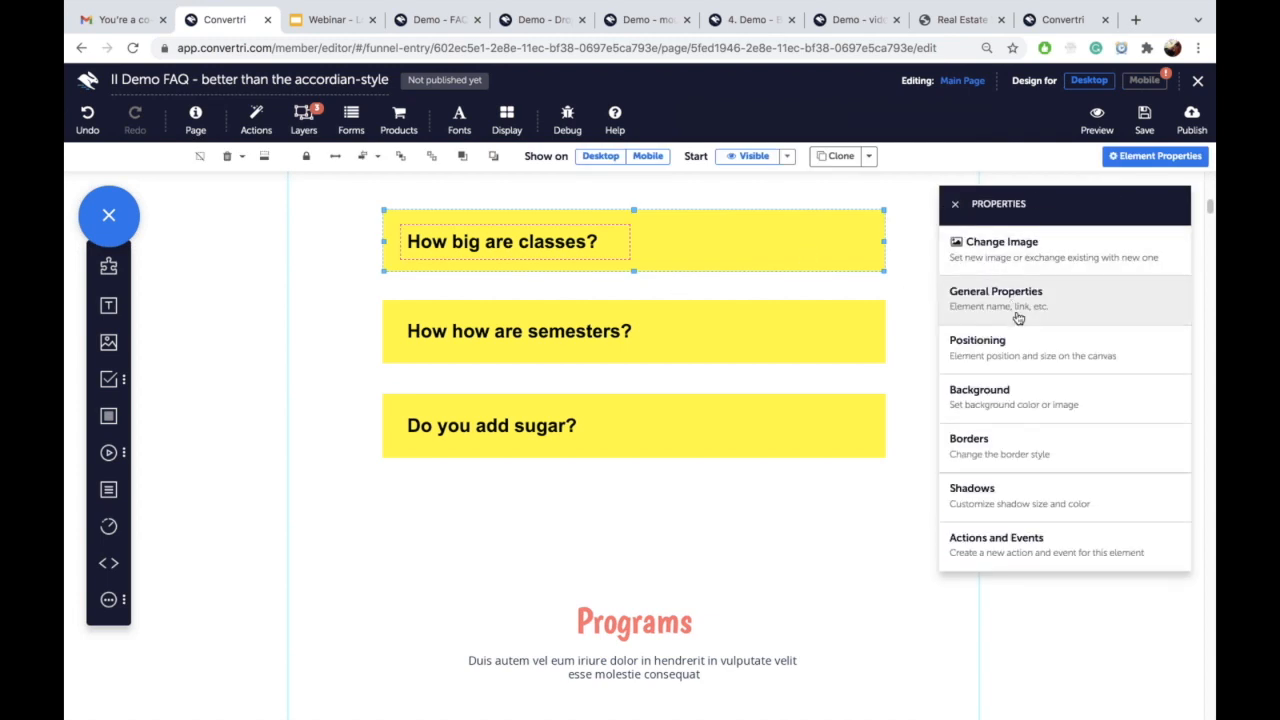
click(1015, 310)
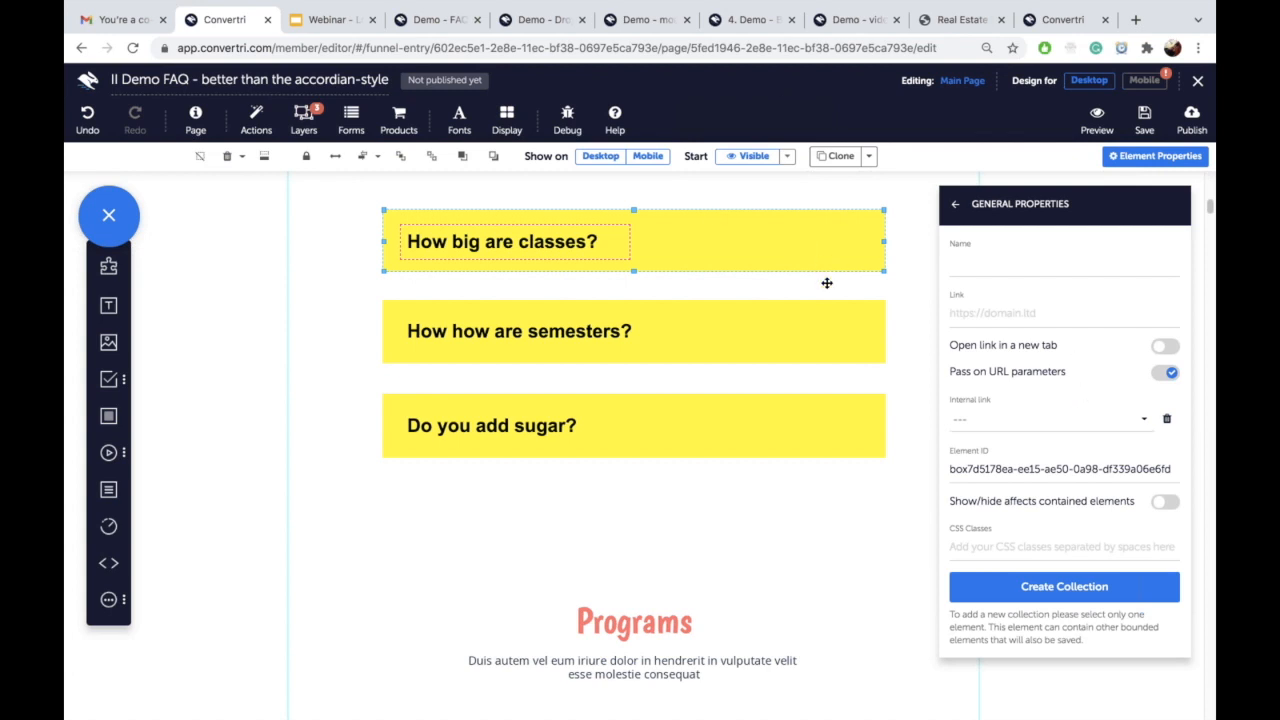
click(739, 328)
click(751, 416)
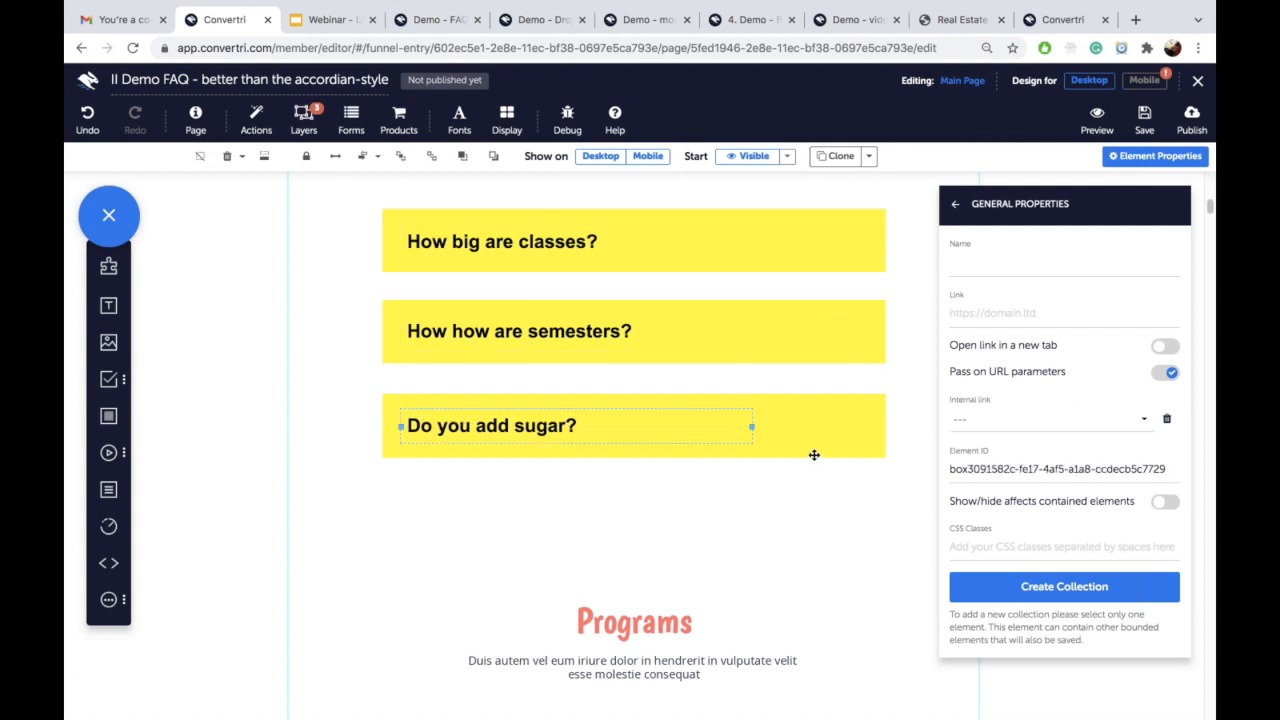
click(844, 417)
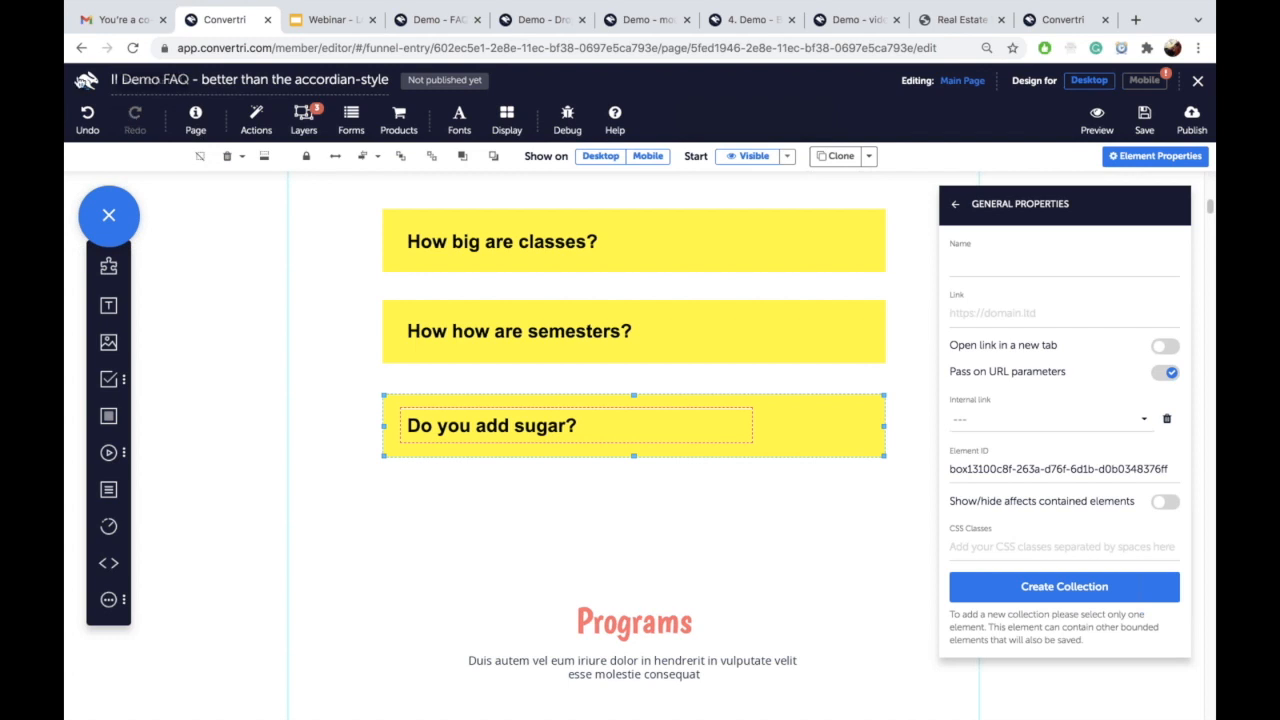
click(82, 83)
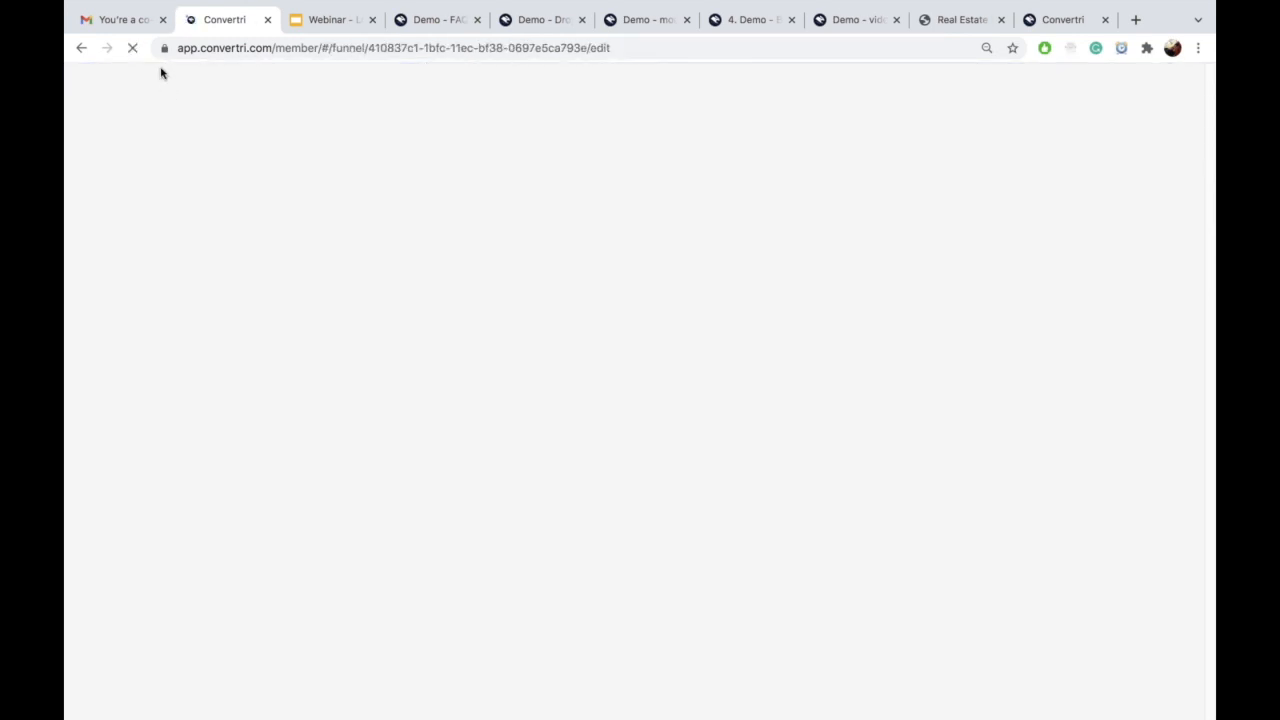
Step: View slide 8, the FAQ slide, in the Webinar Google Slides deck
click(317, 22)
scroll(170, 400, down, 3)
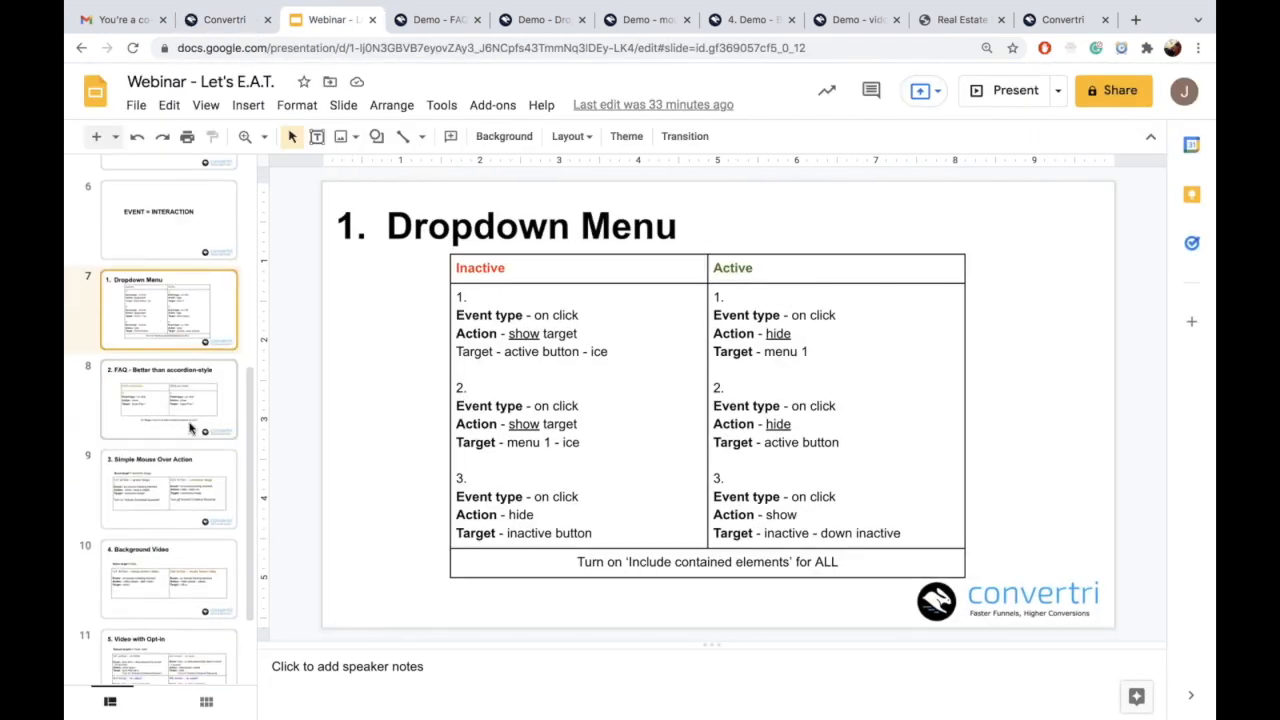
click(168, 400)
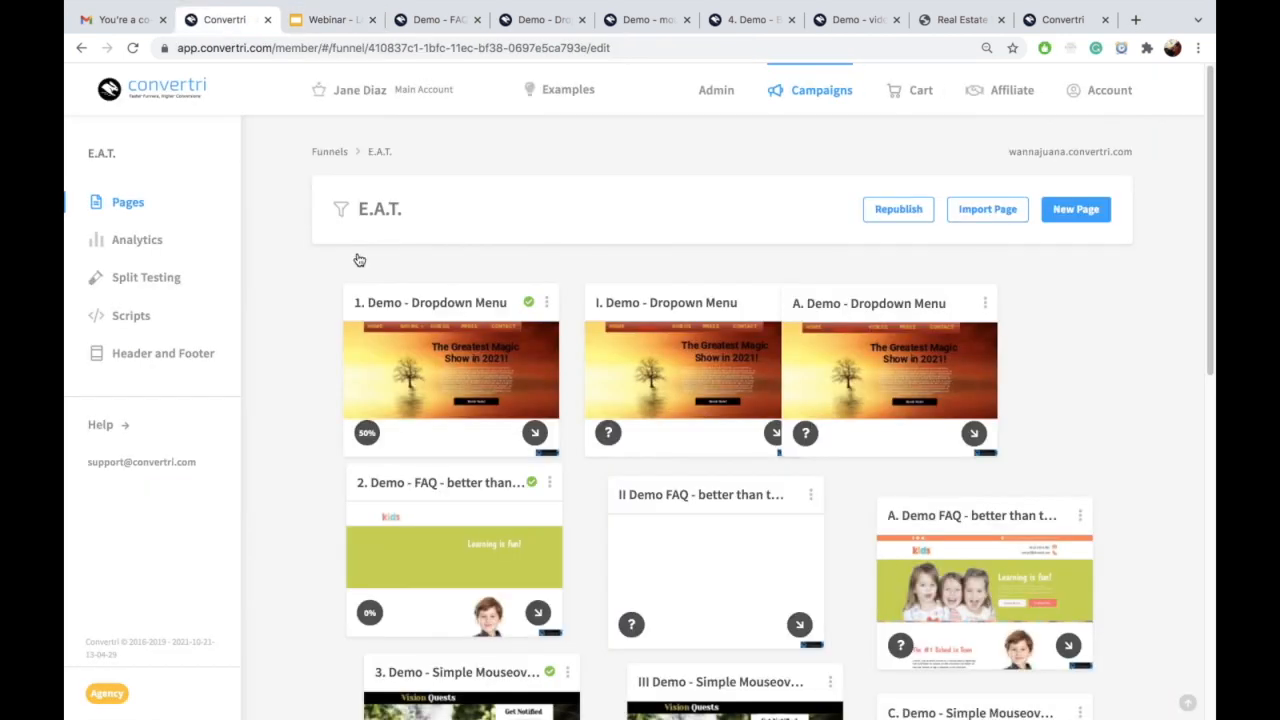
scroll(715, 445, down, 3)
Step: Open the III Demo page for editing, move the live demo tab after Webinar, and leave the editor
click(750, 511)
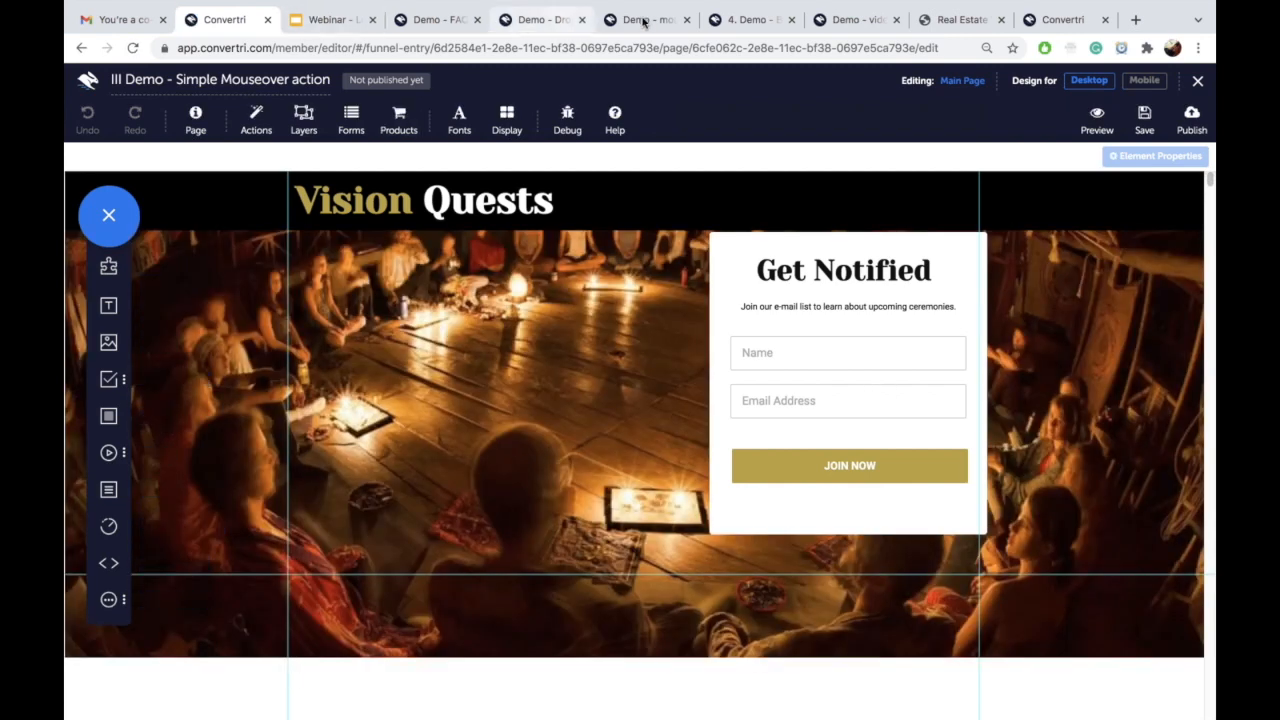
drag(645, 22, 452, 28)
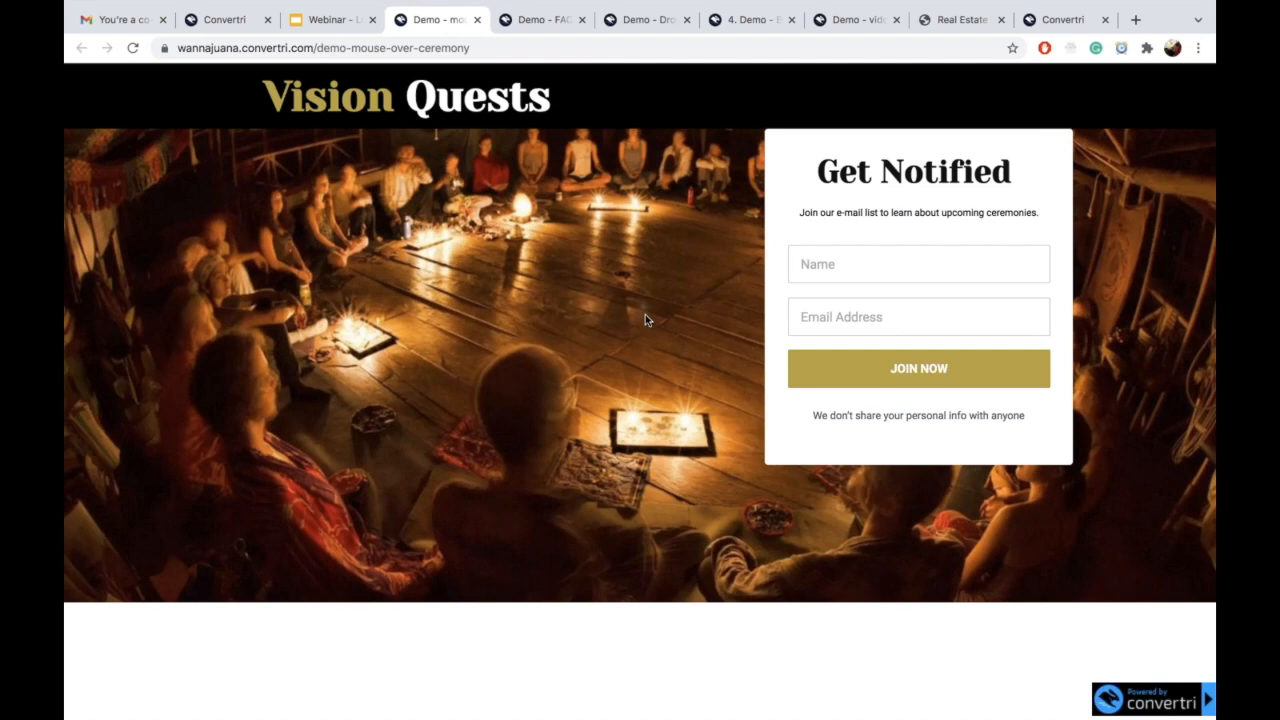
click(230, 20)
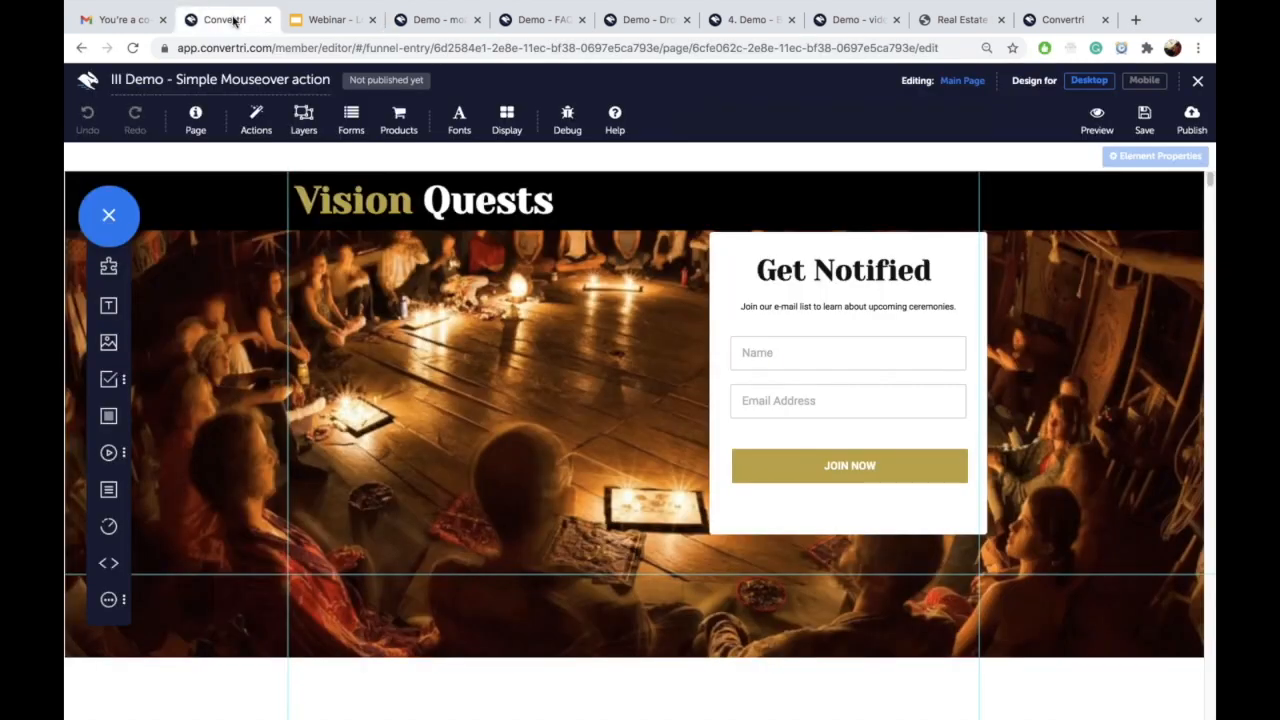
click(87, 84)
click(761, 249)
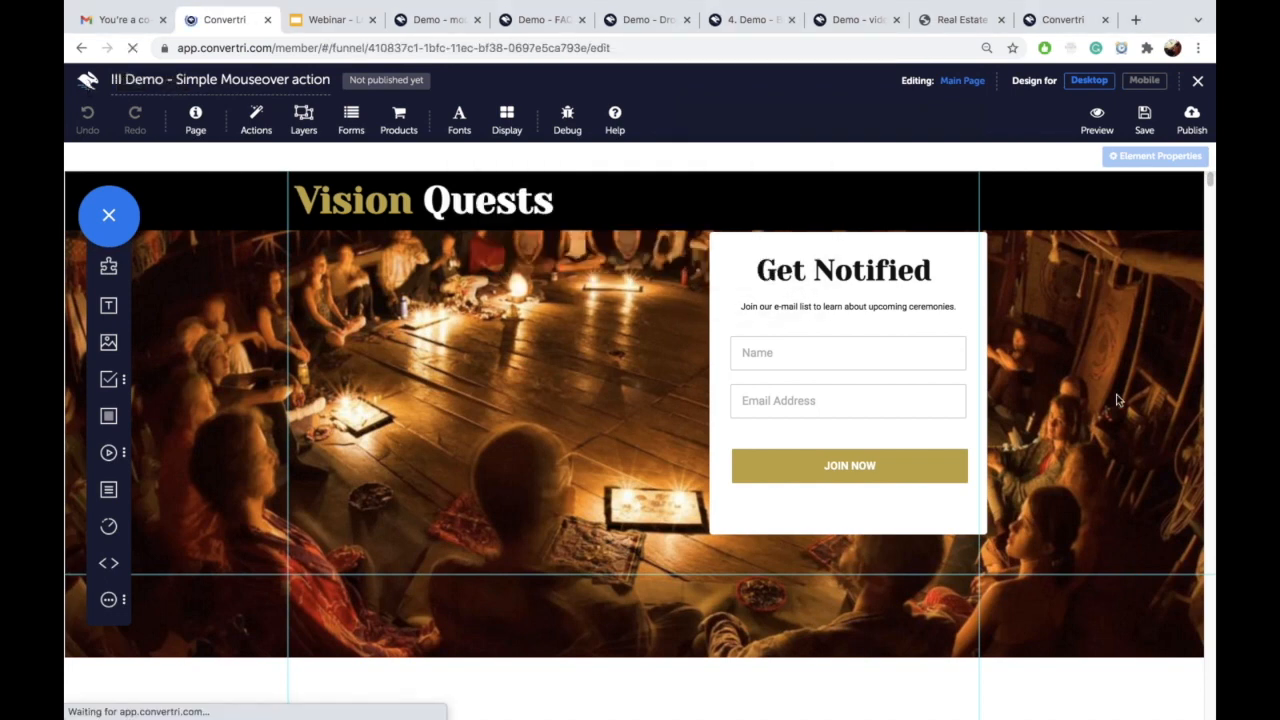
scroll(982, 413, down, 3)
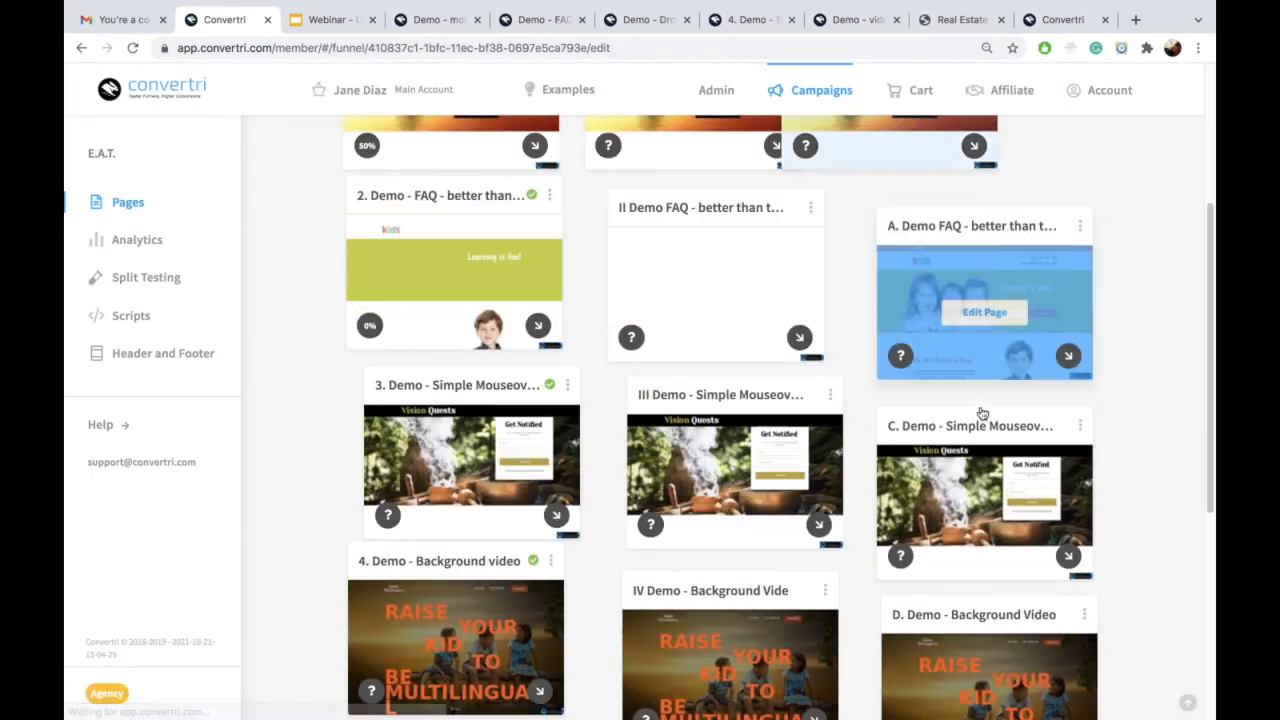
Step: Open the C. Demo page for editing, then check the live demo's hero image swap to the candle-lit ceremony circle
click(1000, 510)
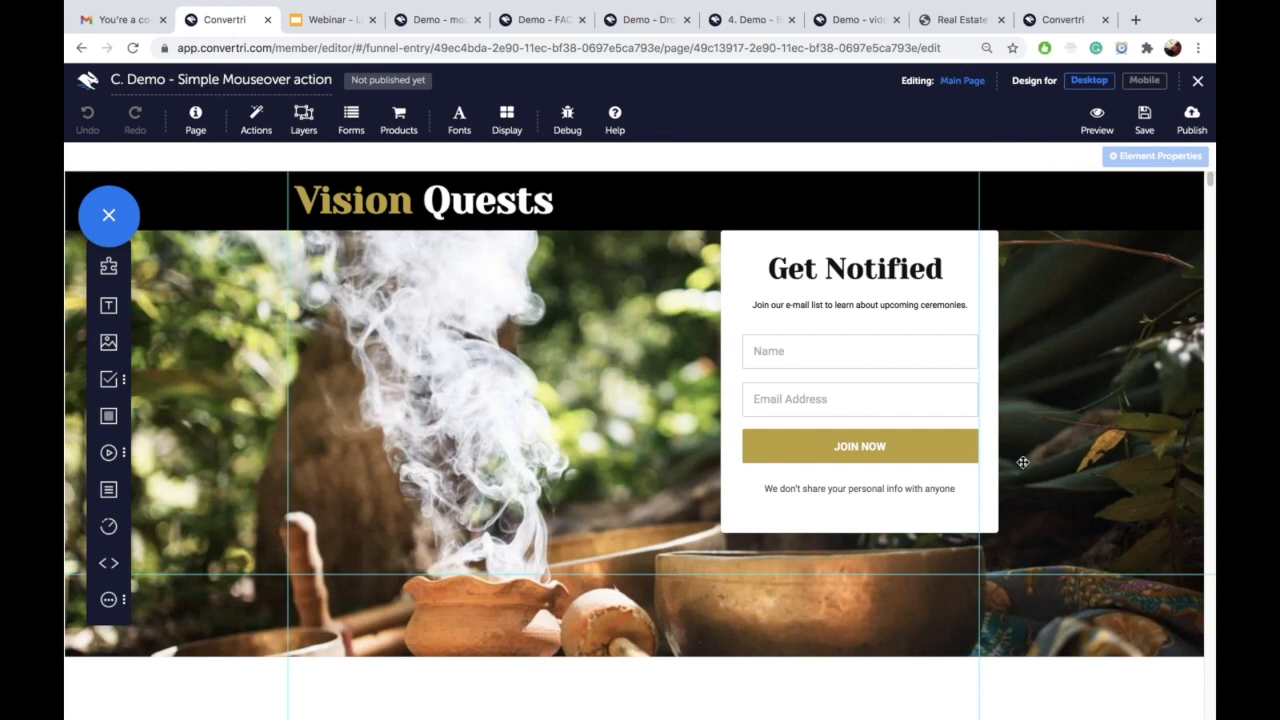
click(440, 19)
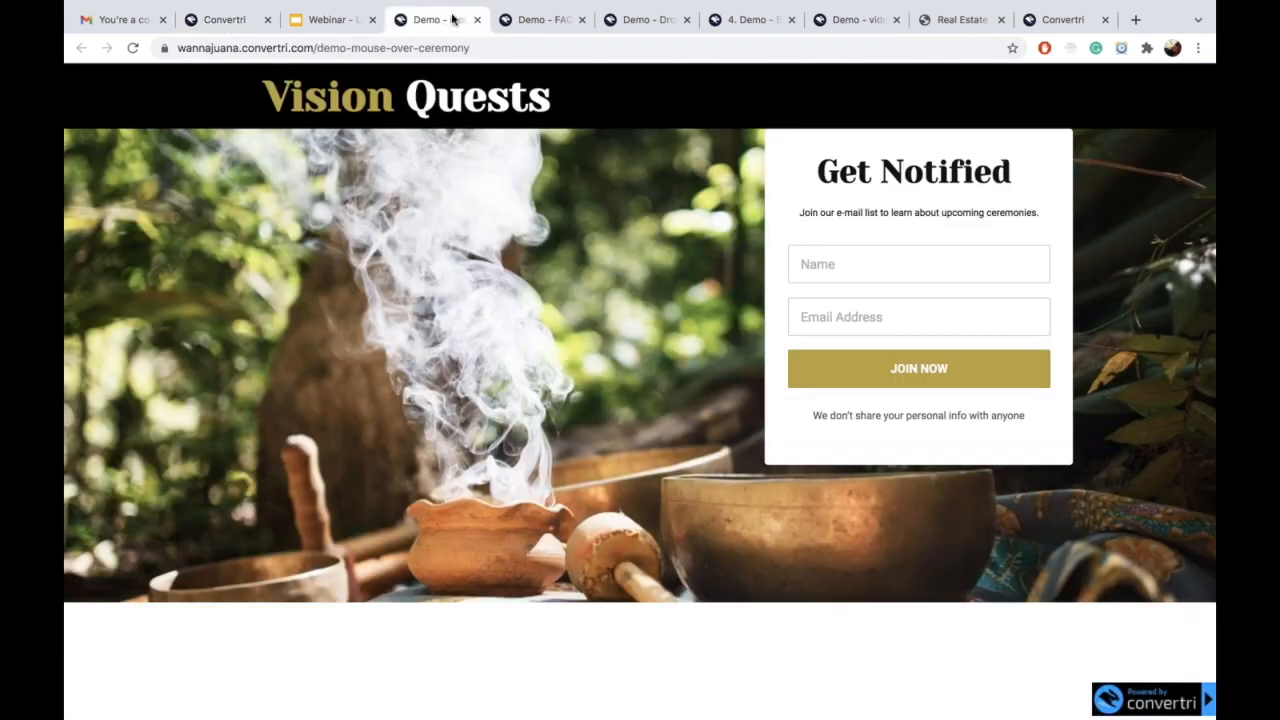
mouse_move(562, 318)
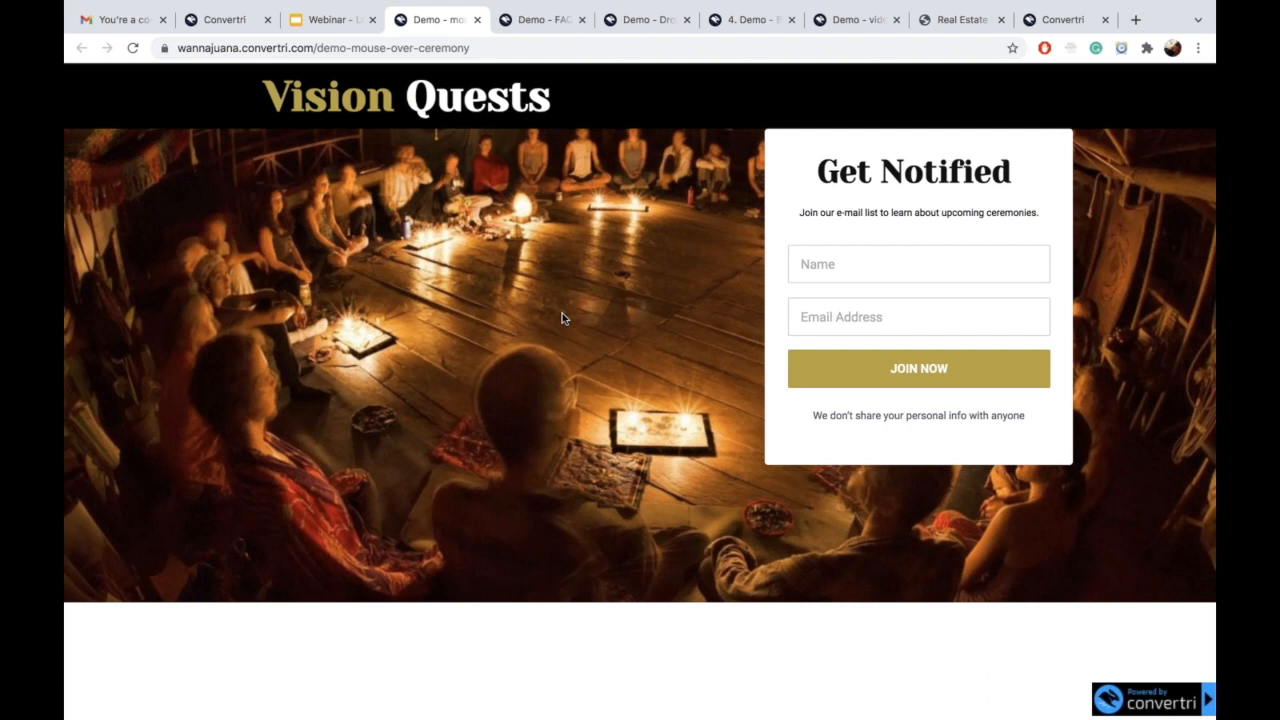
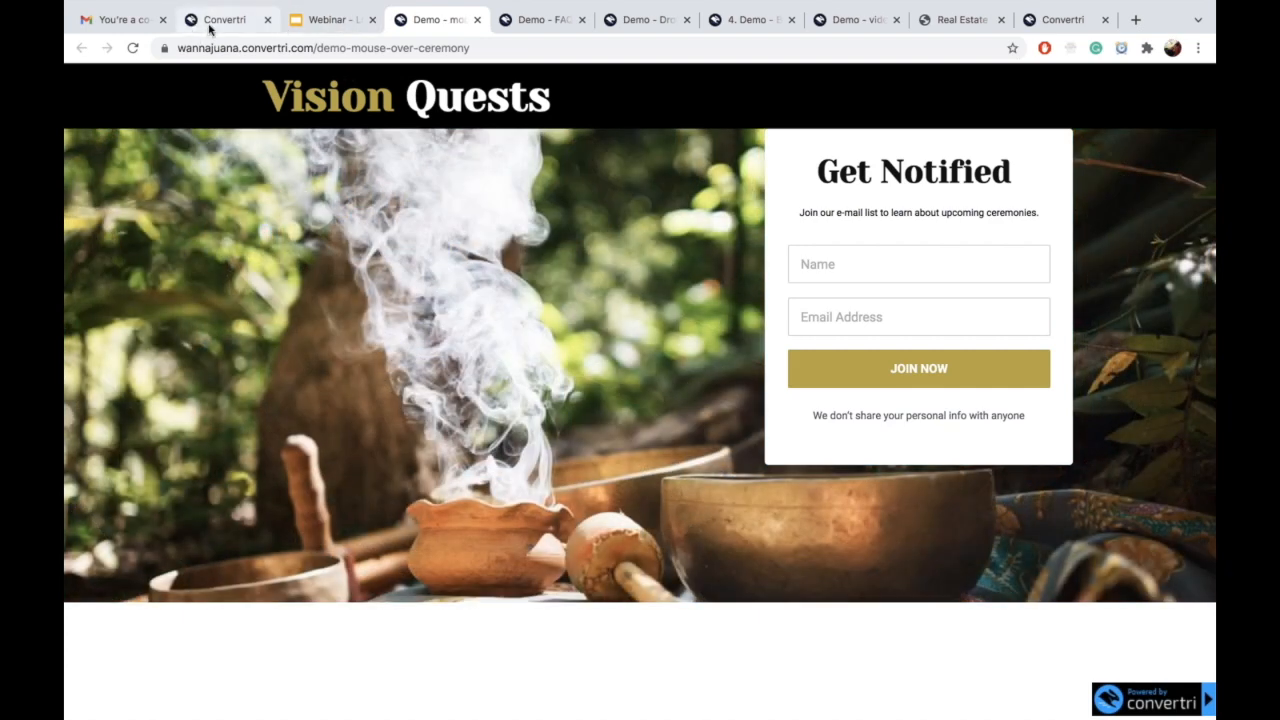
Step: Switch back to the Convertri editor for the C. Demo - Simple Mouseover action page
click(209, 29)
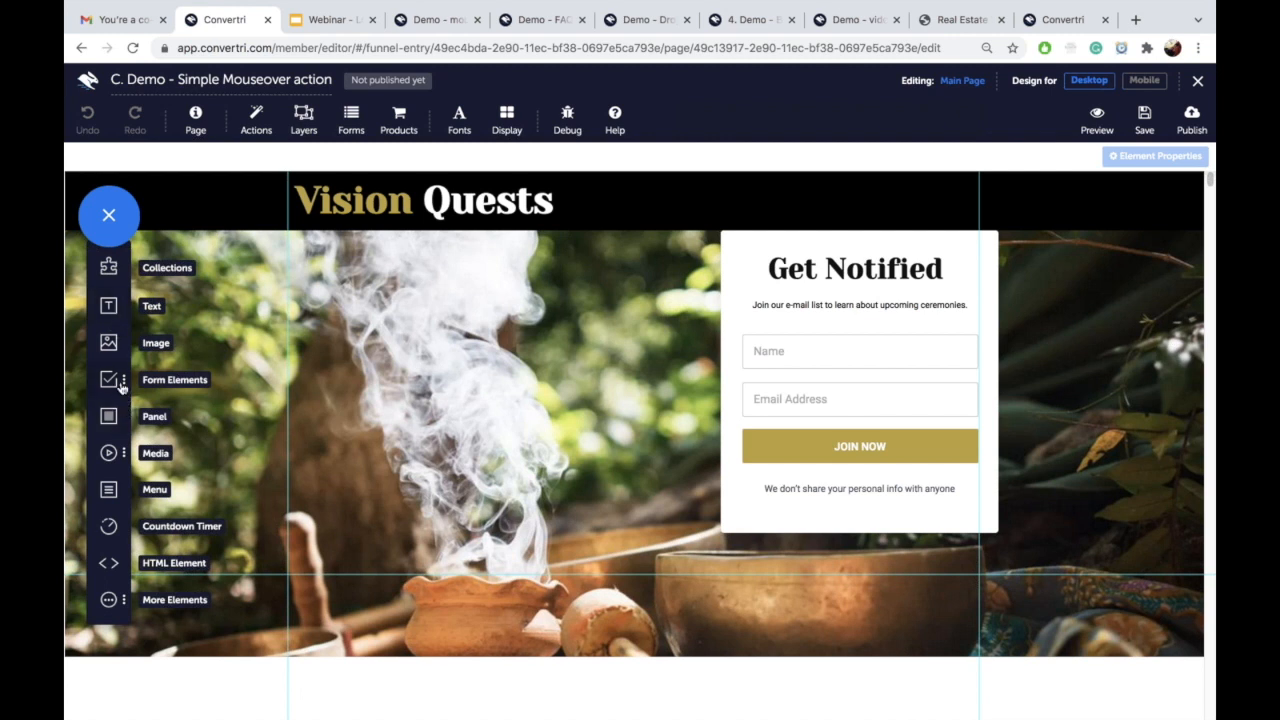
Step: Insert the night ceremony photo from the Demo - mouse over sun folder, full width and taller over the hero
click(114, 348)
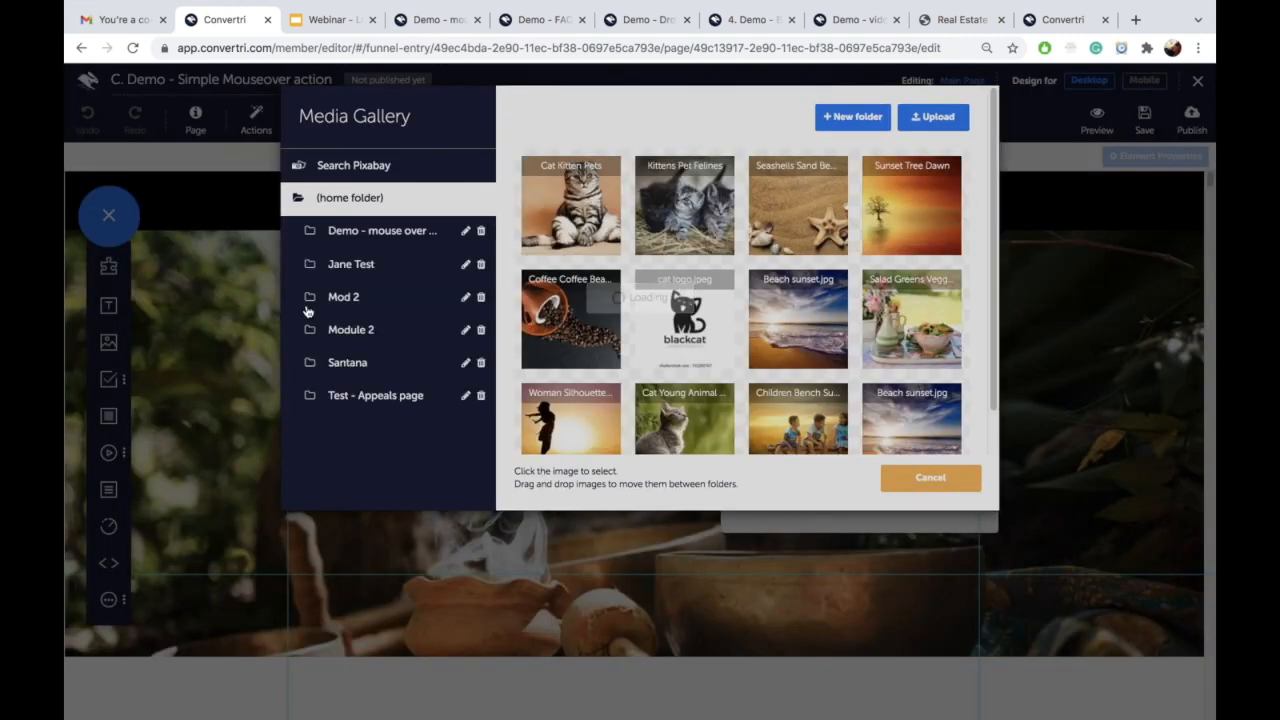
click(381, 240)
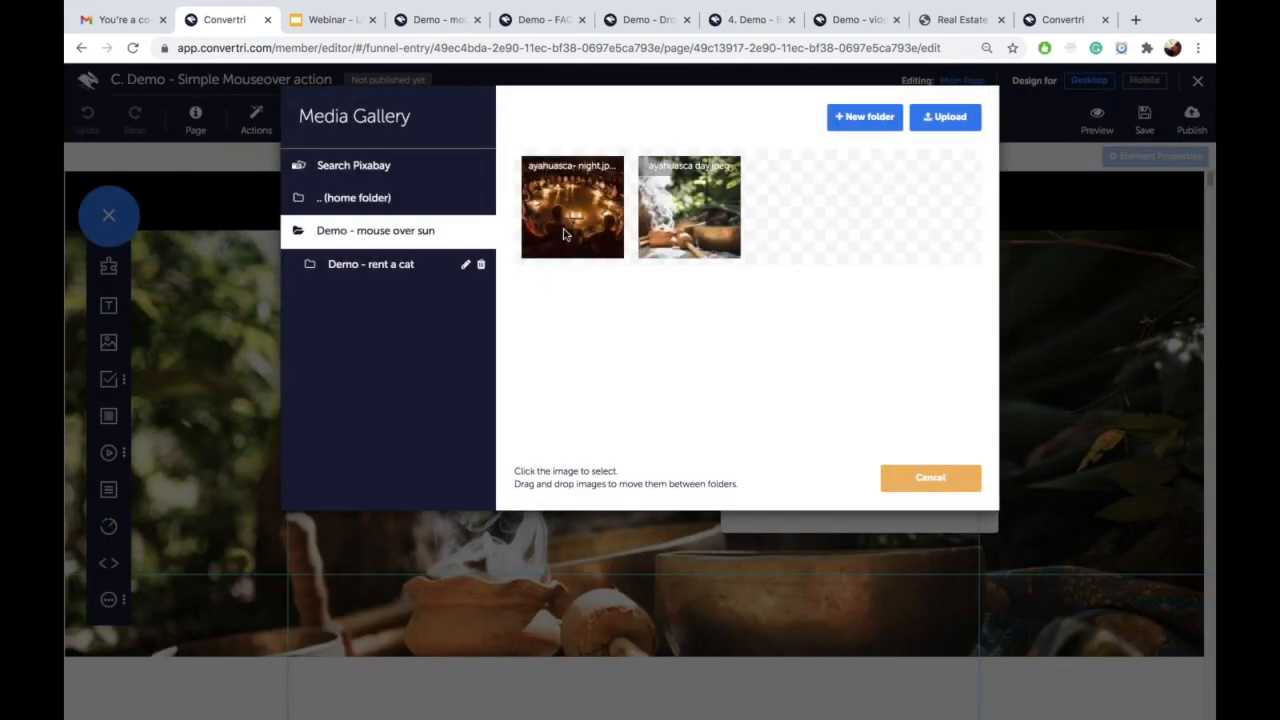
click(563, 236)
click(790, 487)
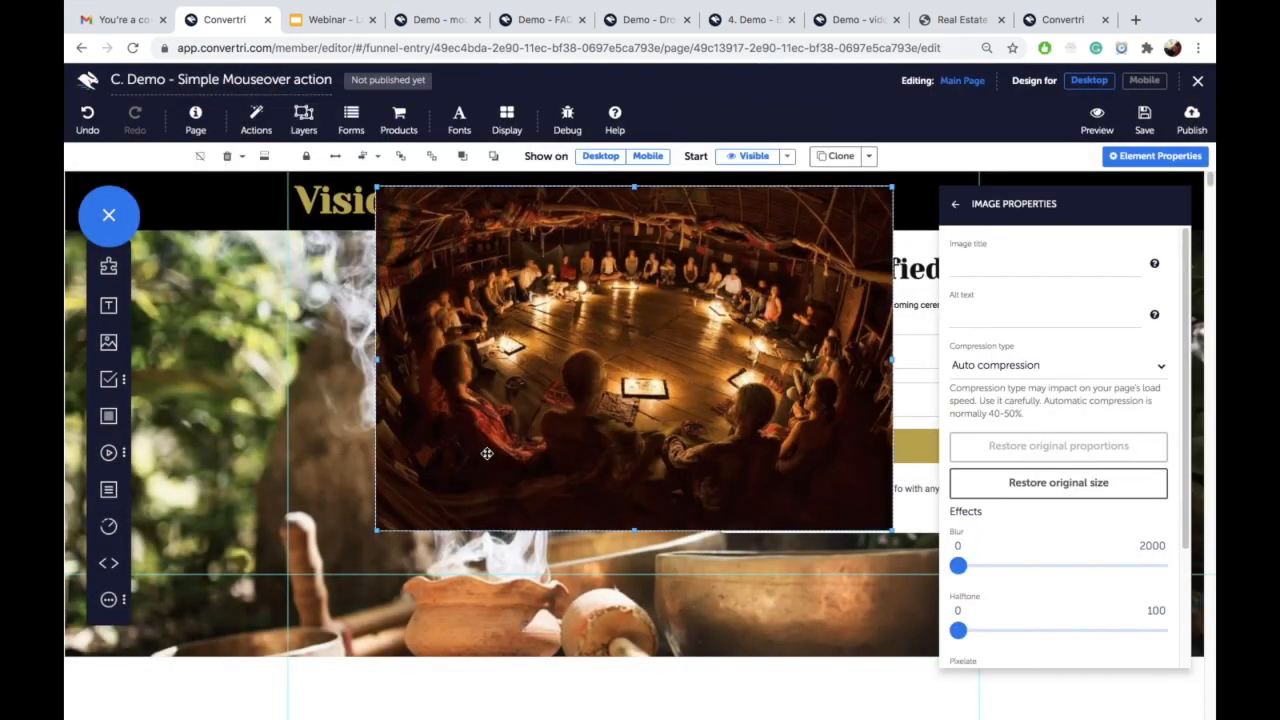
click(331, 160)
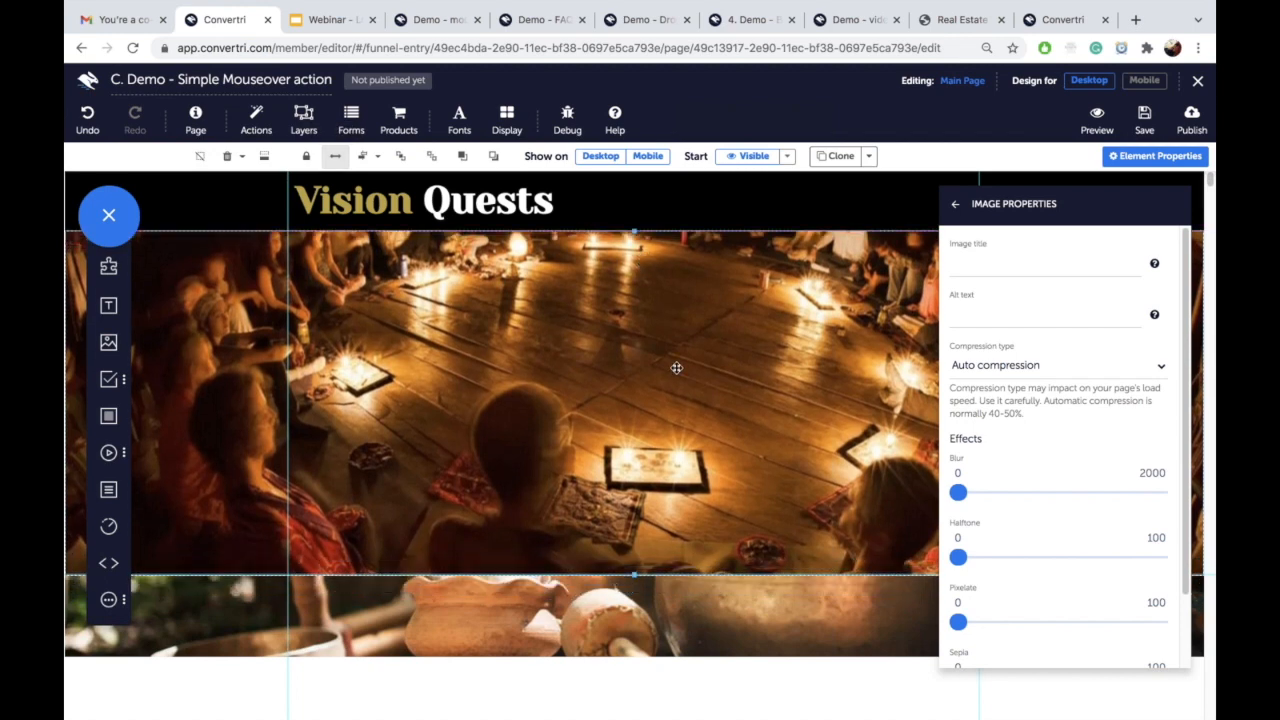
drag(634, 553, 642, 632)
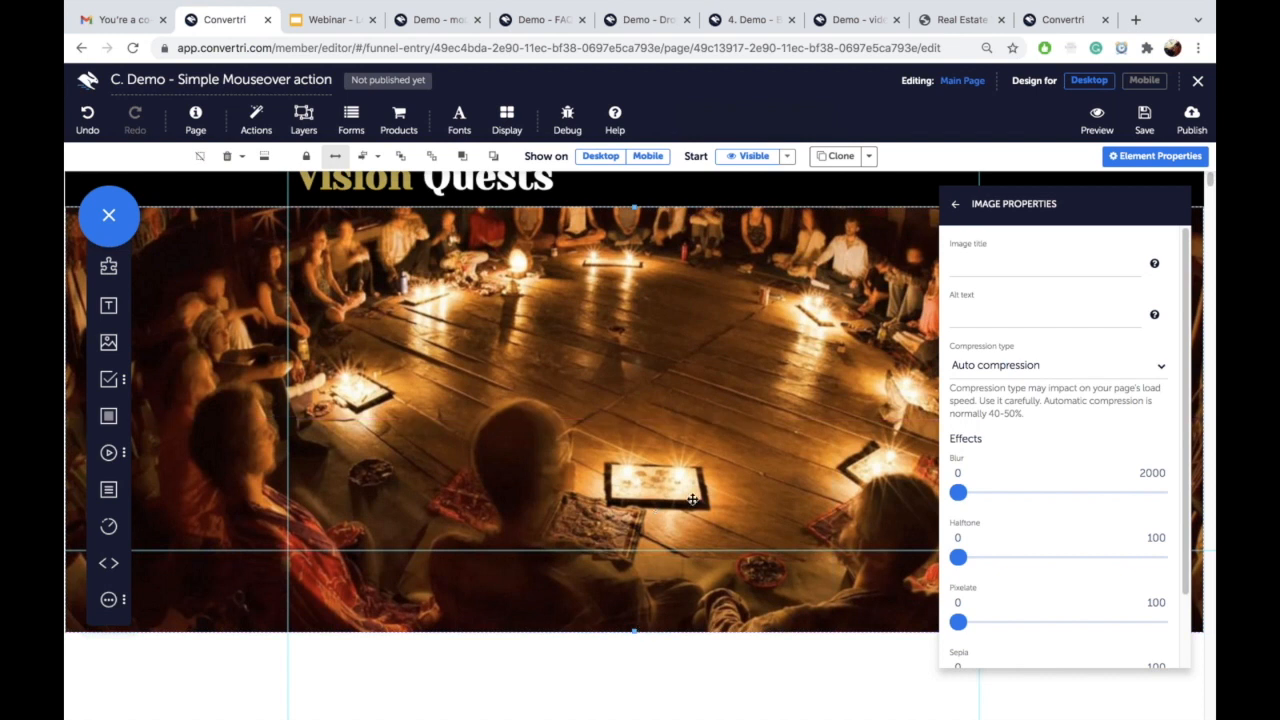
click(955, 205)
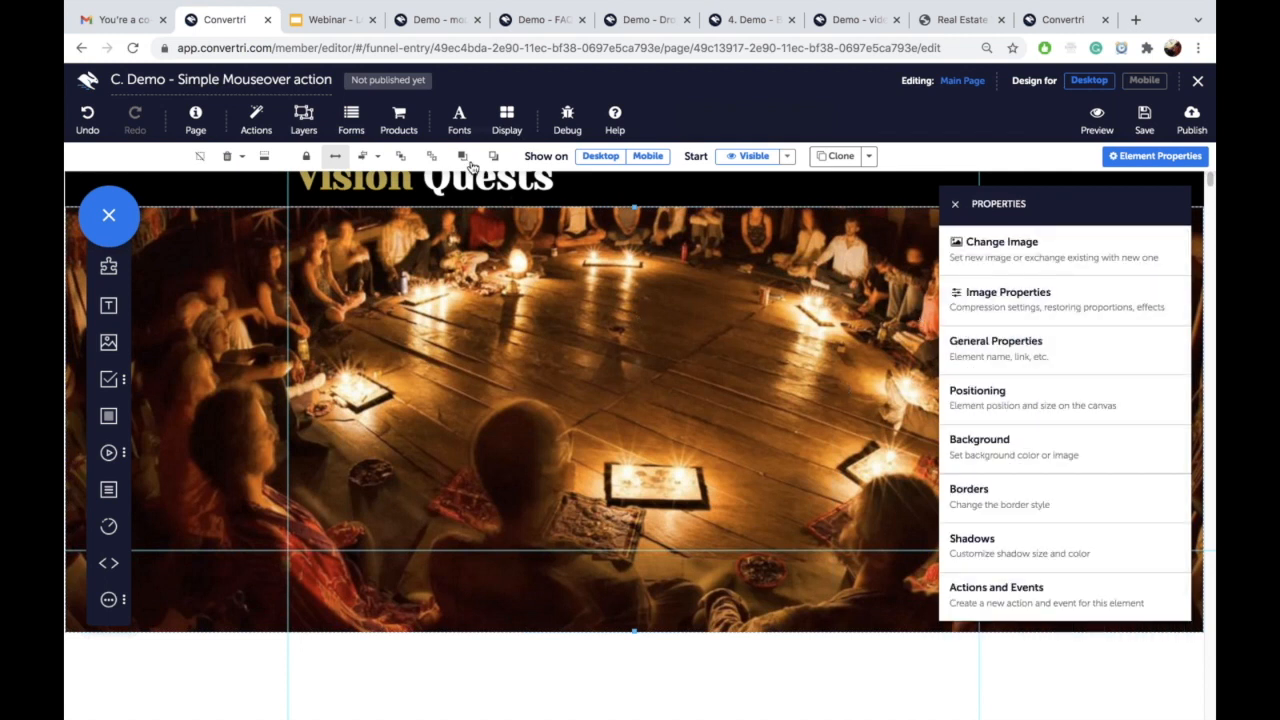
Step: Send the ceremony photo backward until the Get Notified form and its white box show in front
click(493, 161)
click(955, 204)
click(497, 161)
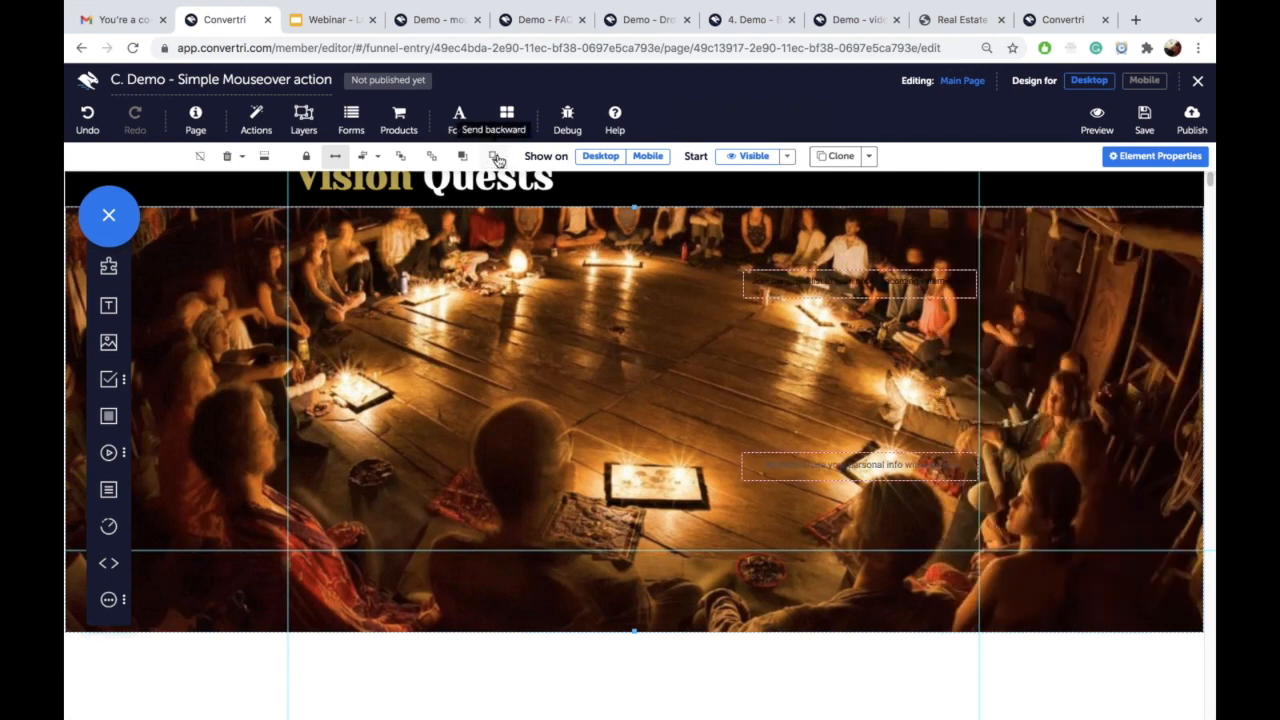
click(497, 161)
click(497, 161)
click(497, 161)
click(497, 161)
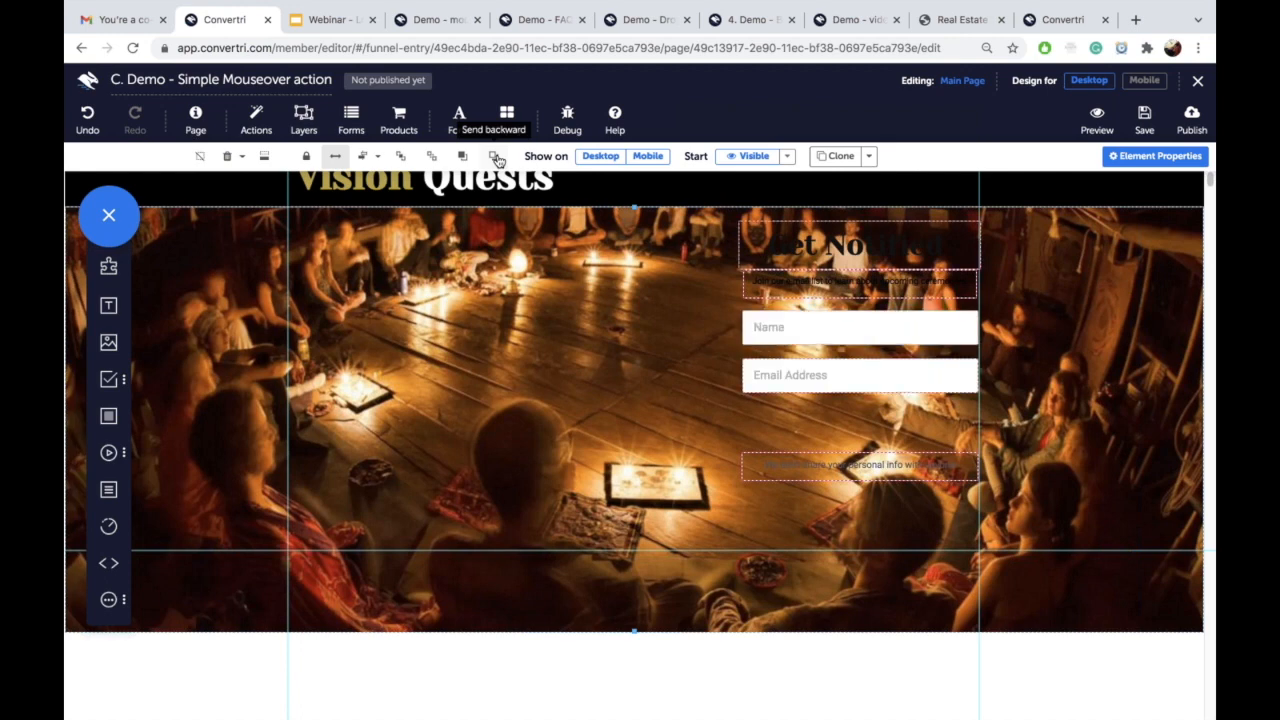
click(497, 161)
click(497, 161)
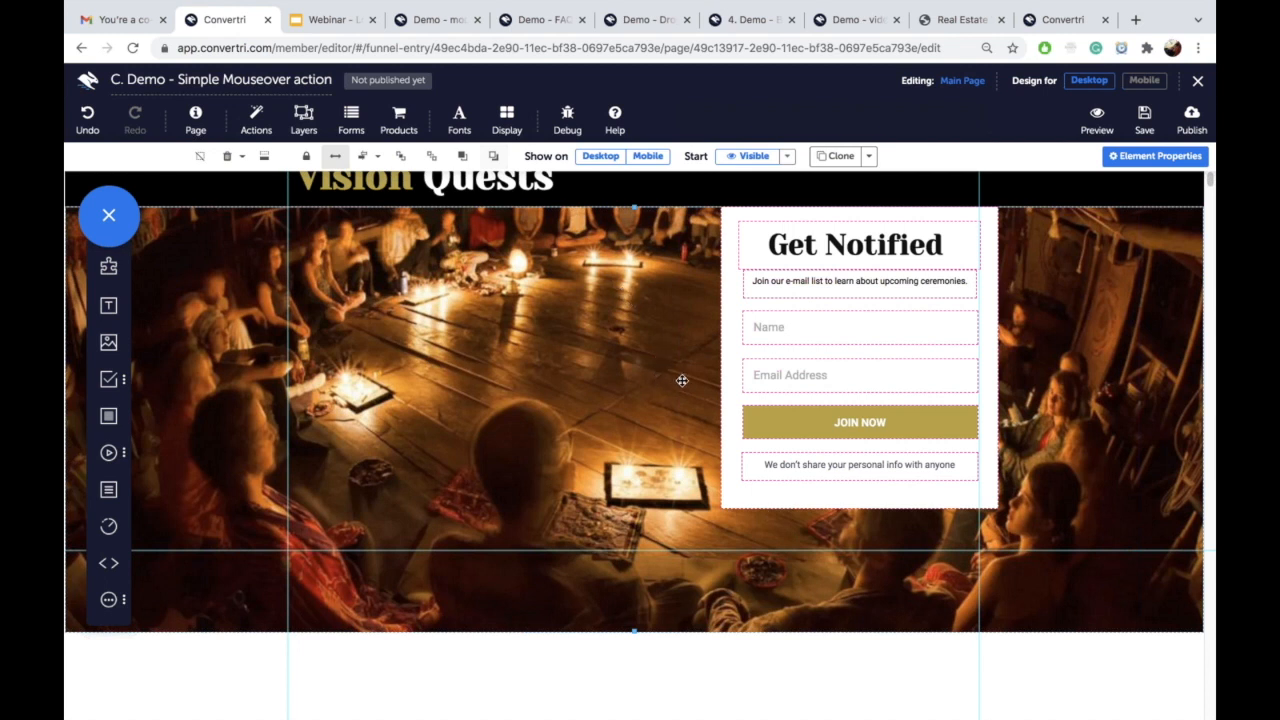
Step: Name the photo element 'ceremony image' and save the page
click(1157, 158)
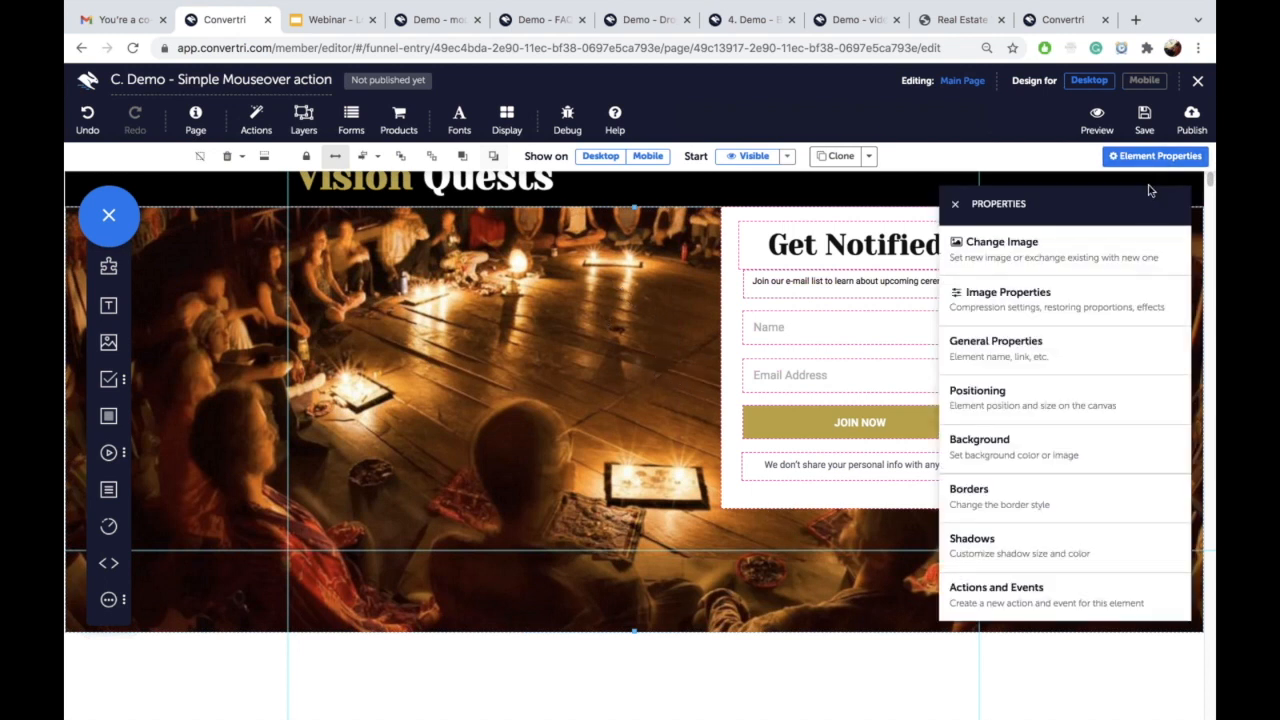
click(1014, 350)
click(1012, 266)
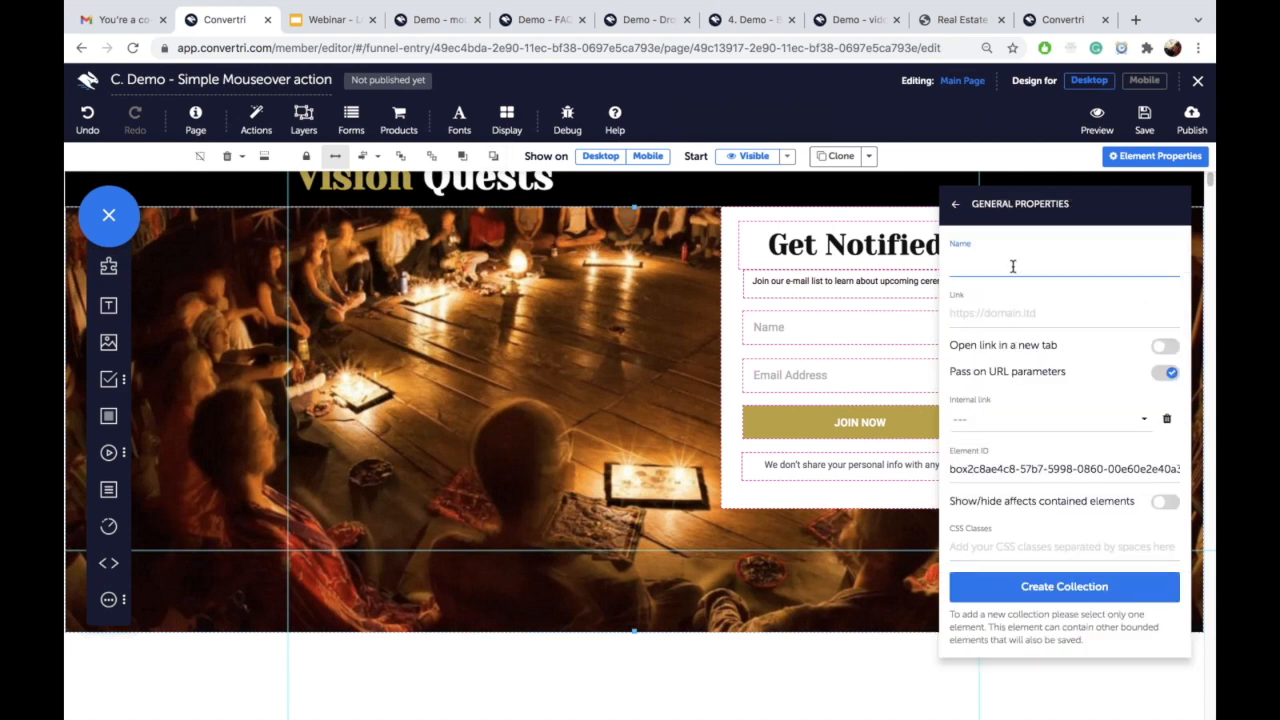
text(ceremony image)
click(1141, 125)
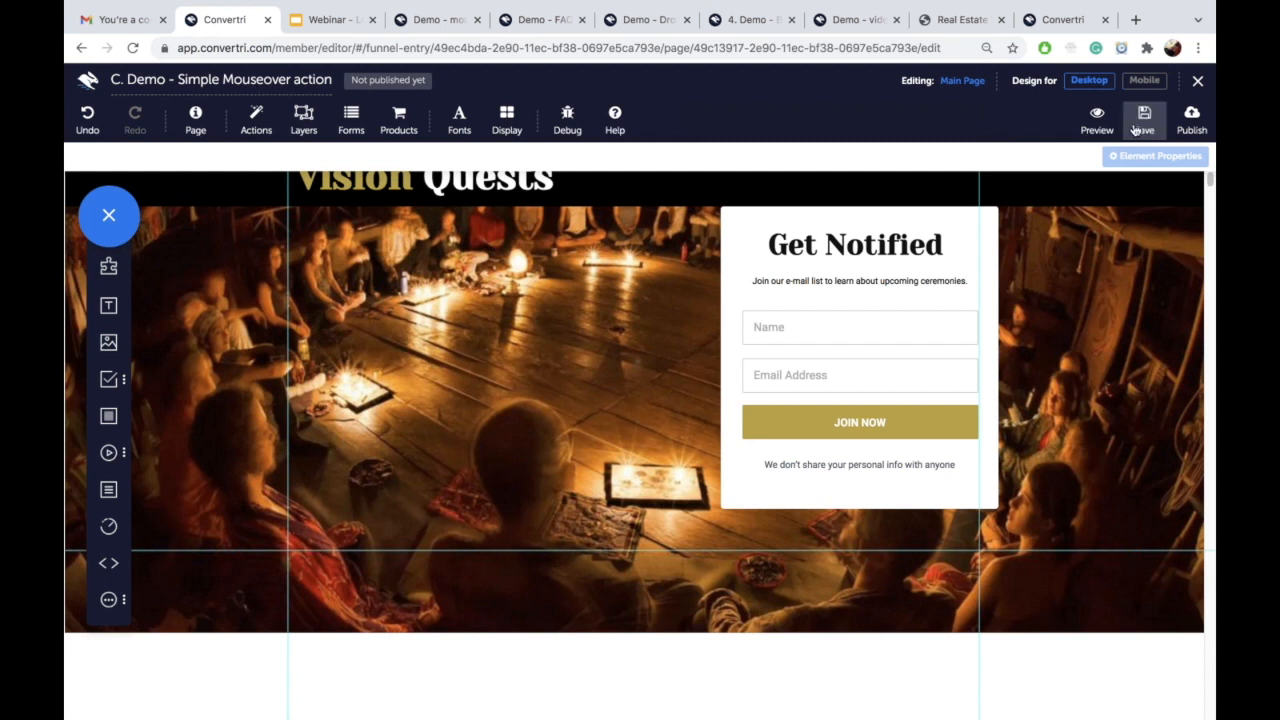
Step: Set the ceremony image to 'Start hidden (selected element only)' and nudge it lower
click(642, 214)
drag(642, 214, 645, 244)
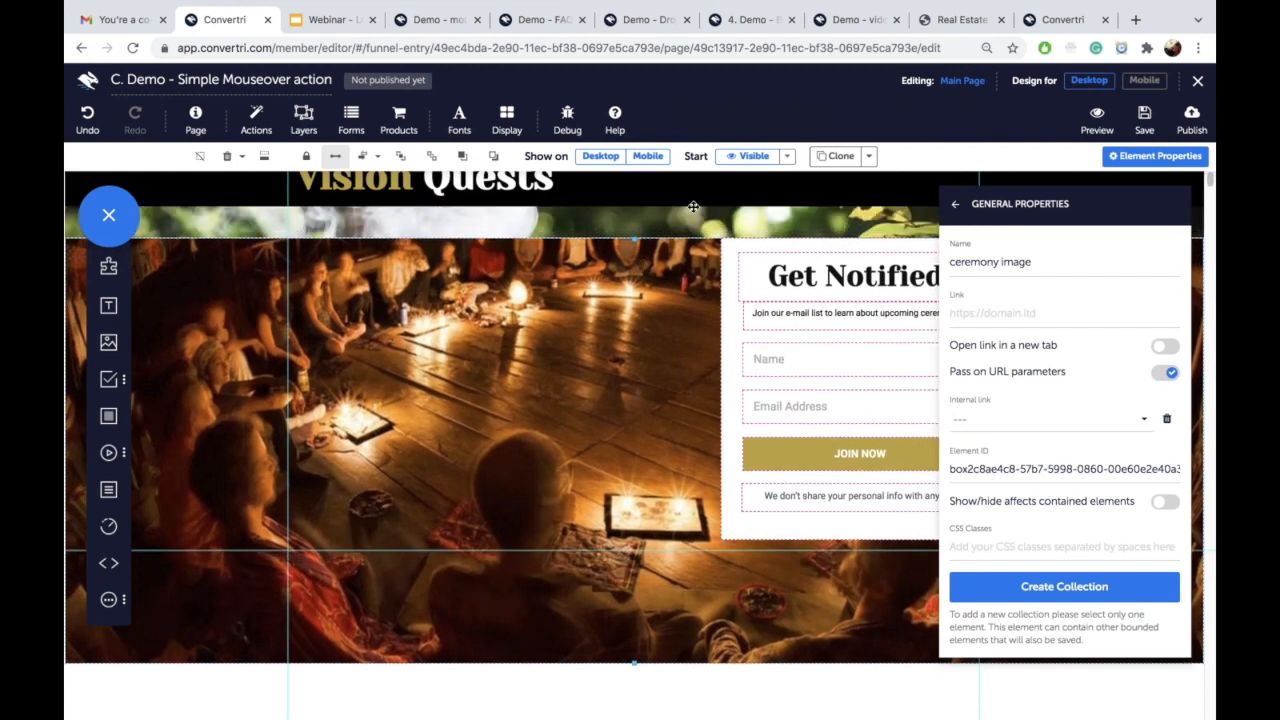
click(787, 157)
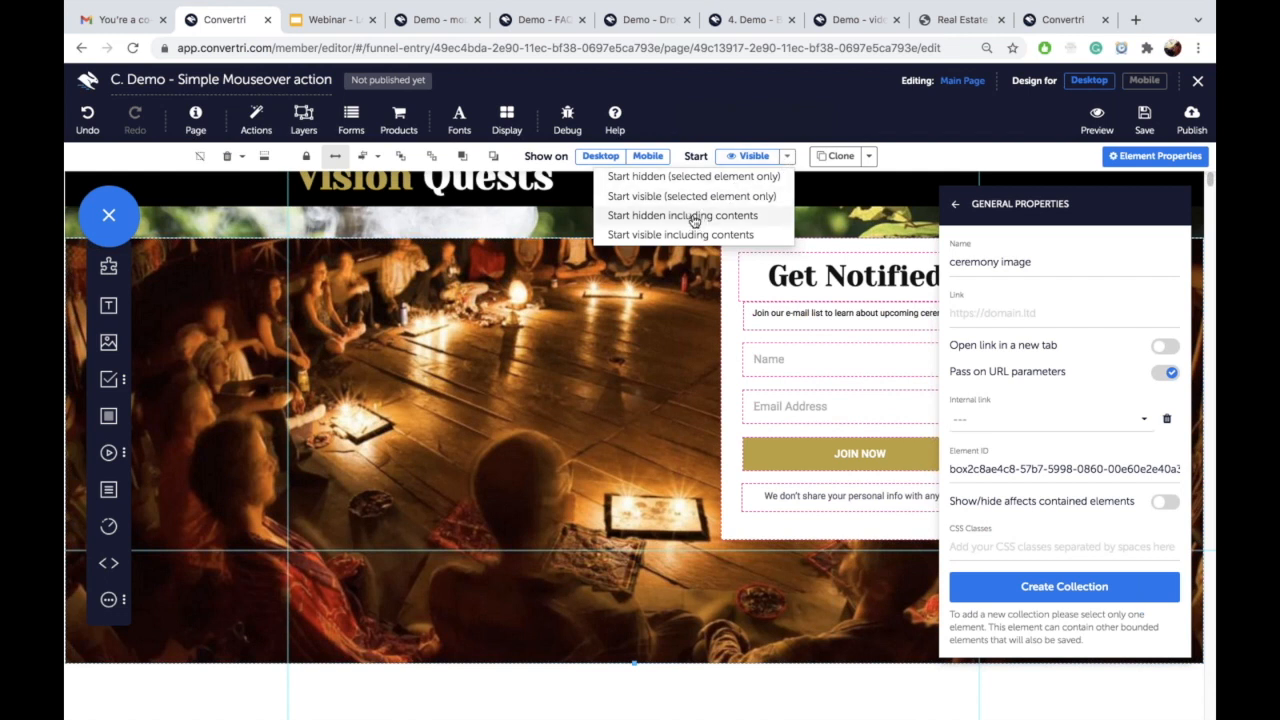
click(679, 177)
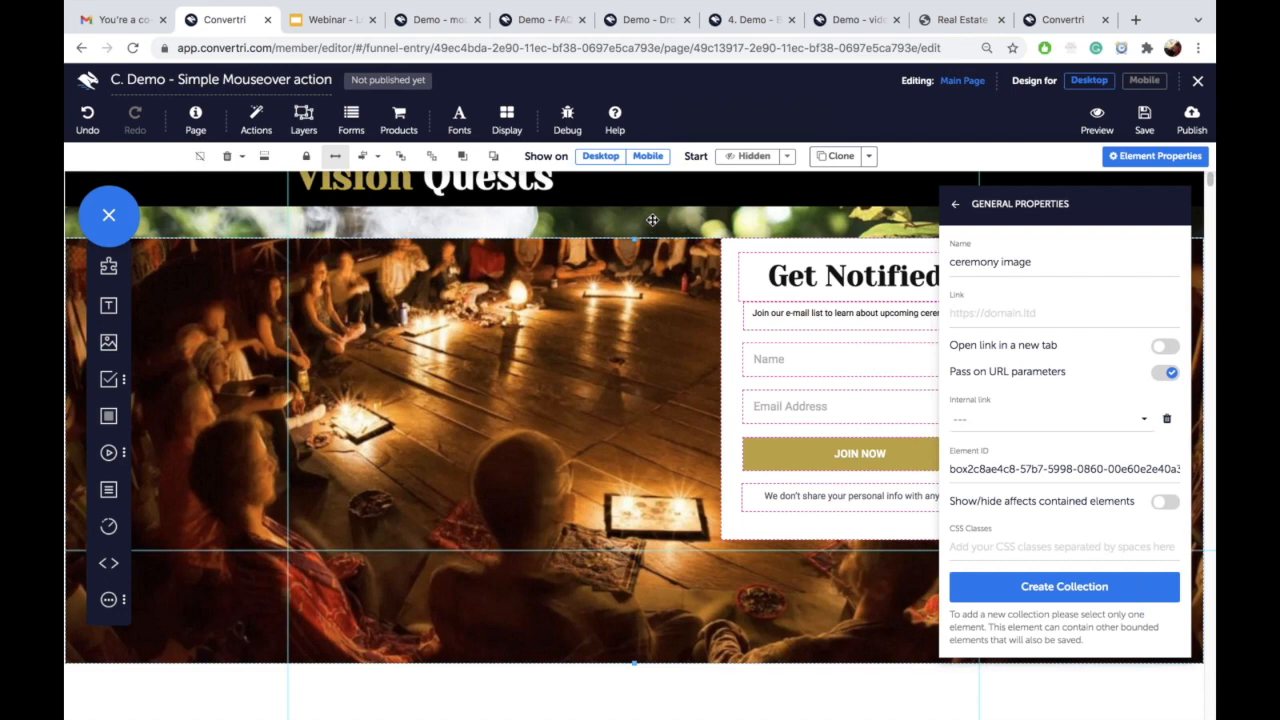
click(652, 220)
drag(640, 264, 640, 326)
Step: Keep the smoke background starting visible and reposition the ceremony image and form over it
click(632, 236)
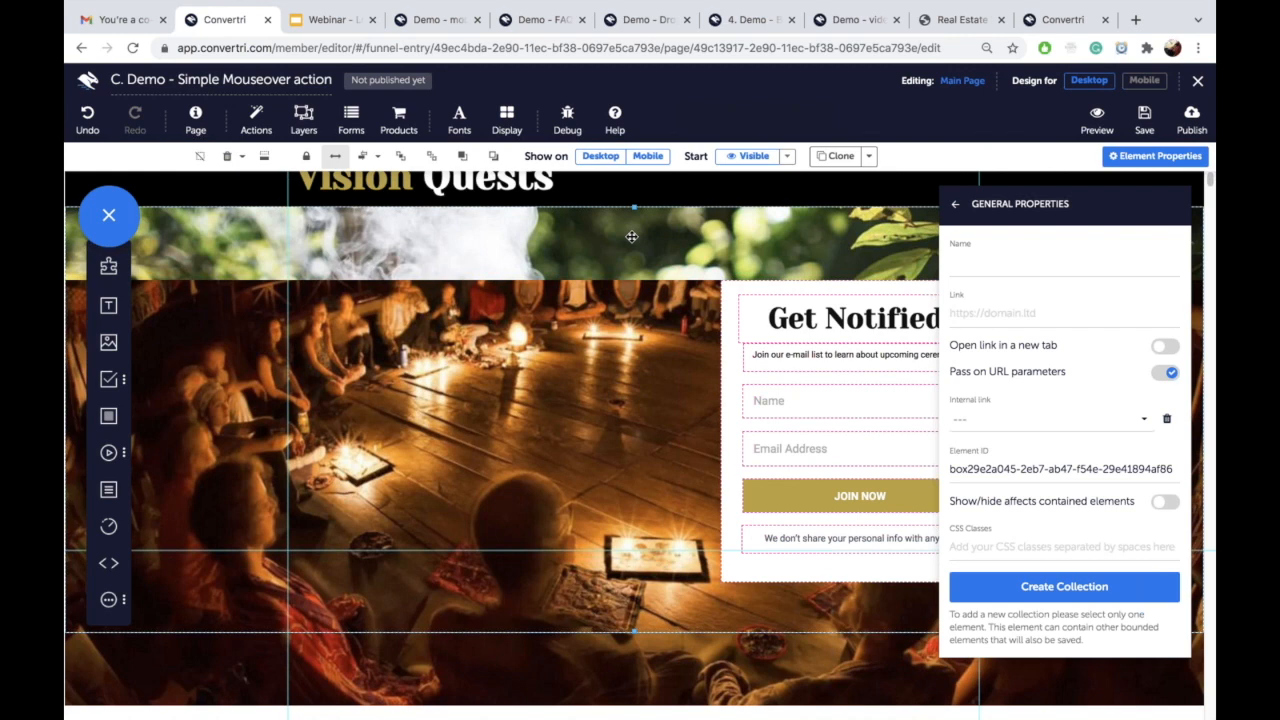
click(787, 164)
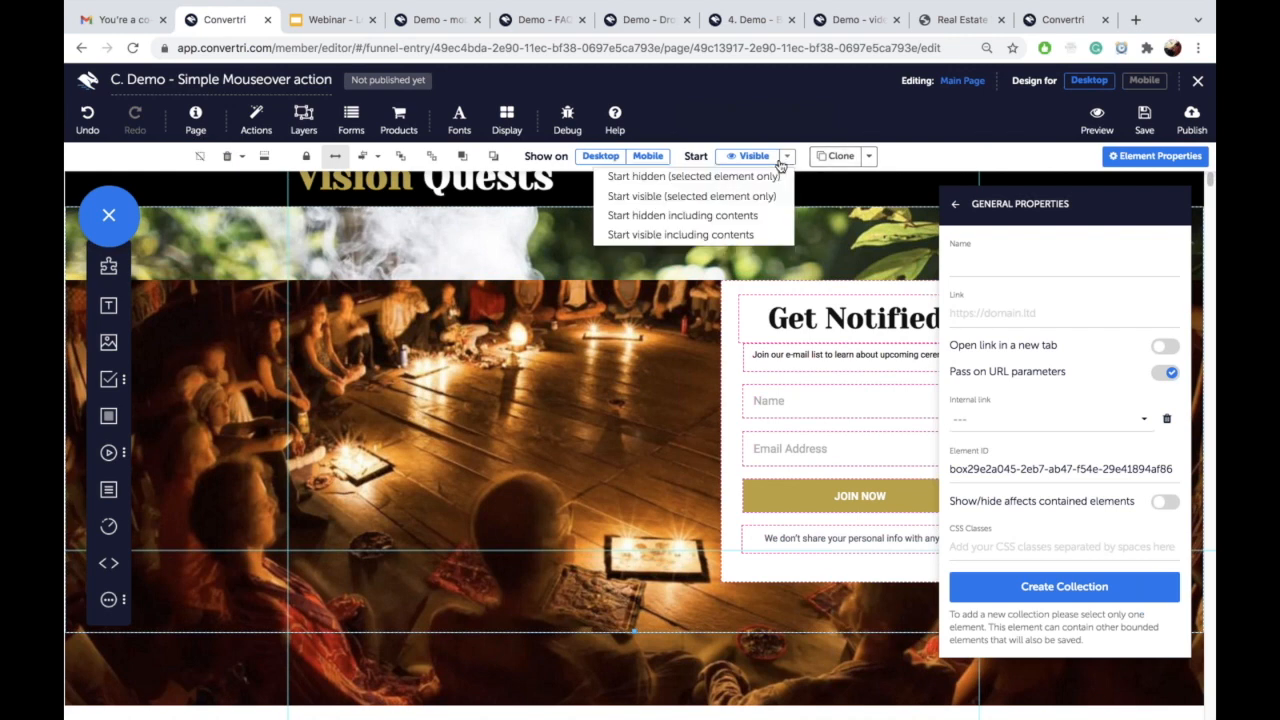
click(717, 190)
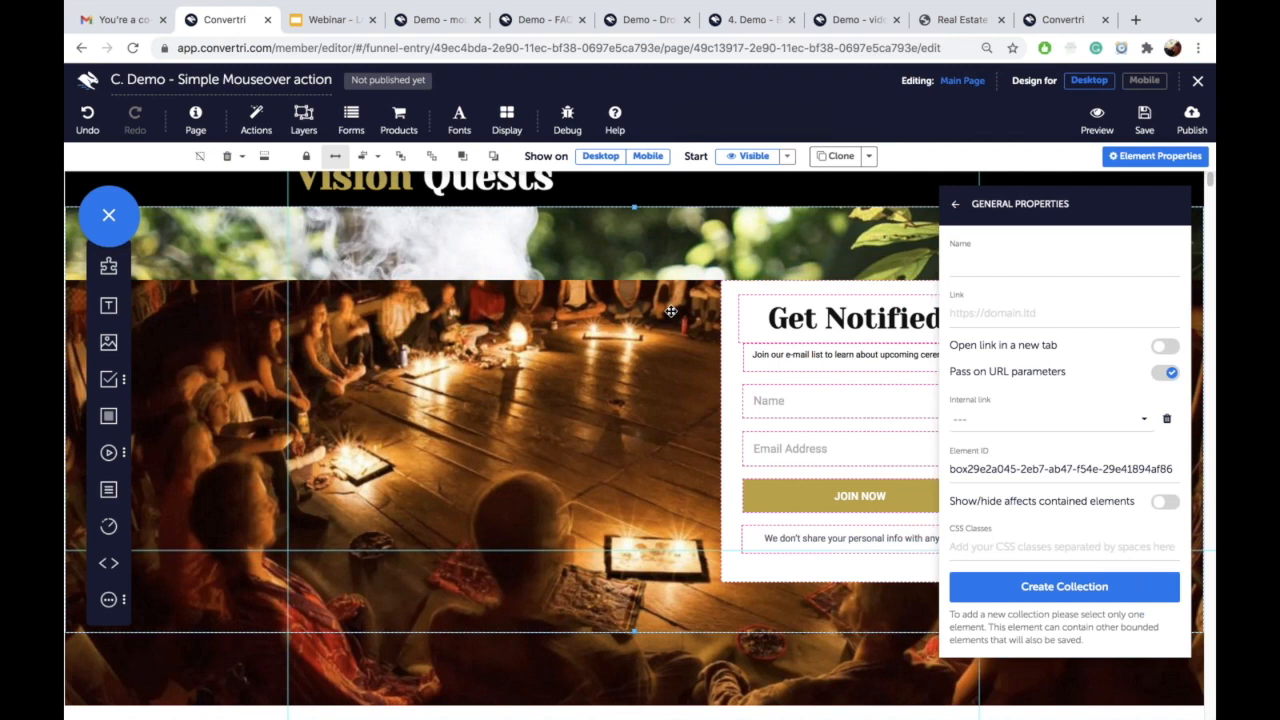
drag(671, 312, 671, 236)
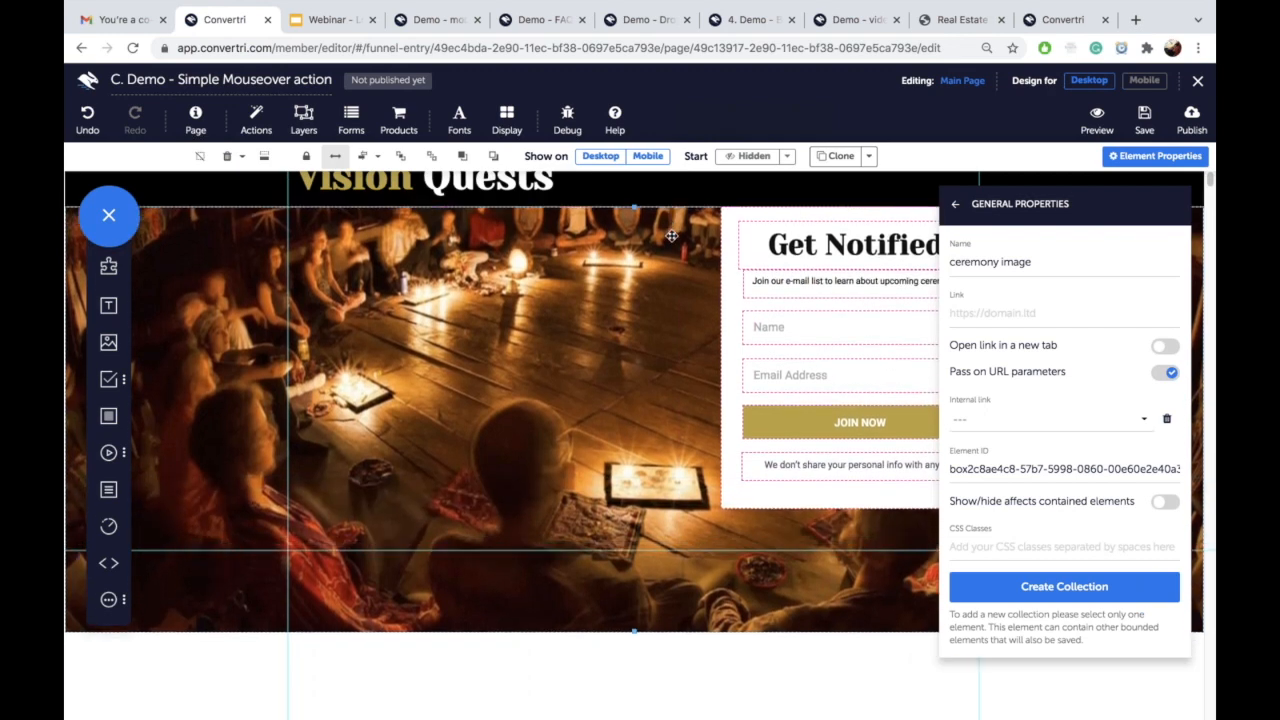
drag(671, 236, 673, 339)
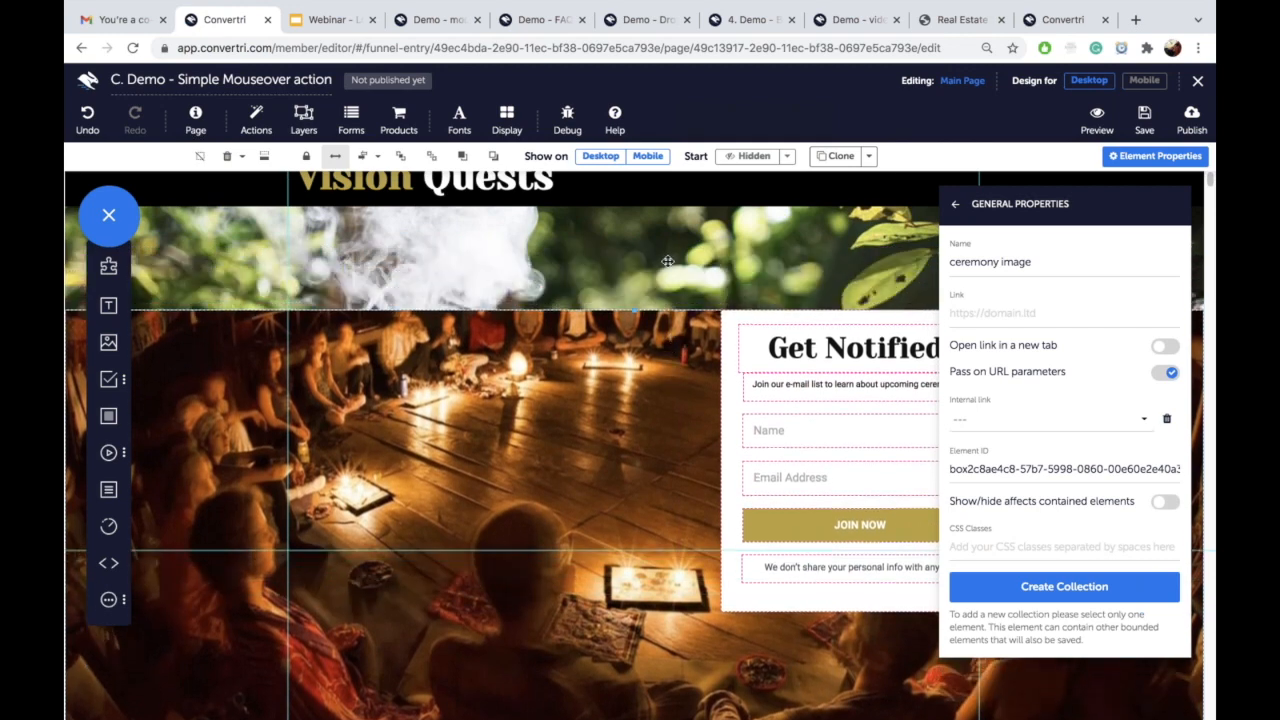
click(668, 258)
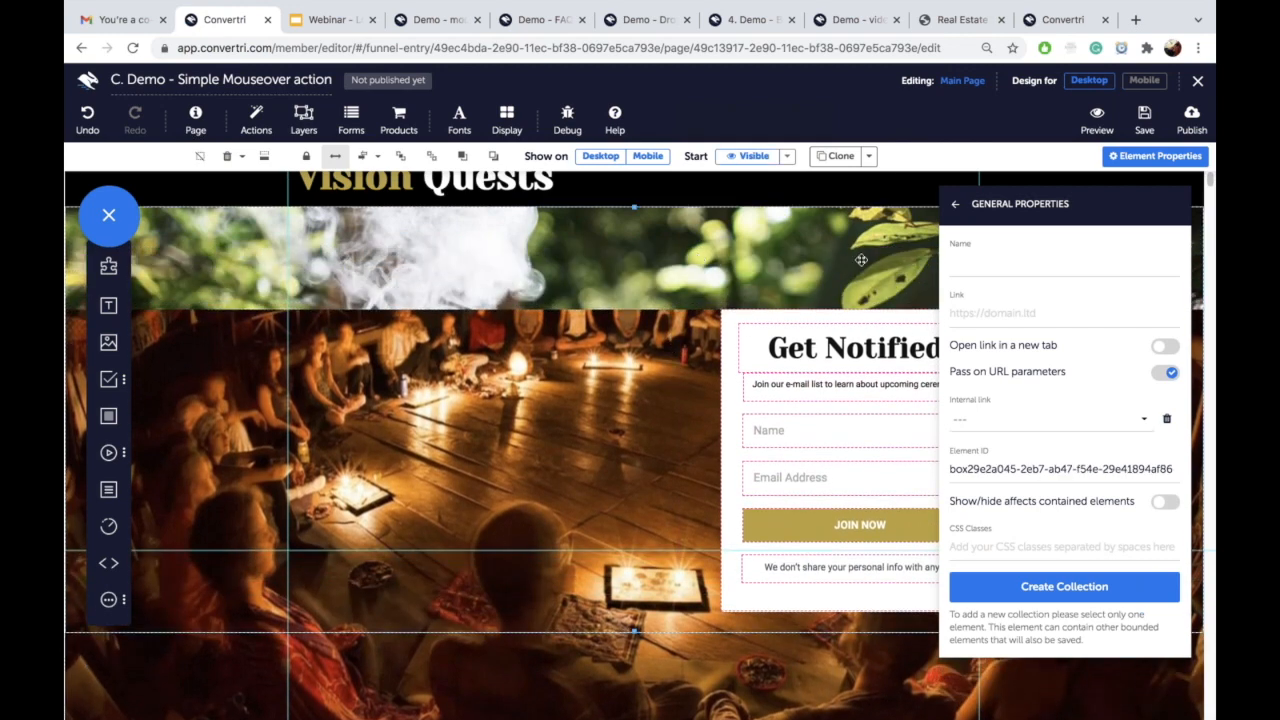
Step: Add a new action on the smoke background triggered when the mouse enters it
click(957, 207)
click(1001, 585)
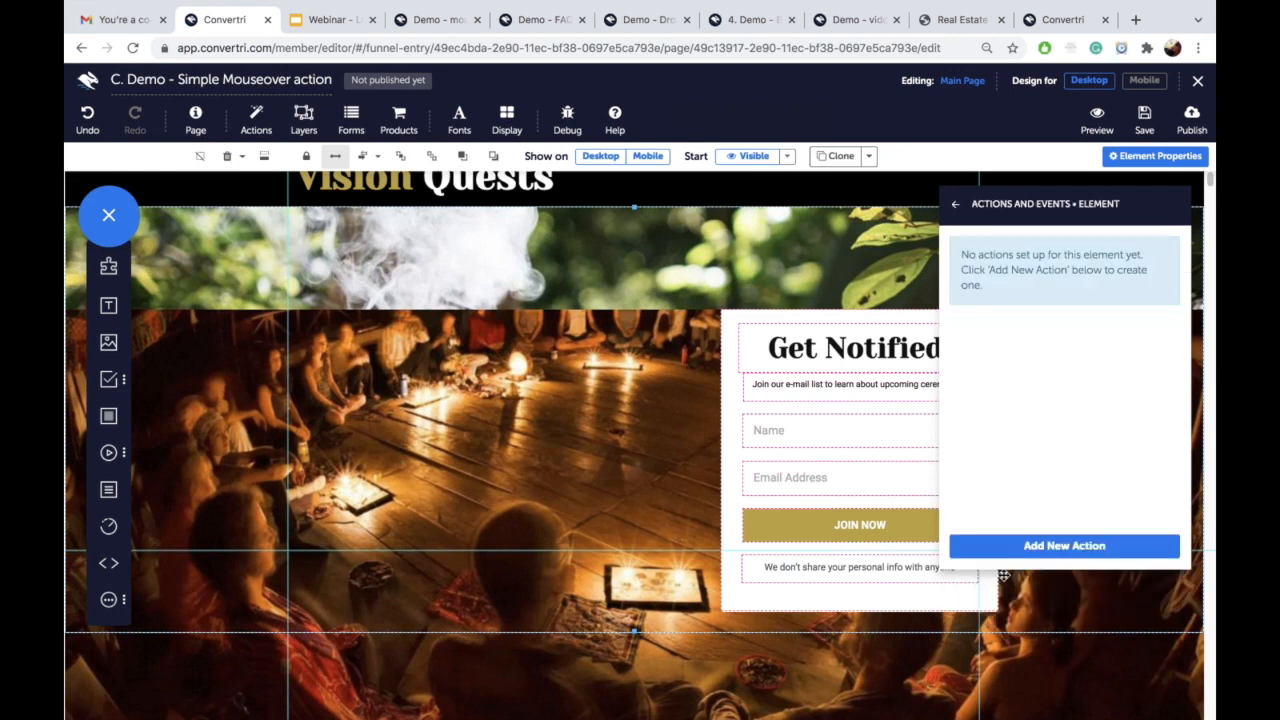
click(1025, 548)
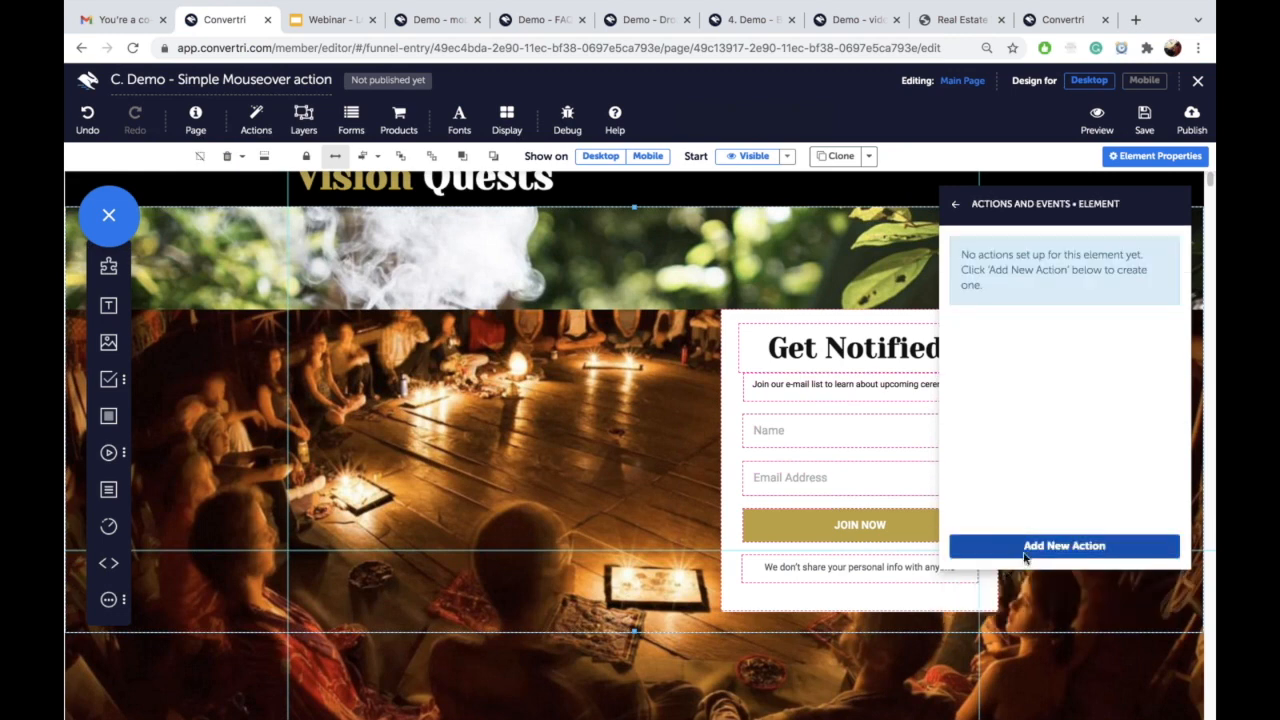
click(418, 187)
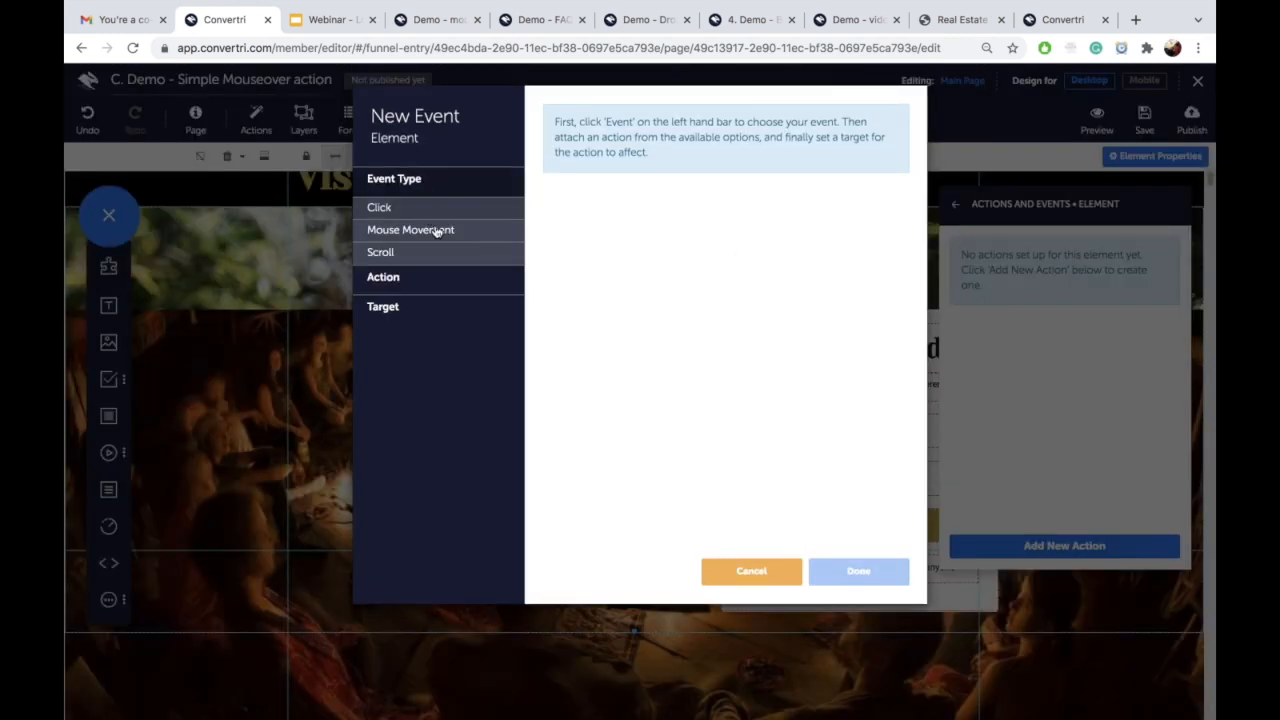
click(438, 230)
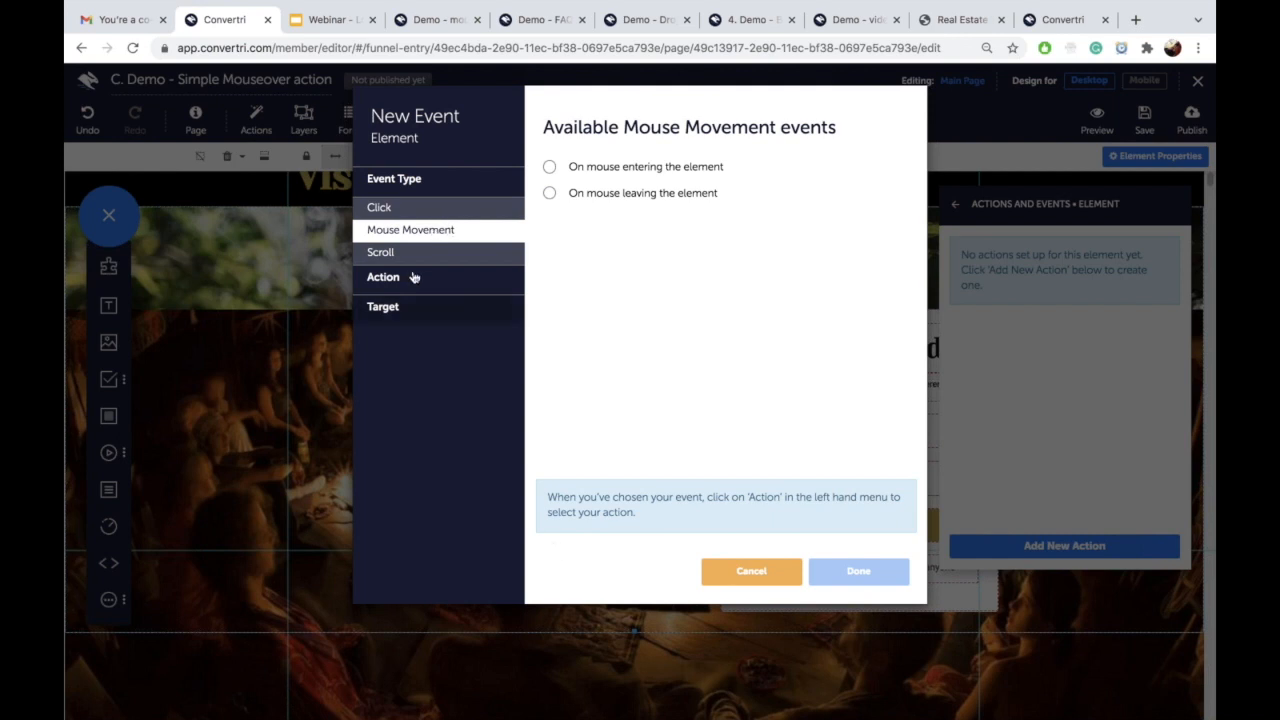
click(550, 167)
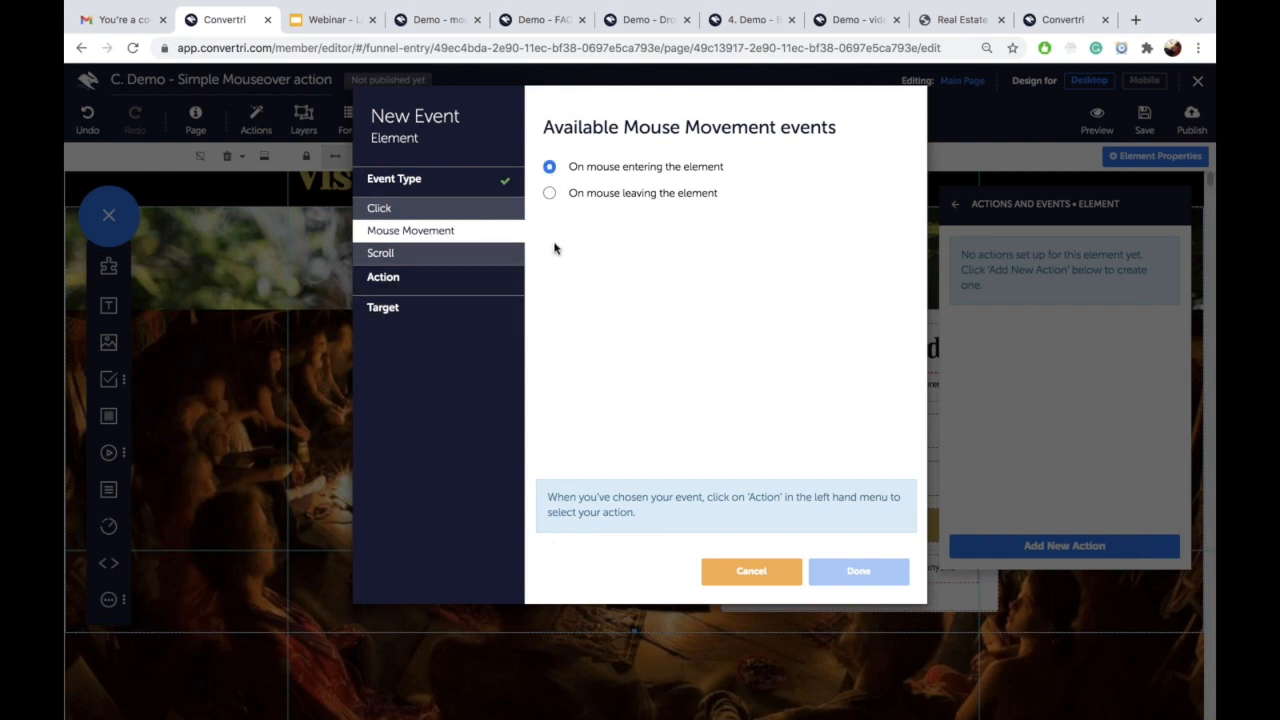
click(467, 276)
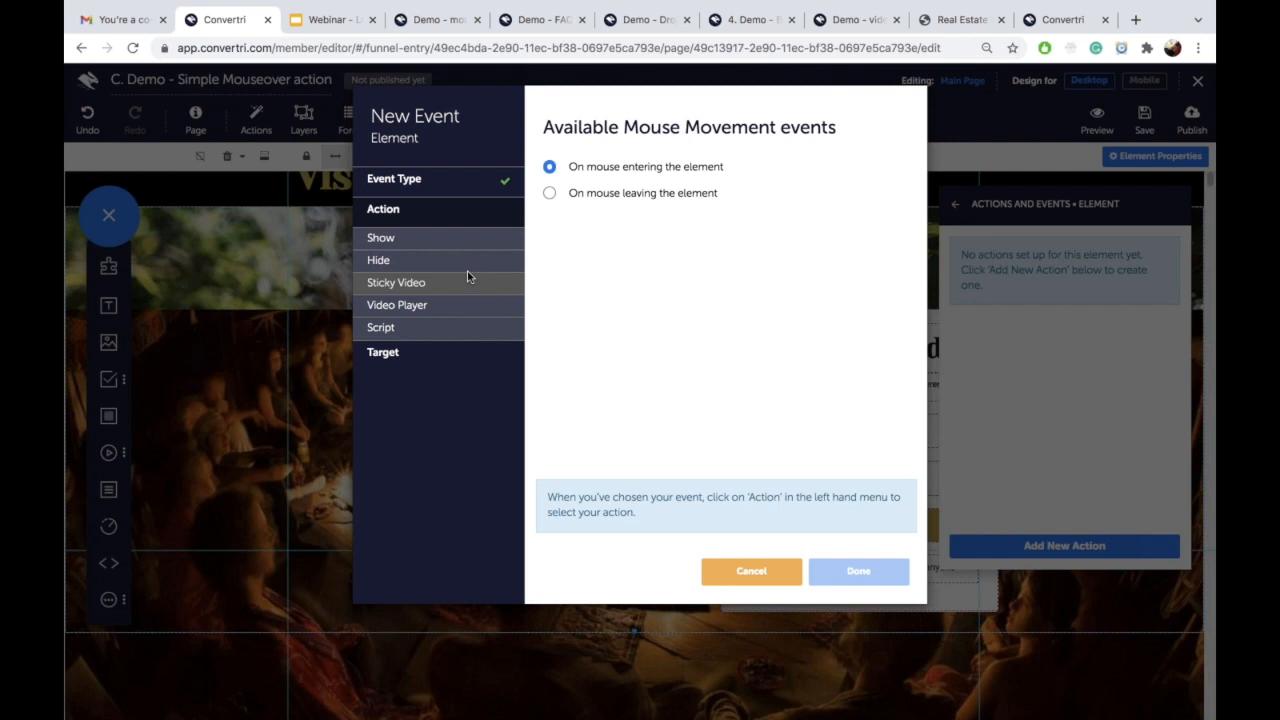
Step: Make that action fade in the ceremony image and save the event
click(410, 248)
click(549, 193)
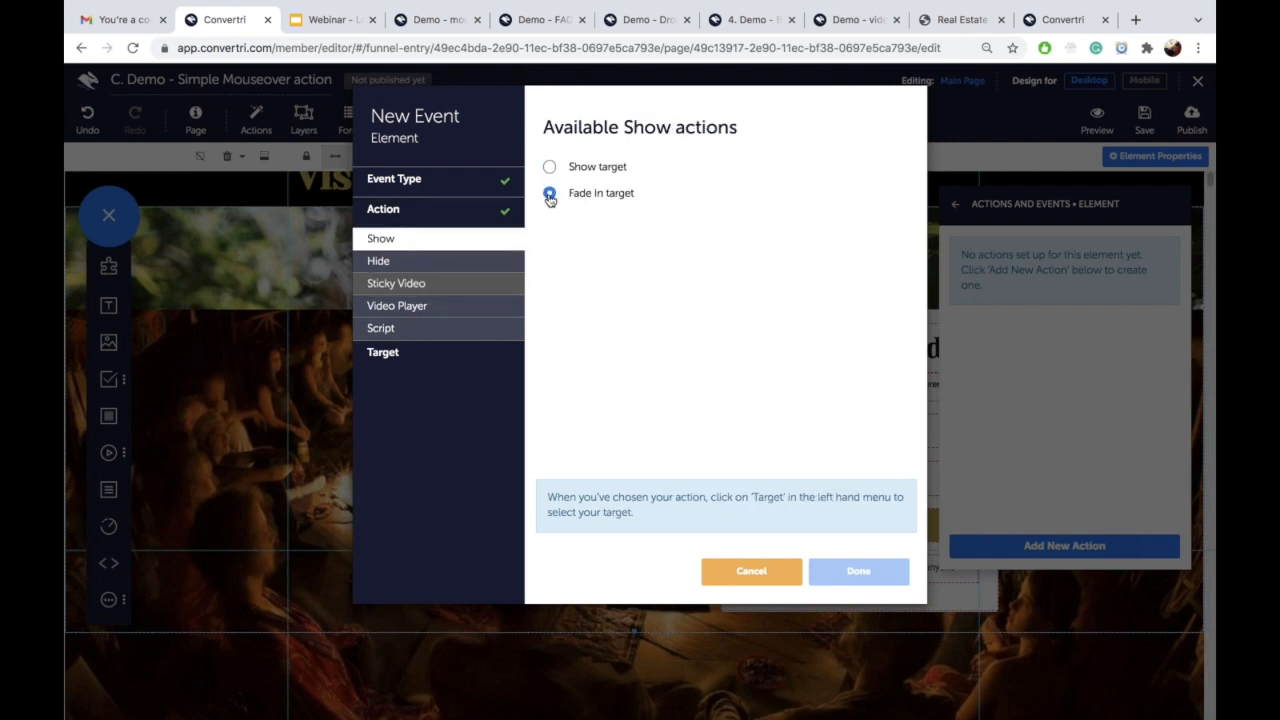
click(473, 362)
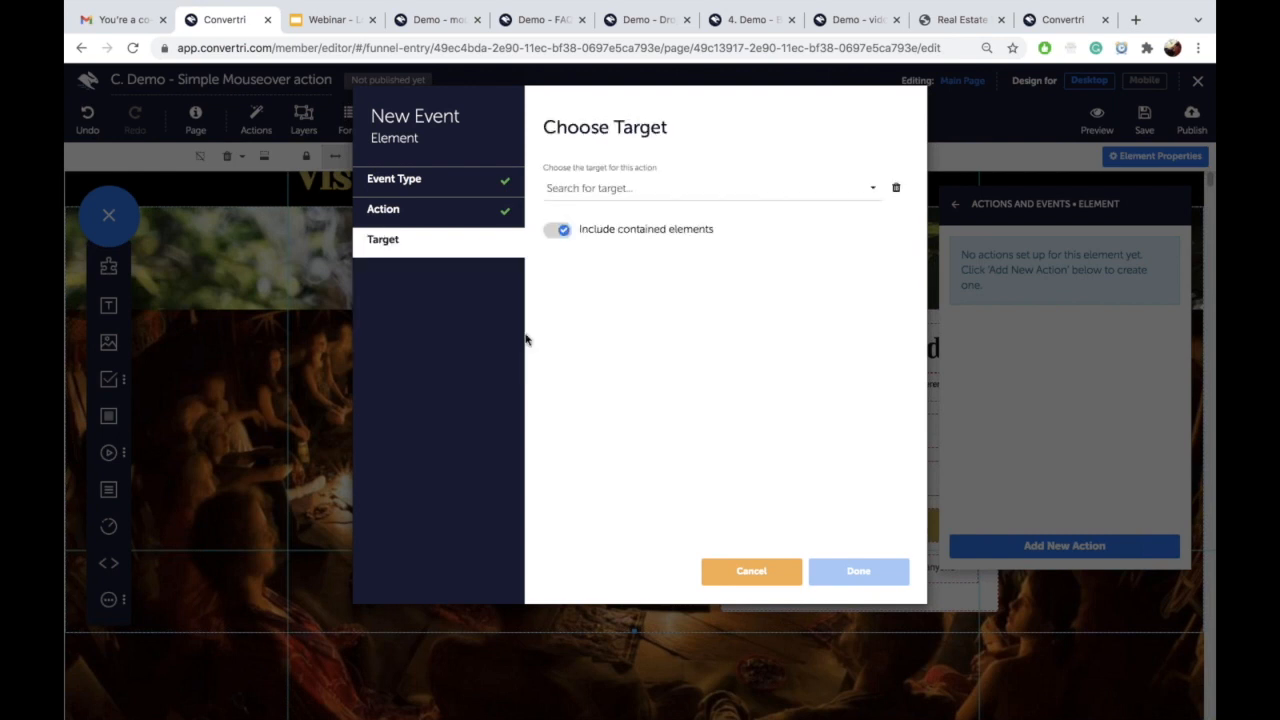
click(602, 186)
click(603, 215)
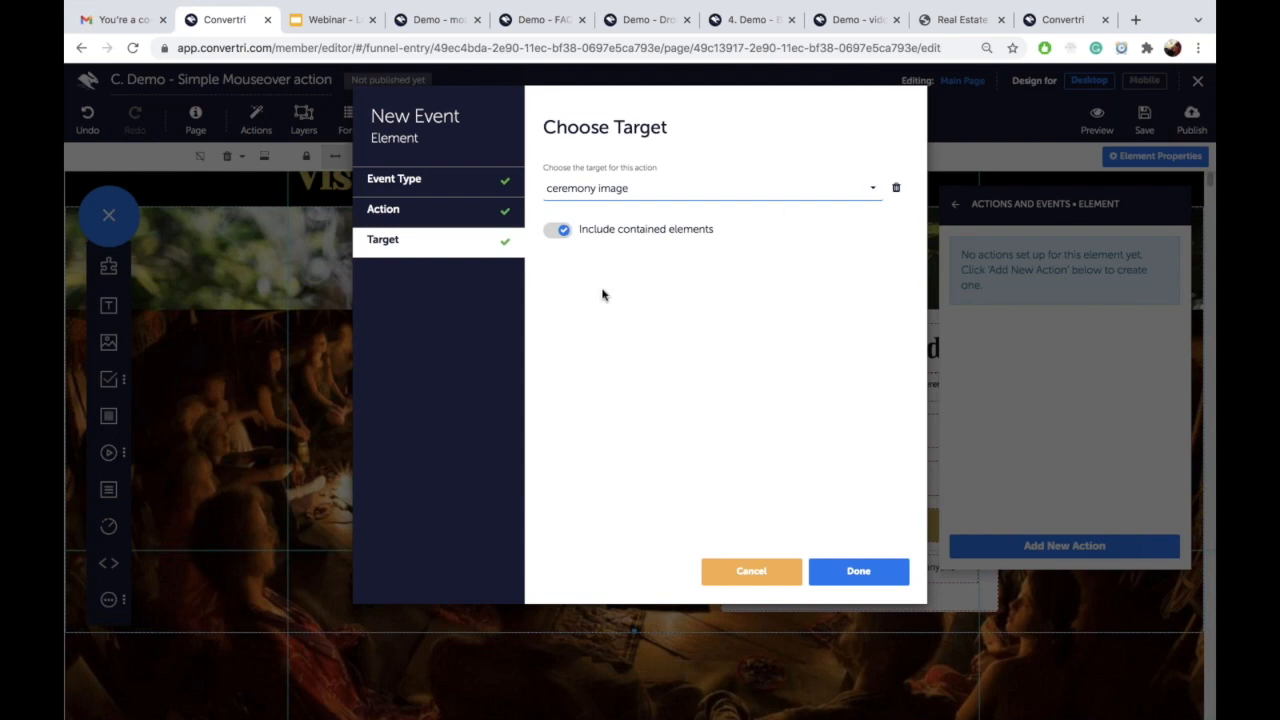
click(860, 570)
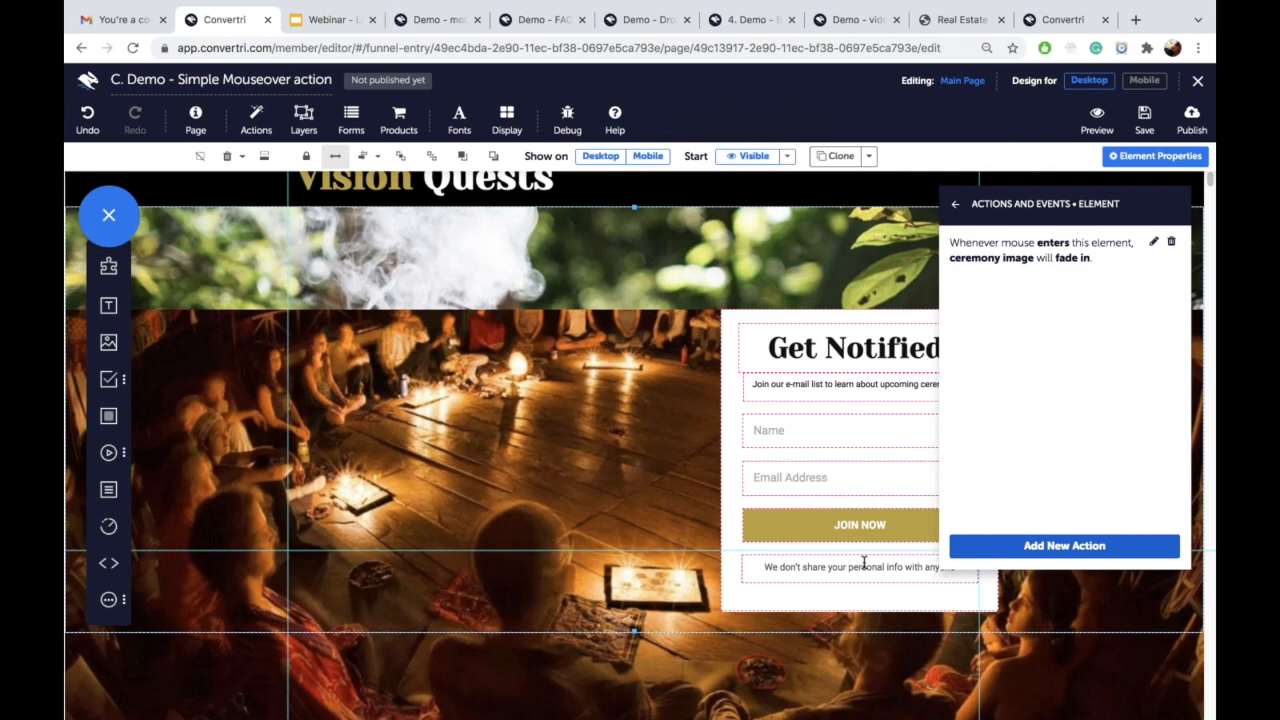
click(573, 424)
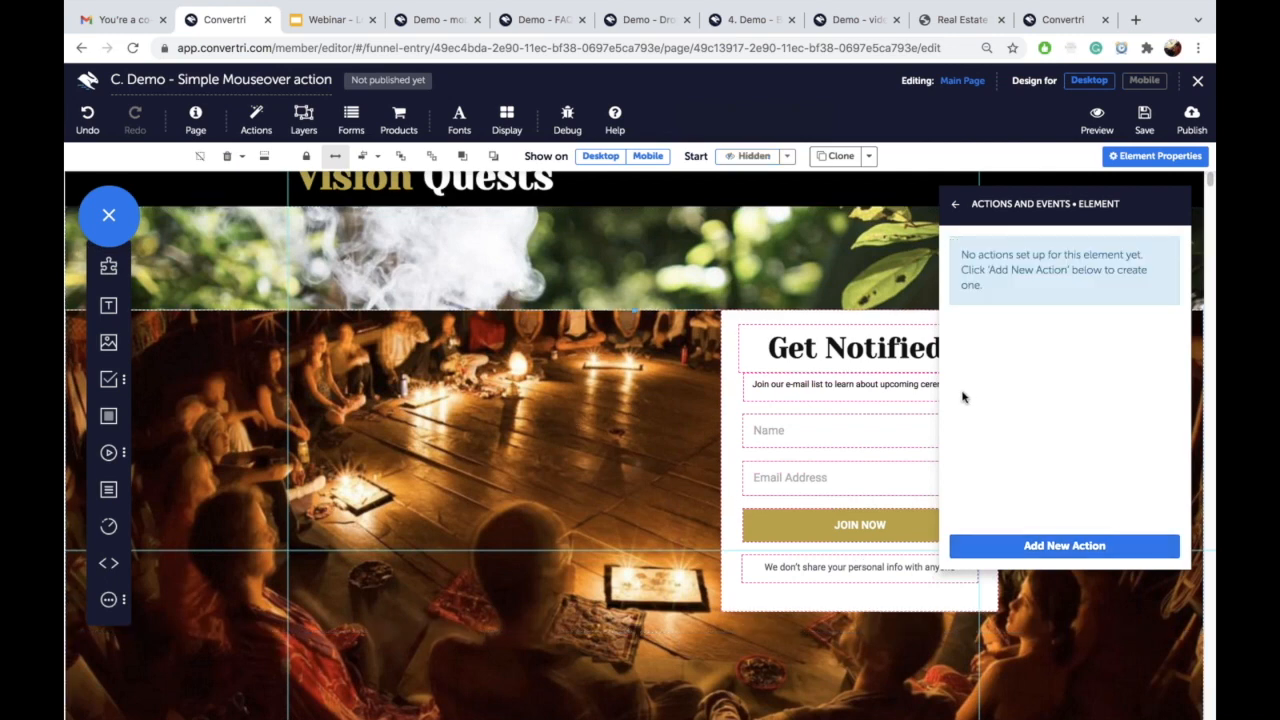
Step: Add a ceremony image action that fades out the target when the mouse leaves
click(1052, 545)
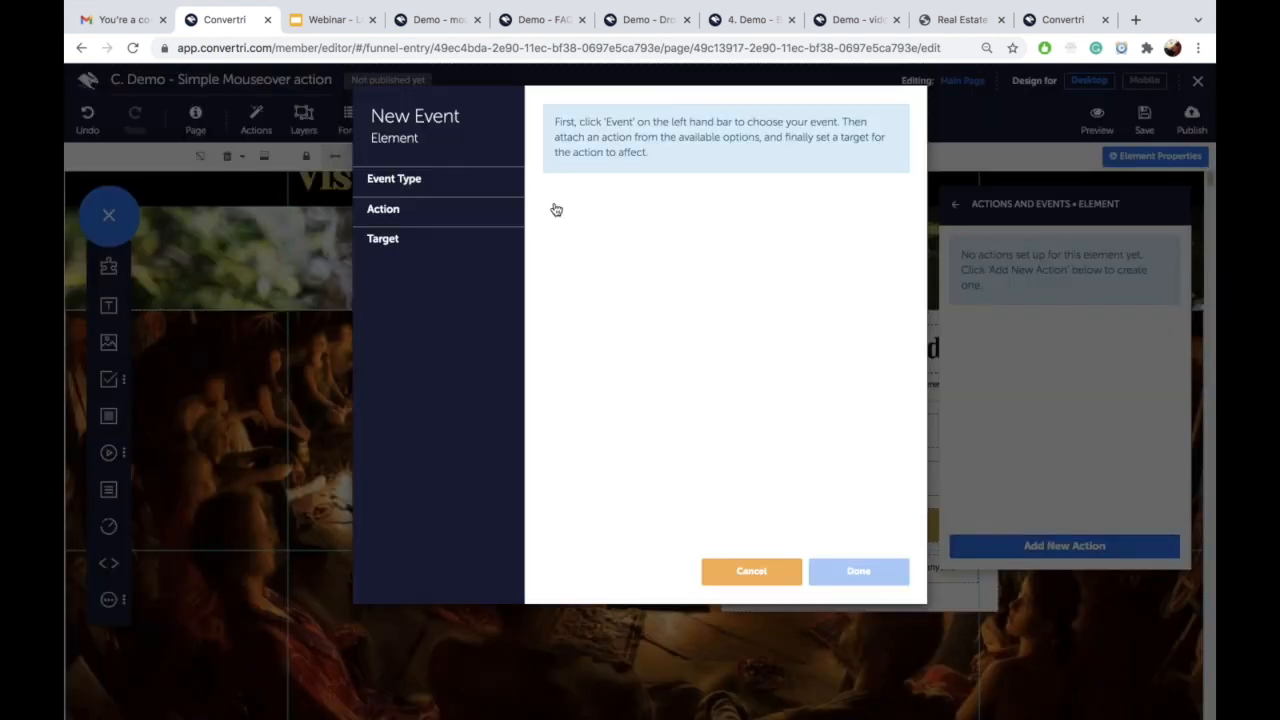
click(435, 190)
click(443, 229)
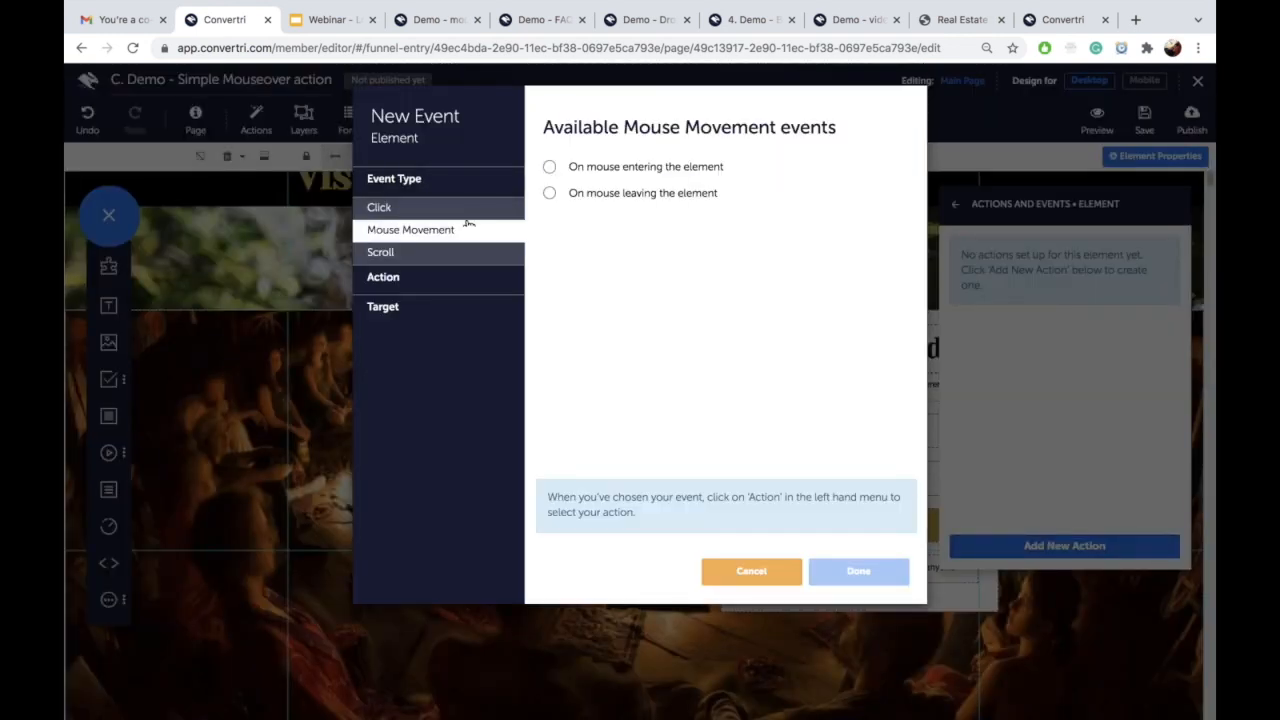
click(550, 194)
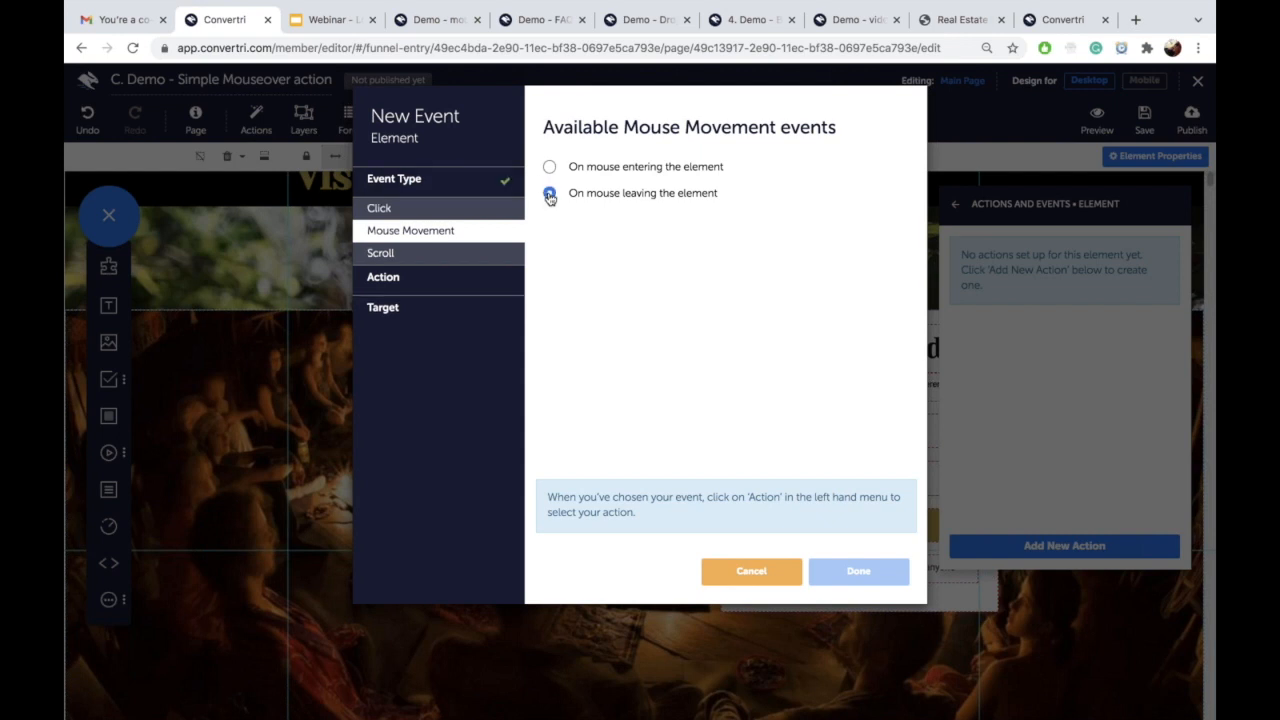
click(396, 278)
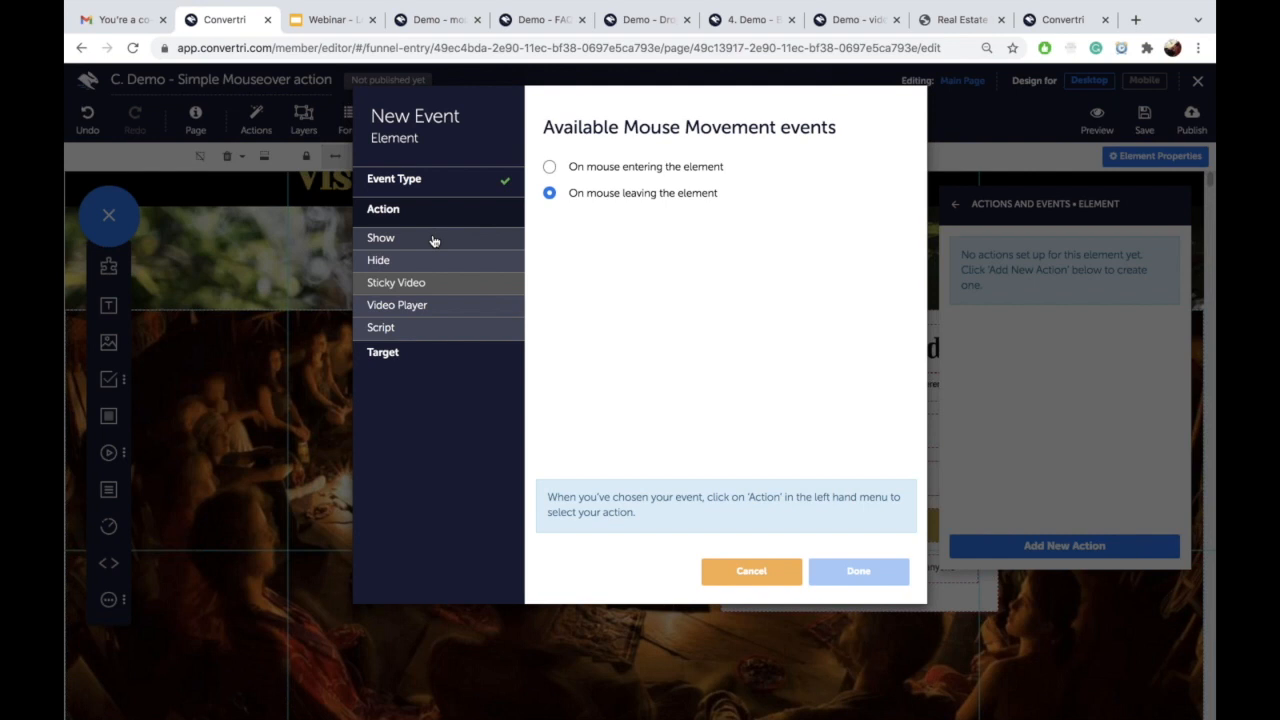
click(405, 261)
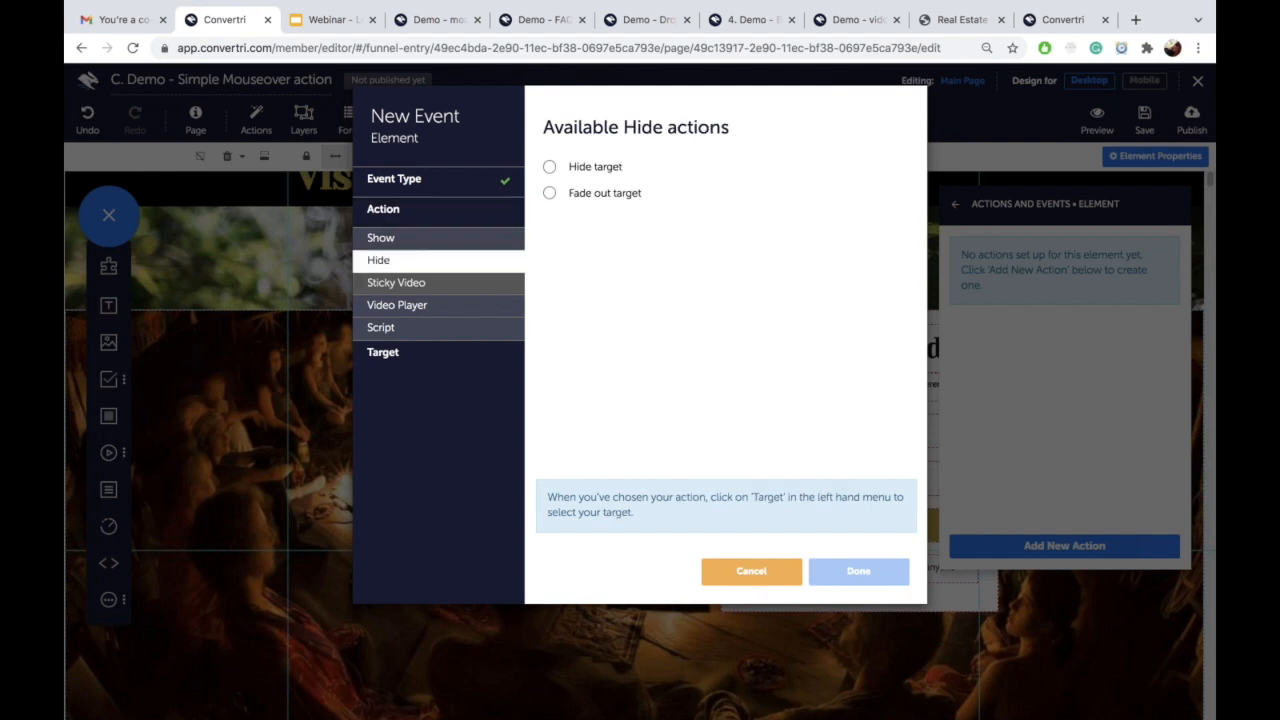
click(549, 196)
click(477, 355)
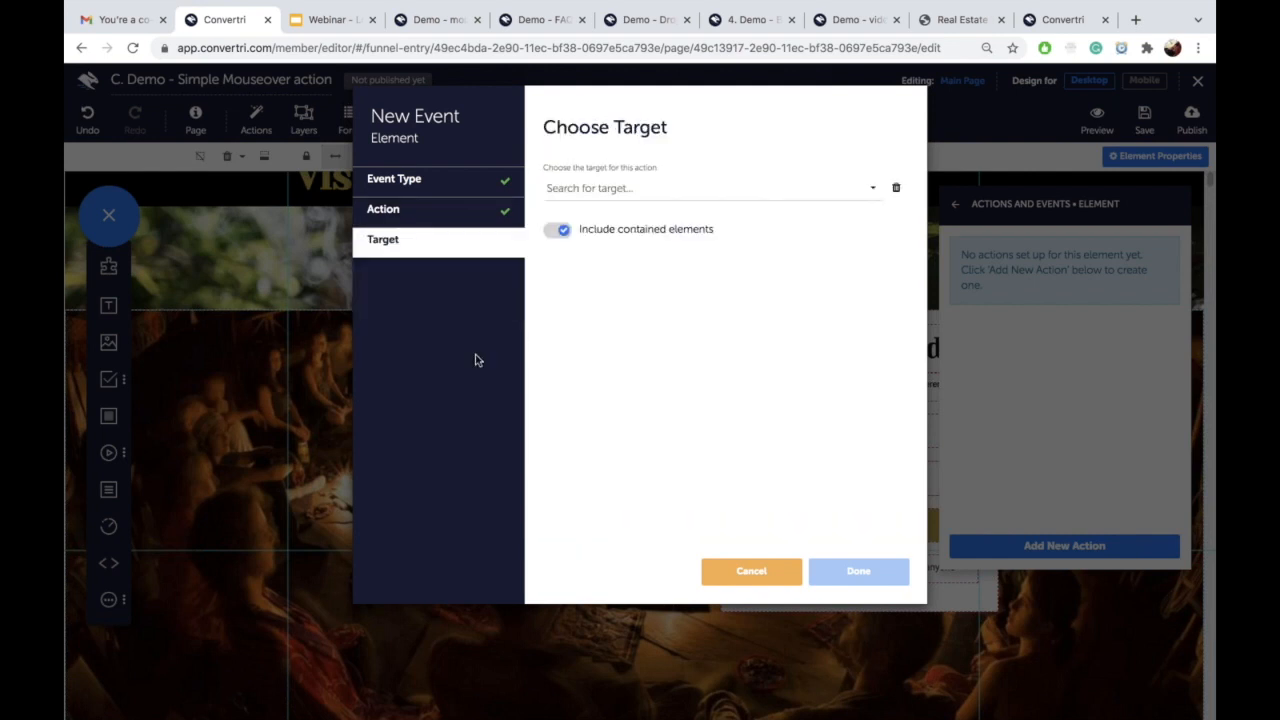
Step: Target the ceremony image without contained elements, confirm the event, and save the page
click(635, 193)
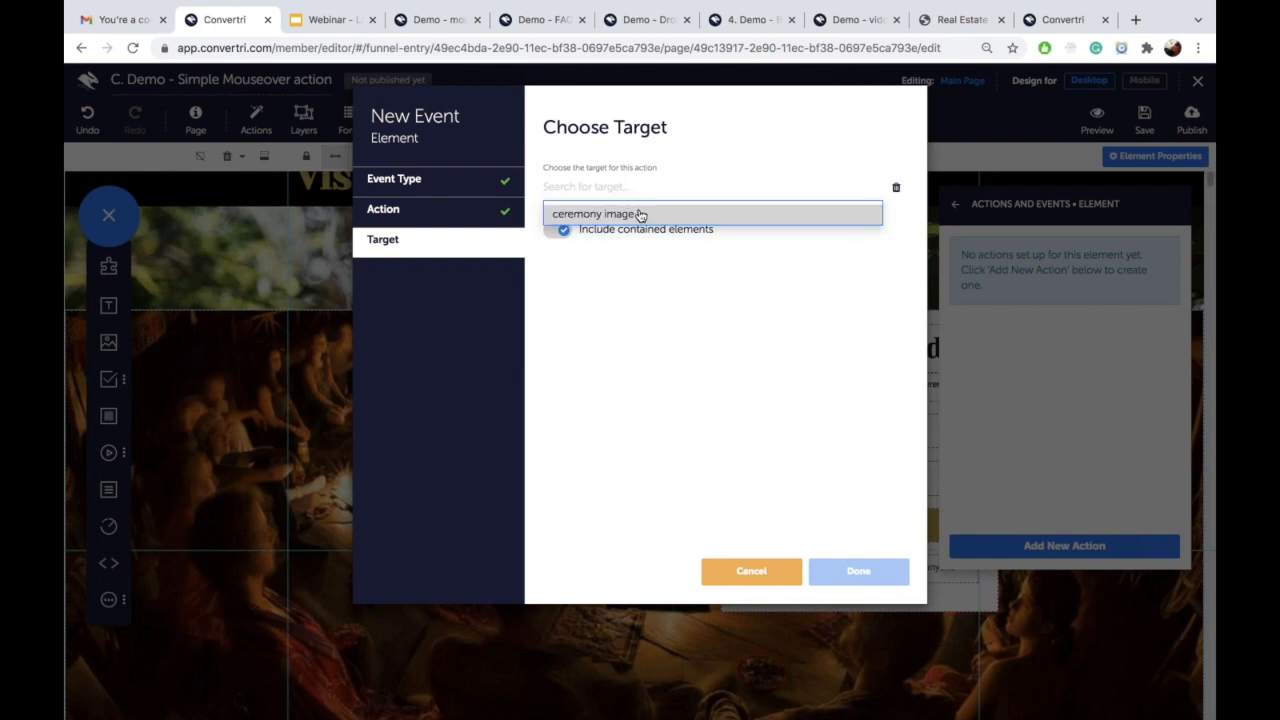
click(640, 214)
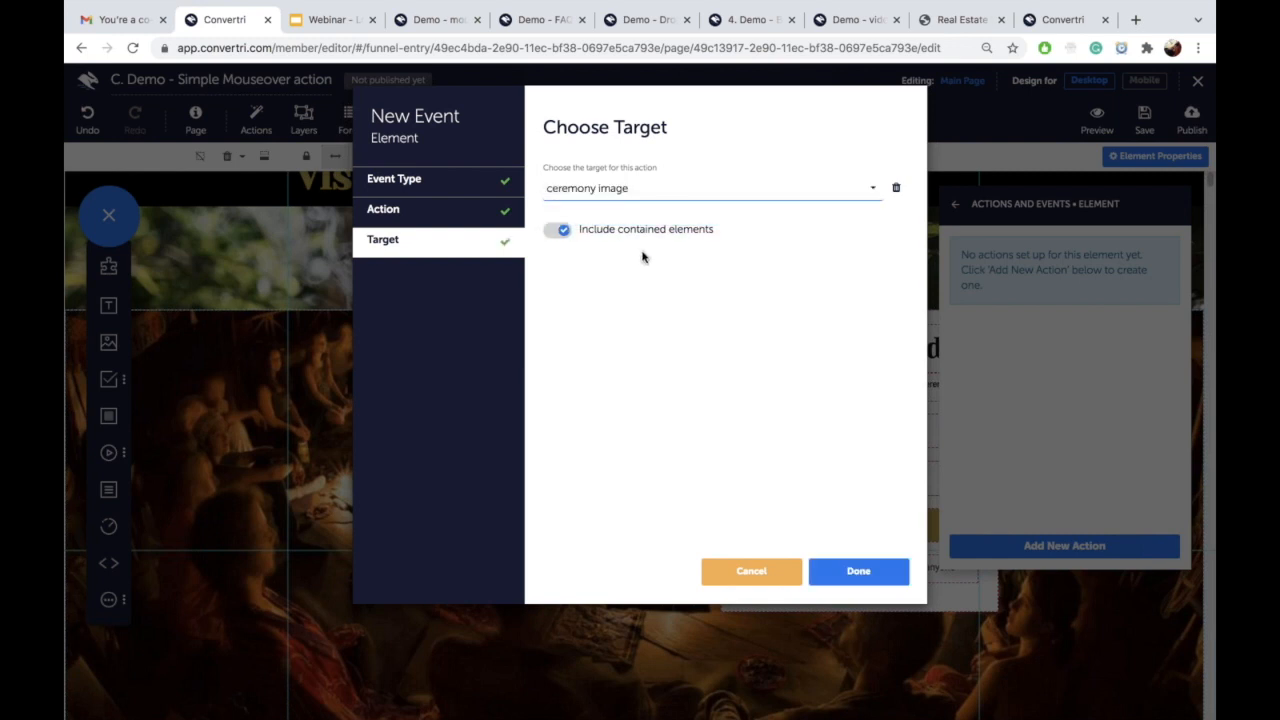
click(560, 231)
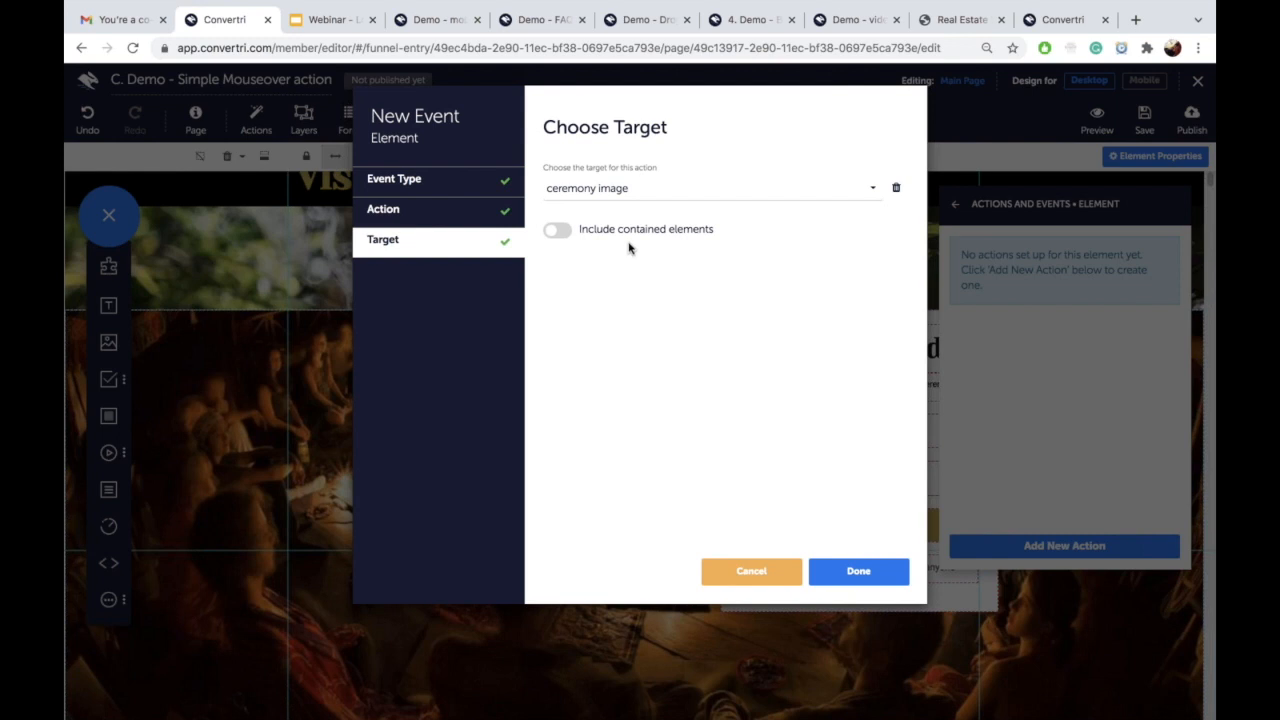
click(886, 578)
scroll(563, 402, down, 1)
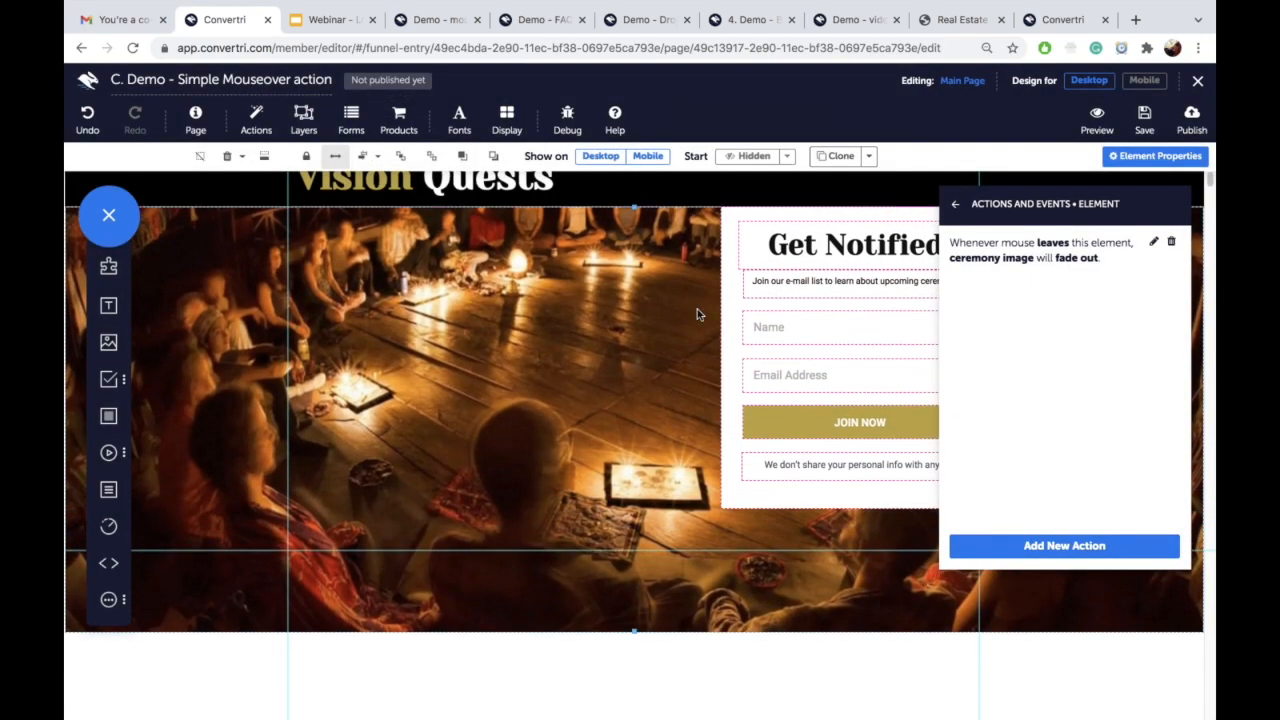
click(1144, 118)
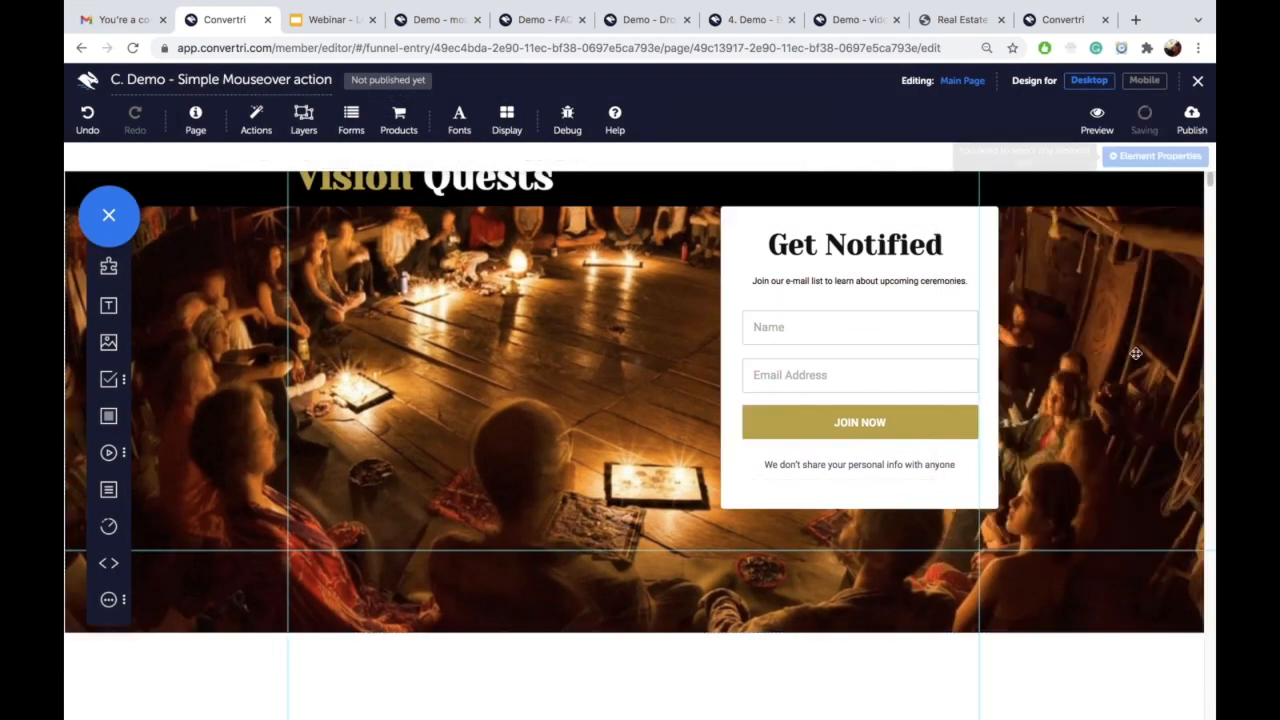
Step: Preview the page, then show slide 9, '3. Simple Mouse Over Action', in the webinar deck
click(1096, 122)
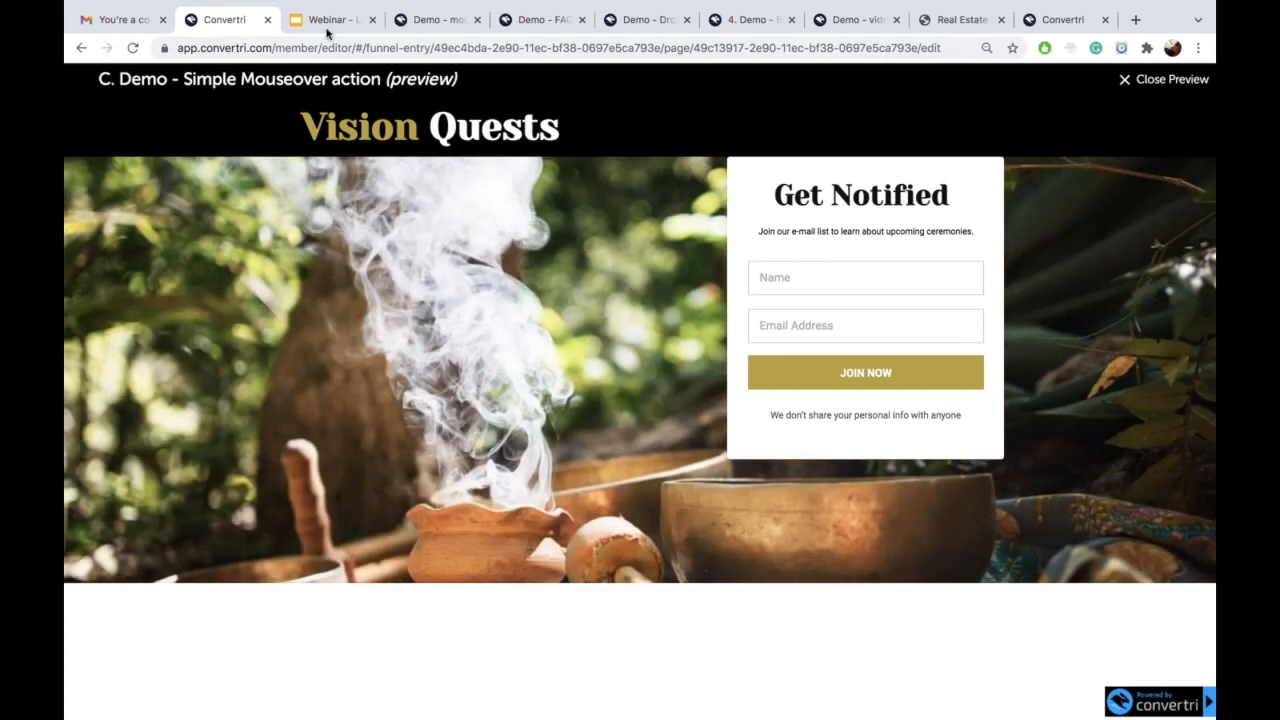
click(330, 19)
click(150, 482)
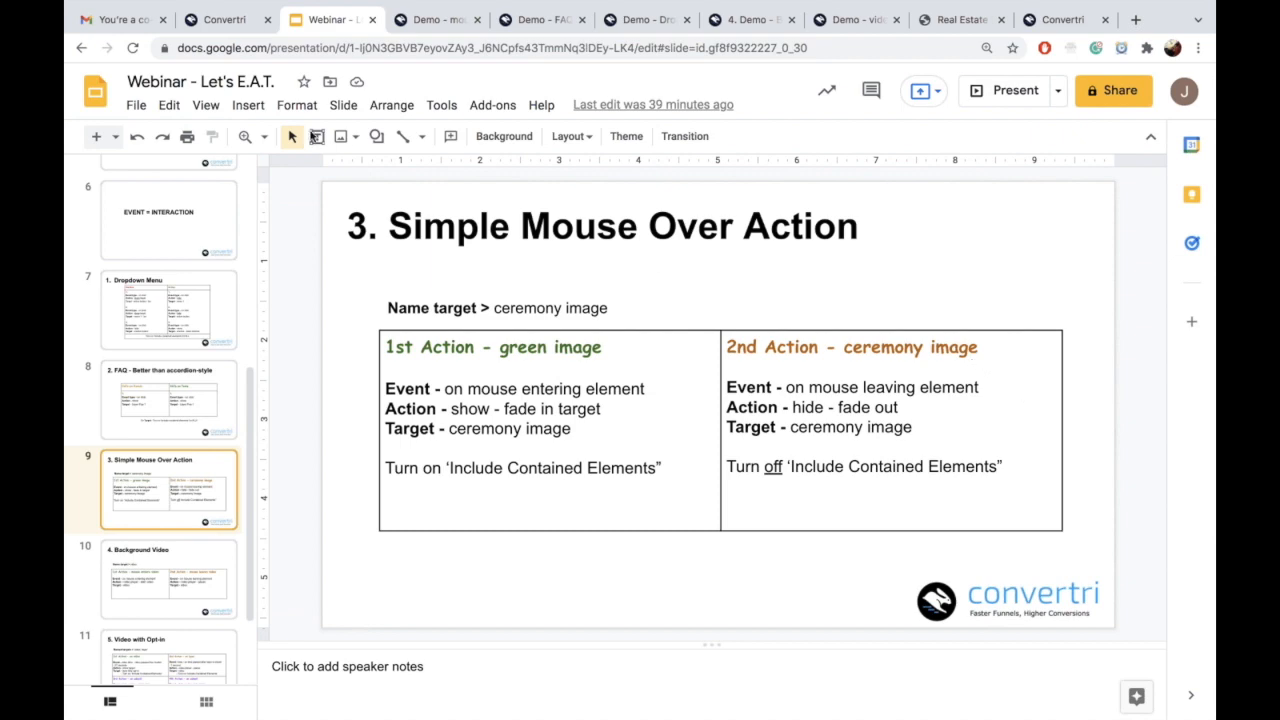
Step: Close the page preview and open the E.A.T. funnel's page list from Funnels
click(245, 30)
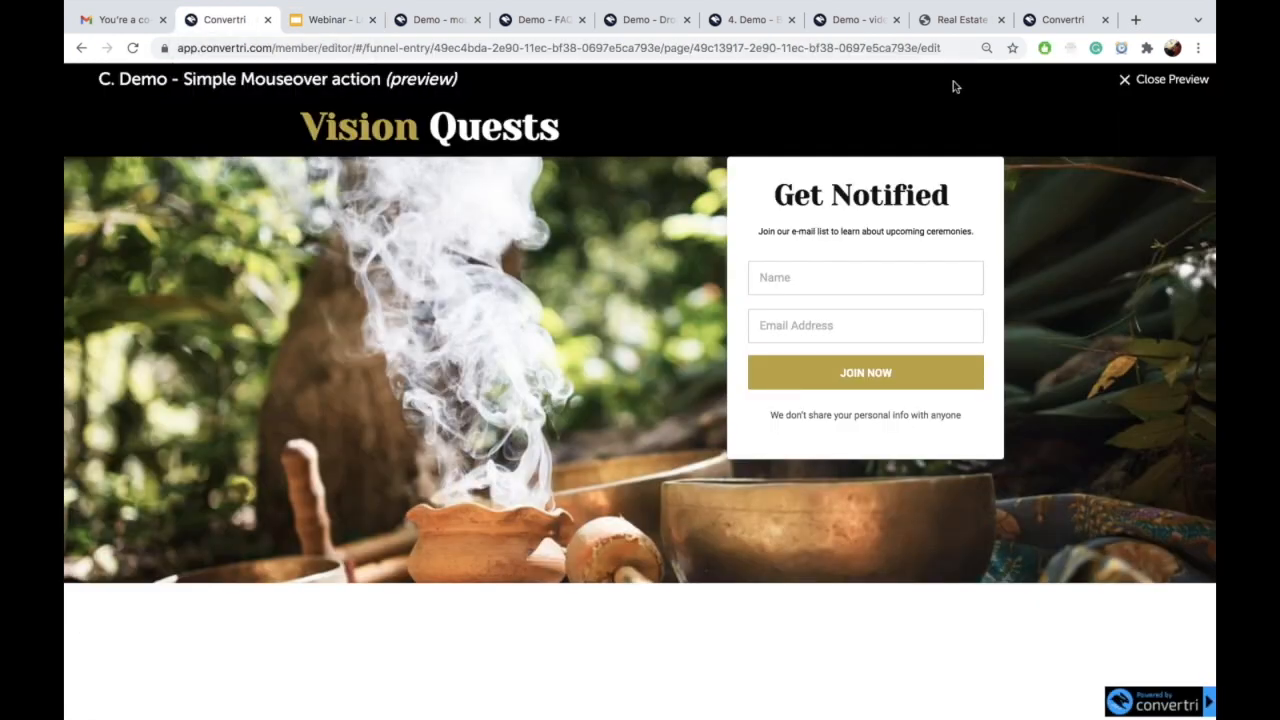
click(1120, 80)
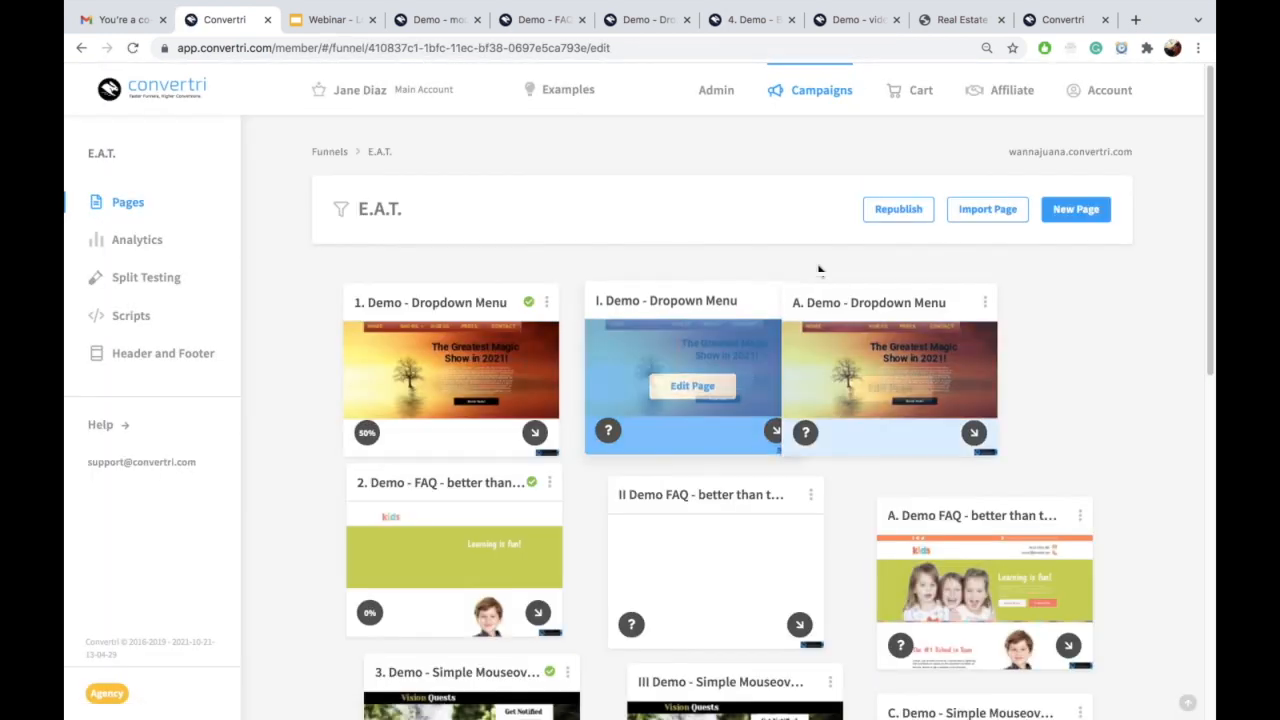
click(802, 100)
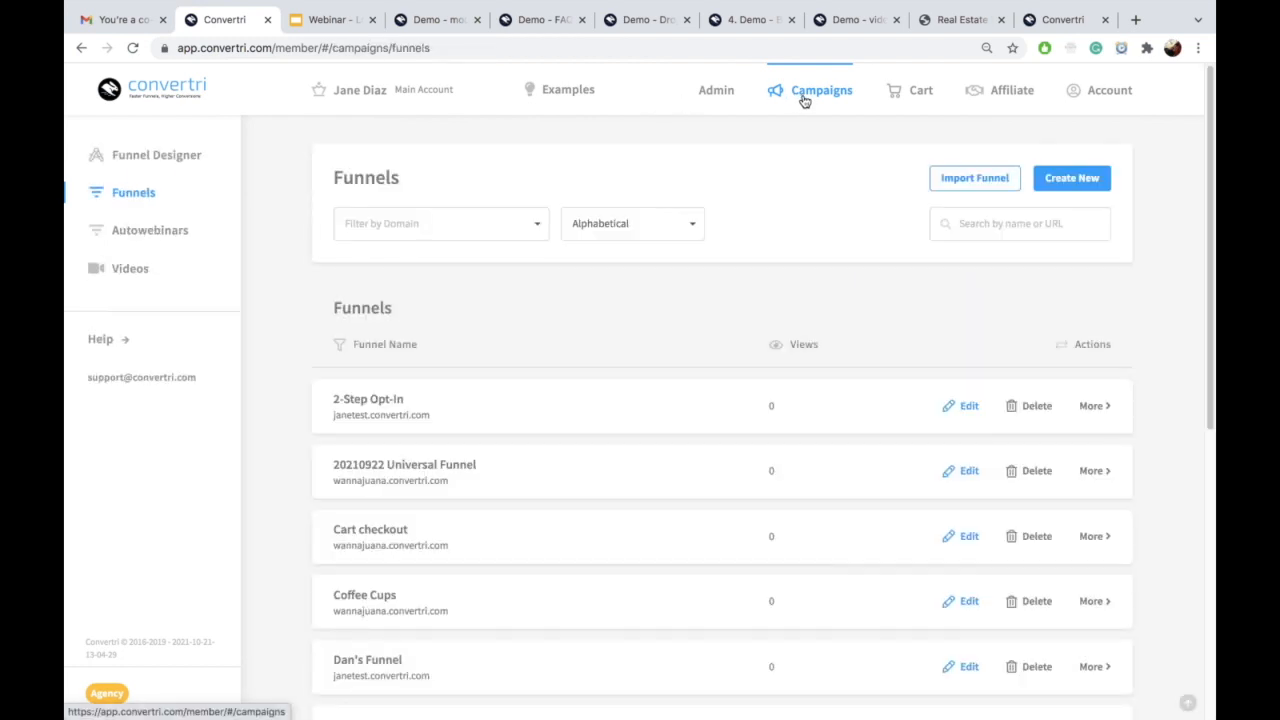
click(127, 271)
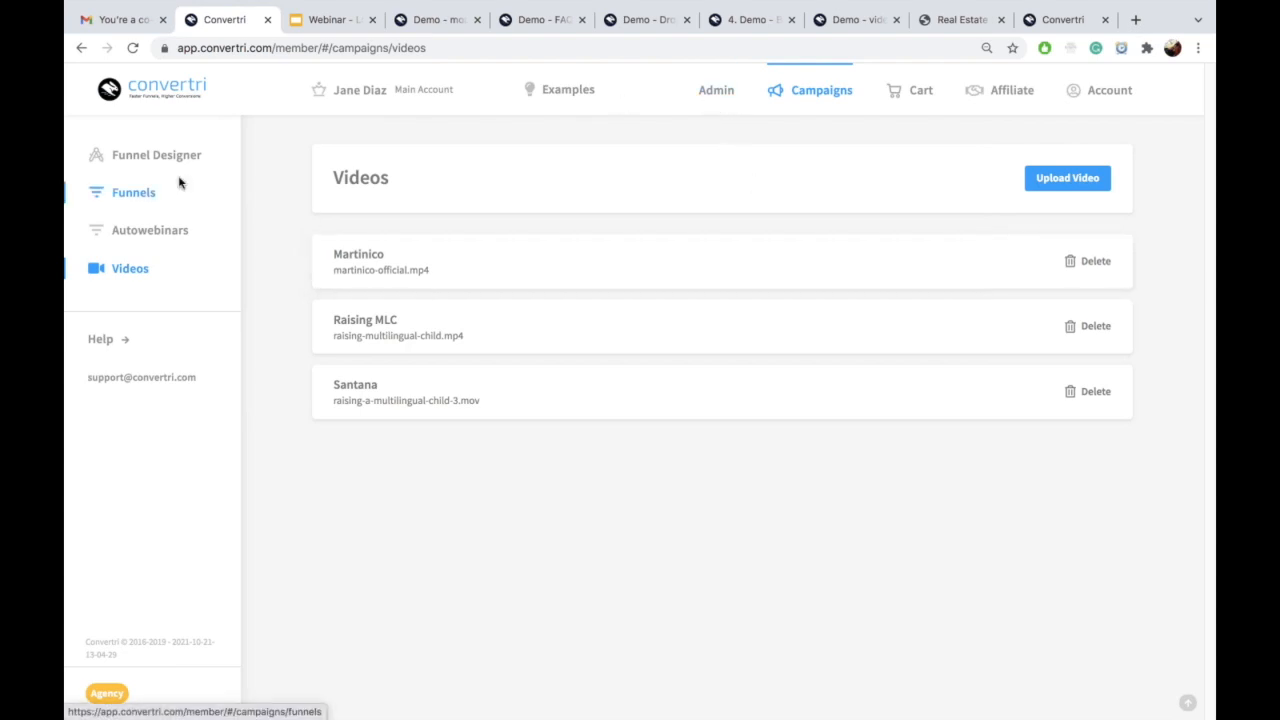
click(132, 204)
scroll(643, 360, down, 4)
click(400, 422)
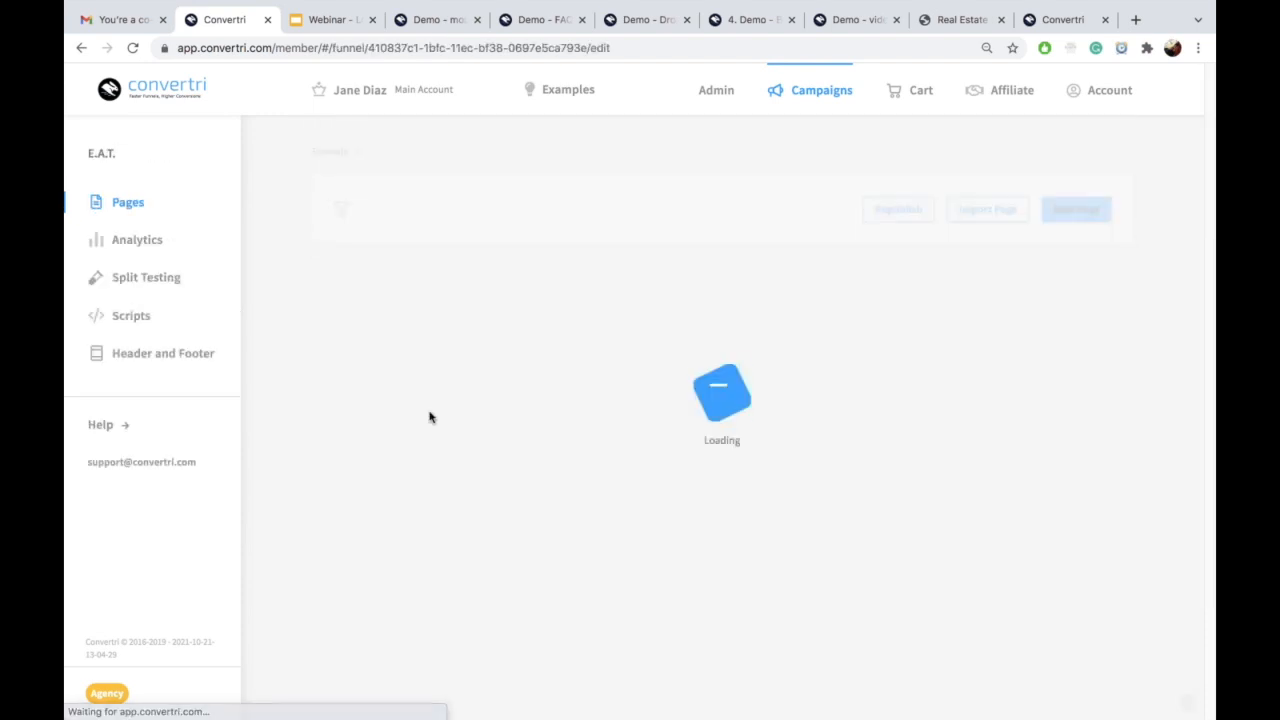
scroll(814, 511, down, 2)
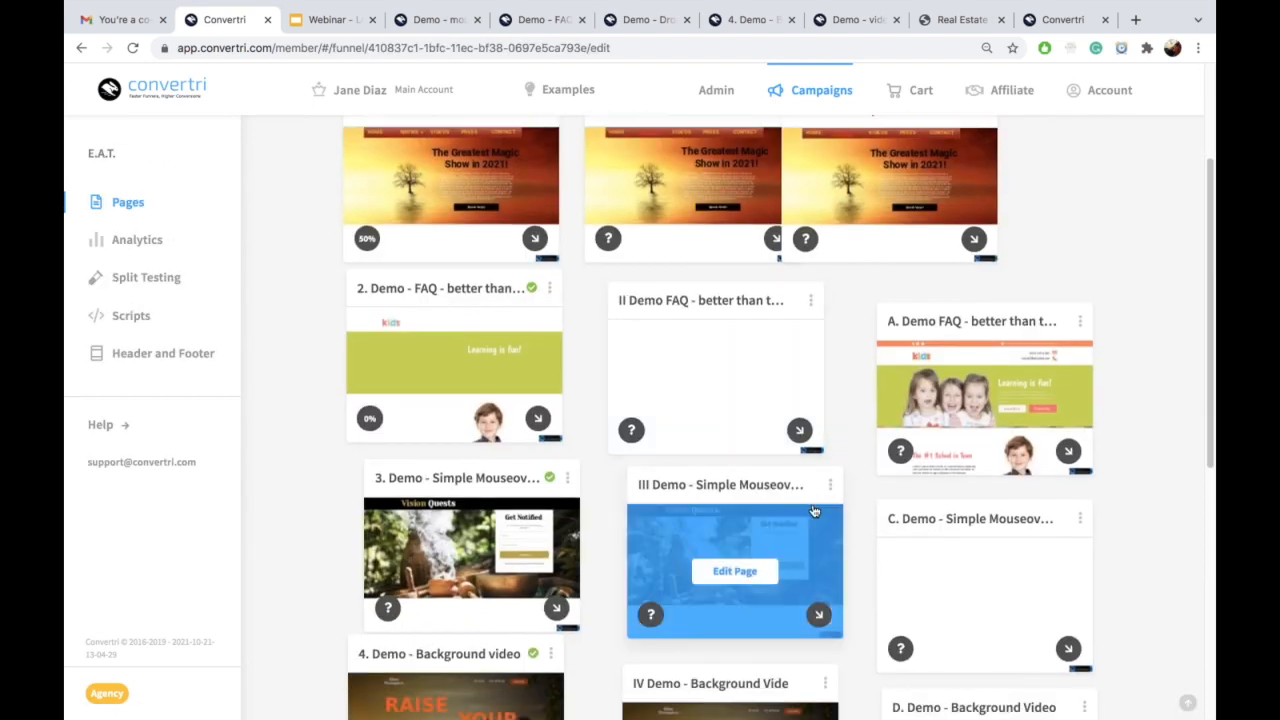
scroll(814, 511, down, 3)
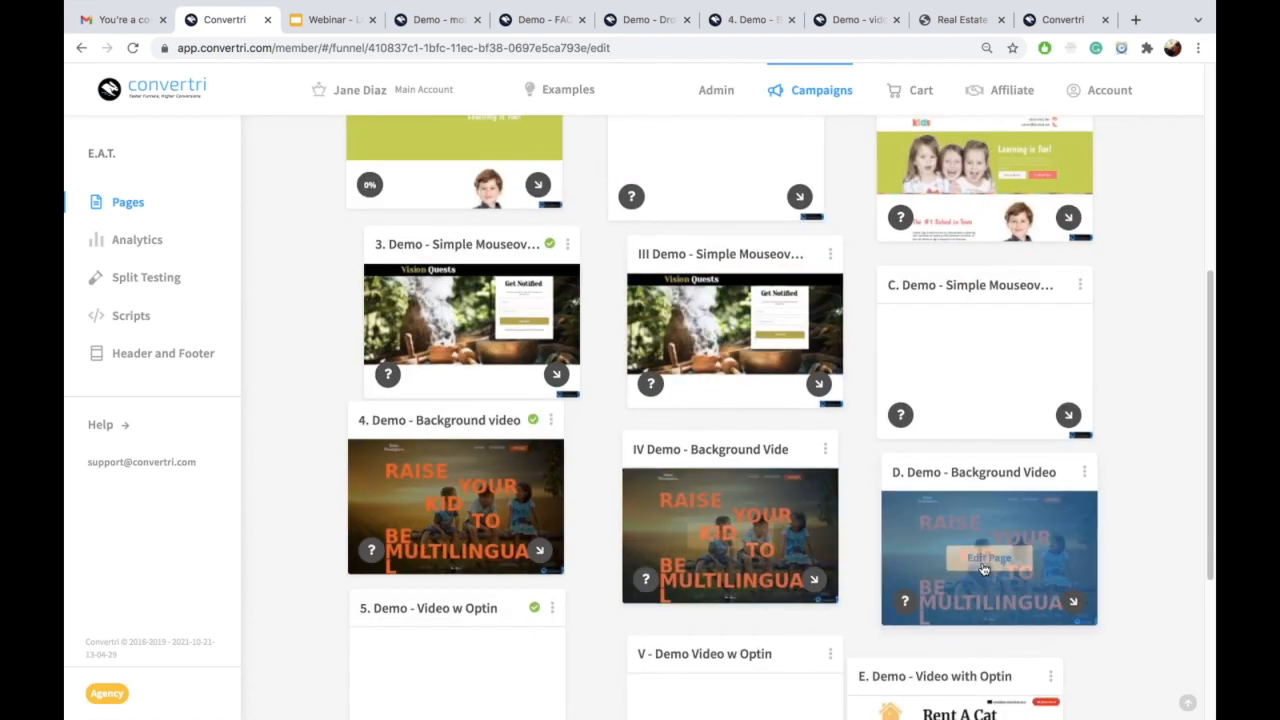
Step: Edit D. Demo - Background Video, move its published tab to fourth place, and return to the editor
click(985, 562)
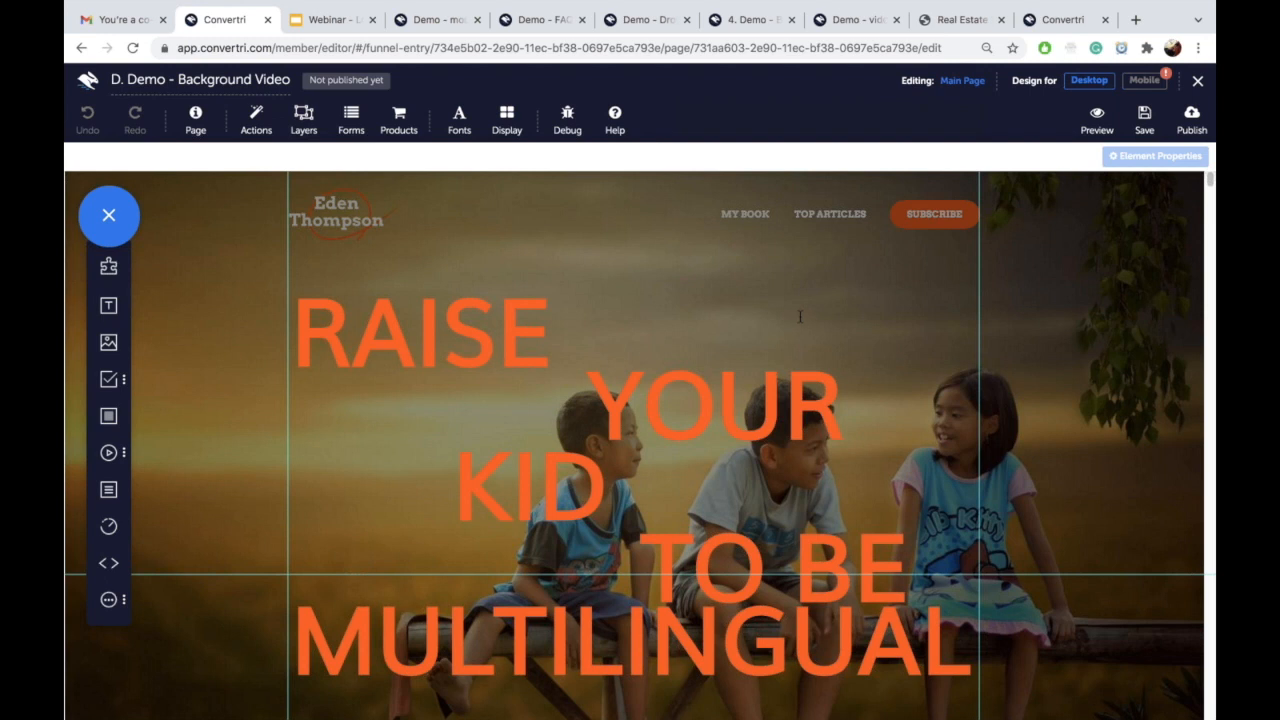
click(663, 25)
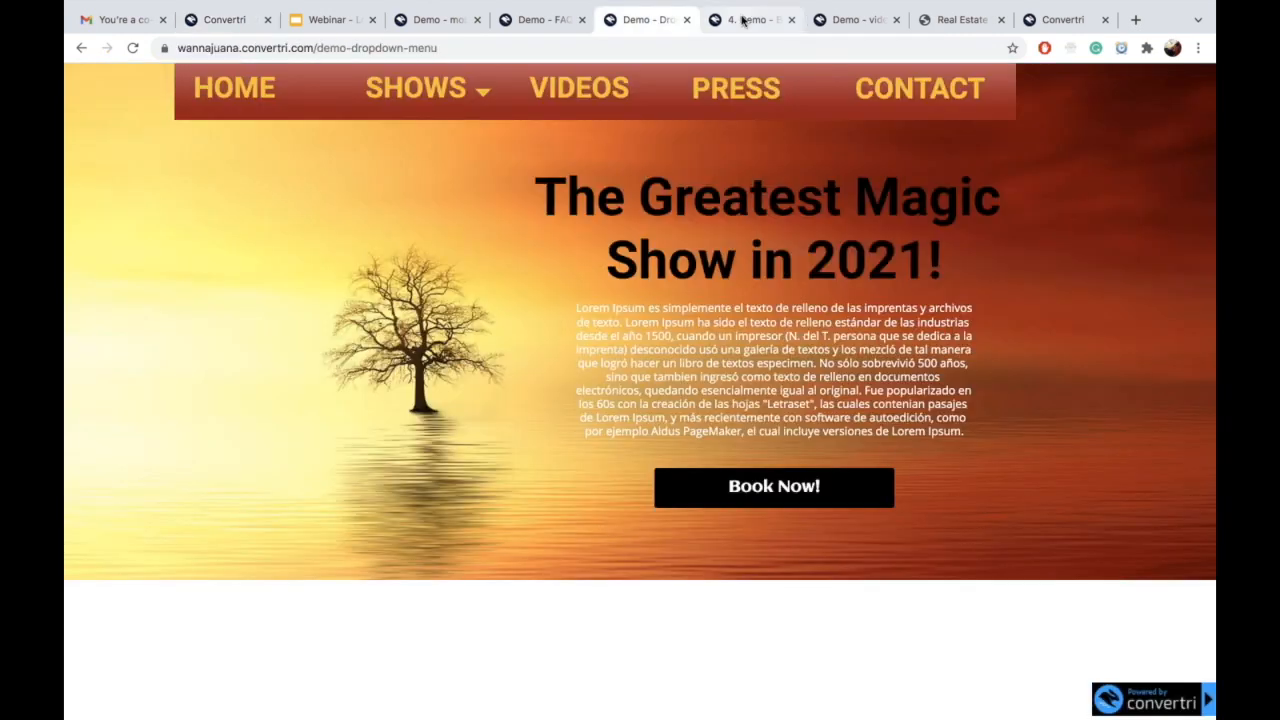
drag(760, 20, 443, 40)
scroll(830, 320, down, 5)
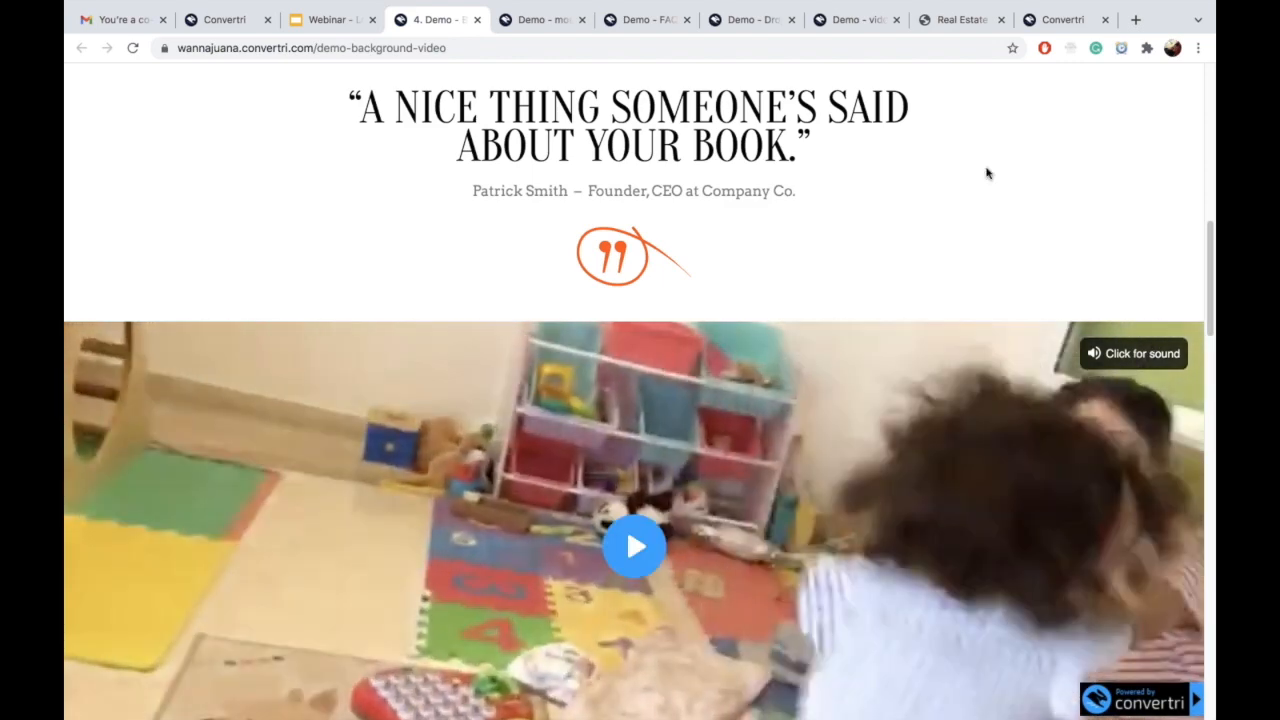
click(211, 20)
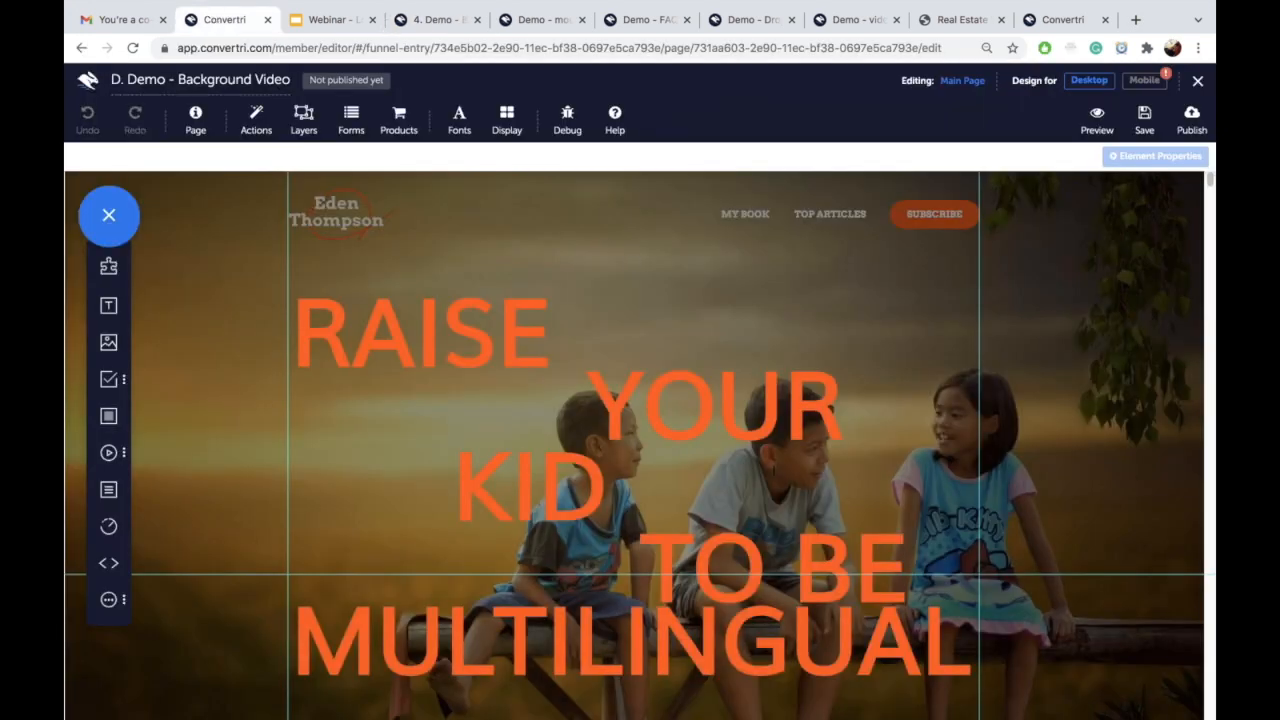
Step: Nudge the TOP ARTICLES heading, then scroll to the blank area below the testimonial quote
scroll(633, 263, down, 2)
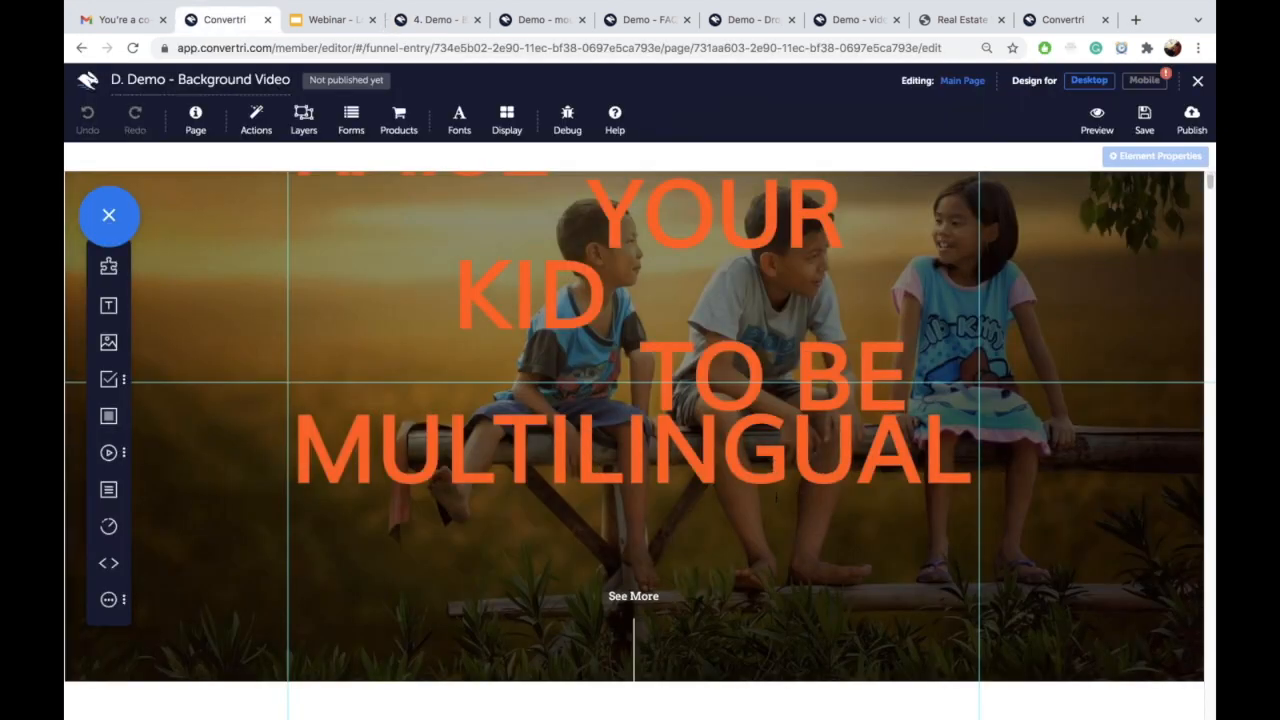
scroll(765, 500, down, 10)
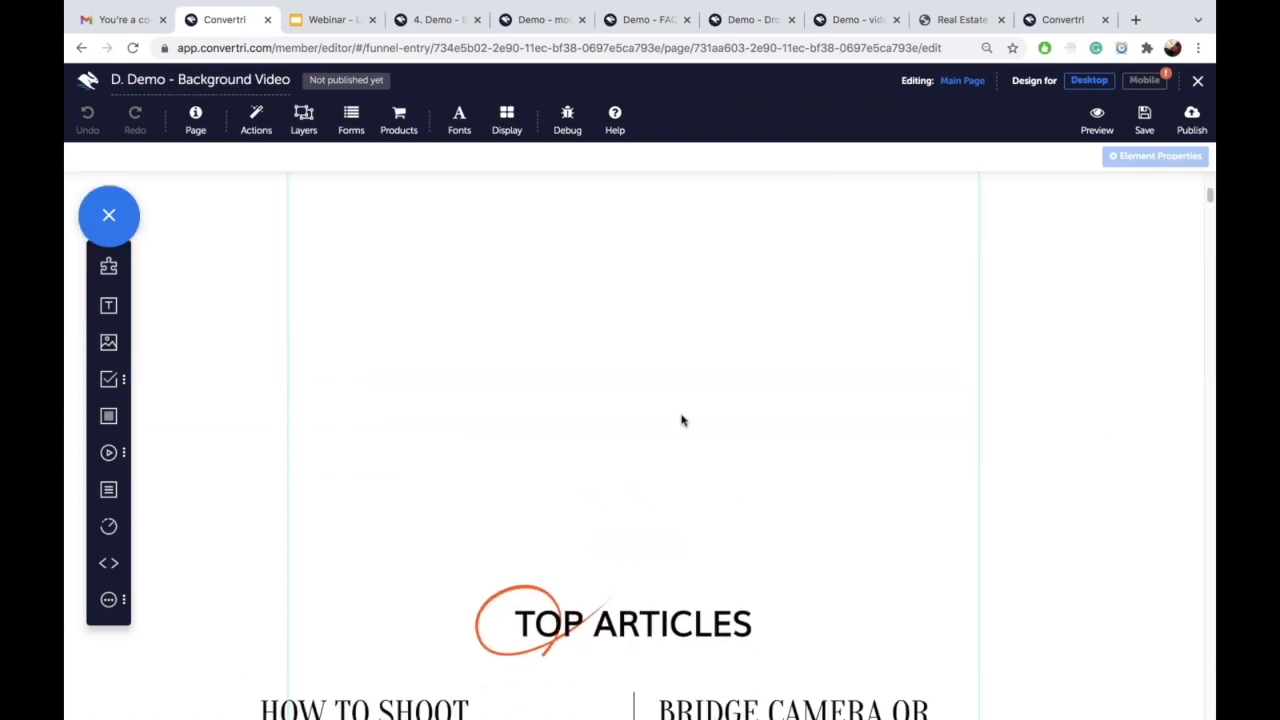
scroll(723, 583, down, 3)
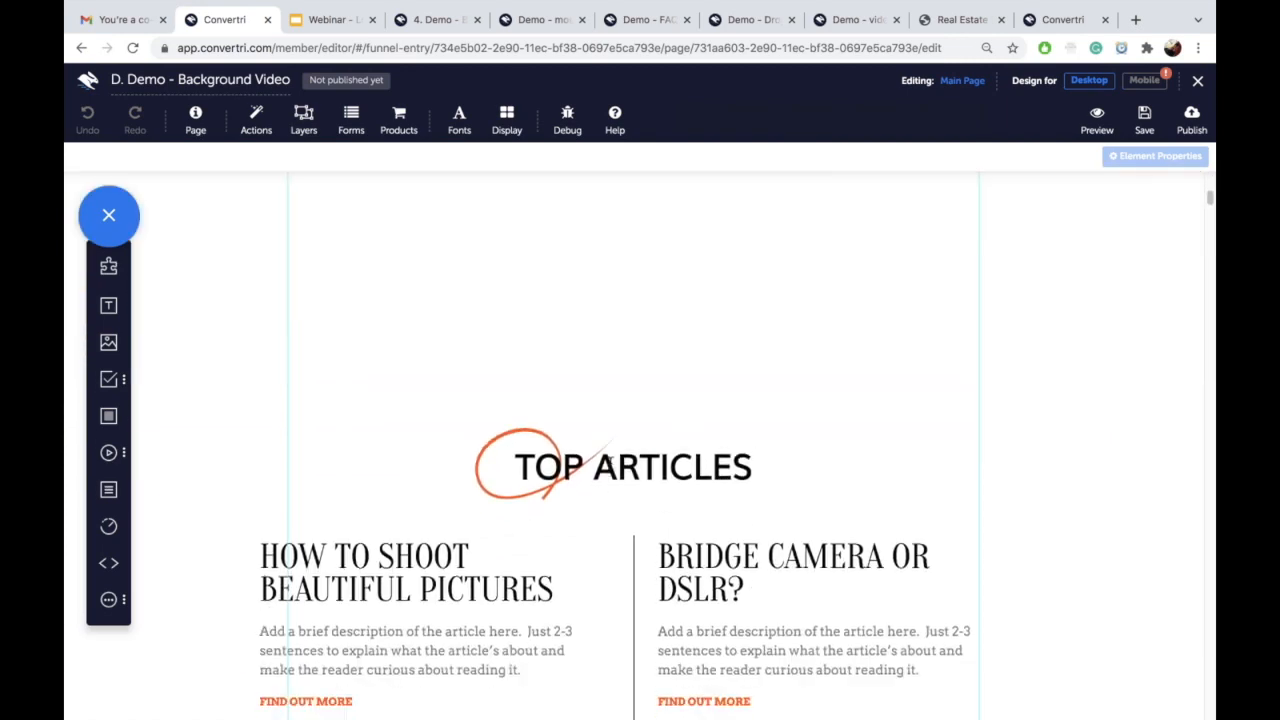
click(622, 436)
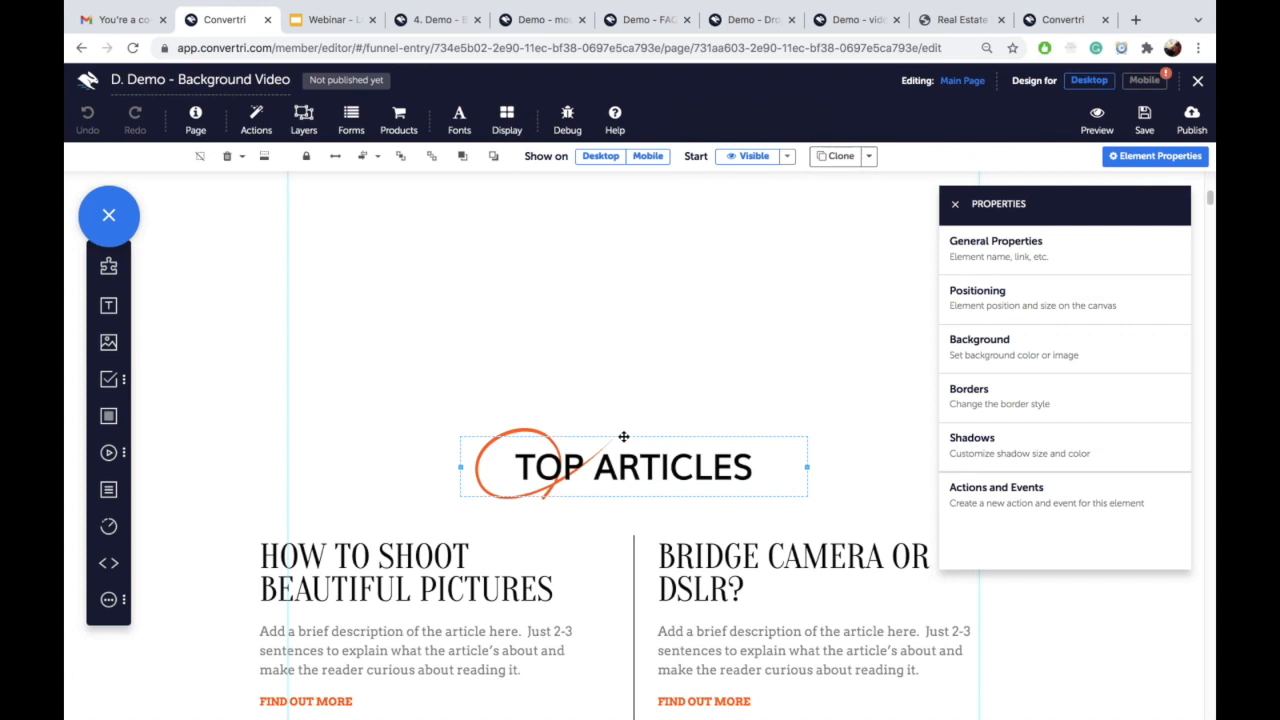
mouse_move(623, 437)
mouse_down()
mouse_move(627, 517)
mouse_move(625, 434)
mouse_up()
scroll(653, 610, down, 3)
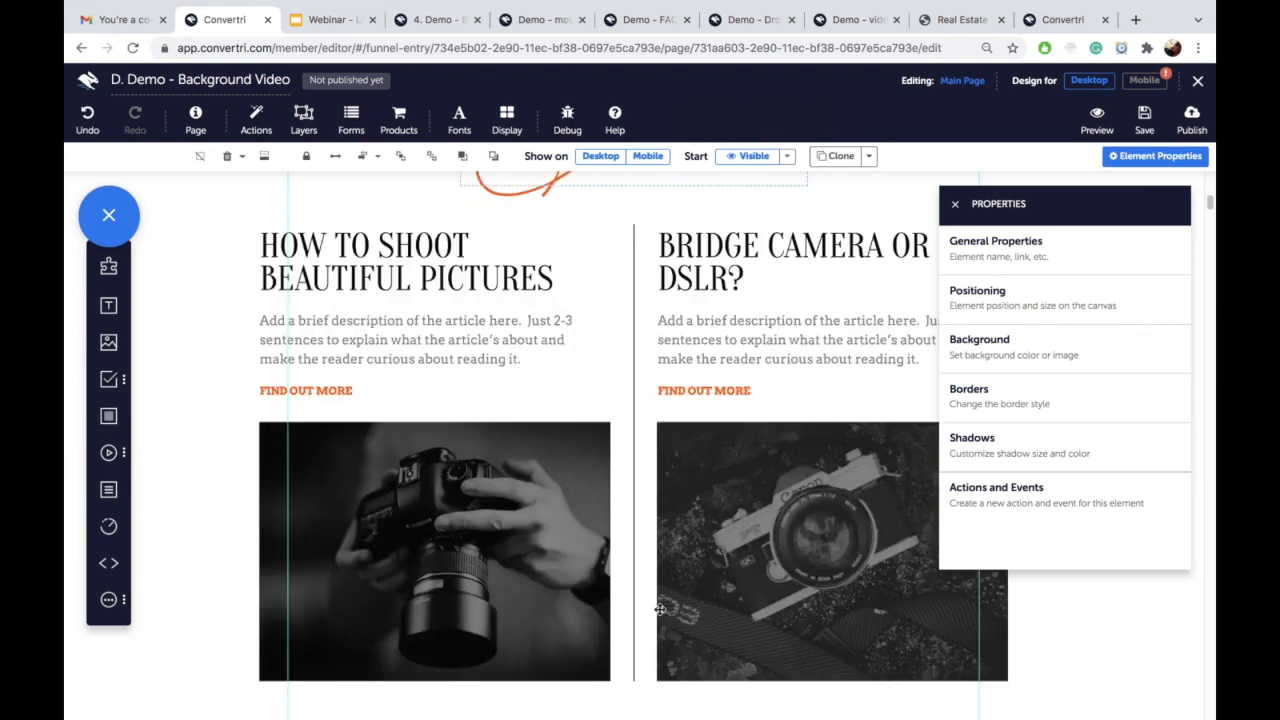
scroll(837, 669, down, 5)
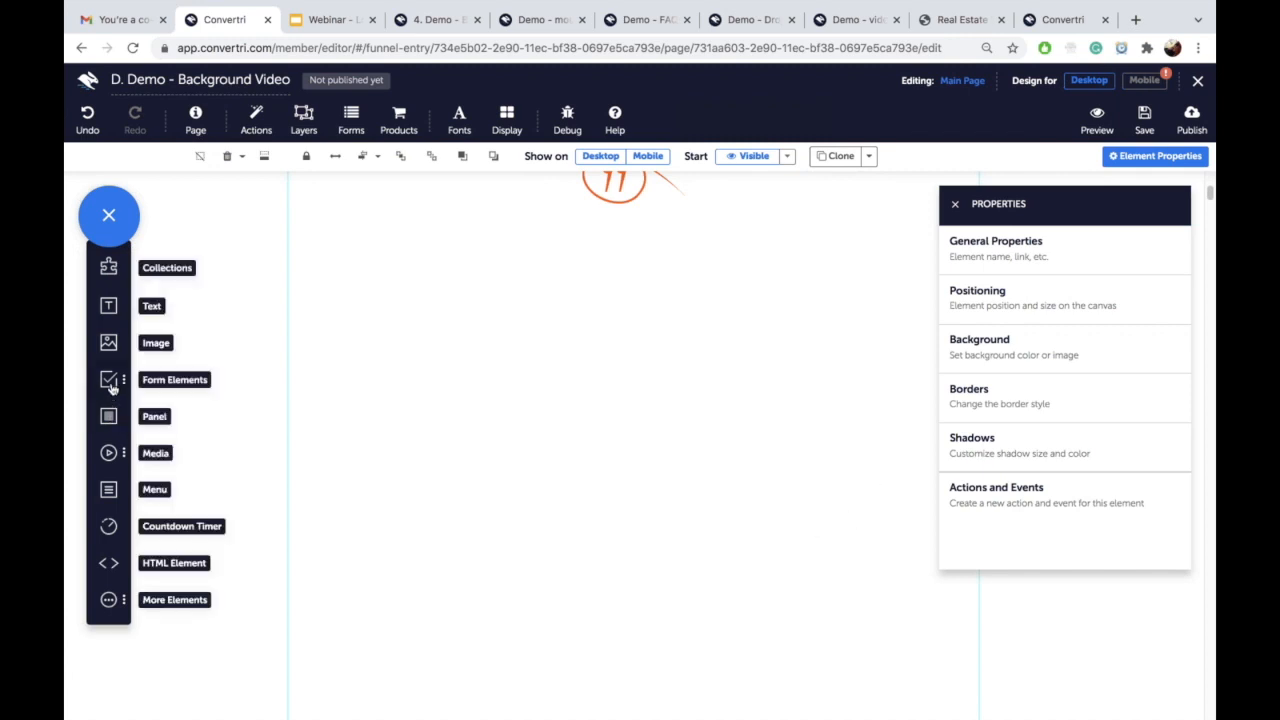
Step: Place a Video element below the testimonial quote, centre it and stretch it to full width
click(109, 455)
drag(171, 489, 310, 272)
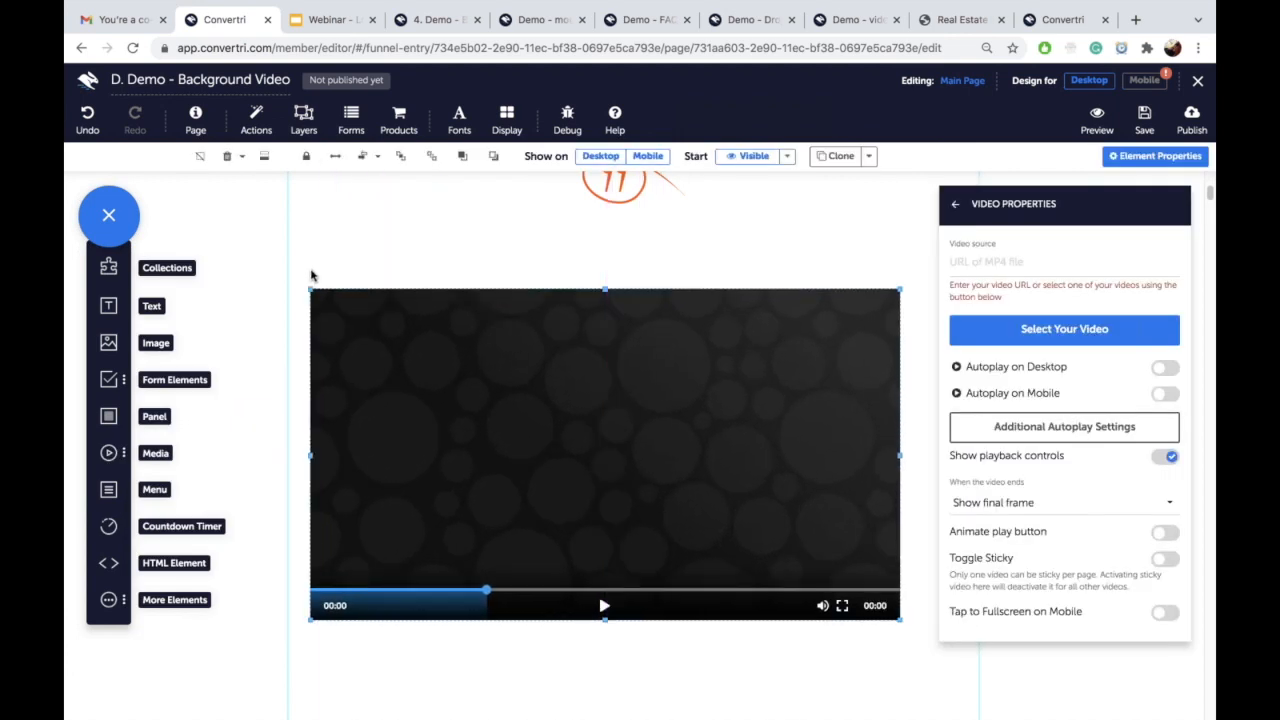
click(363, 158)
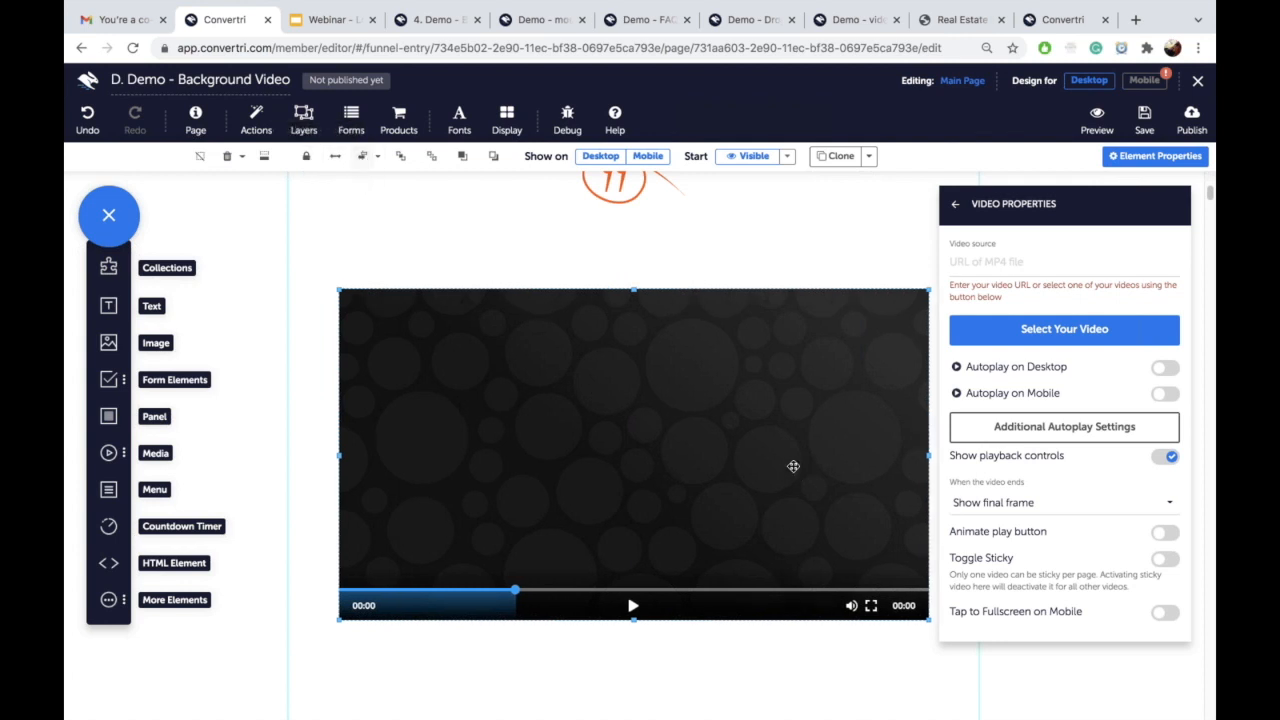
click(434, 20)
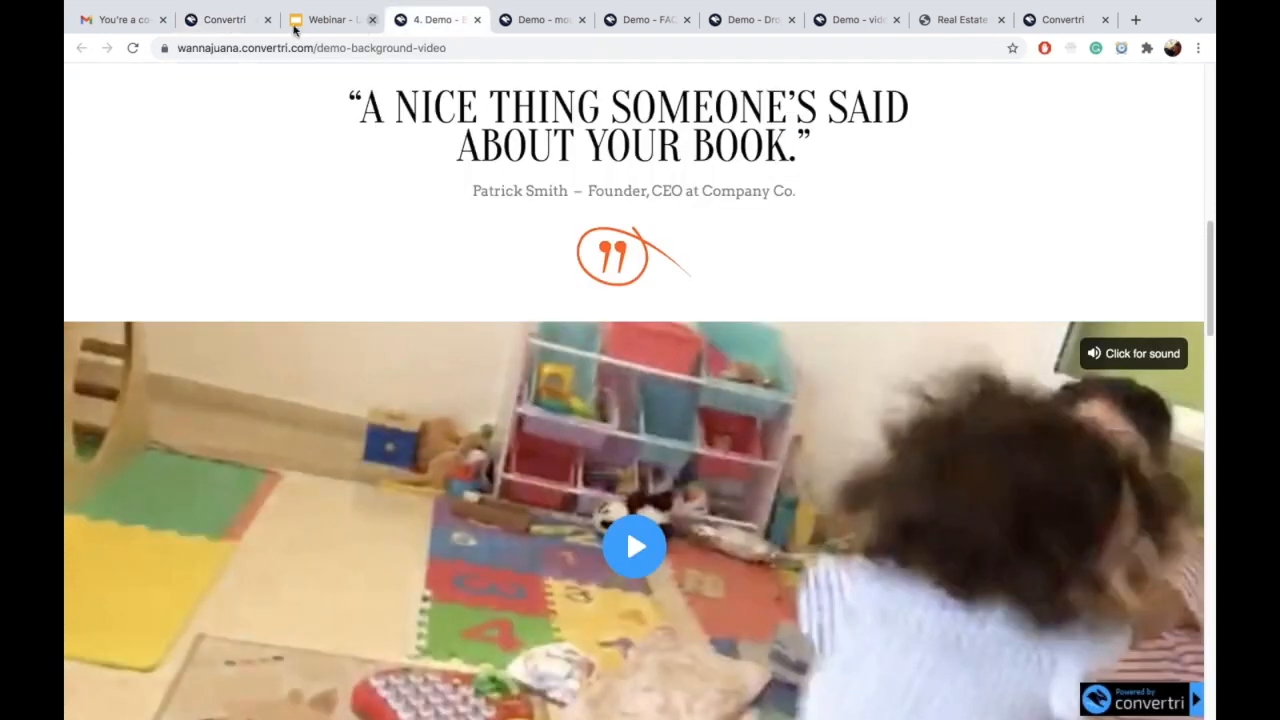
click(226, 22)
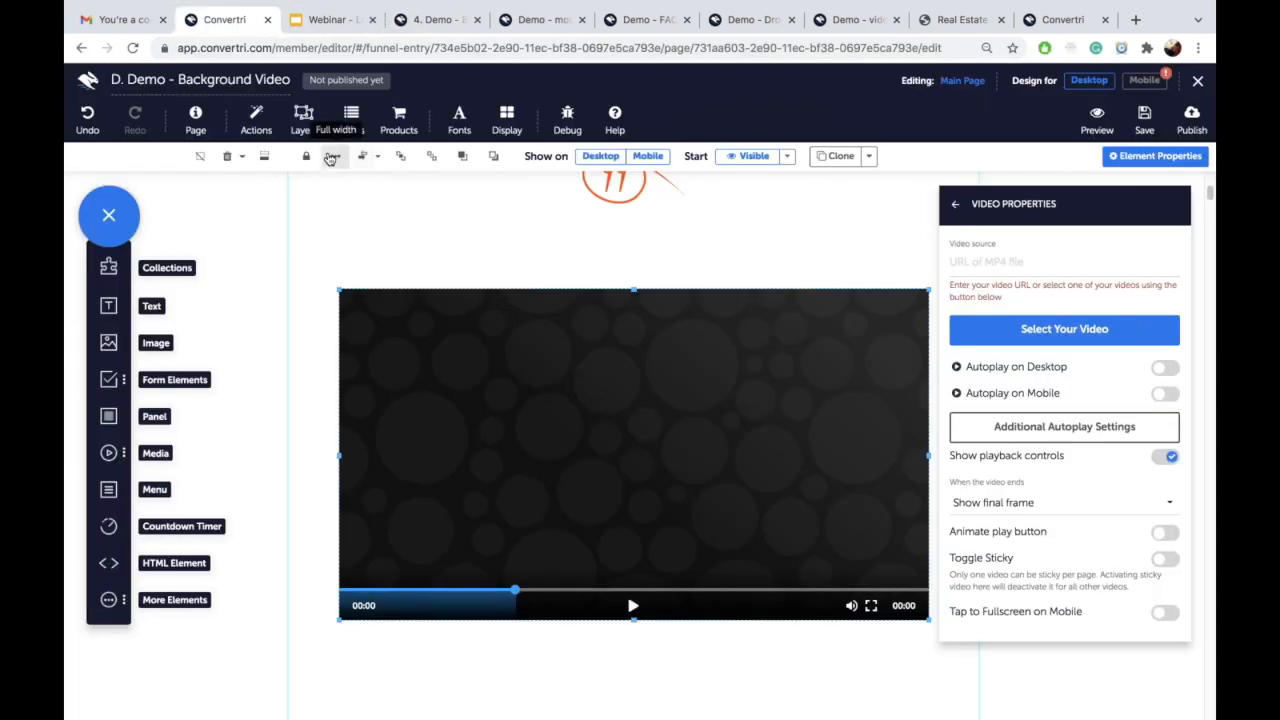
click(331, 157)
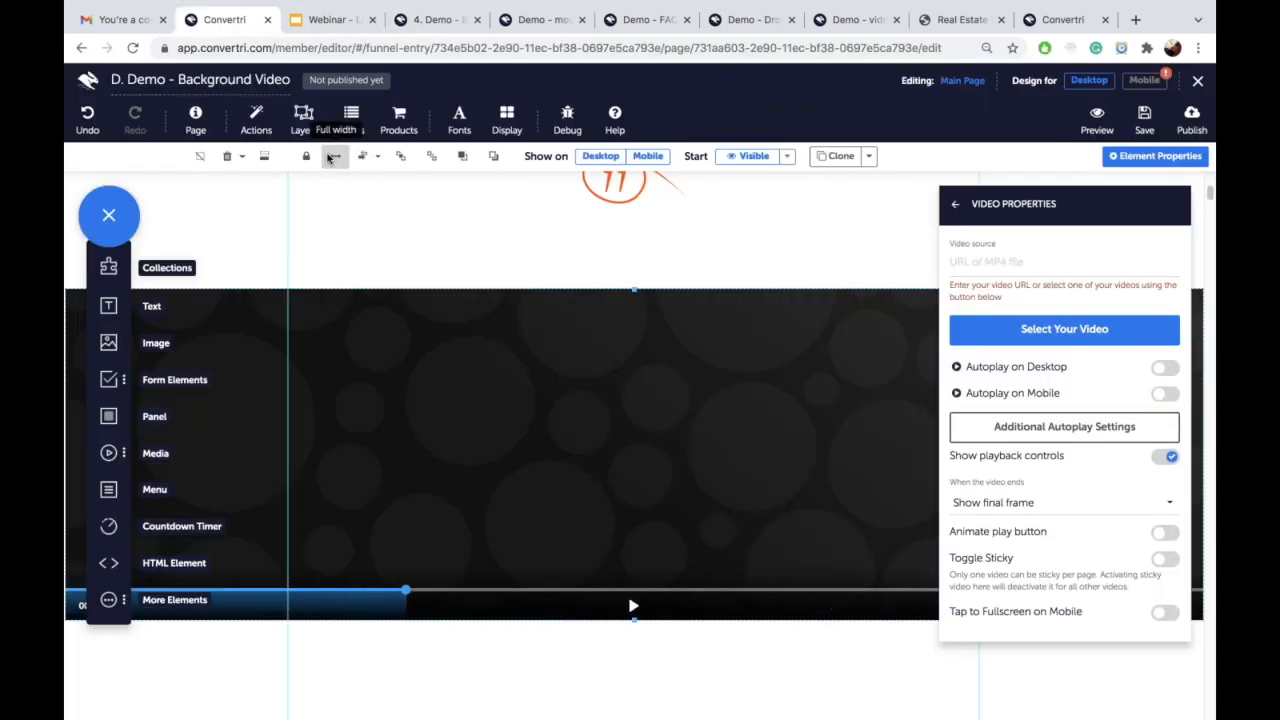
click(955, 205)
click(988, 343)
Step: Name the element 'video', comparing against the published demo page
click(980, 260)
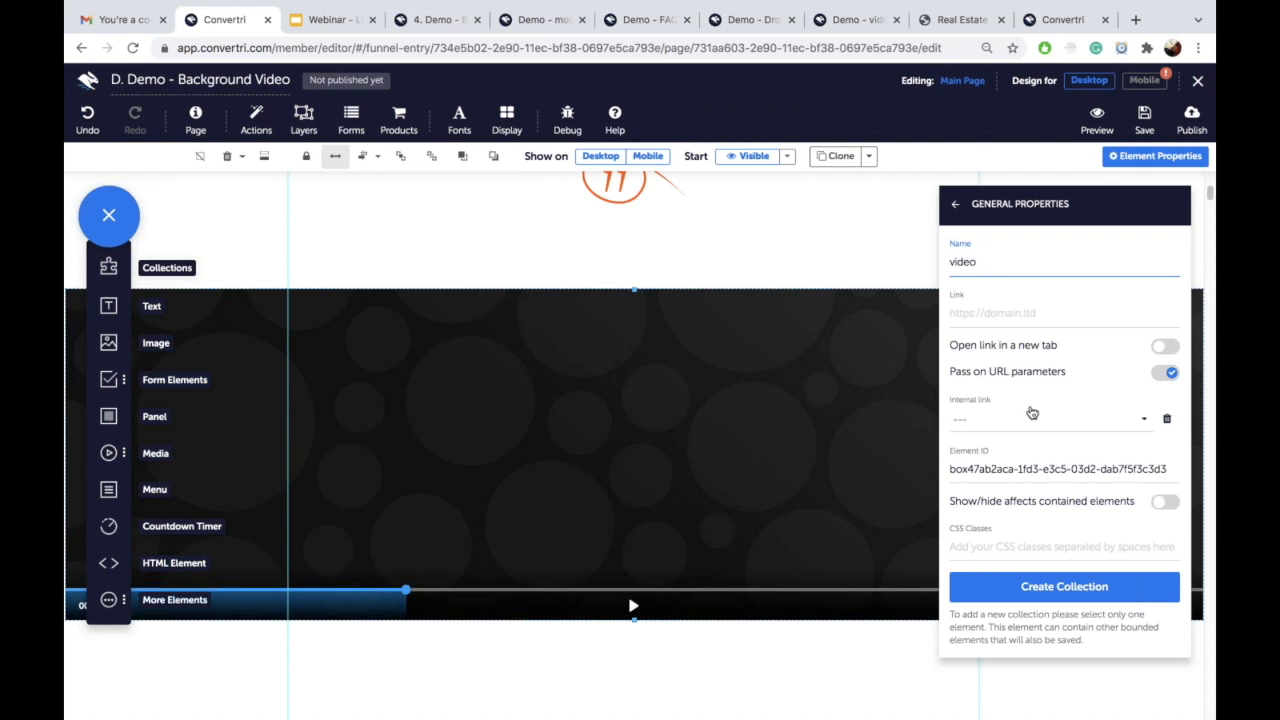
click(420, 25)
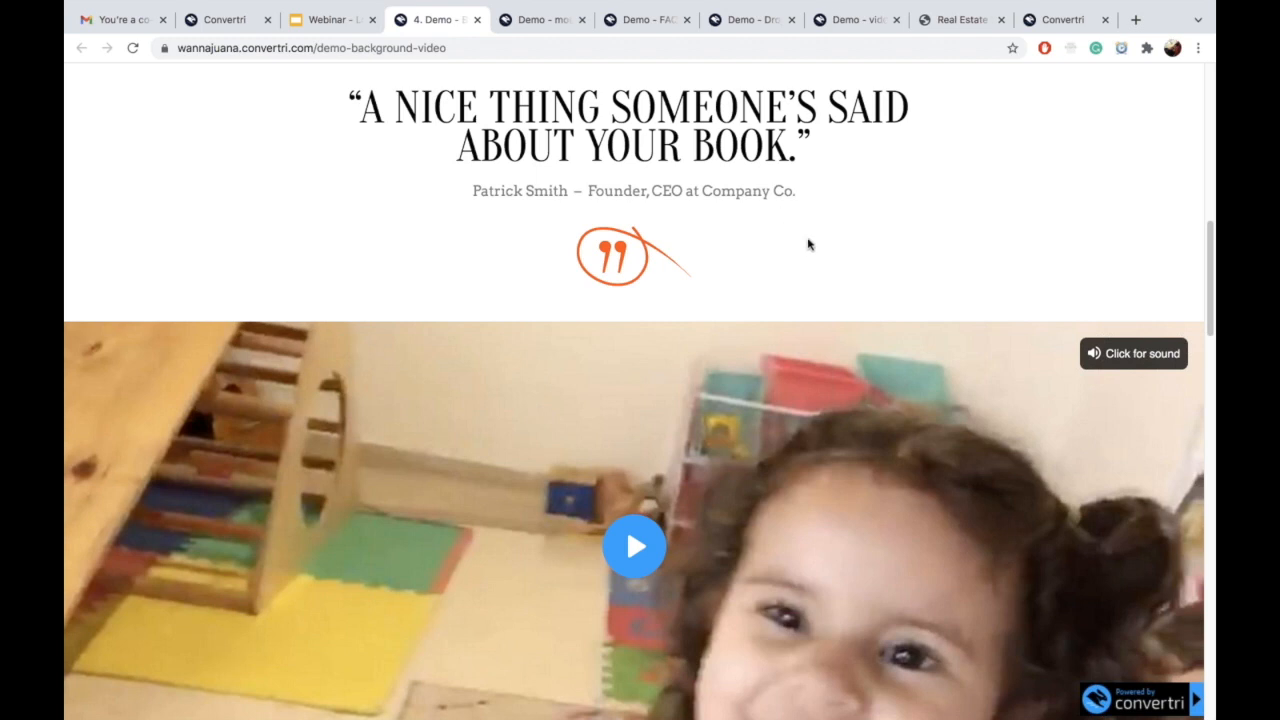
click(231, 27)
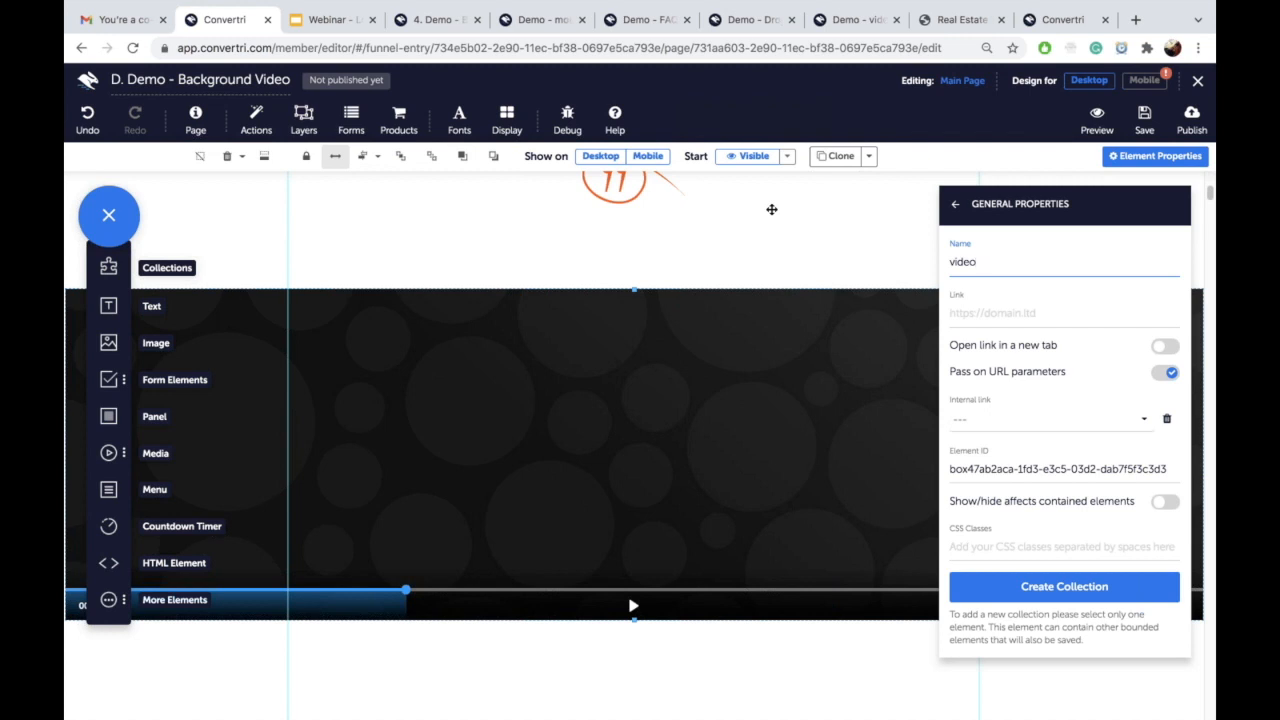
Step: Confirm the name 'video' and add a new action triggered on mouse entering the element
click(717, 513)
click(956, 206)
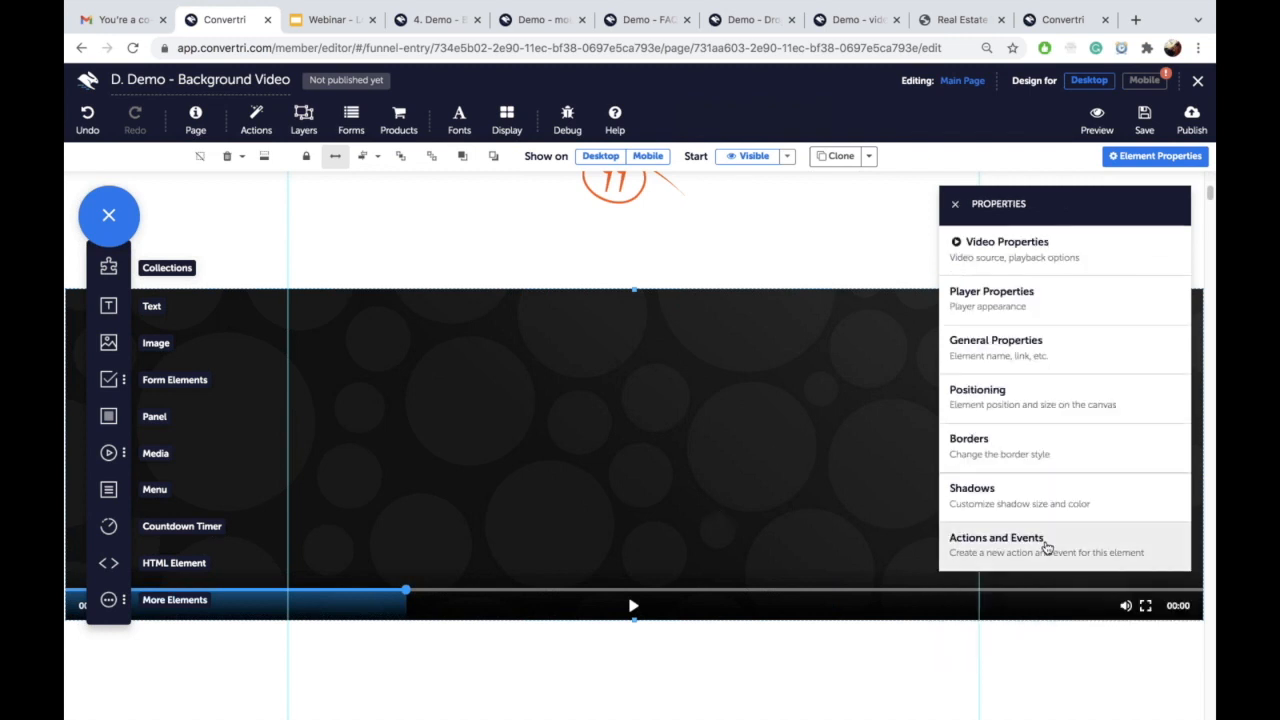
click(1045, 548)
click(1079, 549)
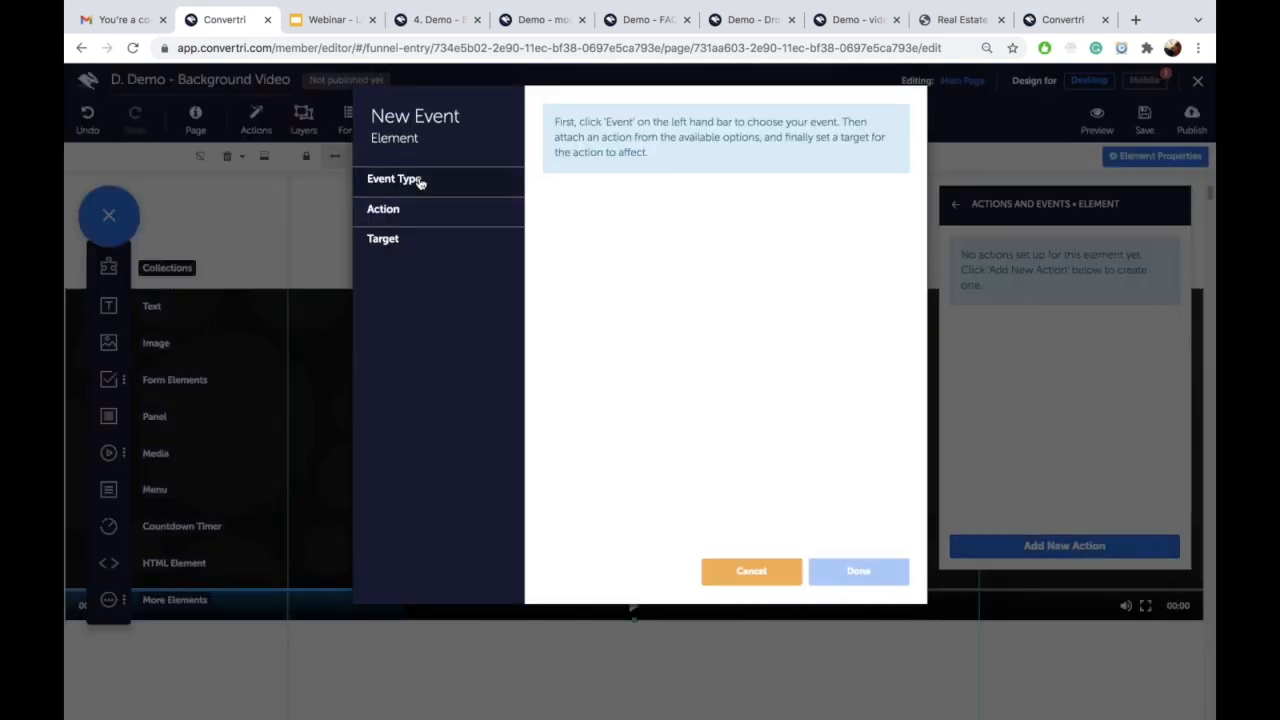
click(421, 182)
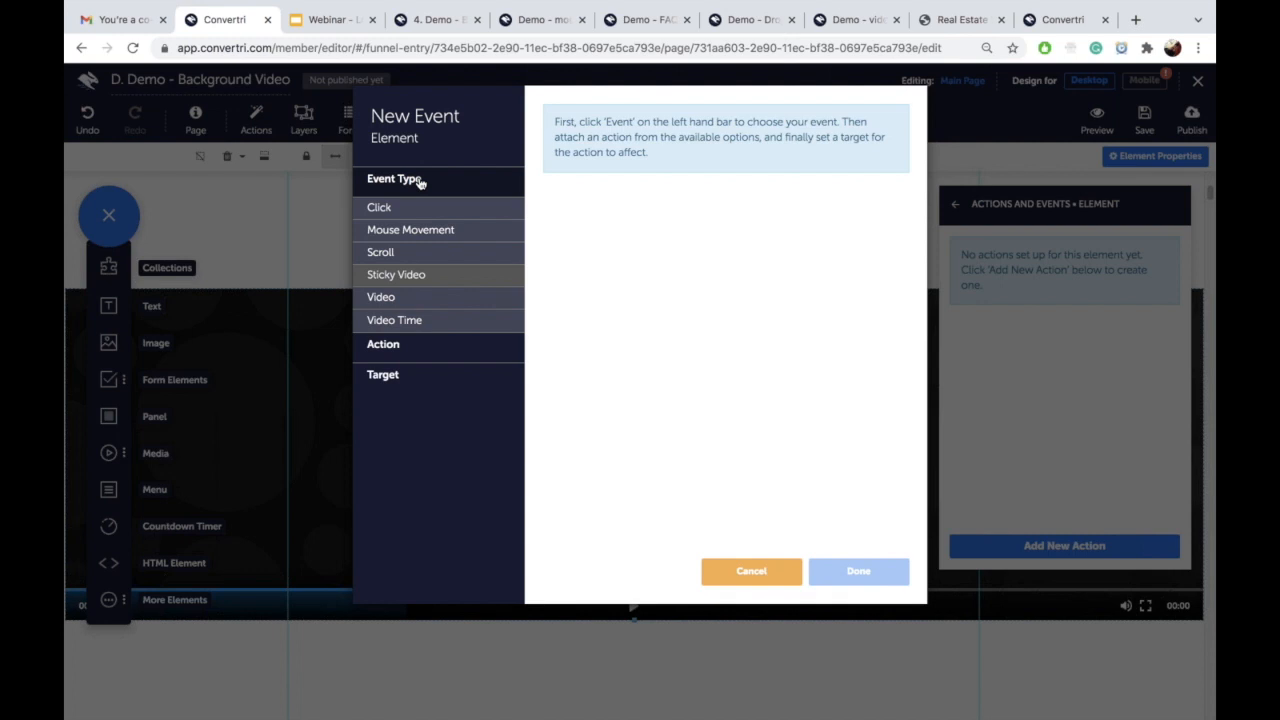
click(438, 231)
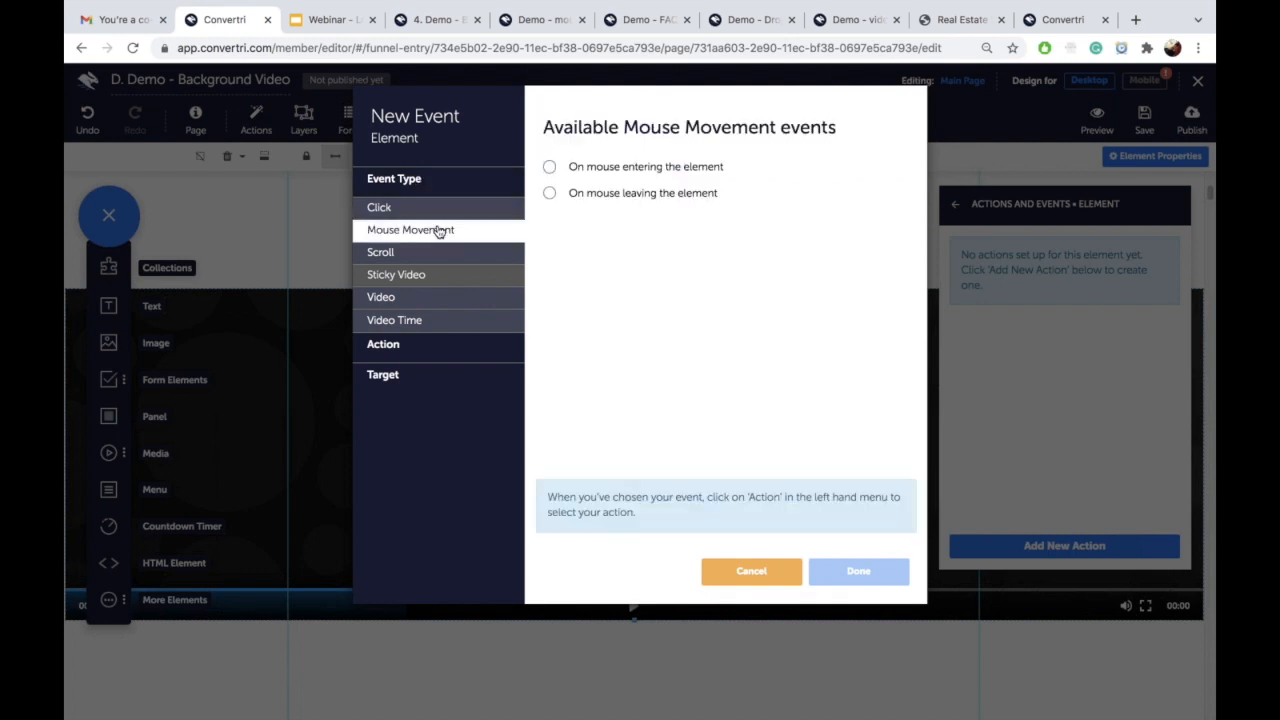
click(549, 170)
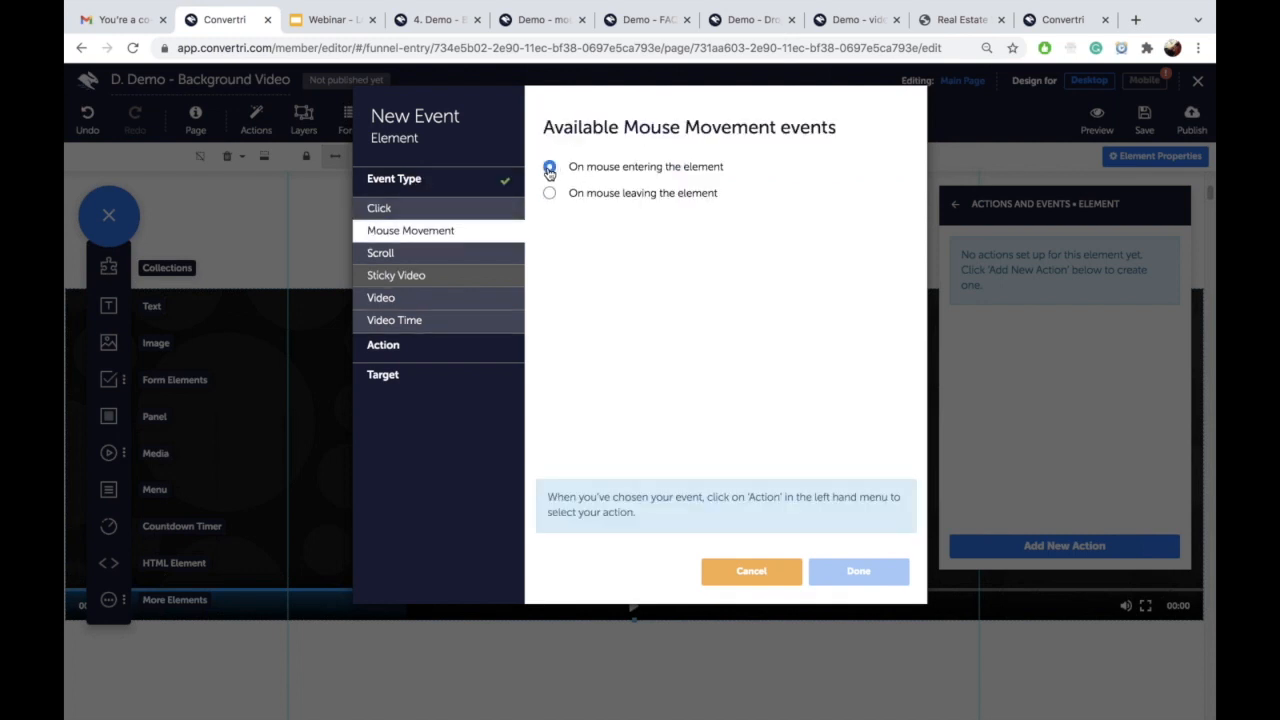
Step: Make the action a Video Player Start video on target 'video' and save it
click(448, 346)
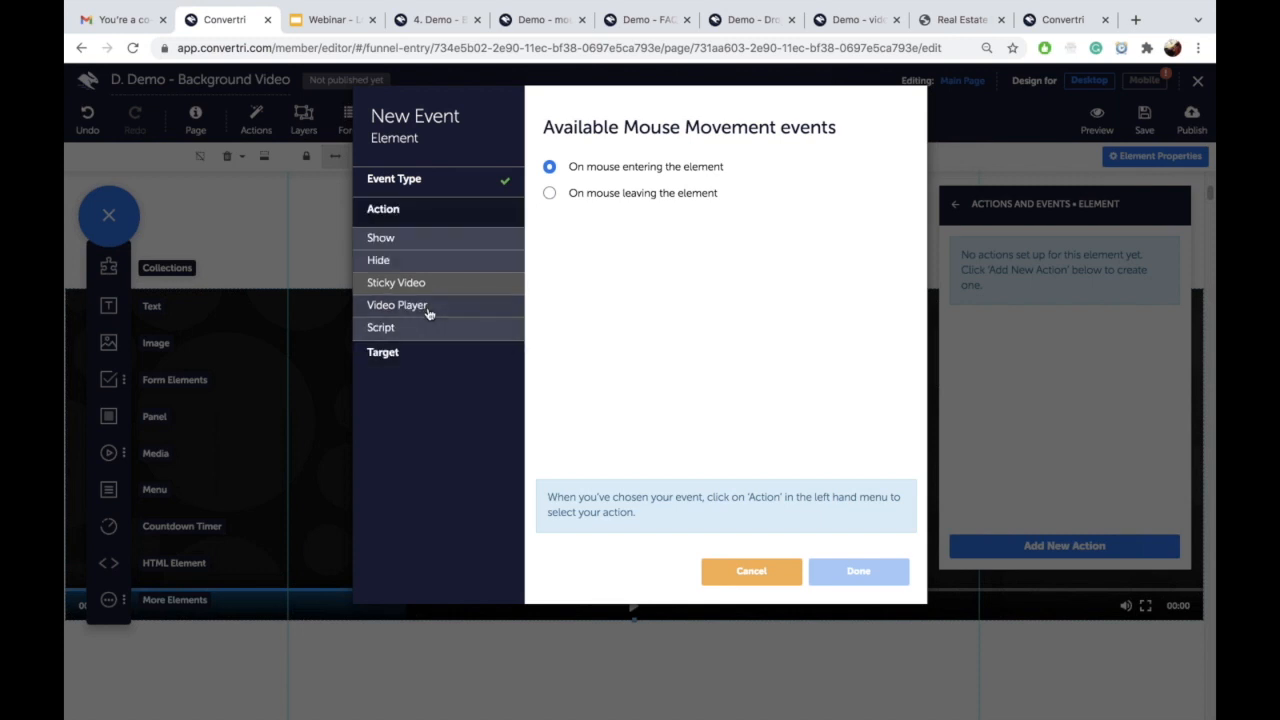
click(464, 303)
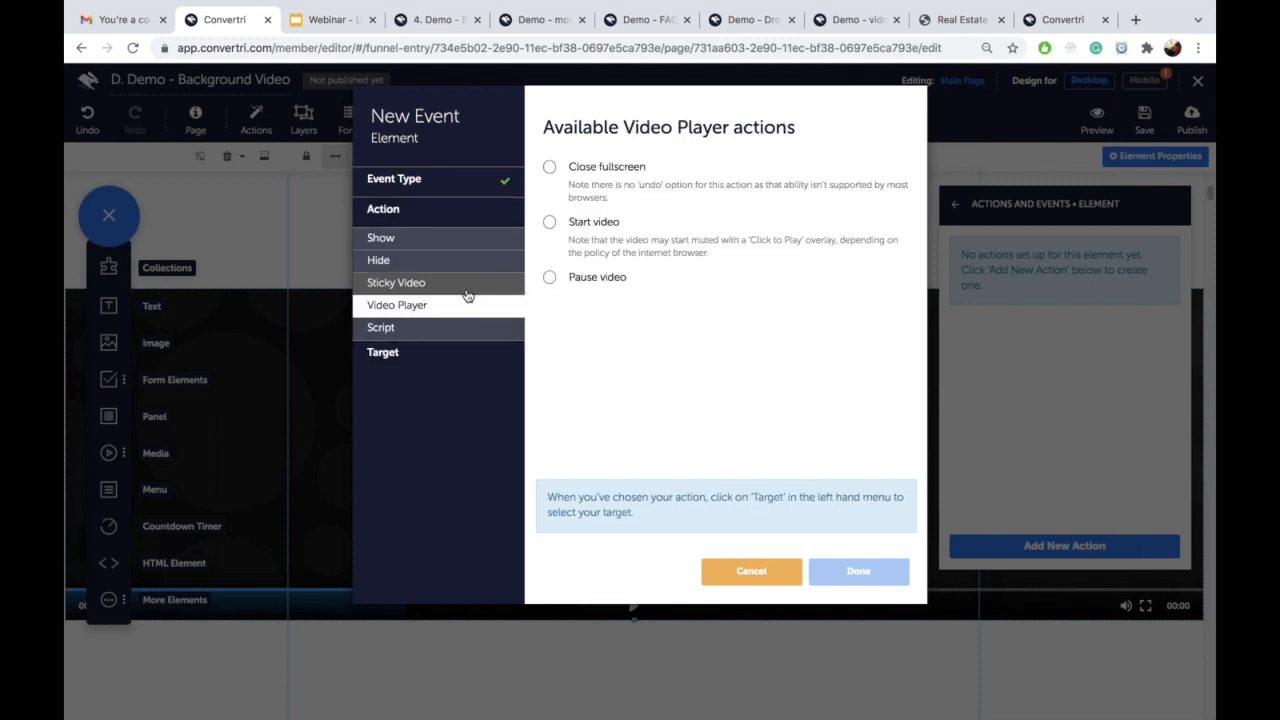
click(551, 223)
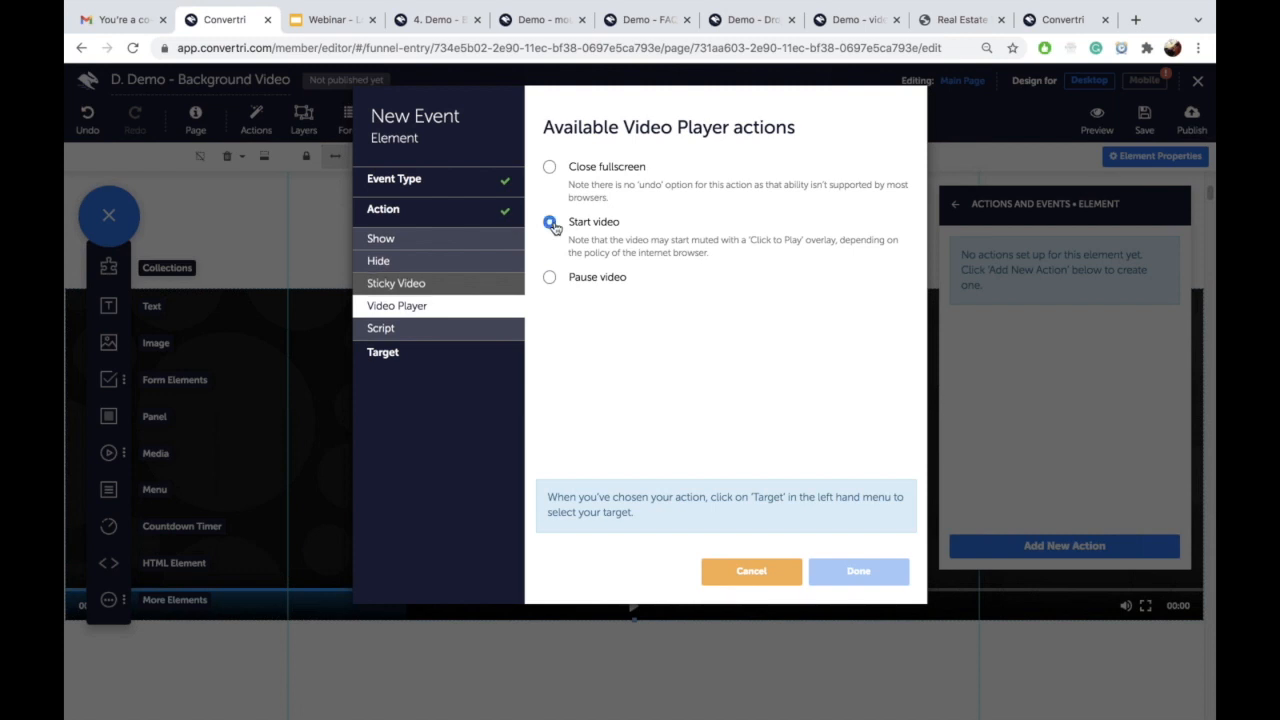
click(383, 353)
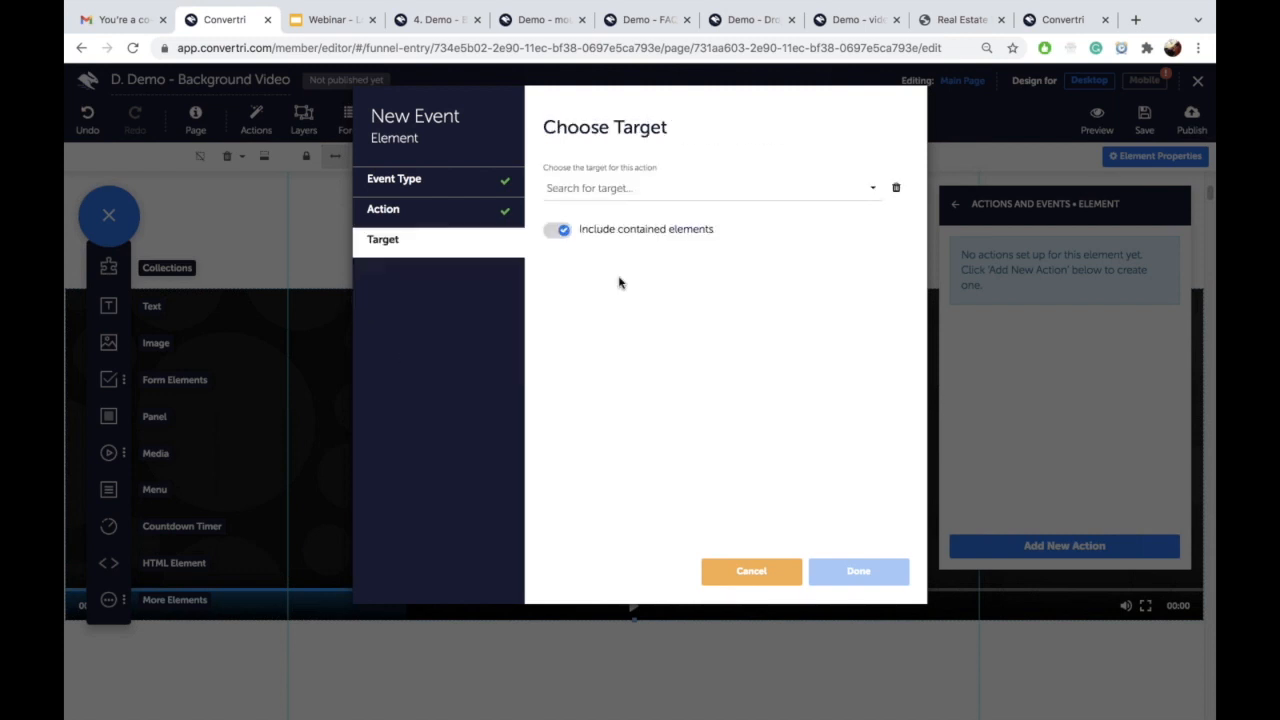
click(626, 186)
click(607, 215)
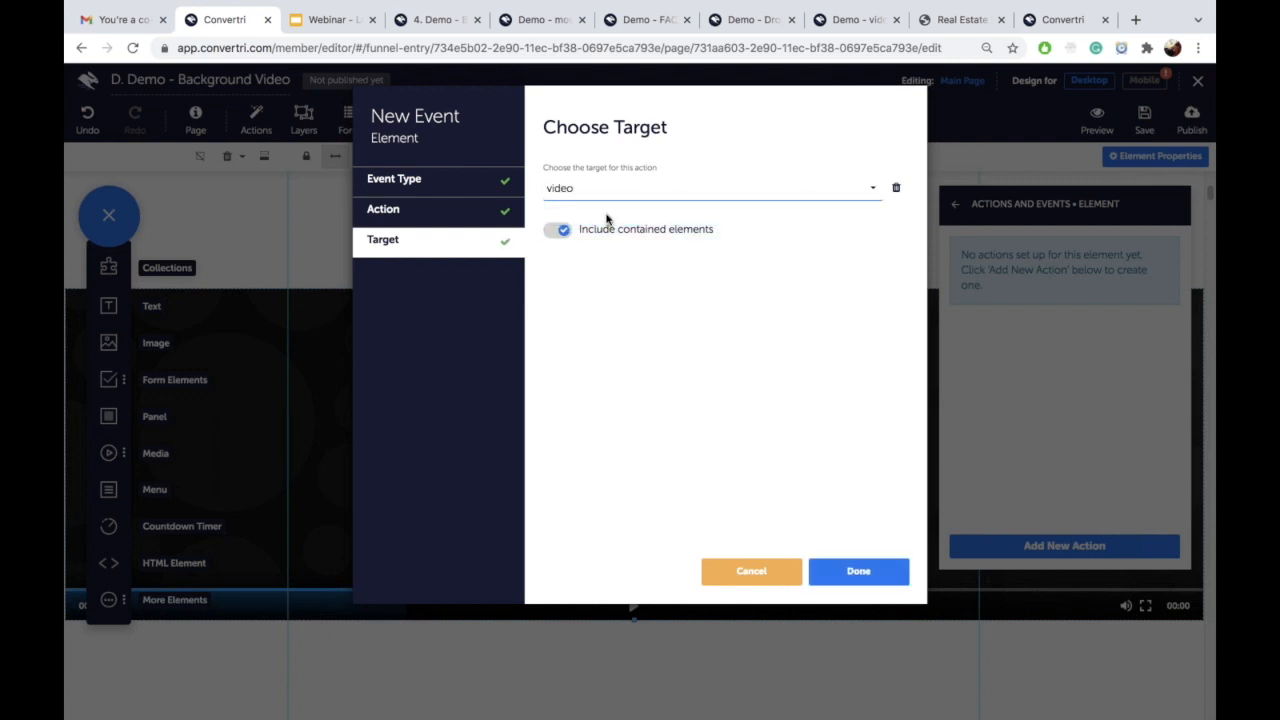
click(857, 582)
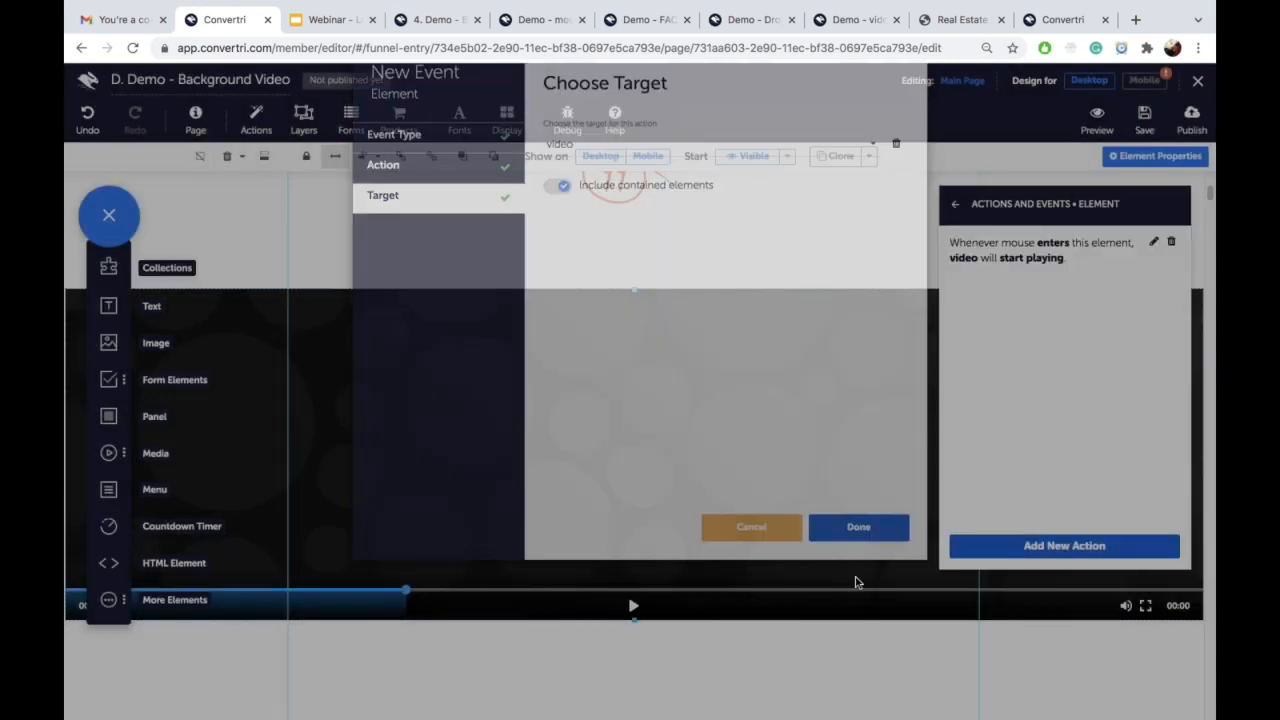
Step: Add an On mouse leaving action that pauses the video, targeting the 'video' element
click(1025, 549)
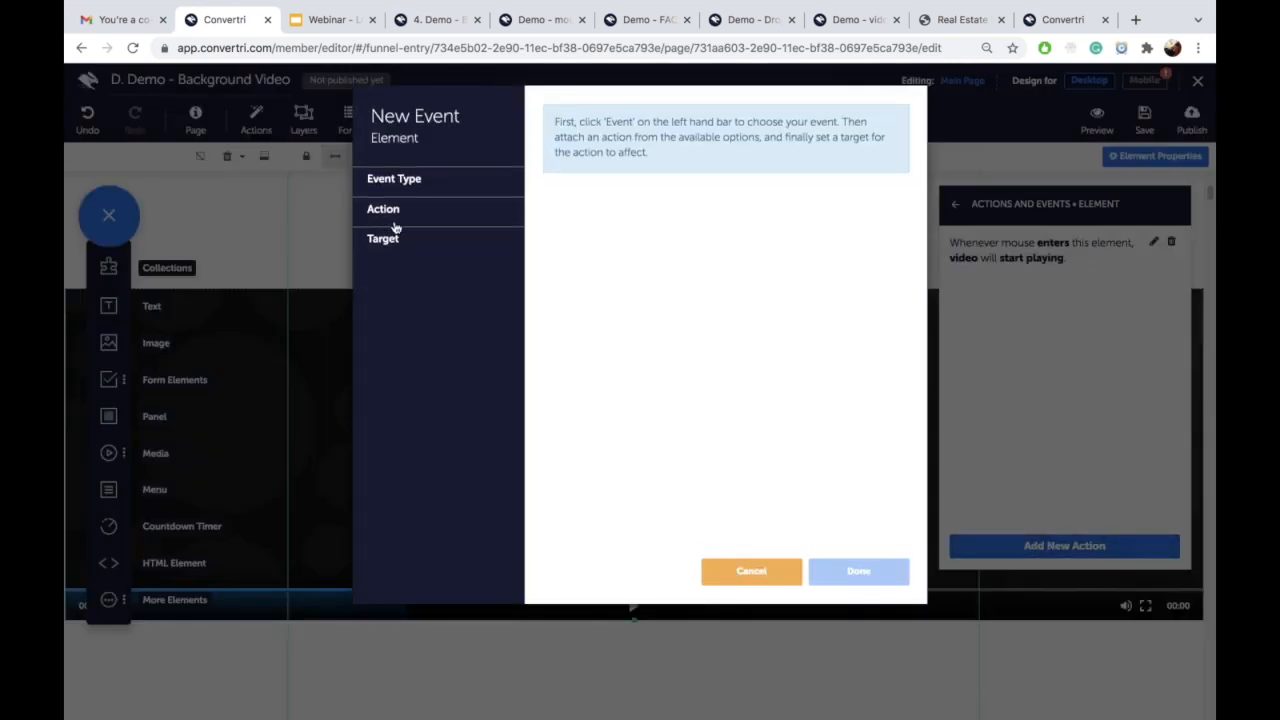
click(401, 179)
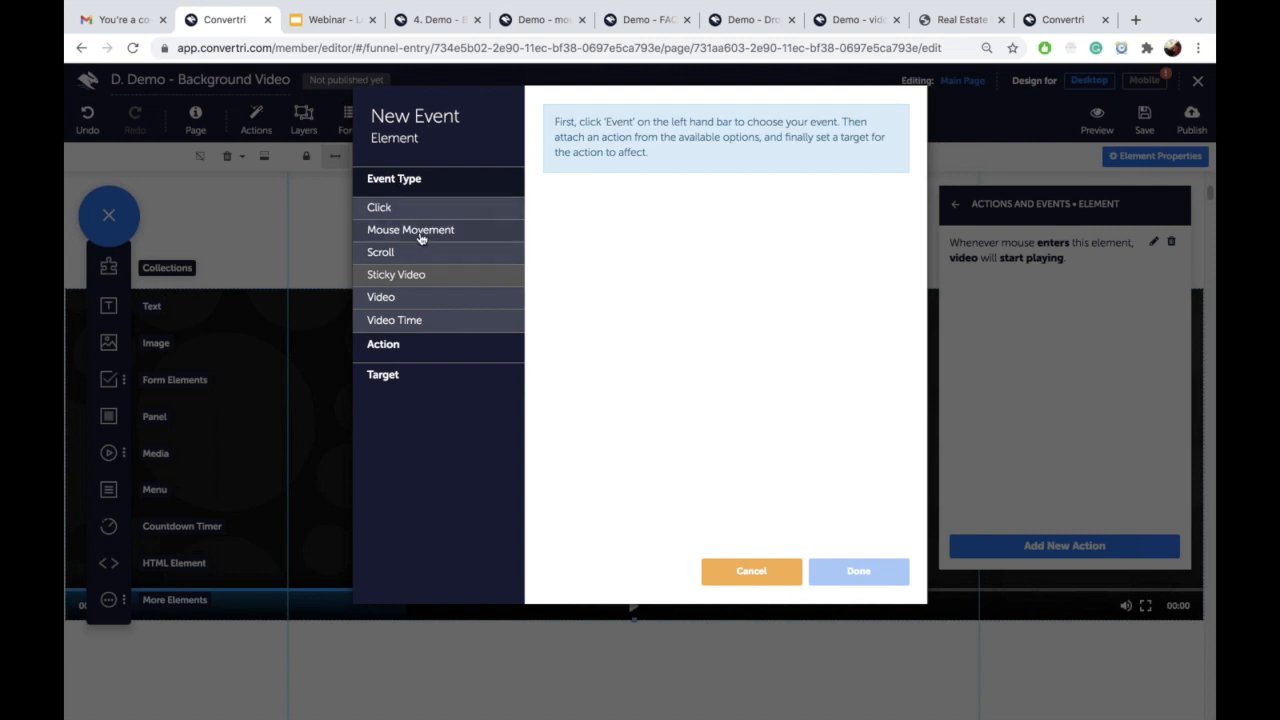
click(421, 236)
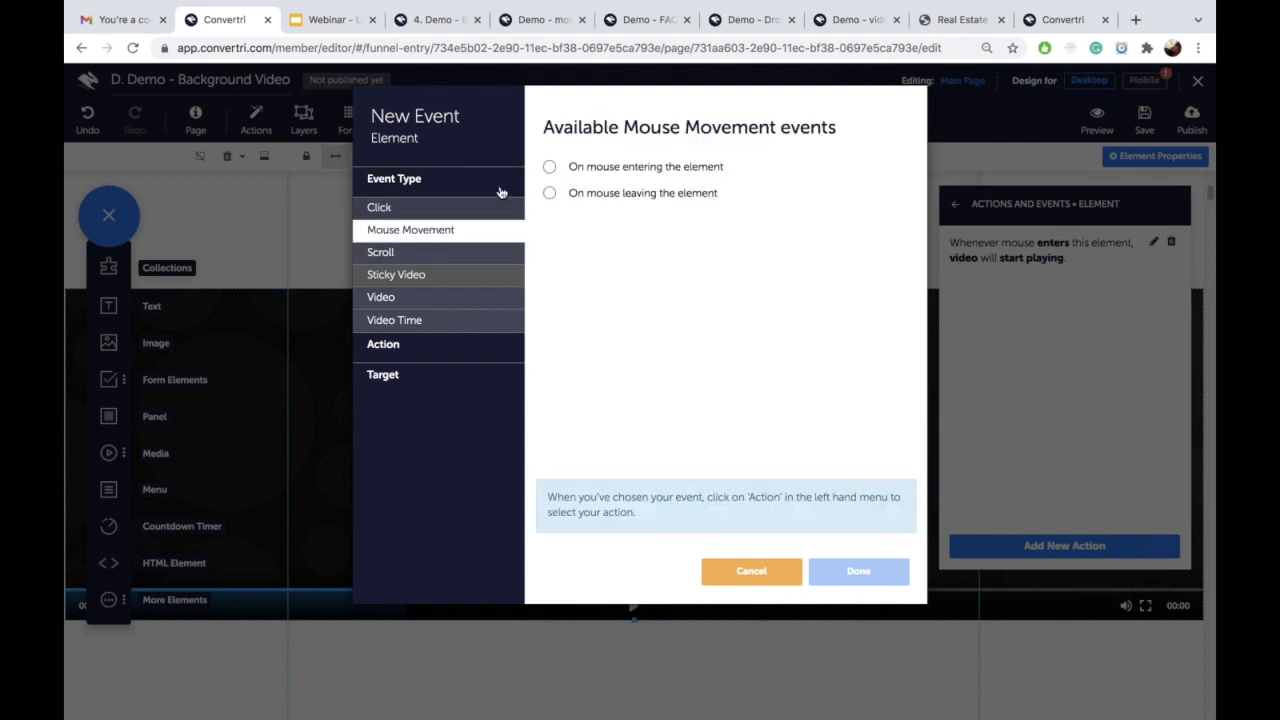
click(550, 195)
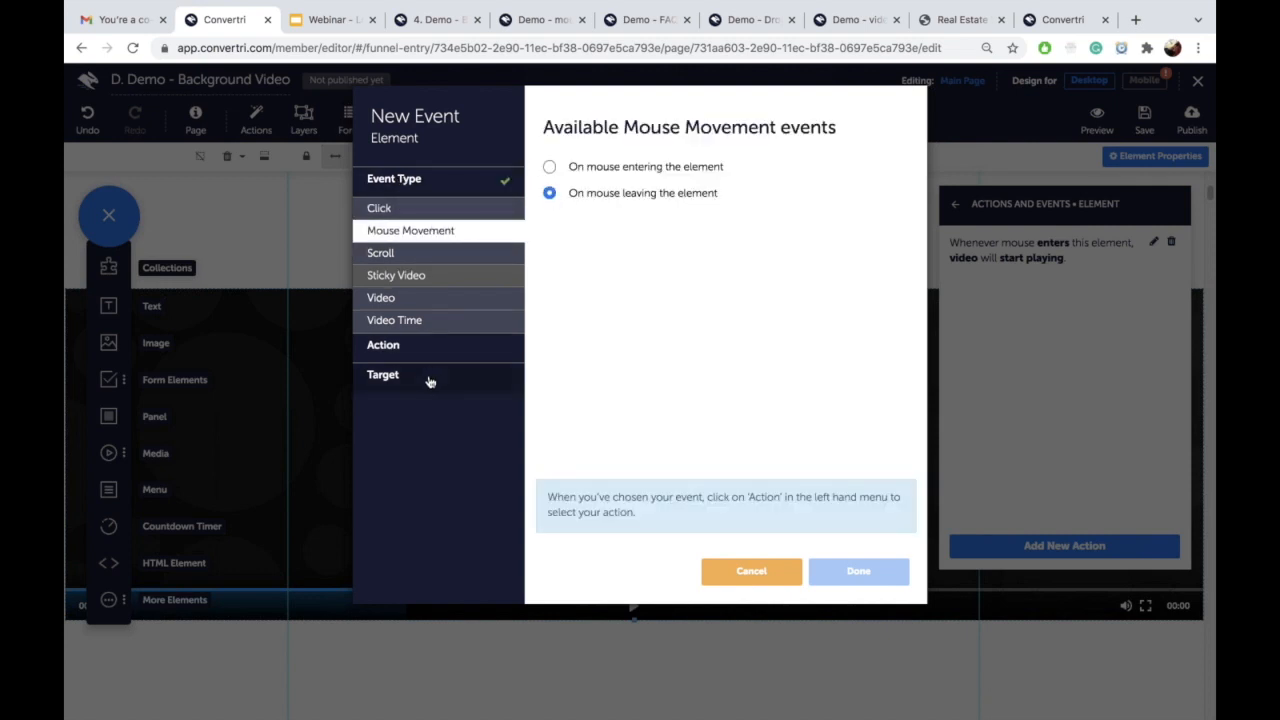
click(418, 346)
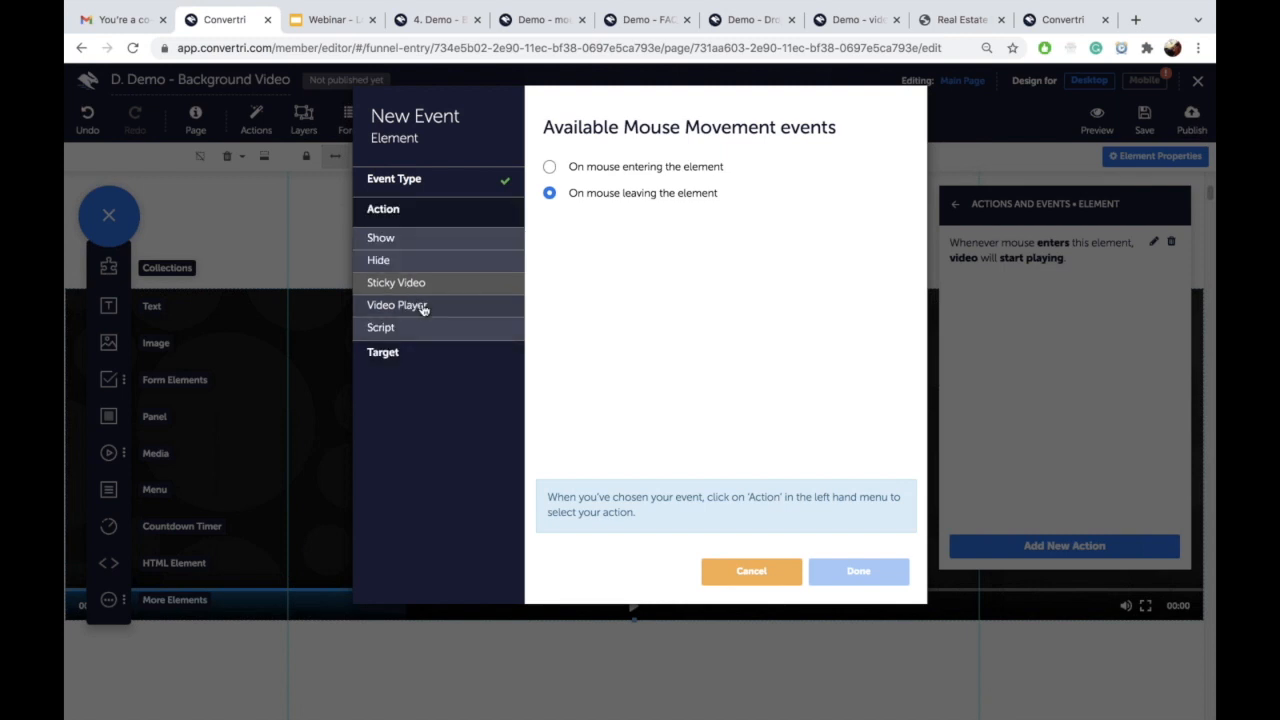
click(424, 309)
click(550, 277)
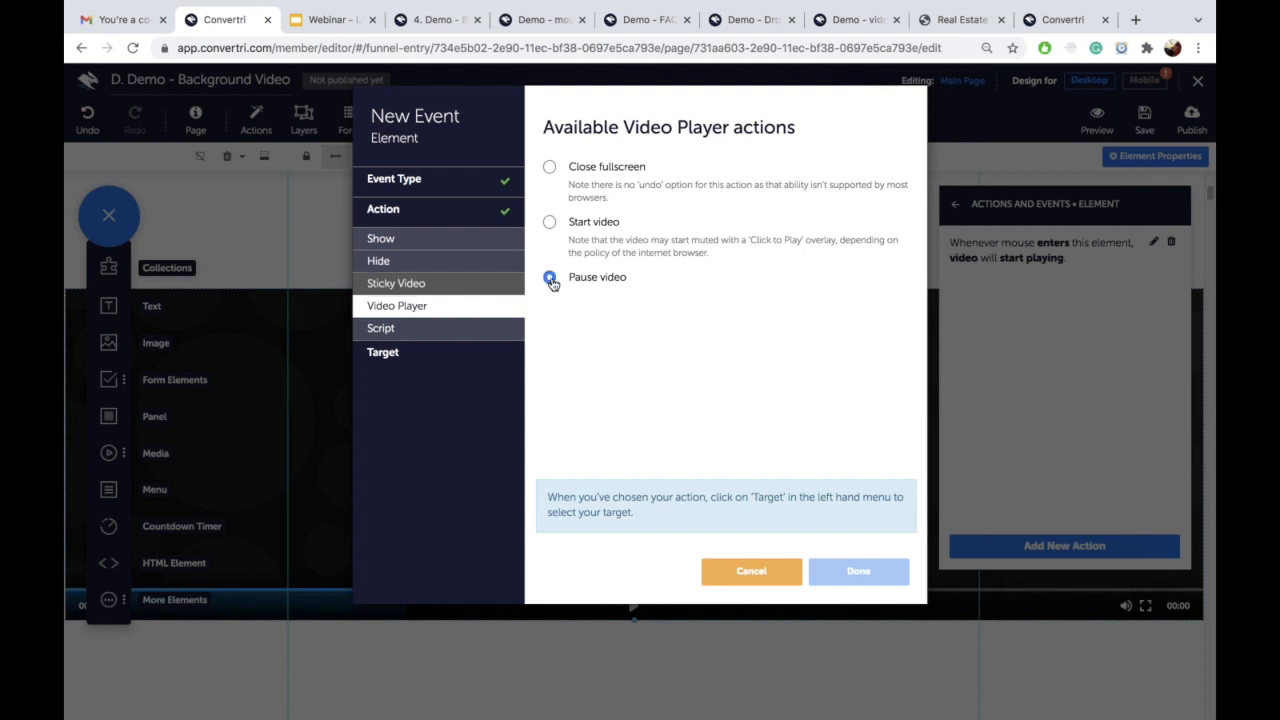
click(512, 352)
click(654, 190)
click(648, 213)
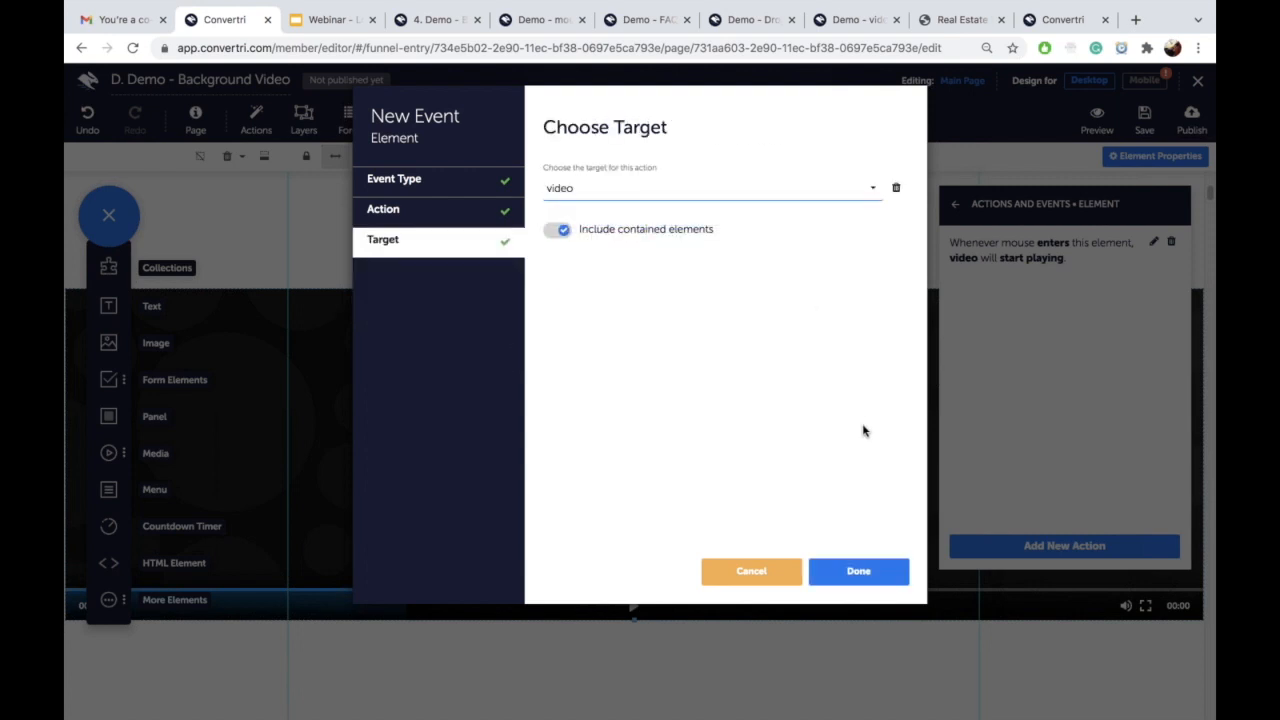
click(857, 572)
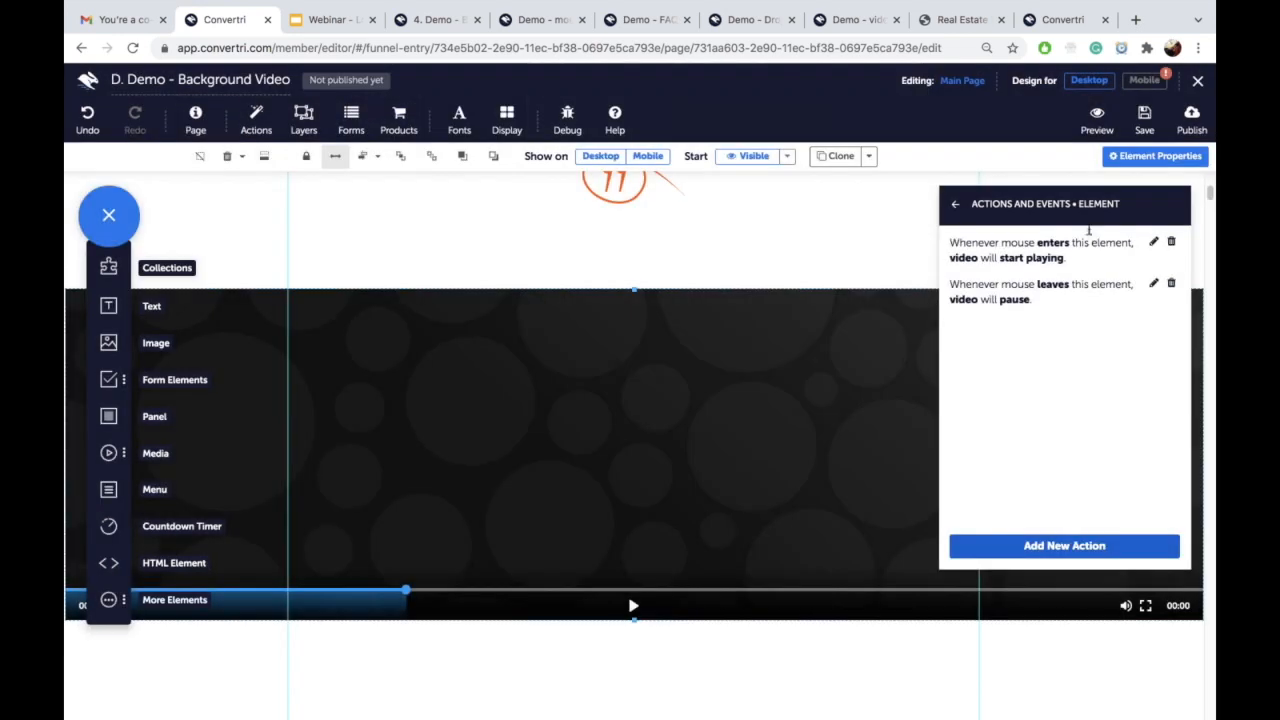
Step: Save the page and preview it, scrolling down to the video section
click(1140, 125)
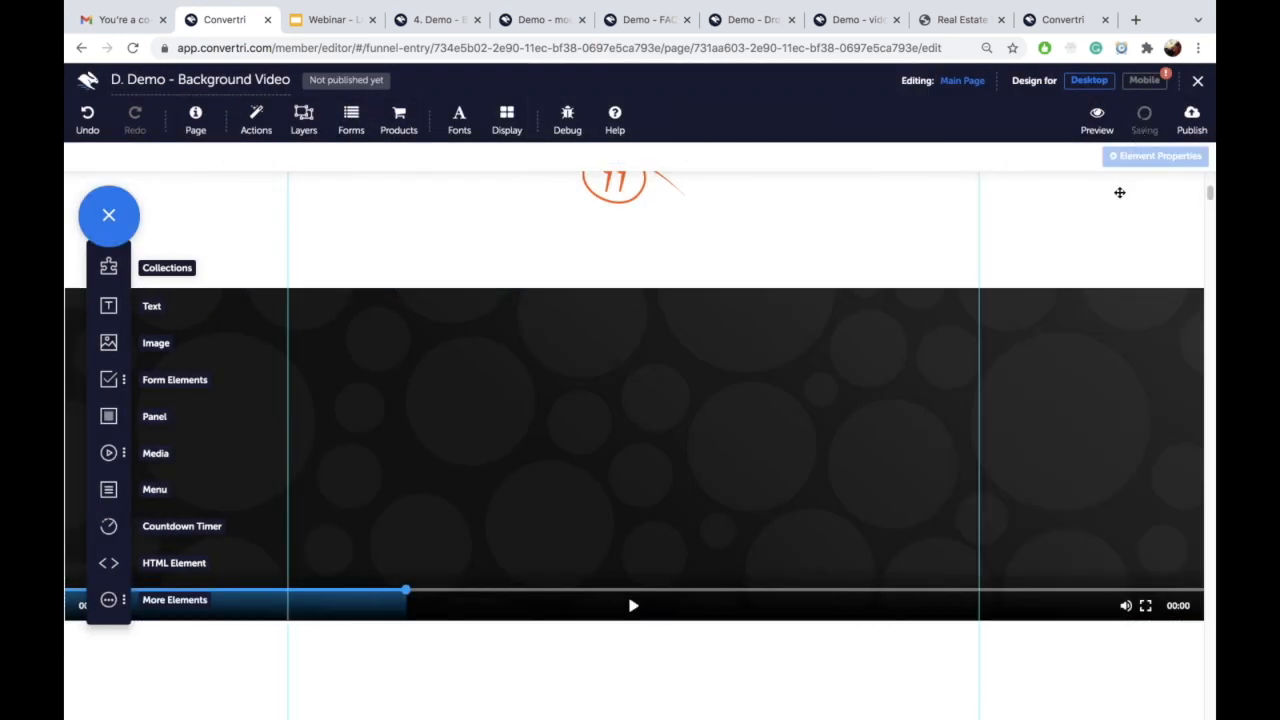
click(1089, 121)
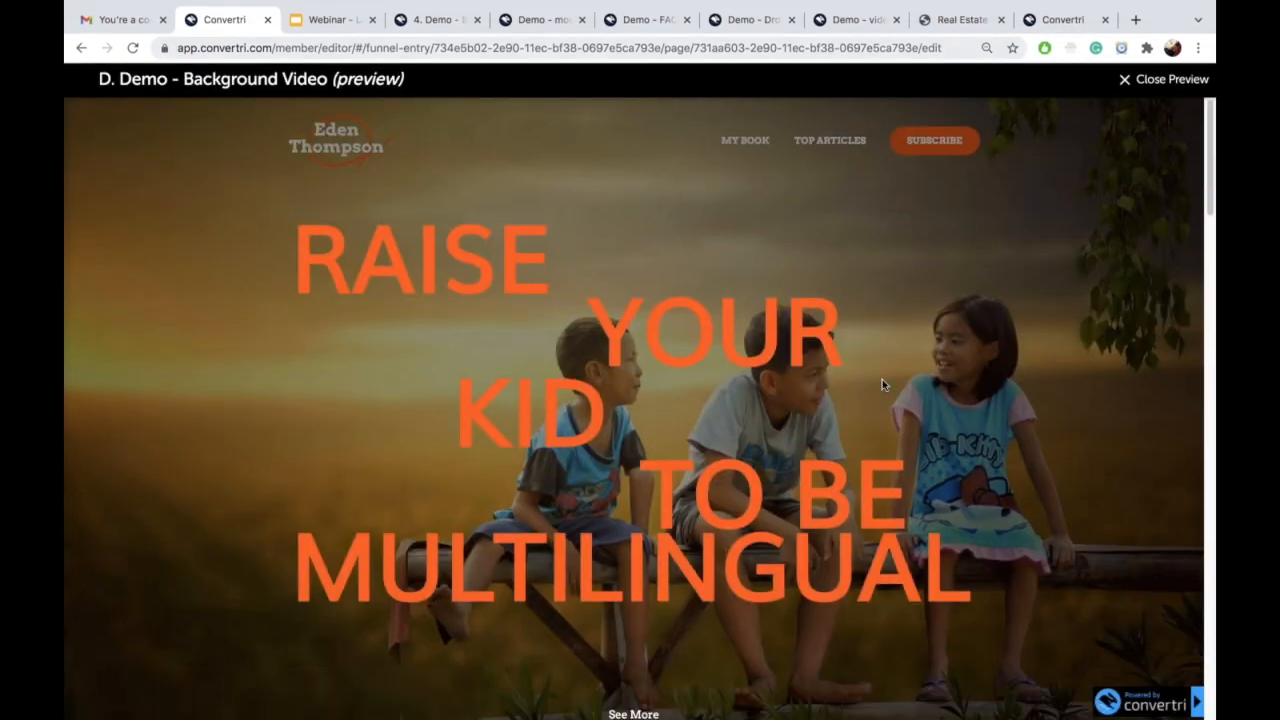
scroll(880, 412, down, 10)
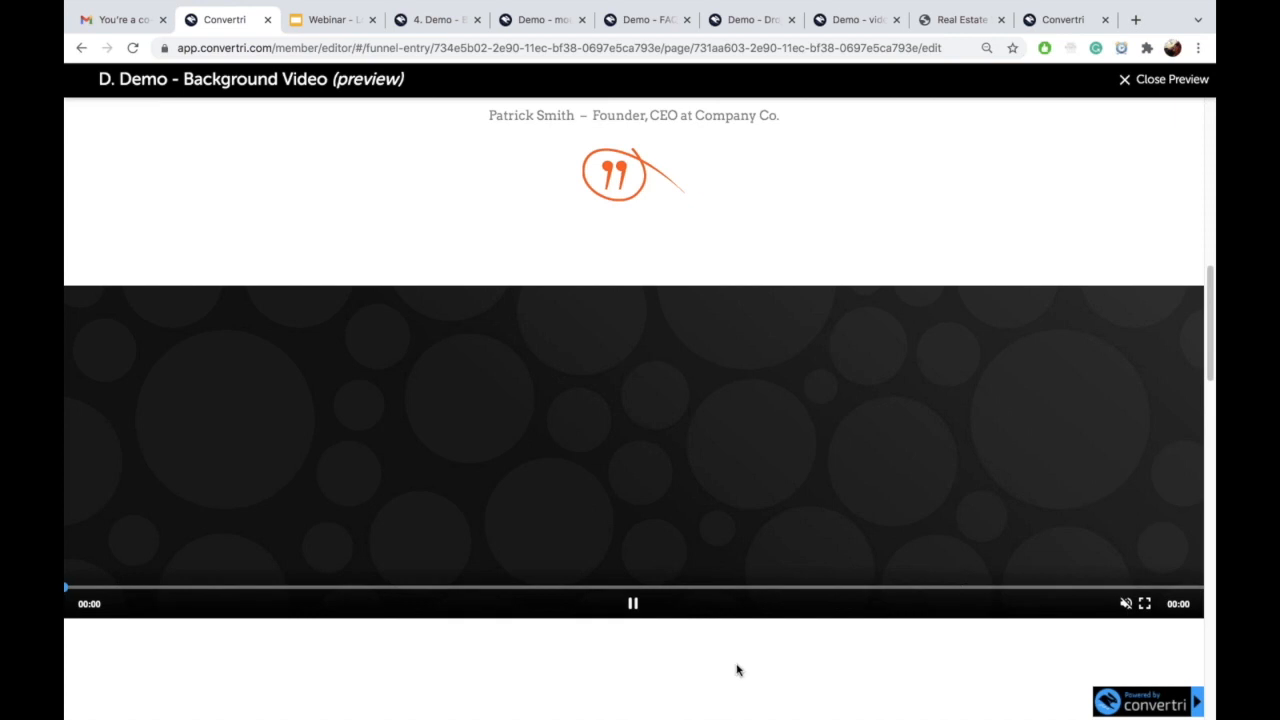
scroll(628, 295, down, 1)
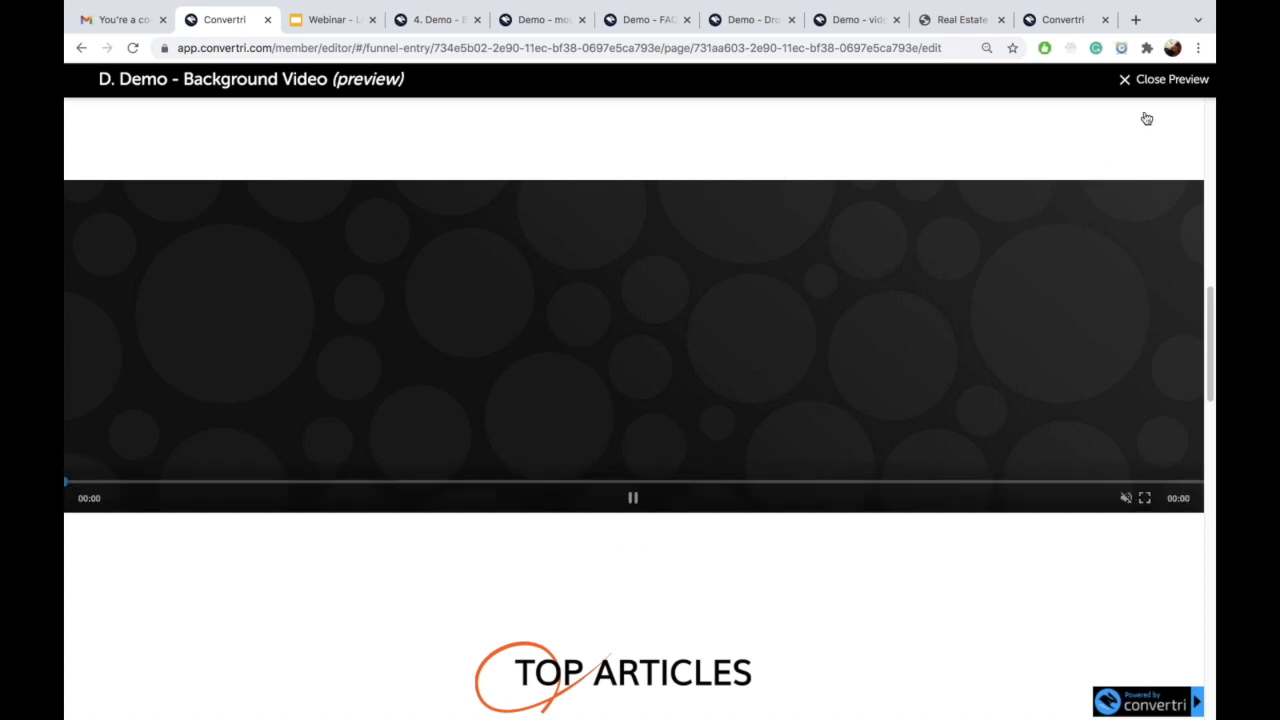
click(1127, 85)
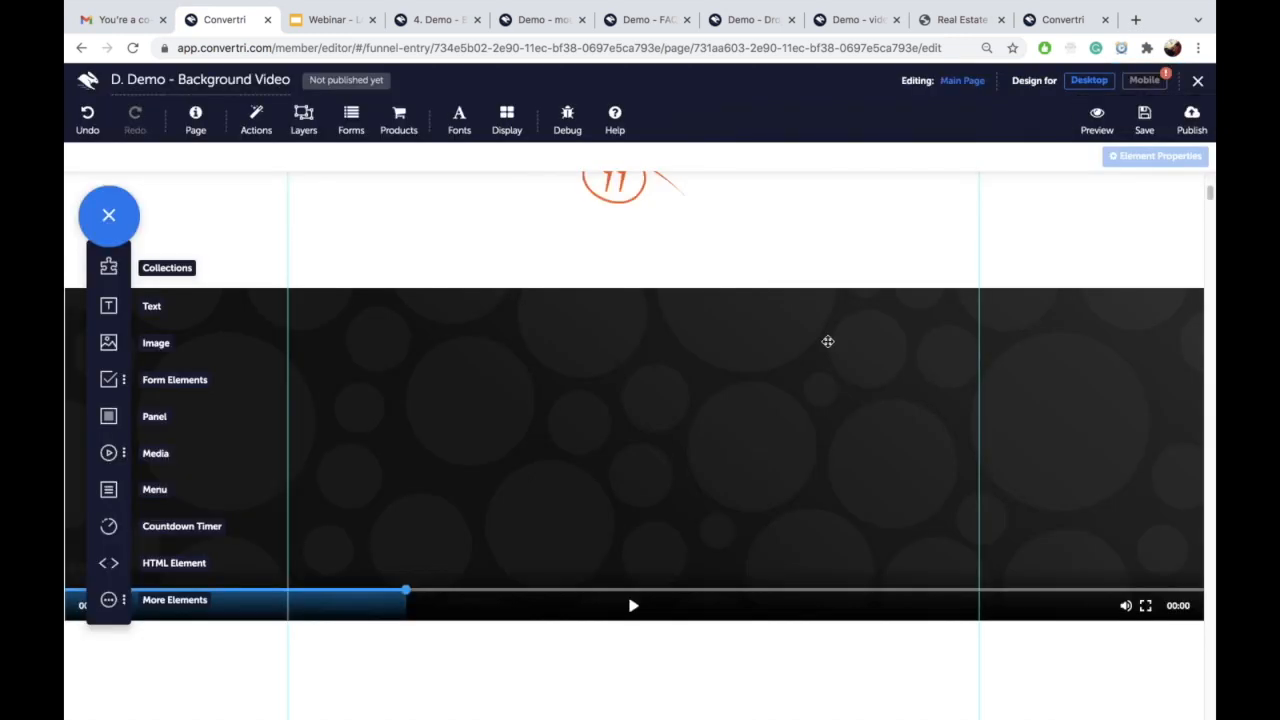
Step: Reselect the video element to review its actions, then preview the page again
click(900, 348)
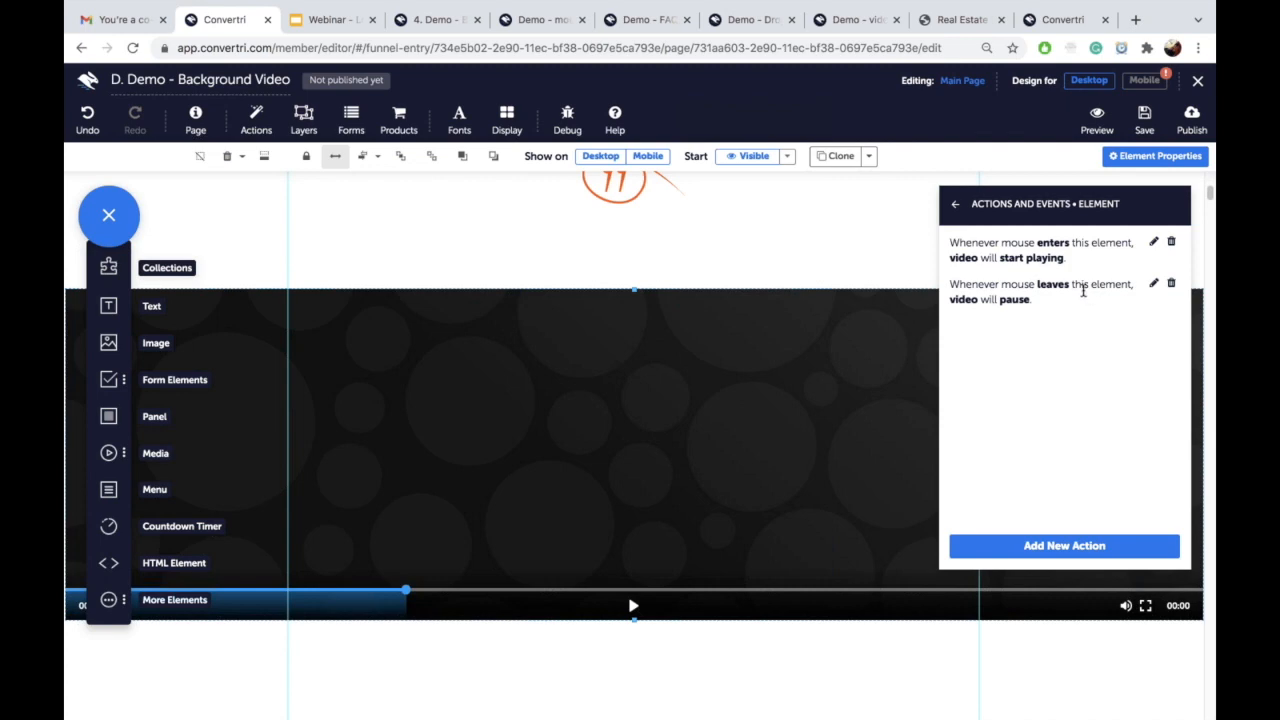
click(1100, 124)
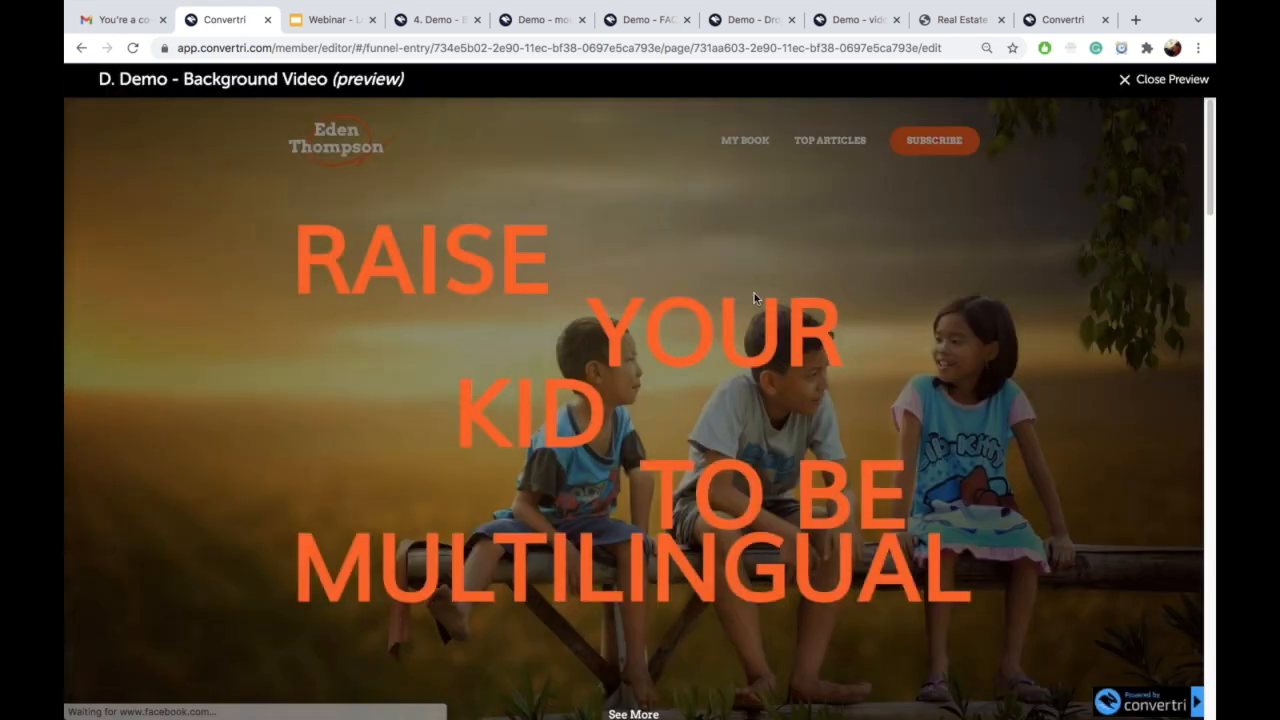
scroll(734, 362, down, 11)
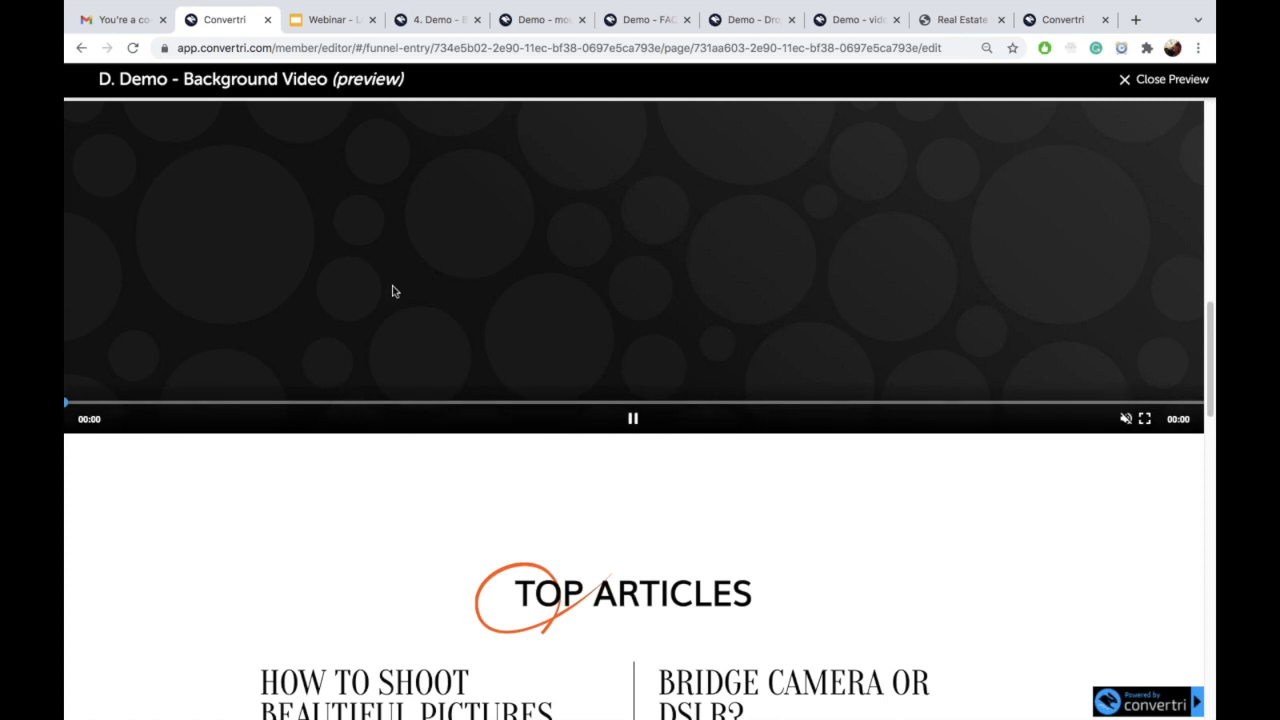
scroll(451, 306, up, 3)
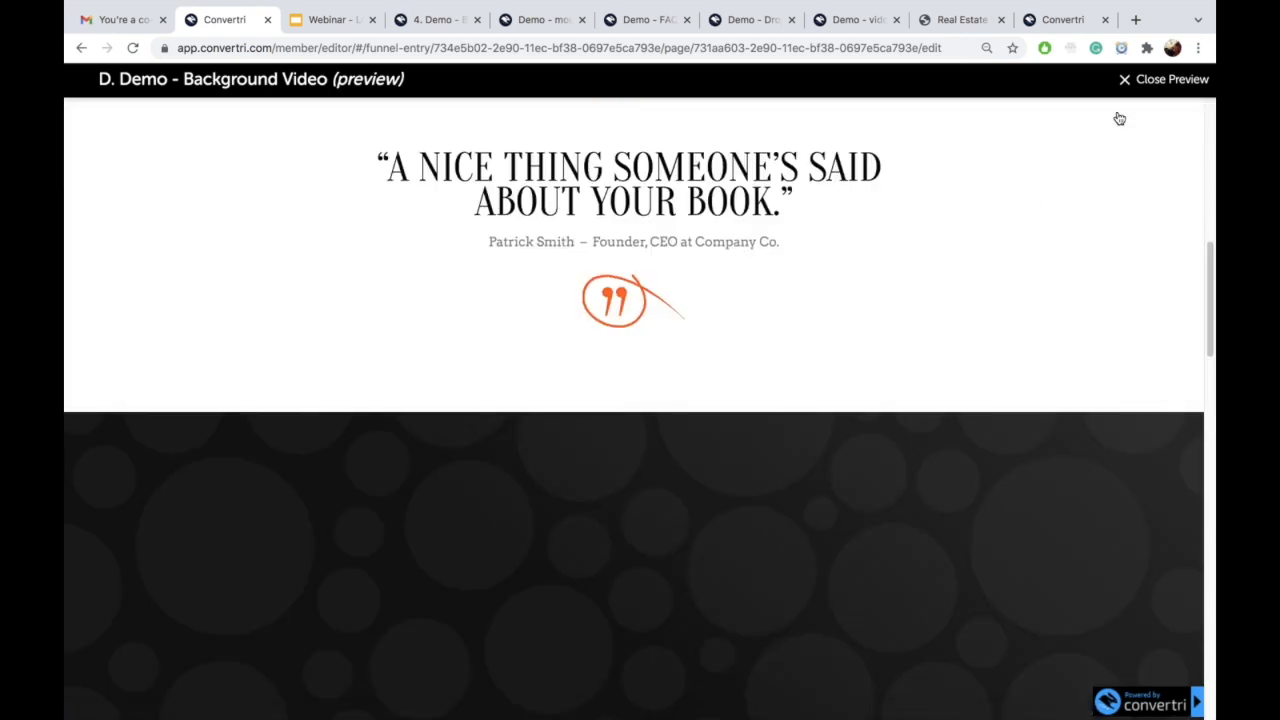
click(1162, 79)
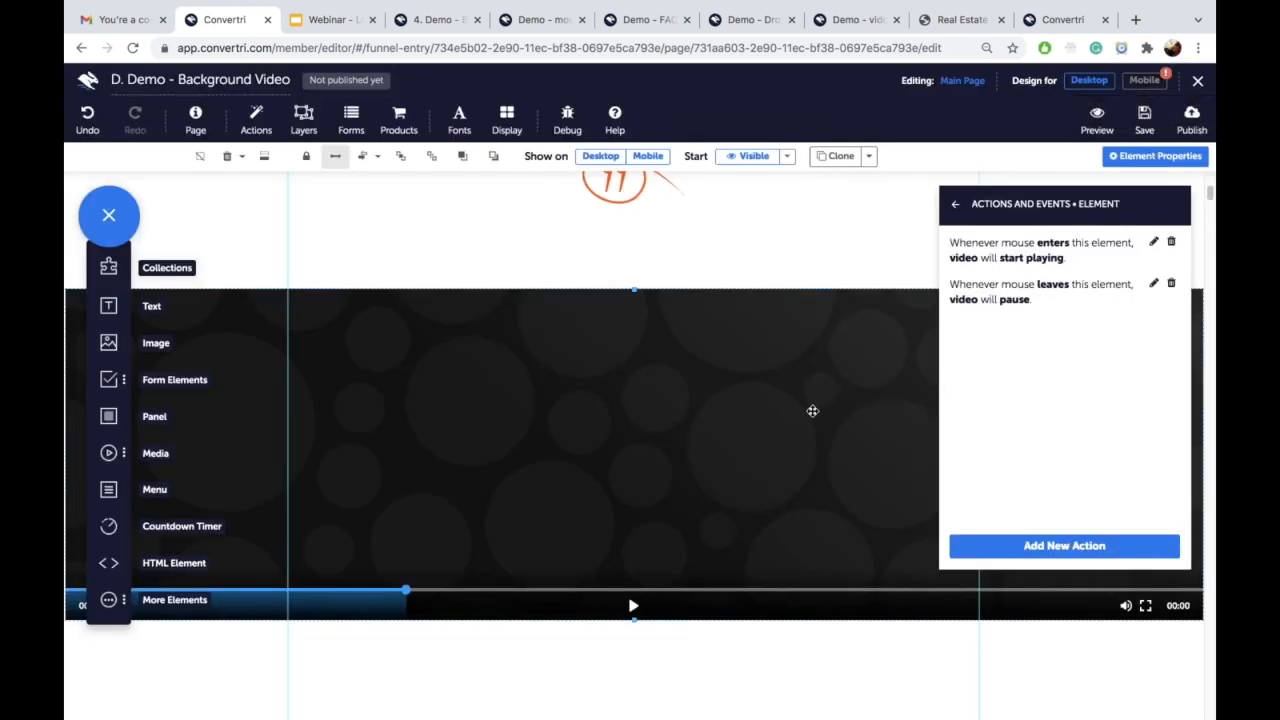
Step: Set the video element's source to the Raising MLC video and save the page
click(954, 206)
click(1000, 258)
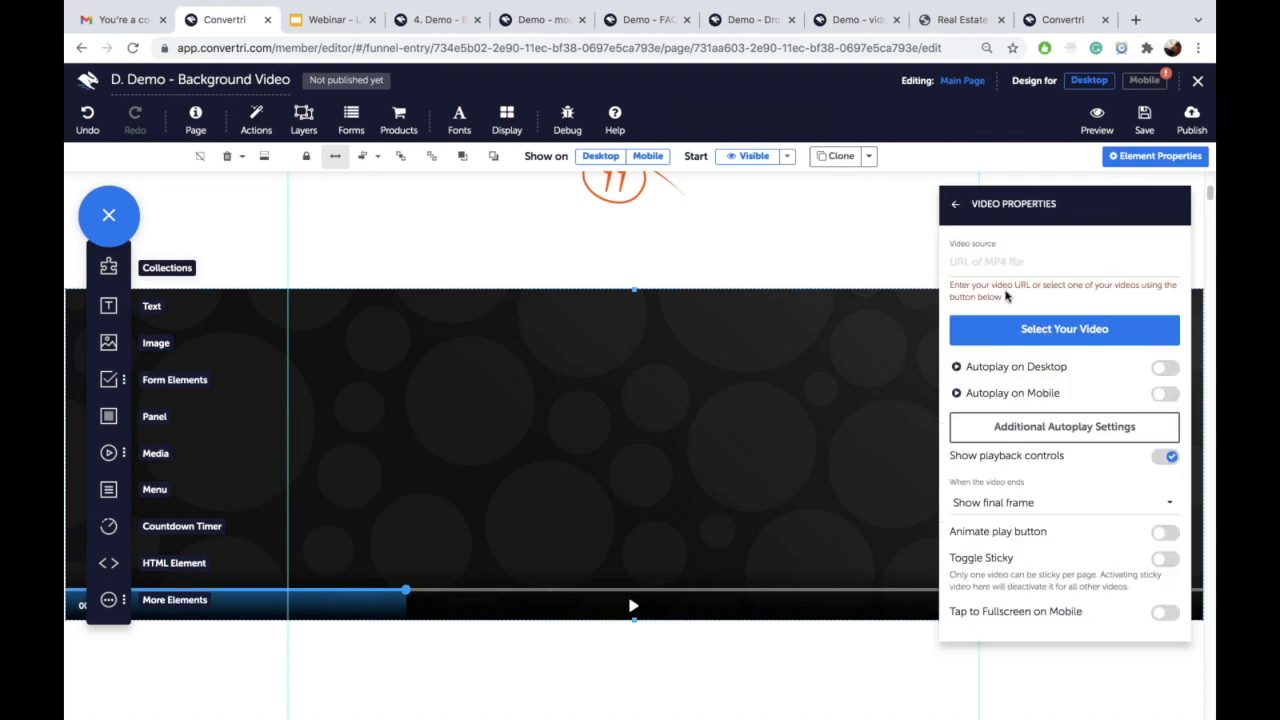
click(1016, 322)
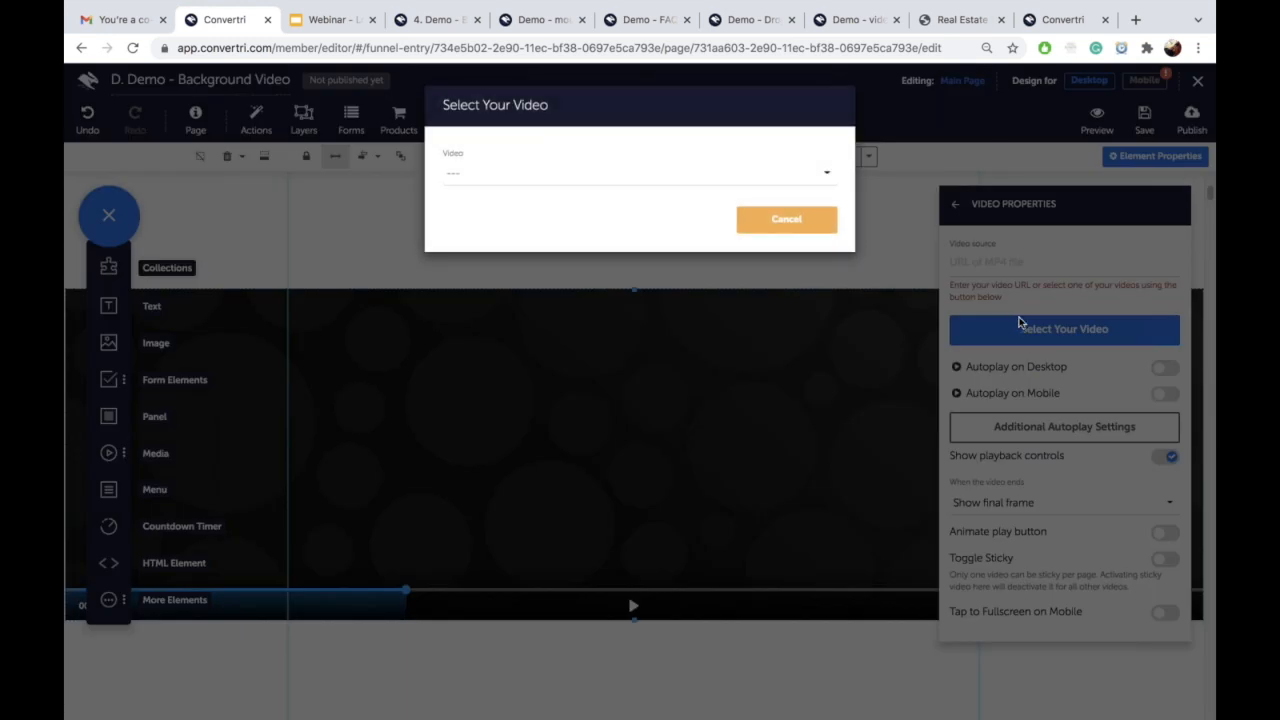
click(644, 175)
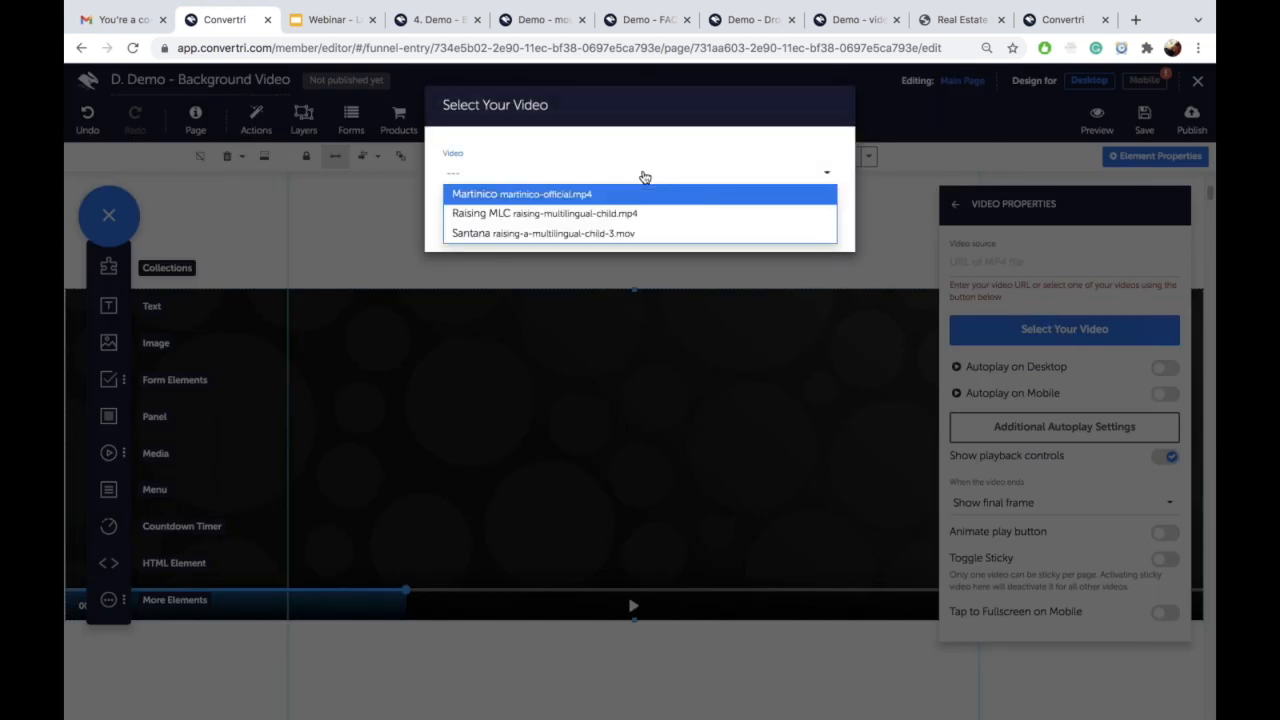
click(612, 216)
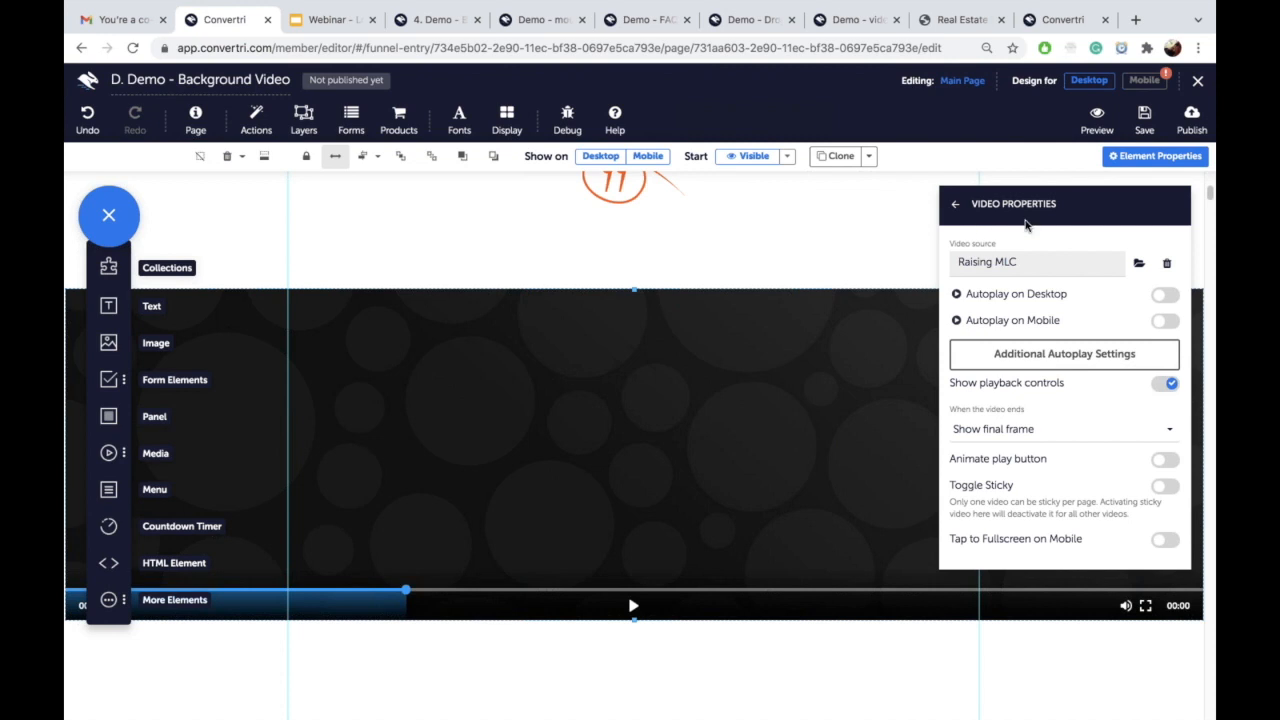
click(1146, 136)
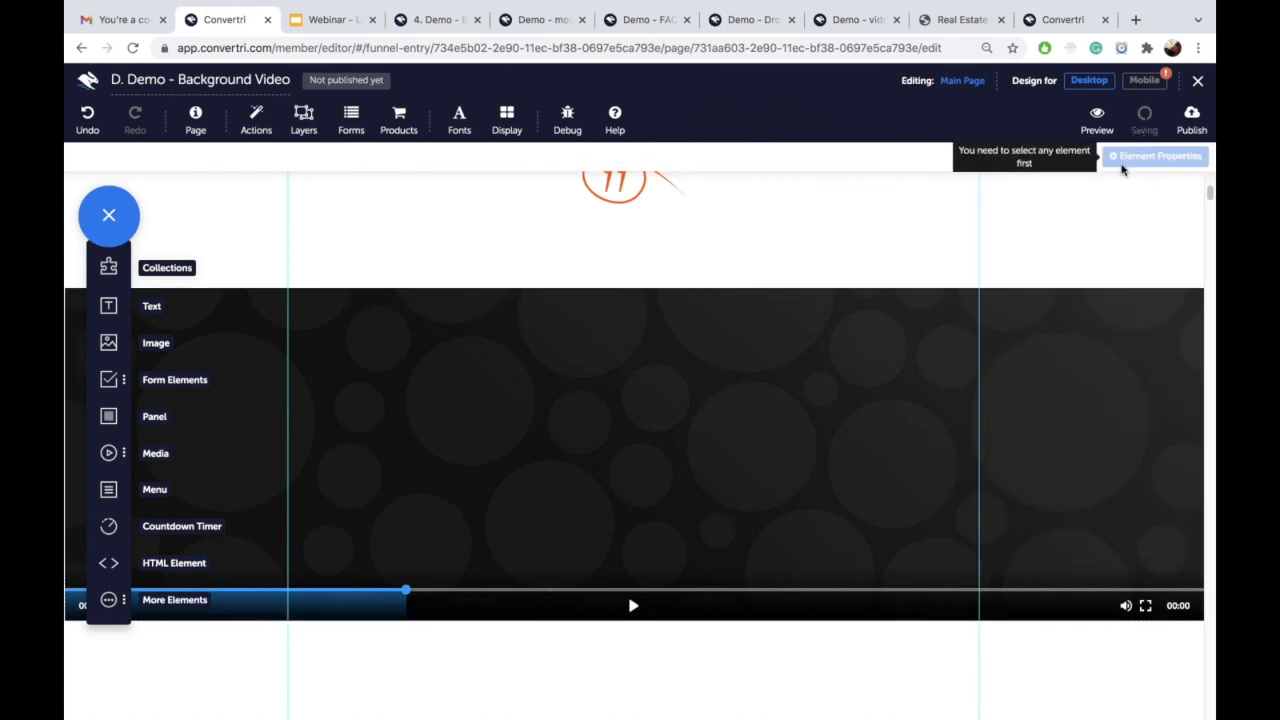
click(1098, 131)
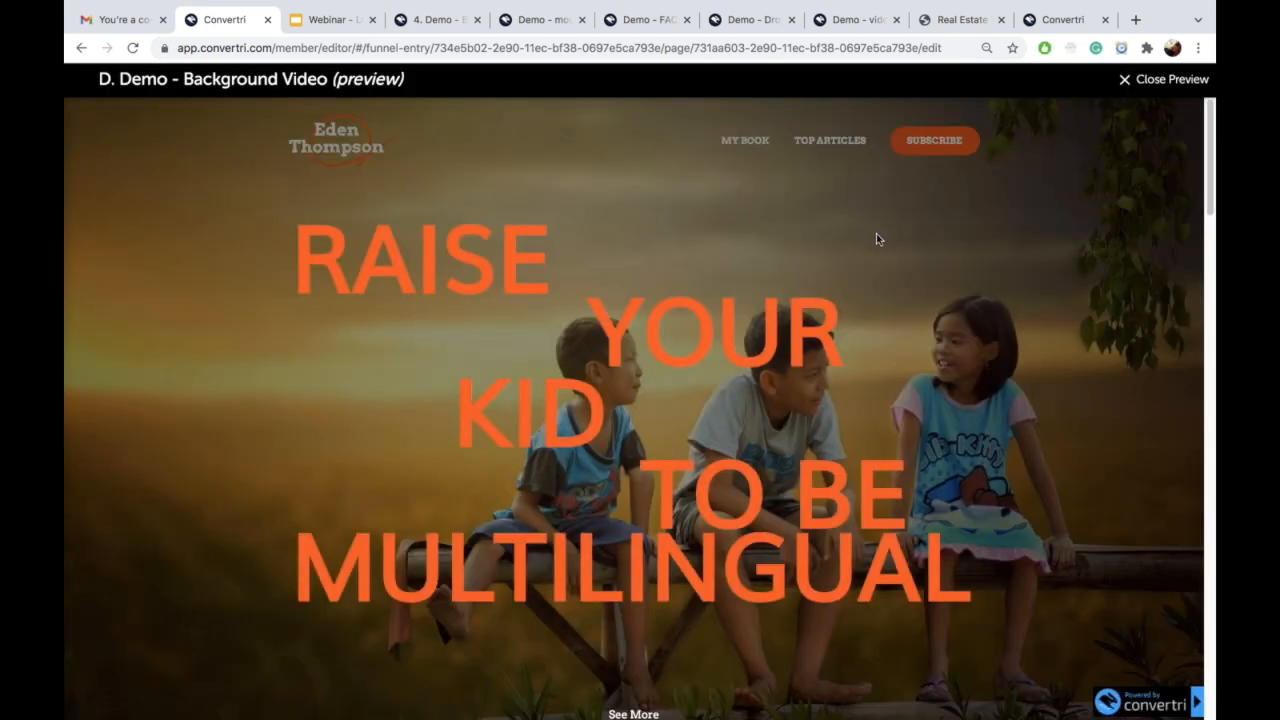
scroll(875, 238, down, 5)
scroll(875, 238, down, 3)
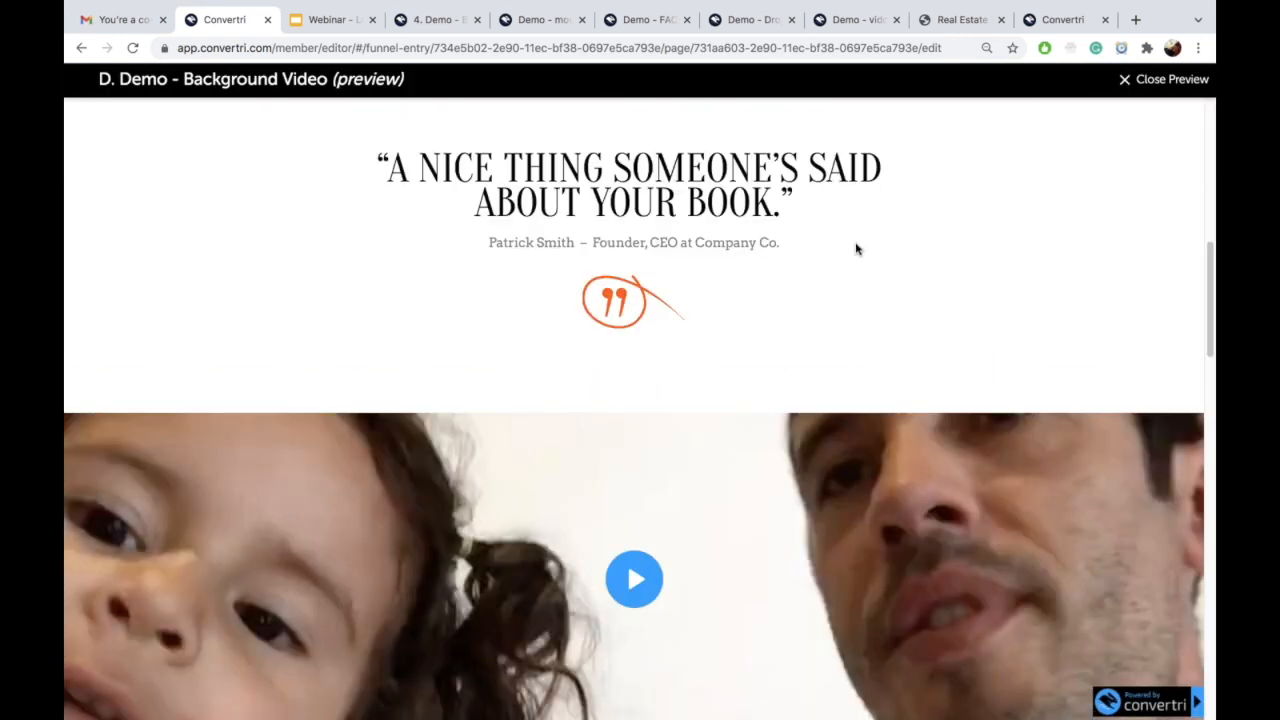
scroll(858, 240, down, 3)
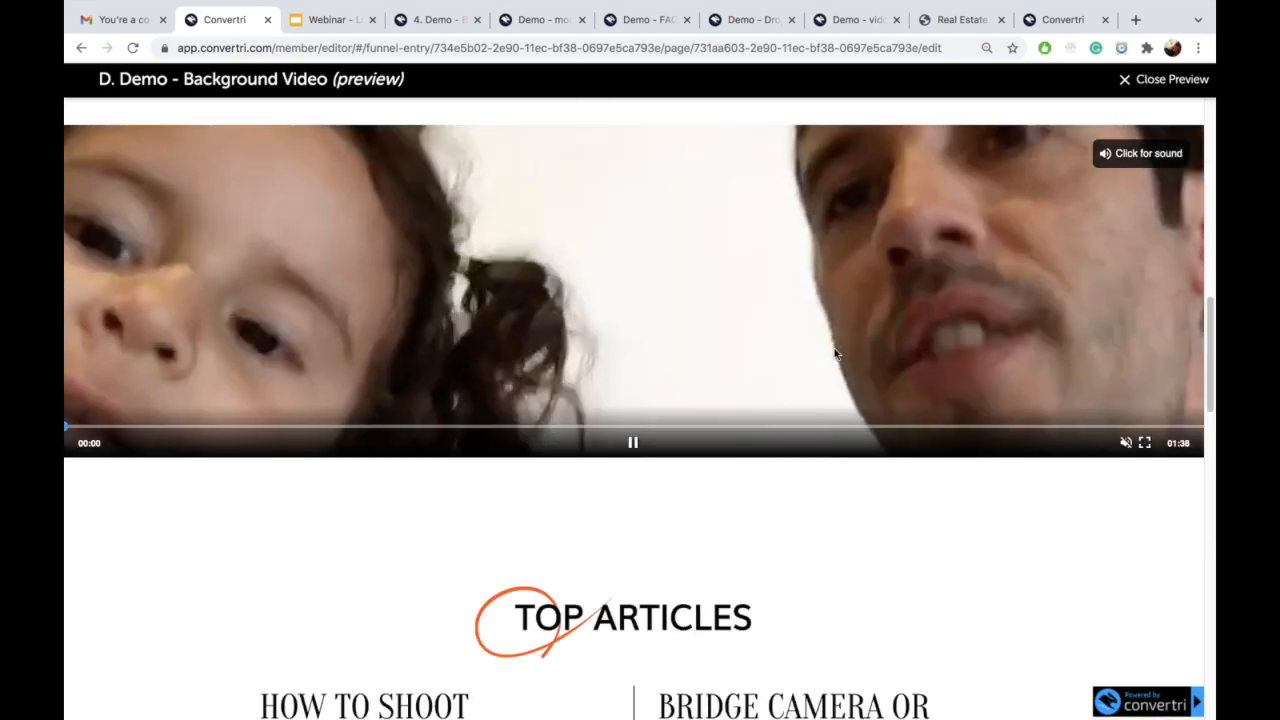
scroll(777, 297, down, 2)
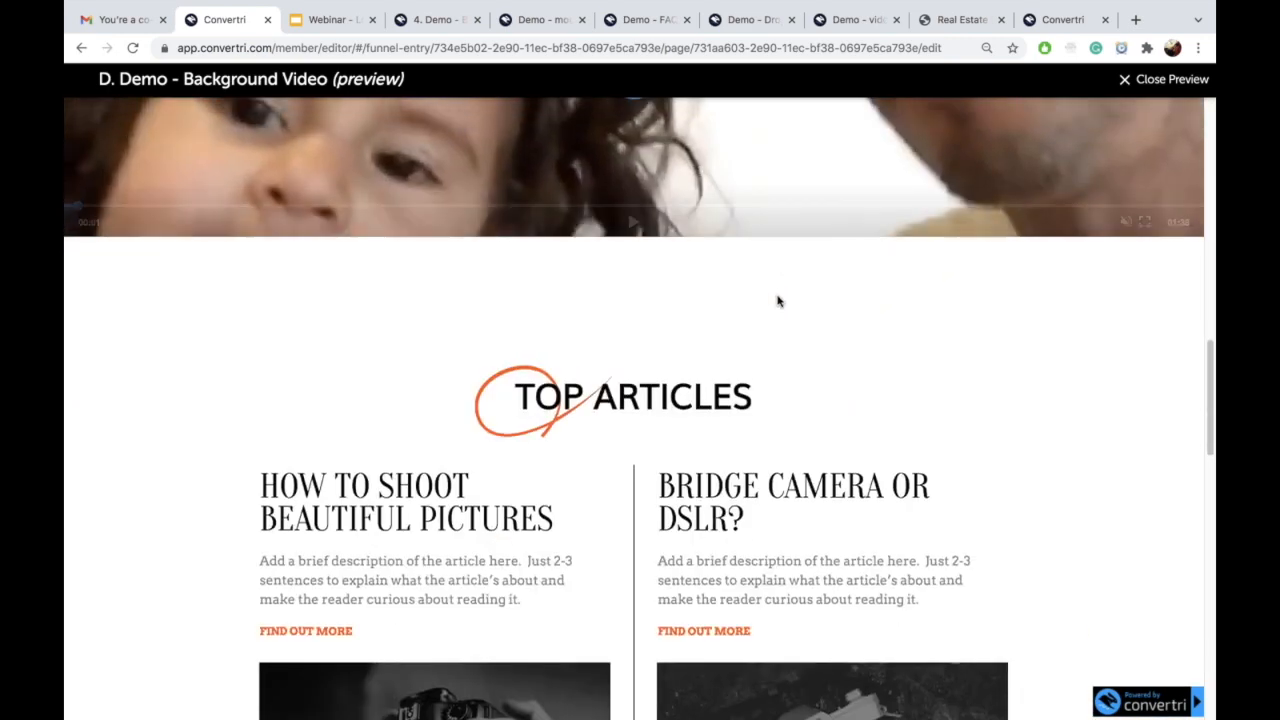
scroll(797, 294, up, 5)
click(1120, 84)
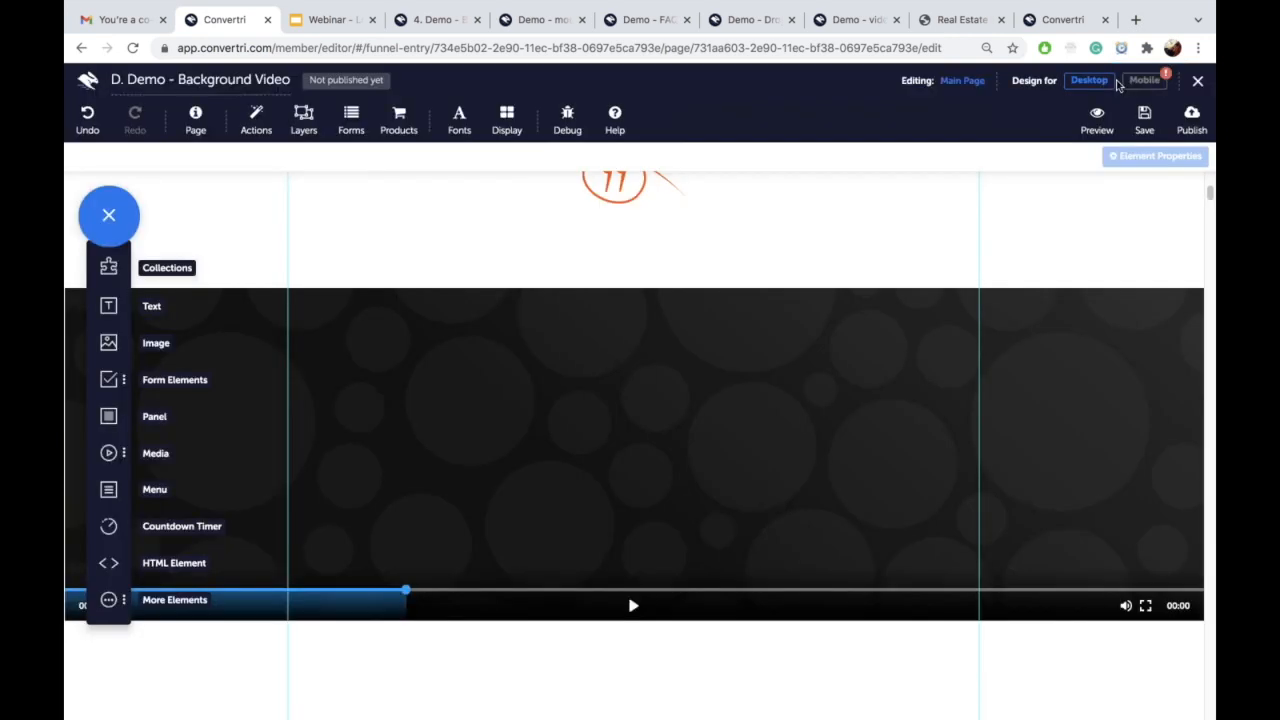
Step: Review the '4. Background Video' slide in the webinar deck, then go to the demo-video-optin page
click(337, 22)
scroll(177, 660, down, 3)
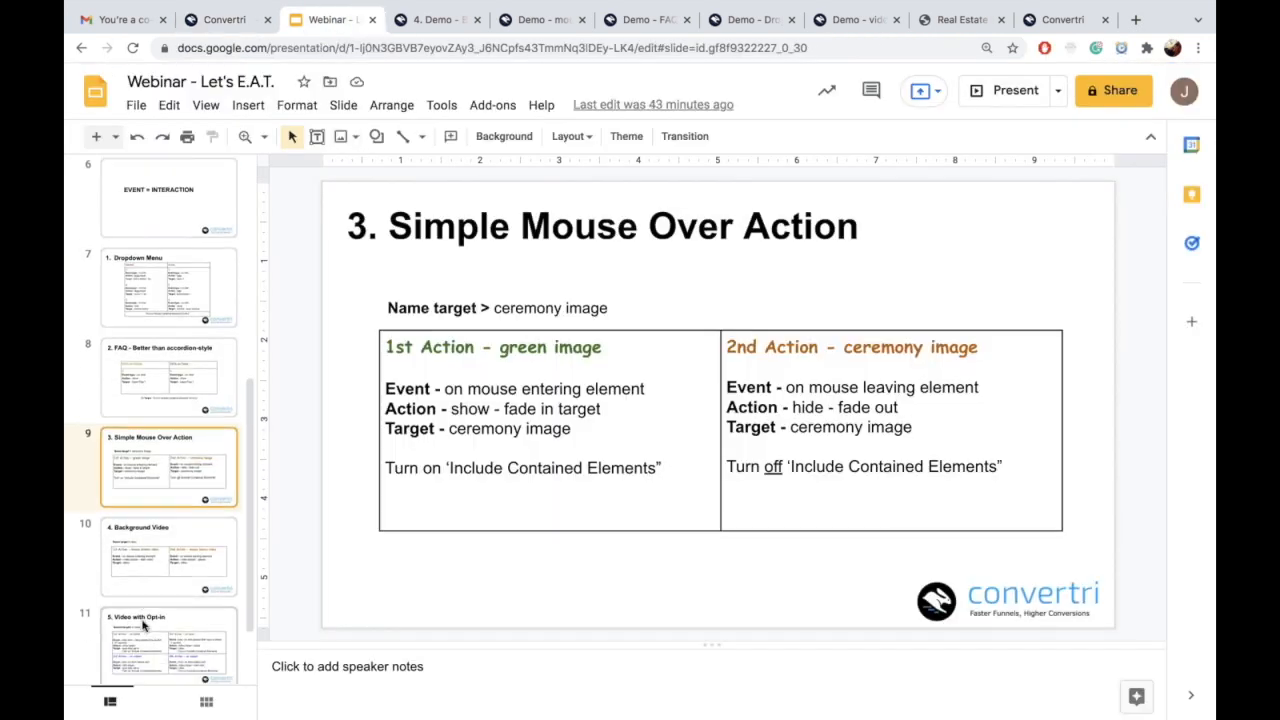
click(168, 458)
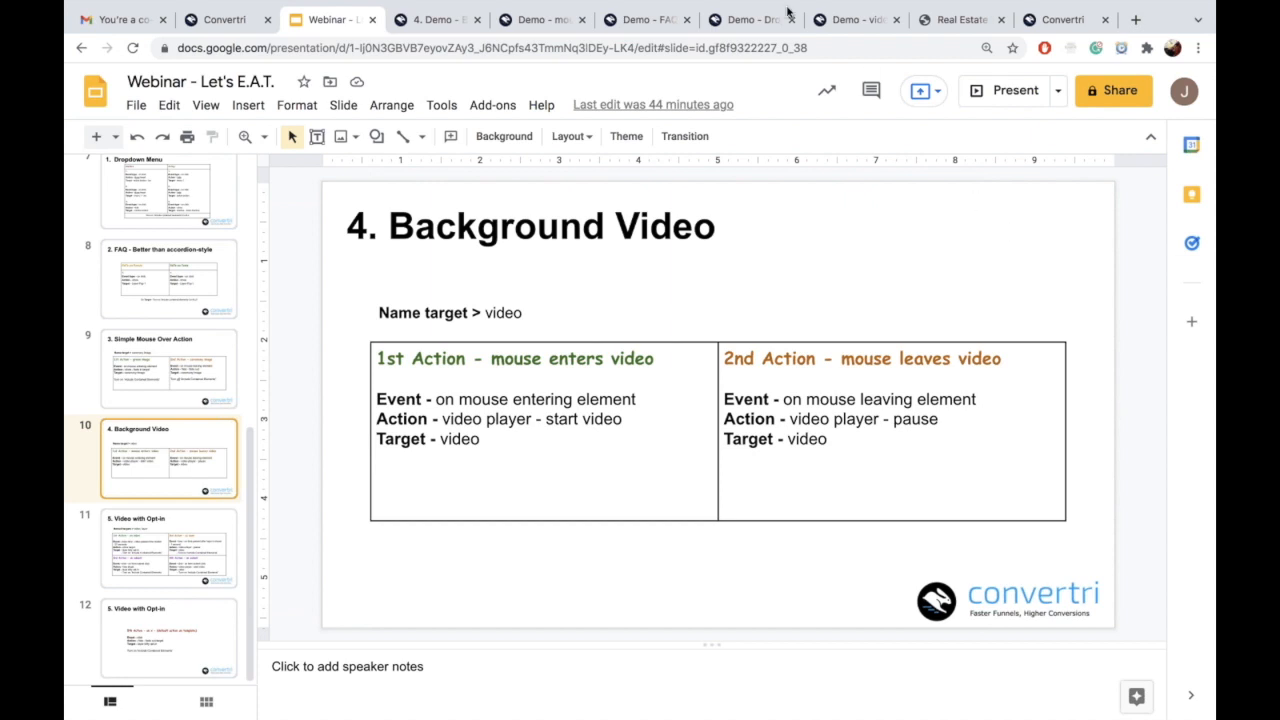
click(841, 24)
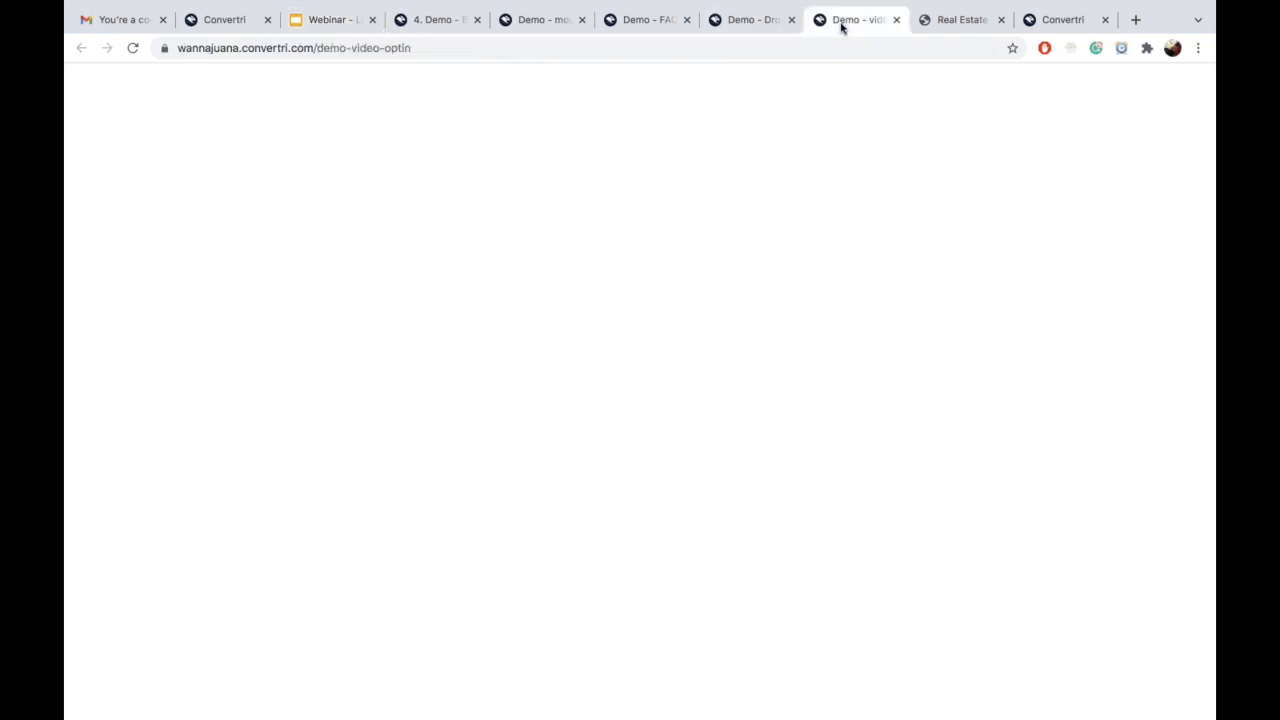
Step: Play the cat video muted on the published opt-in page until the registration pop-up appears
scroll(897, 371, down, 5)
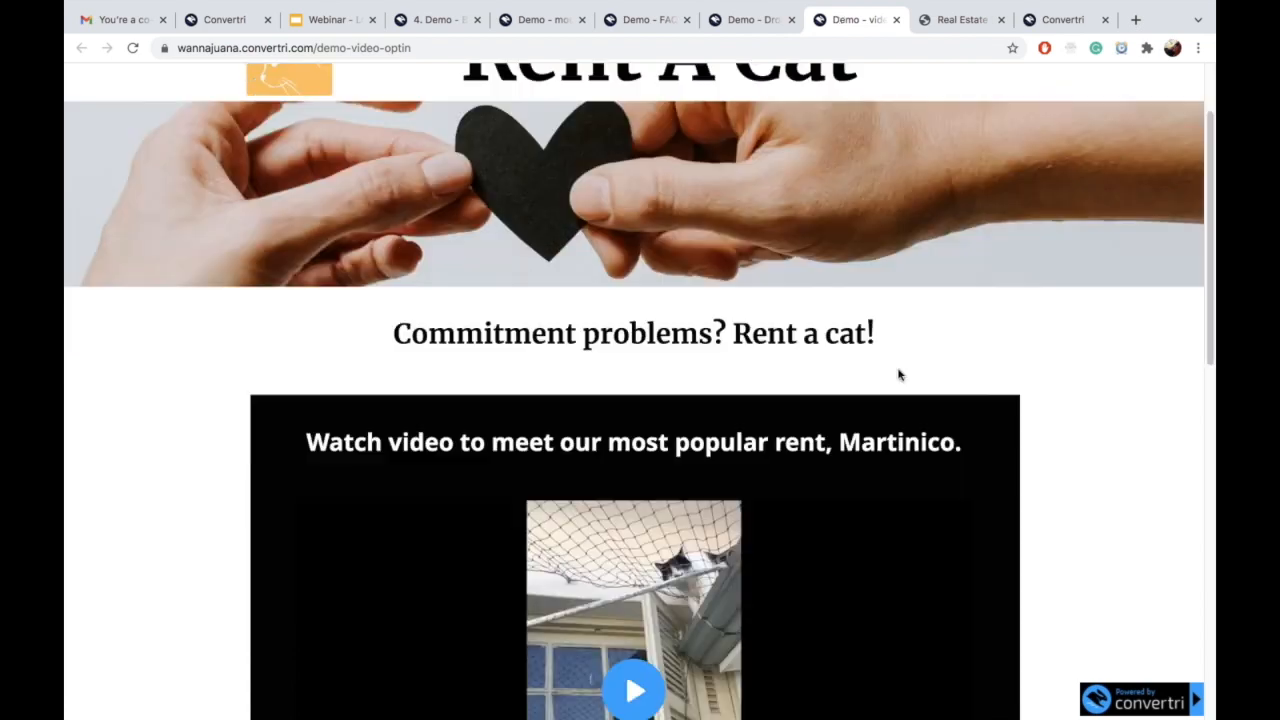
click(650, 391)
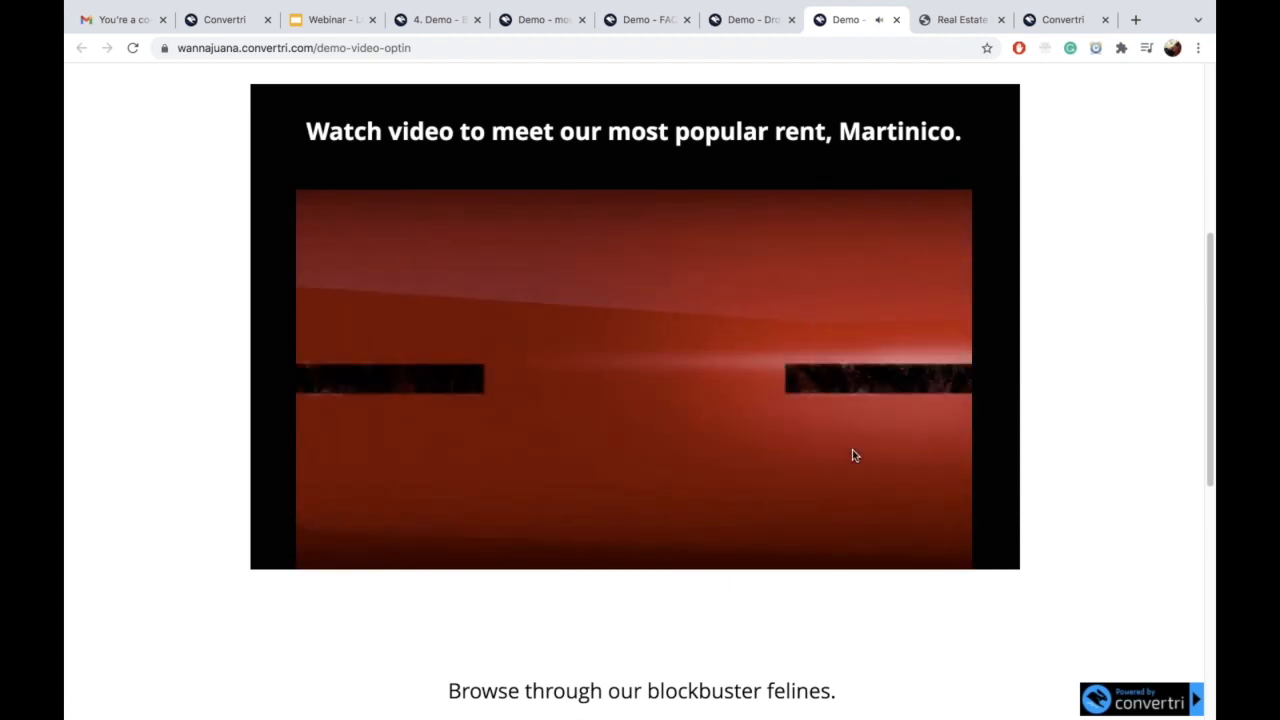
key(XF86AudioLowerVolume)
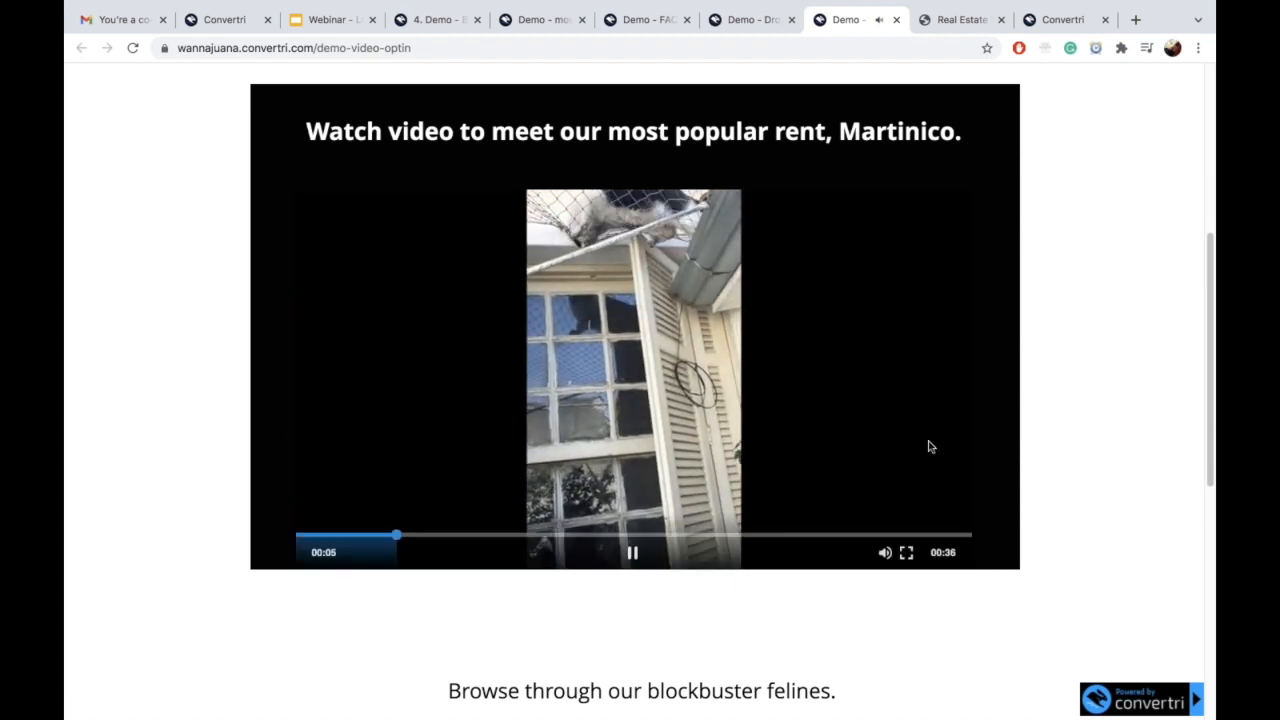
click(882, 561)
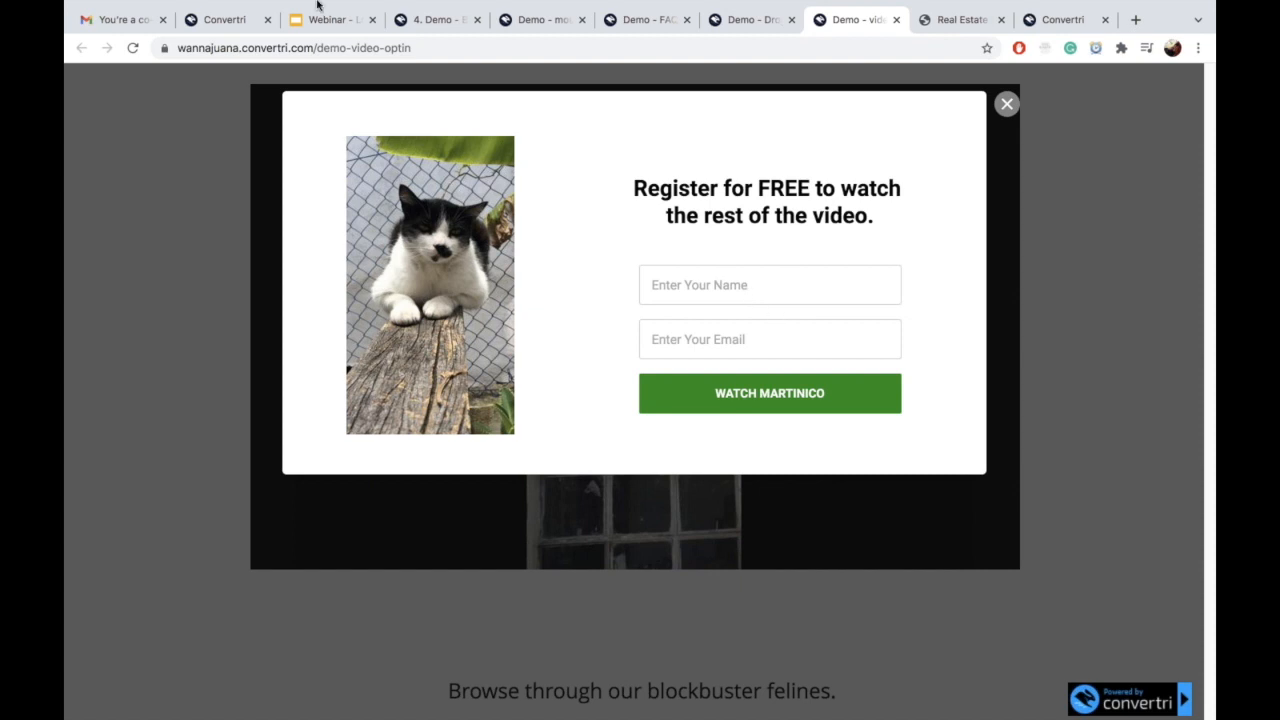
click(226, 20)
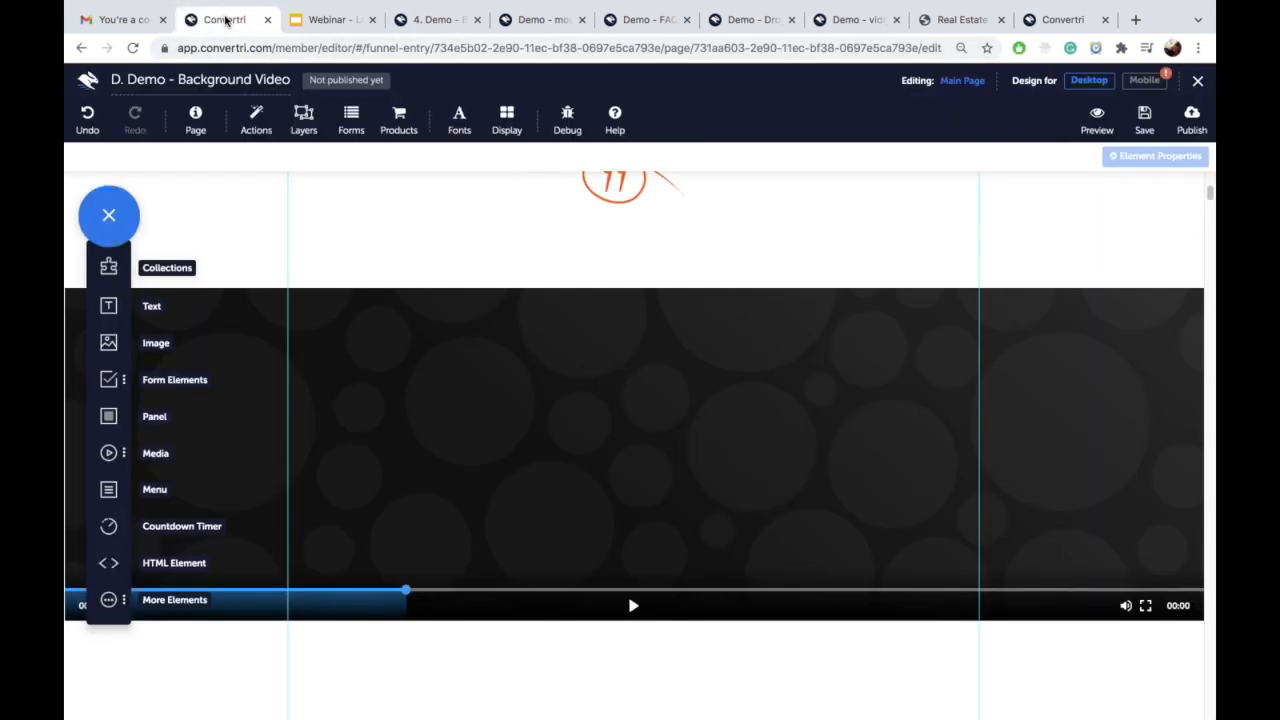
Step: Go back to the funnel and open the 'E. Demo - Video with Optin' page for editing
click(90, 92)
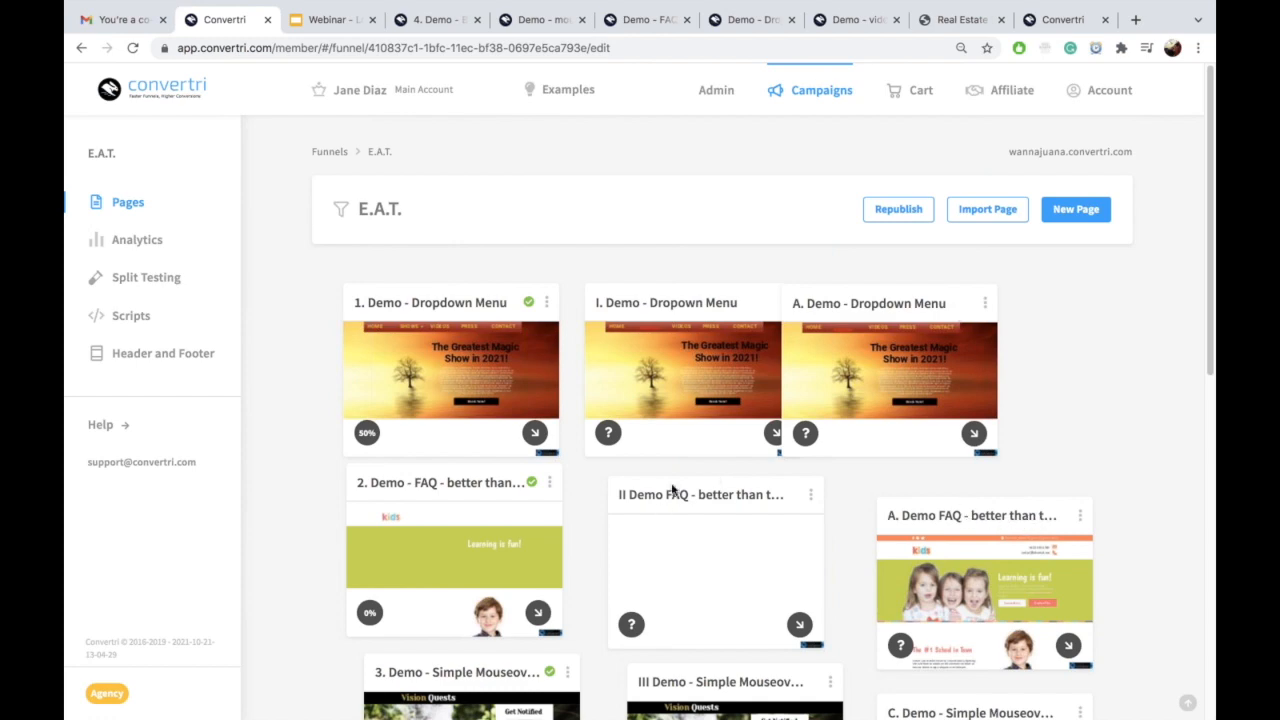
scroll(673, 484, down, 7)
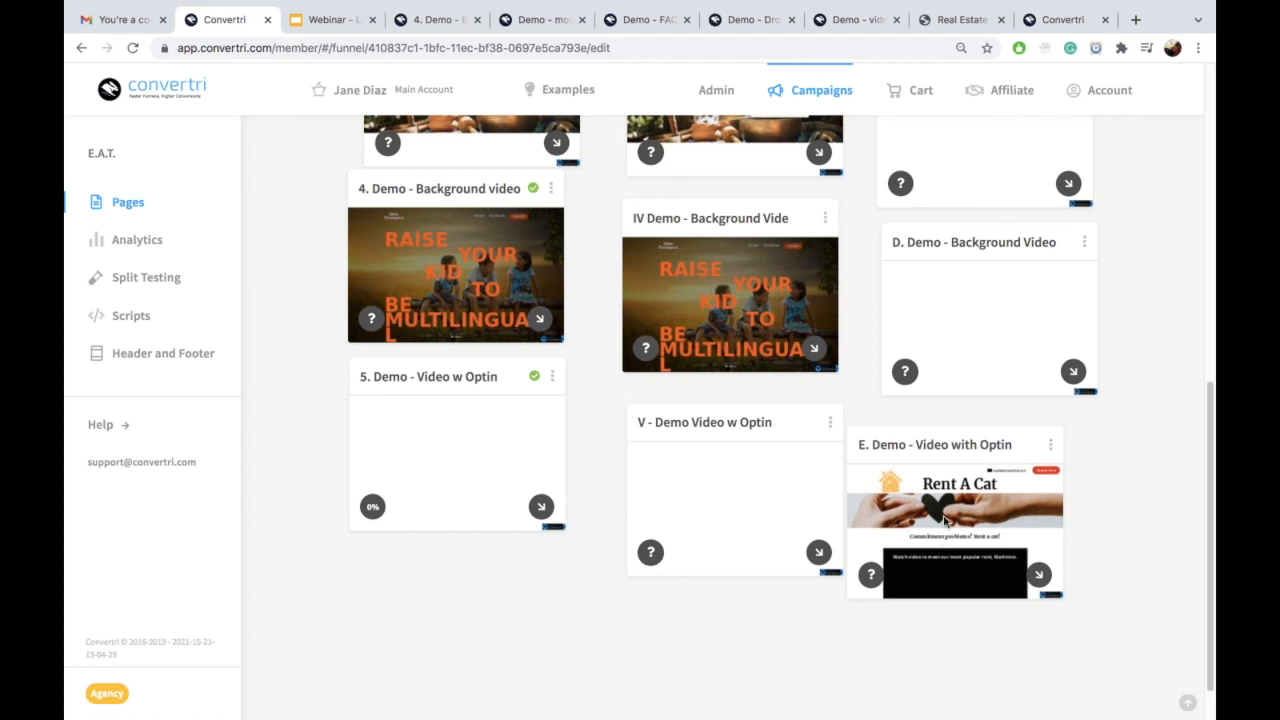
click(966, 551)
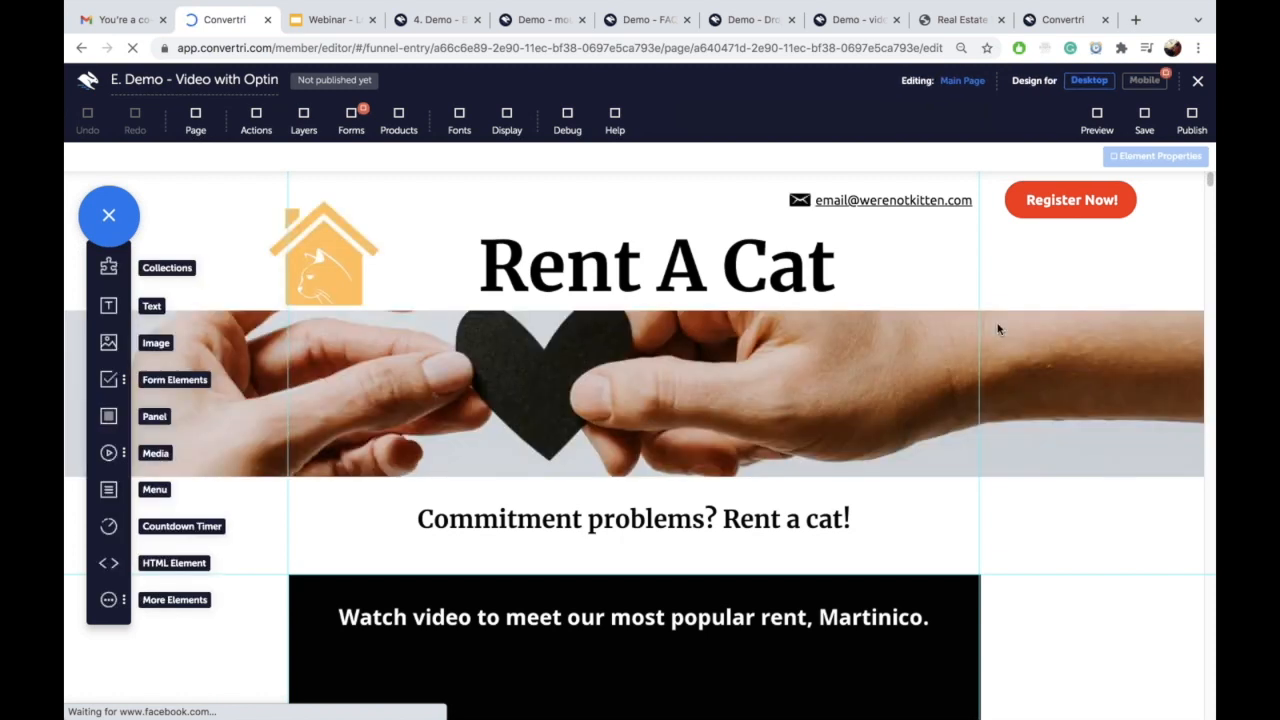
Step: Look over the Rent A Cat page, then view the published demo-background-video page
scroll(1000, 329, down, 3)
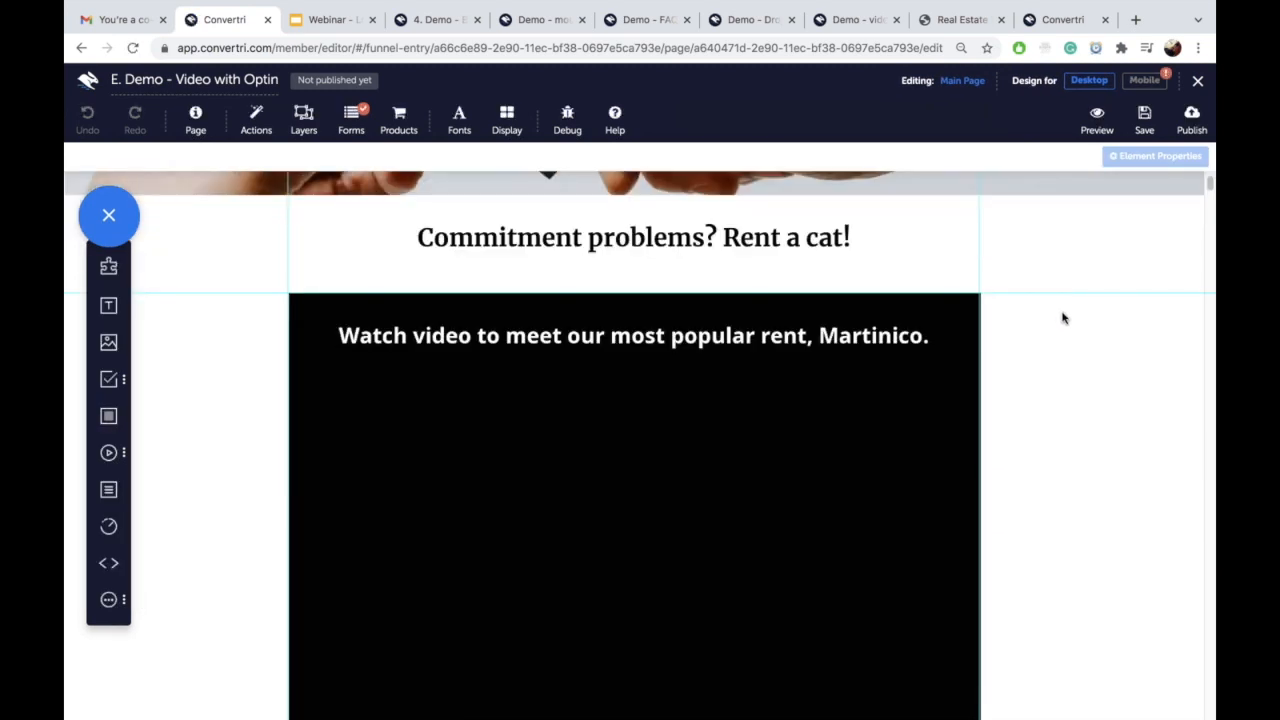
scroll(1071, 357, up, 3)
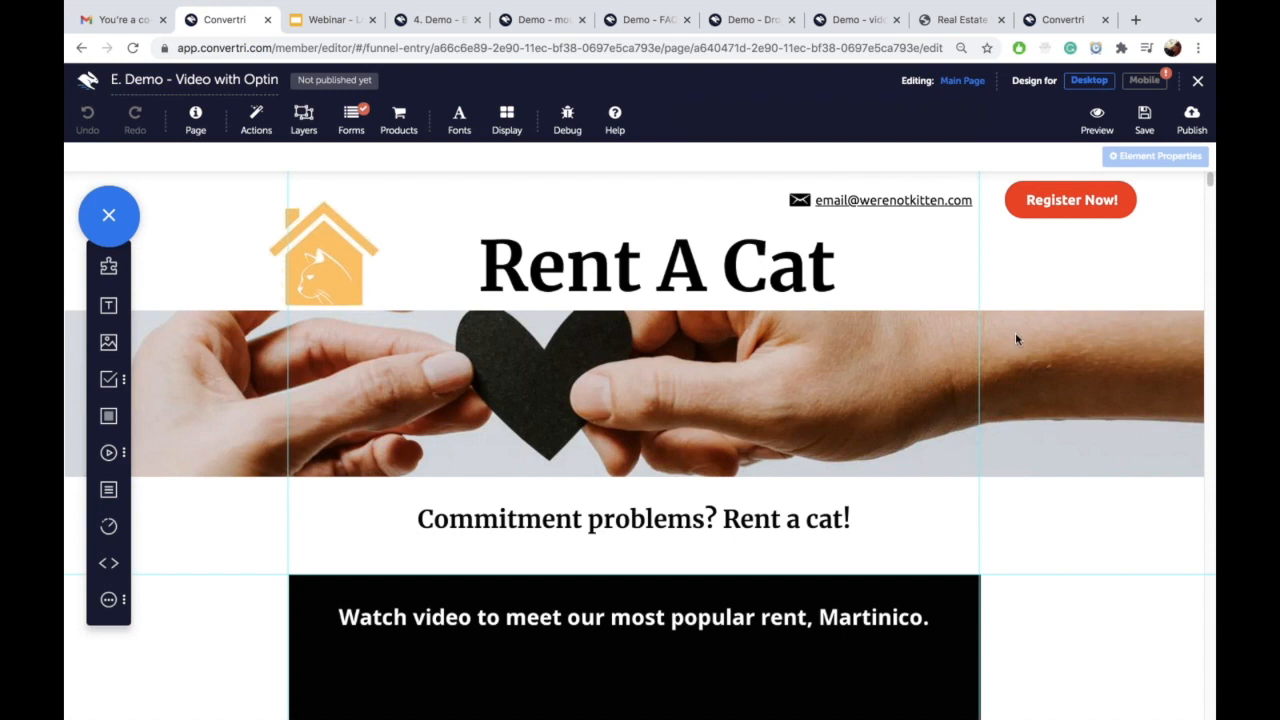
click(446, 19)
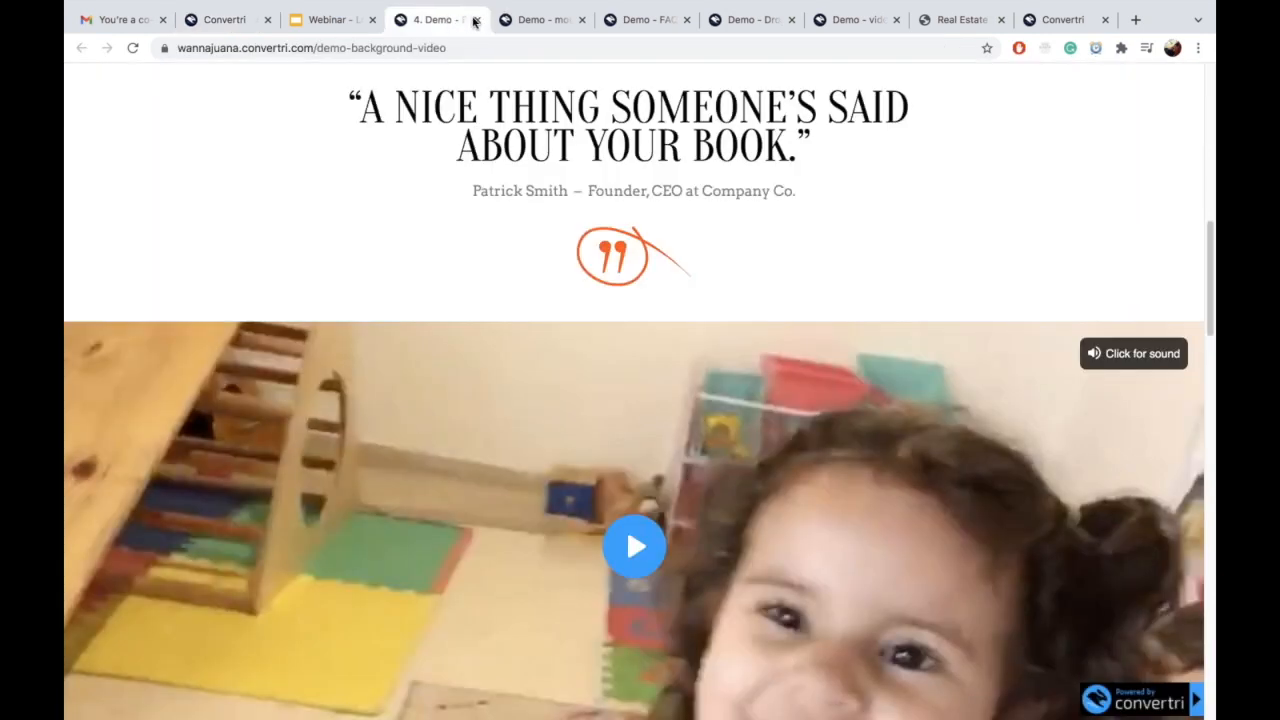
Step: Close the '4. Demo' tab and return to the published 'Demo - video' opt-in page with its pop-up
click(477, 19)
click(960, 22)
click(745, 19)
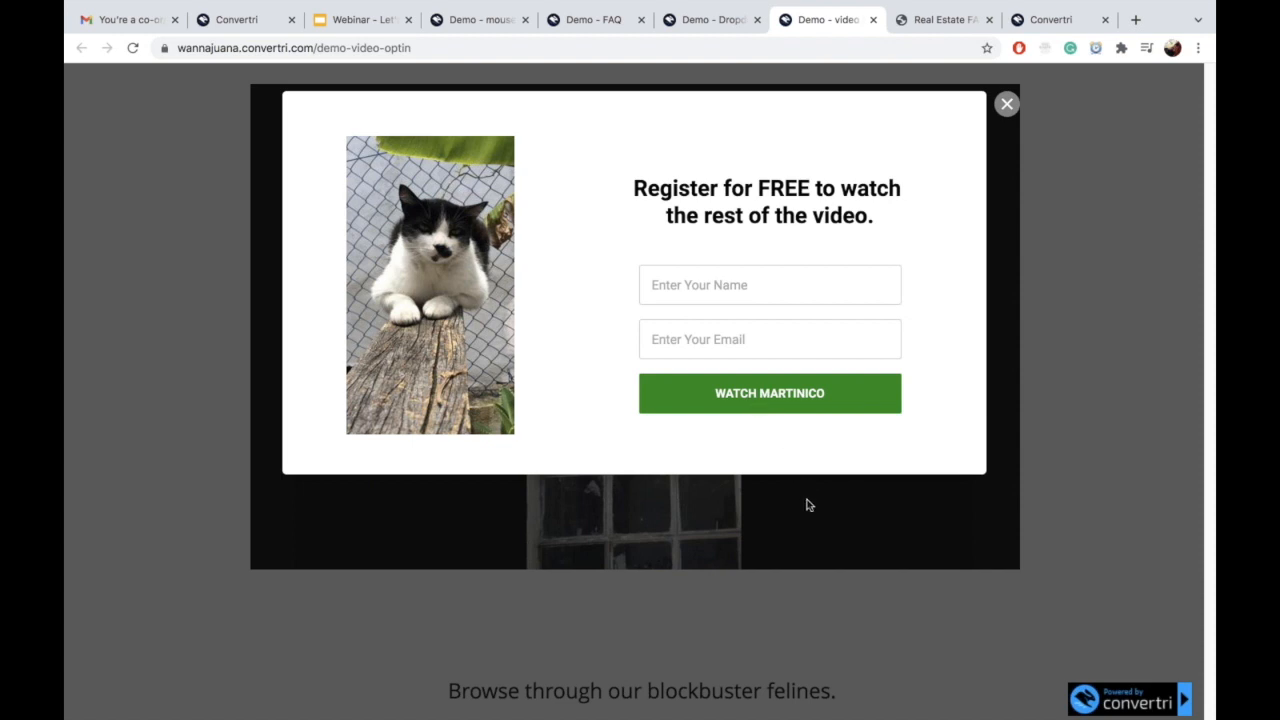
Step: Fill the pop-up's Name and Email fields with a sample name and e-mail address
click(768, 288)
text(Jane)
click(737, 336)
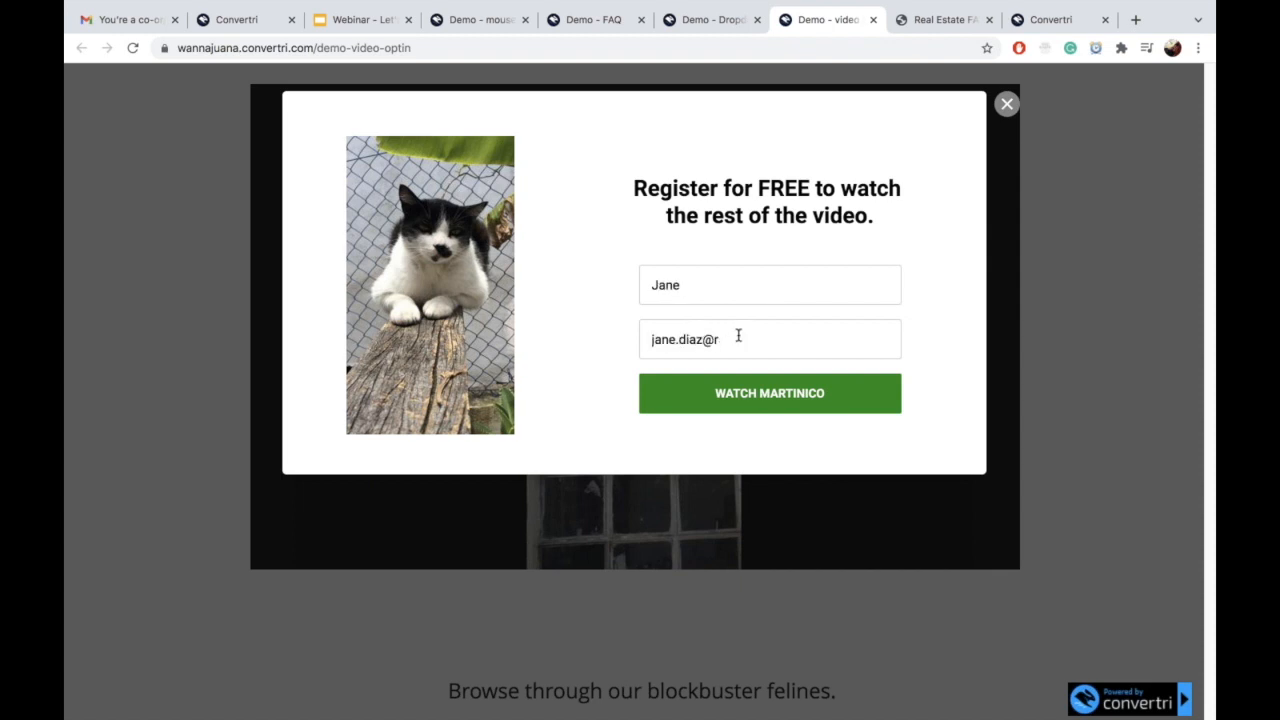
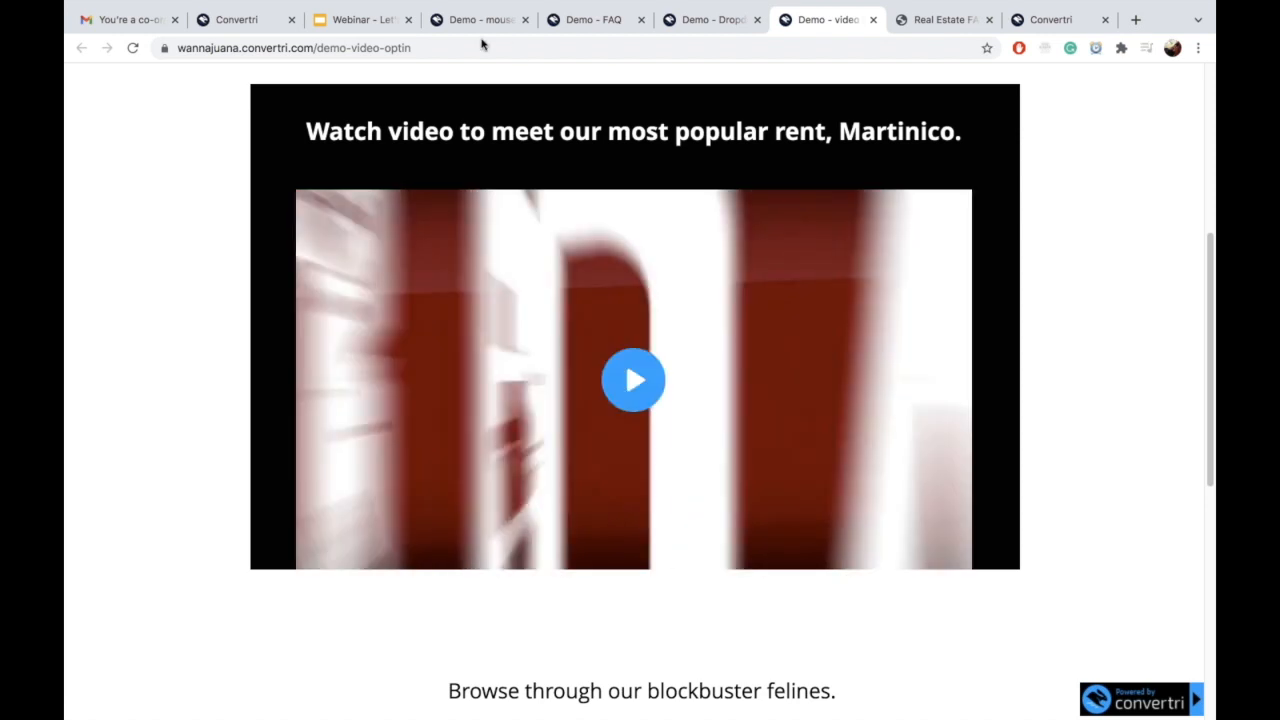
Step: Return to the Rent A Cat editor and scroll down to the video section
click(251, 20)
scroll(386, 163, down, 2)
scroll(386, 163, down, 2)
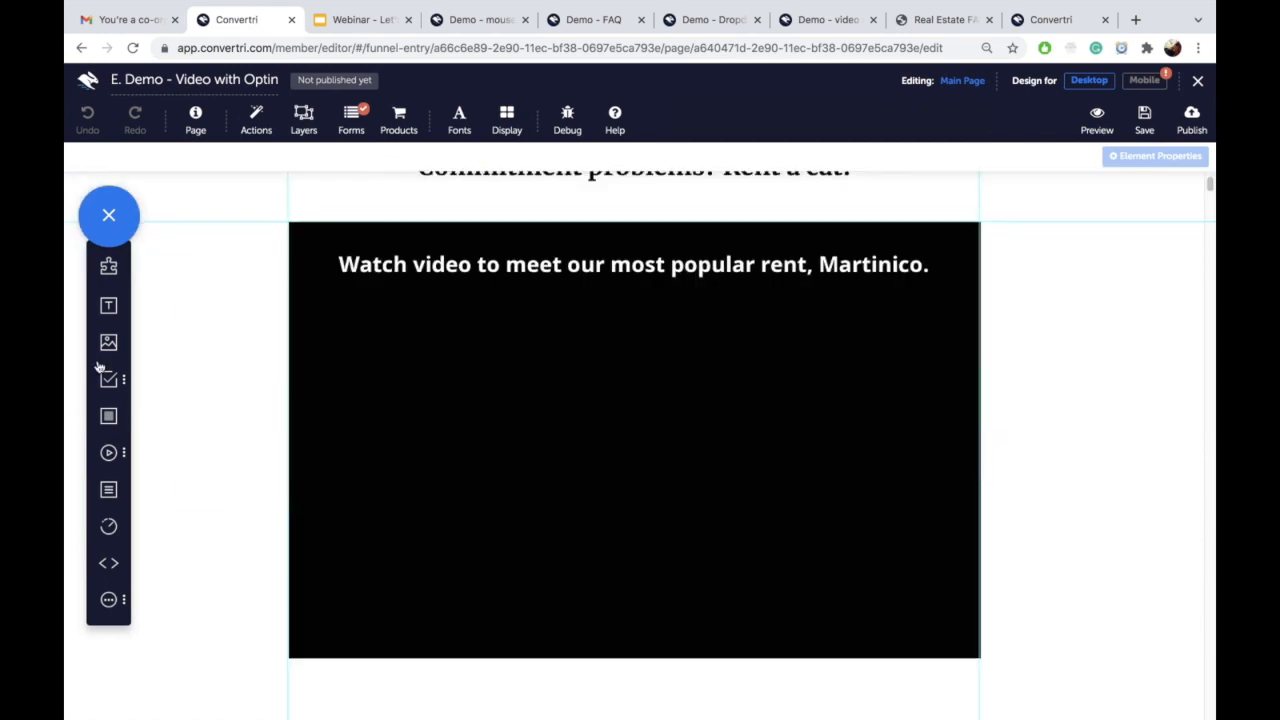
Step: Add a Media video element into the black video box and enlarge it to fit
click(108, 452)
drag(160, 496, 517, 414)
drag(700, 485, 638, 423)
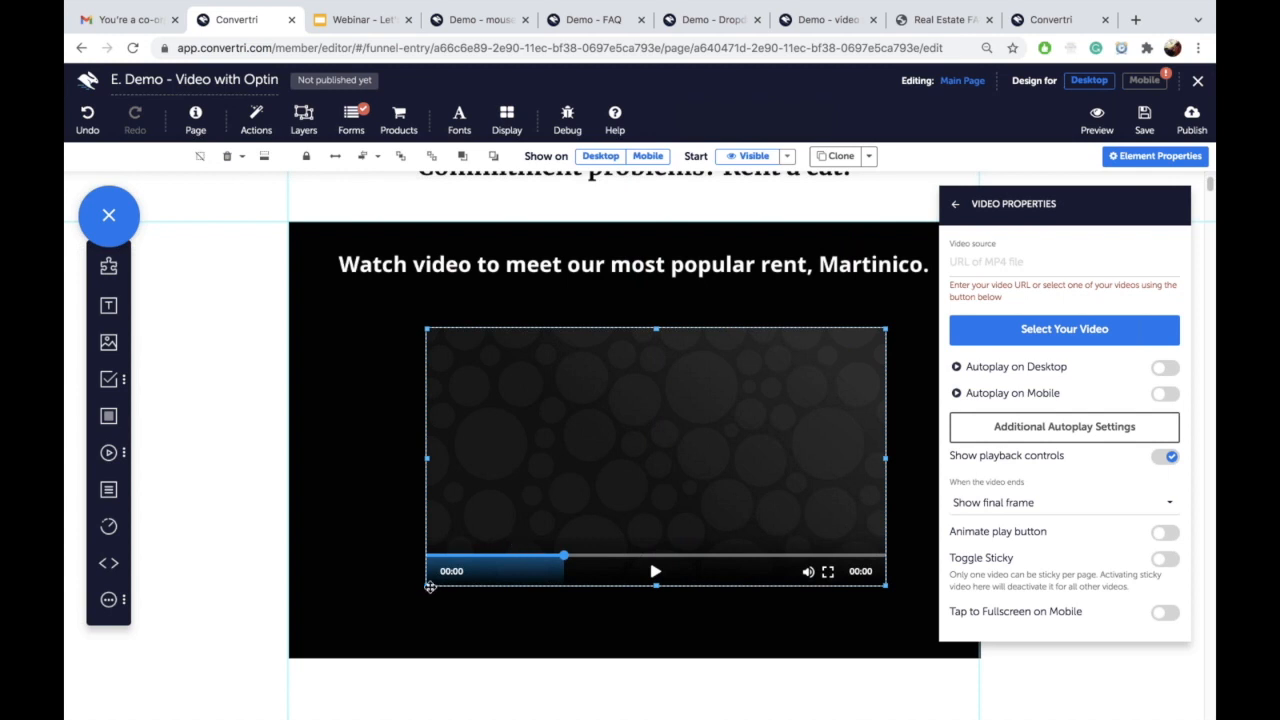
drag(424, 588, 381, 612)
drag(791, 460, 813, 453)
Step: Set the video's source to Martinico and centre it horizontally
click(1002, 332)
click(607, 183)
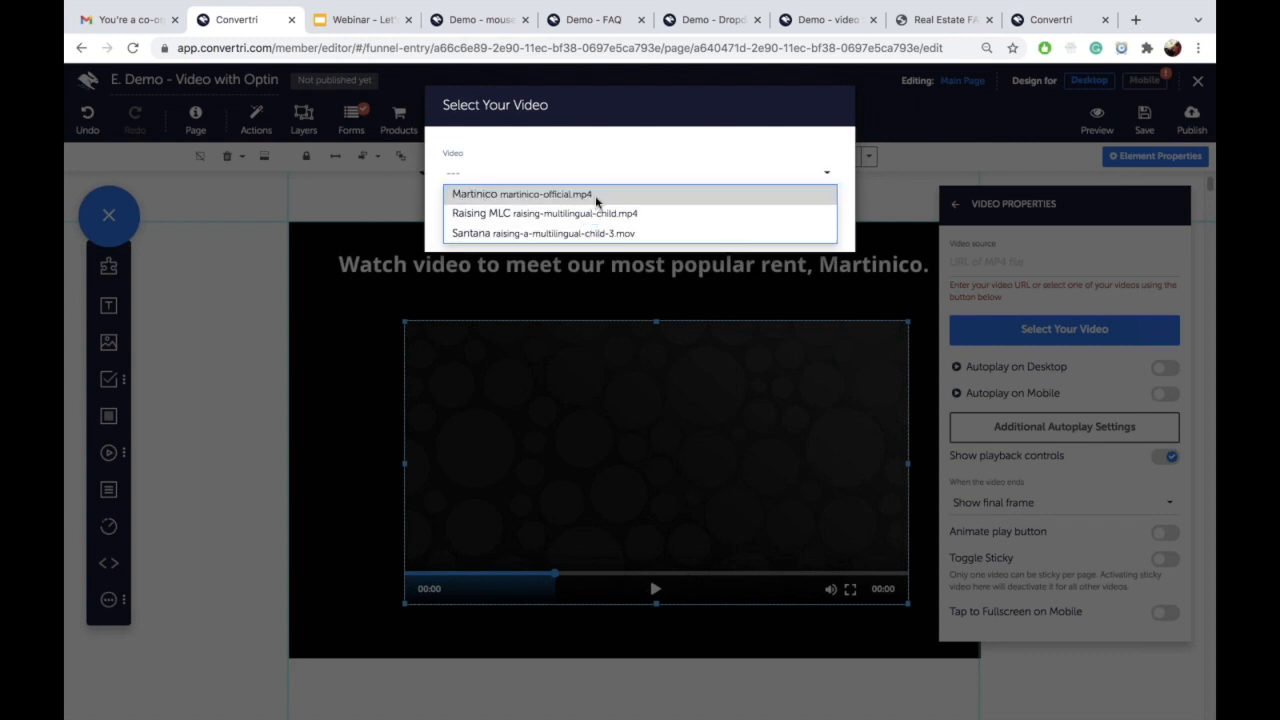
click(596, 198)
click(362, 156)
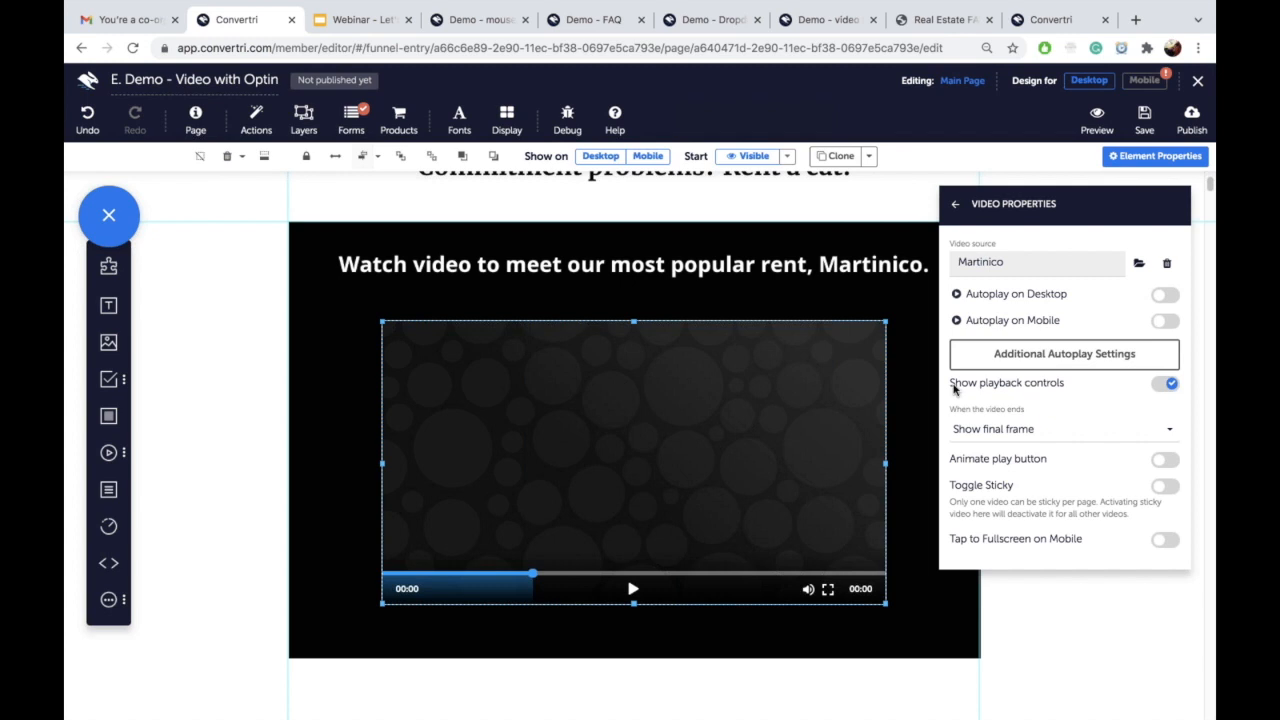
Step: Name the video element 'video' in General Properties and save the page
click(955, 205)
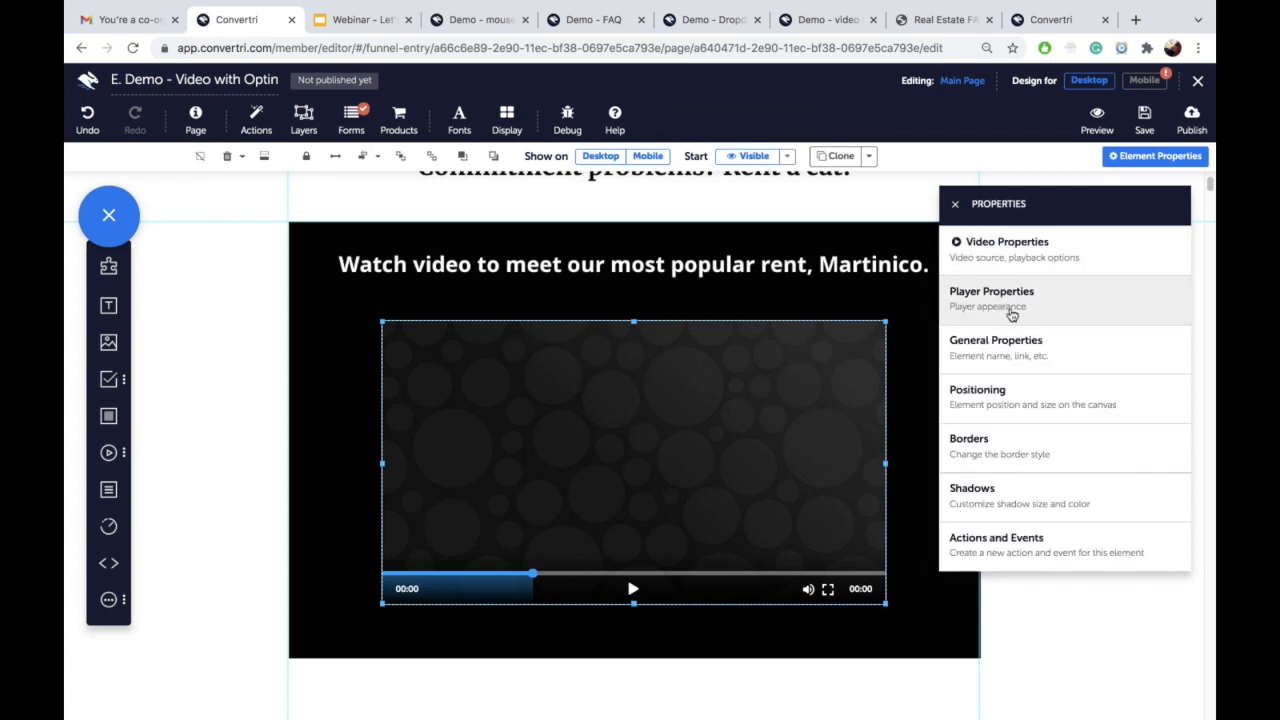
click(1012, 346)
click(1002, 266)
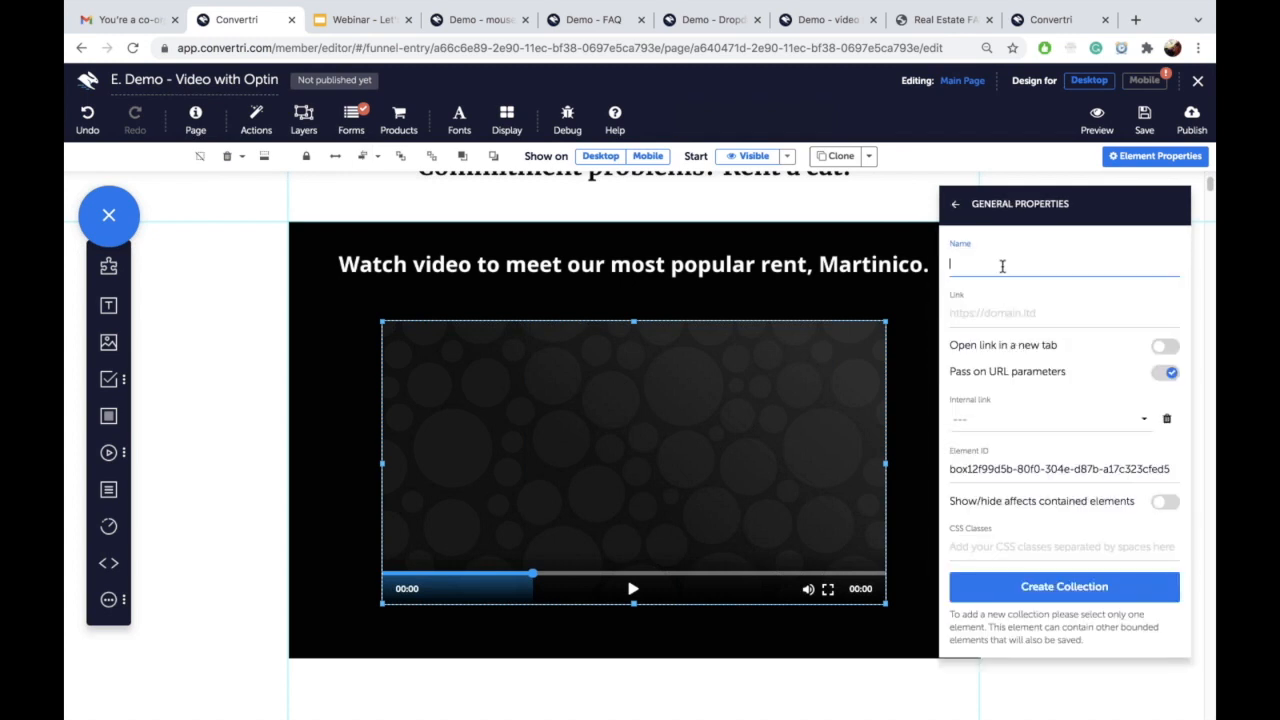
text(video)
click(972, 205)
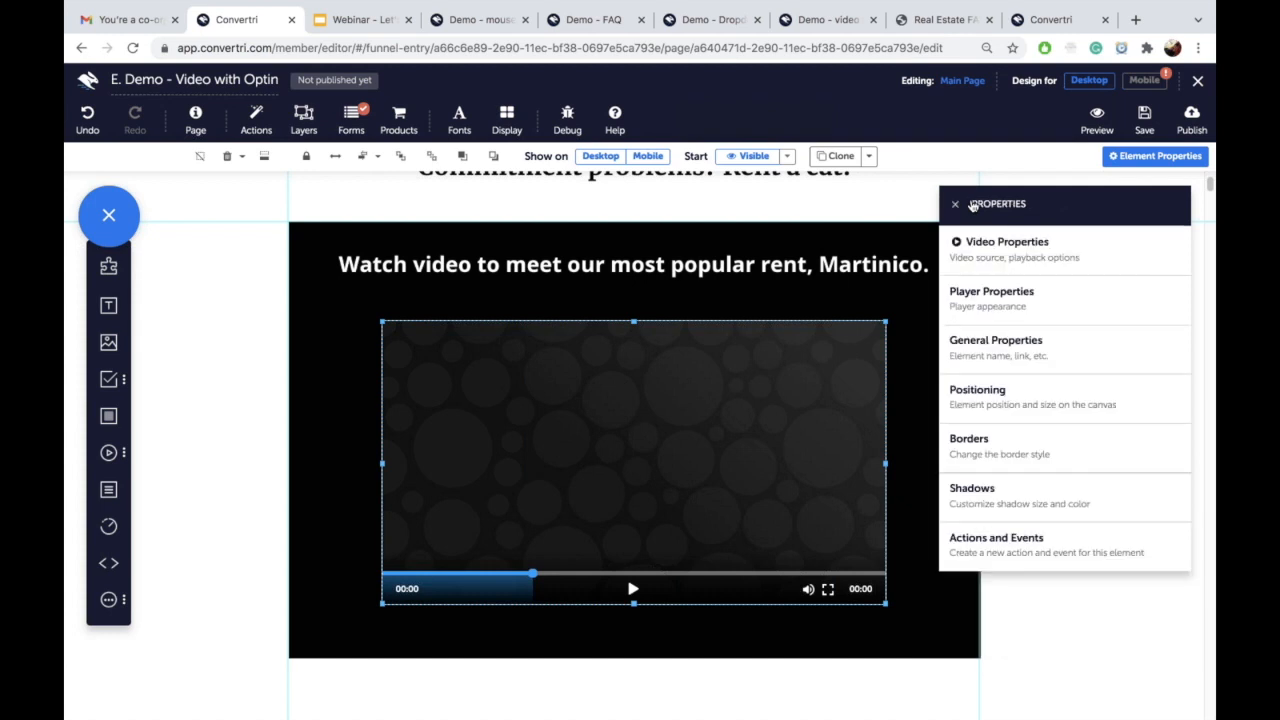
click(1030, 266)
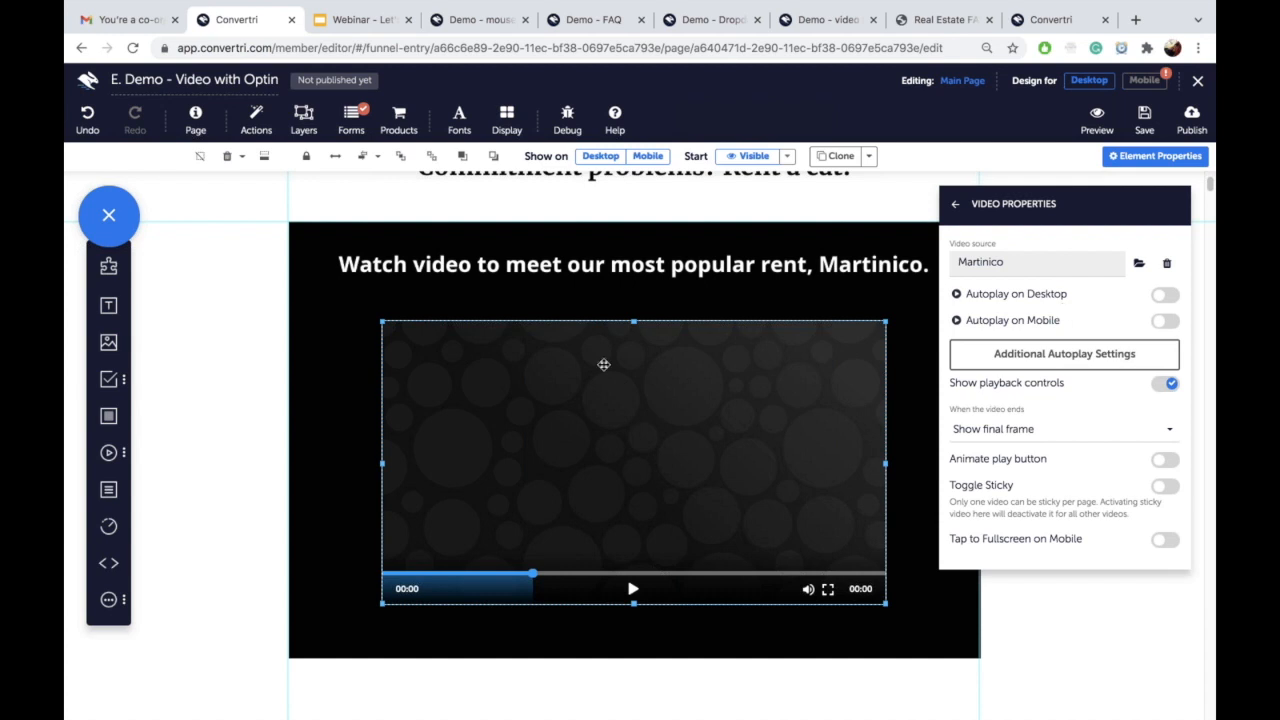
click(1140, 121)
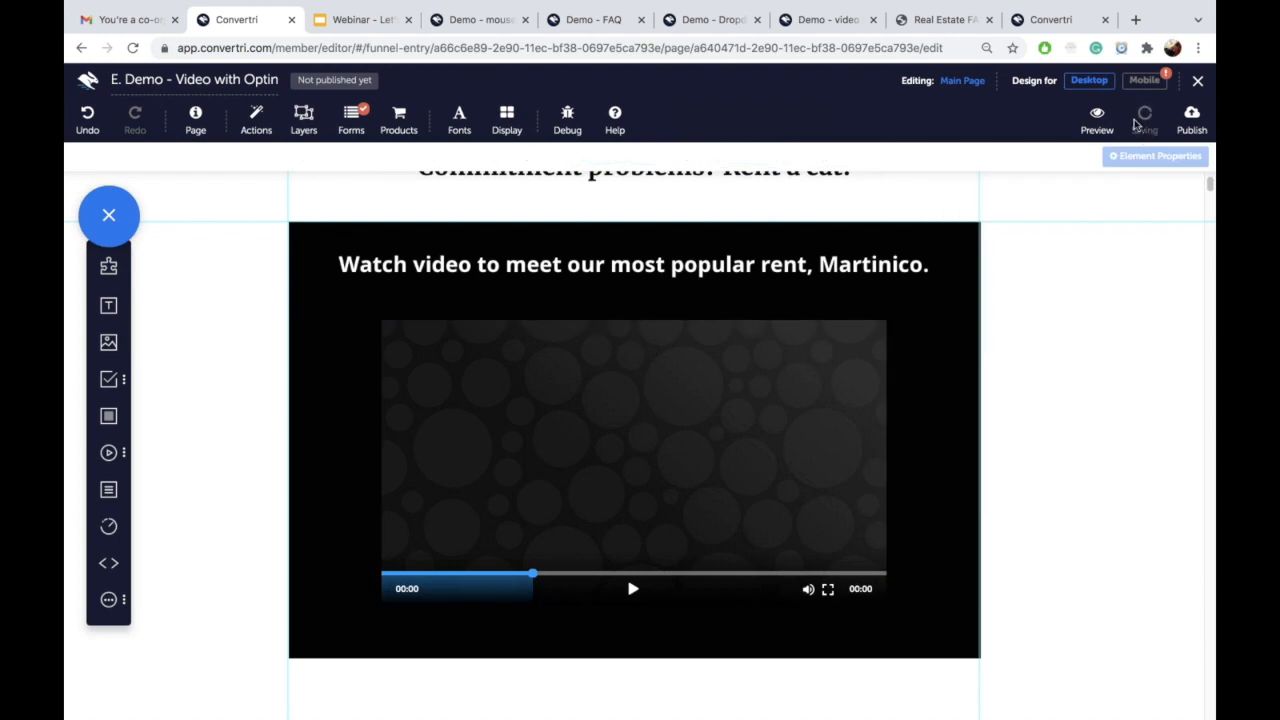
Step: Add a layer from the Convertri Pop-Ups 'Pop-Up 1' template, named 'Kitty Pop'
click(307, 133)
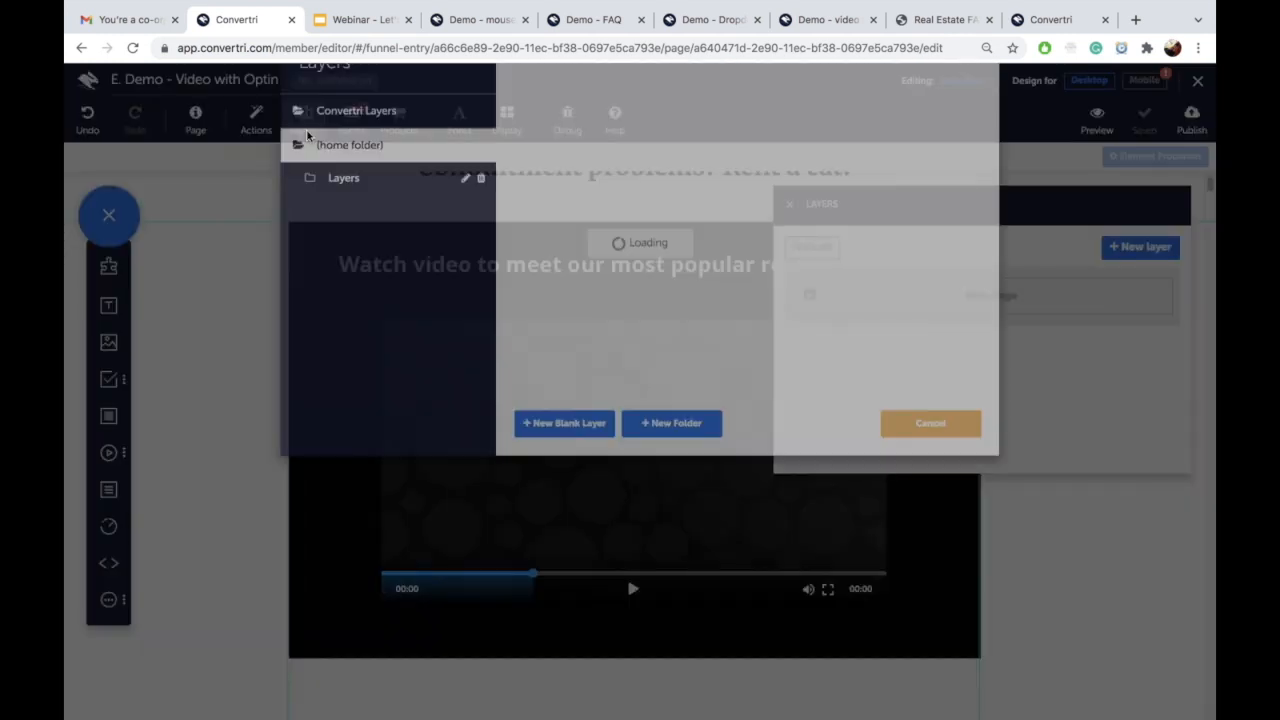
click(401, 177)
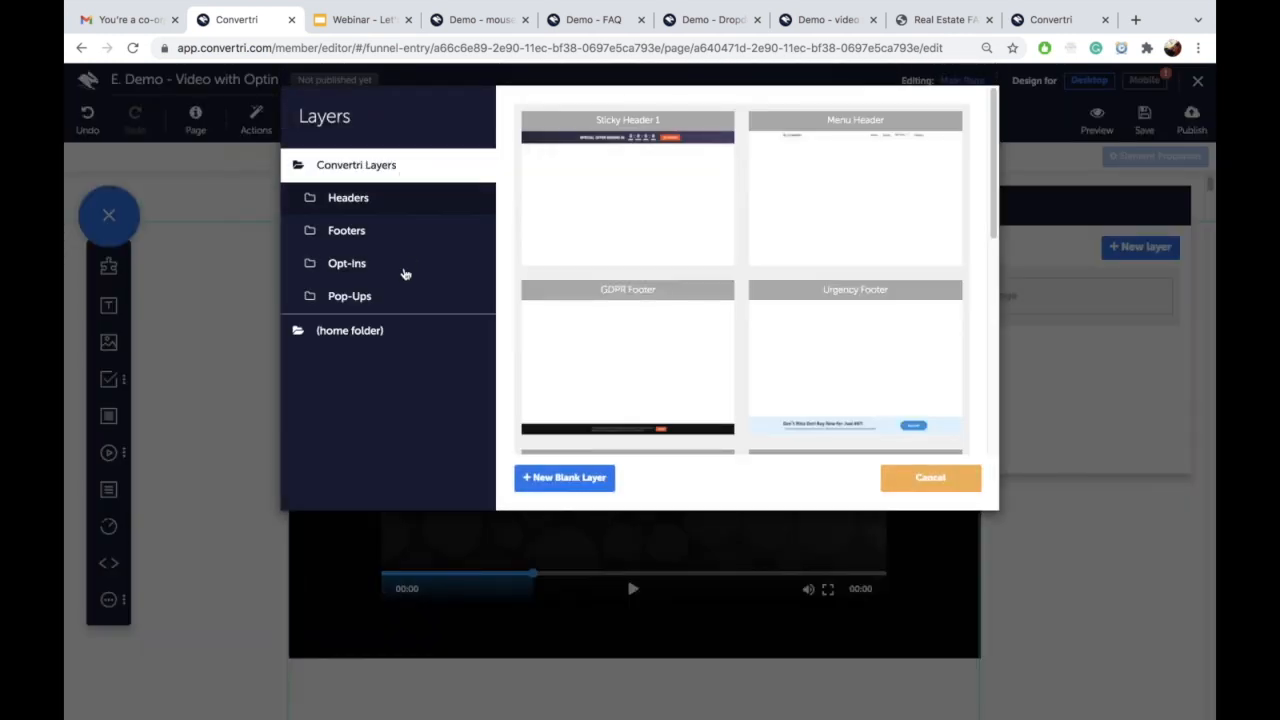
click(386, 296)
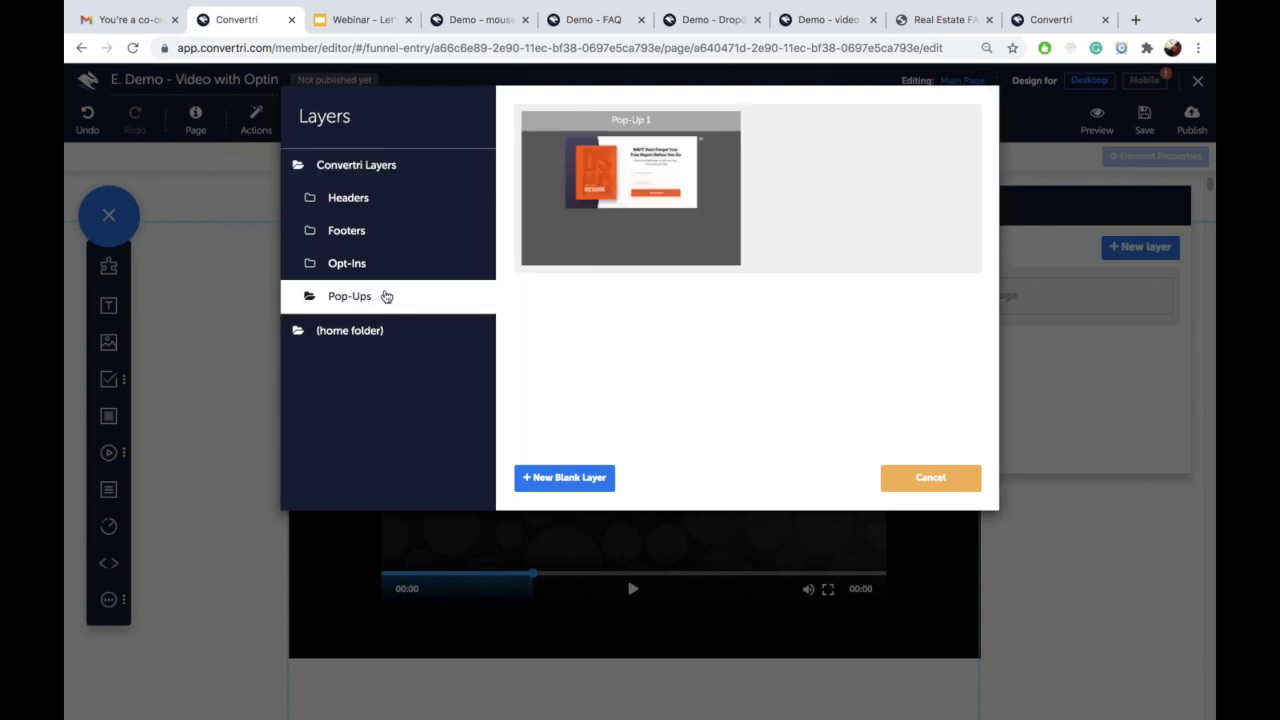
click(626, 172)
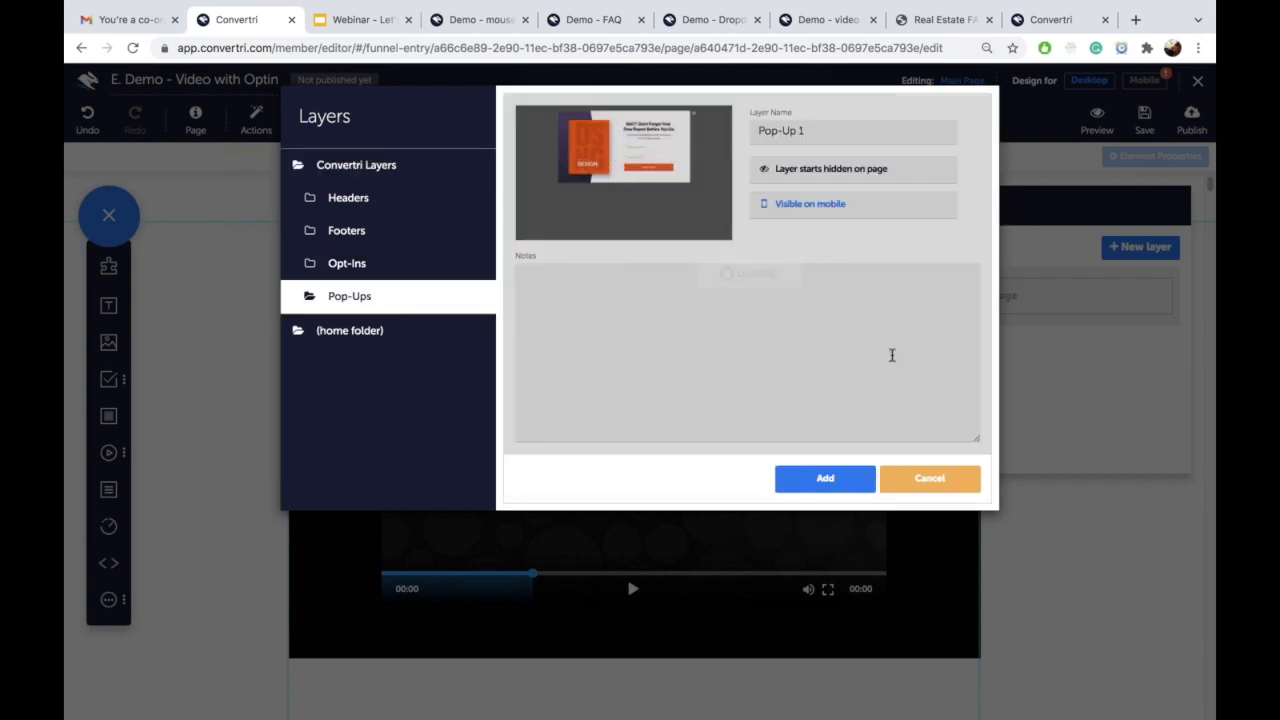
click(815, 470)
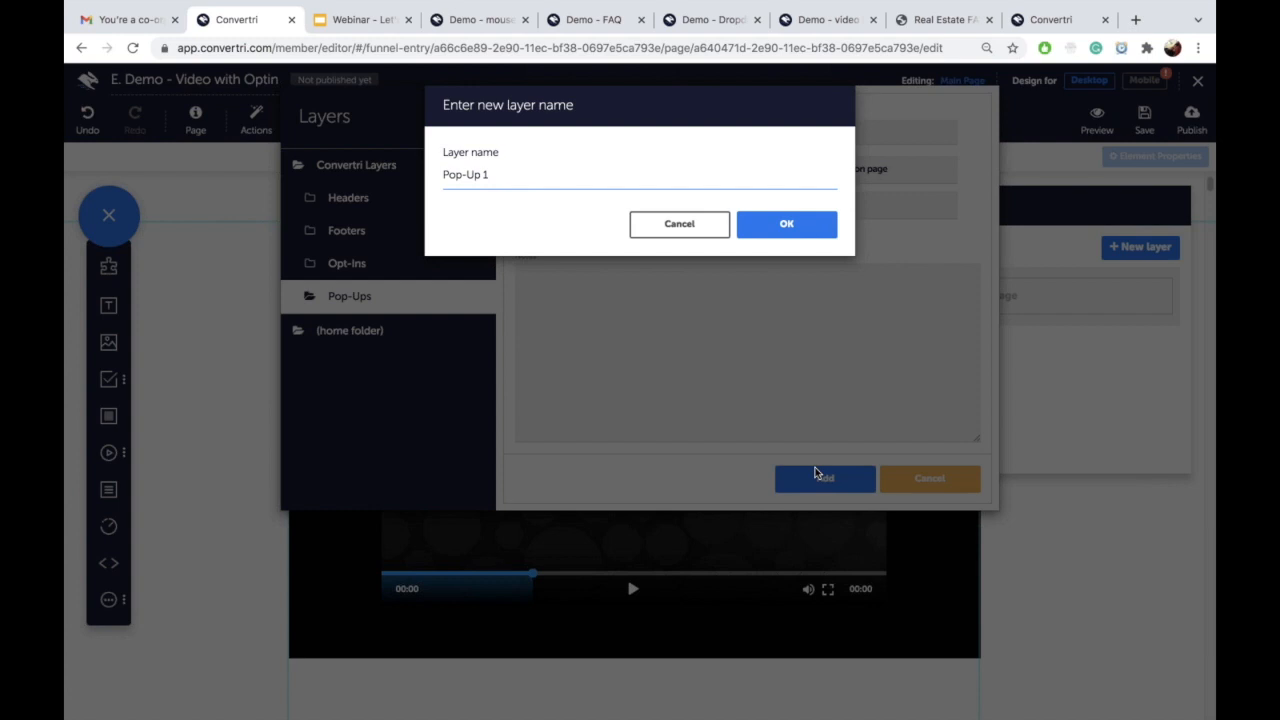
drag(490, 175, 435, 178)
text(Kitty Pop)
click(790, 225)
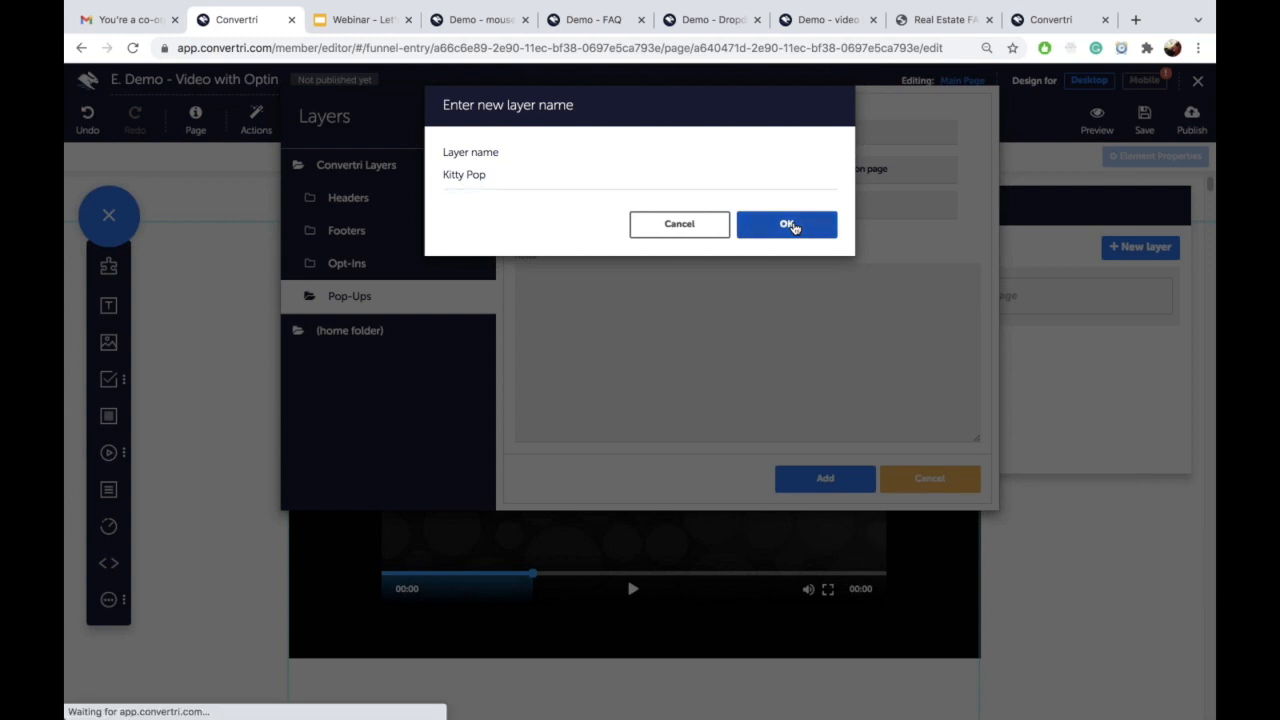
drag(869, 203, 922, 254)
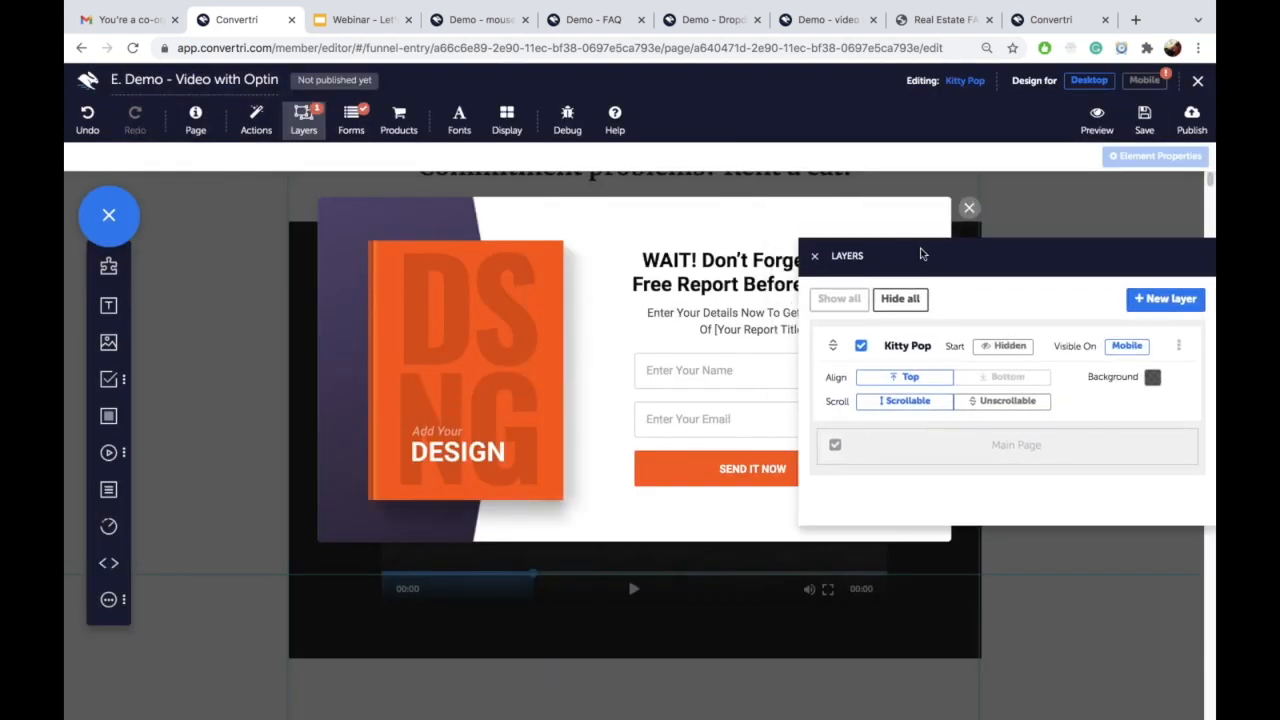
Step: Delete the extra image and swap the book cover for a resized cat photo from 'Demo - rent a cat'
click(474, 276)
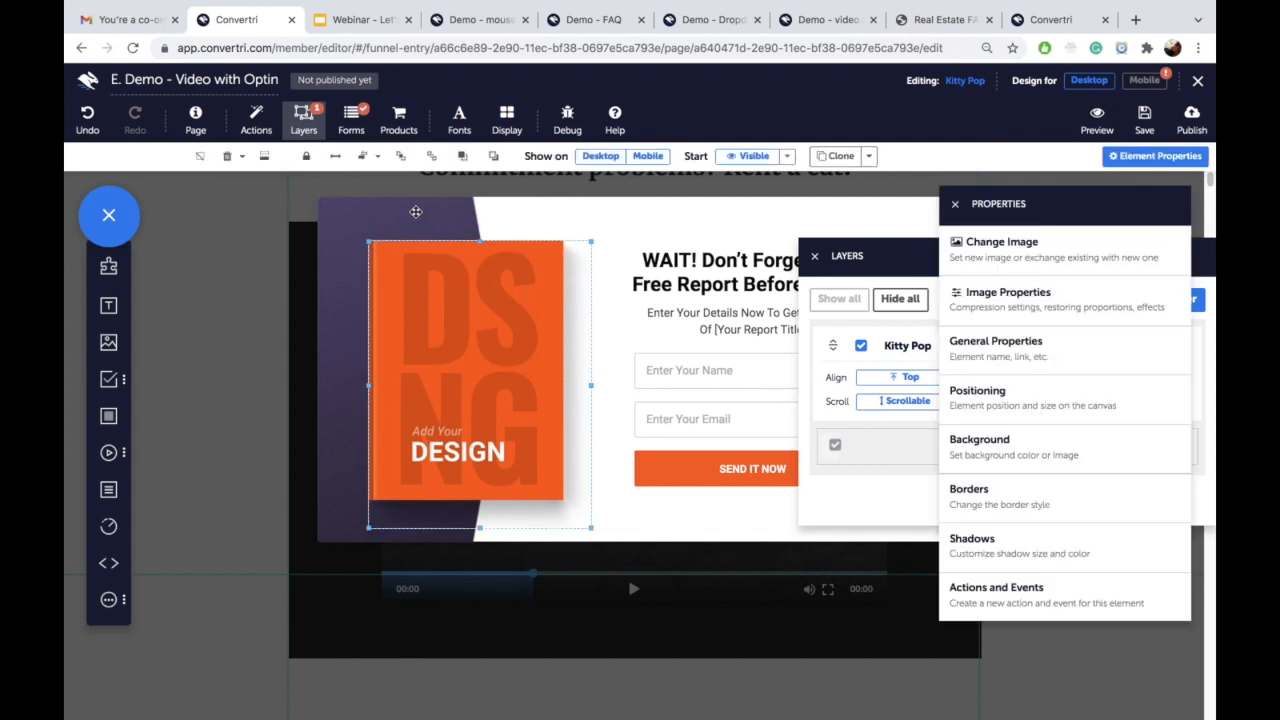
key(Delete)
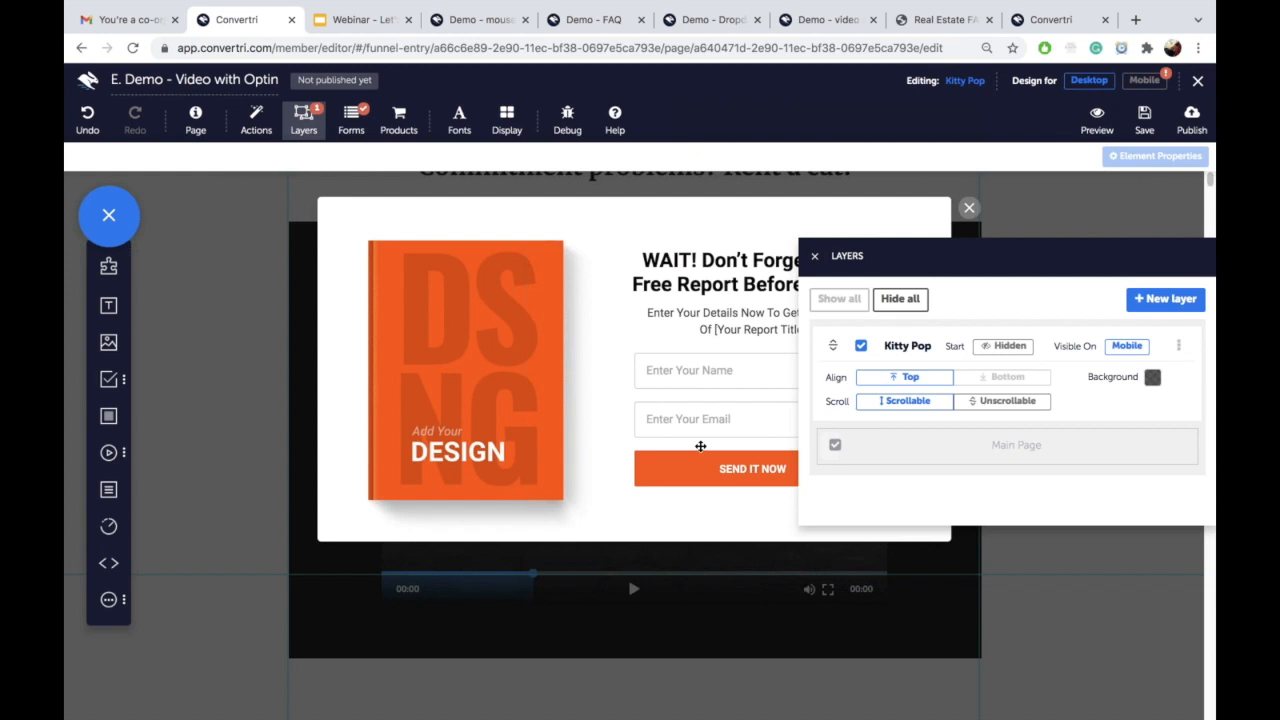
click(463, 309)
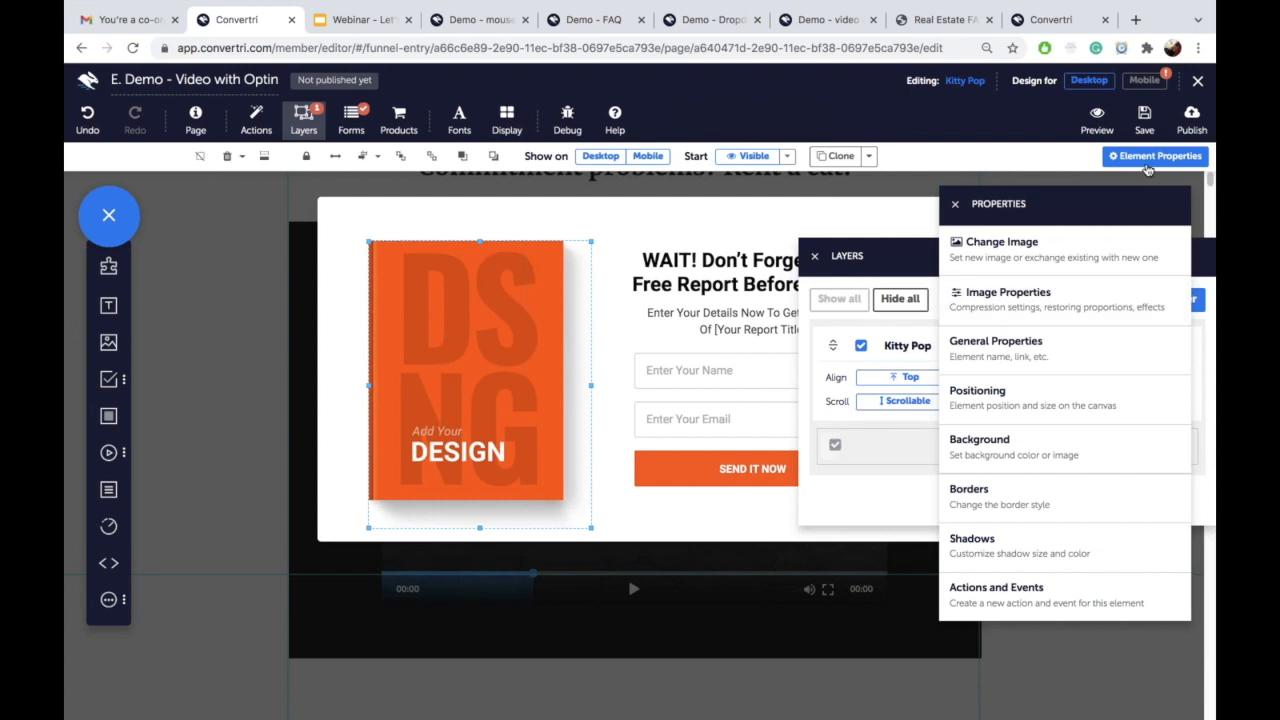
click(1057, 258)
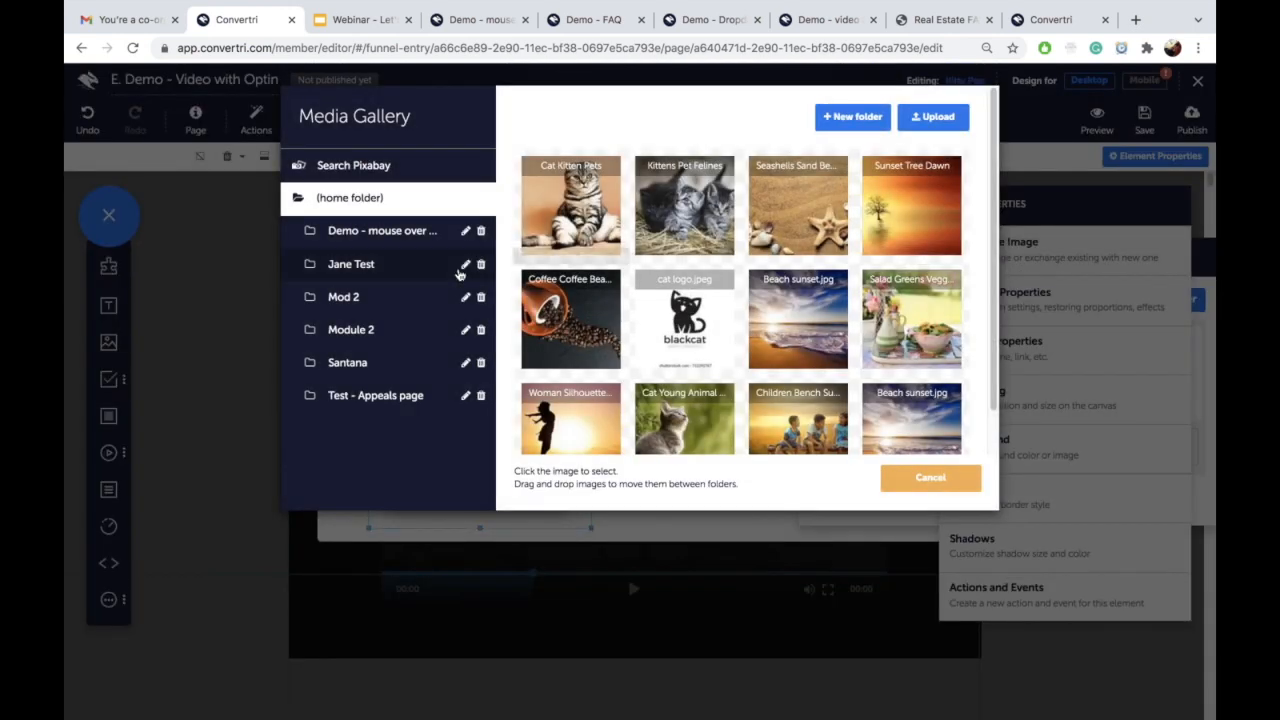
click(405, 233)
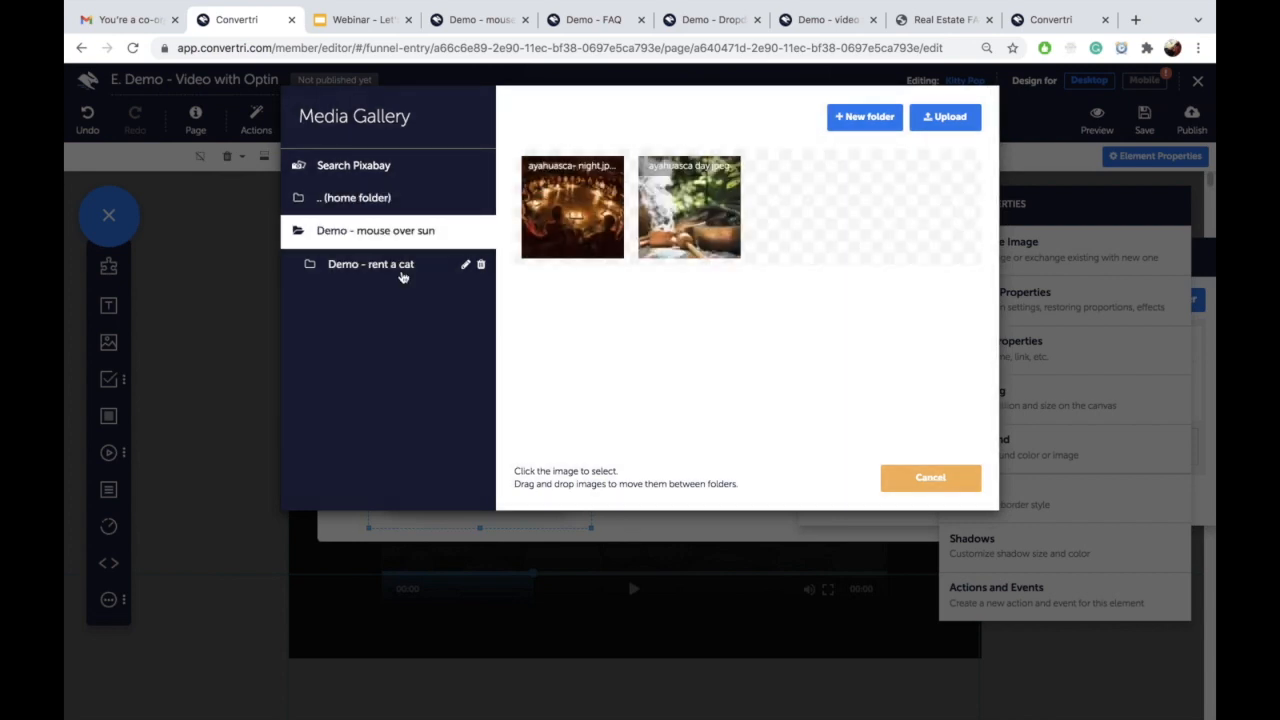
click(402, 276)
click(572, 206)
click(805, 474)
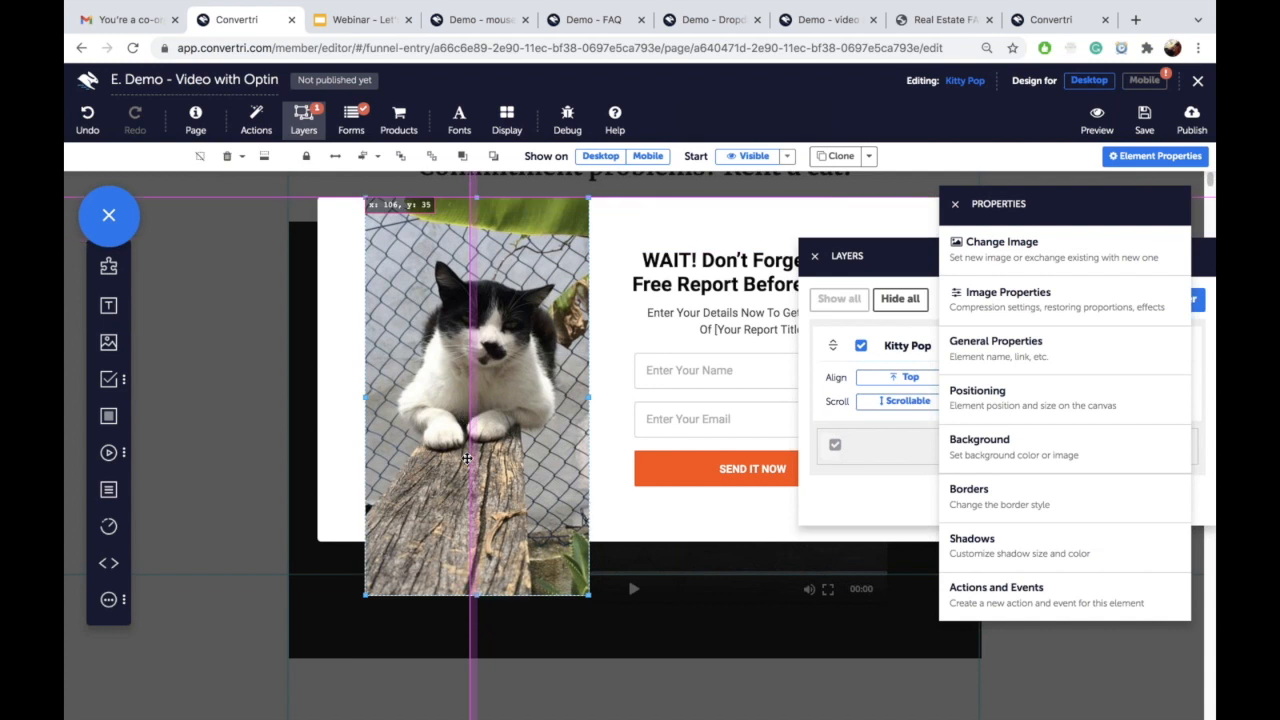
drag(589, 595, 535, 548)
drag(460, 401, 449, 423)
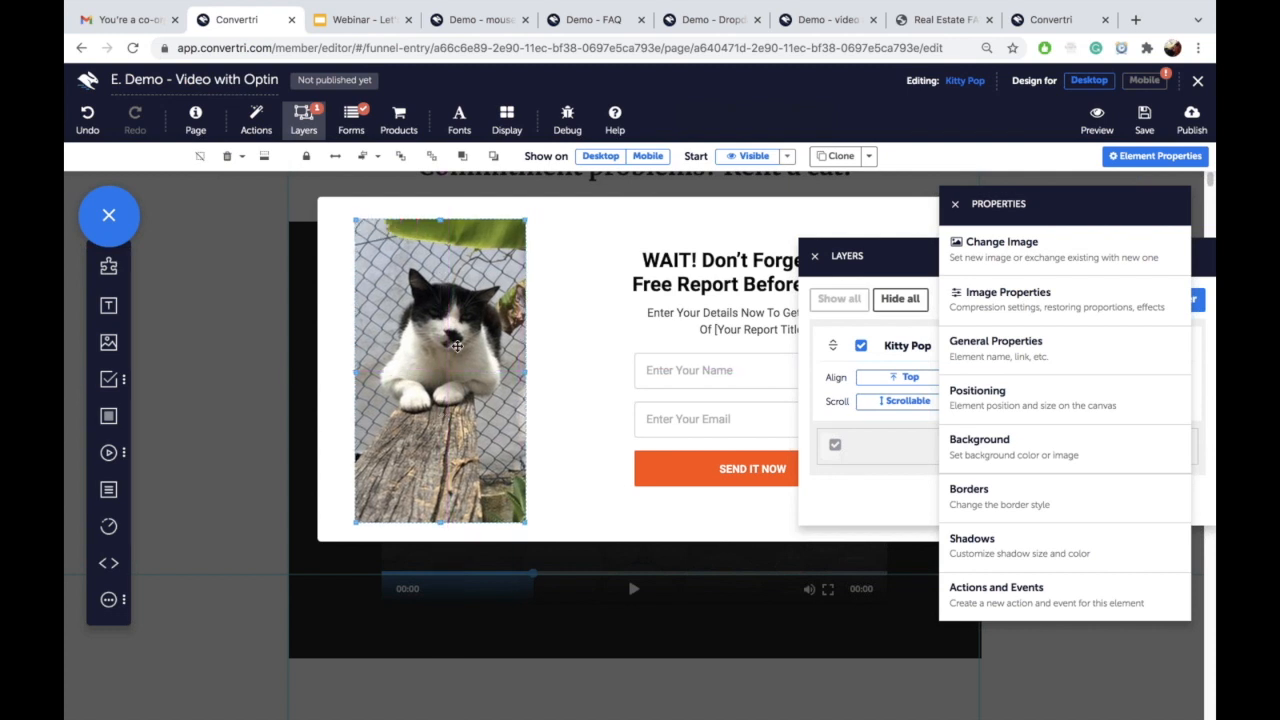
Step: Align the cat photo vertically with the form and close the Properties and Layers panels
click(553, 211)
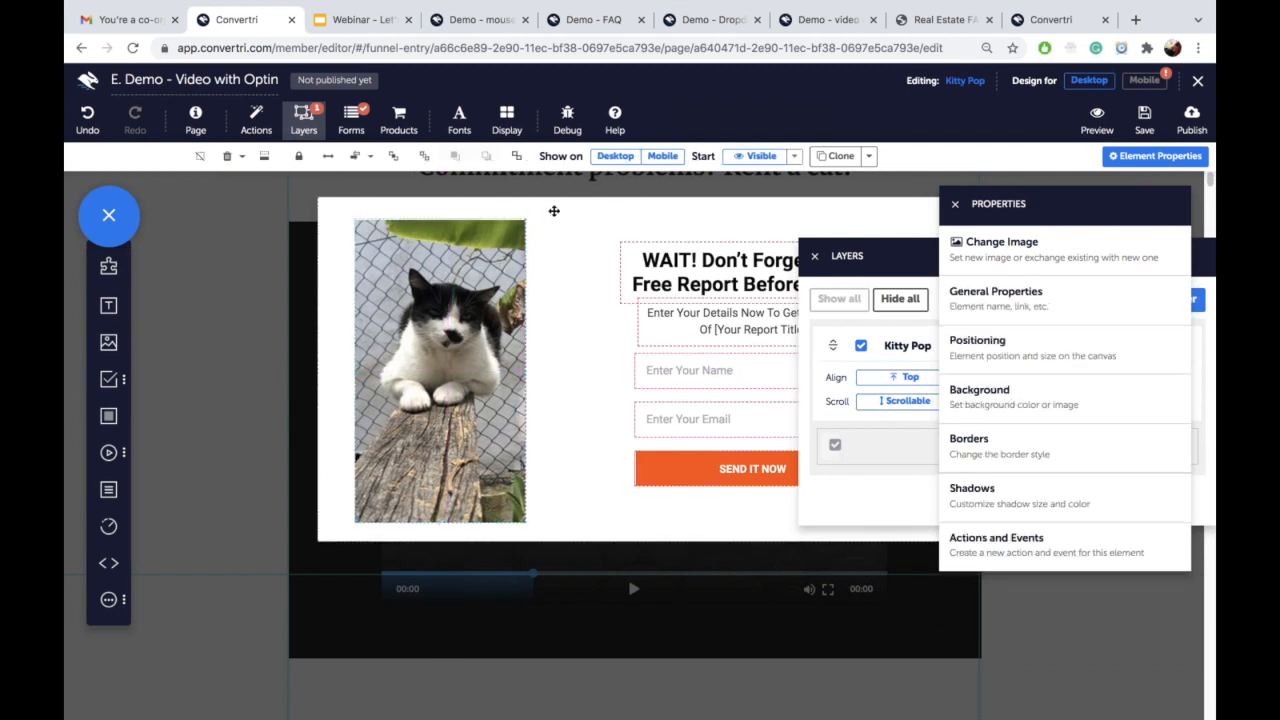
click(370, 157)
click(507, 397)
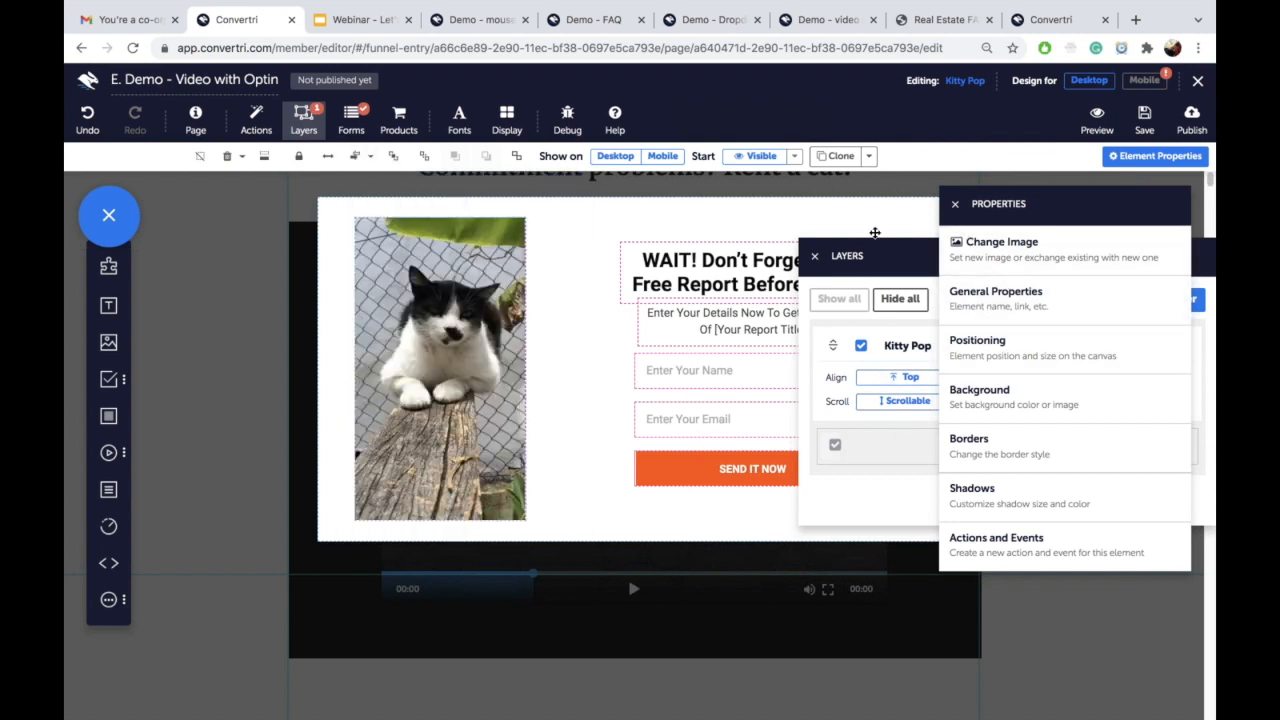
click(955, 204)
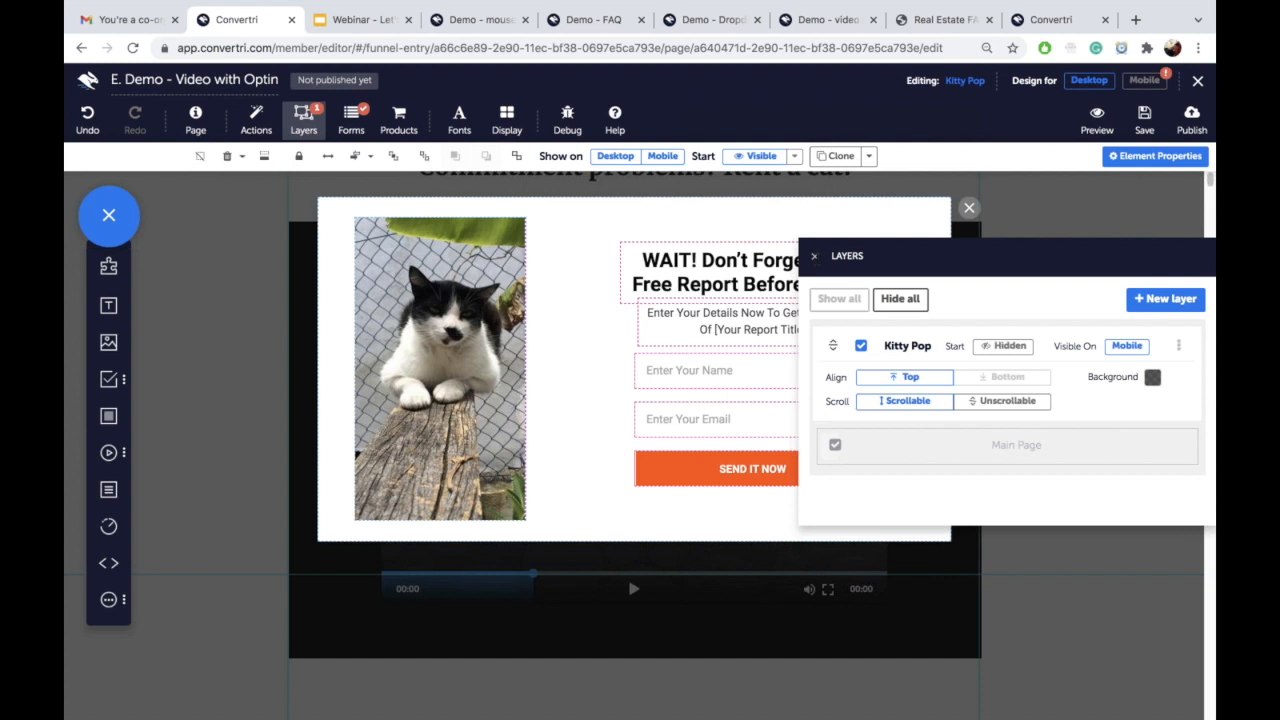
click(815, 257)
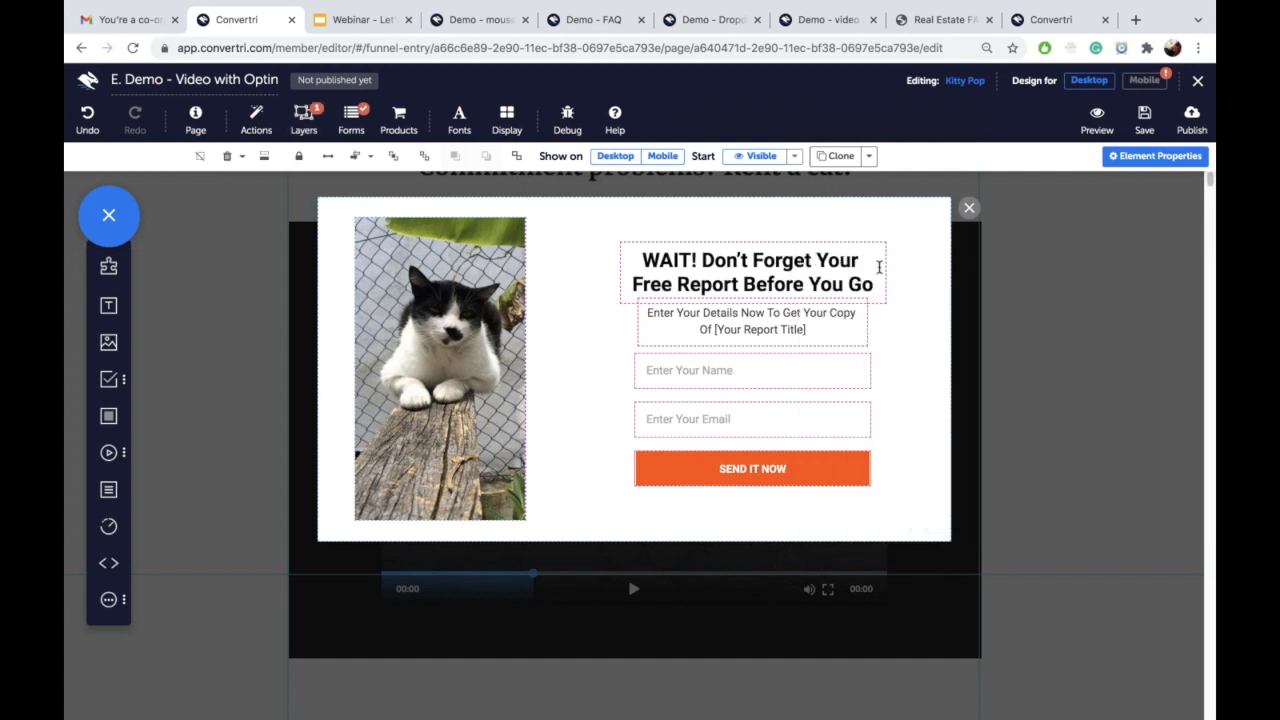
Step: Delete the subtitle text beneath the pop-up headline
click(752, 332)
click(868, 325)
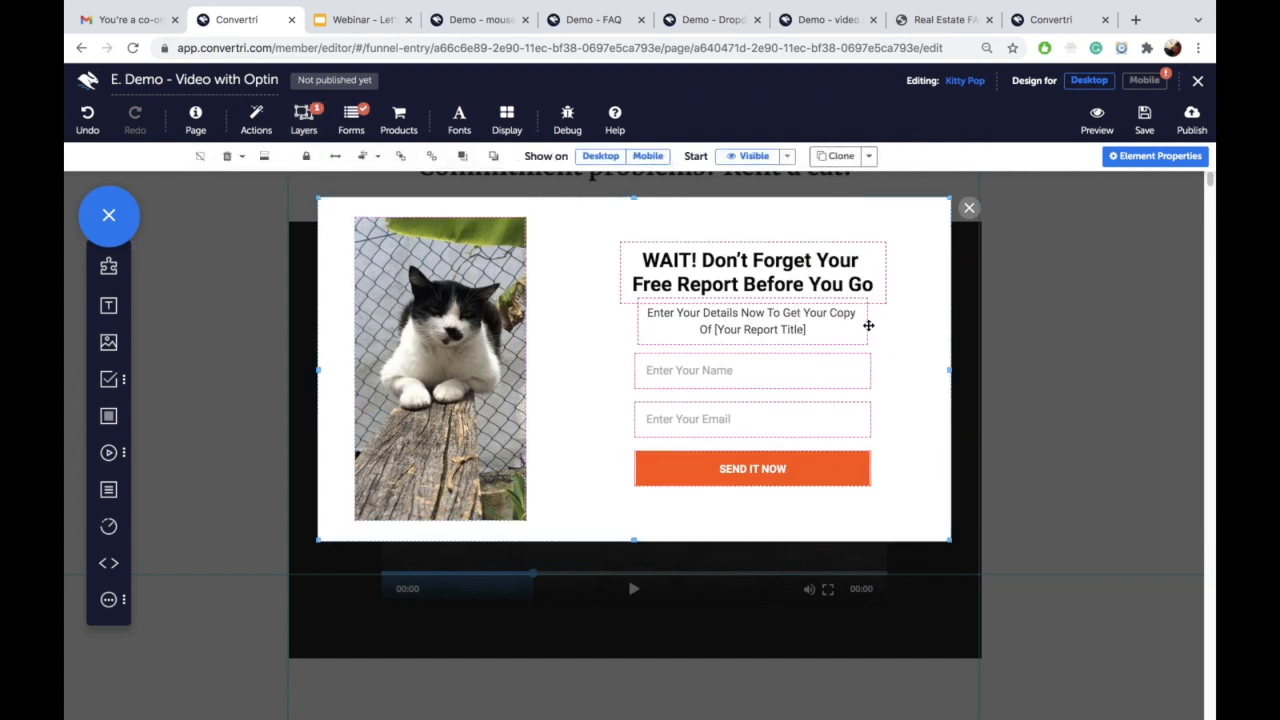
click(666, 336)
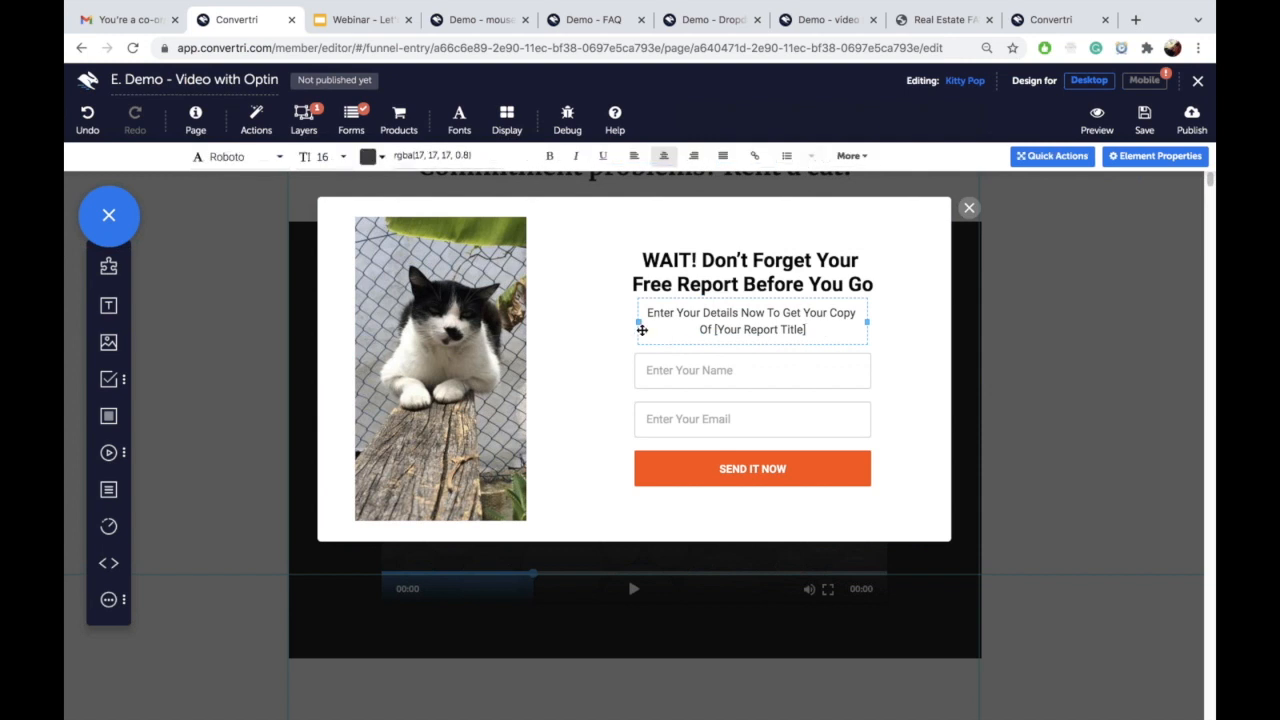
click(642, 330)
key(Delete)
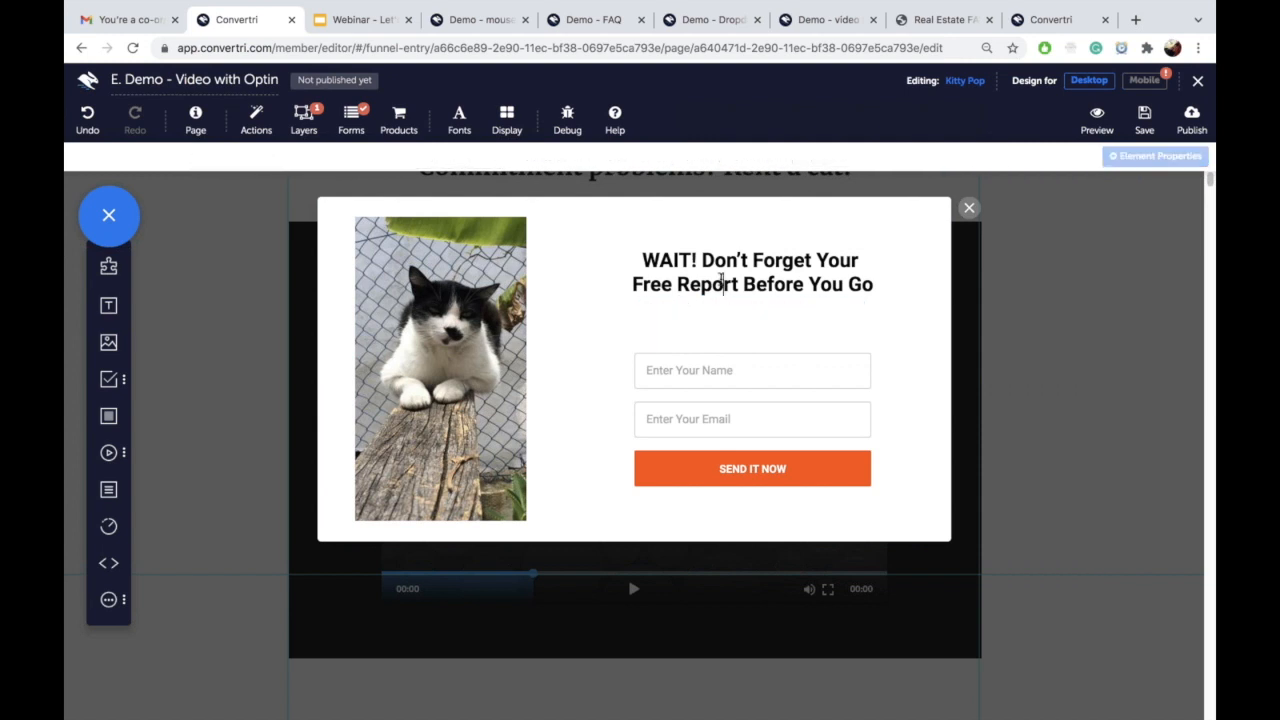
Step: Change the headline to 'Register for FREE to watch the rest of the video!' and nudge it into place
click(722, 282)
click(720, 281)
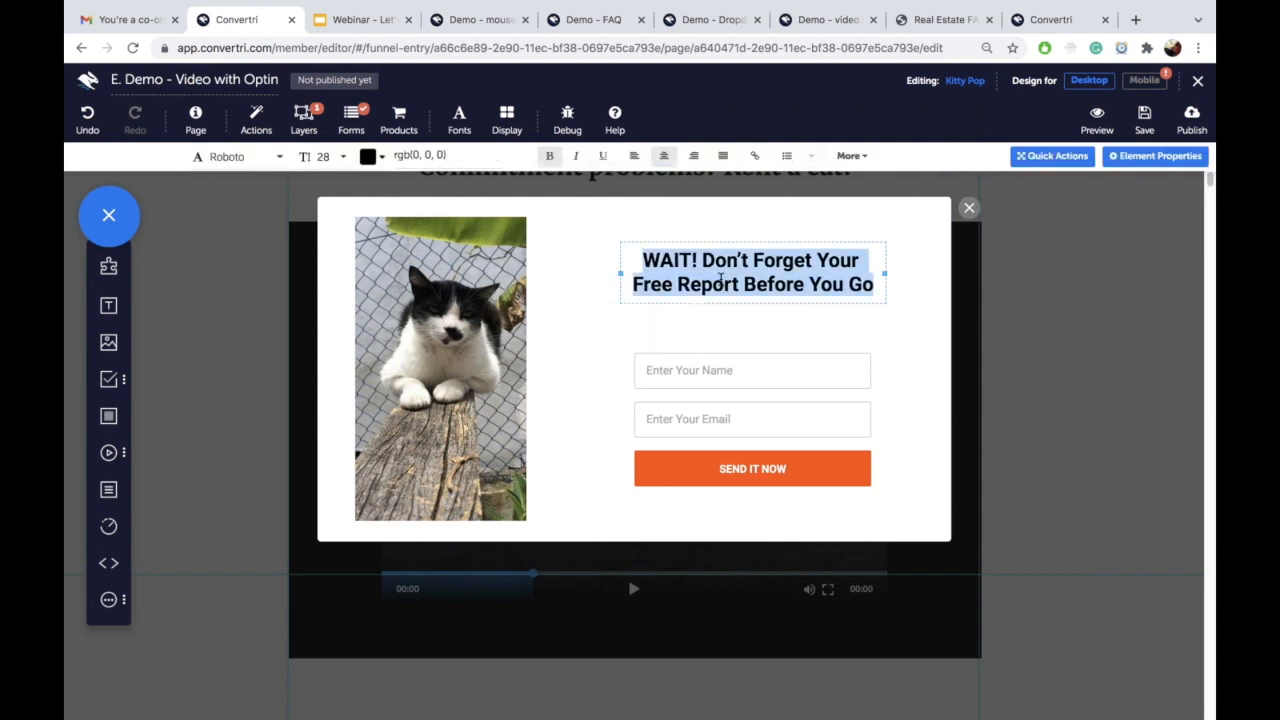
text(Register for FREE to watch )
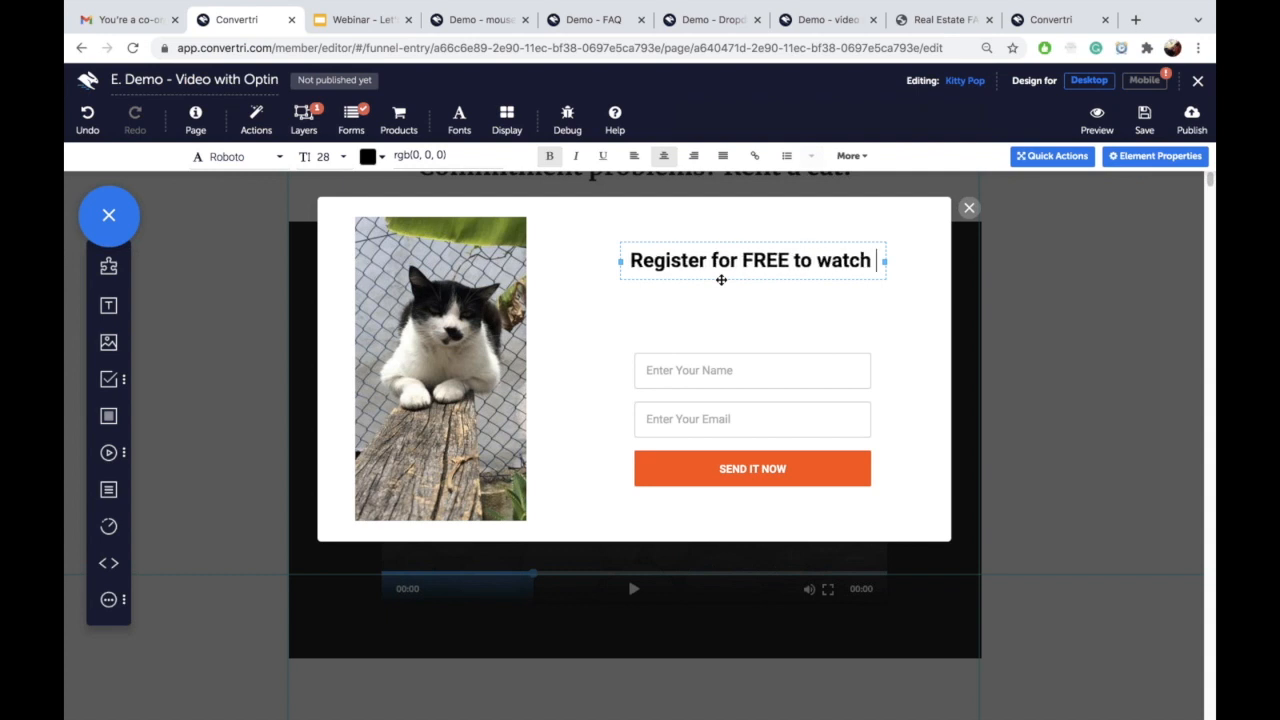
text(the rest of the)
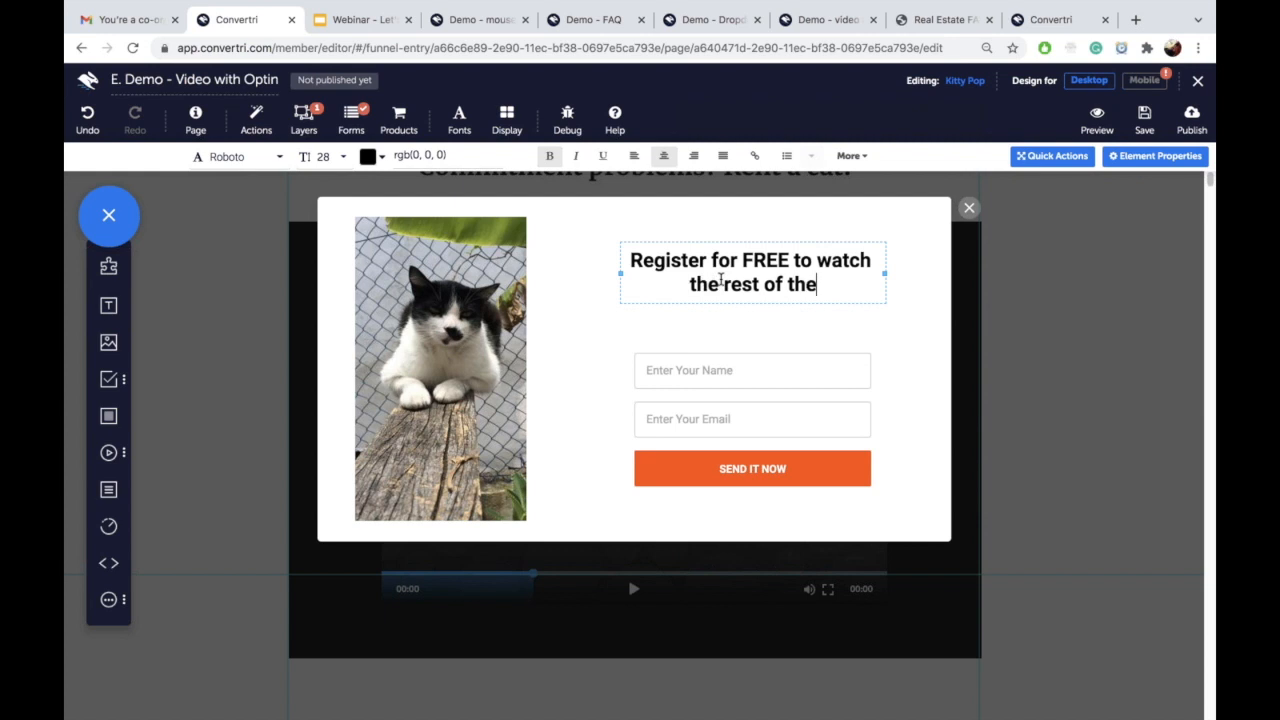
text( video!)
mouse_move(690, 228)
mouse_down()
mouse_move(737, 262)
mouse_move(690, 220)
mouse_up()
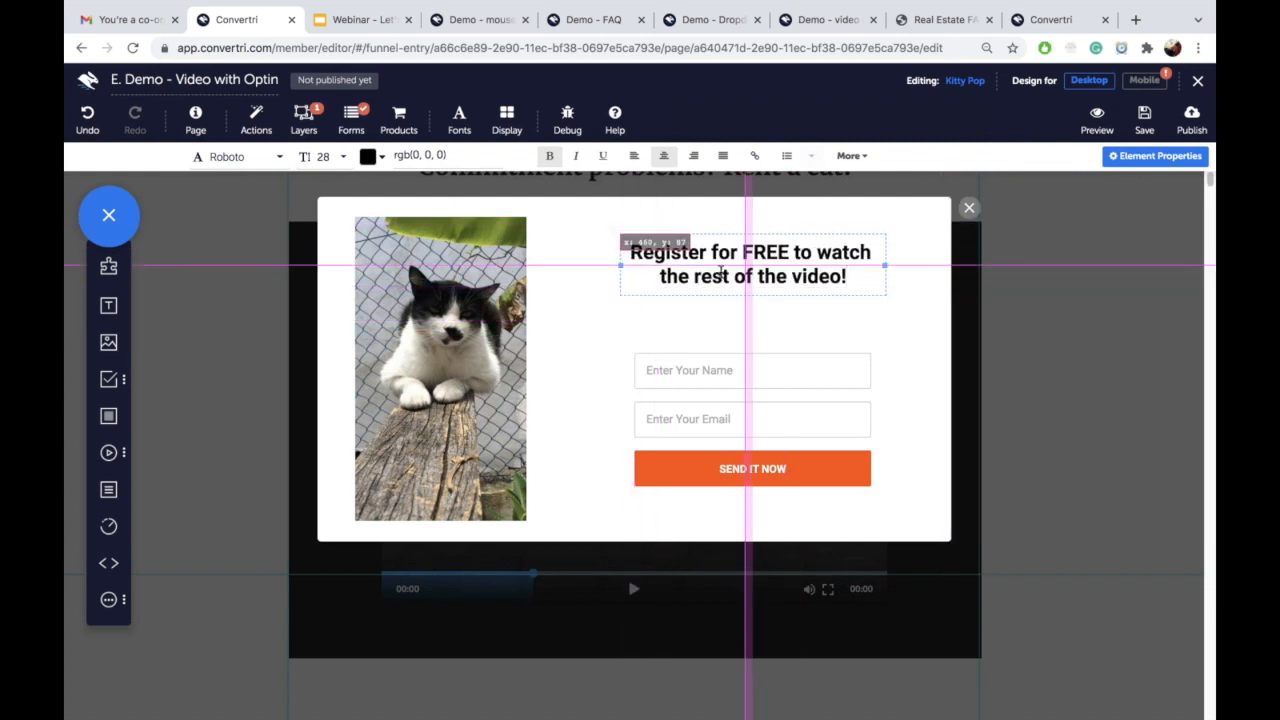
Step: Set the submit button's background fill to green
click(862, 467)
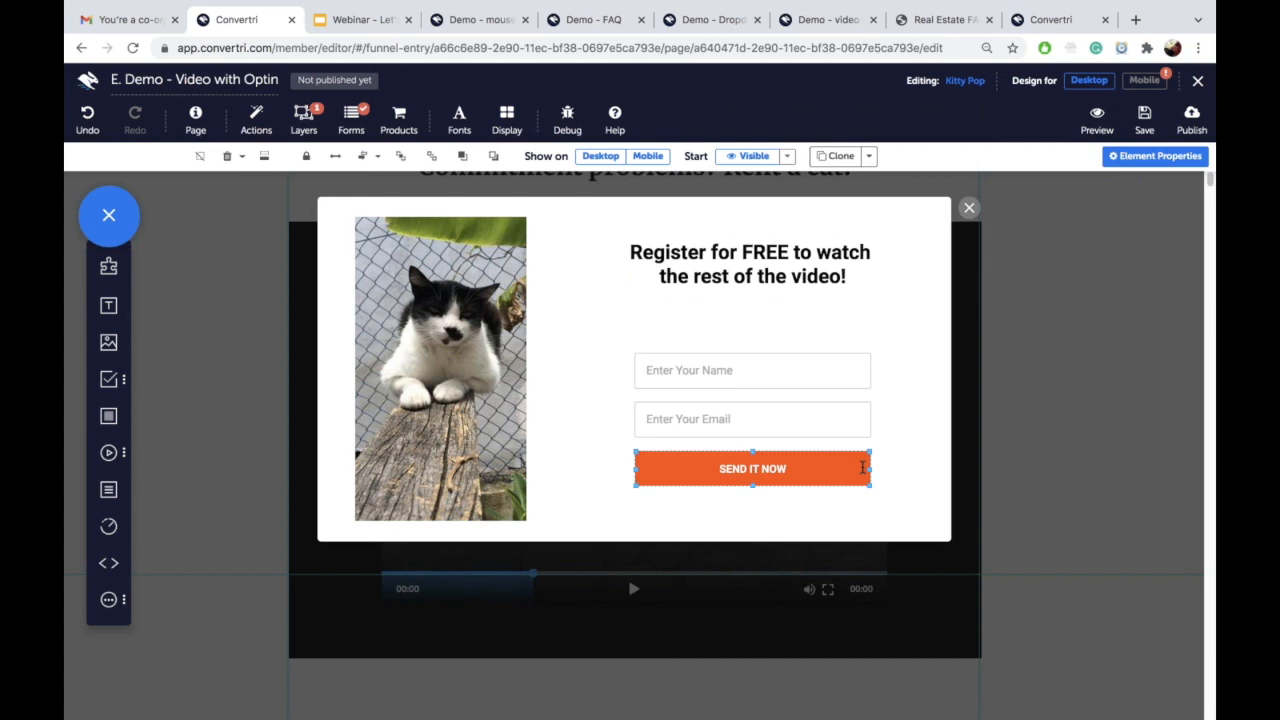
click(1150, 157)
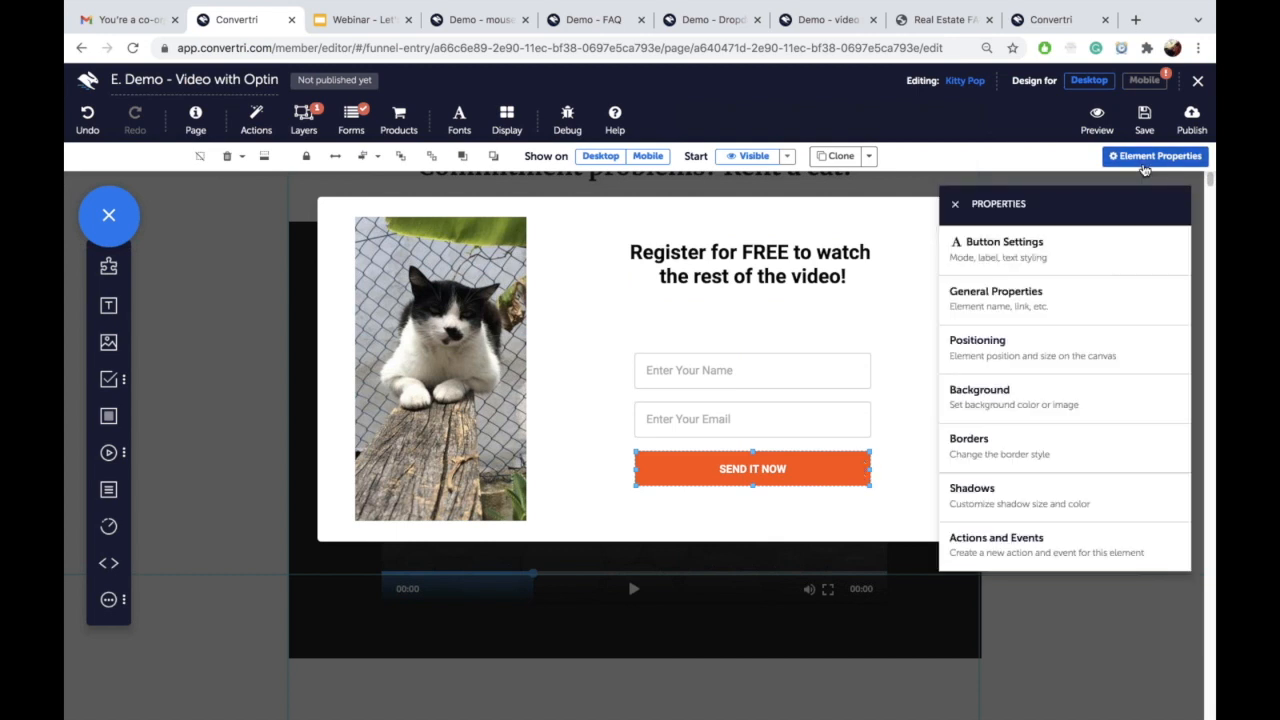
click(1038, 400)
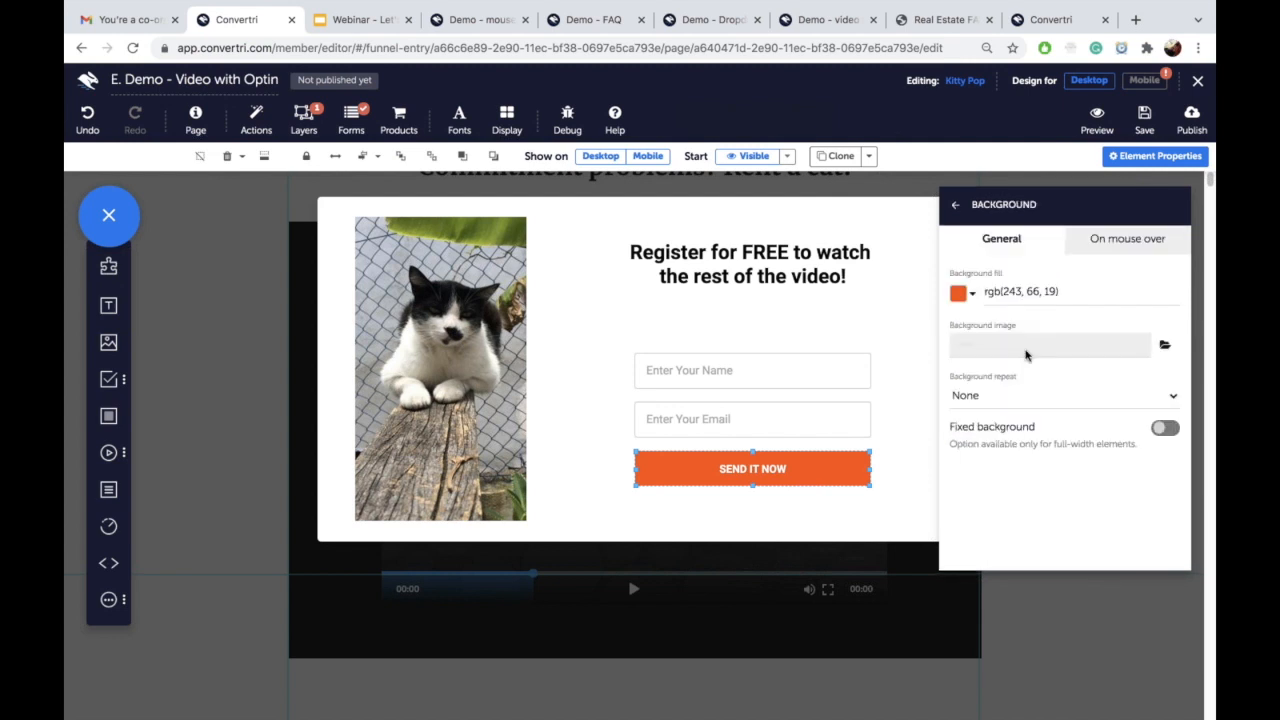
triple_click(997, 292)
text(green)
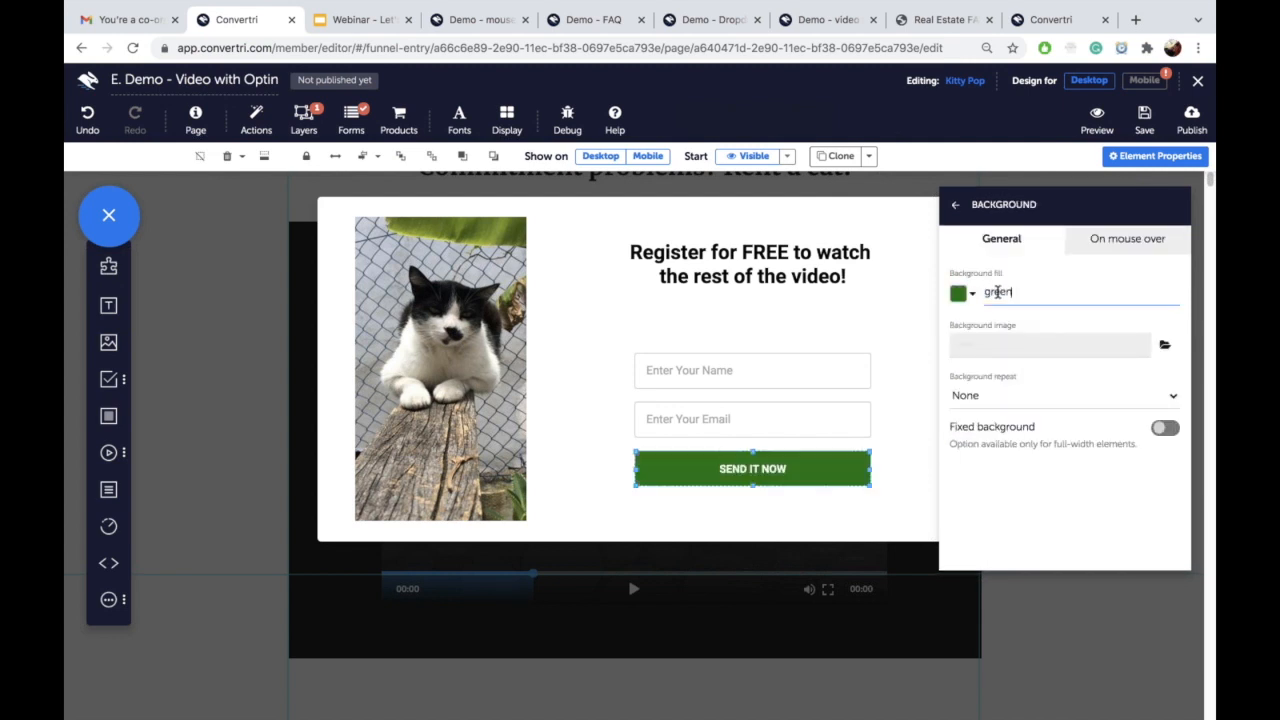
click(958, 207)
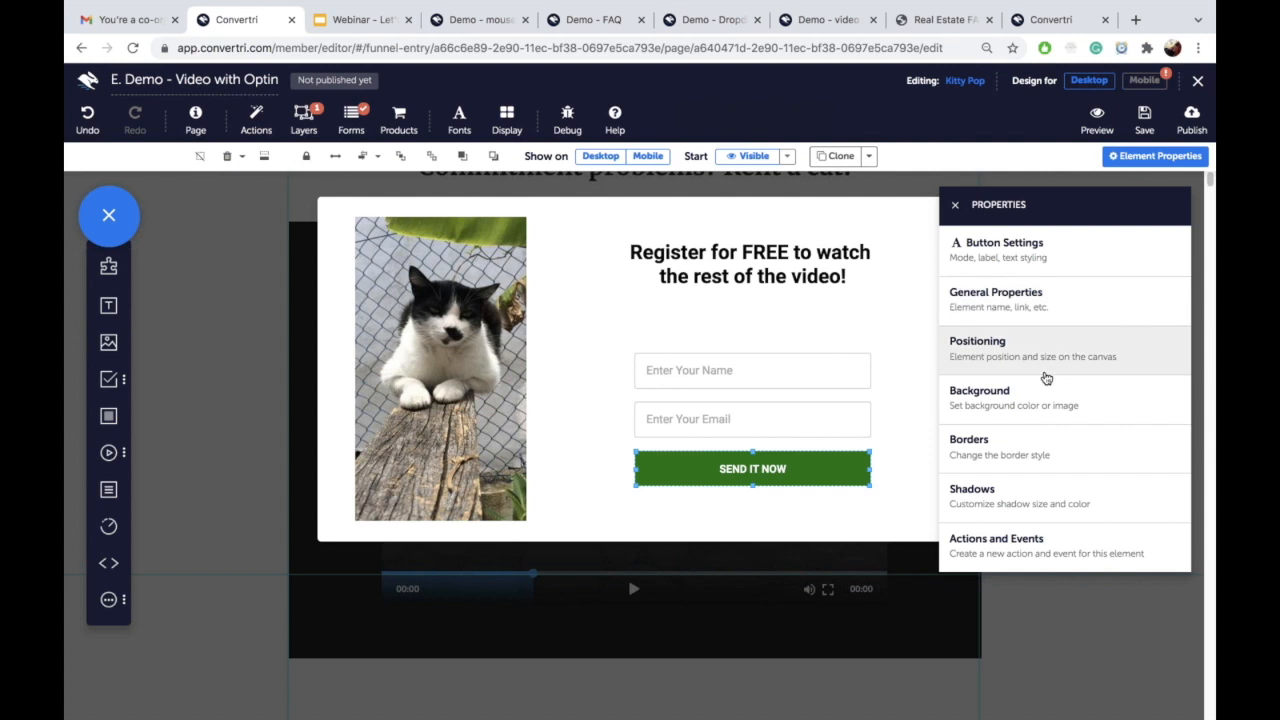
Step: Relabel the button 'WATCH MARTINICO' and save the page
click(1030, 260)
triple_click(974, 400)
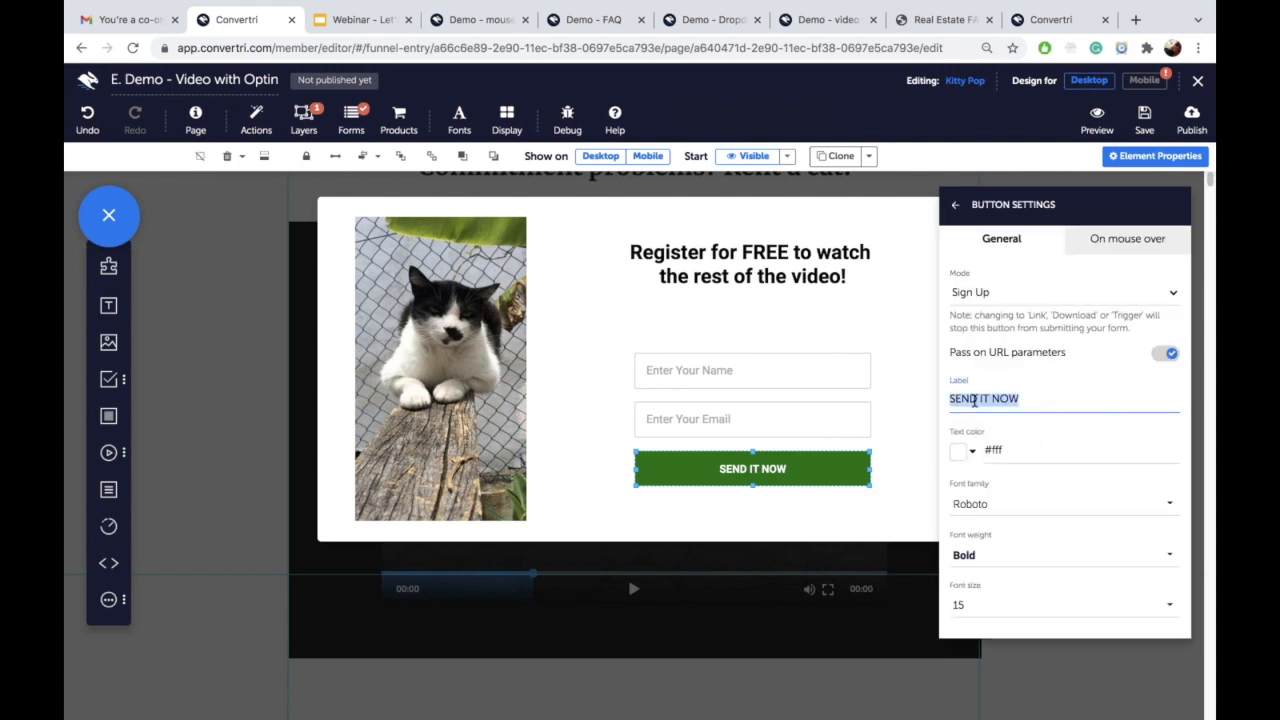
text(WATCH)
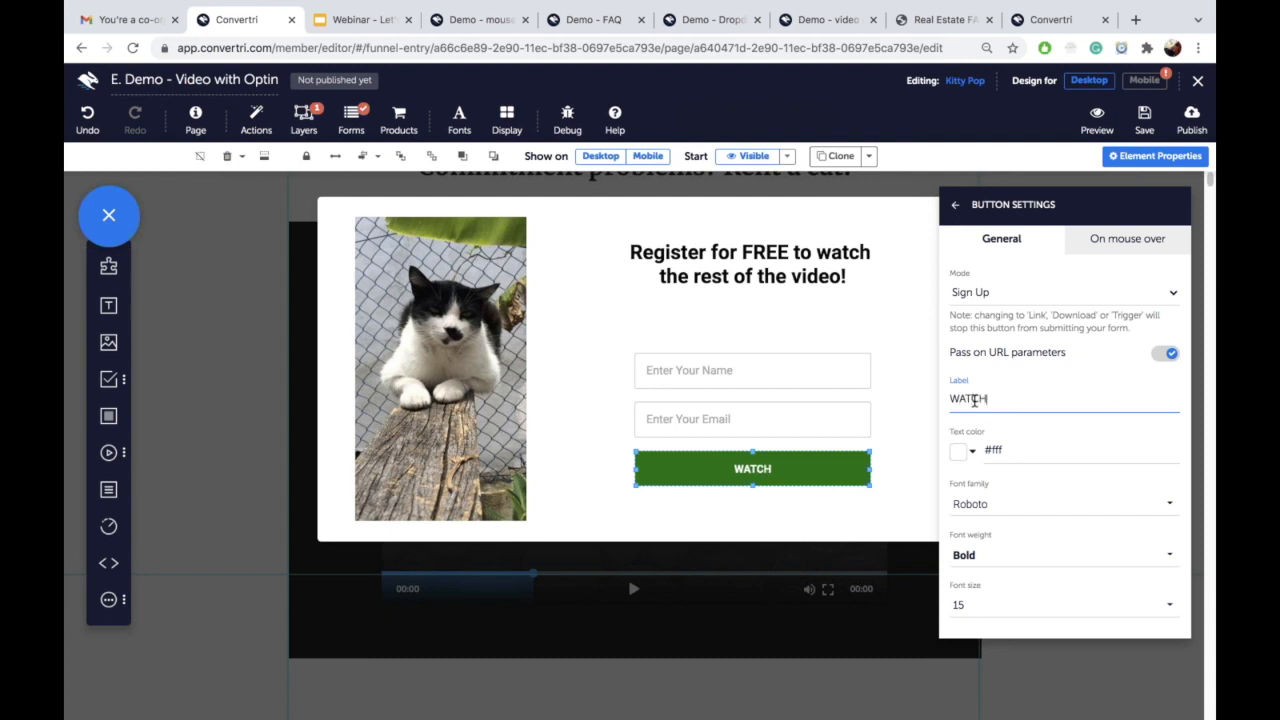
text( MARTINICO)
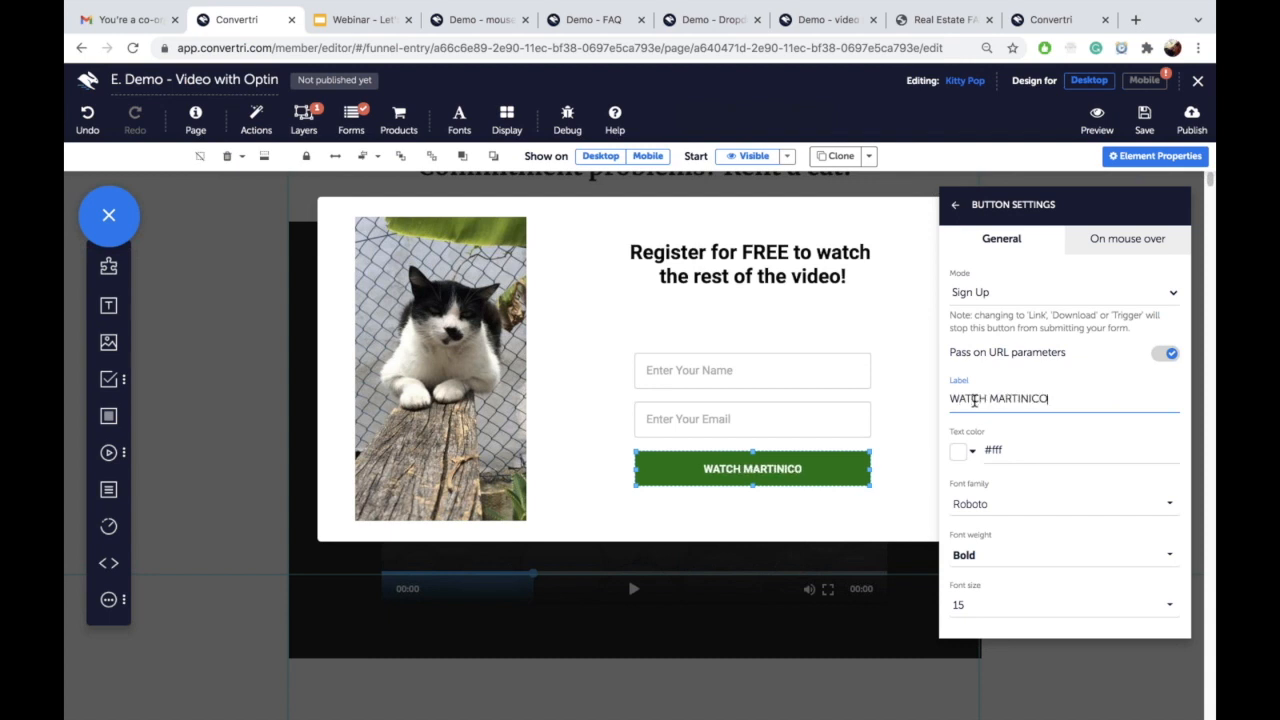
click(955, 205)
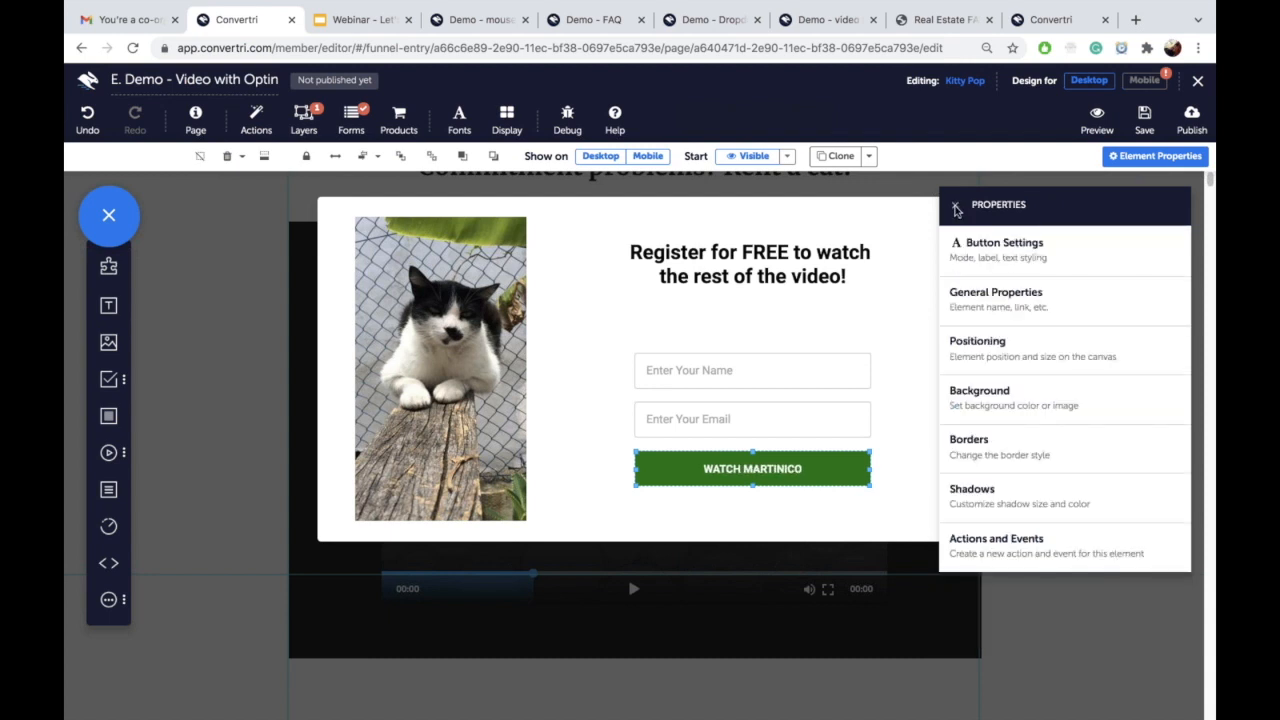
click(1144, 120)
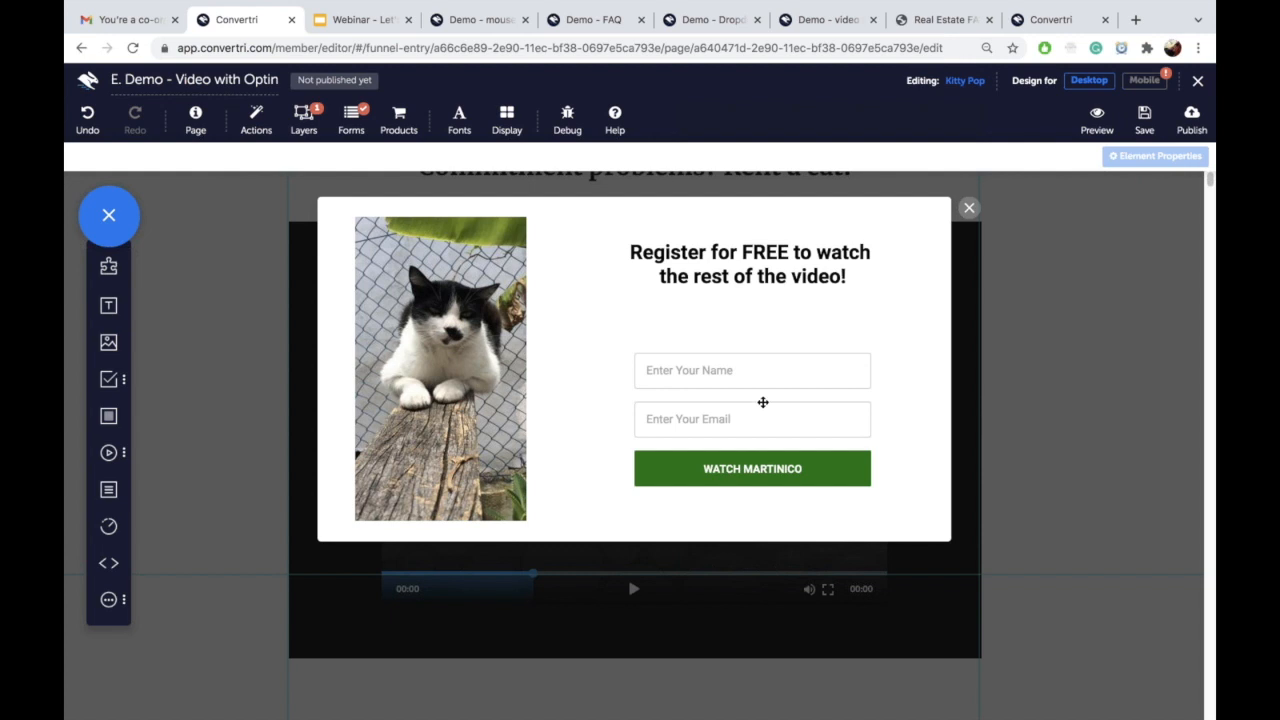
Step: Review the pop-up close mark's actions and events, then open the page's Layers list
scroll(764, 340, down, 1)
scroll(765, 339, up, 1)
click(969, 207)
drag(1066, 207, 869, 303)
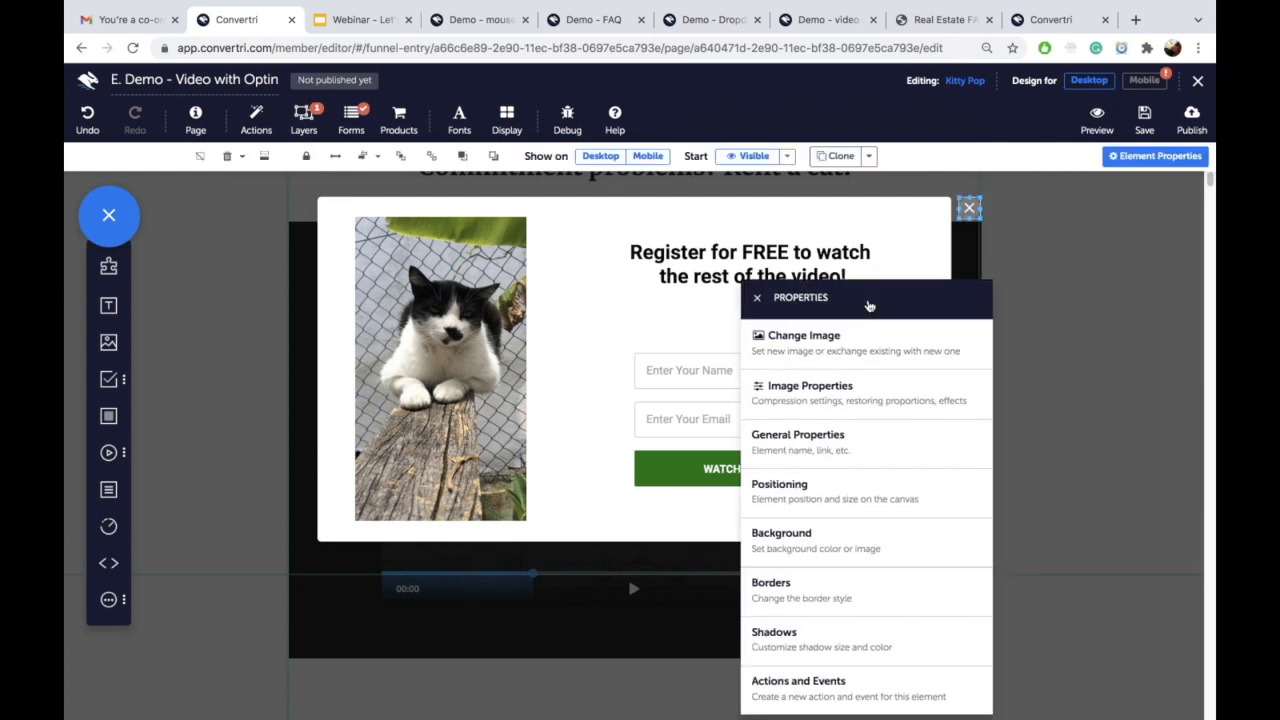
click(831, 697)
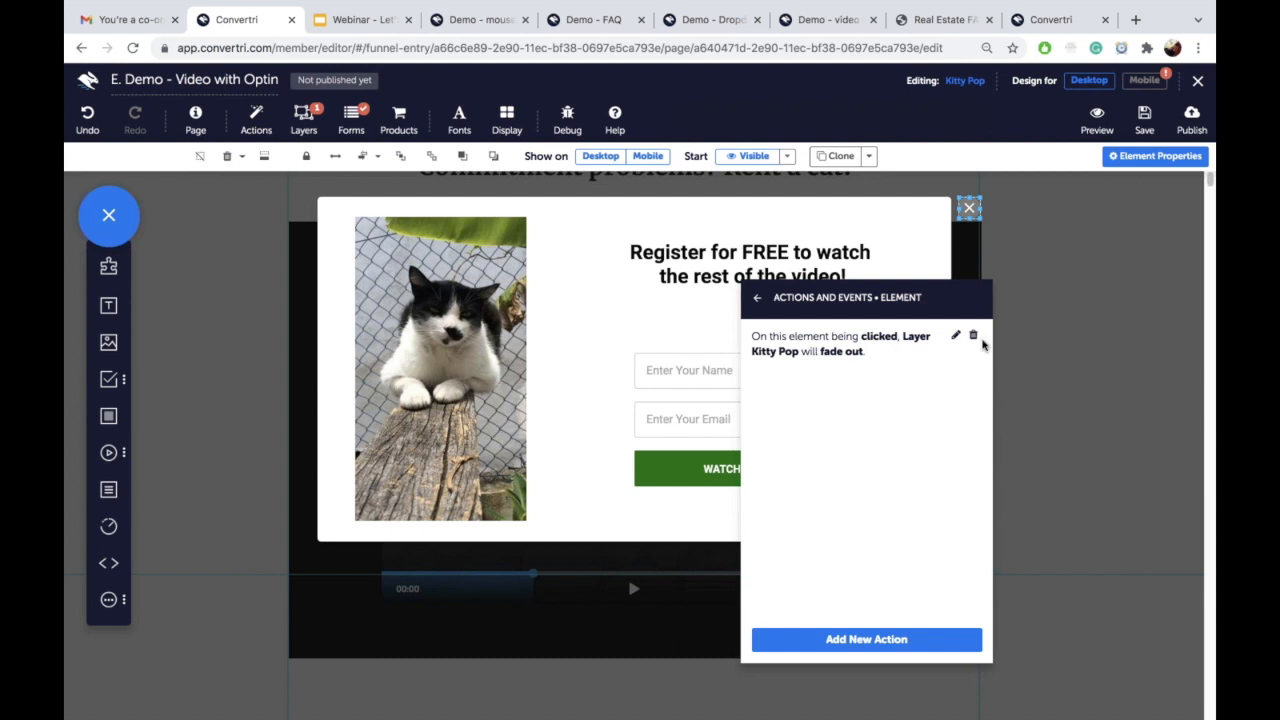
click(755, 297)
click(752, 297)
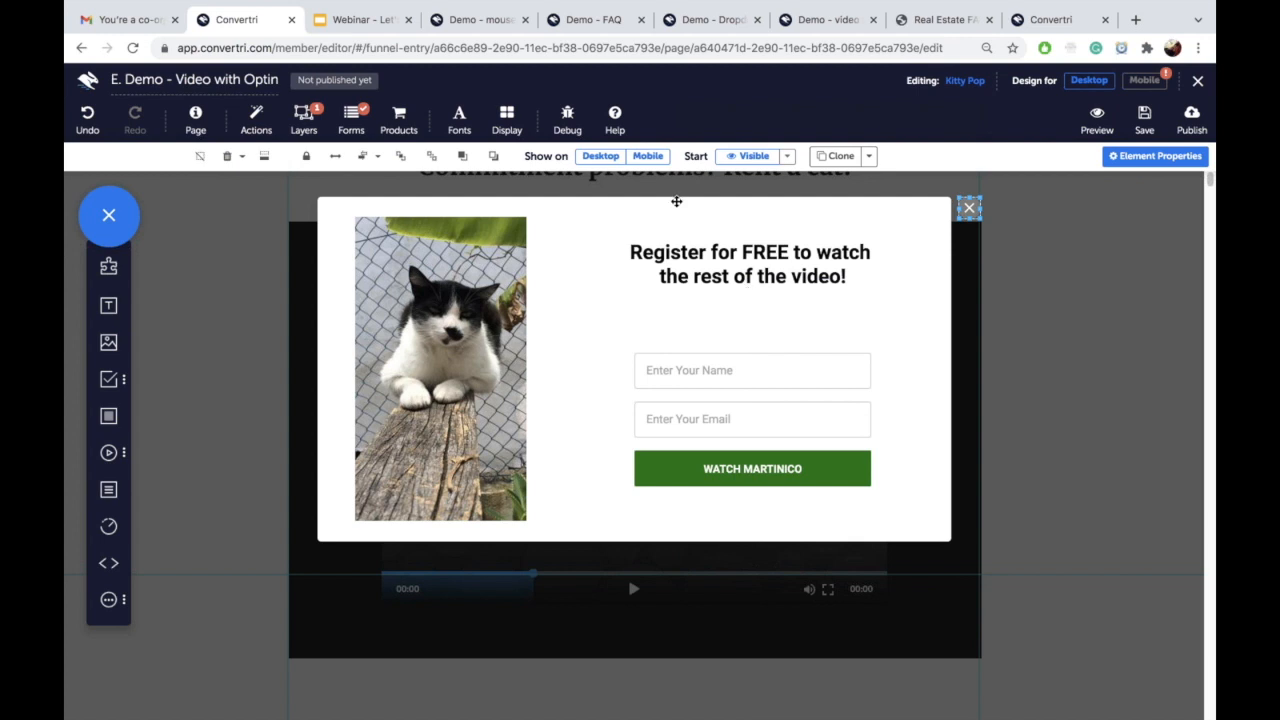
click(304, 118)
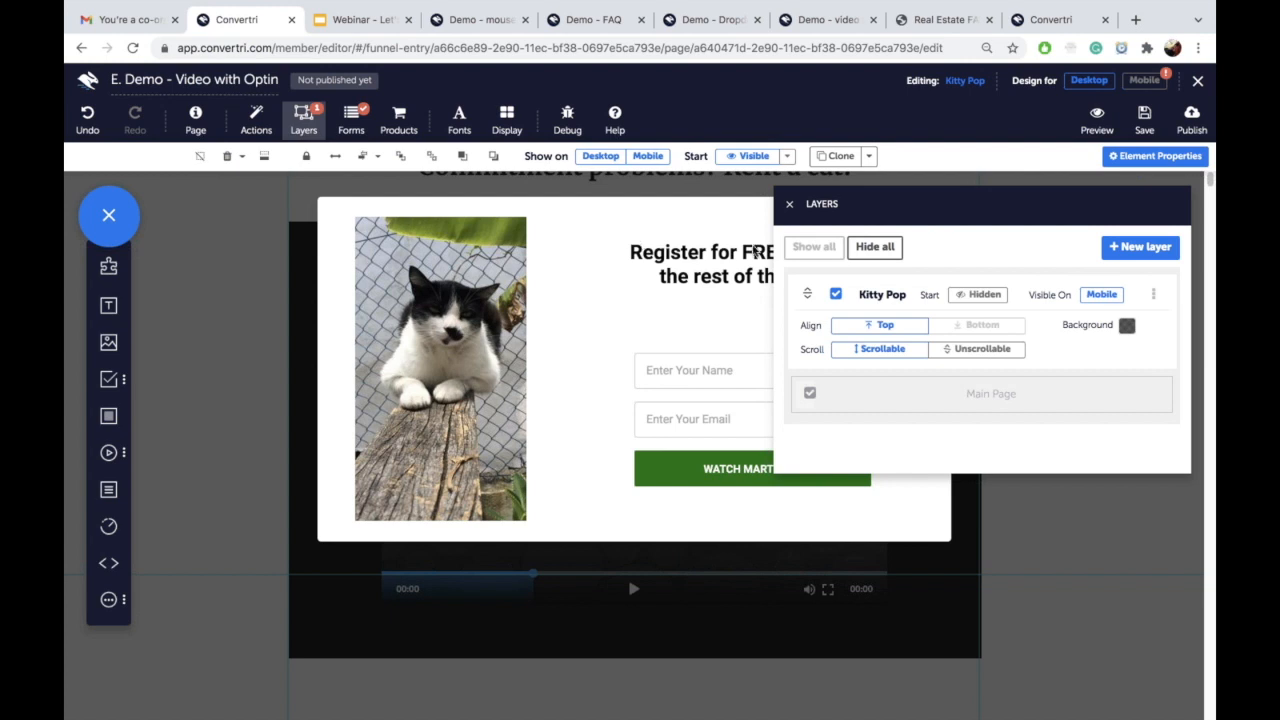
Step: Hide all pop-up layers, close the Layers panel and select the Martinico video element
click(878, 250)
click(789, 204)
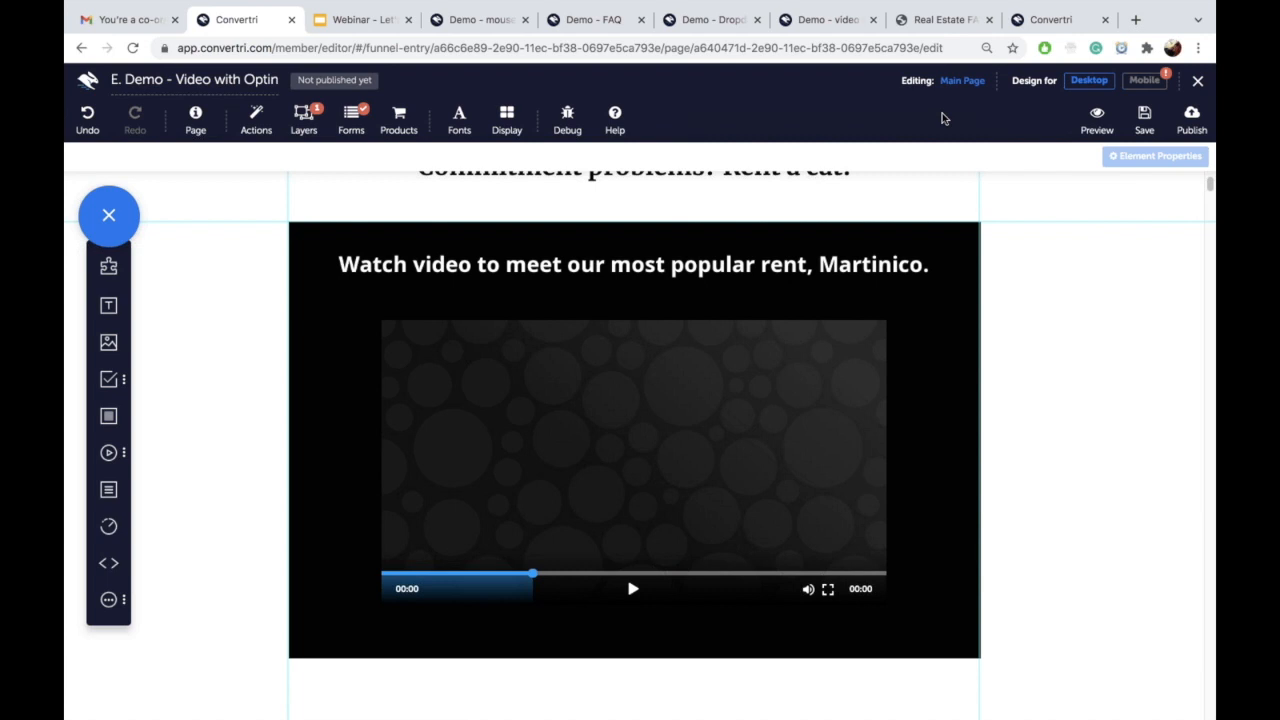
click(666, 430)
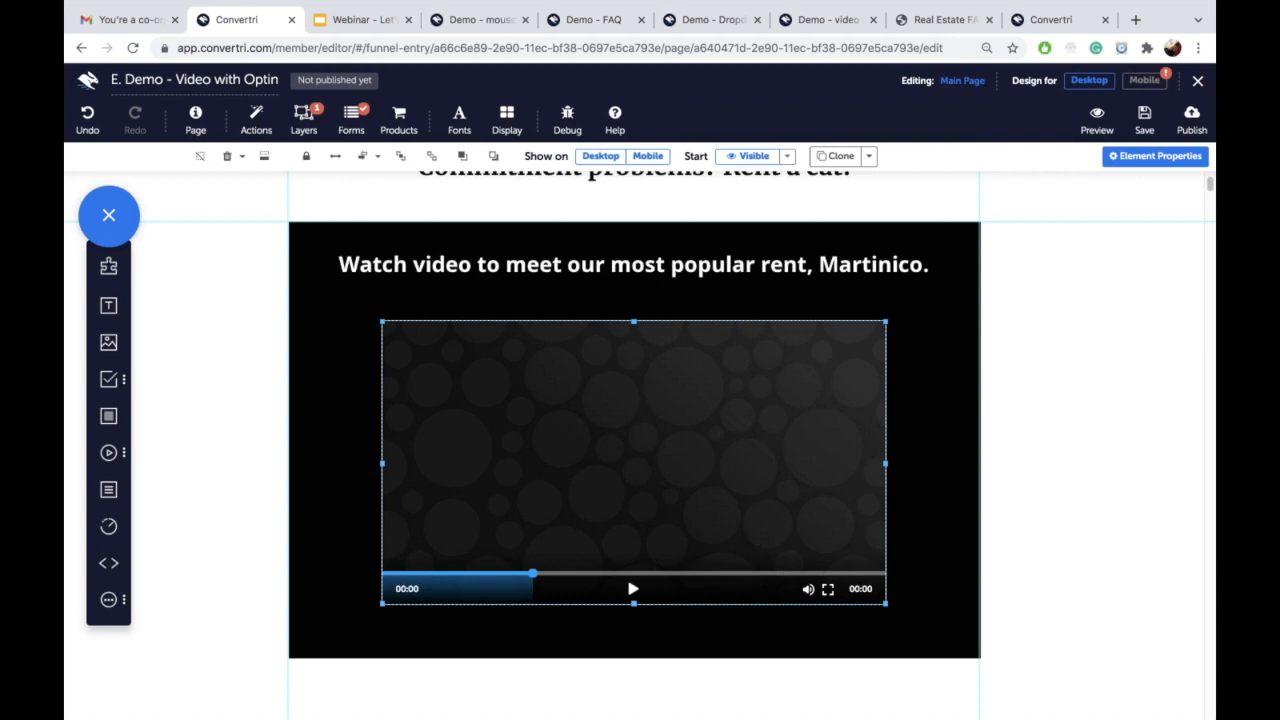
Step: Add a new video action triggered when the video time passes 27 seconds
click(1129, 166)
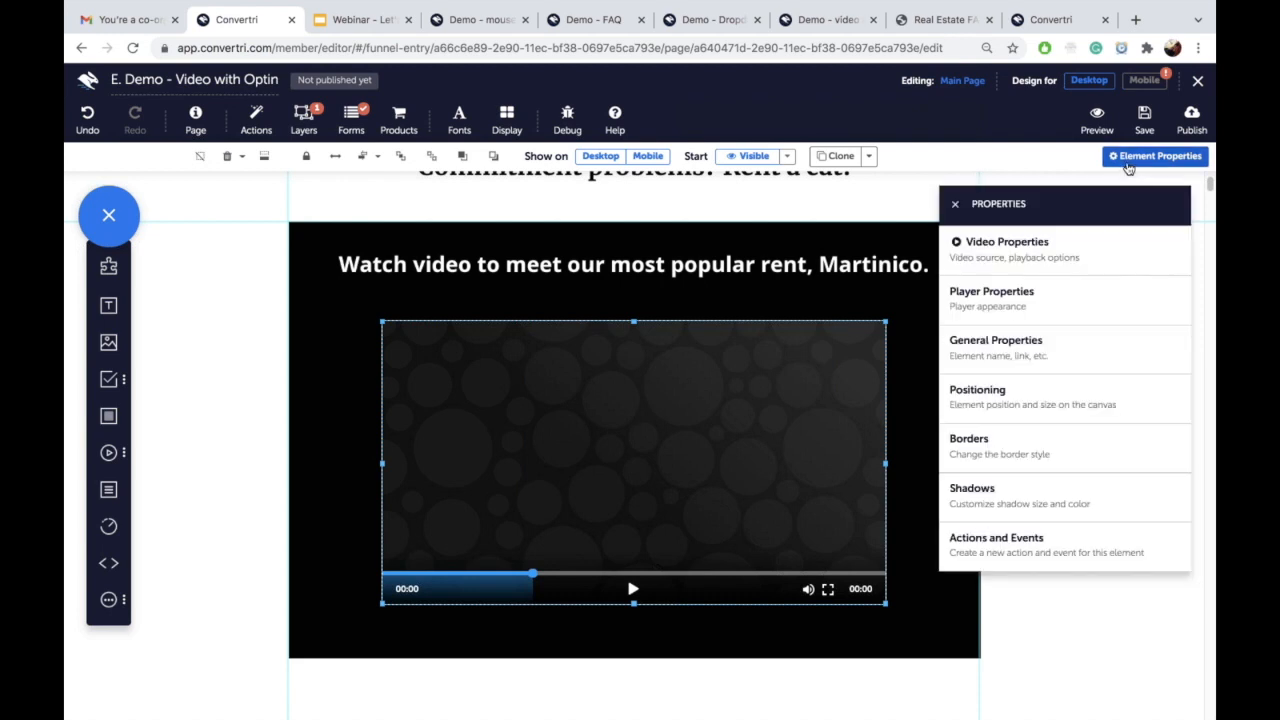
click(998, 556)
click(1012, 545)
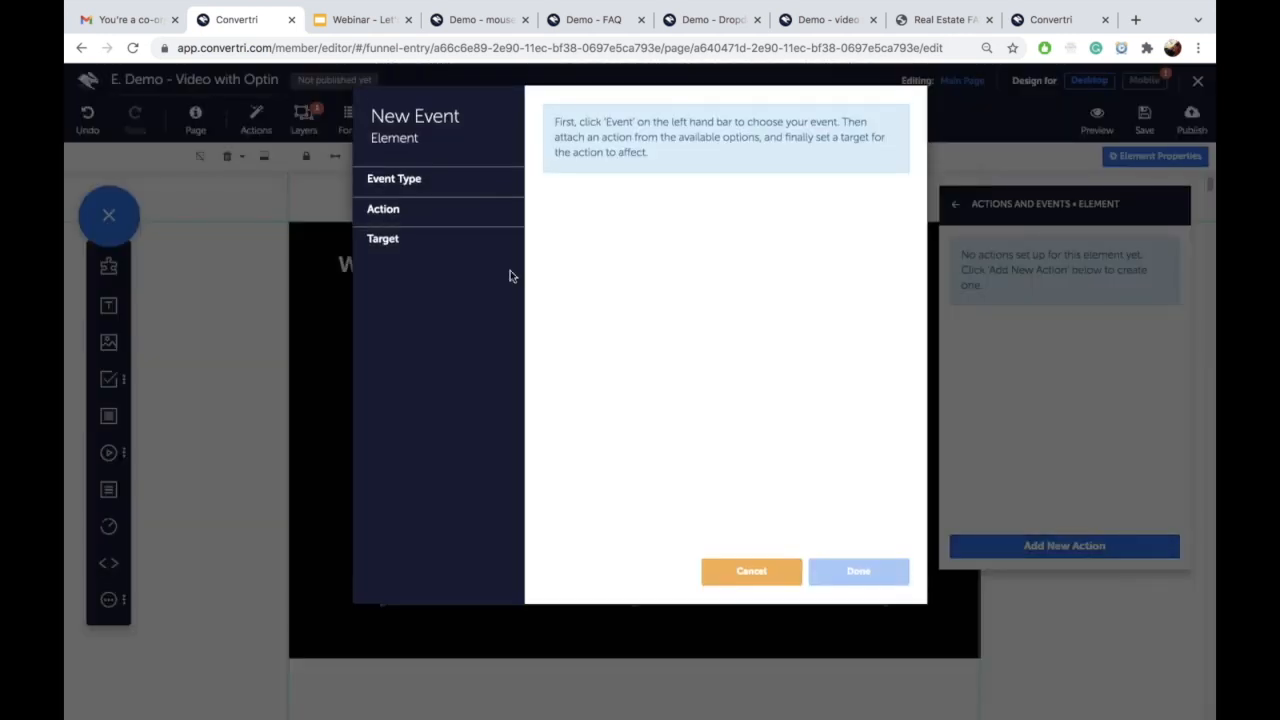
click(429, 183)
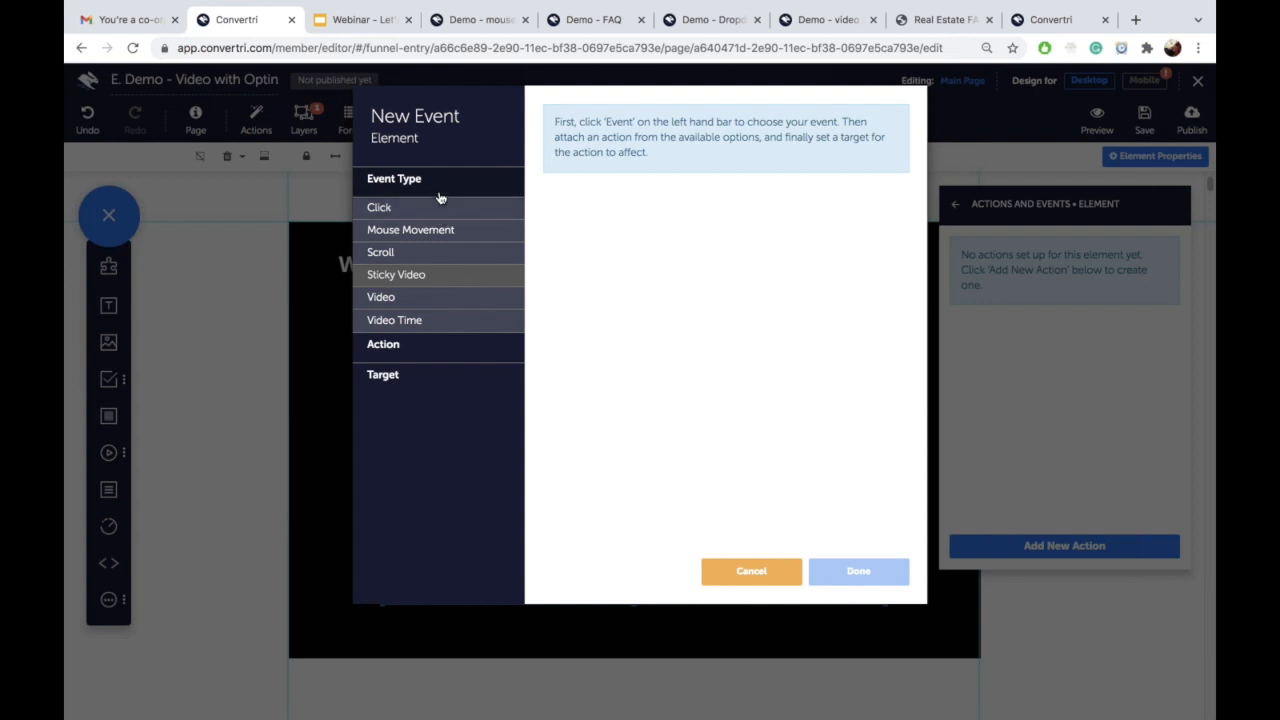
click(429, 320)
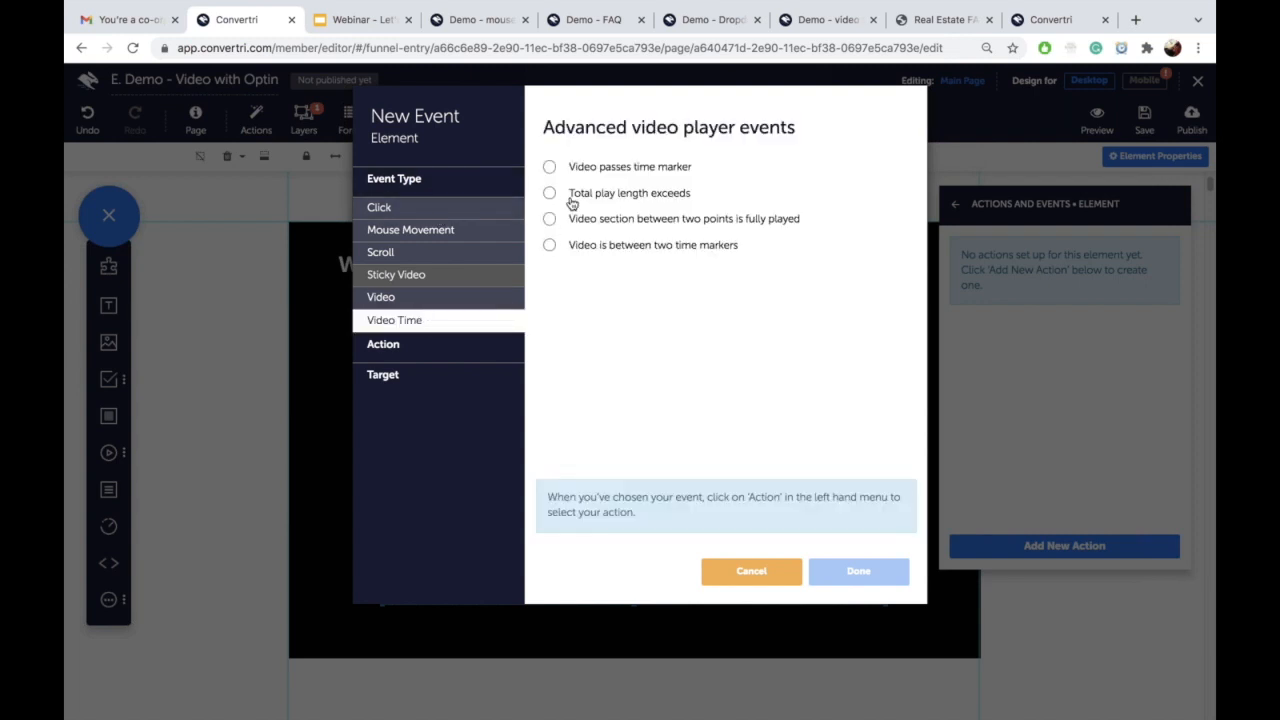
click(550, 168)
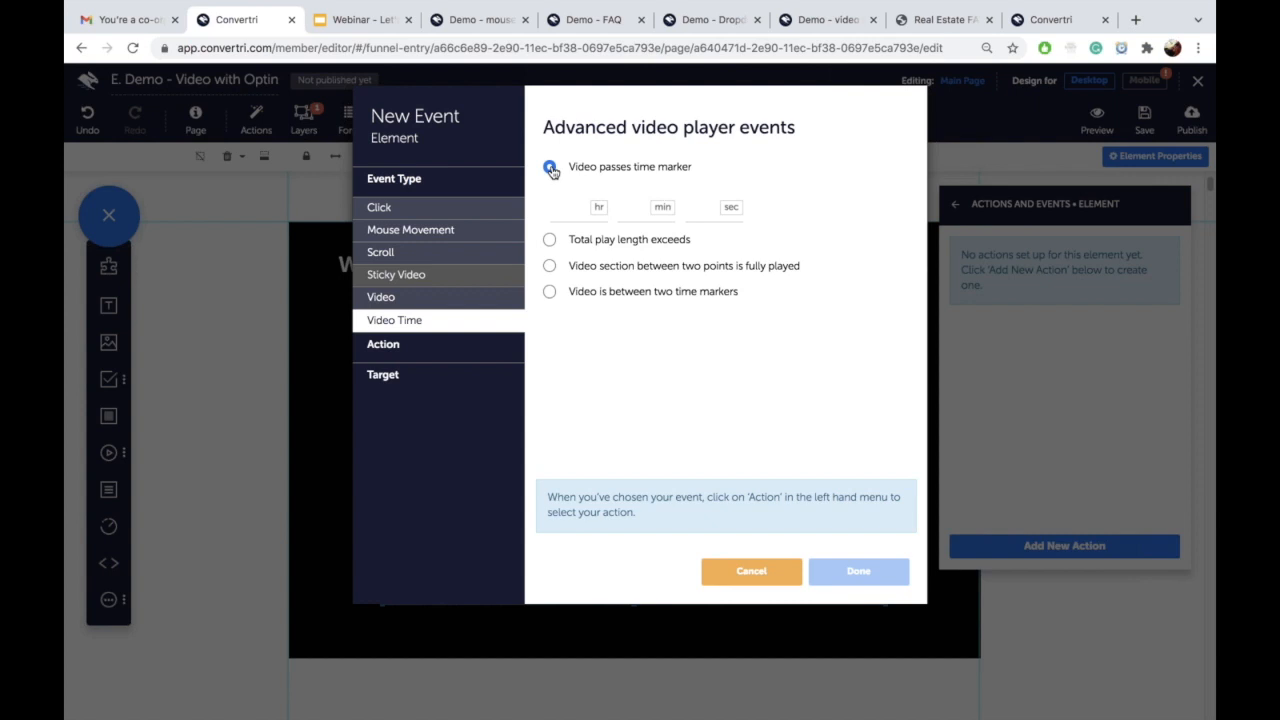
click(708, 207)
text(27)
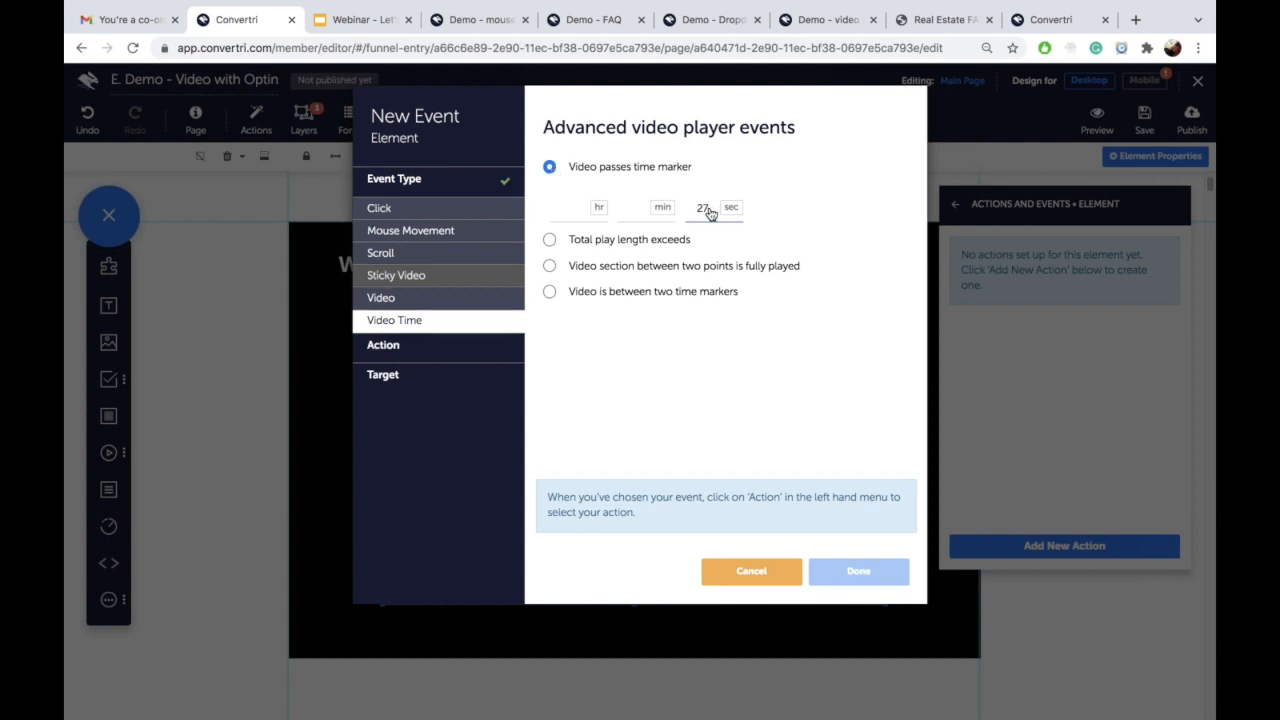
Step: Make the action instantly show the Kitty Pop layer and save it
click(437, 344)
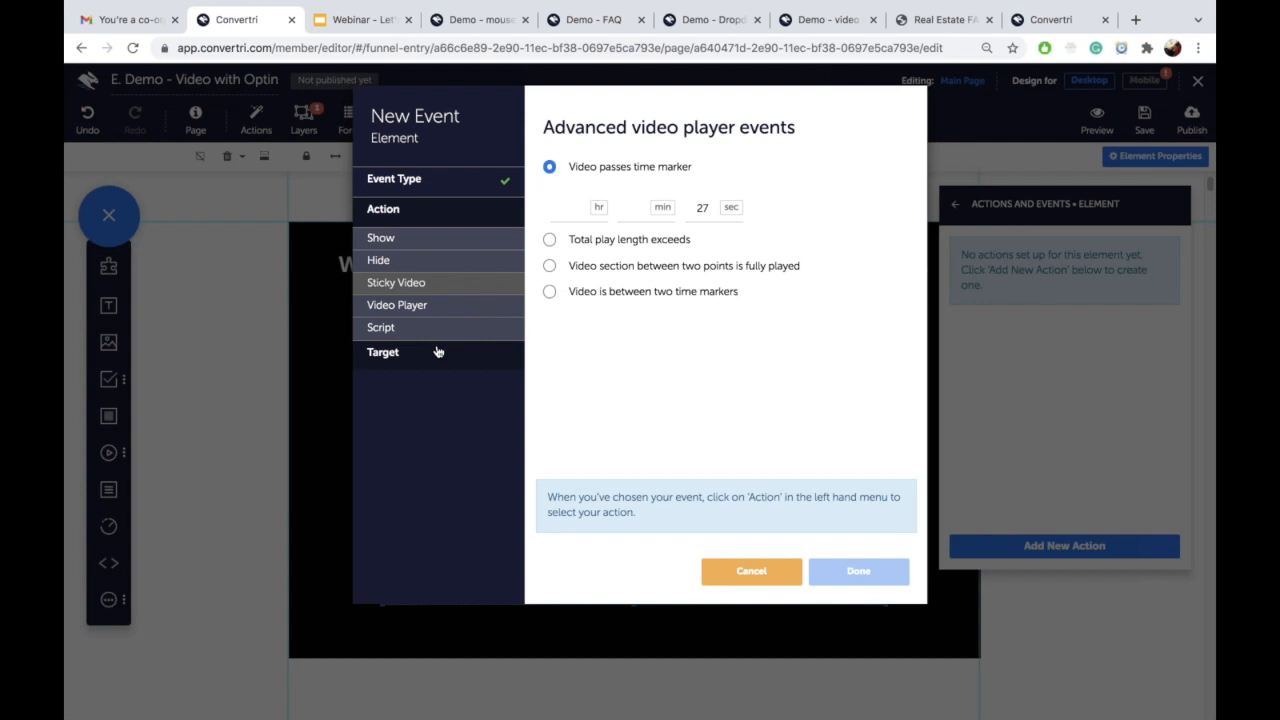
click(432, 243)
click(550, 167)
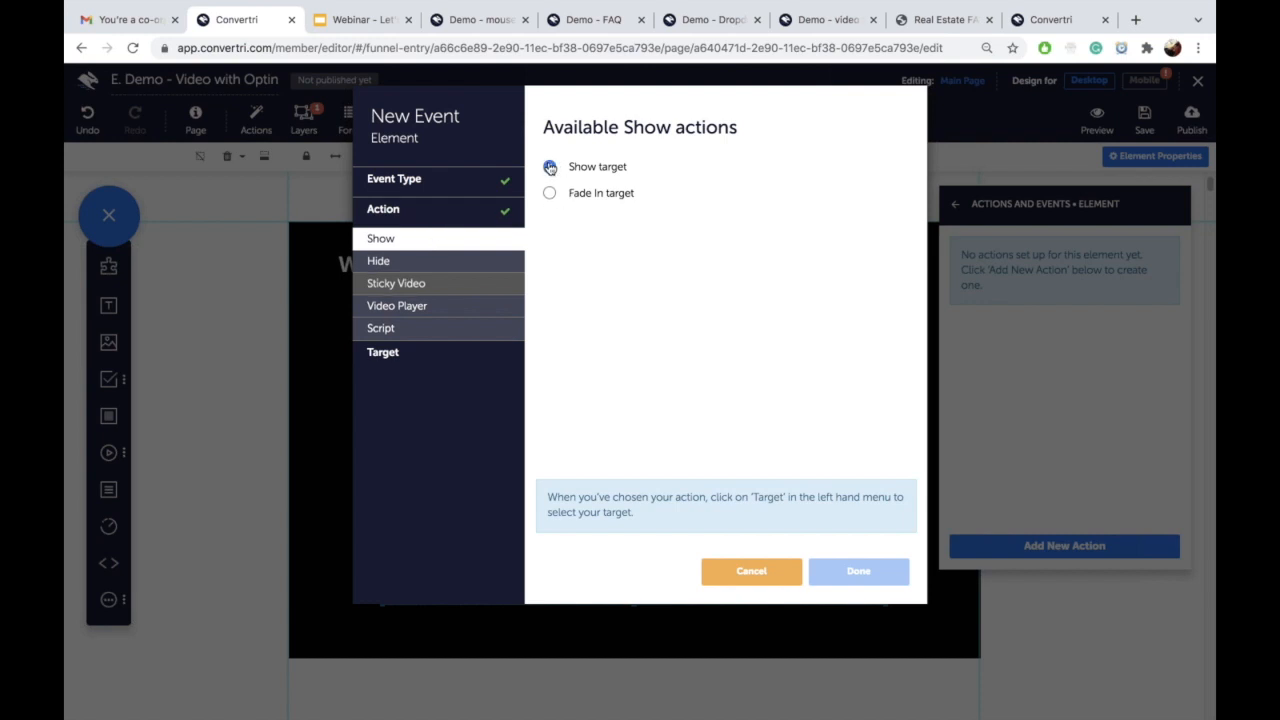
click(477, 358)
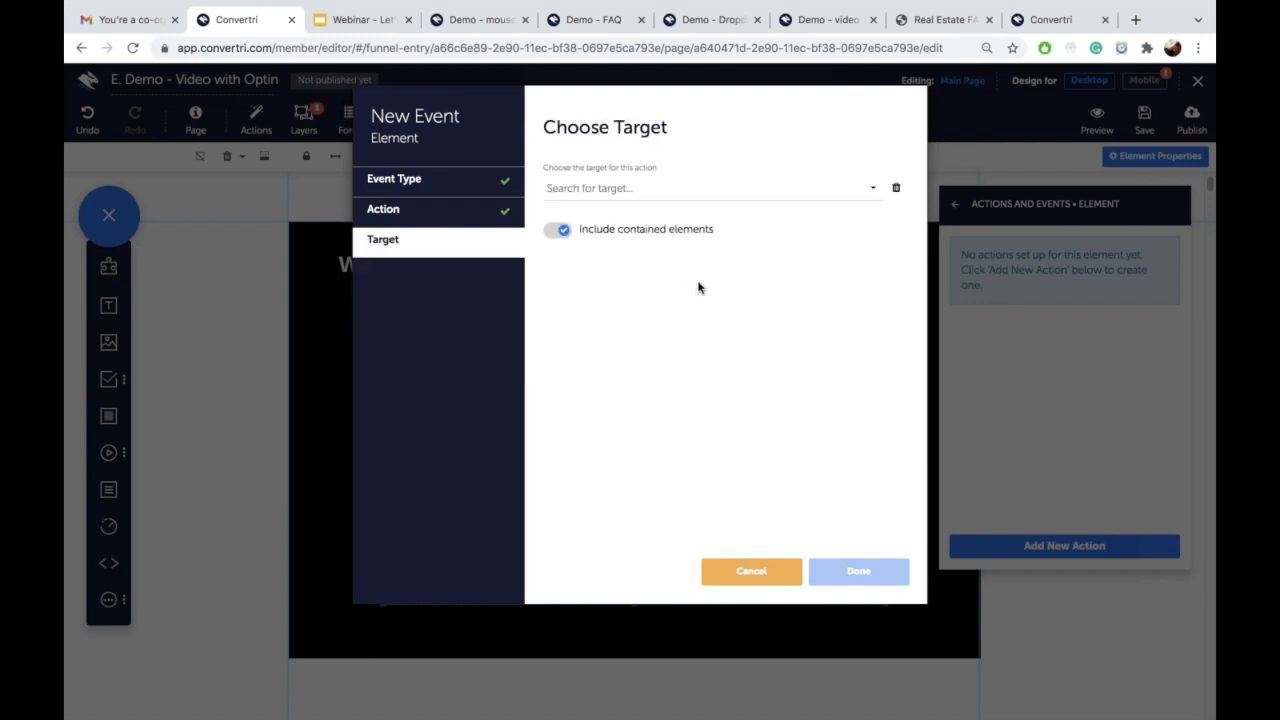
click(699, 187)
click(687, 234)
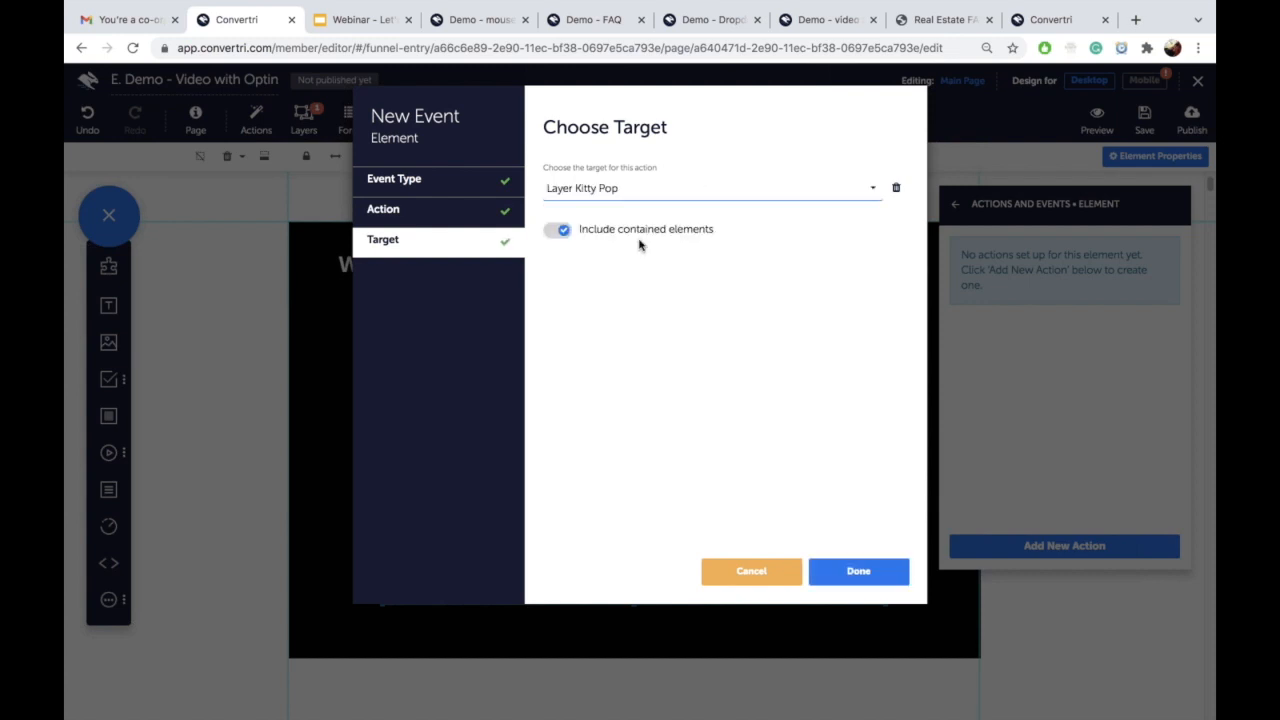
click(862, 571)
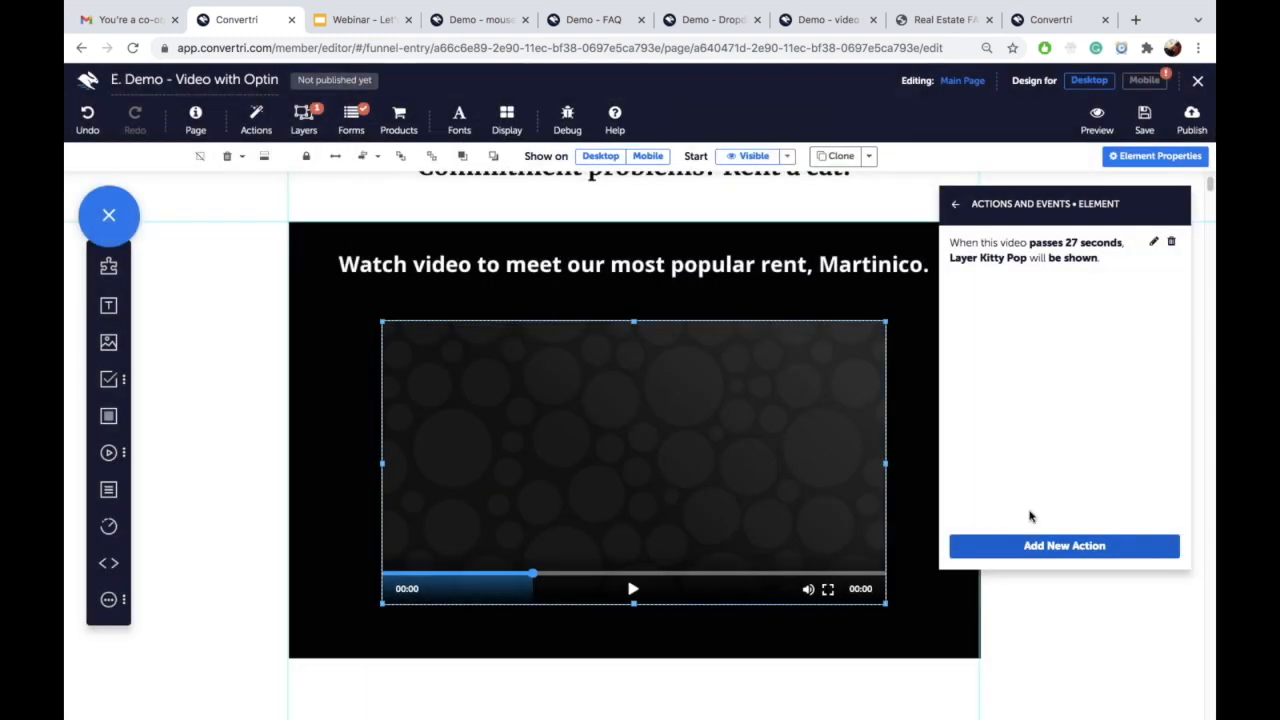
Step: Show the Kitty Pop layer from the layers list and open its actions and events
click(305, 127)
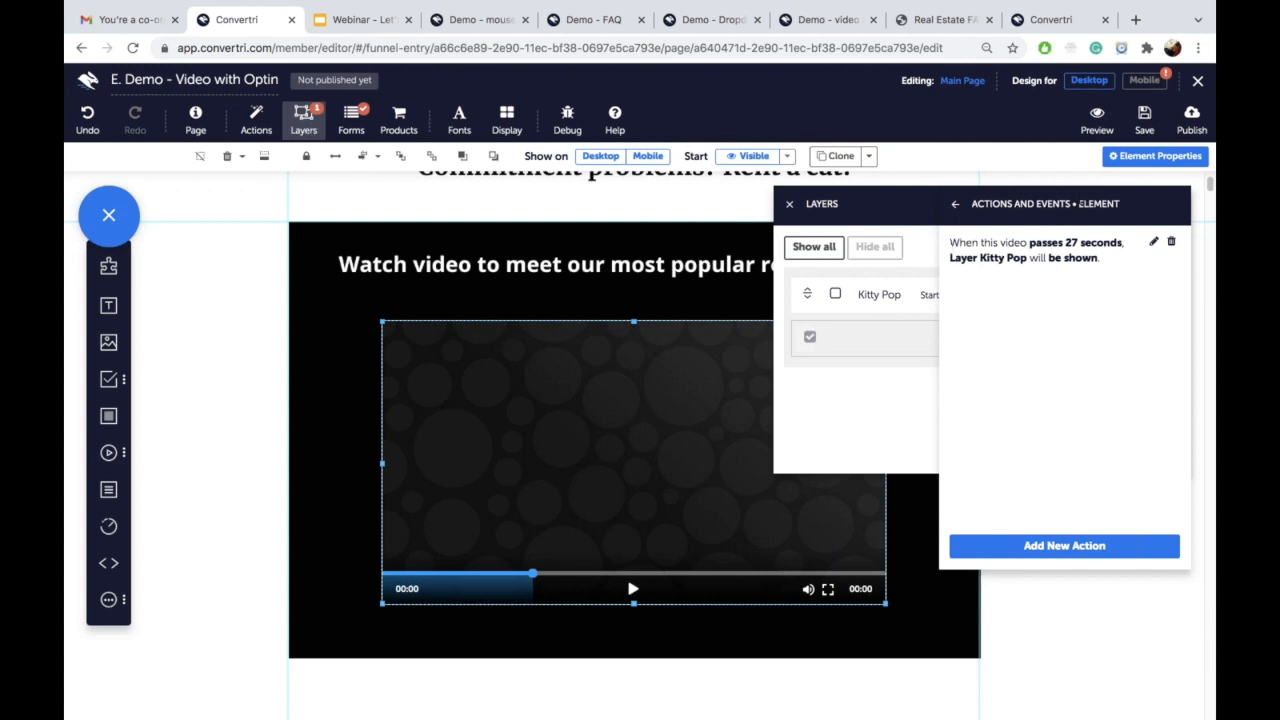
click(1134, 158)
drag(1054, 198, 845, 211)
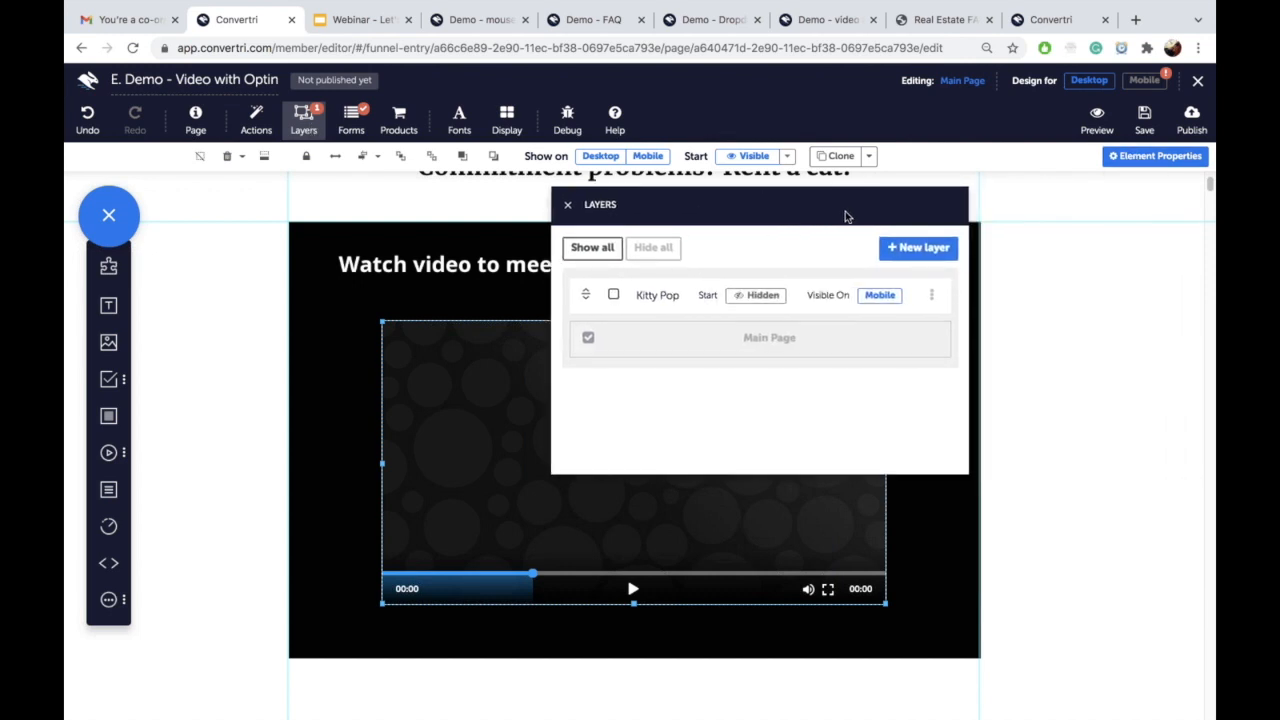
click(931, 295)
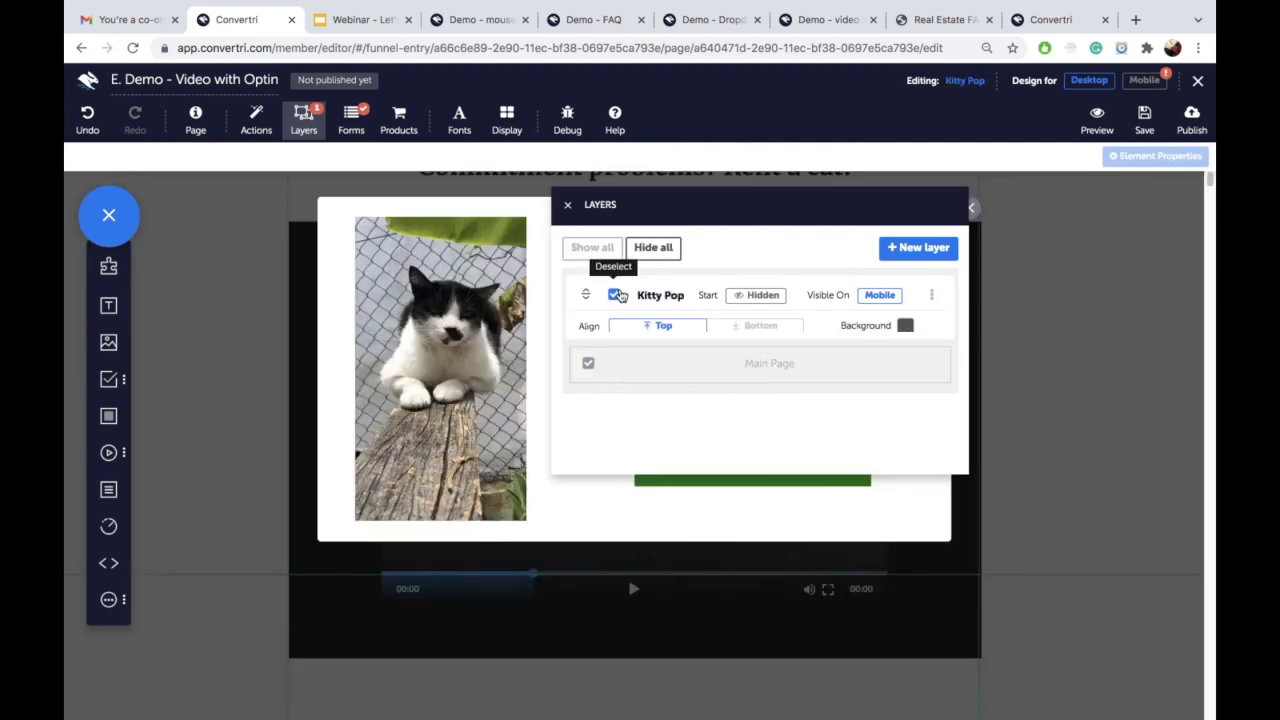
click(614, 295)
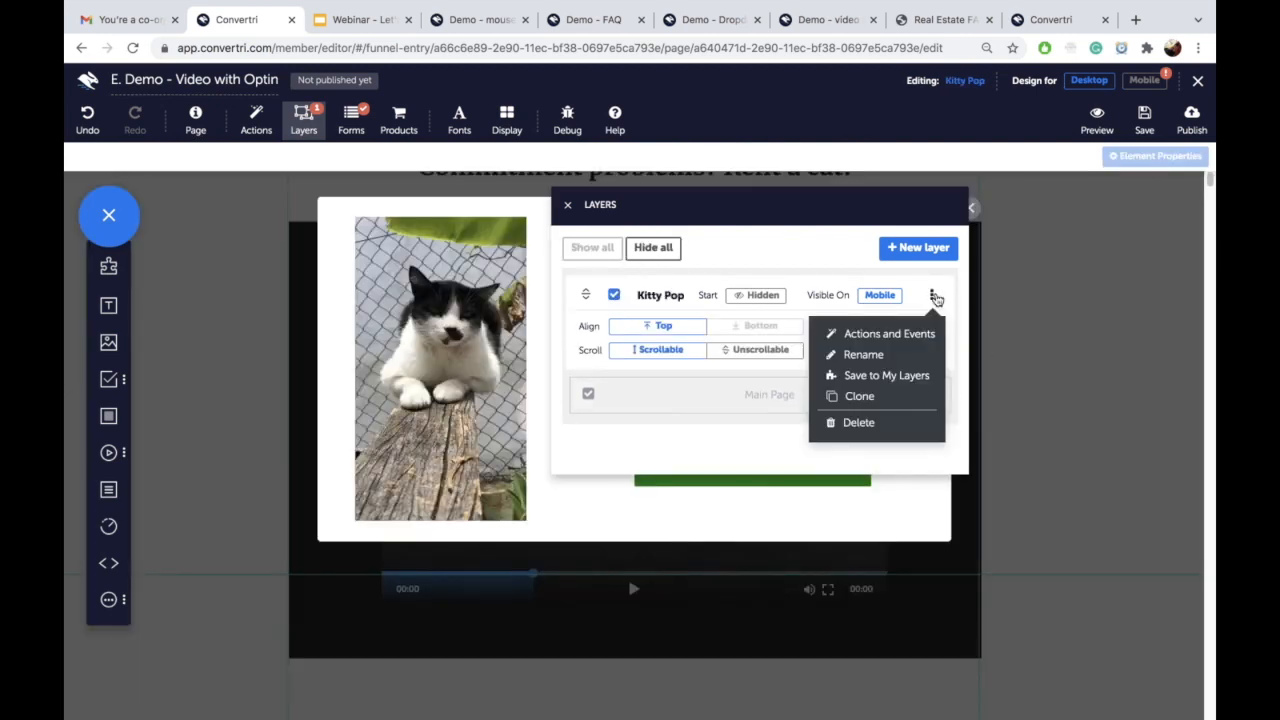
click(895, 333)
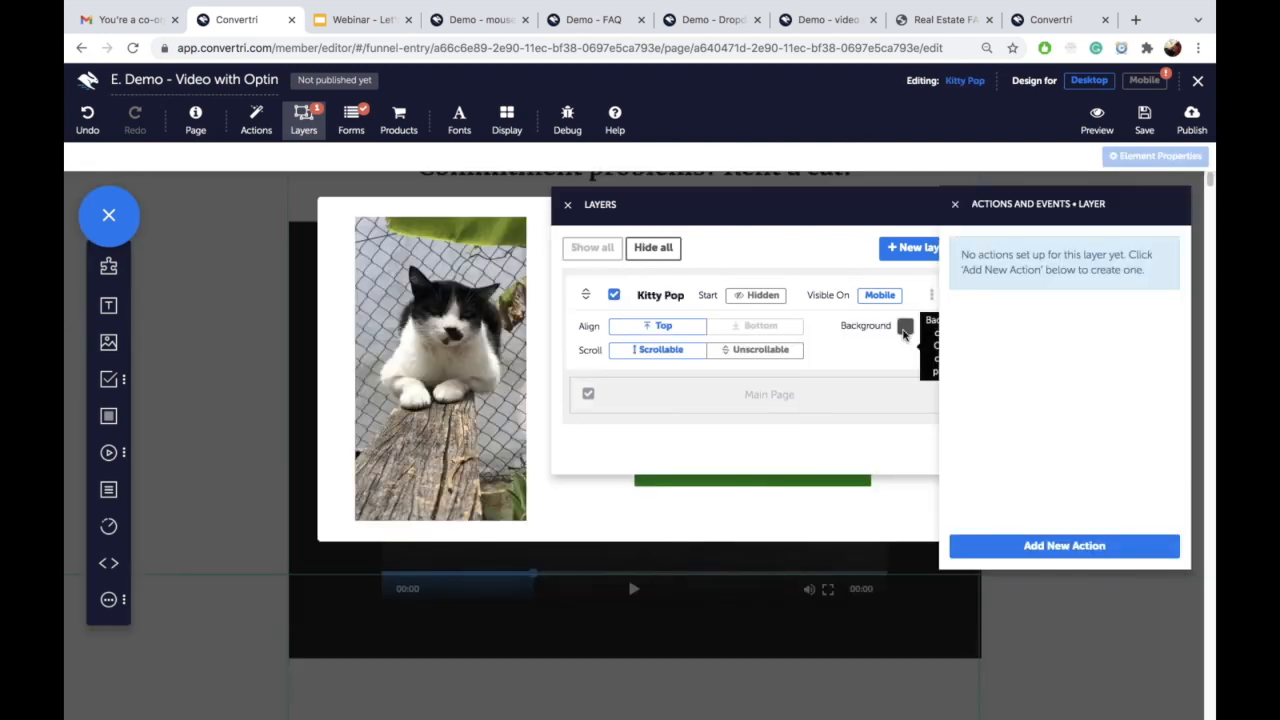
Step: Start a new Kitty Pop action timed 1 second after the layer becomes visible
click(1040, 546)
click(455, 181)
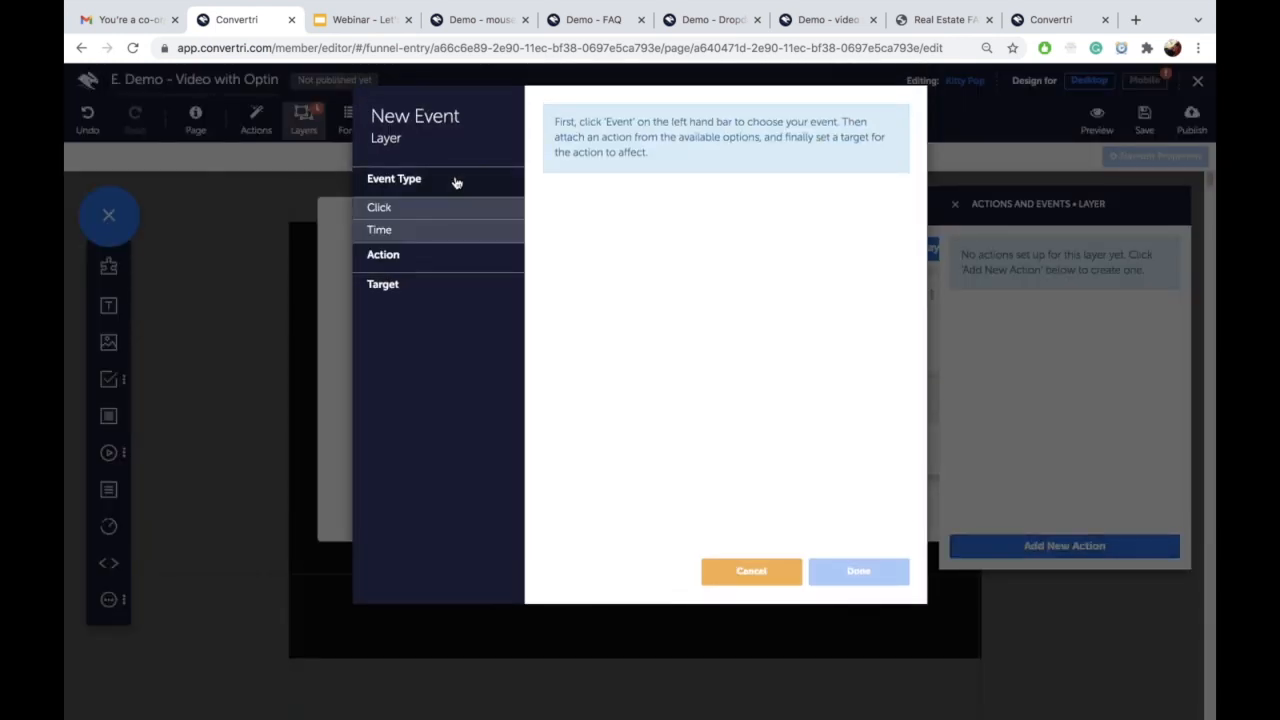
click(440, 234)
click(548, 168)
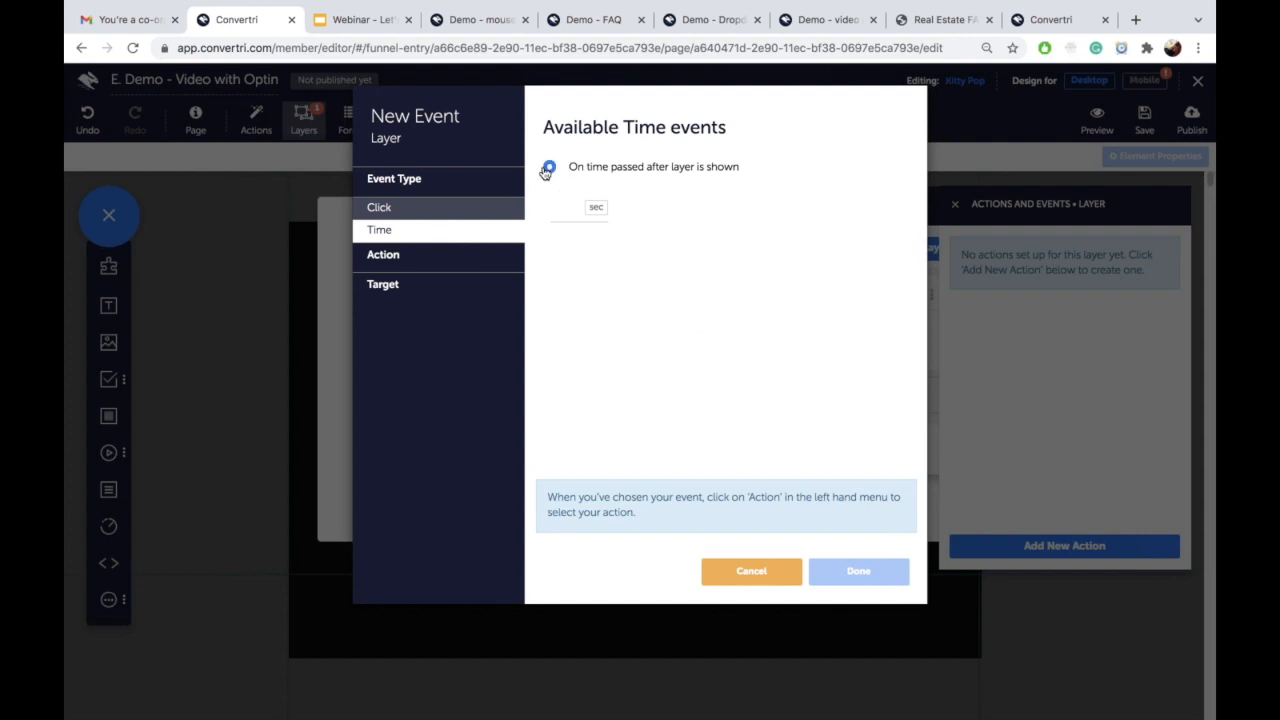
click(571, 210)
text(1)
Step: Make that timed action pause the video, save it, and close the panels
click(457, 257)
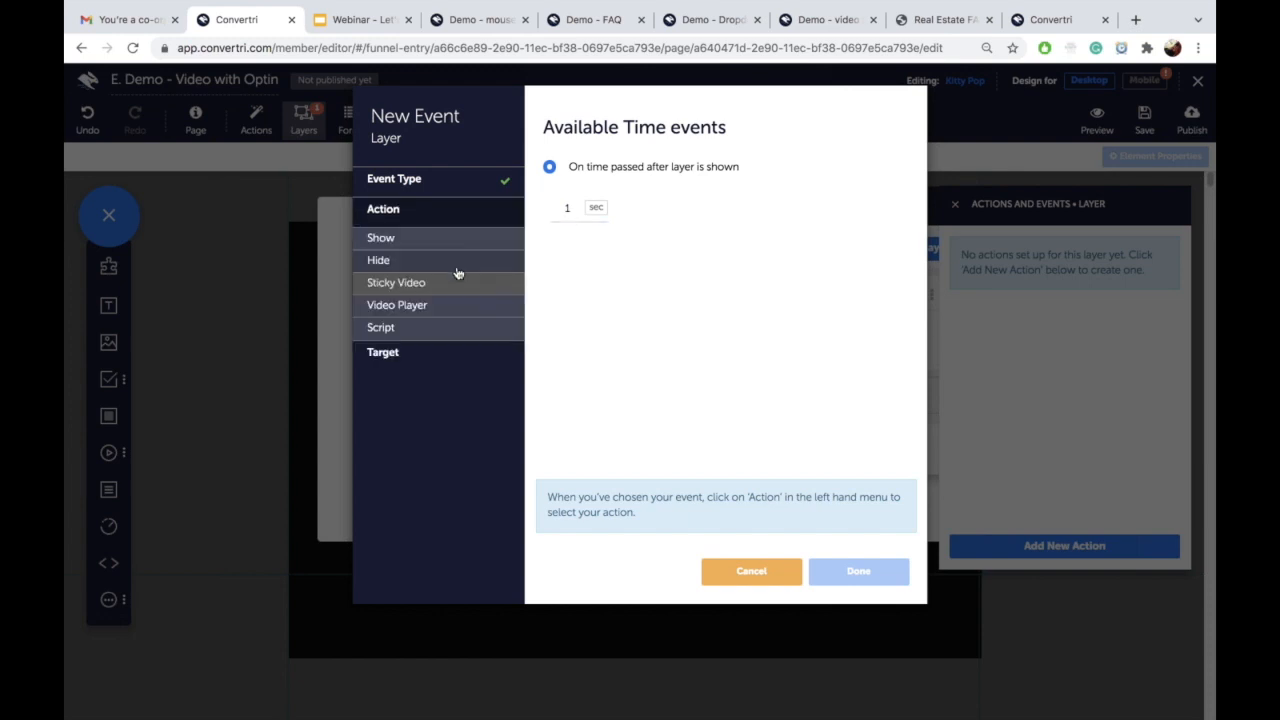
click(460, 306)
click(550, 279)
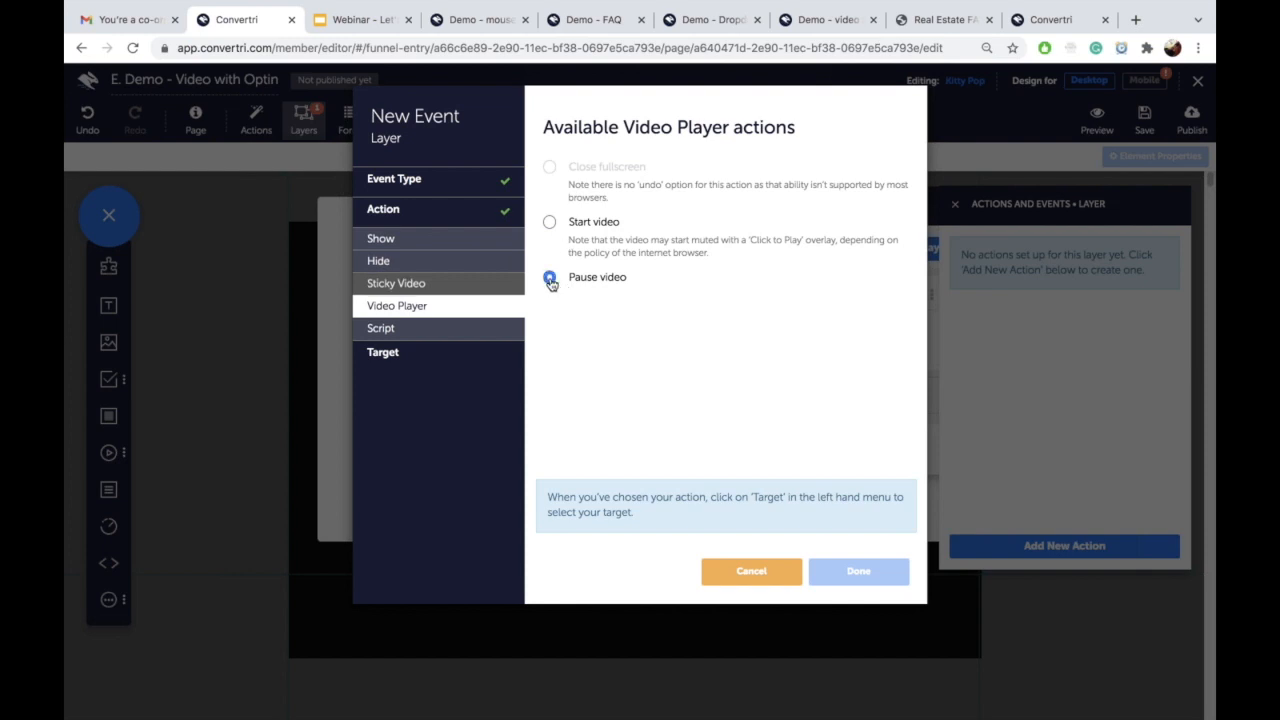
click(474, 350)
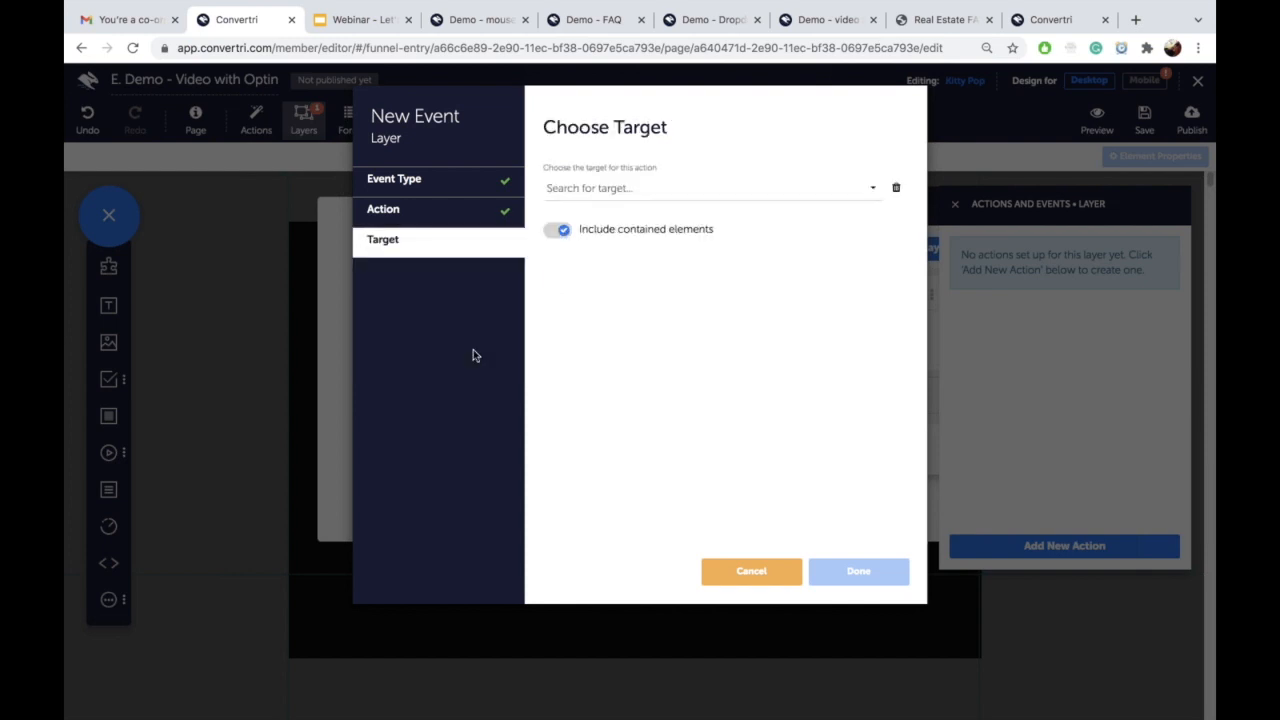
click(581, 188)
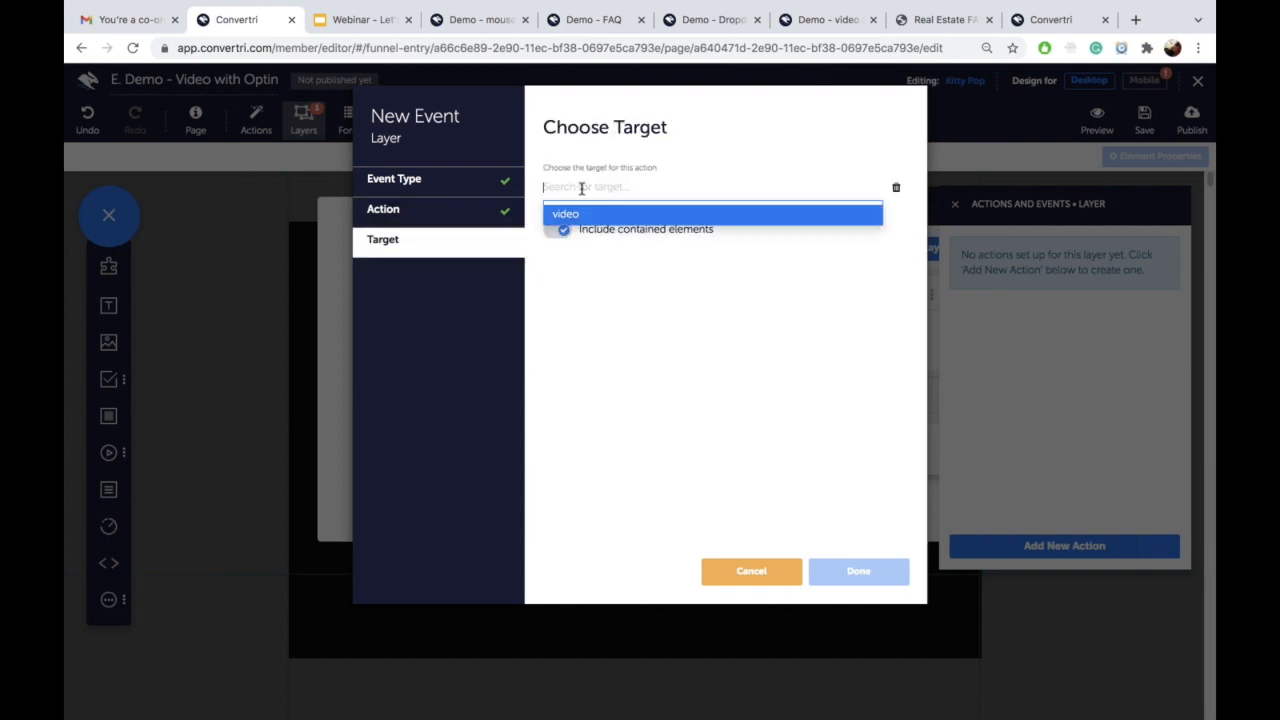
click(637, 215)
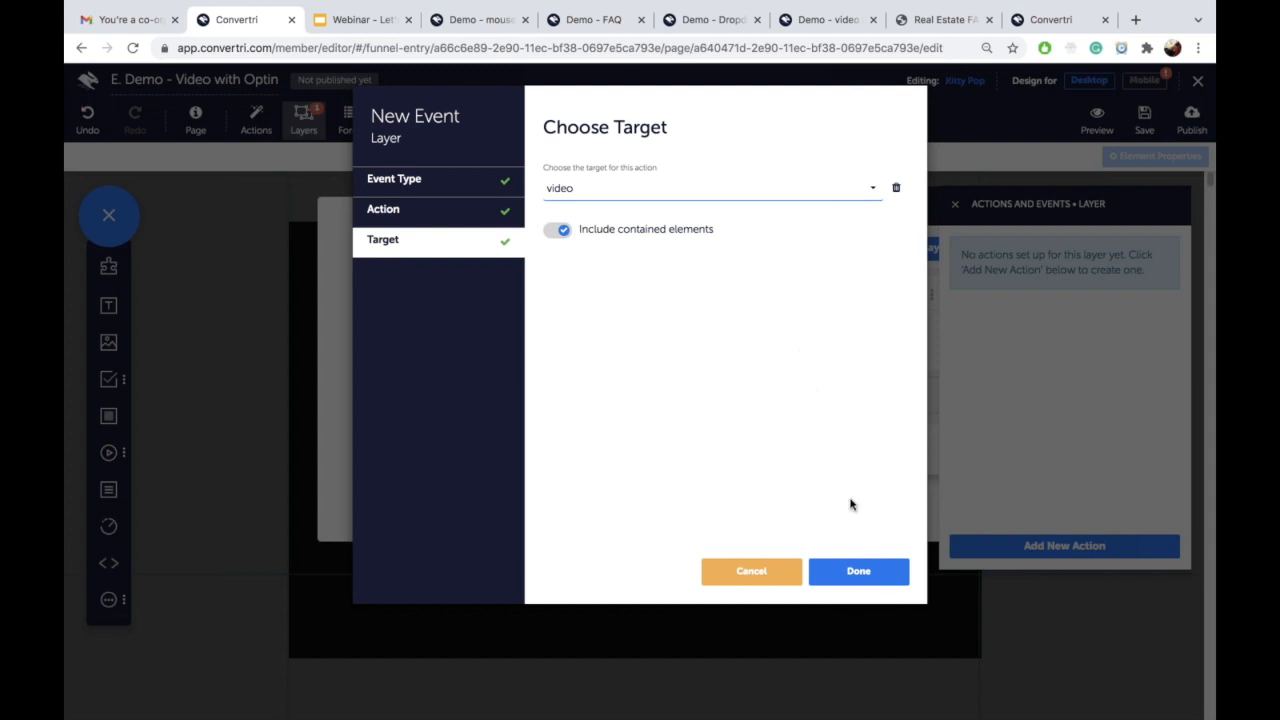
click(848, 577)
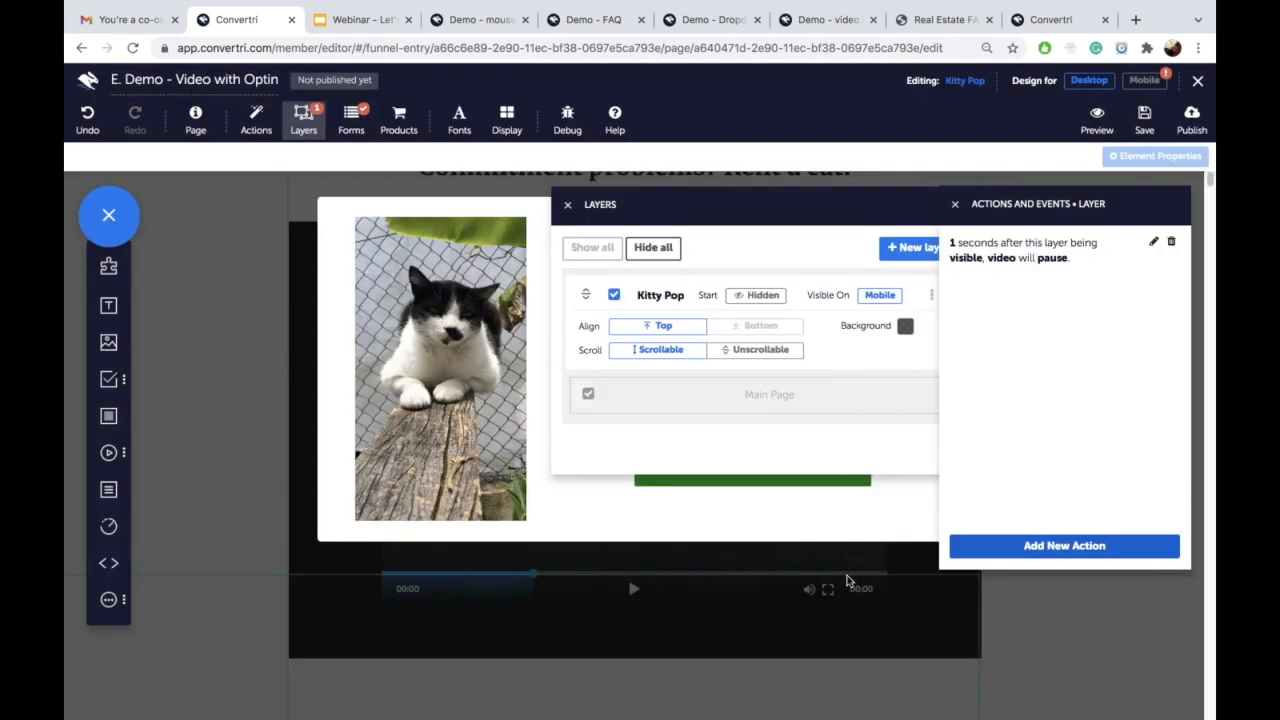
click(567, 204)
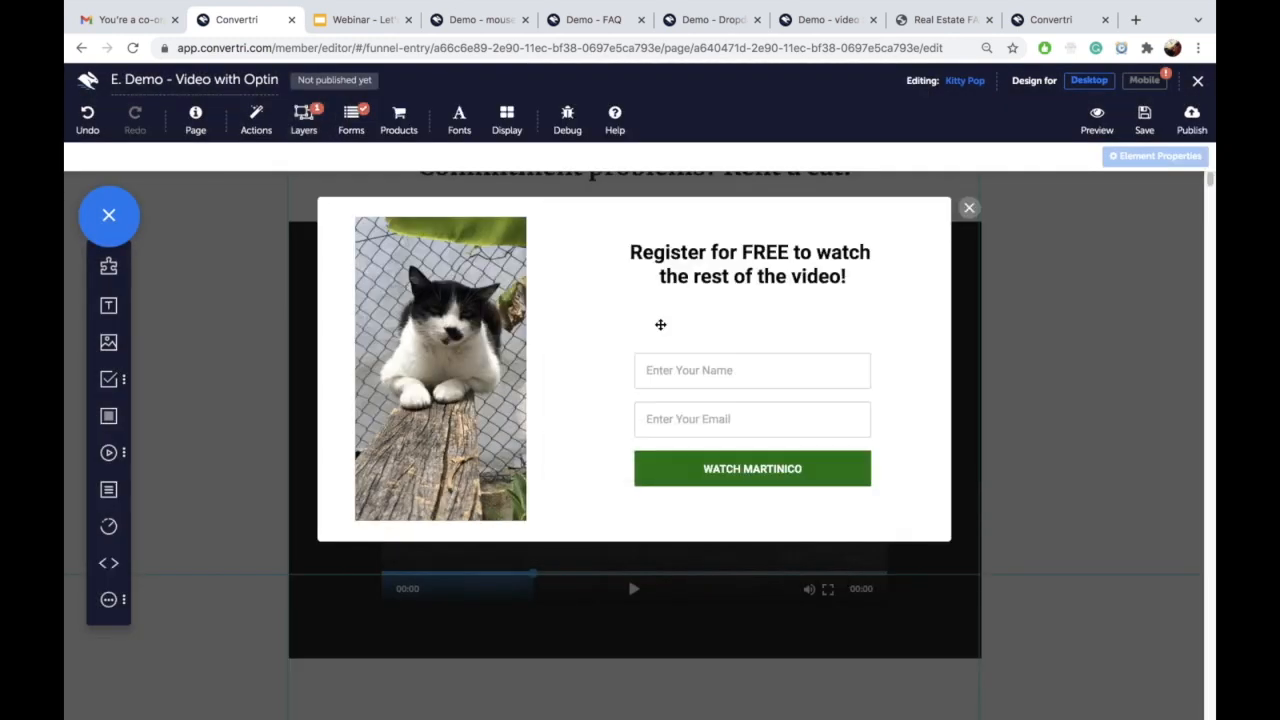
Step: Start a new WATCH MARTINICO button action triggered on form submit click
click(689, 473)
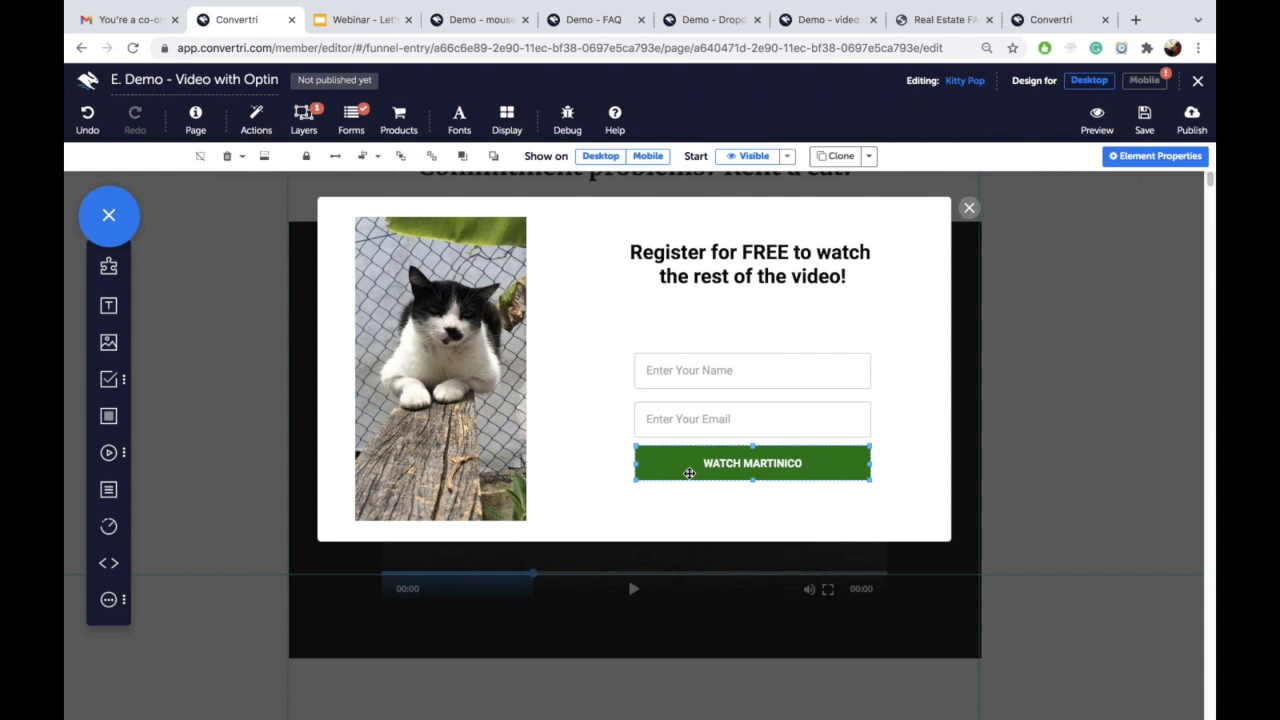
click(1143, 157)
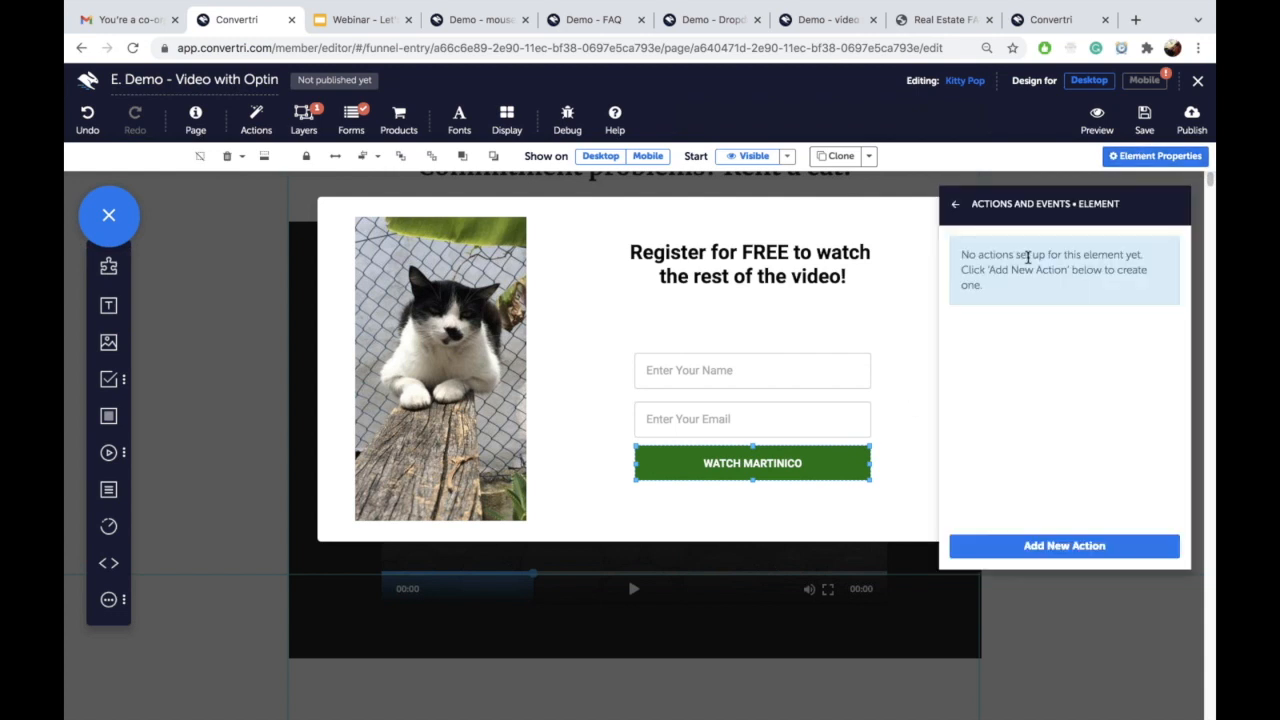
click(1021, 548)
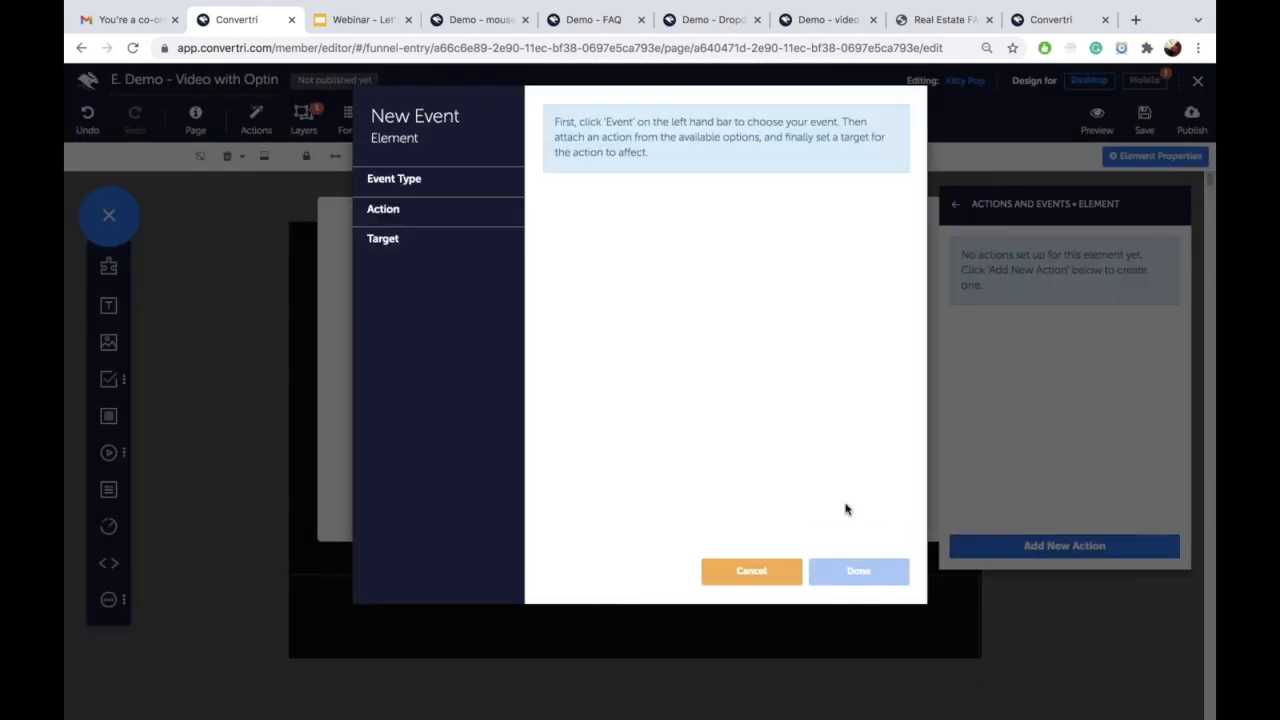
click(452, 185)
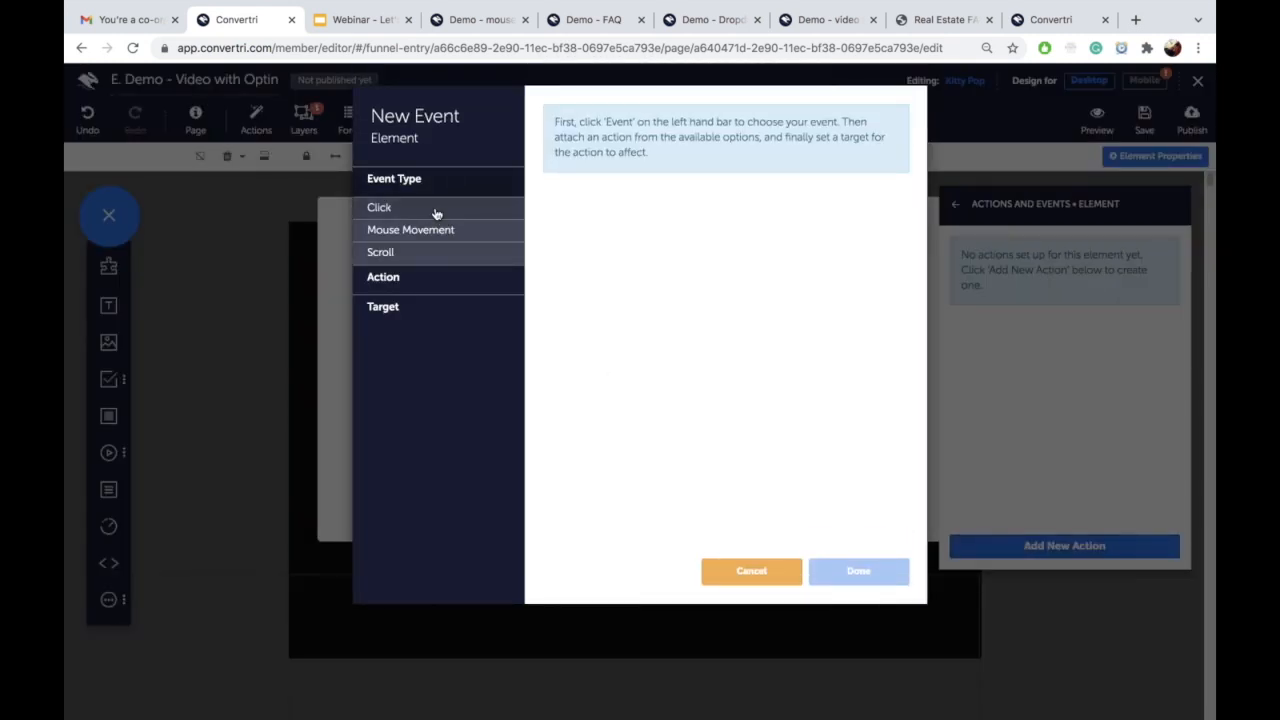
click(436, 210)
click(549, 220)
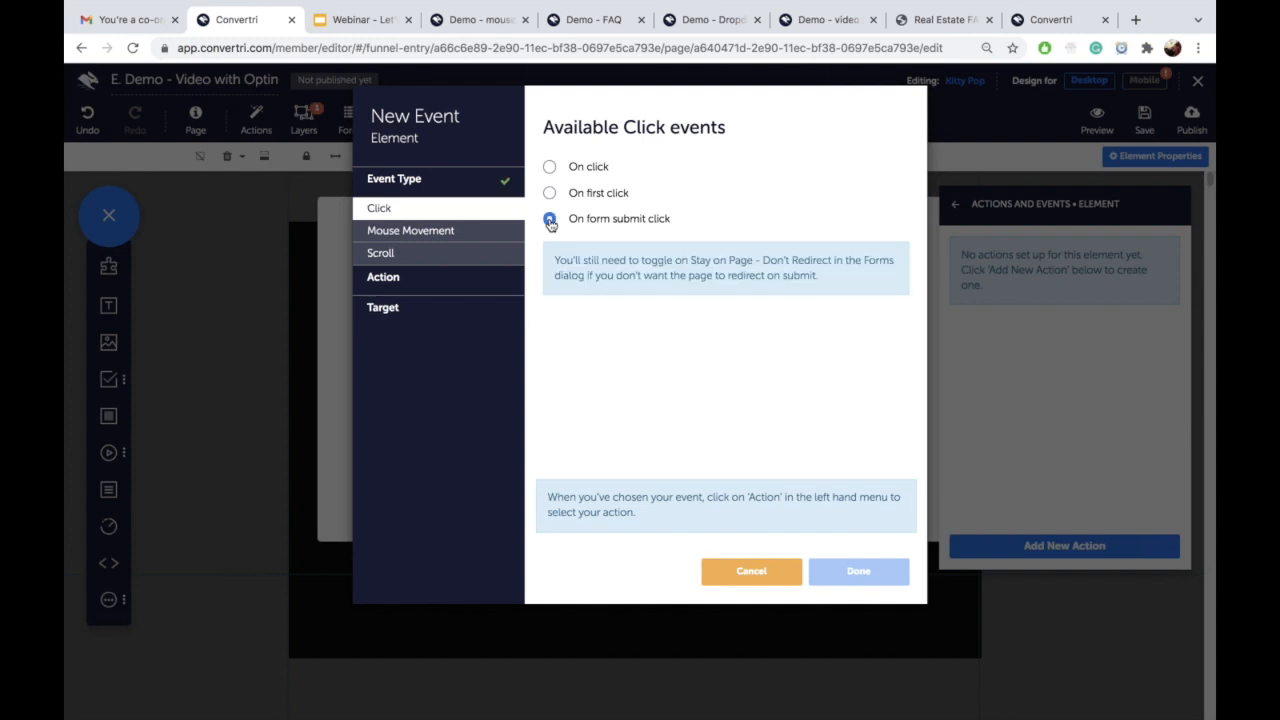
Step: Set the action to Hide target on Layer Kitty Pop and save it
click(449, 283)
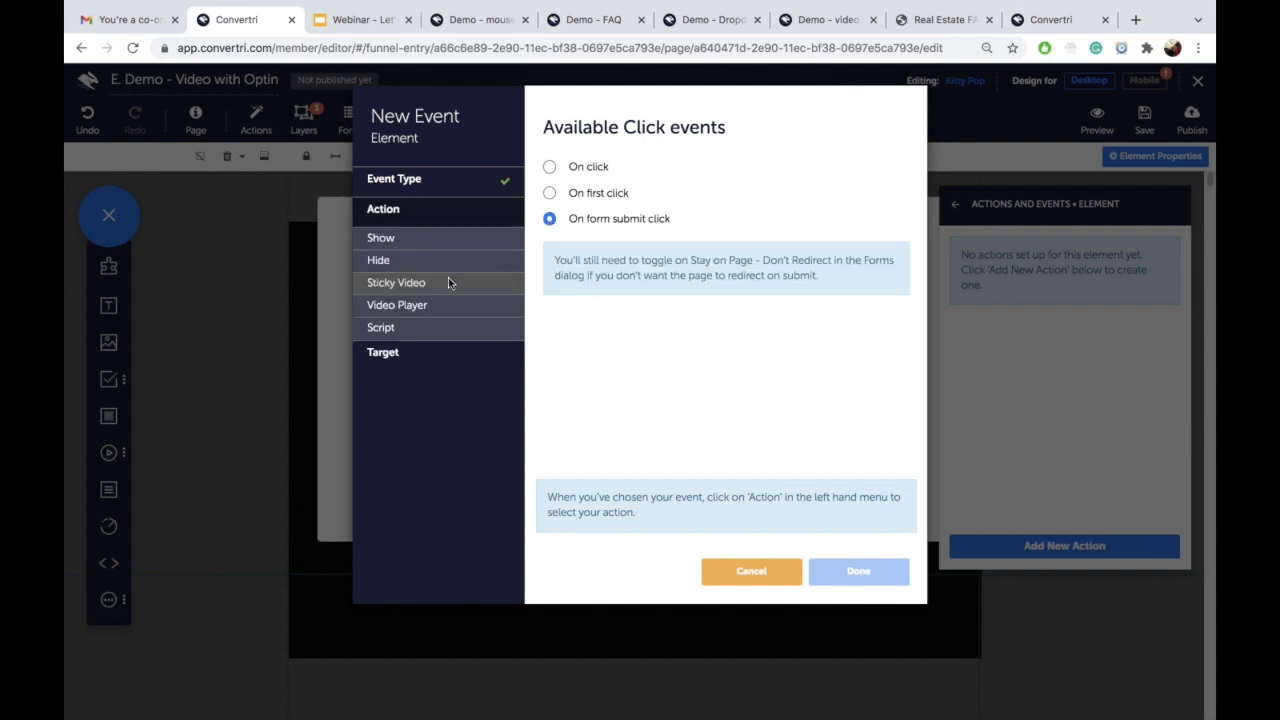
click(446, 262)
click(549, 167)
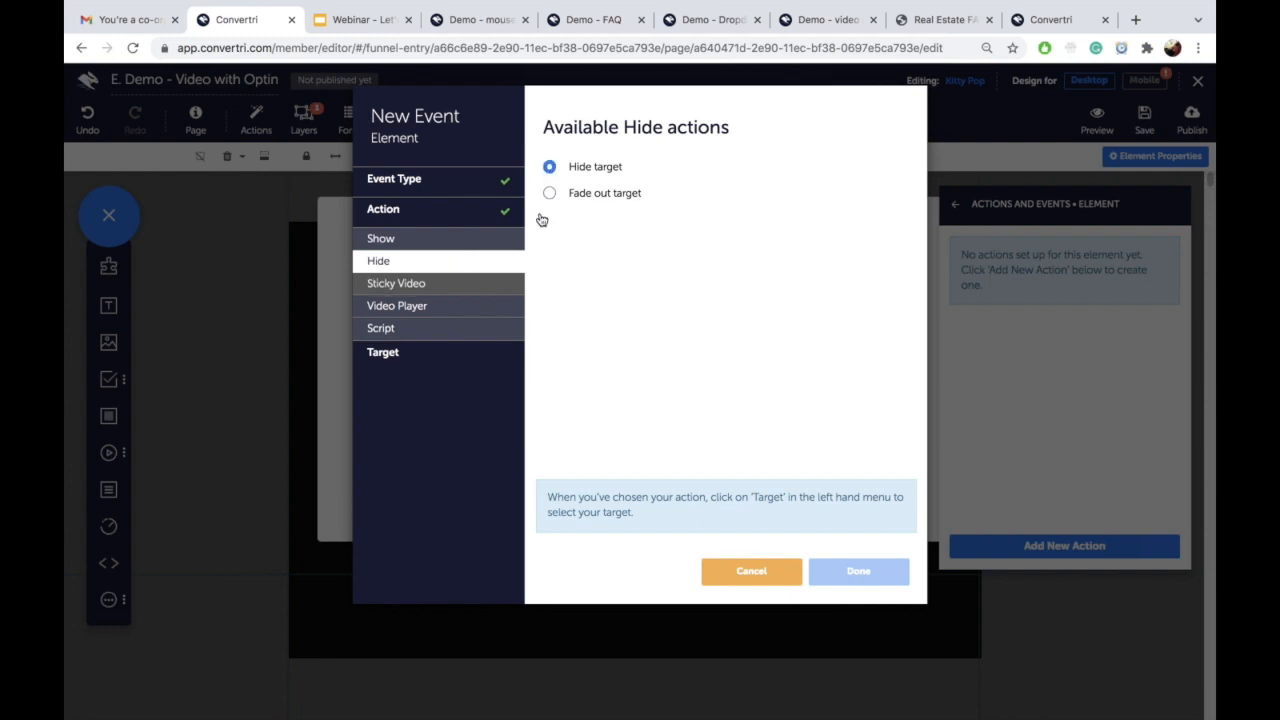
click(476, 352)
click(643, 190)
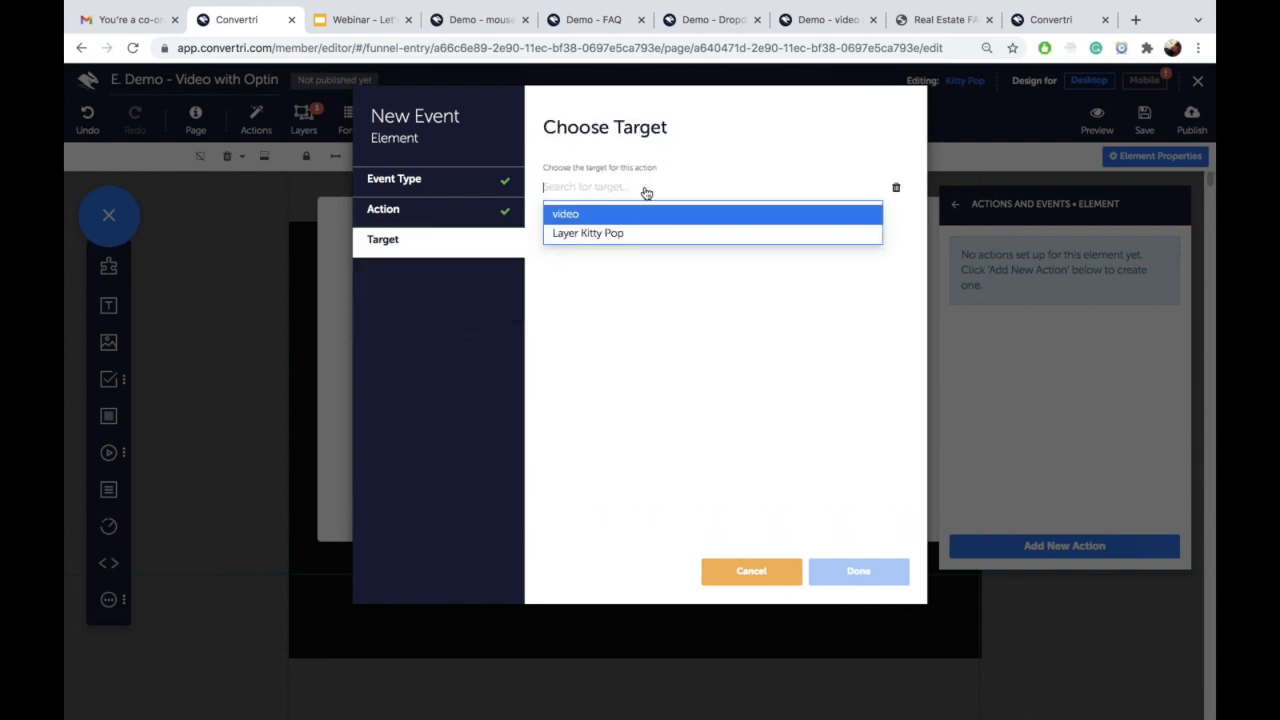
click(646, 234)
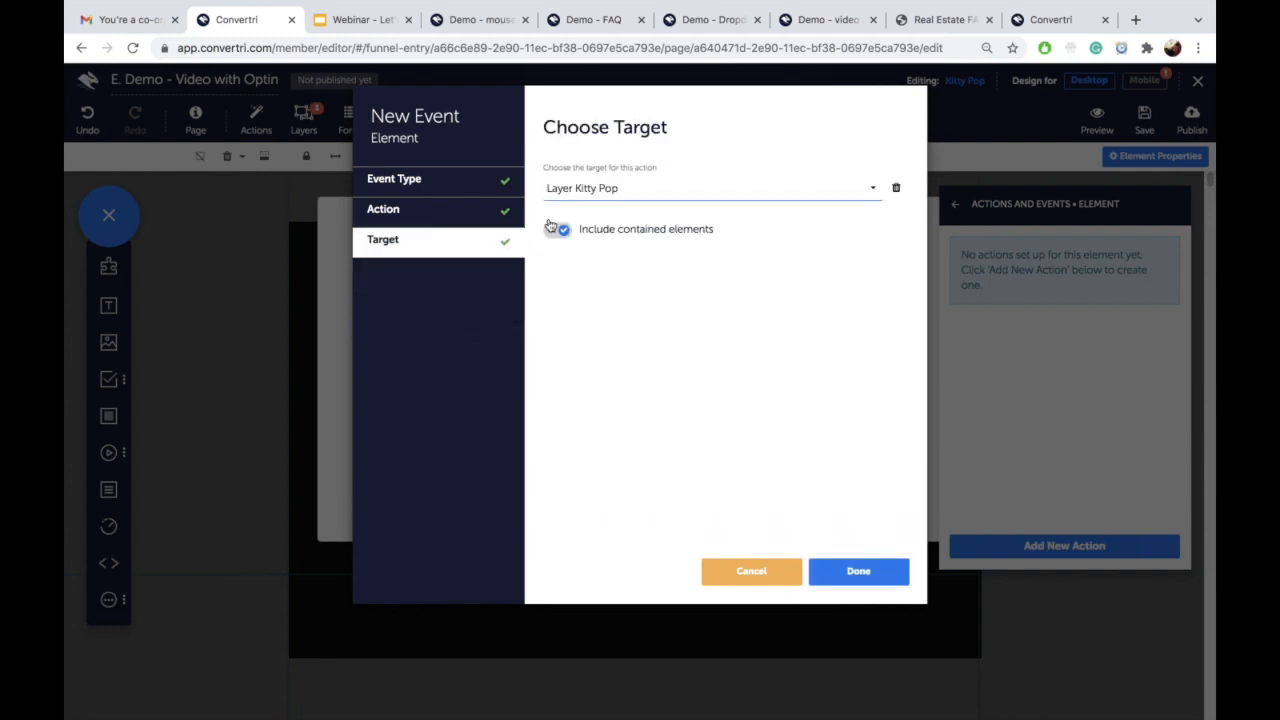
click(868, 577)
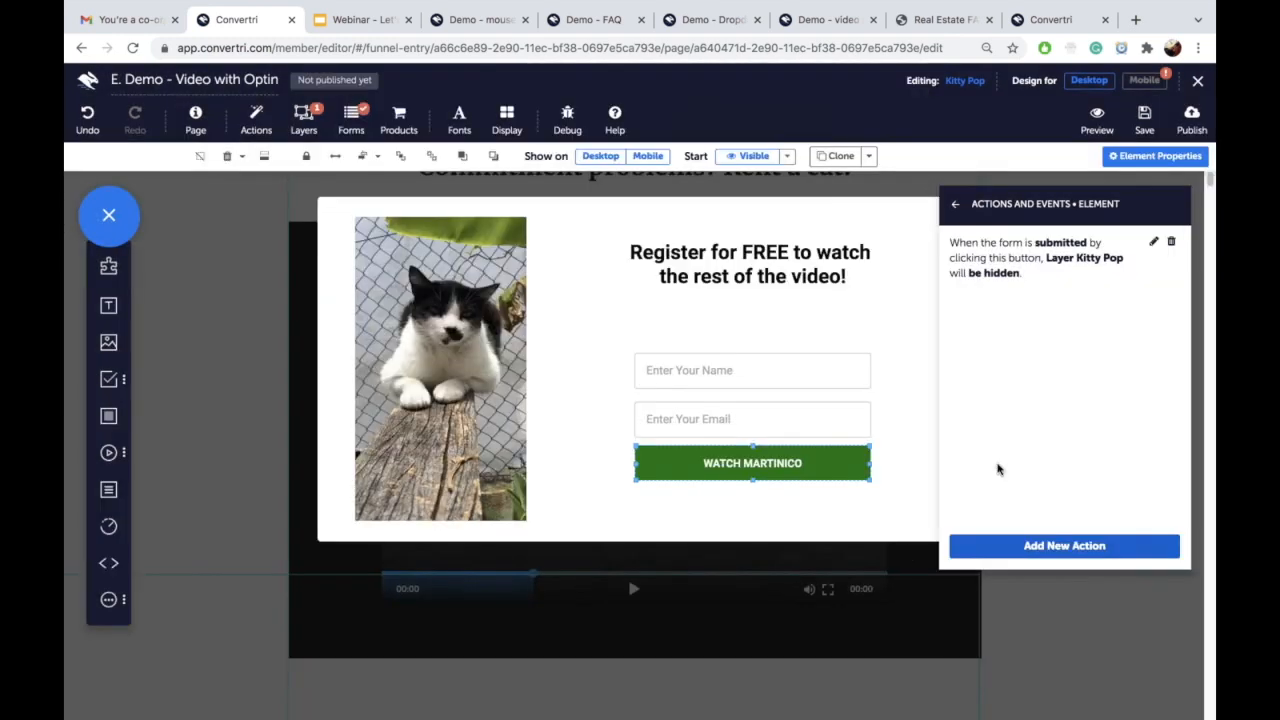
Step: Add a second button action triggered on form submit click
click(1004, 540)
click(453, 184)
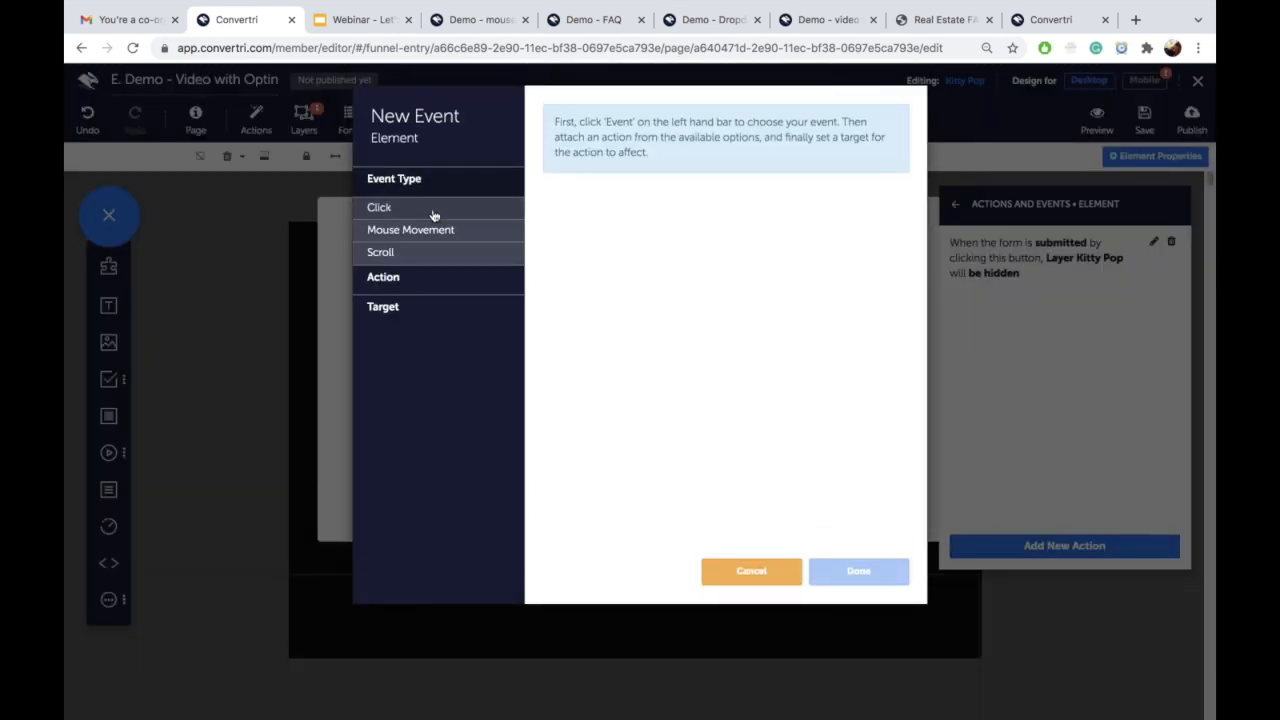
click(440, 209)
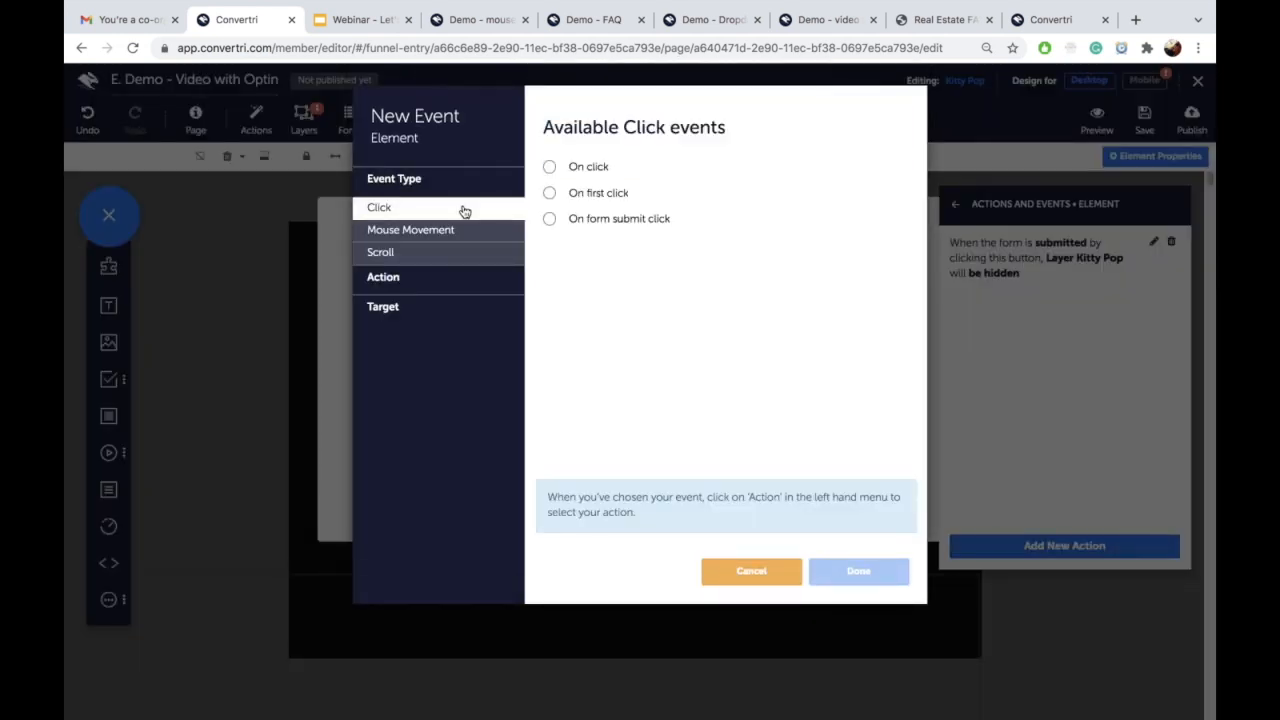
click(549, 166)
click(472, 279)
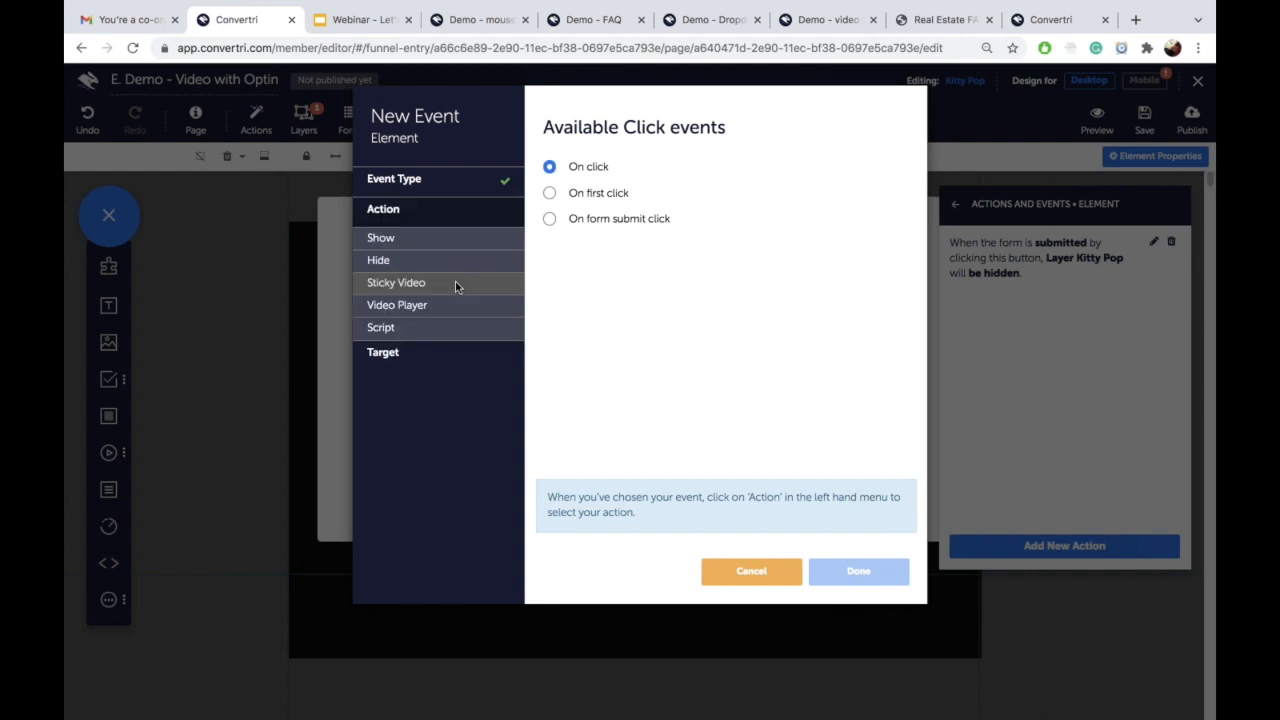
click(550, 219)
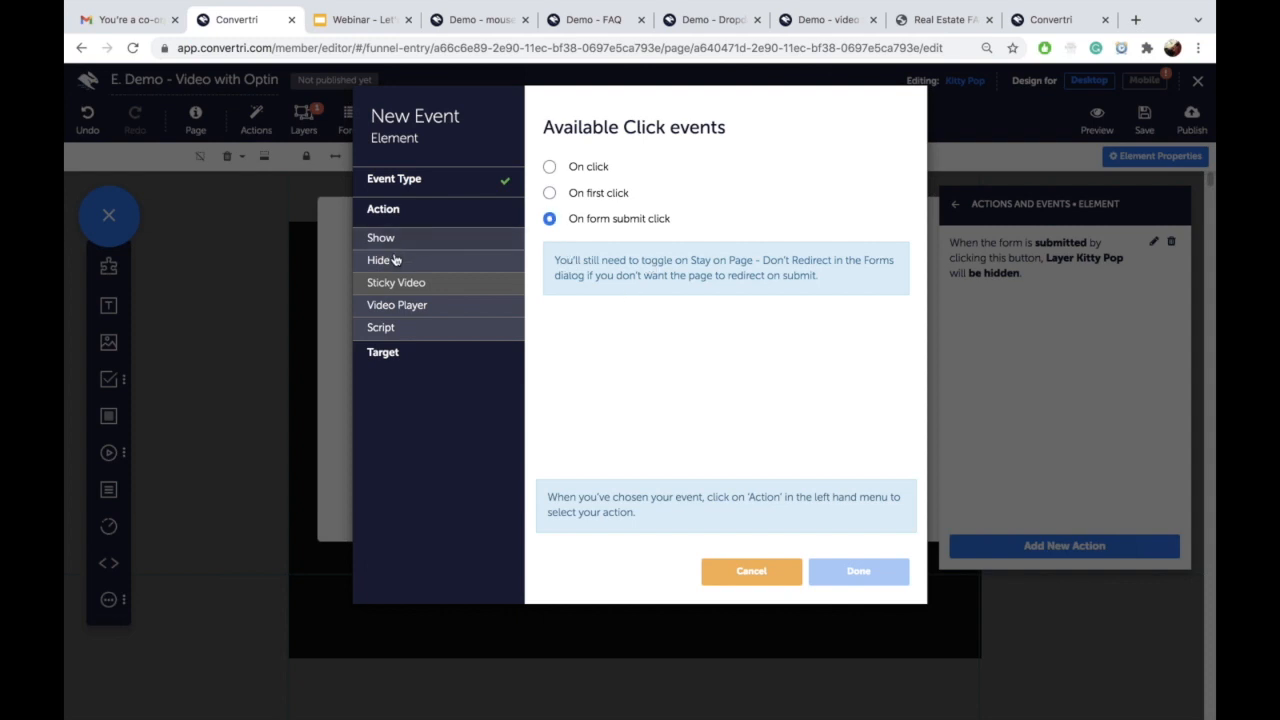
Step: Make it a Video Player Start video action targeting the video, then save the page
click(422, 306)
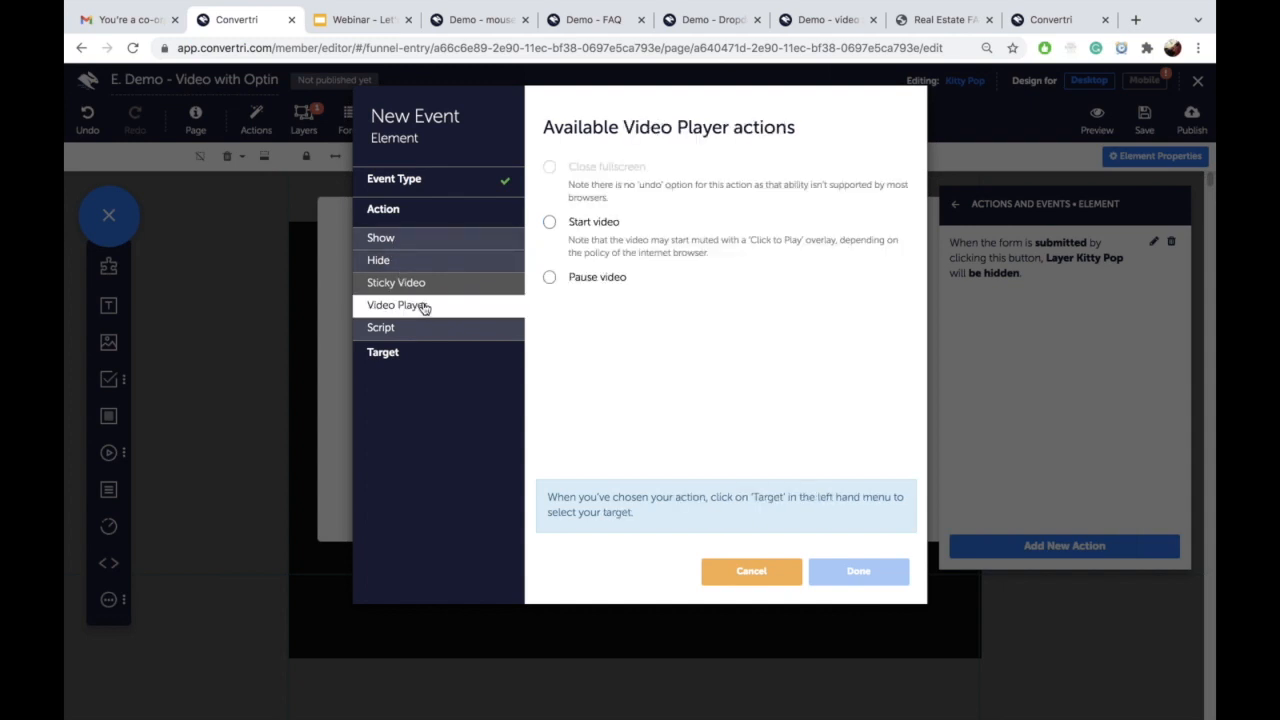
click(549, 223)
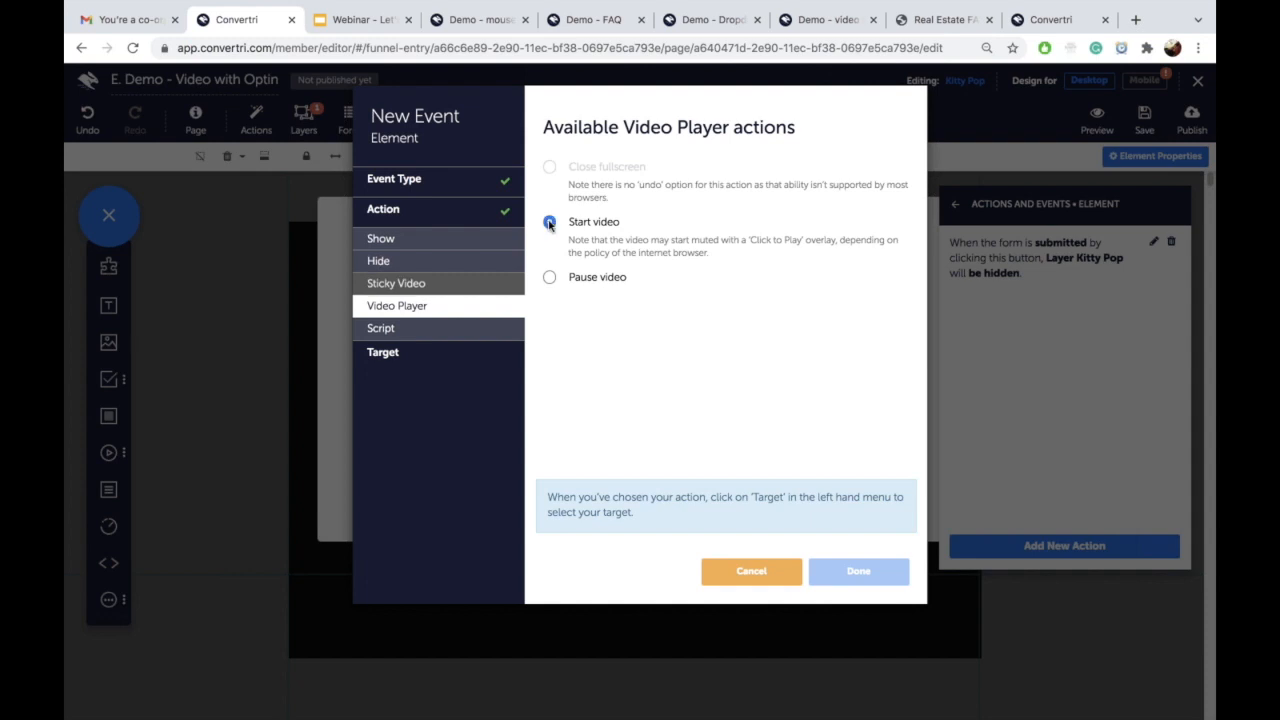
click(460, 362)
click(624, 190)
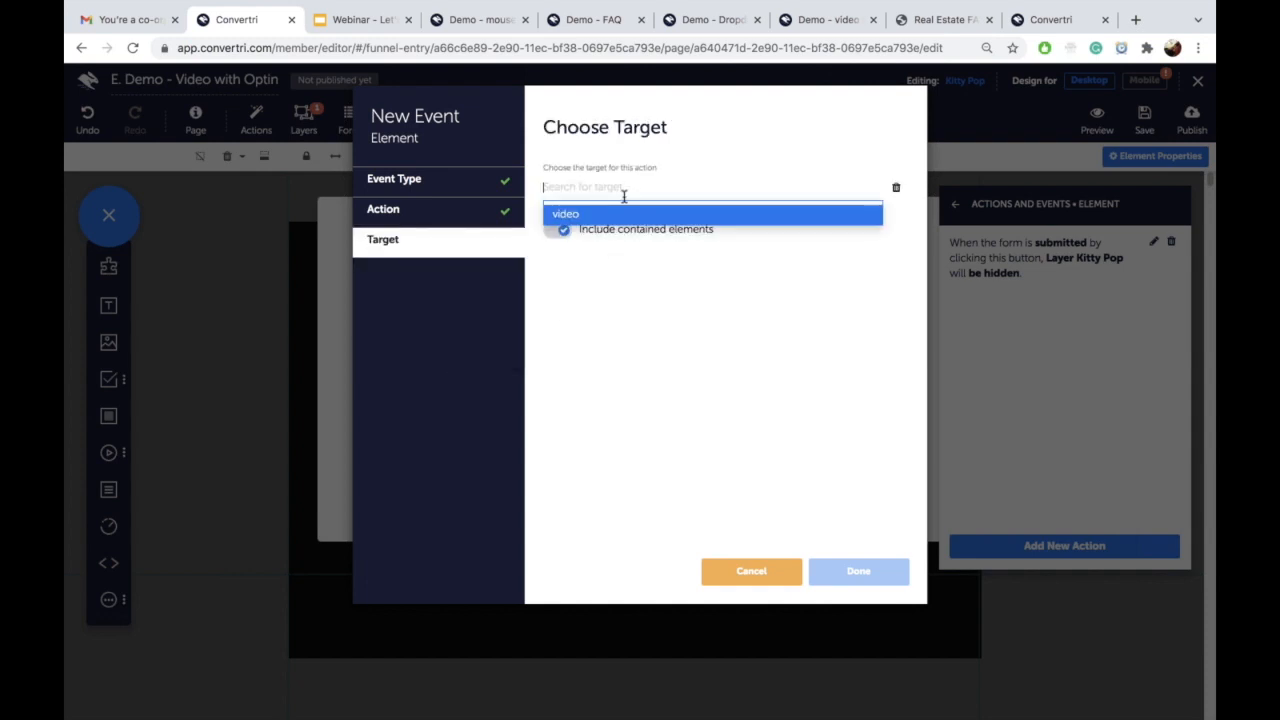
click(612, 216)
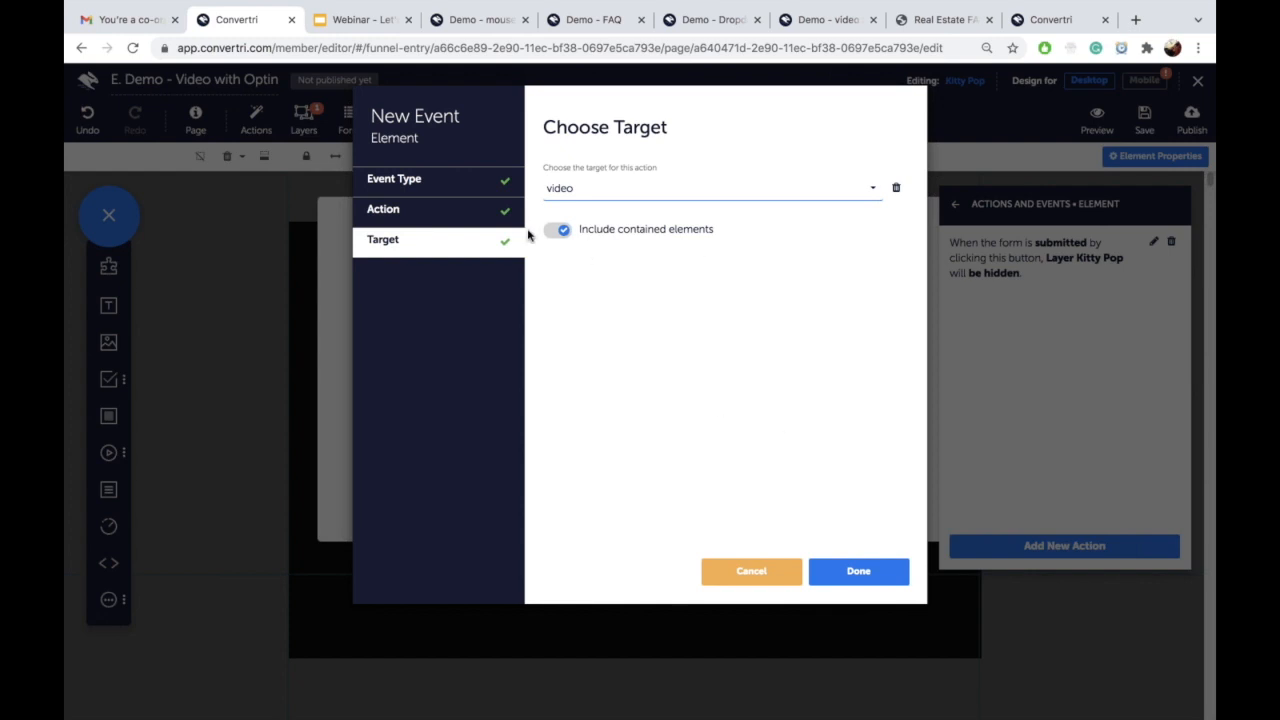
click(842, 577)
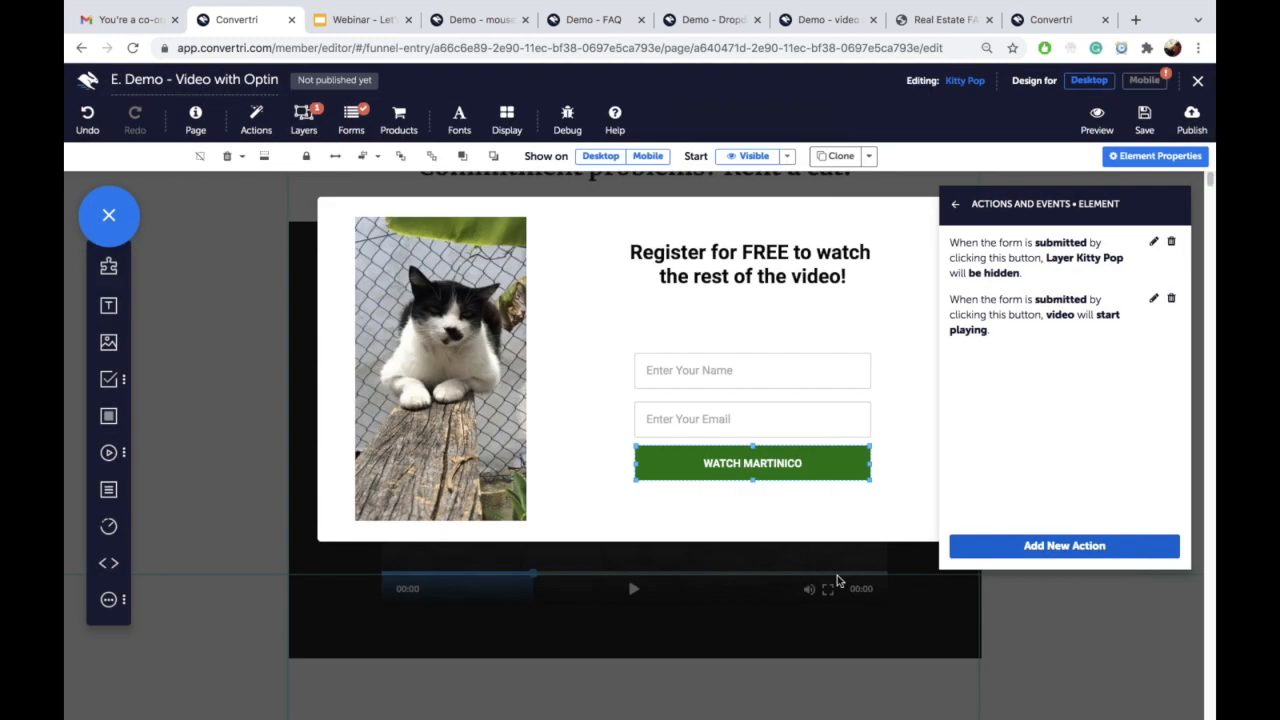
click(1144, 128)
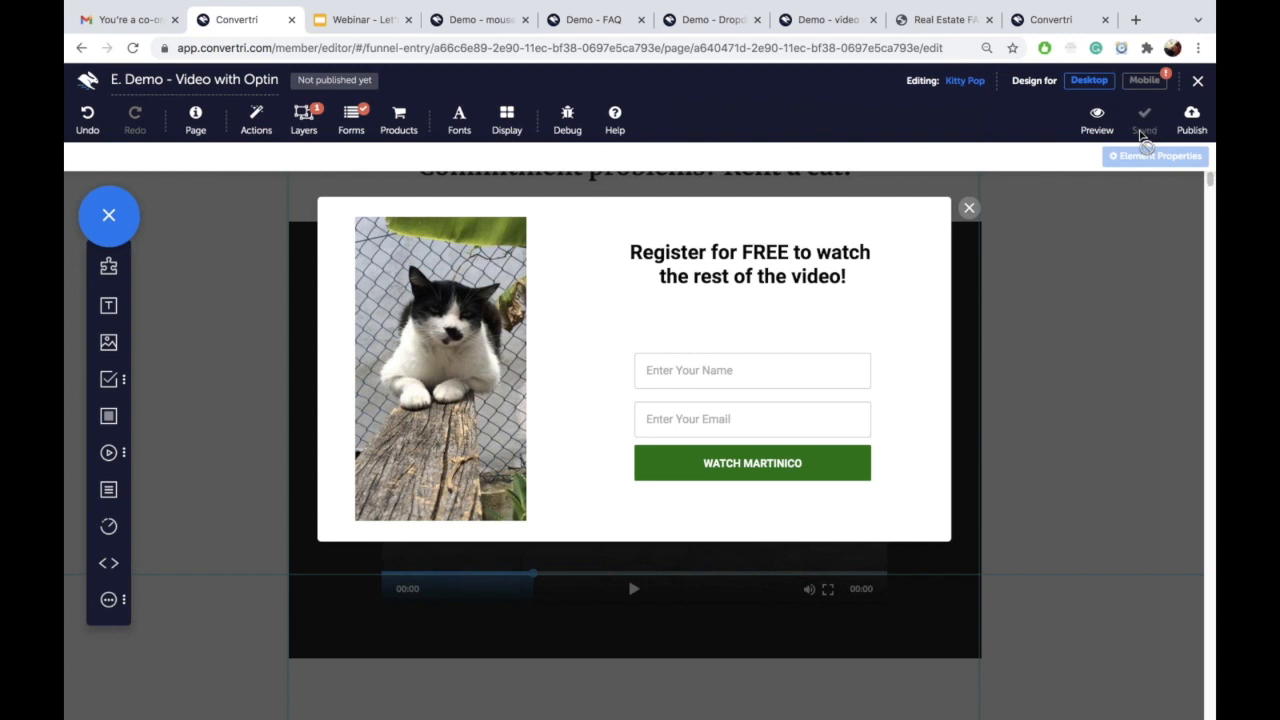
Step: Preview the page, play the video, fill the pop-up's name and e-mail, and submit via WATCH MARTINICO
click(1096, 128)
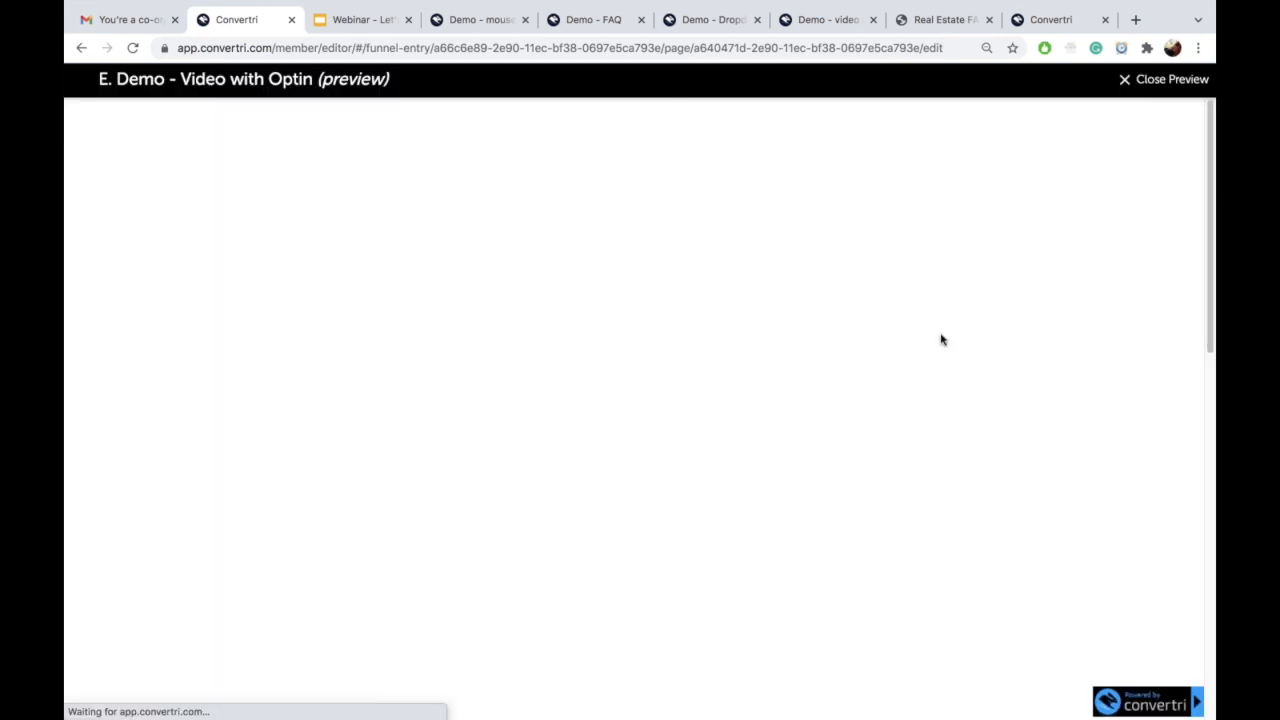
scroll(935, 380, down, 4)
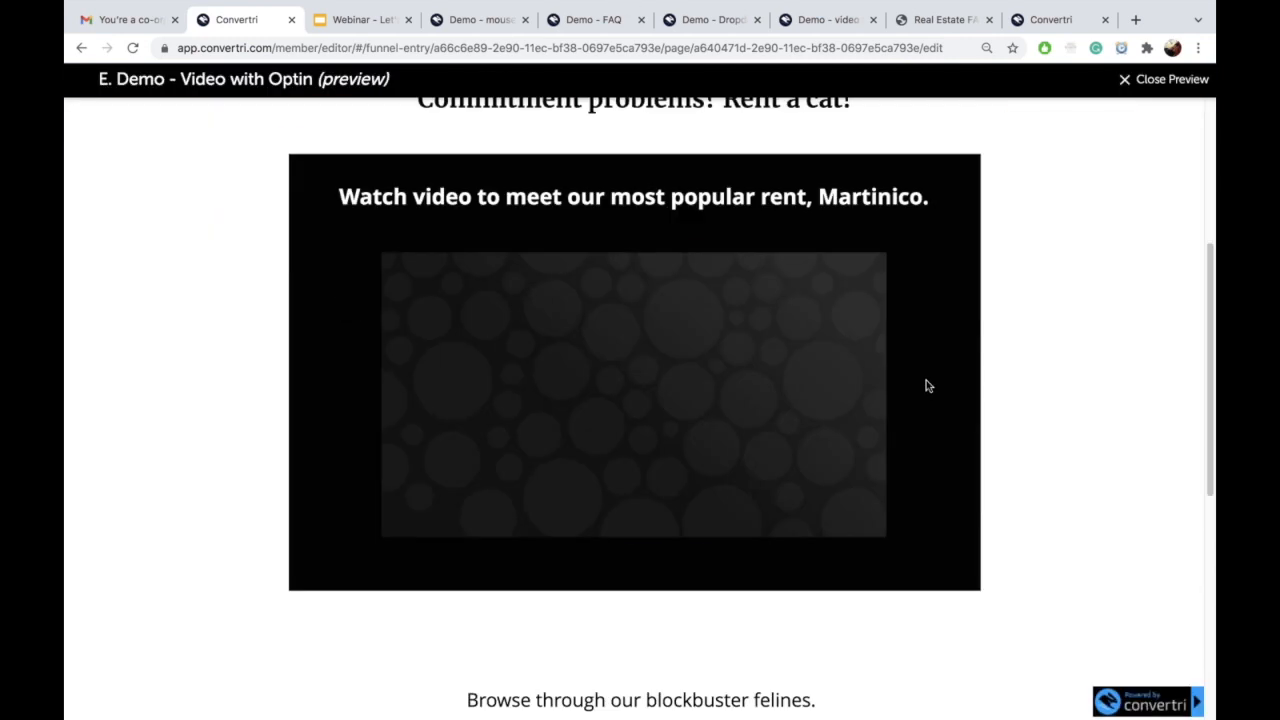
click(636, 393)
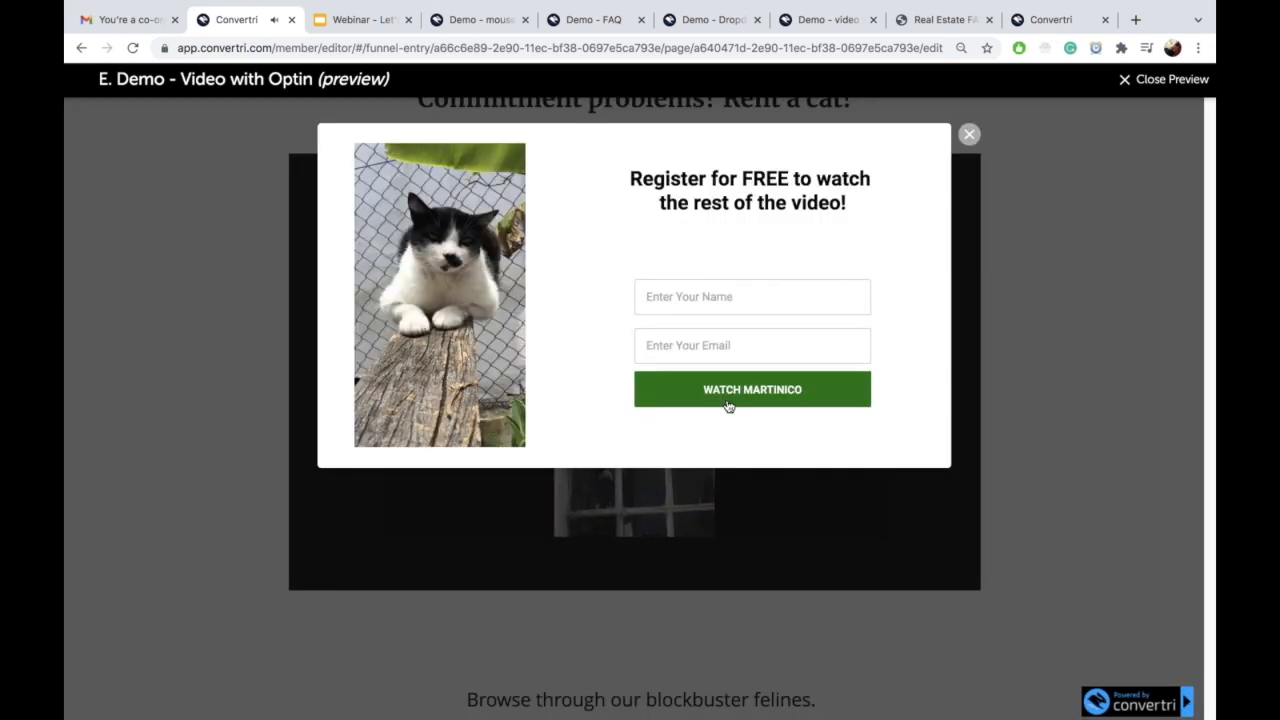
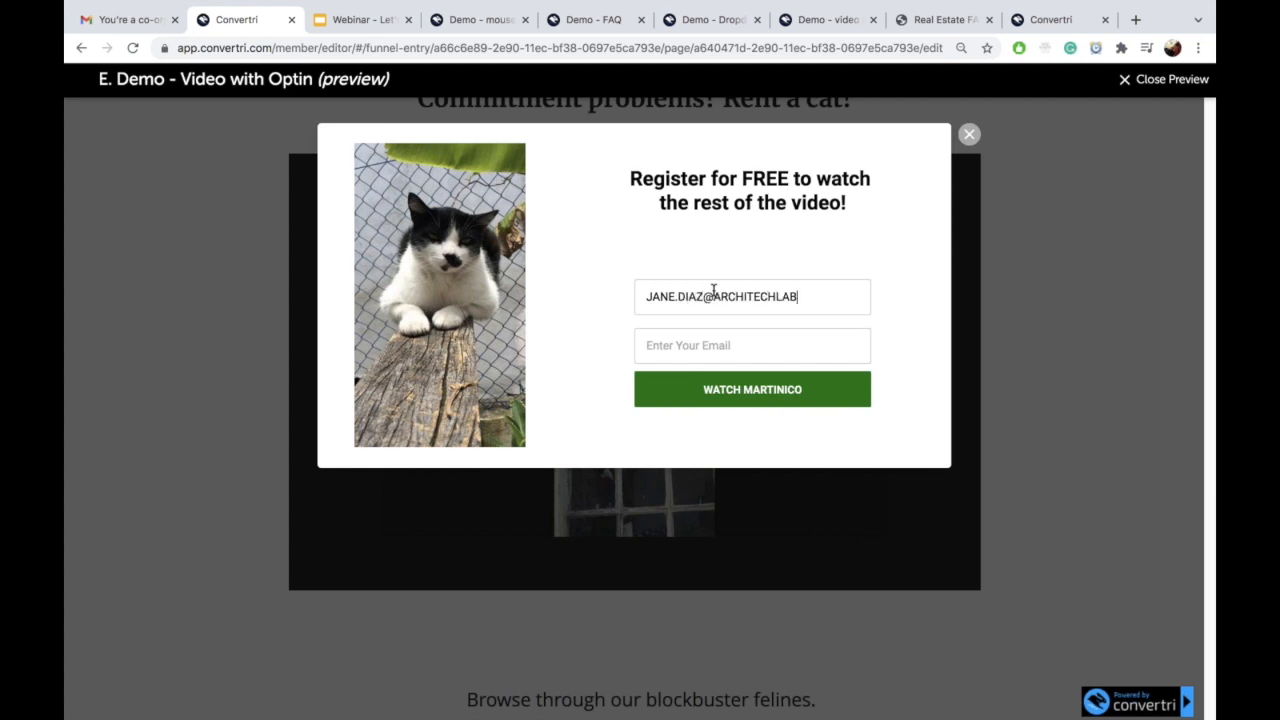
key(shift+Left)
key(shift+Left)
key(shift+Left)
key(shift+Left)
key(shift+Left)
key(shift+Left)
key(shift+Left)
key(shift+Left)
key(shift+Left)
key(shift+Left)
key(shift+Left)
key(shift+Left)
key(shift+Left)
key(shift+Left)
key(shift+Left)
key(shift+Left)
key(shift+Left)
key(shift+Left)
key(shift+Left)
key(shift+Left)
key(ctrl+c)
key(BackSpace)
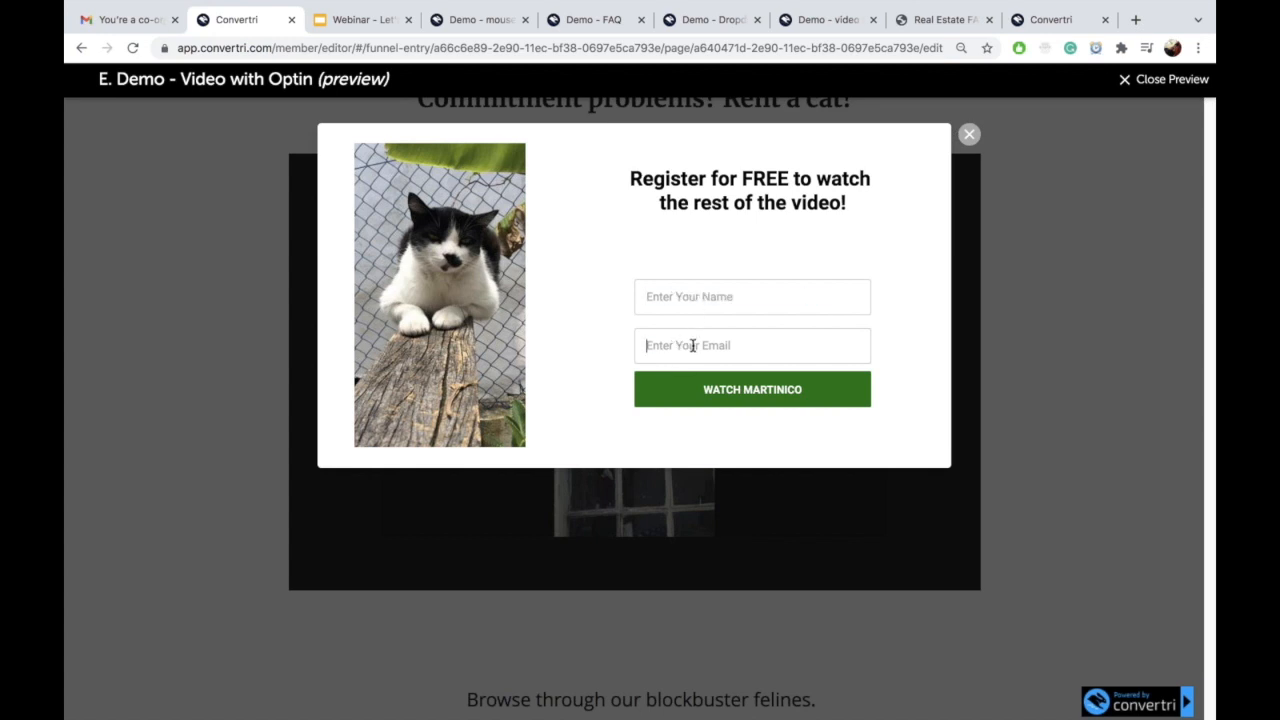
key(ctrl+v)
text(JU)
text(uana)
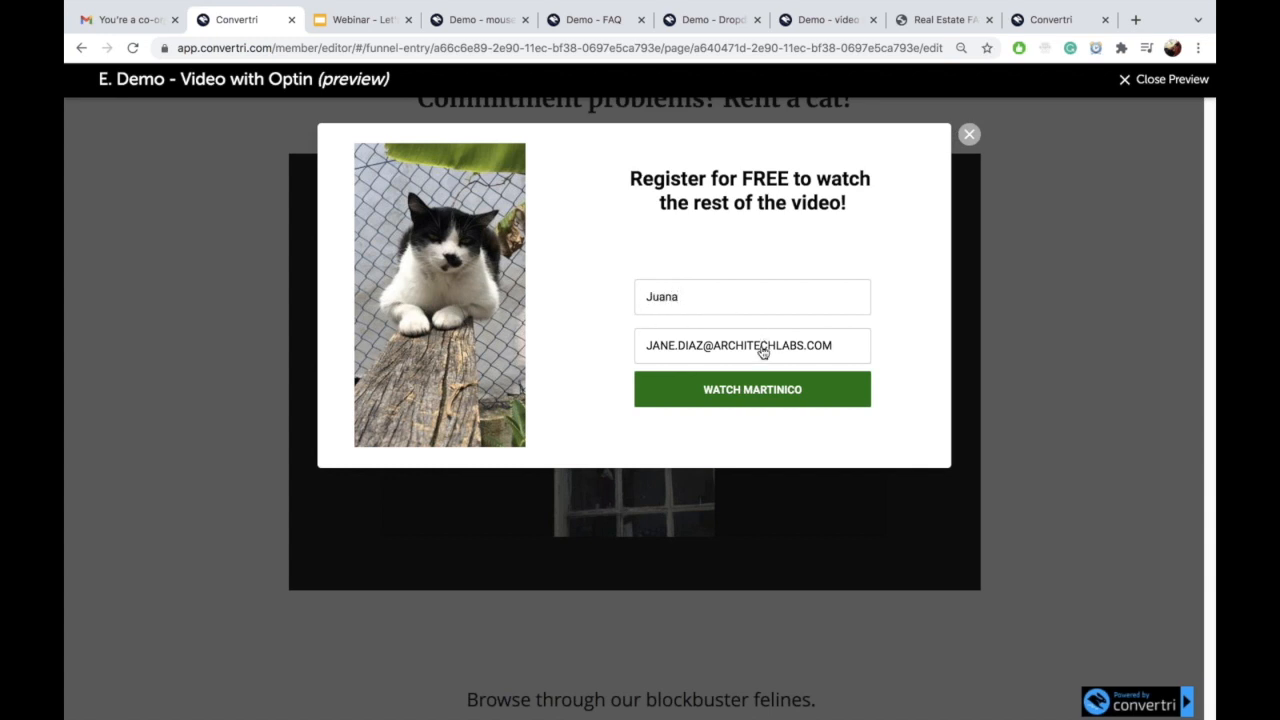
click(750, 400)
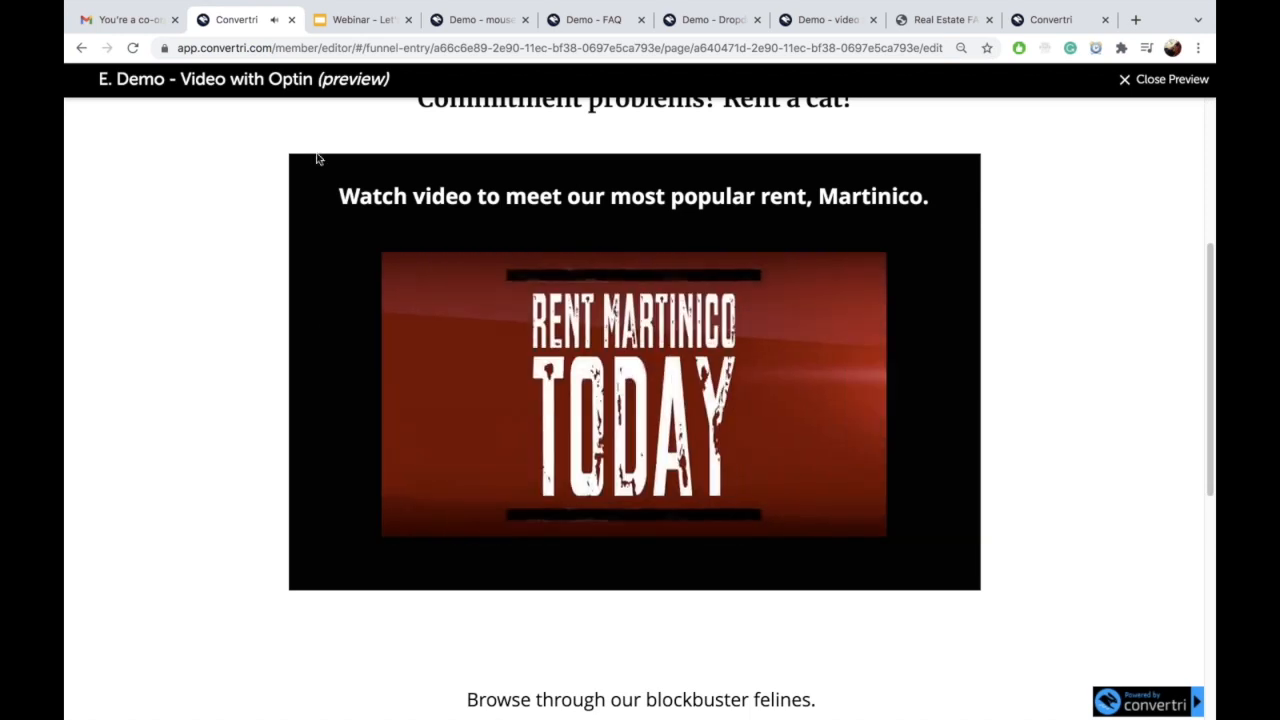
Step: Go to the webinar deck in Google Slides and select slide 11, '5. Video with Opt-in'
click(343, 22)
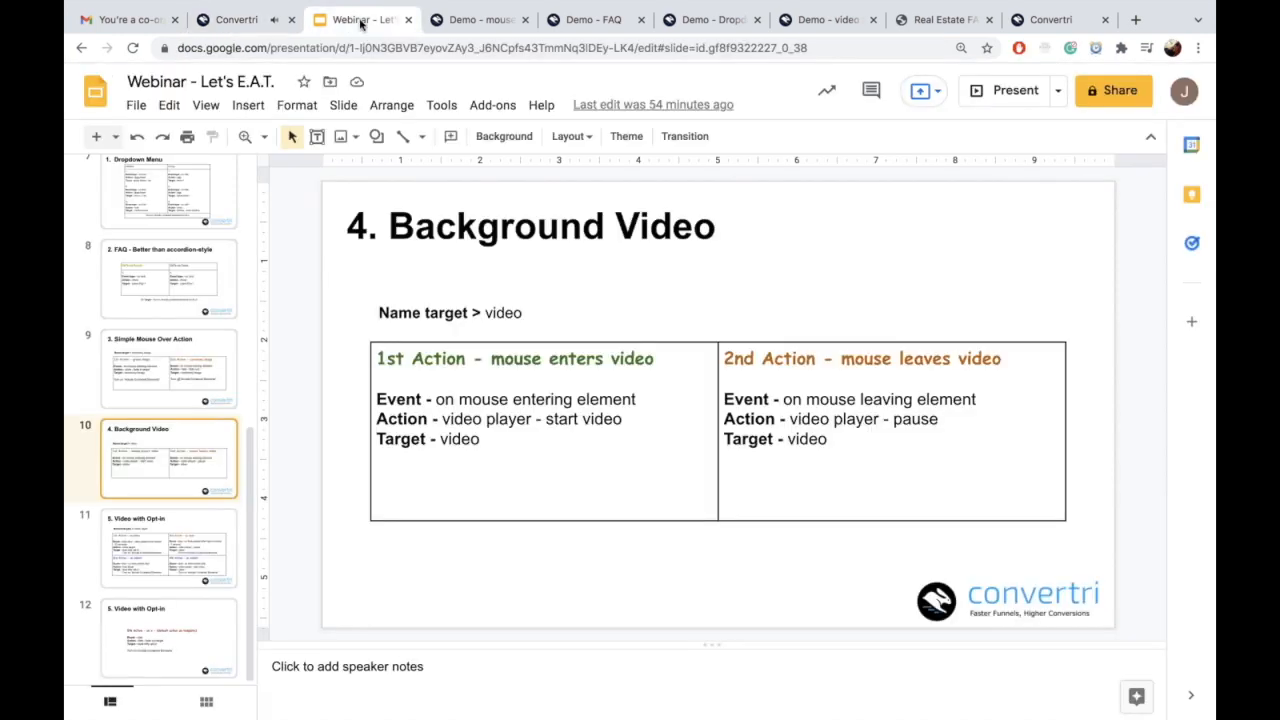
click(197, 510)
click(193, 524)
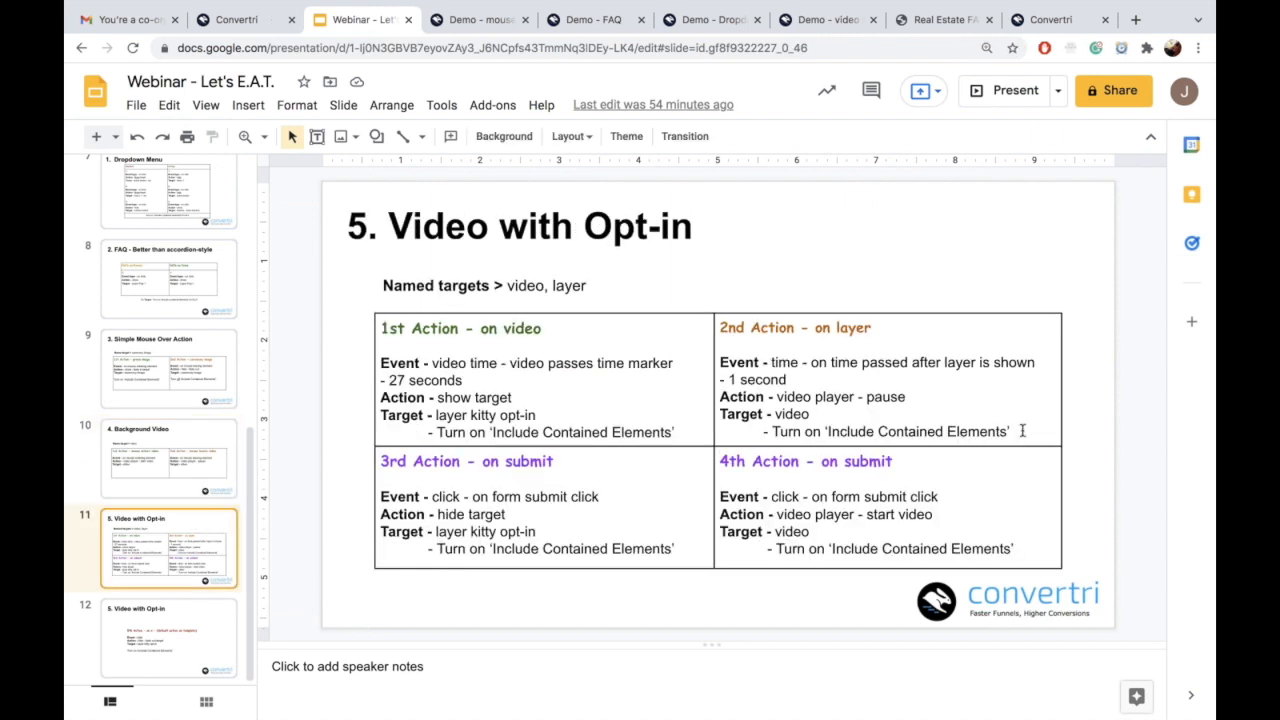